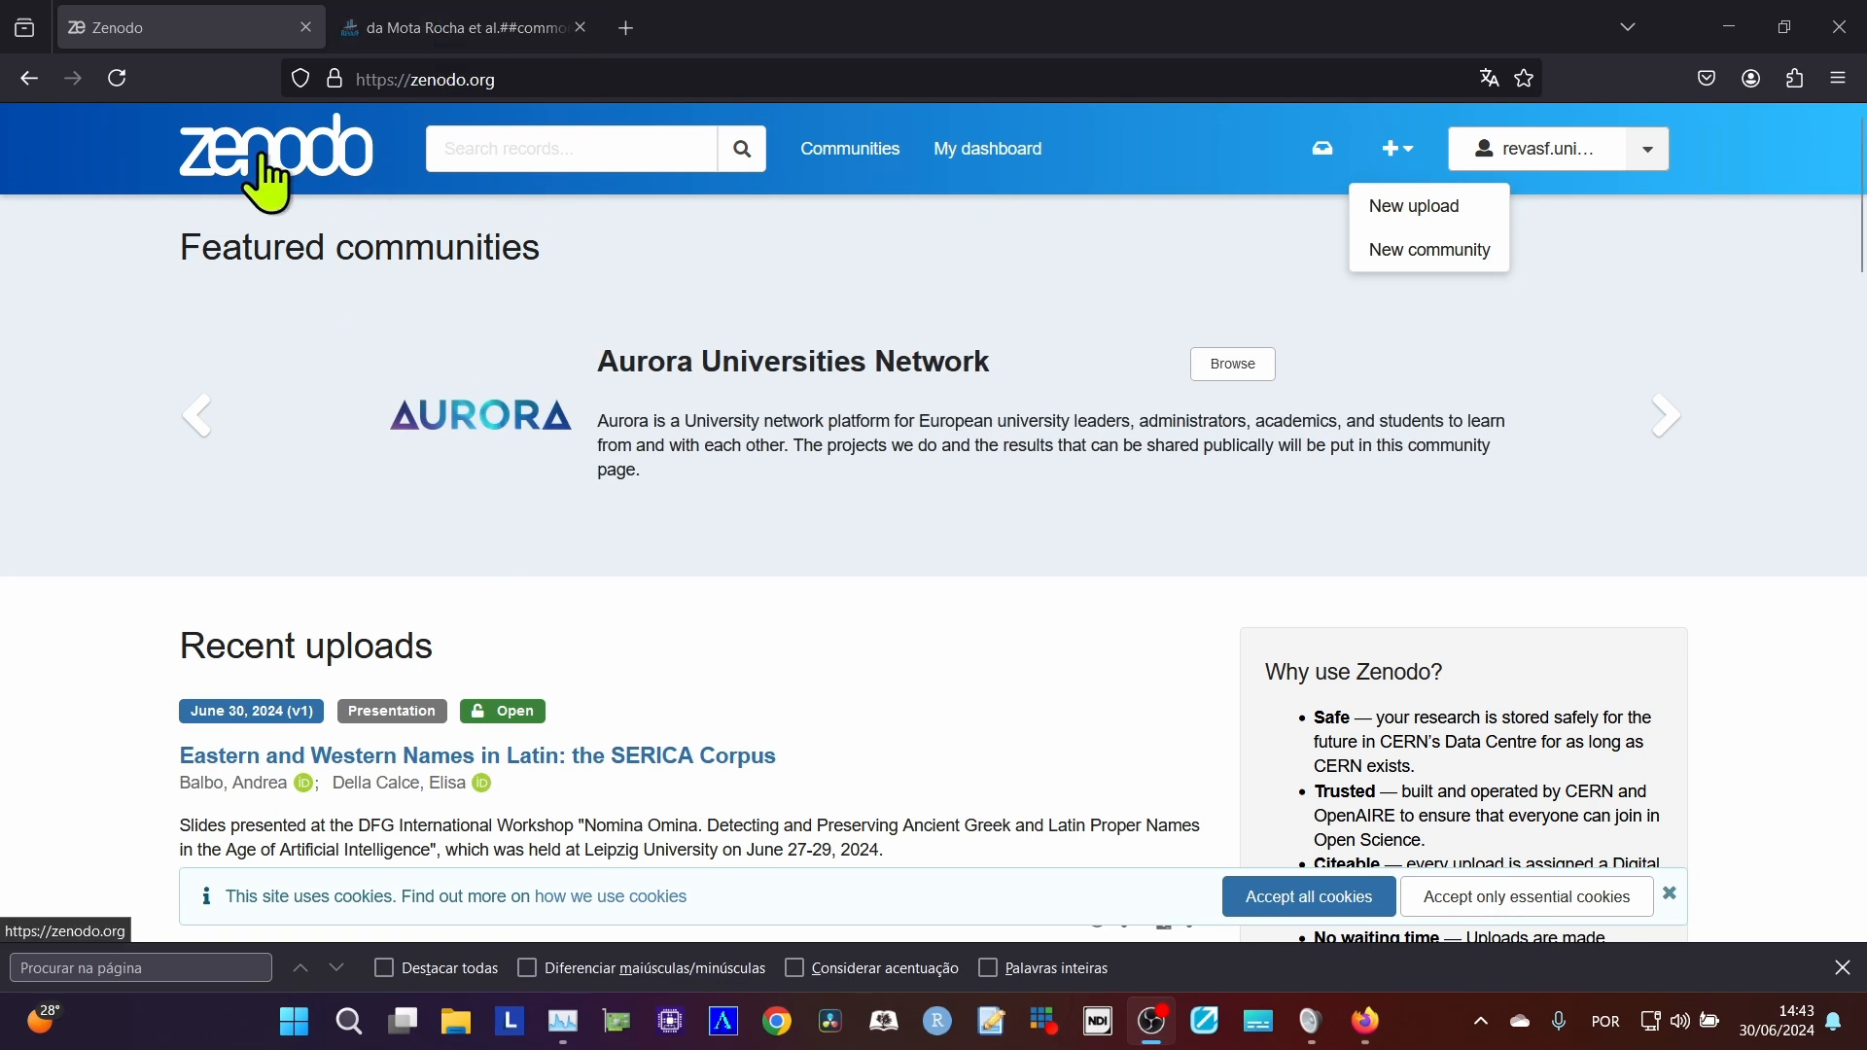
Check the article's issue settings on the journal site, and start a new upload on Zenodo.
click(418, 29)
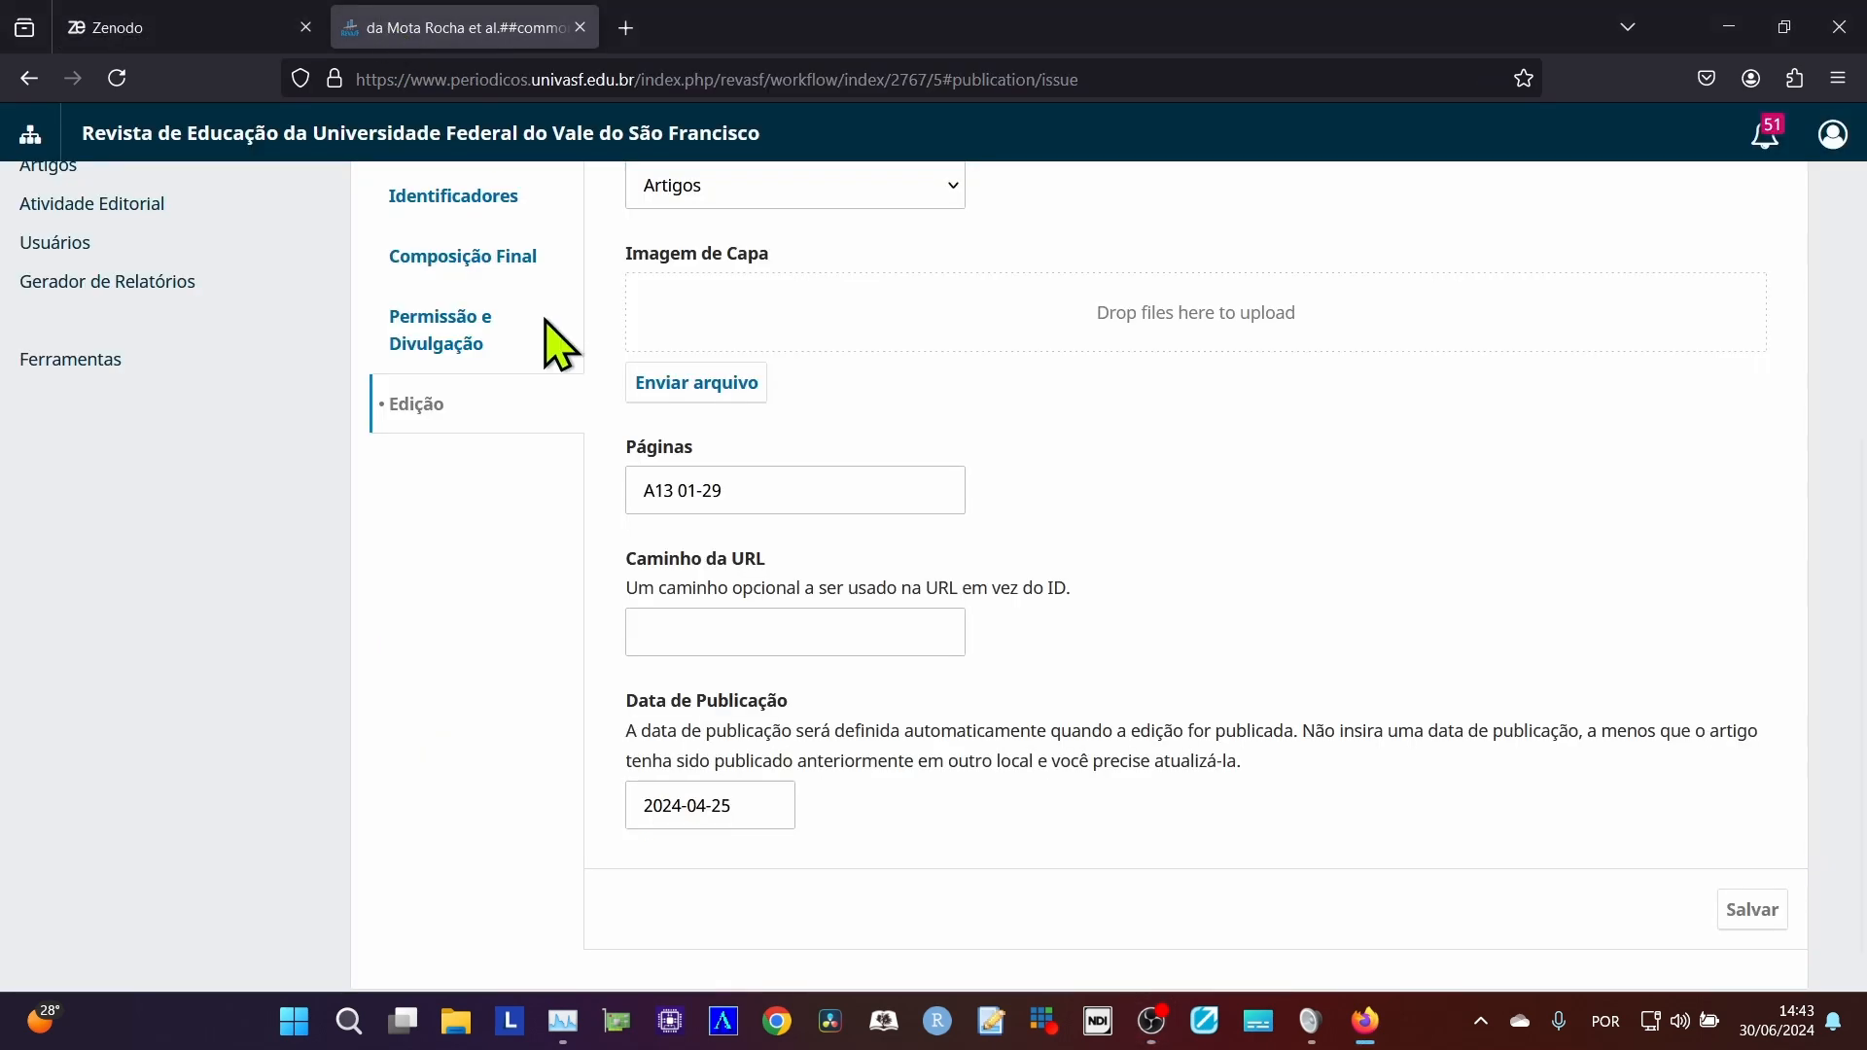
scroll(576, 462, up, 2)
scroll(506, 379, down, 2)
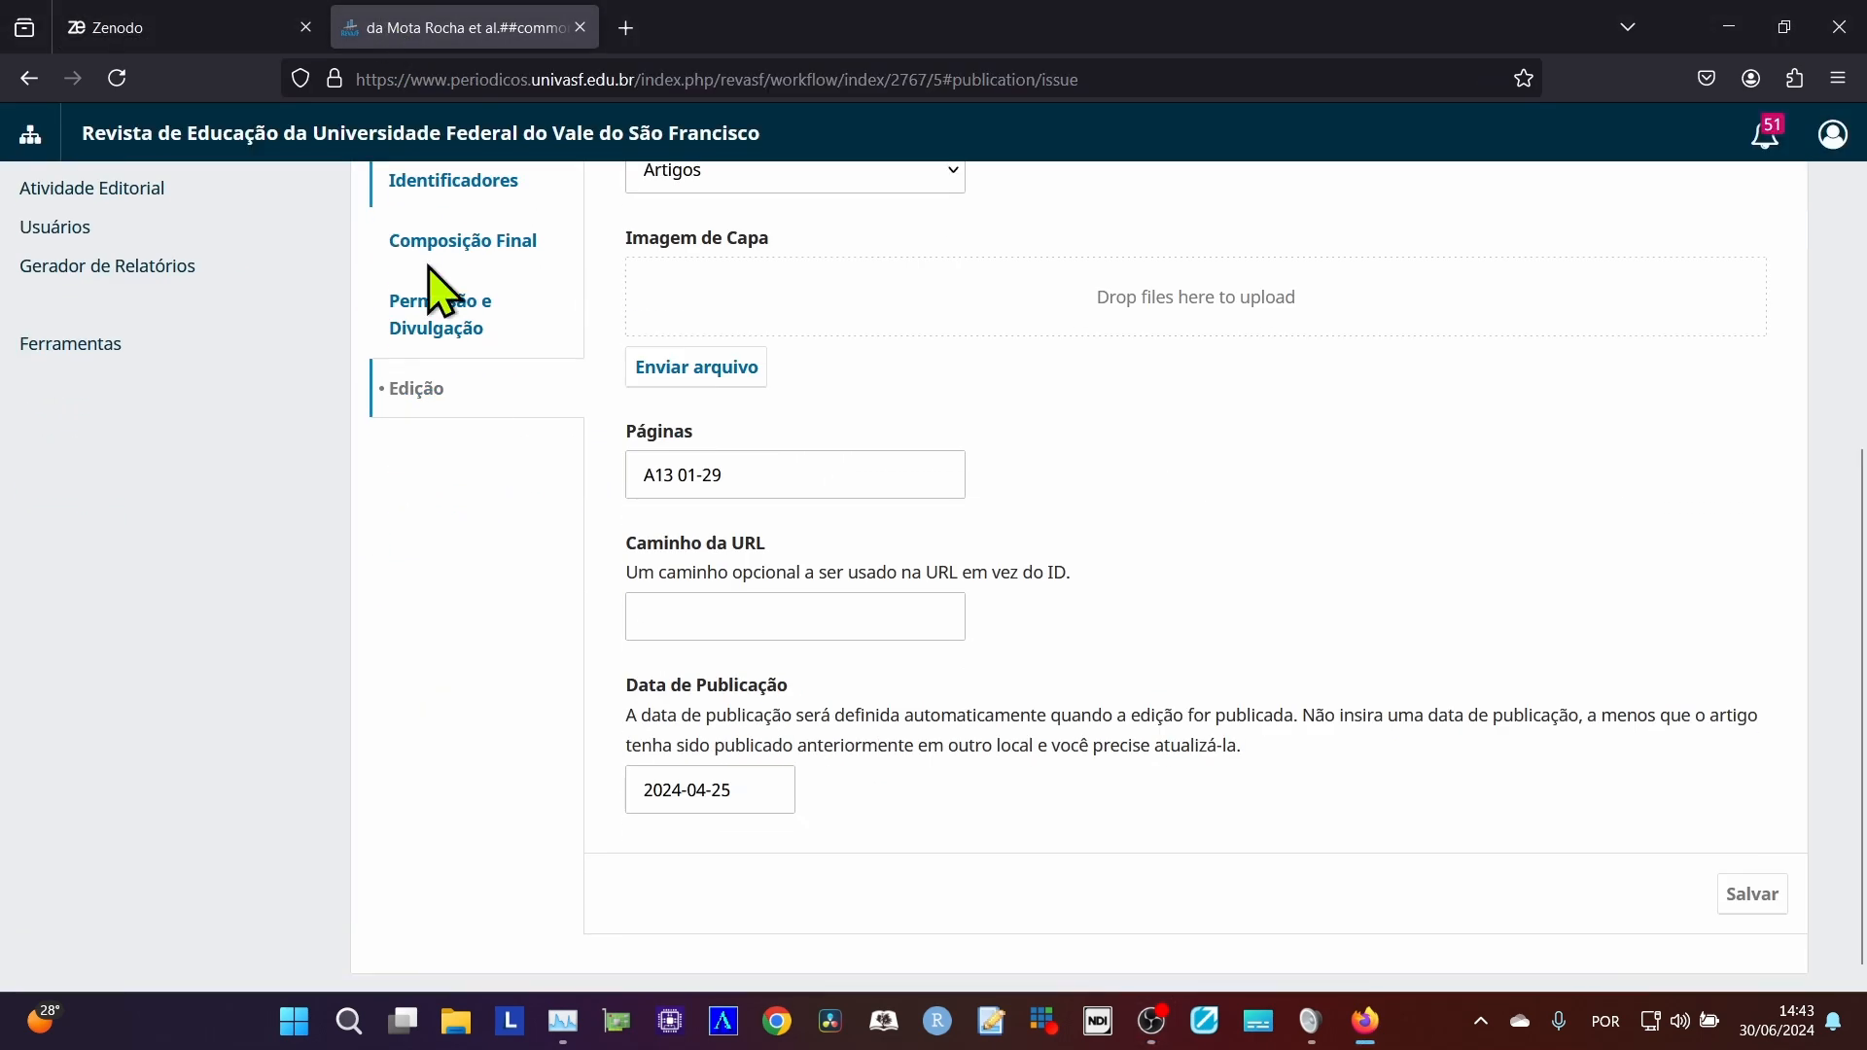
click(151, 30)
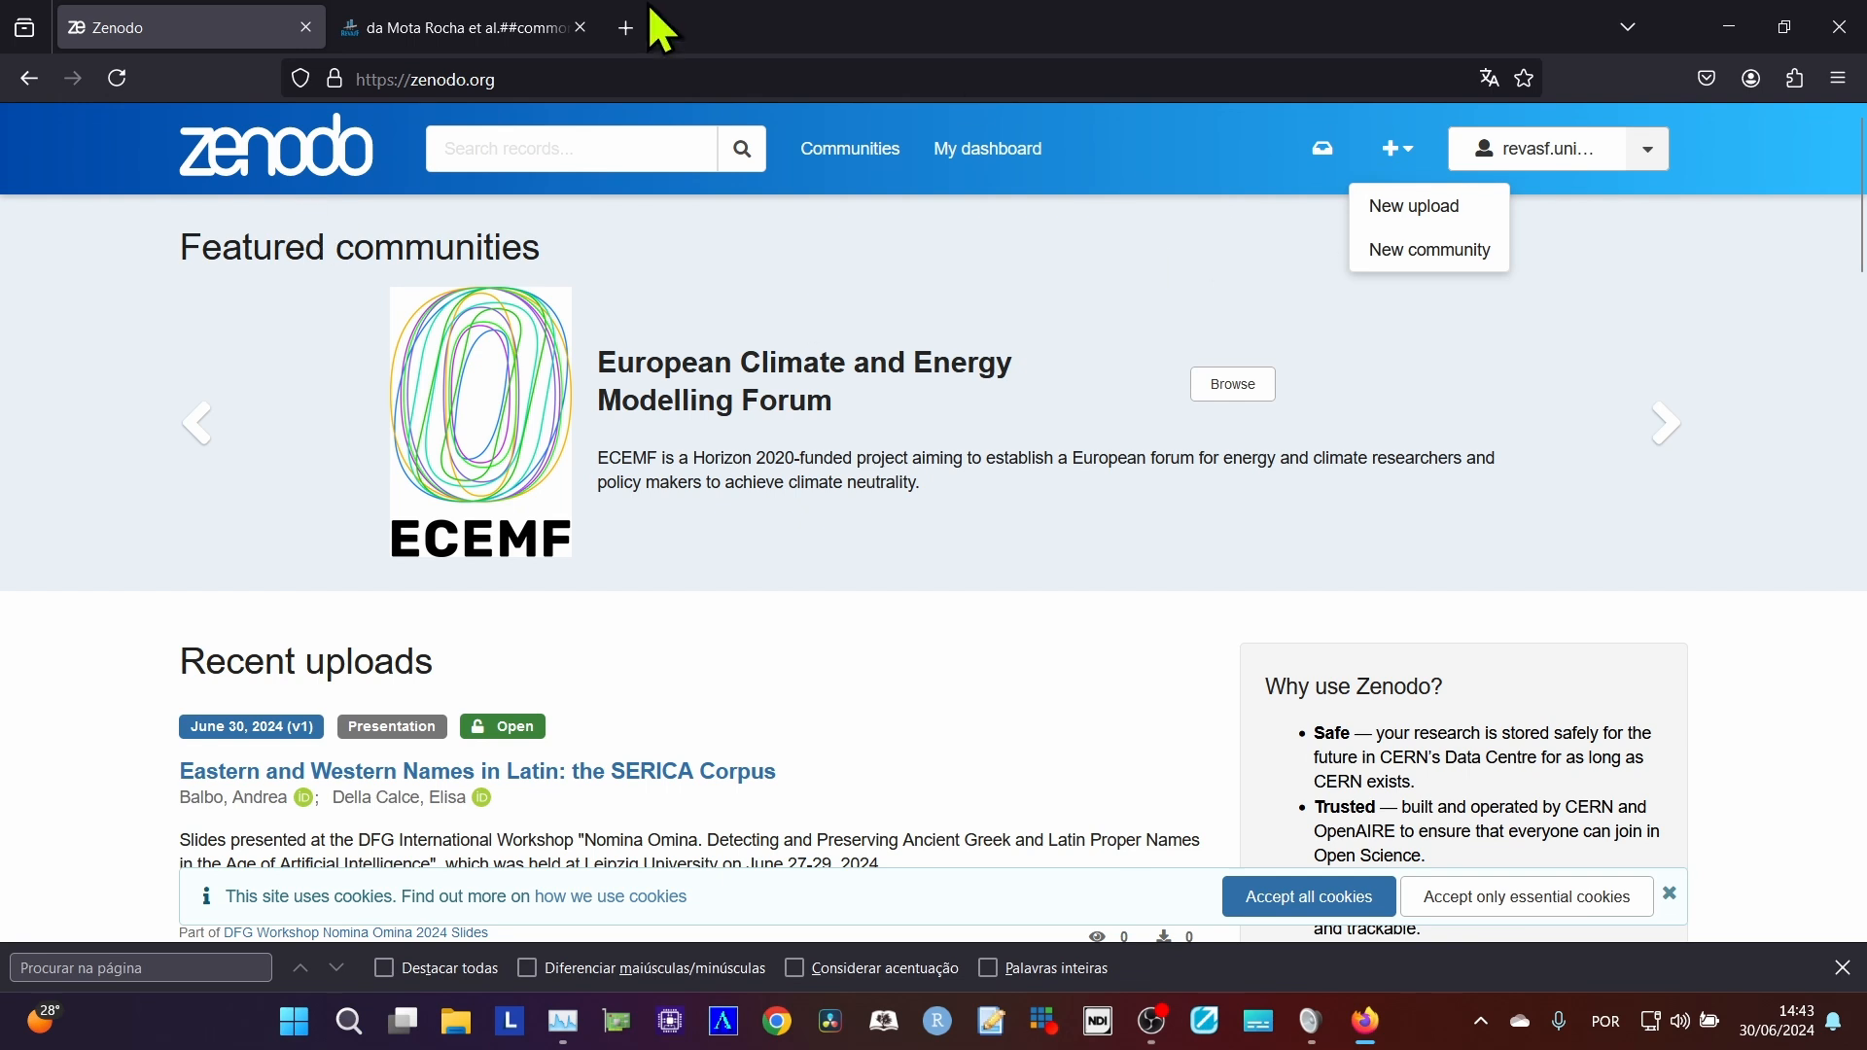
click(1443, 199)
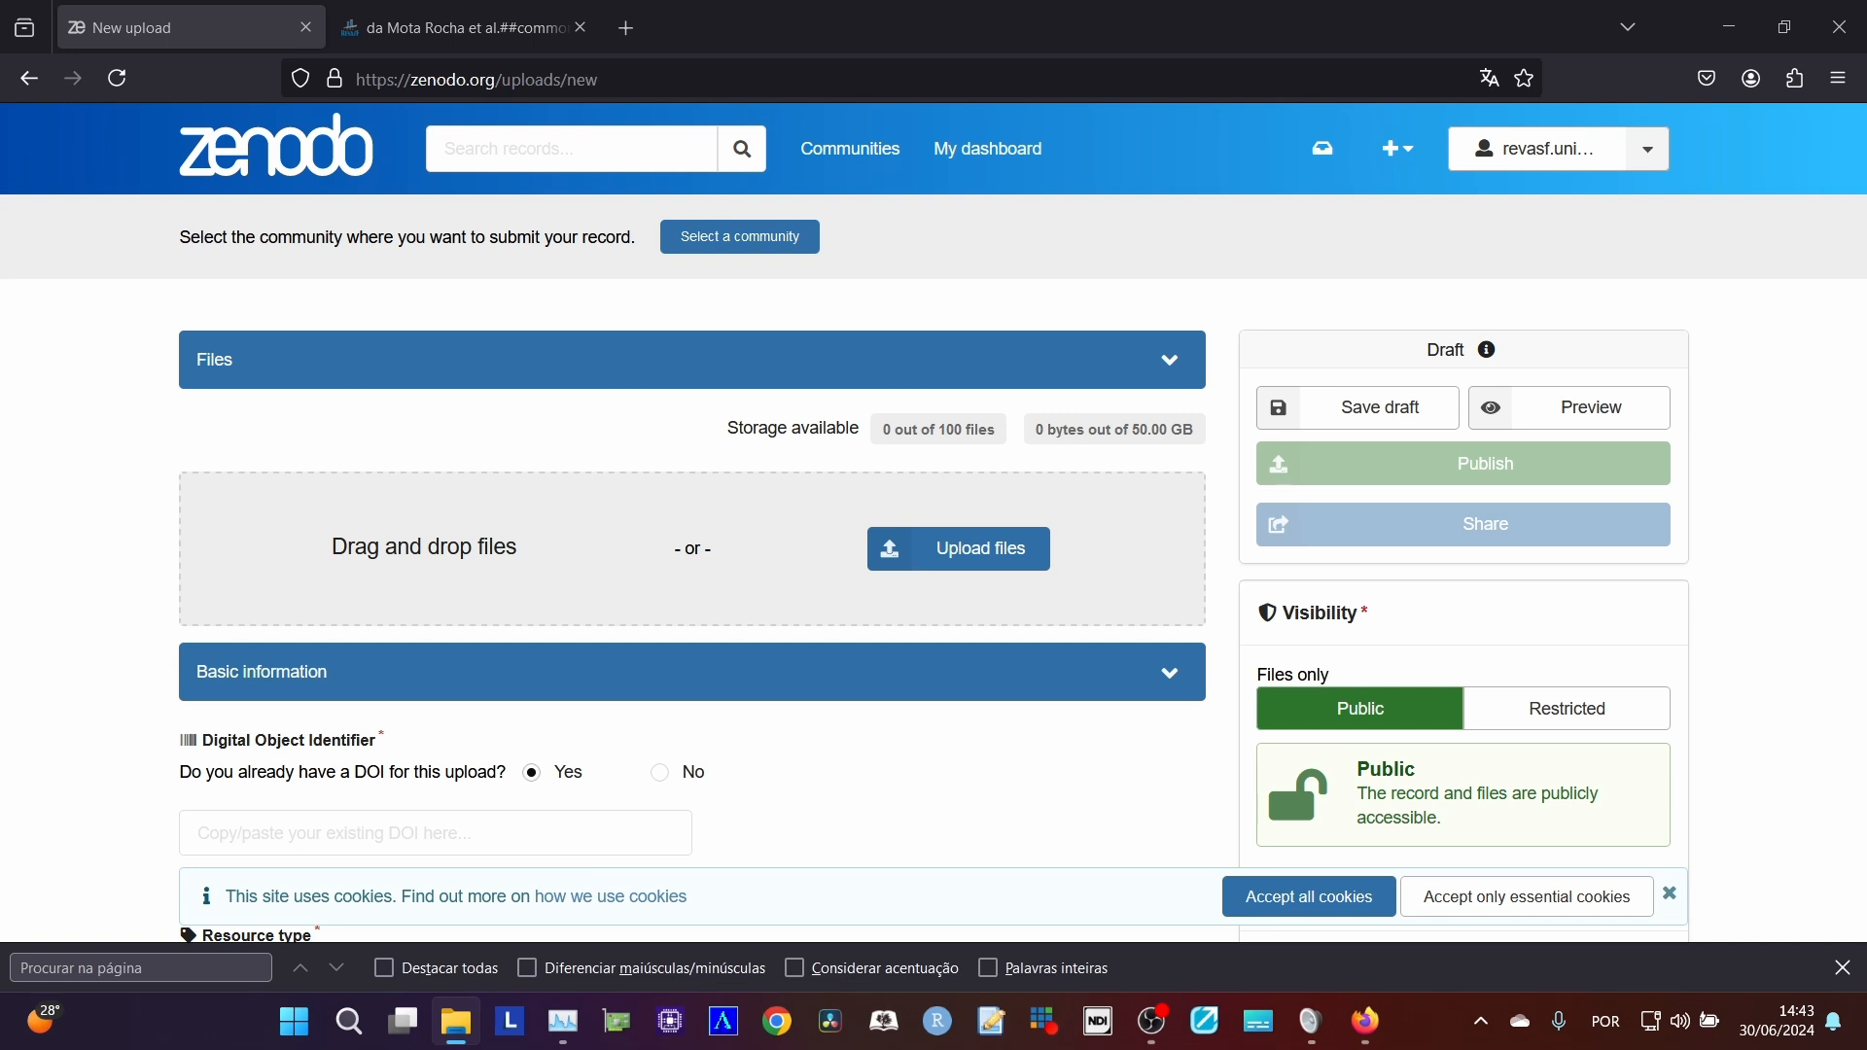
scroll(565, 535, down, 4)
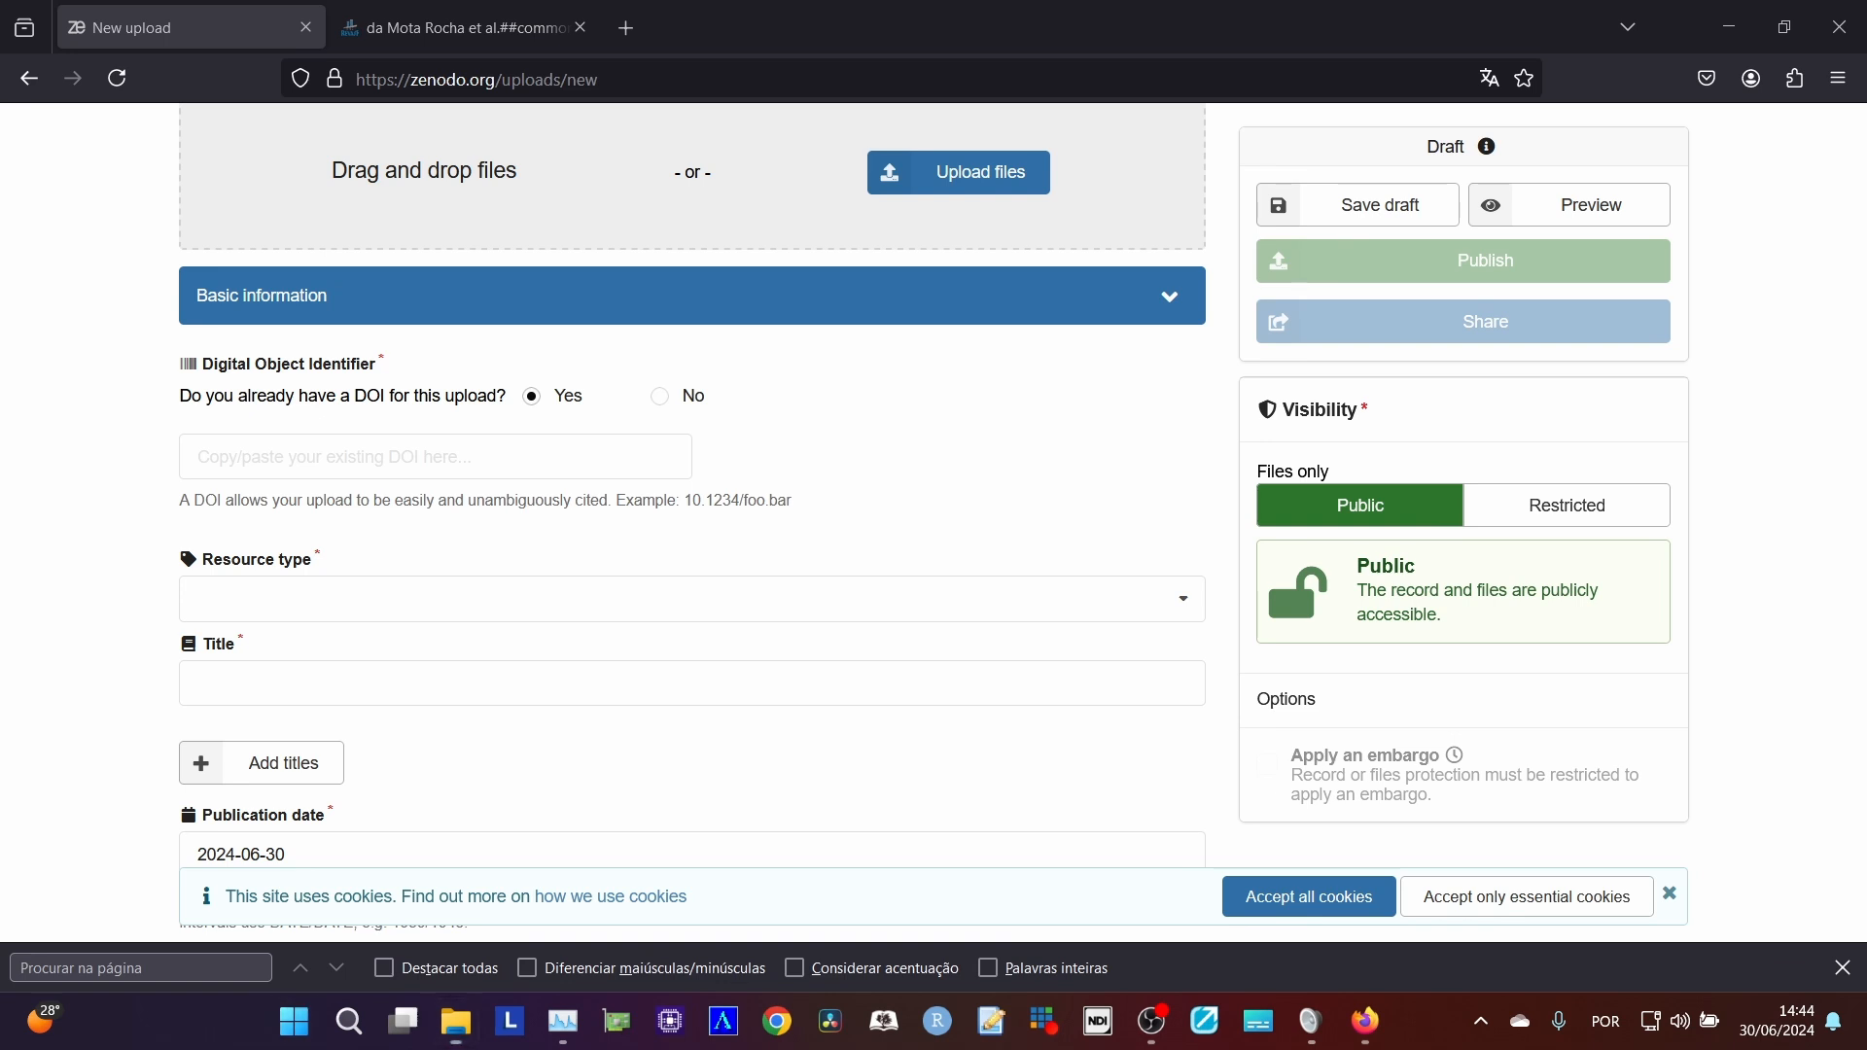
Switch to Word with the A16 regular-edition article document open and maximize its window.
key(super)
key(super+e)
key(super)
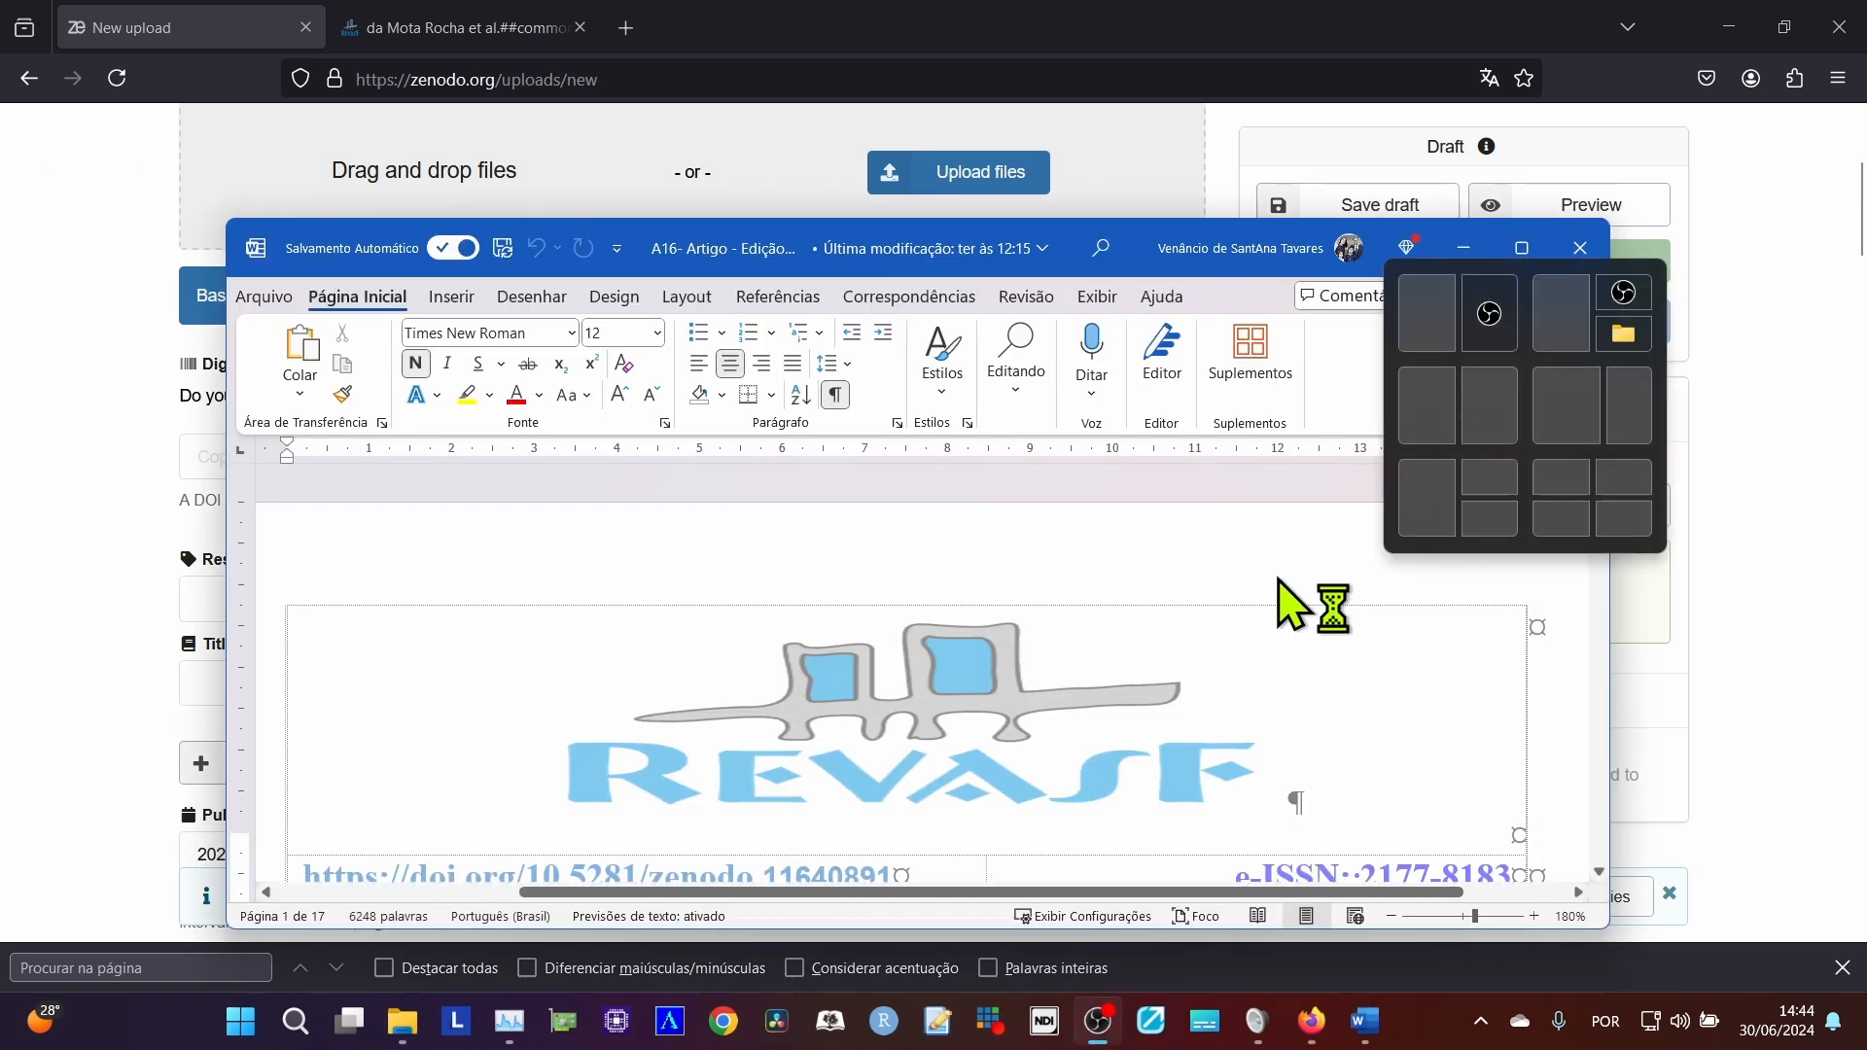
click(1543, 236)
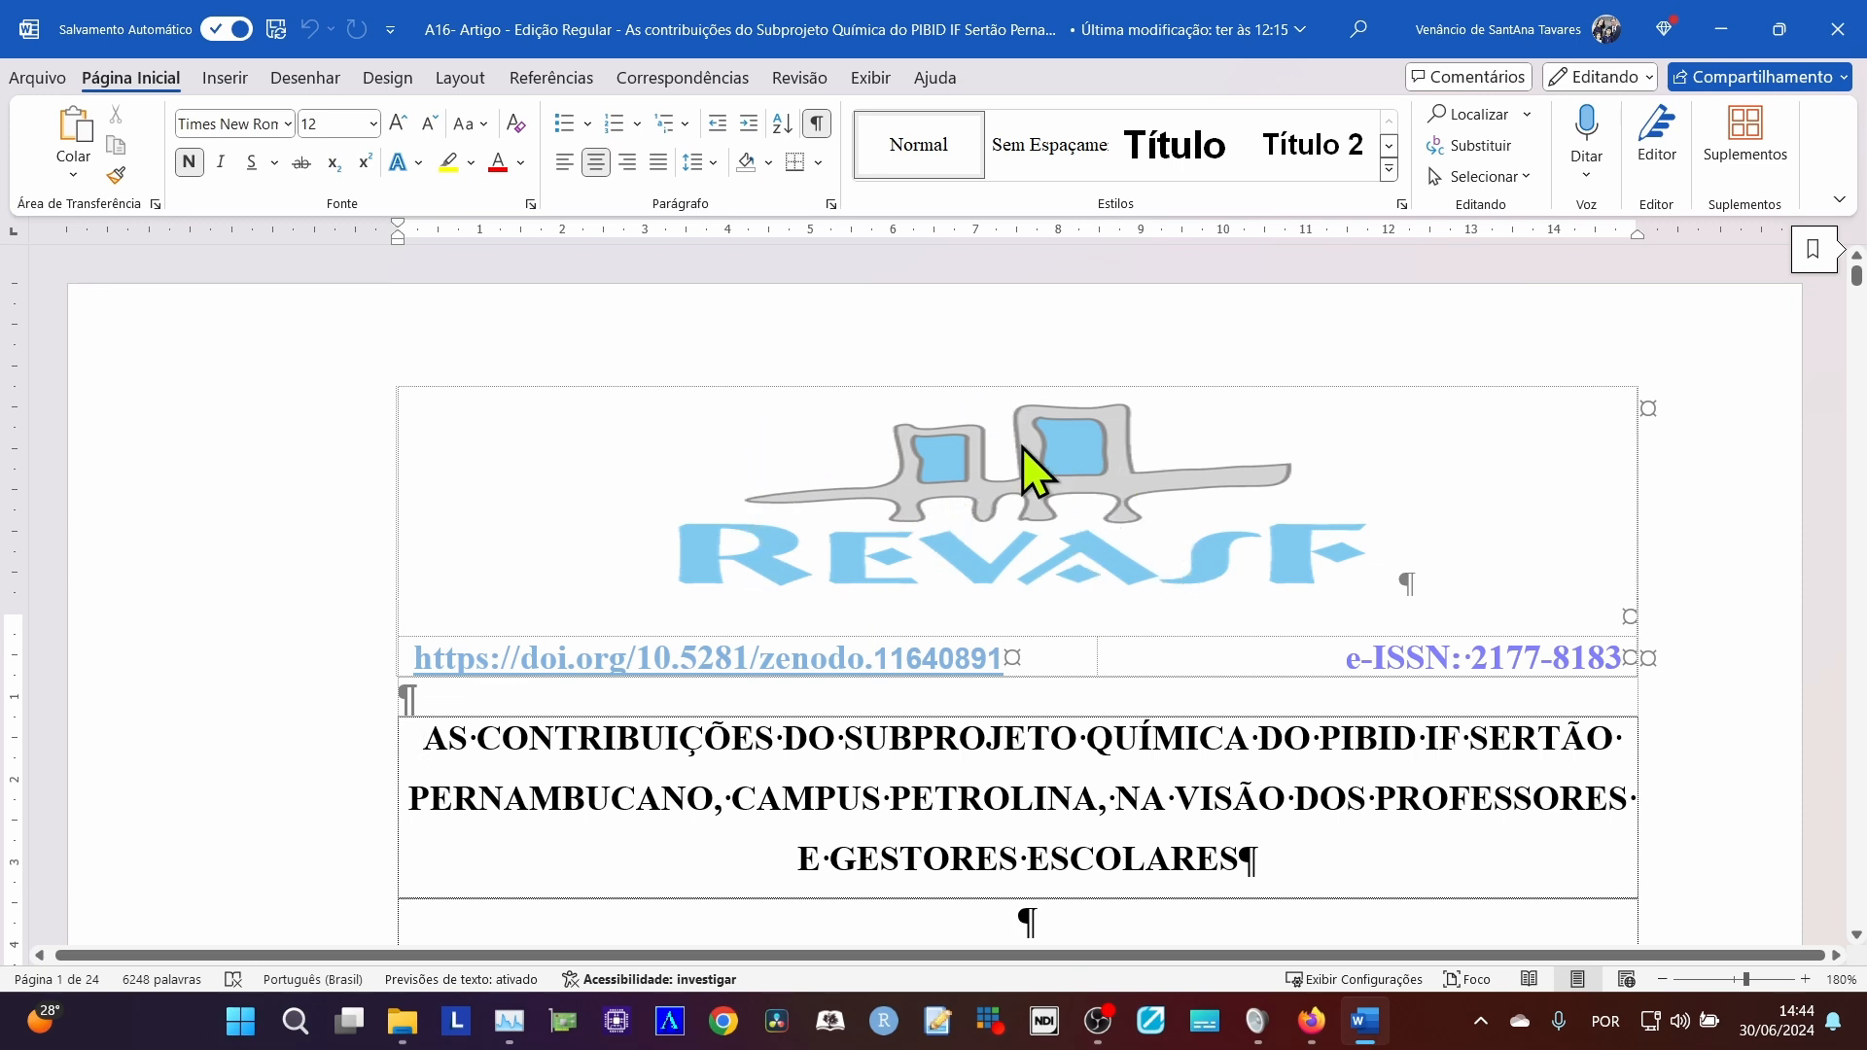
Open the article's page header for editing and place the cursor after the DOI link in its table.
double_click(1027, 497)
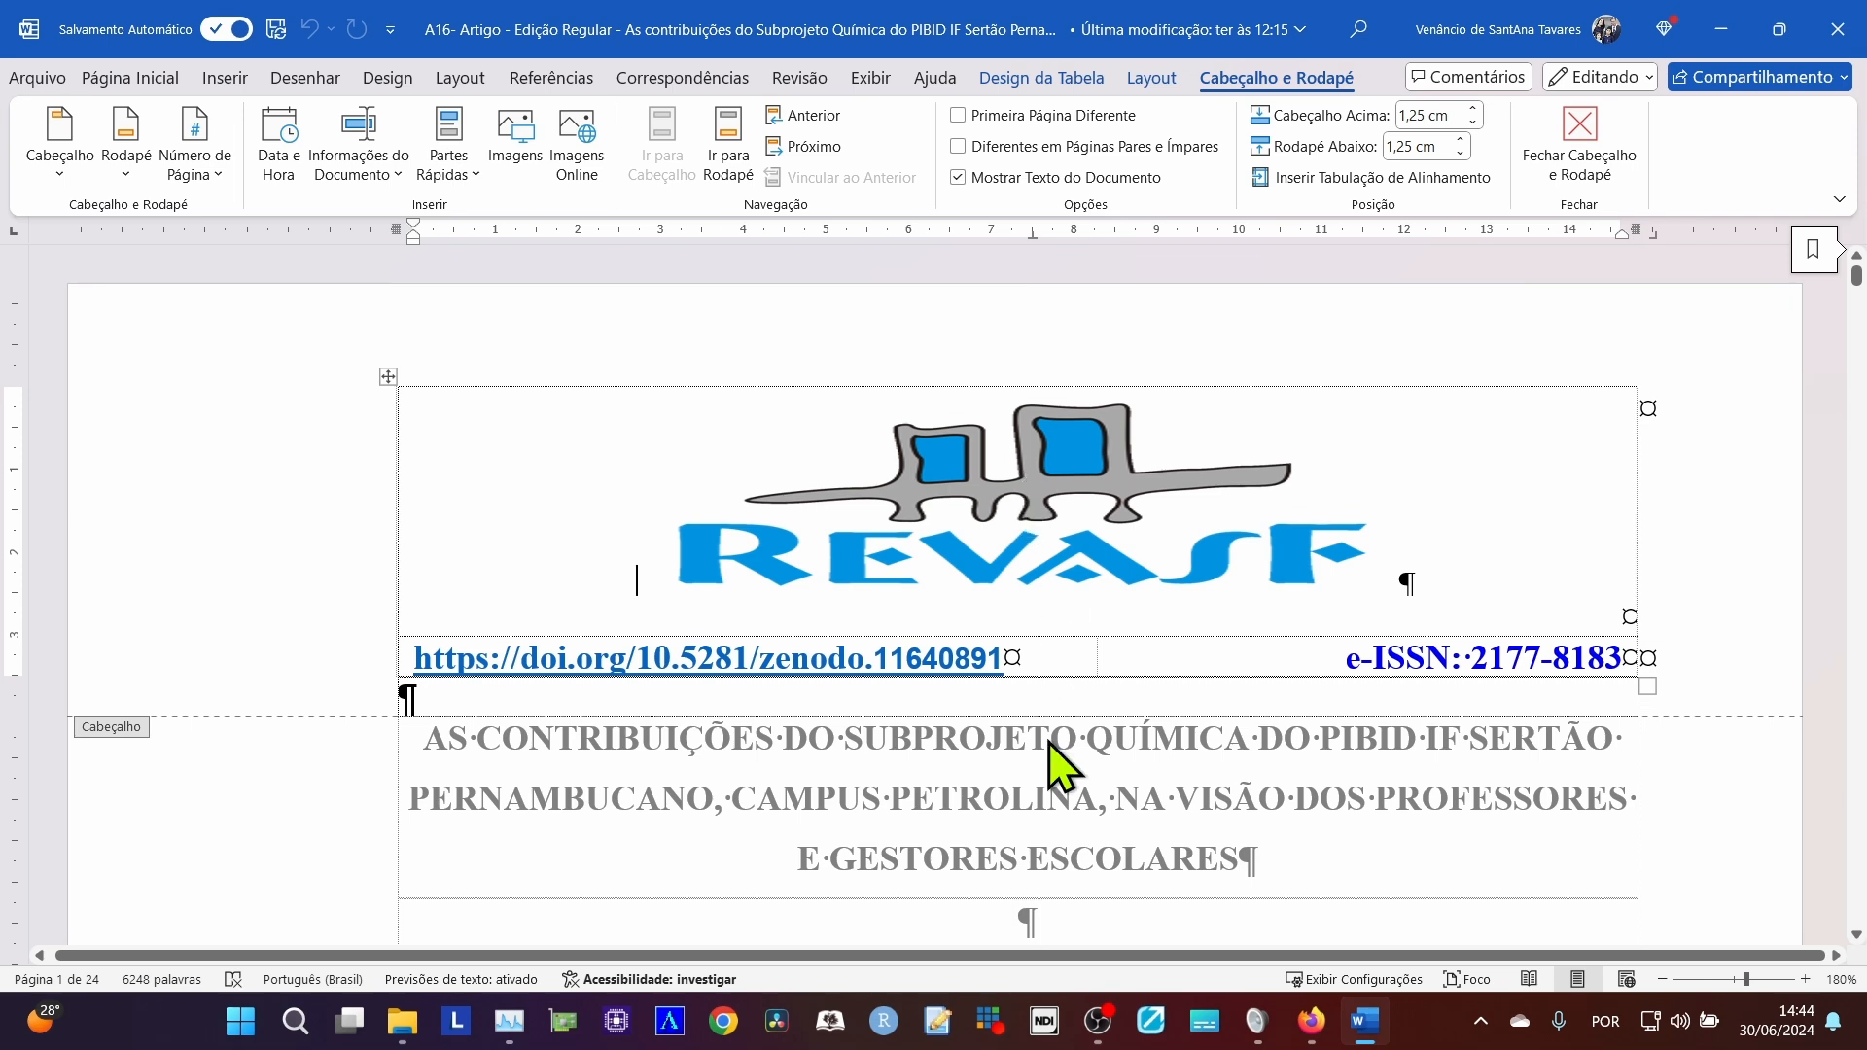
click(1064, 668)
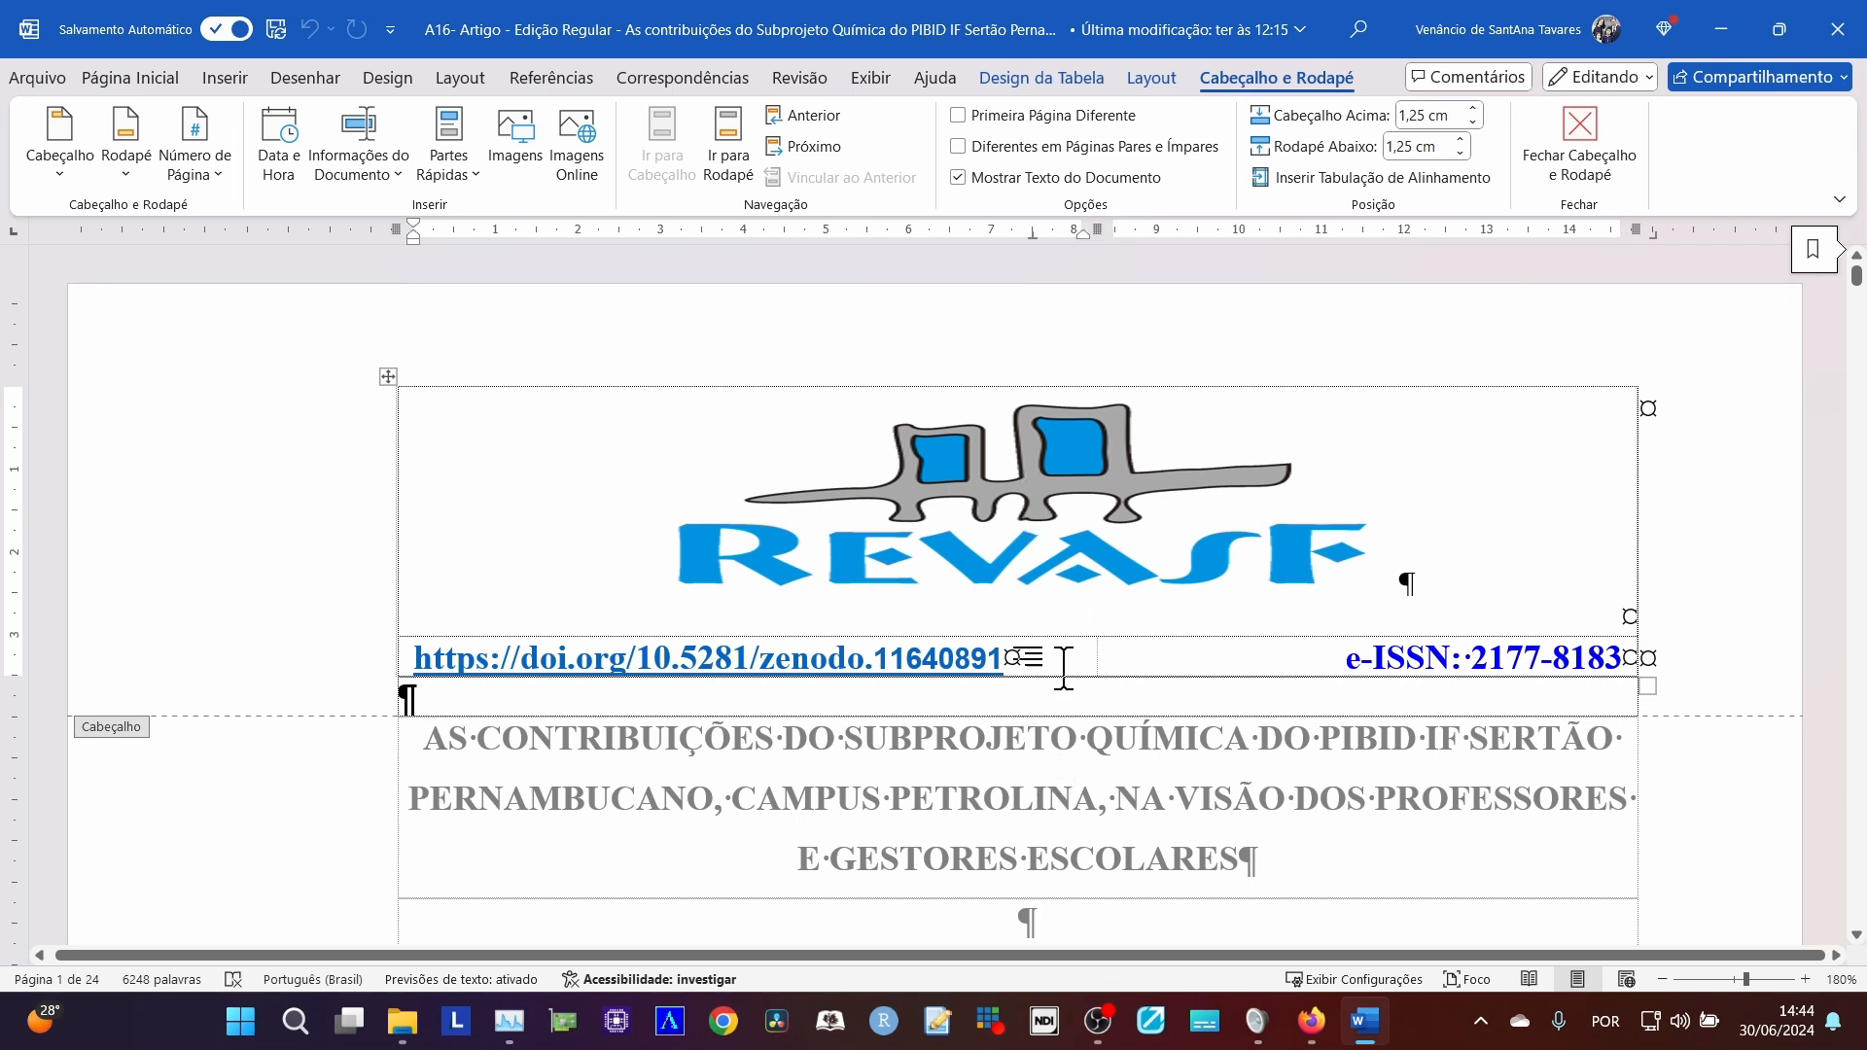
click(144, 80)
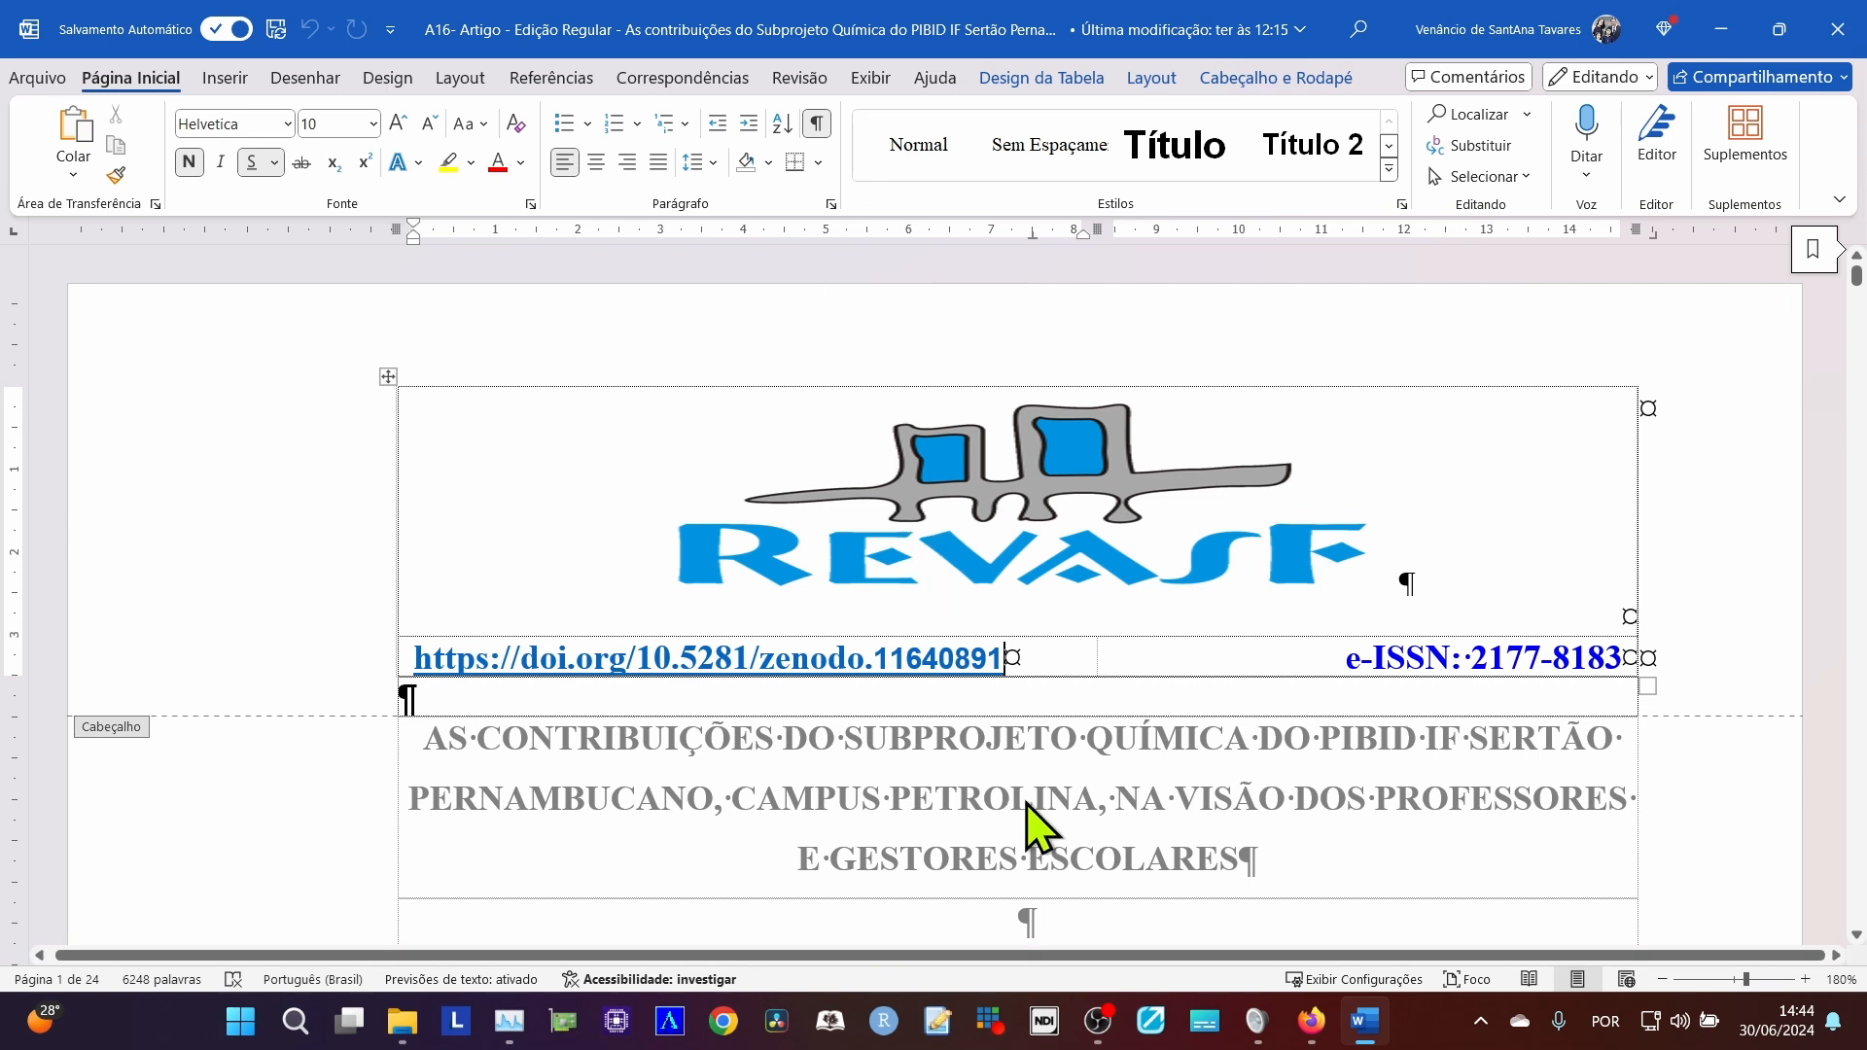
Toggle the formatting marks twice, then add spaces after the header's DOI link and delete them again.
click(817, 124)
click(817, 123)
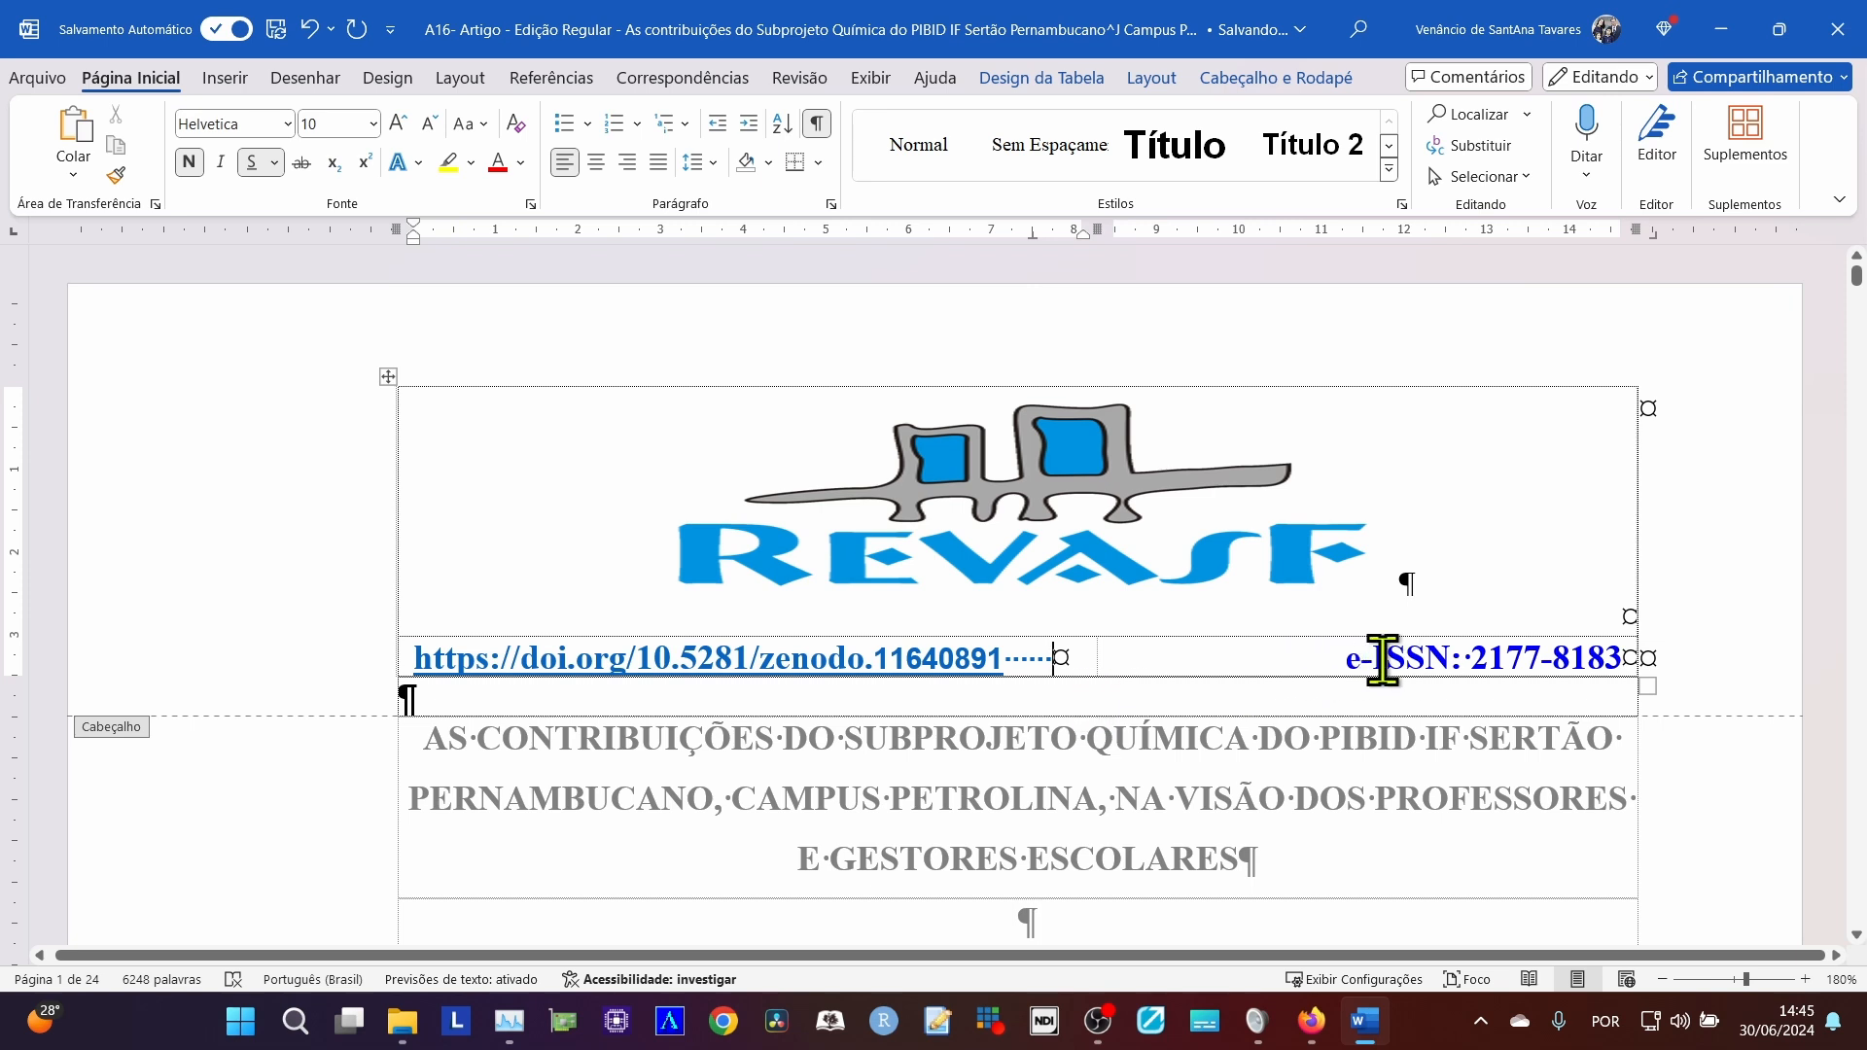
drag(1342, 668, 1452, 667)
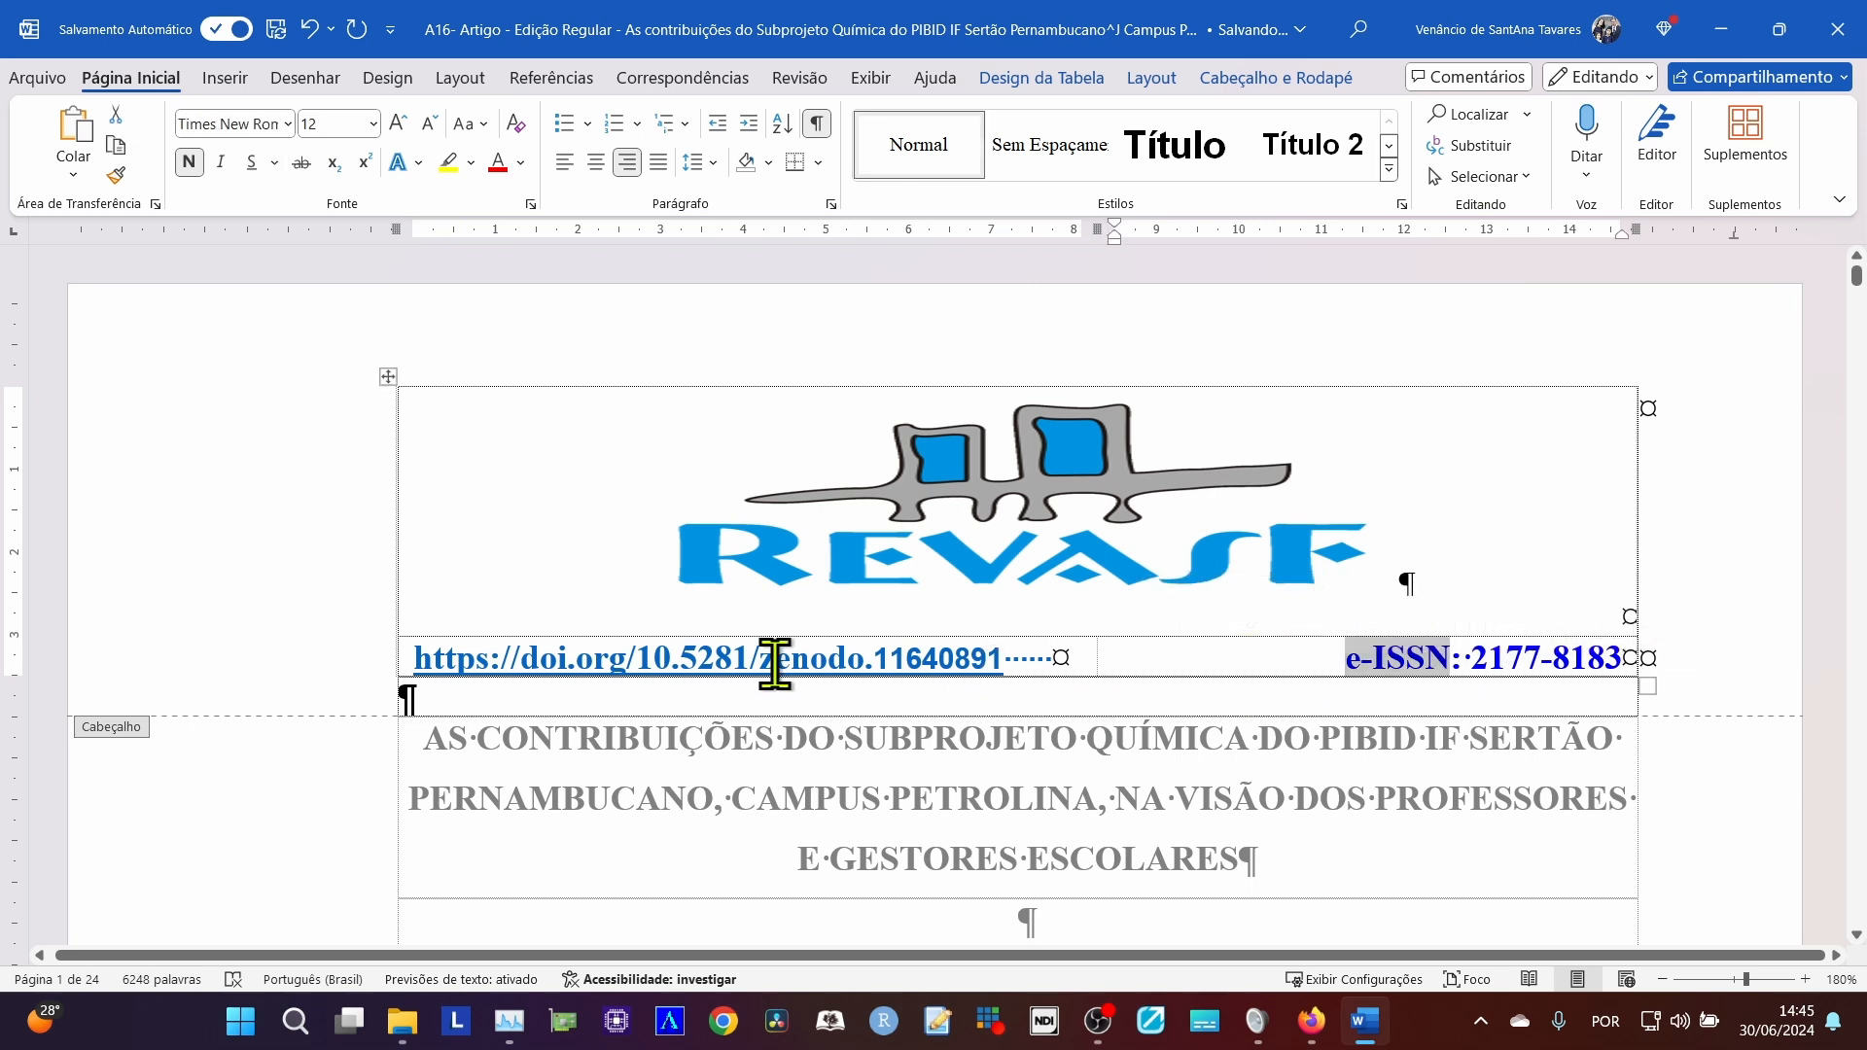
triple_click(1041, 657)
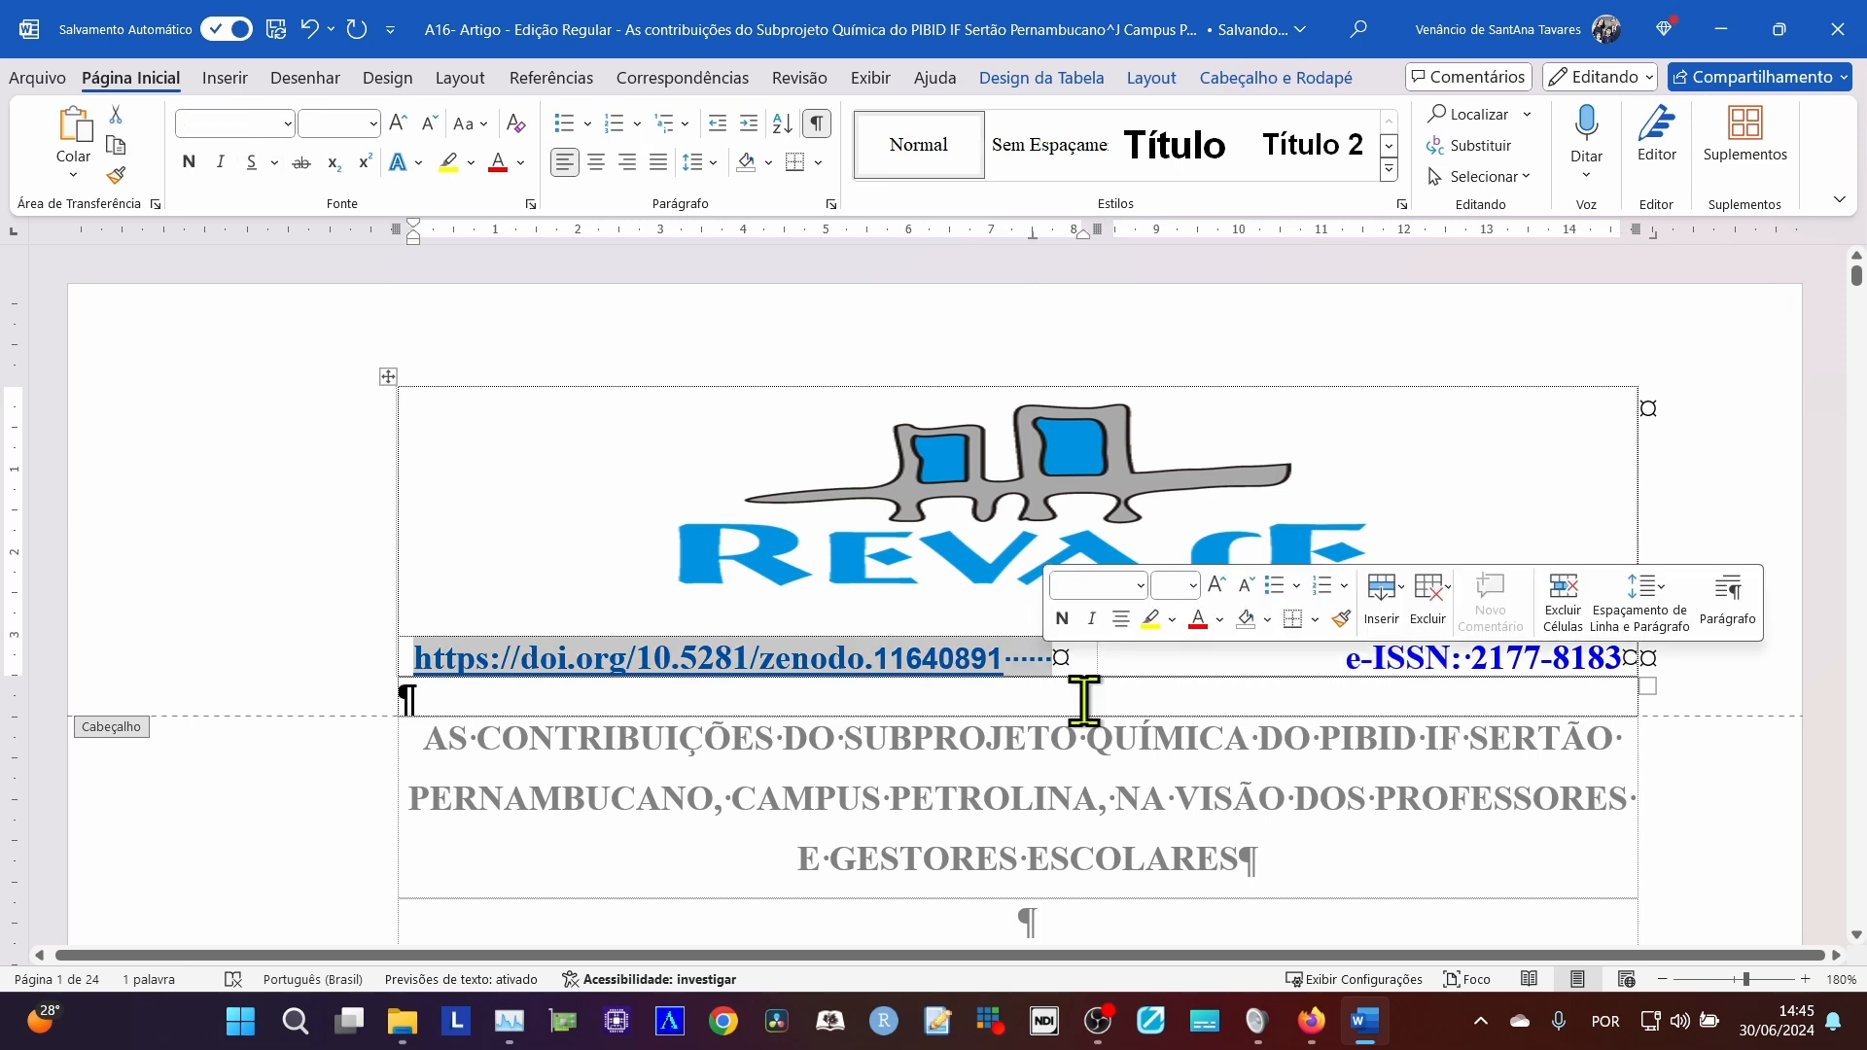
key(Right)
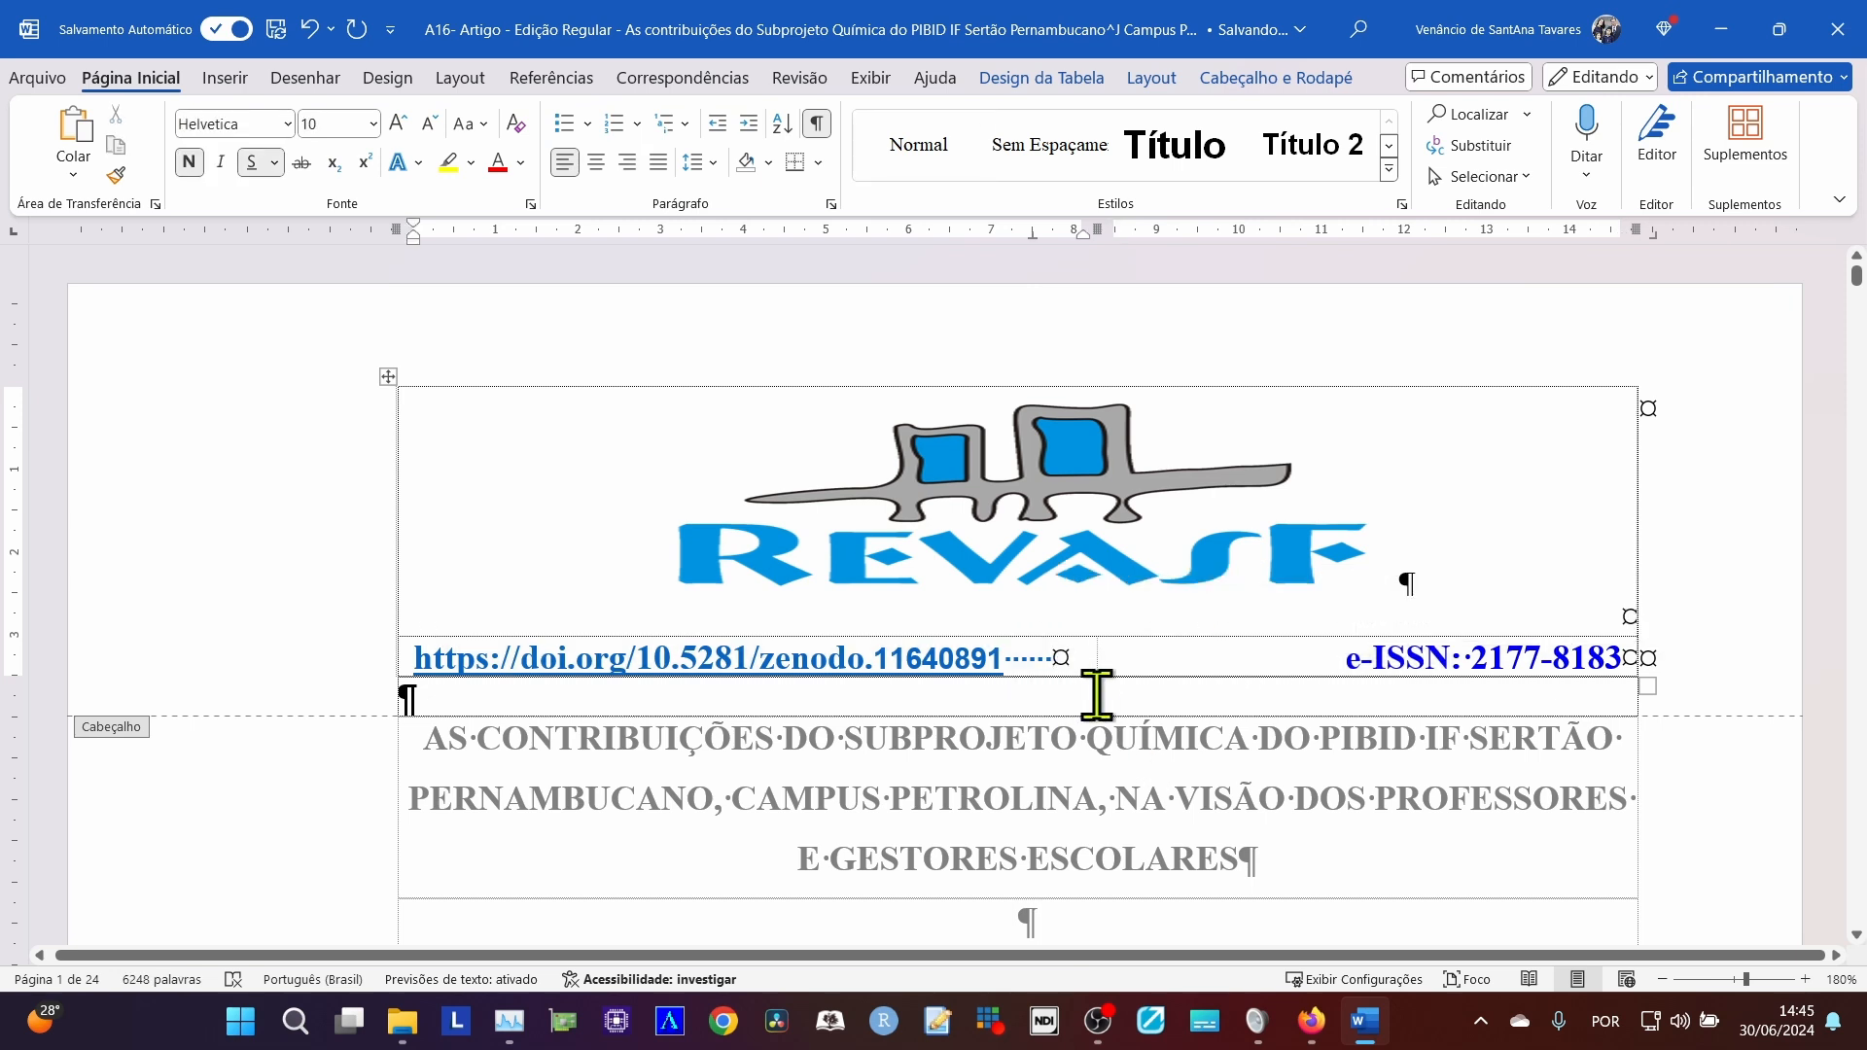
key(BackSpace)
key(BackSpace)
key(BackSpace)
key(BackSpace)
key(BackSpace)
key(BackSpace)
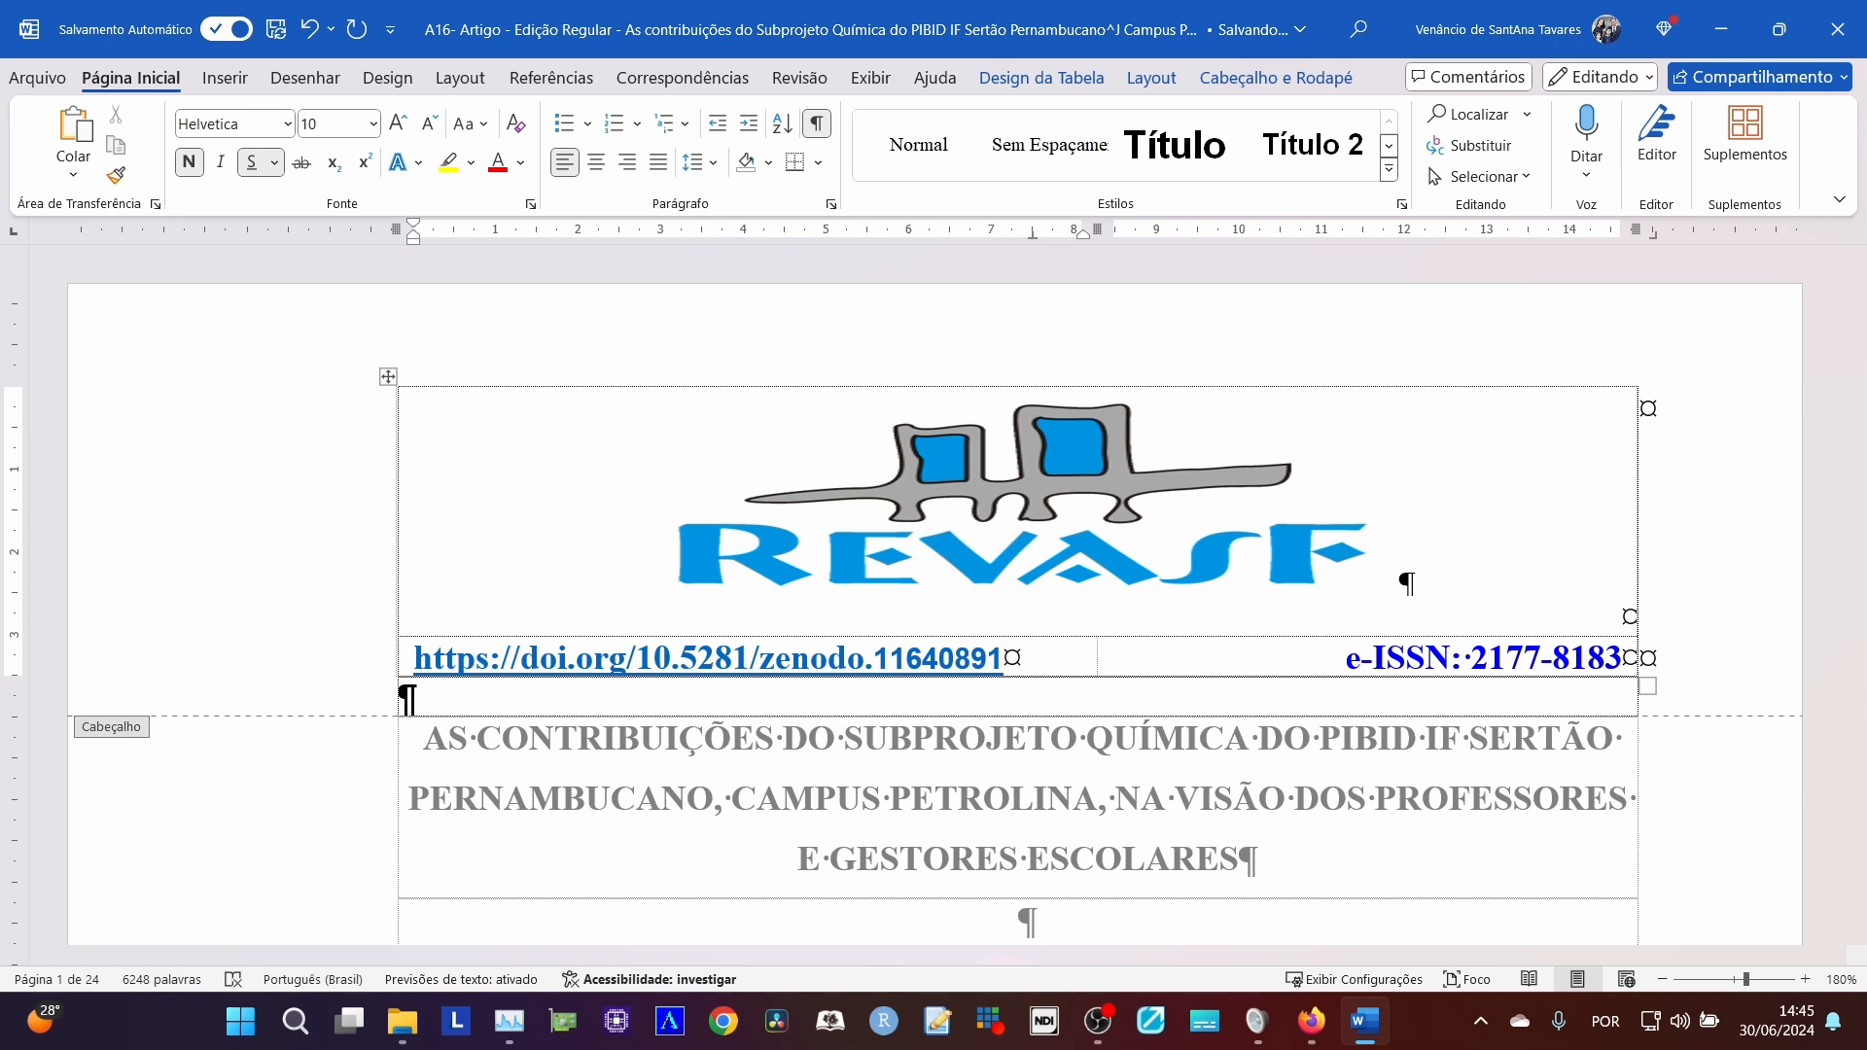
Examine the DOI link in the header table, including the 10.5281 prefix and the zenodo.11640891 suffix.
click(388, 377)
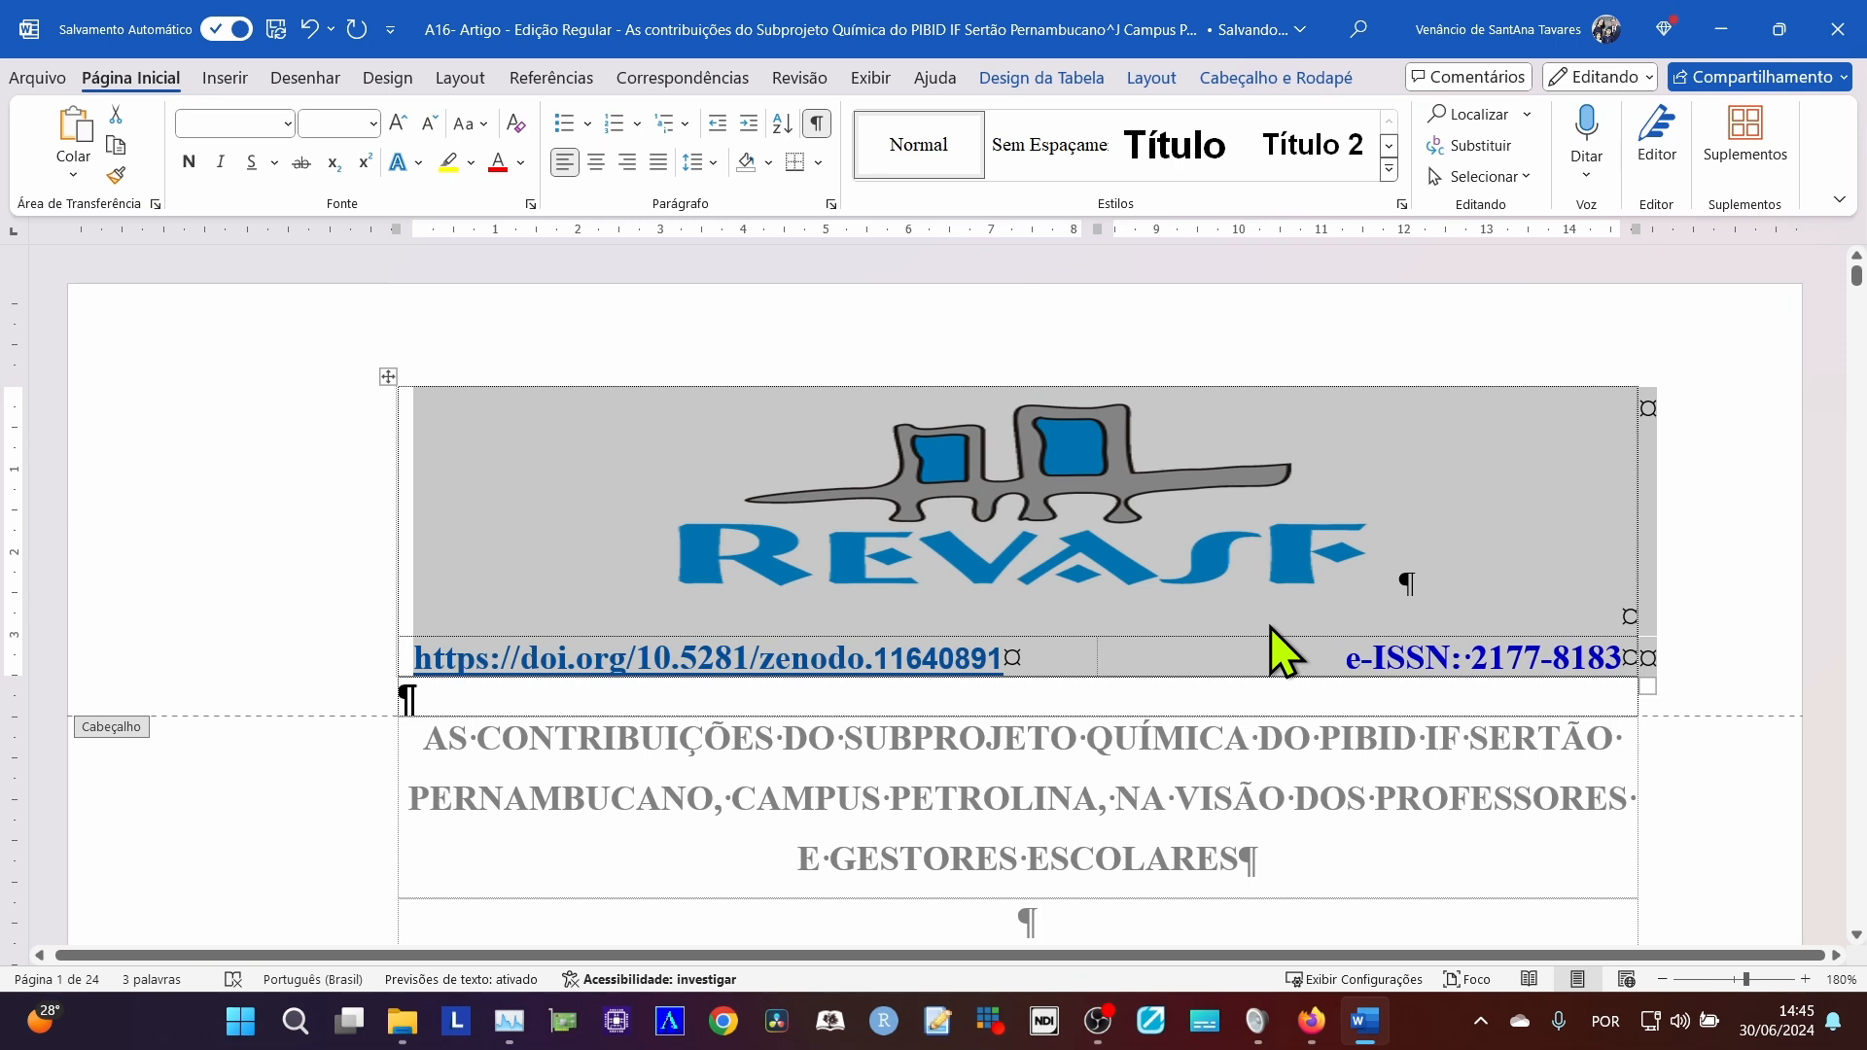
click(1056, 671)
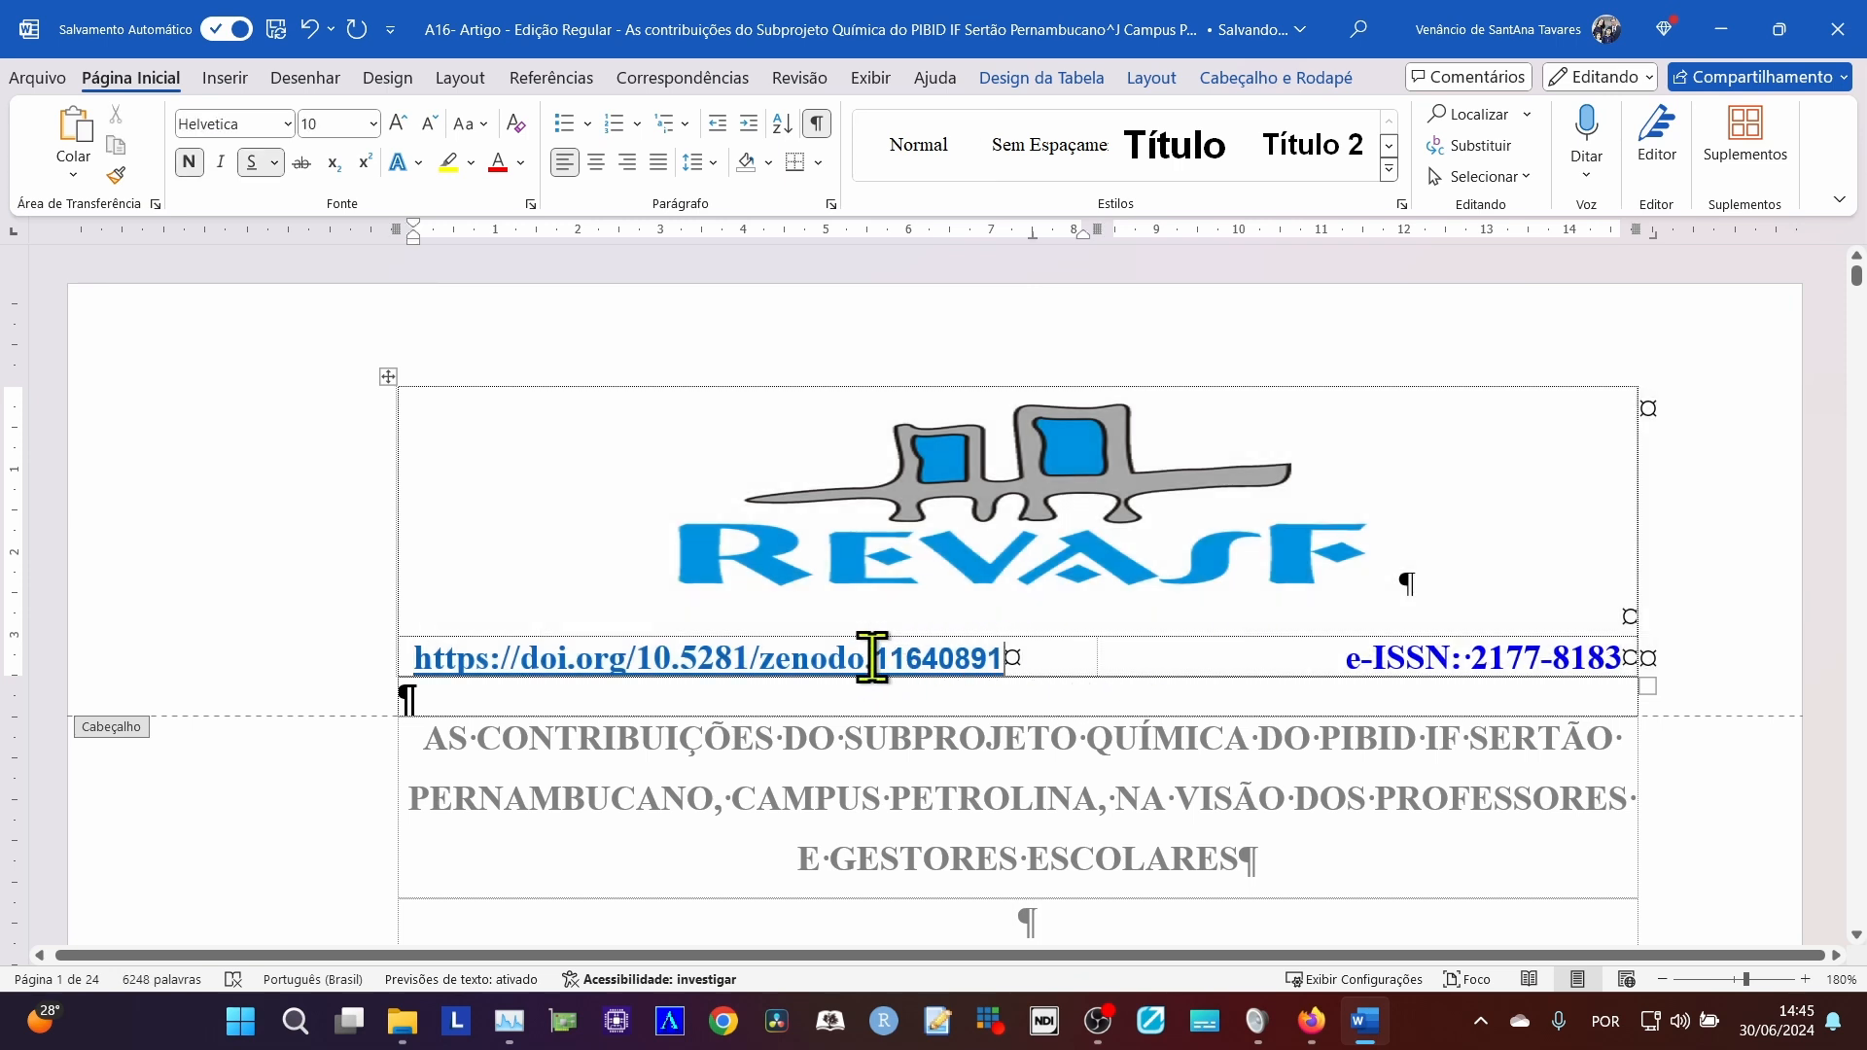
drag(873, 658, 999, 658)
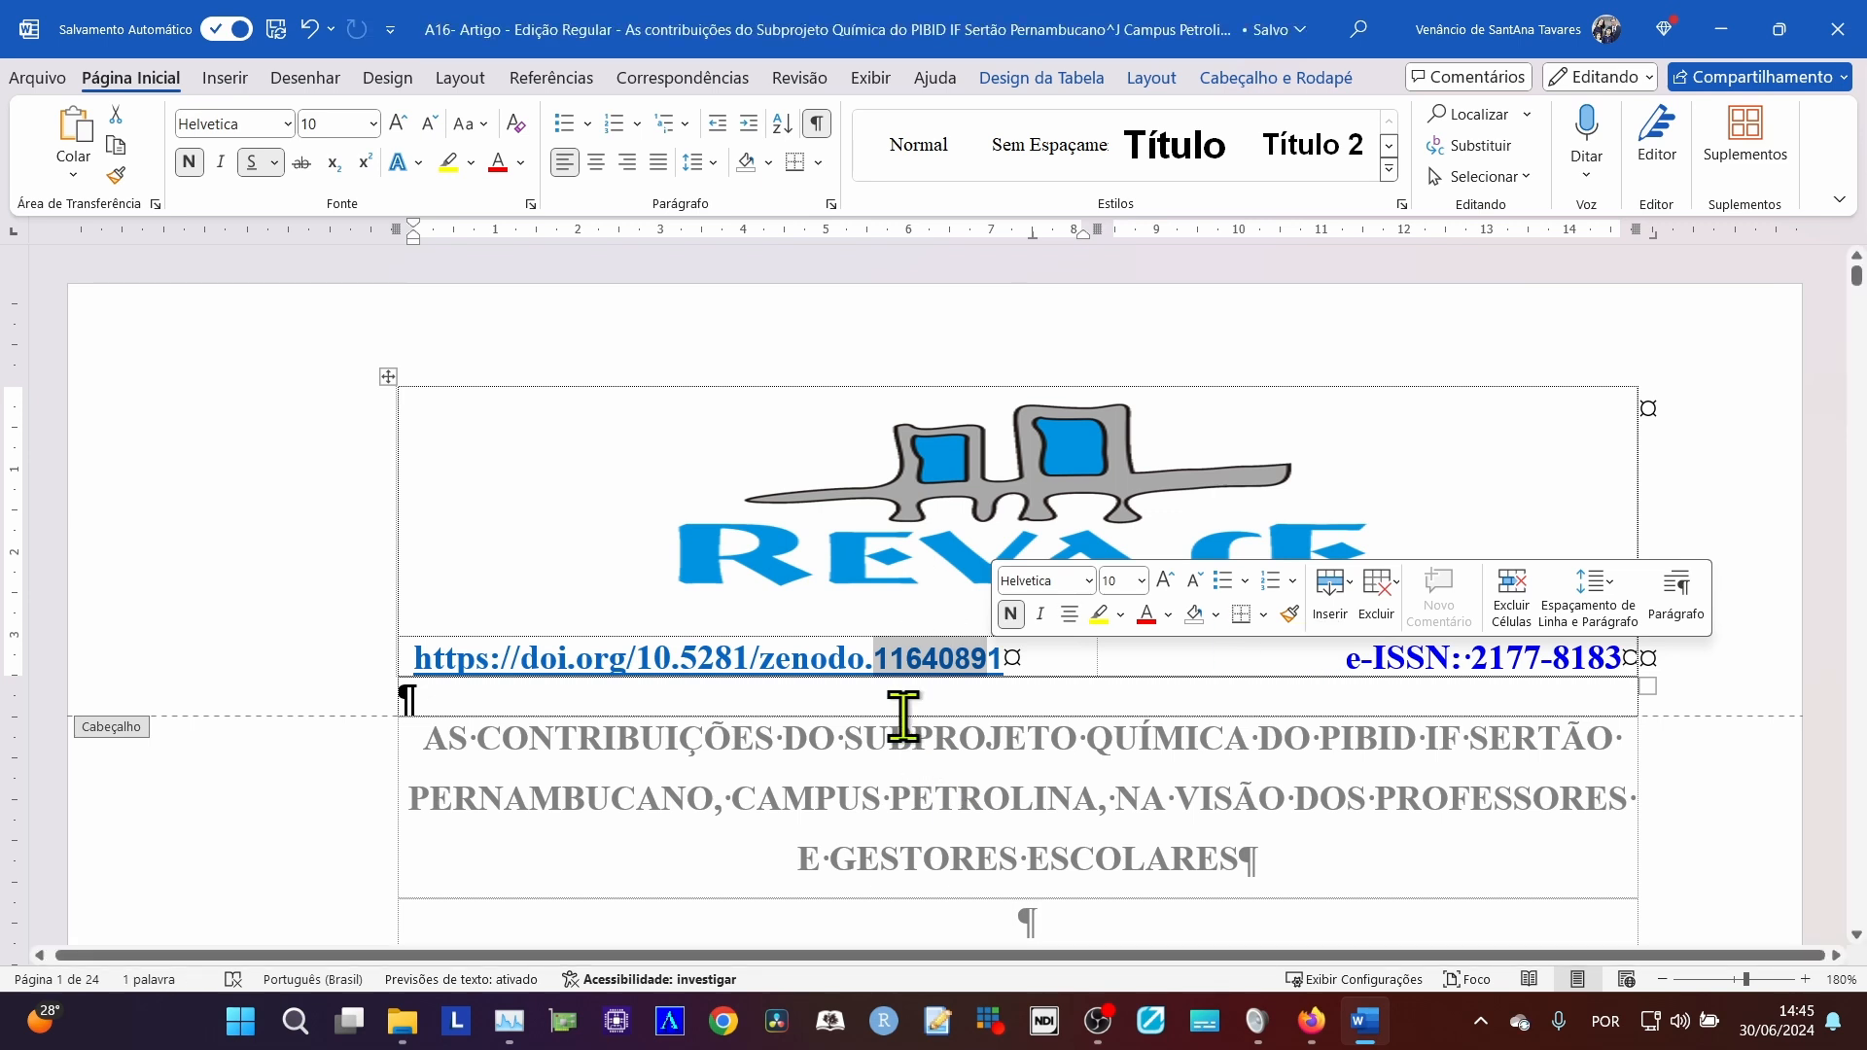
scroll(904, 716, down, 2)
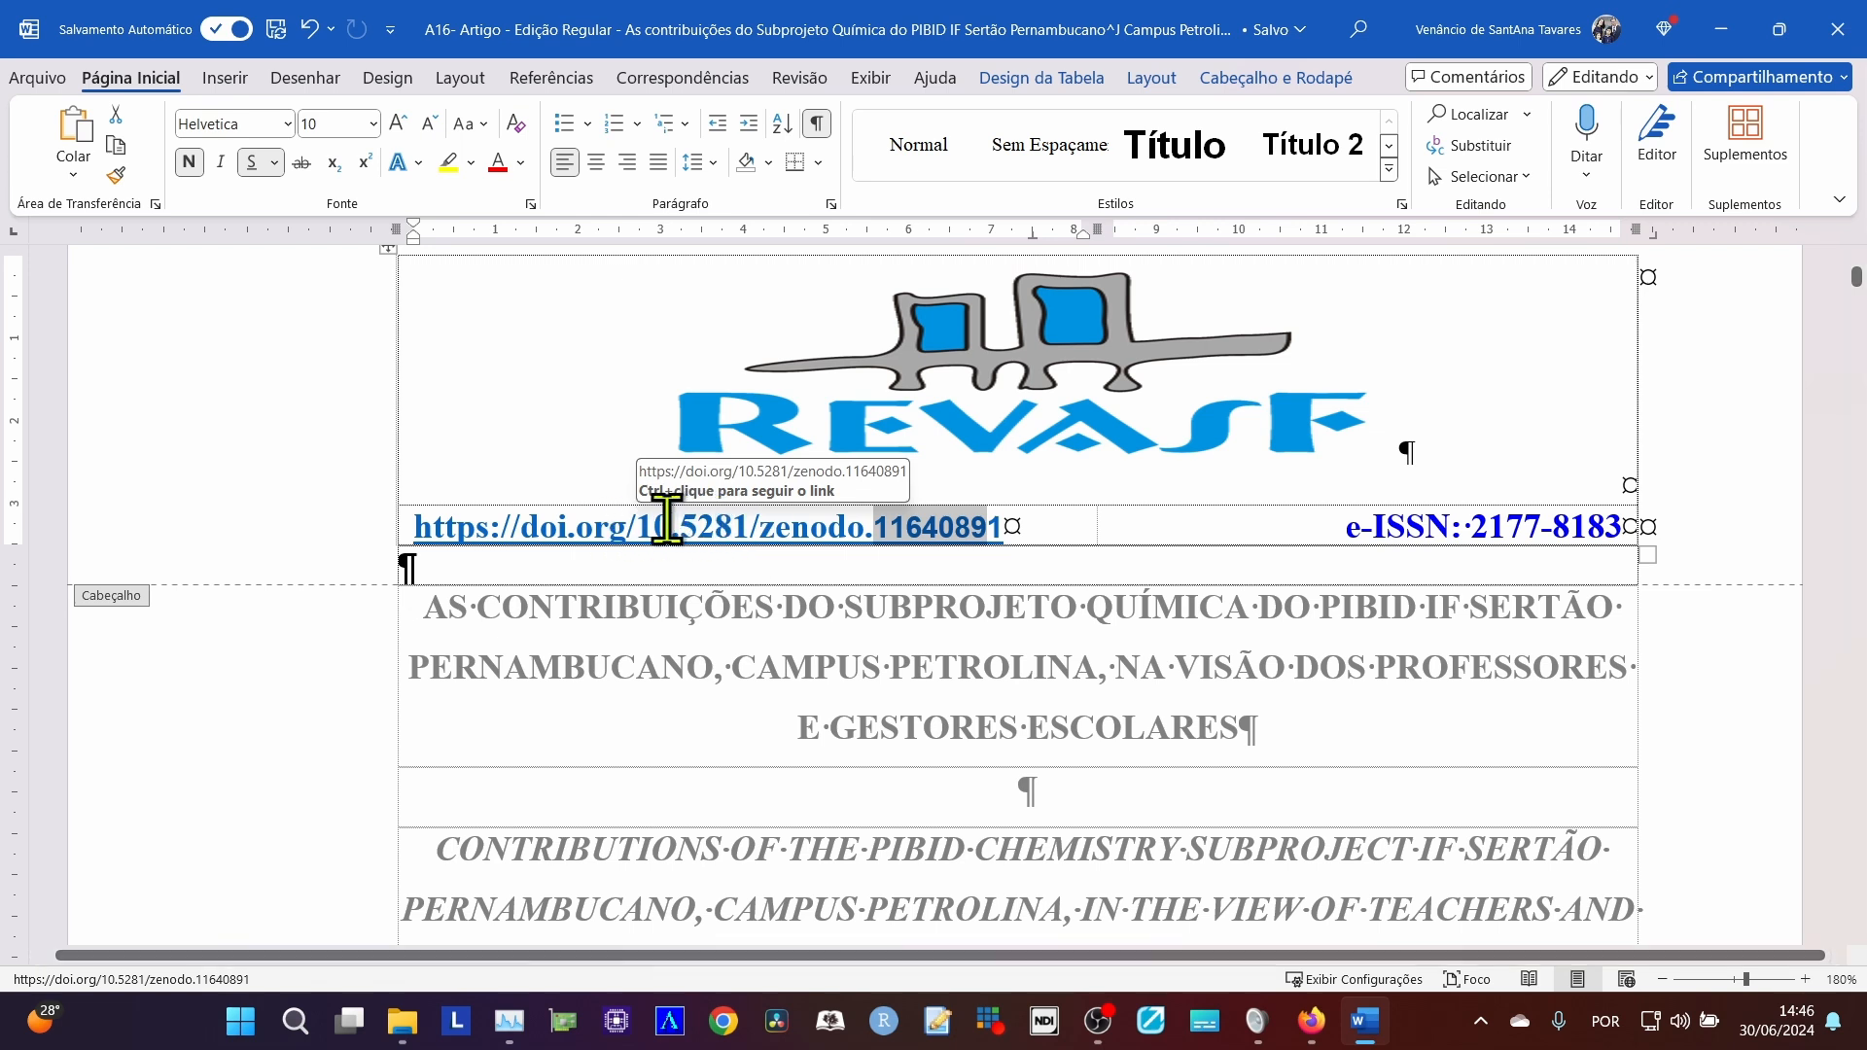
drag(635, 527, 749, 526)
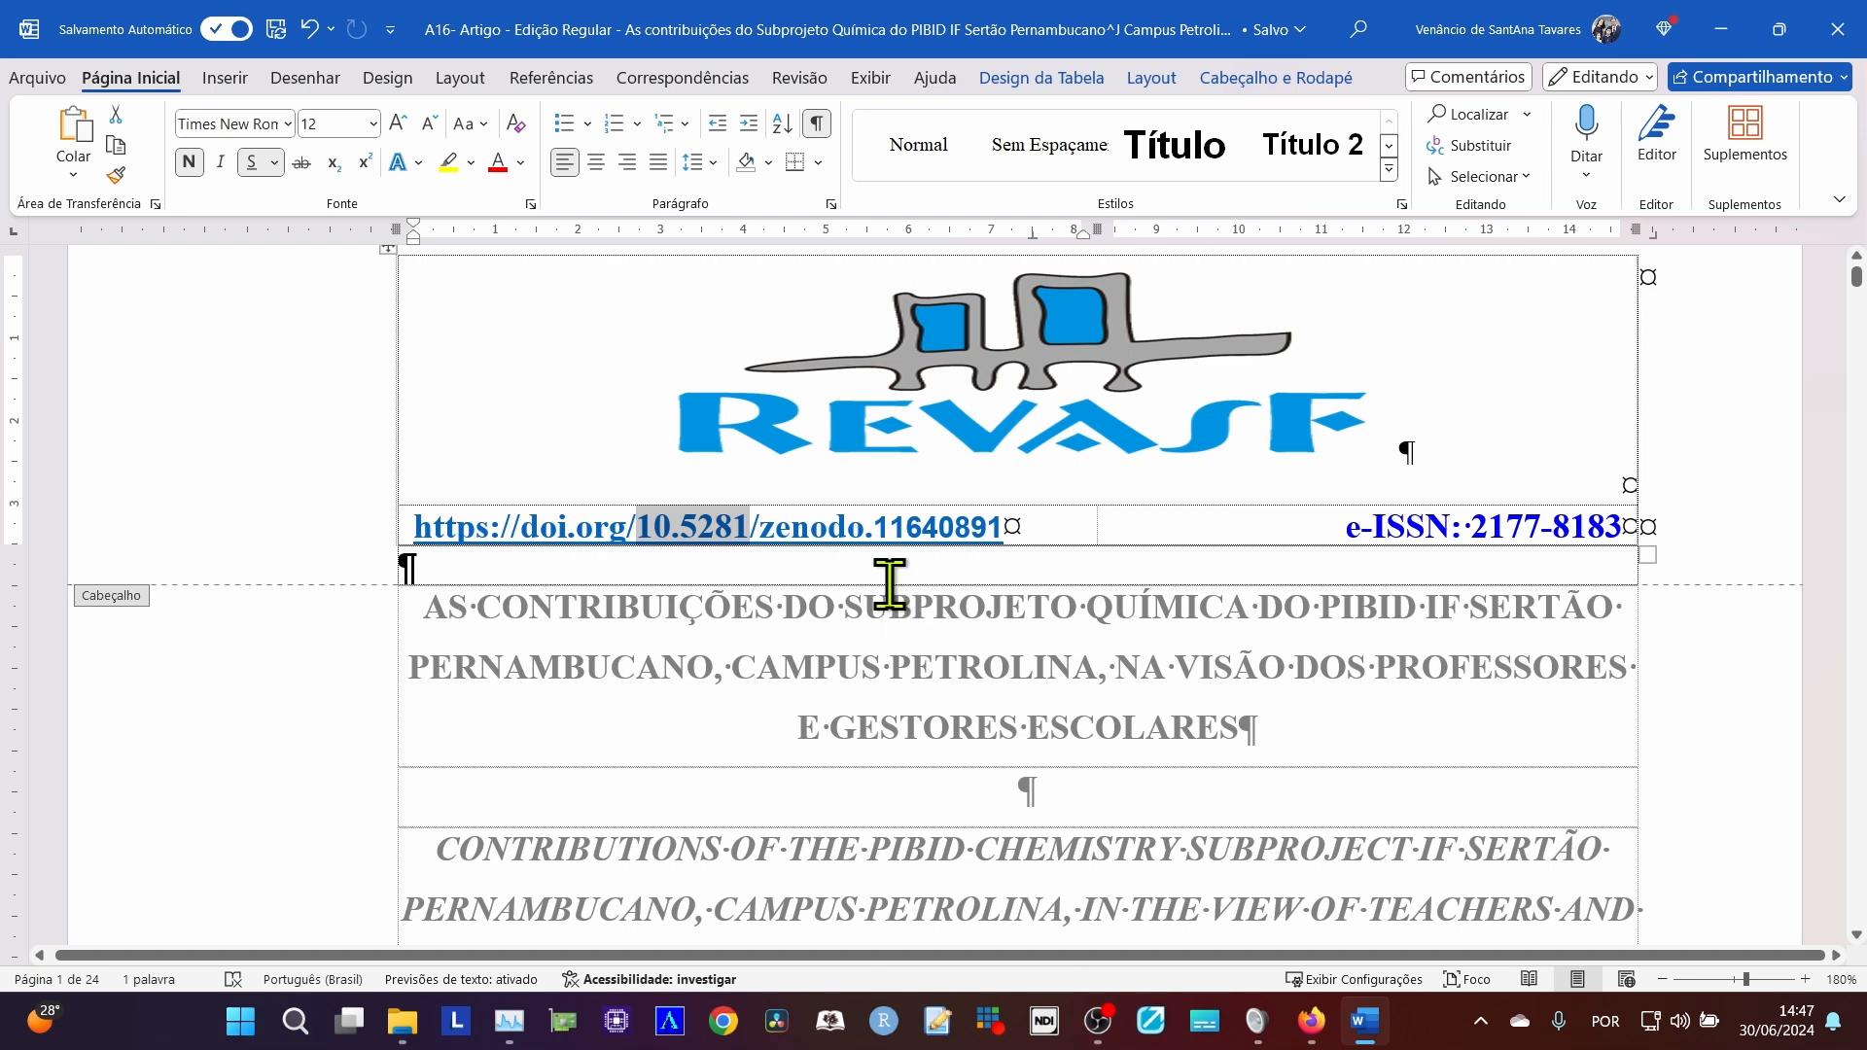
drag(873, 526, 762, 525)
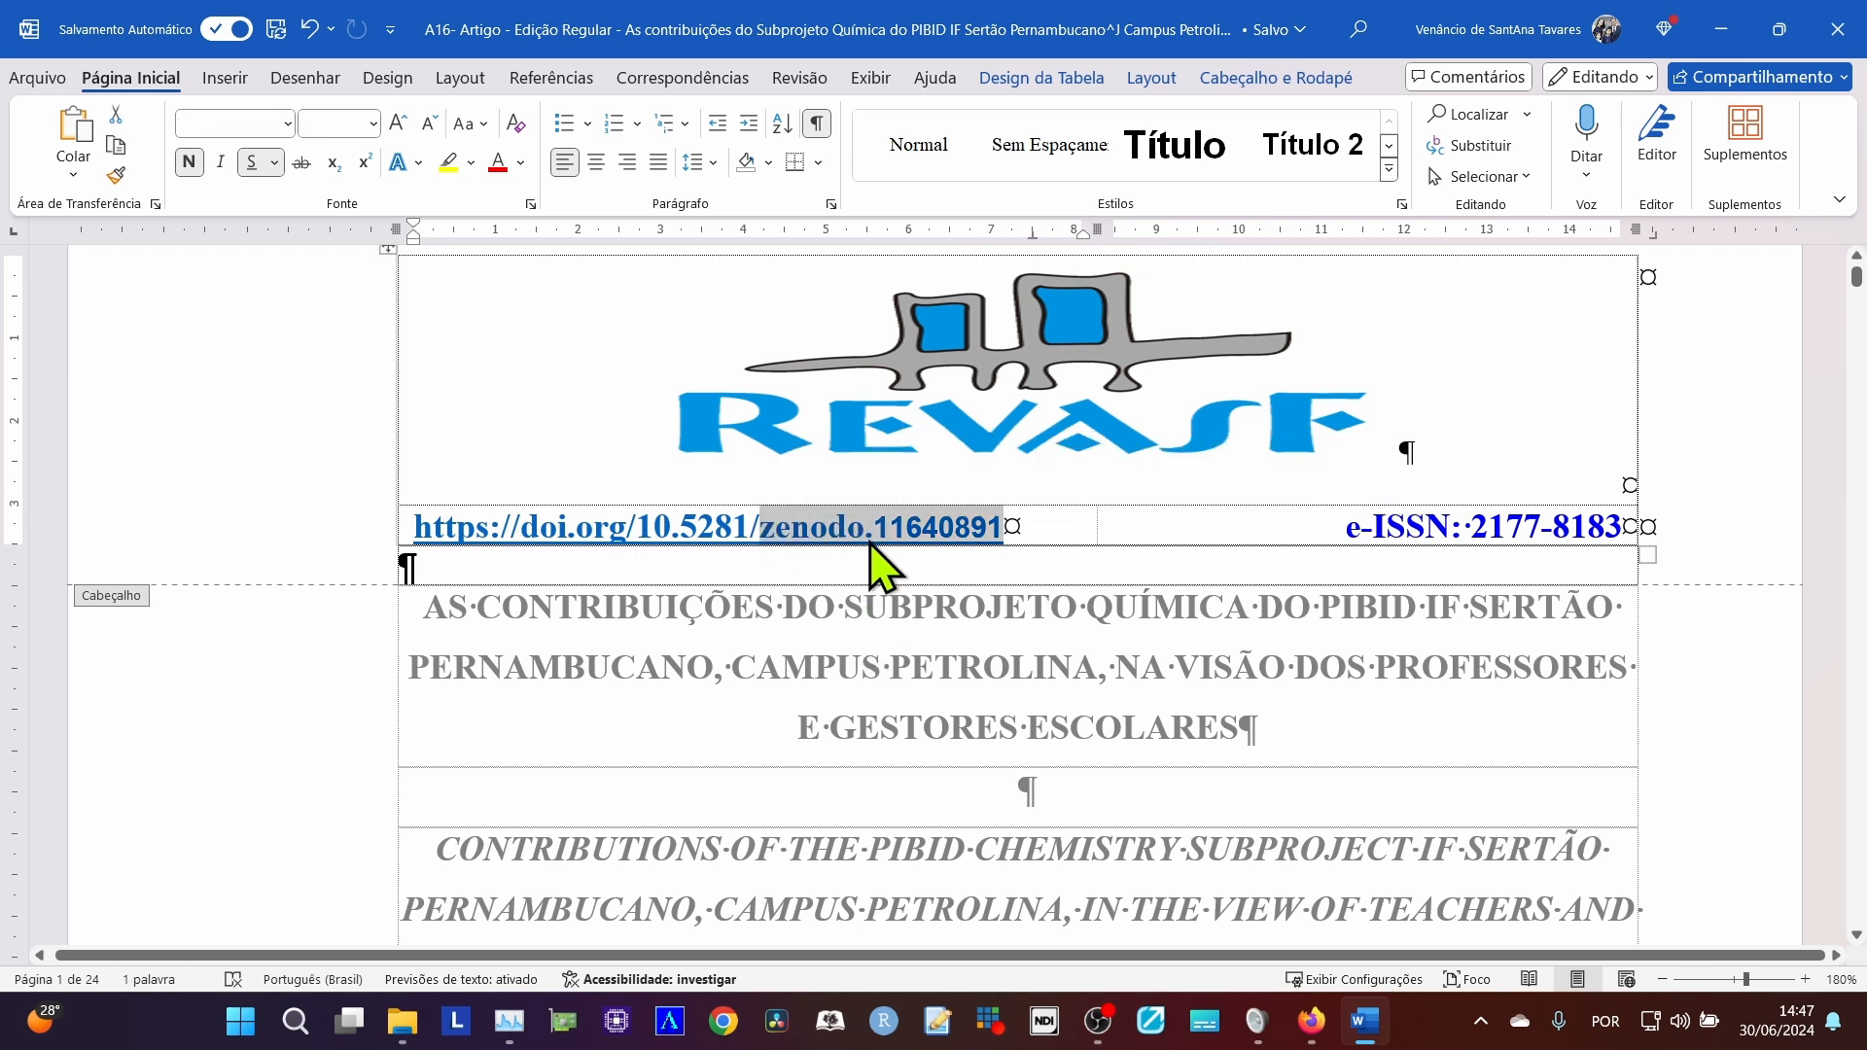
click(1060, 540)
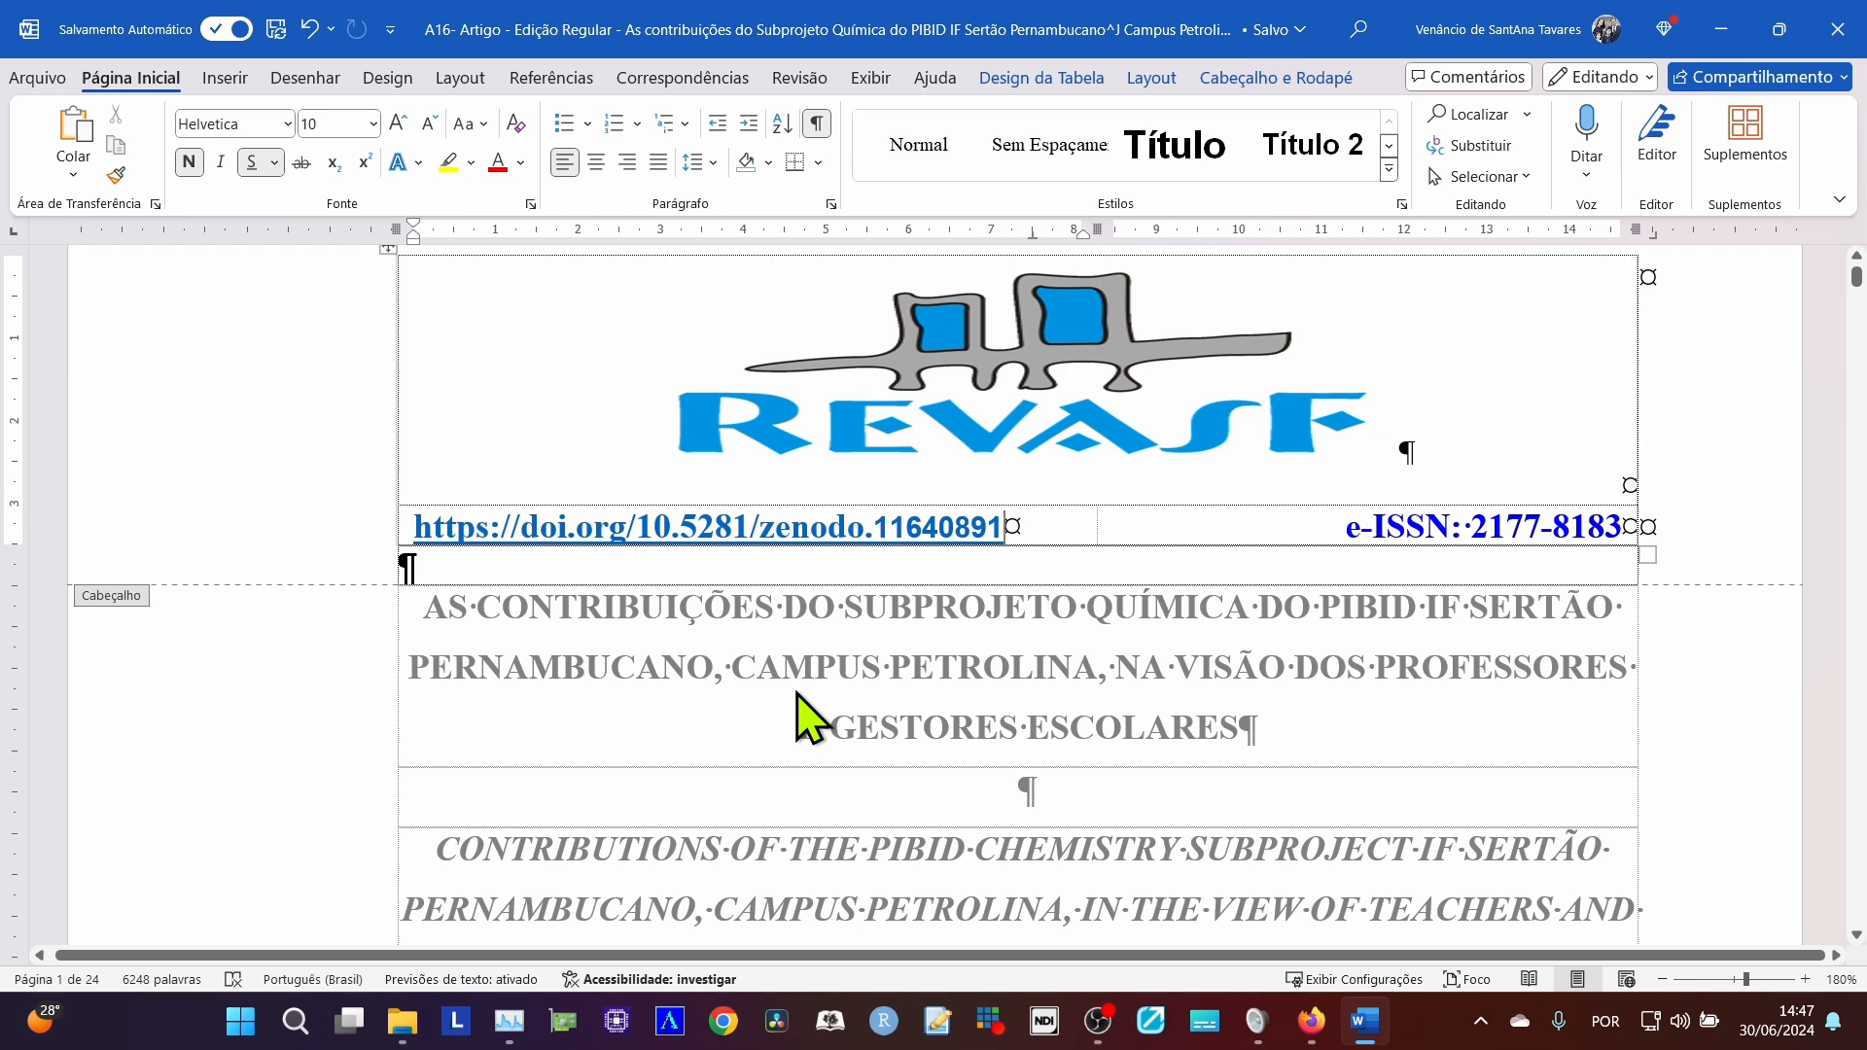
Switch back to the Zenodo upload form in Firefox and review its file upload area and existing-DOI question.
key(alt+Tab)
key(Tab)
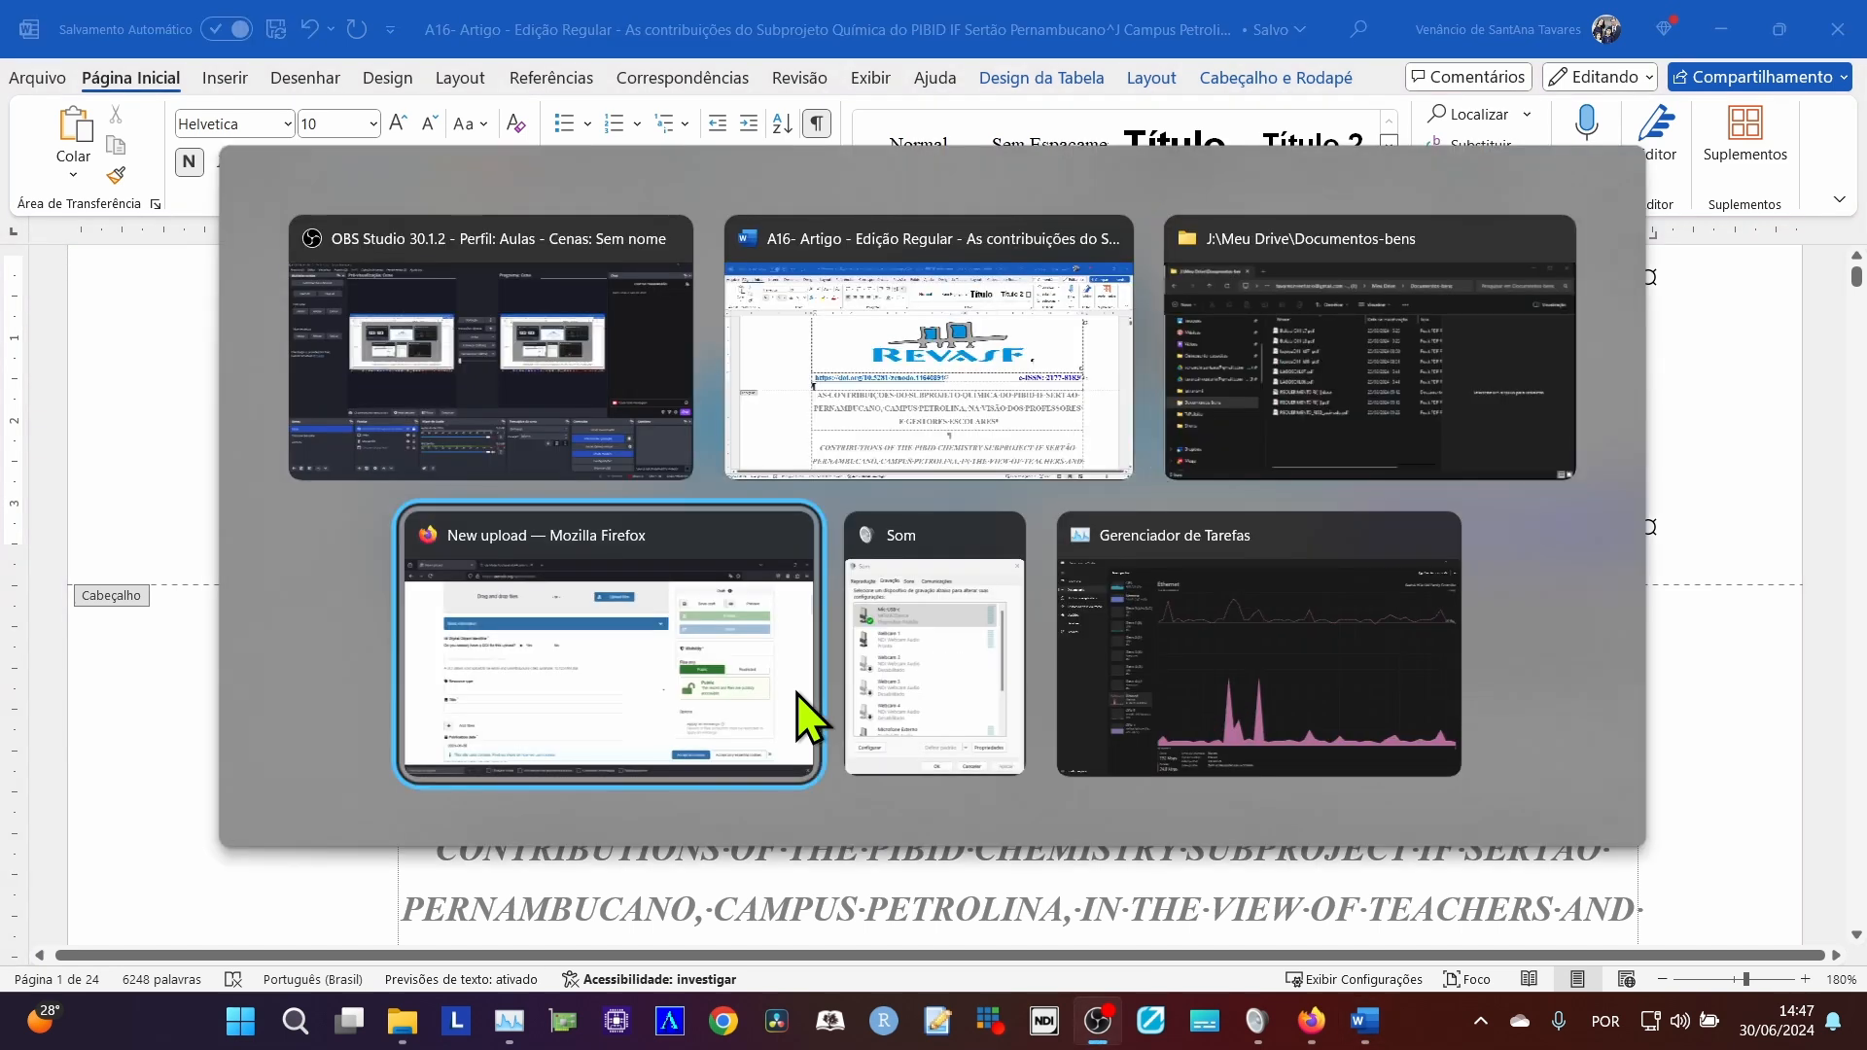
scroll(833, 778, up, 3)
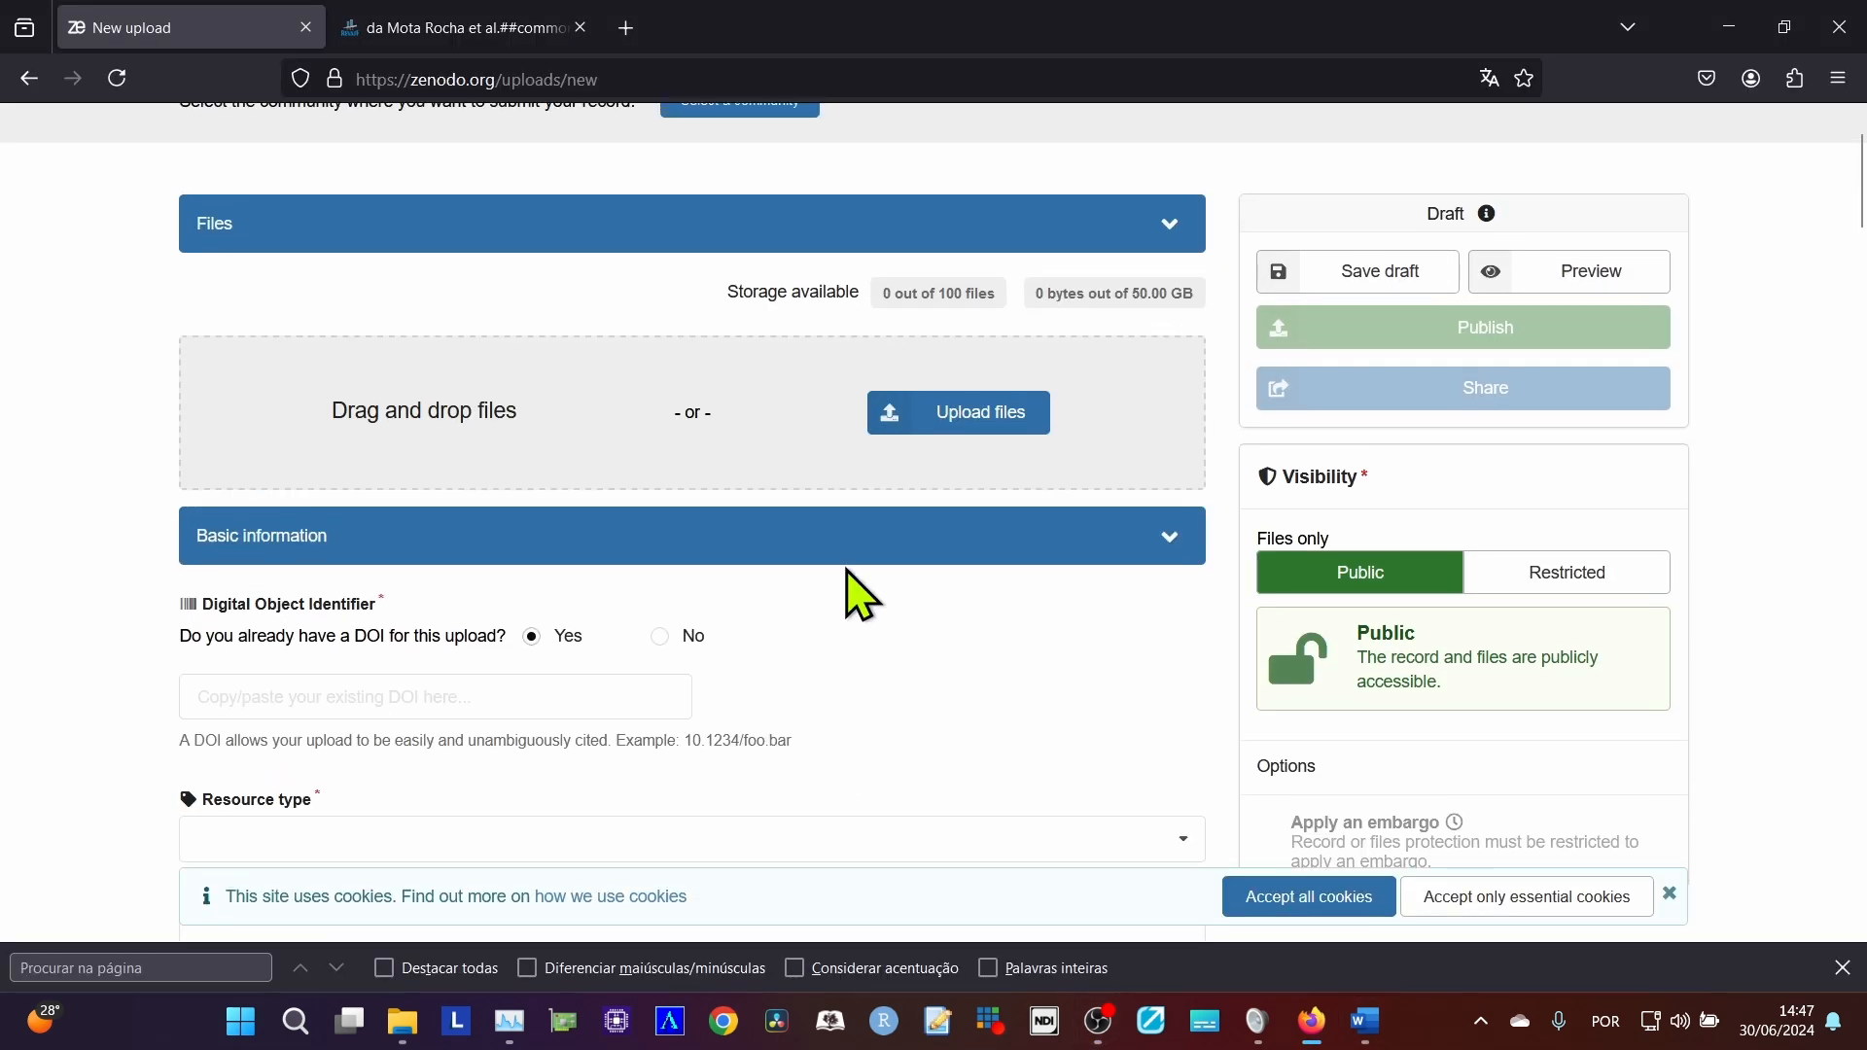
scroll(849, 693, down, 4)
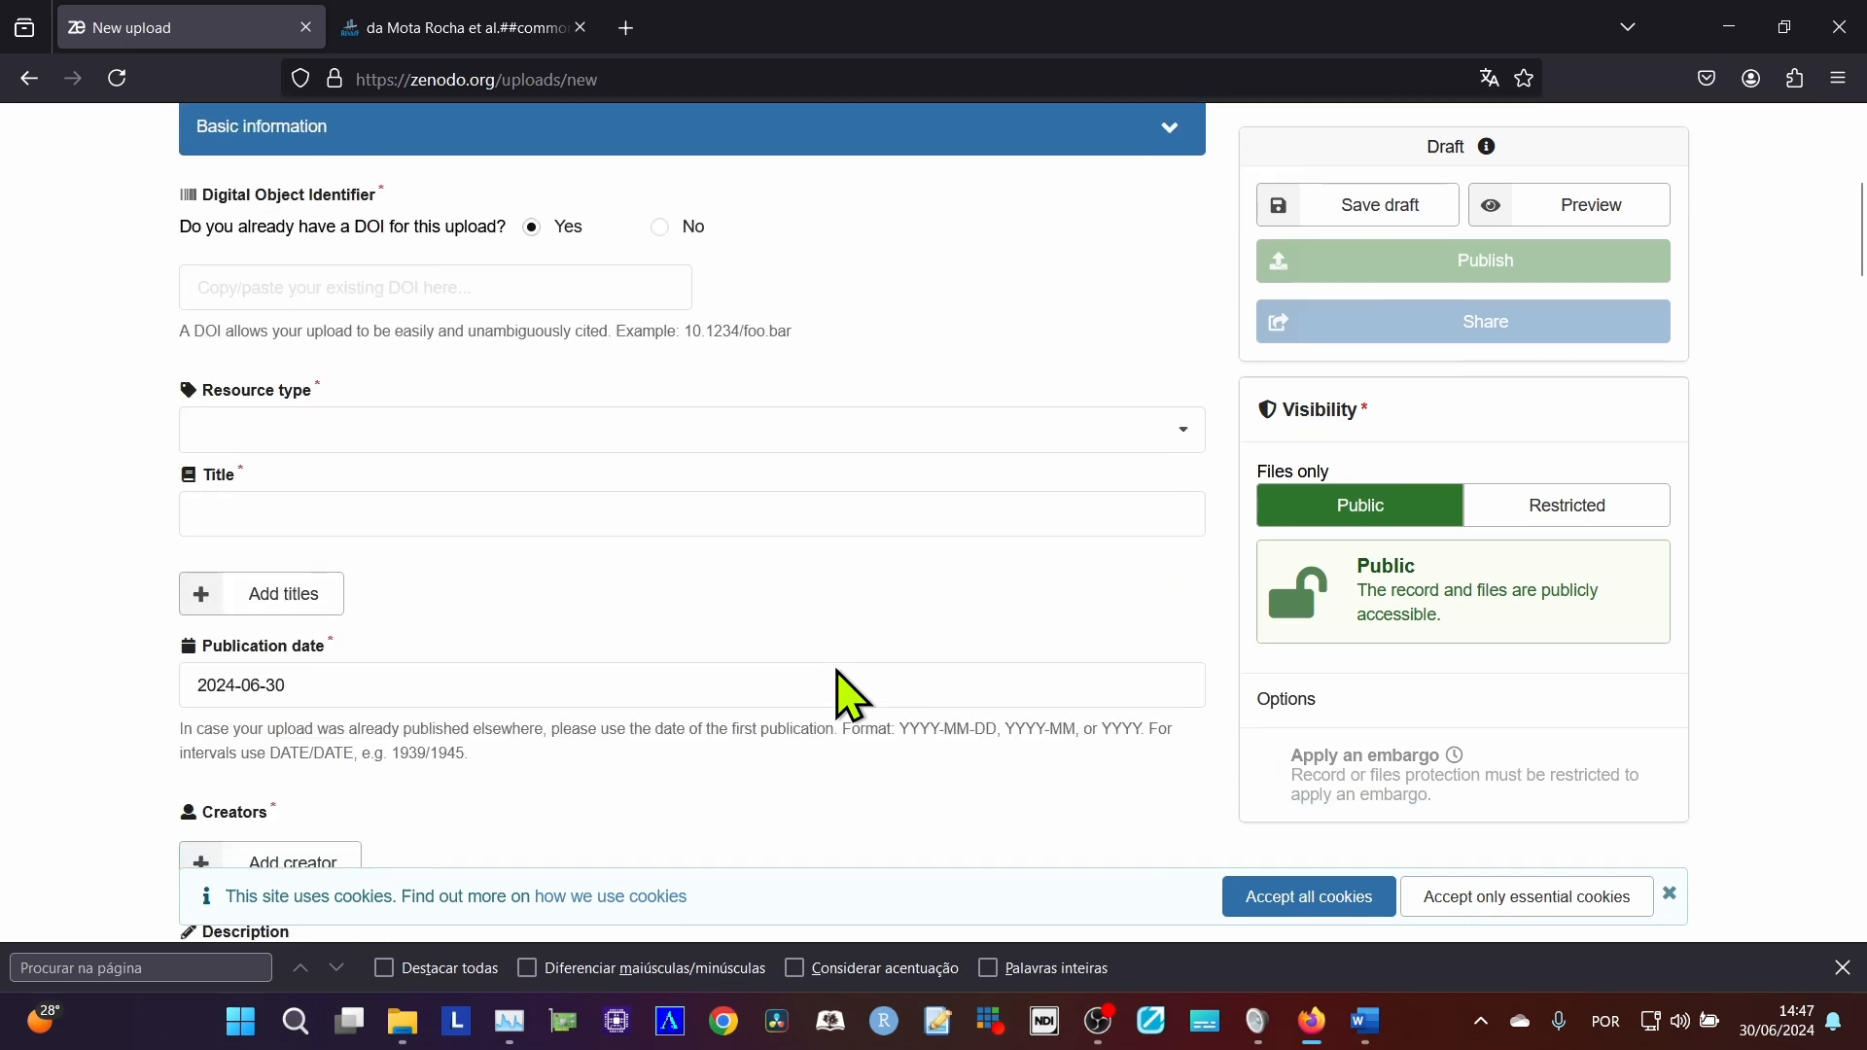
scroll(849, 693, up, 4)
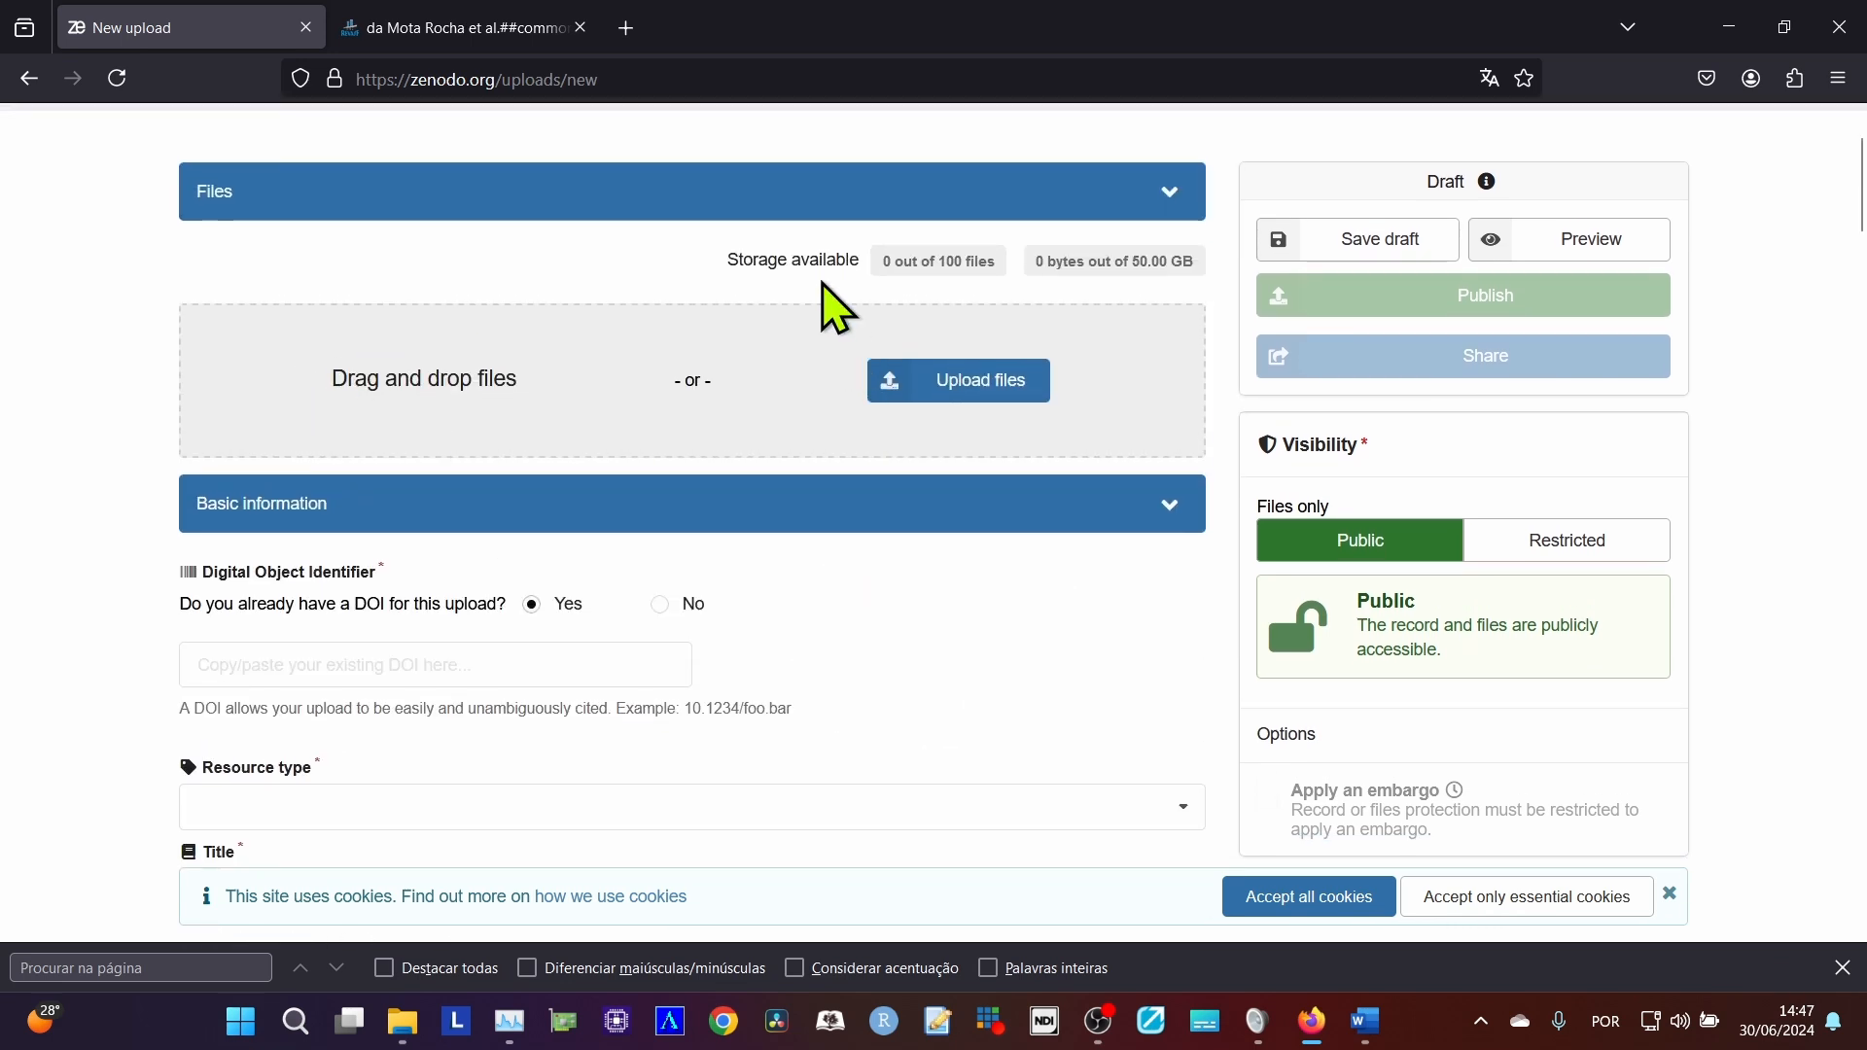
scroll(826, 302, up, 2)
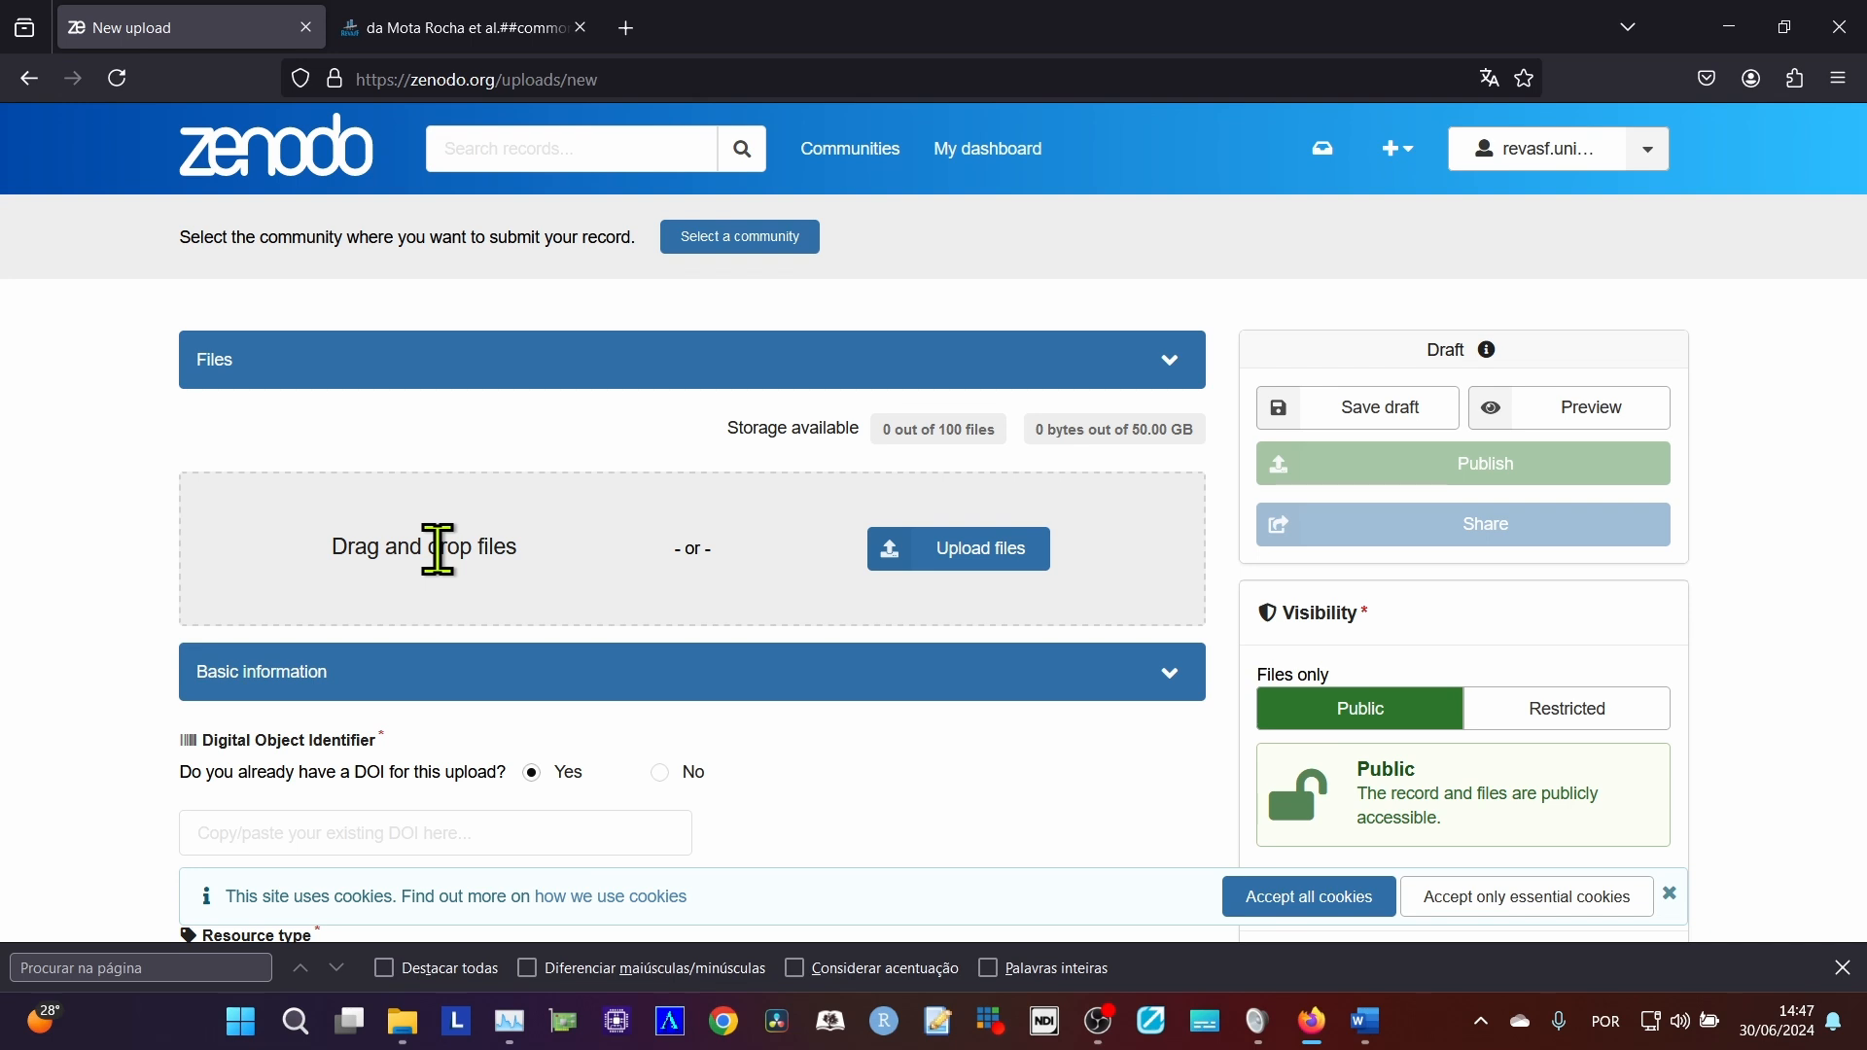
scroll(501, 559, down, 3)
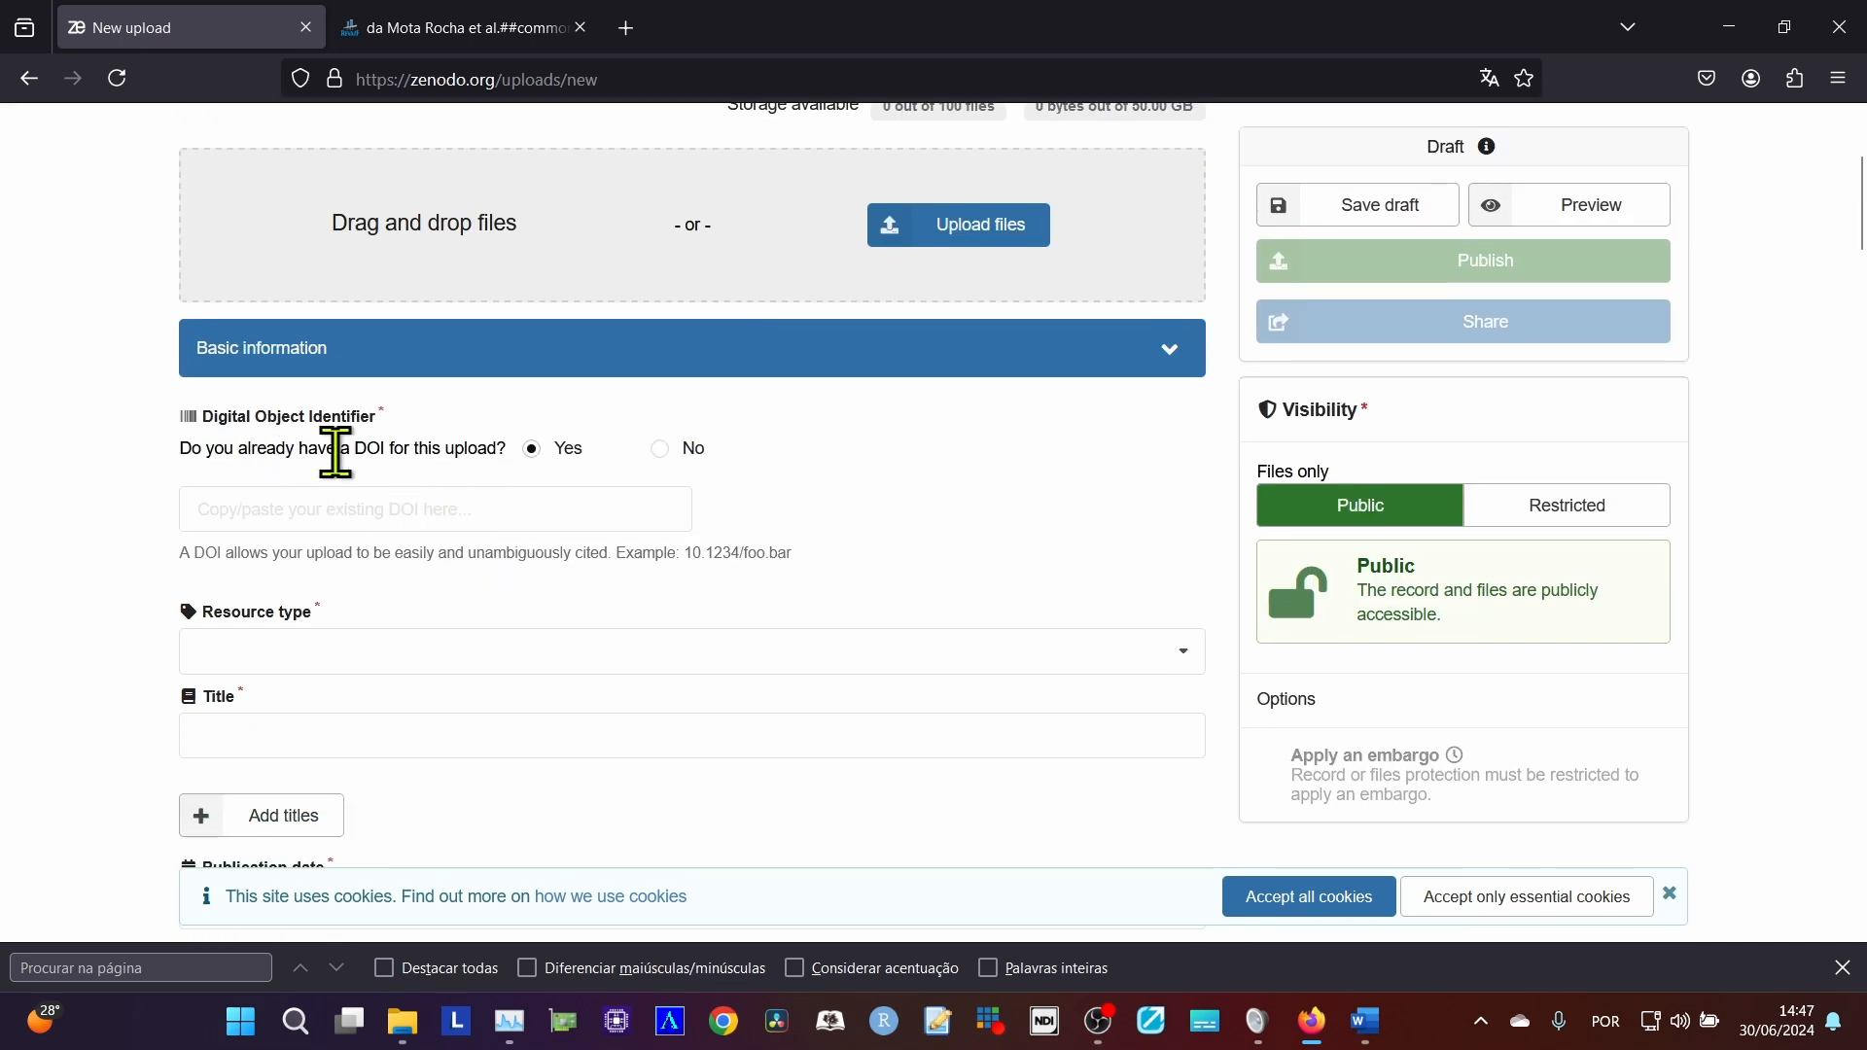
drag(327, 448, 477, 448)
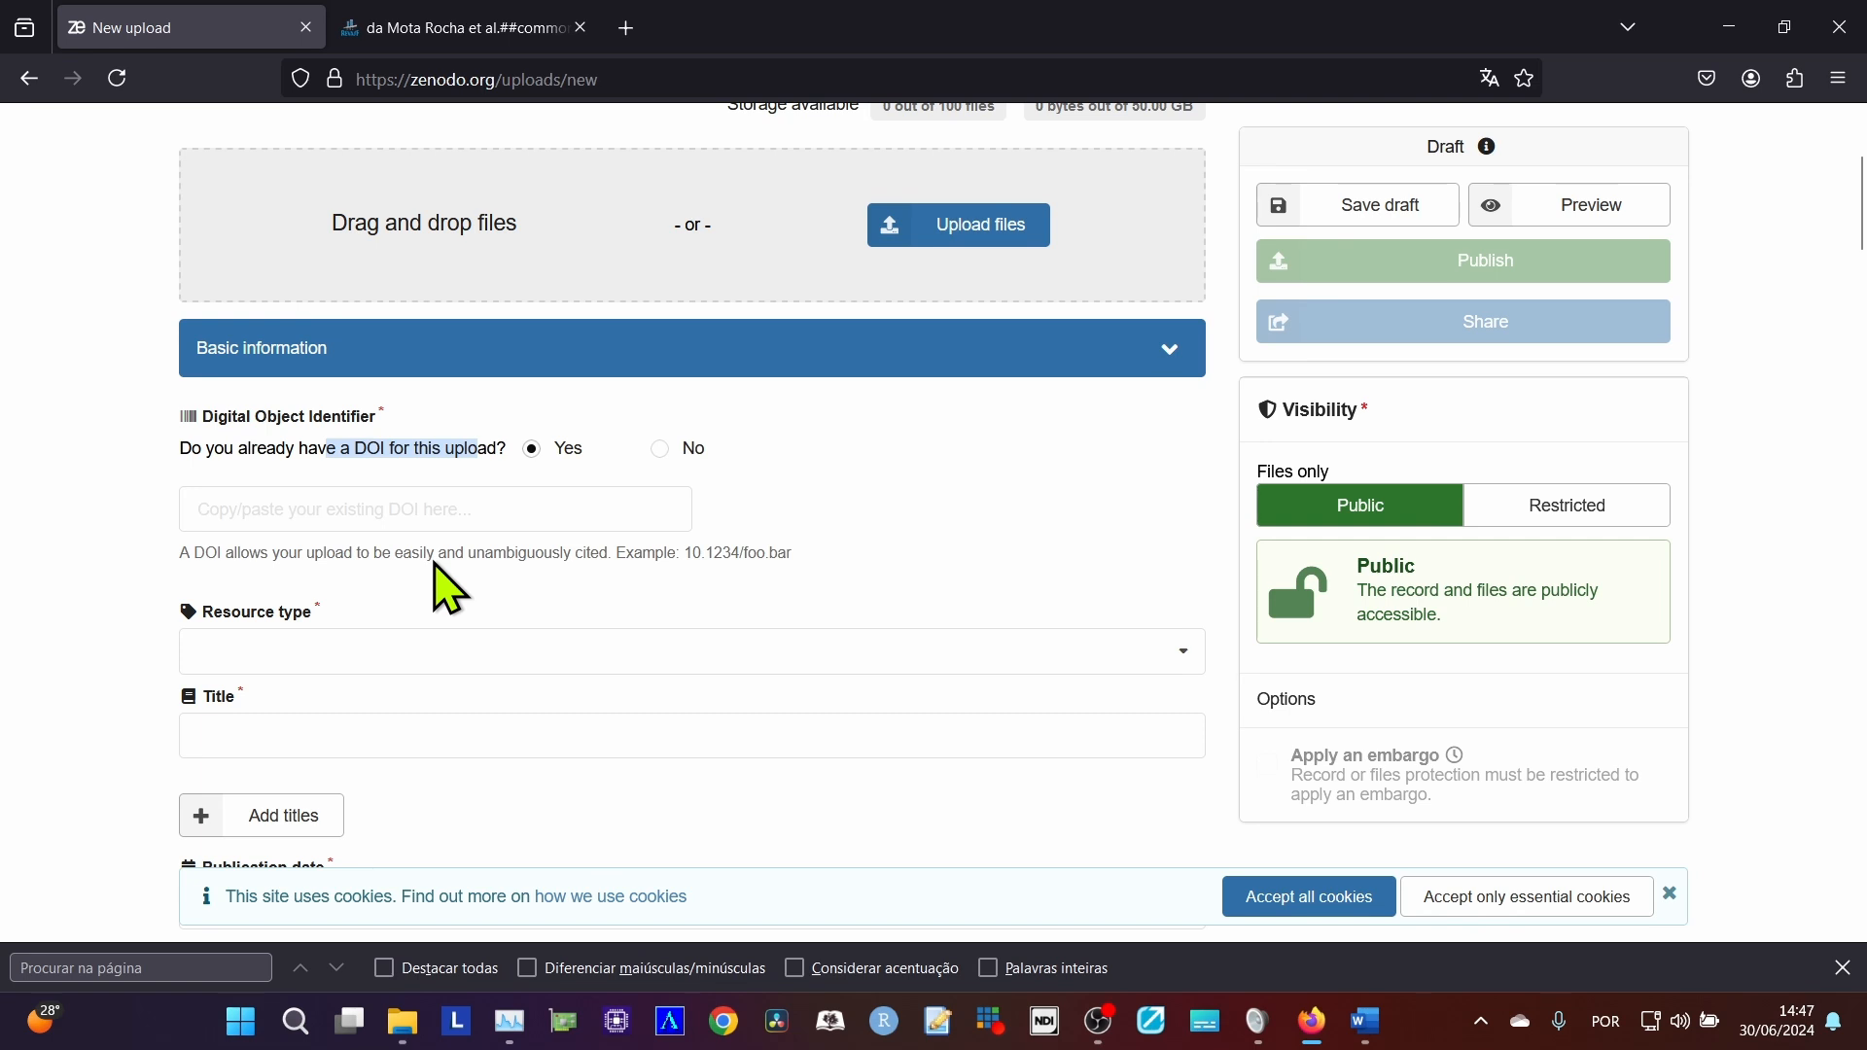
Set the upload's resource type to Publication / Journal article.
scroll(438, 574, down, 2)
click(374, 440)
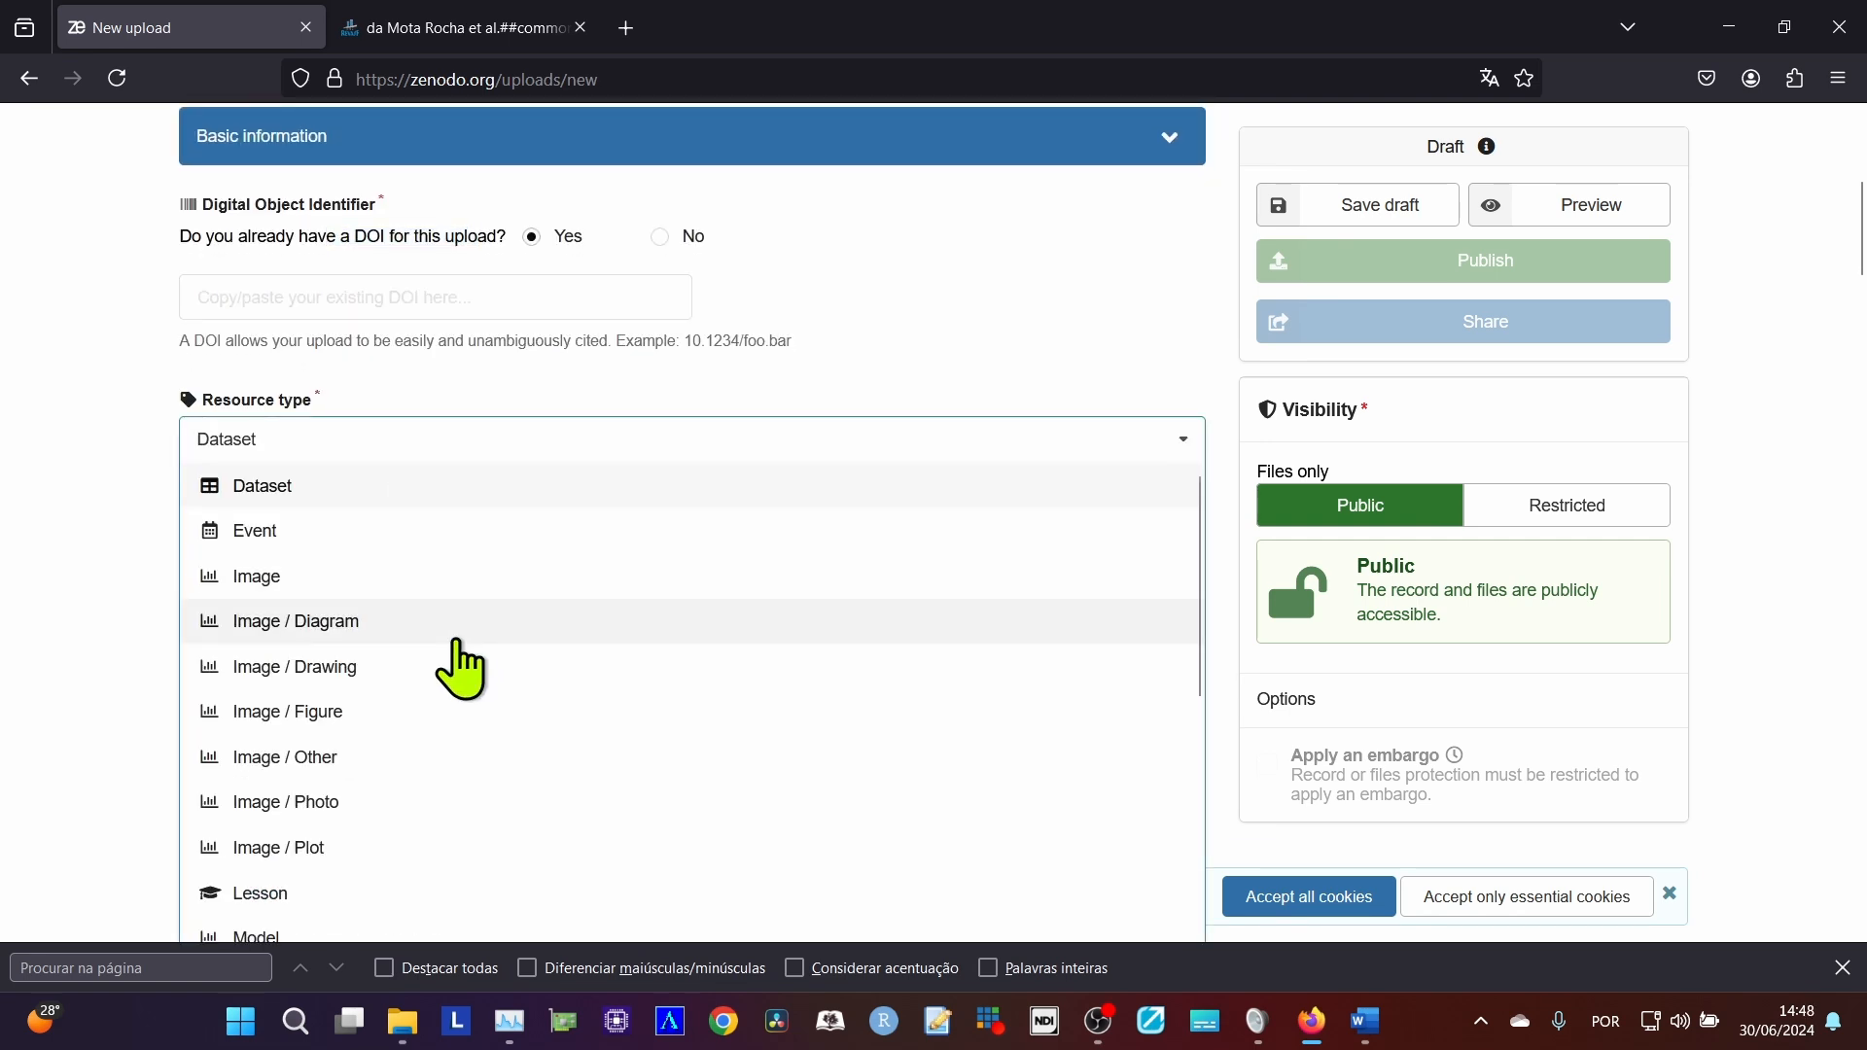
scroll(457, 647, down, 5)
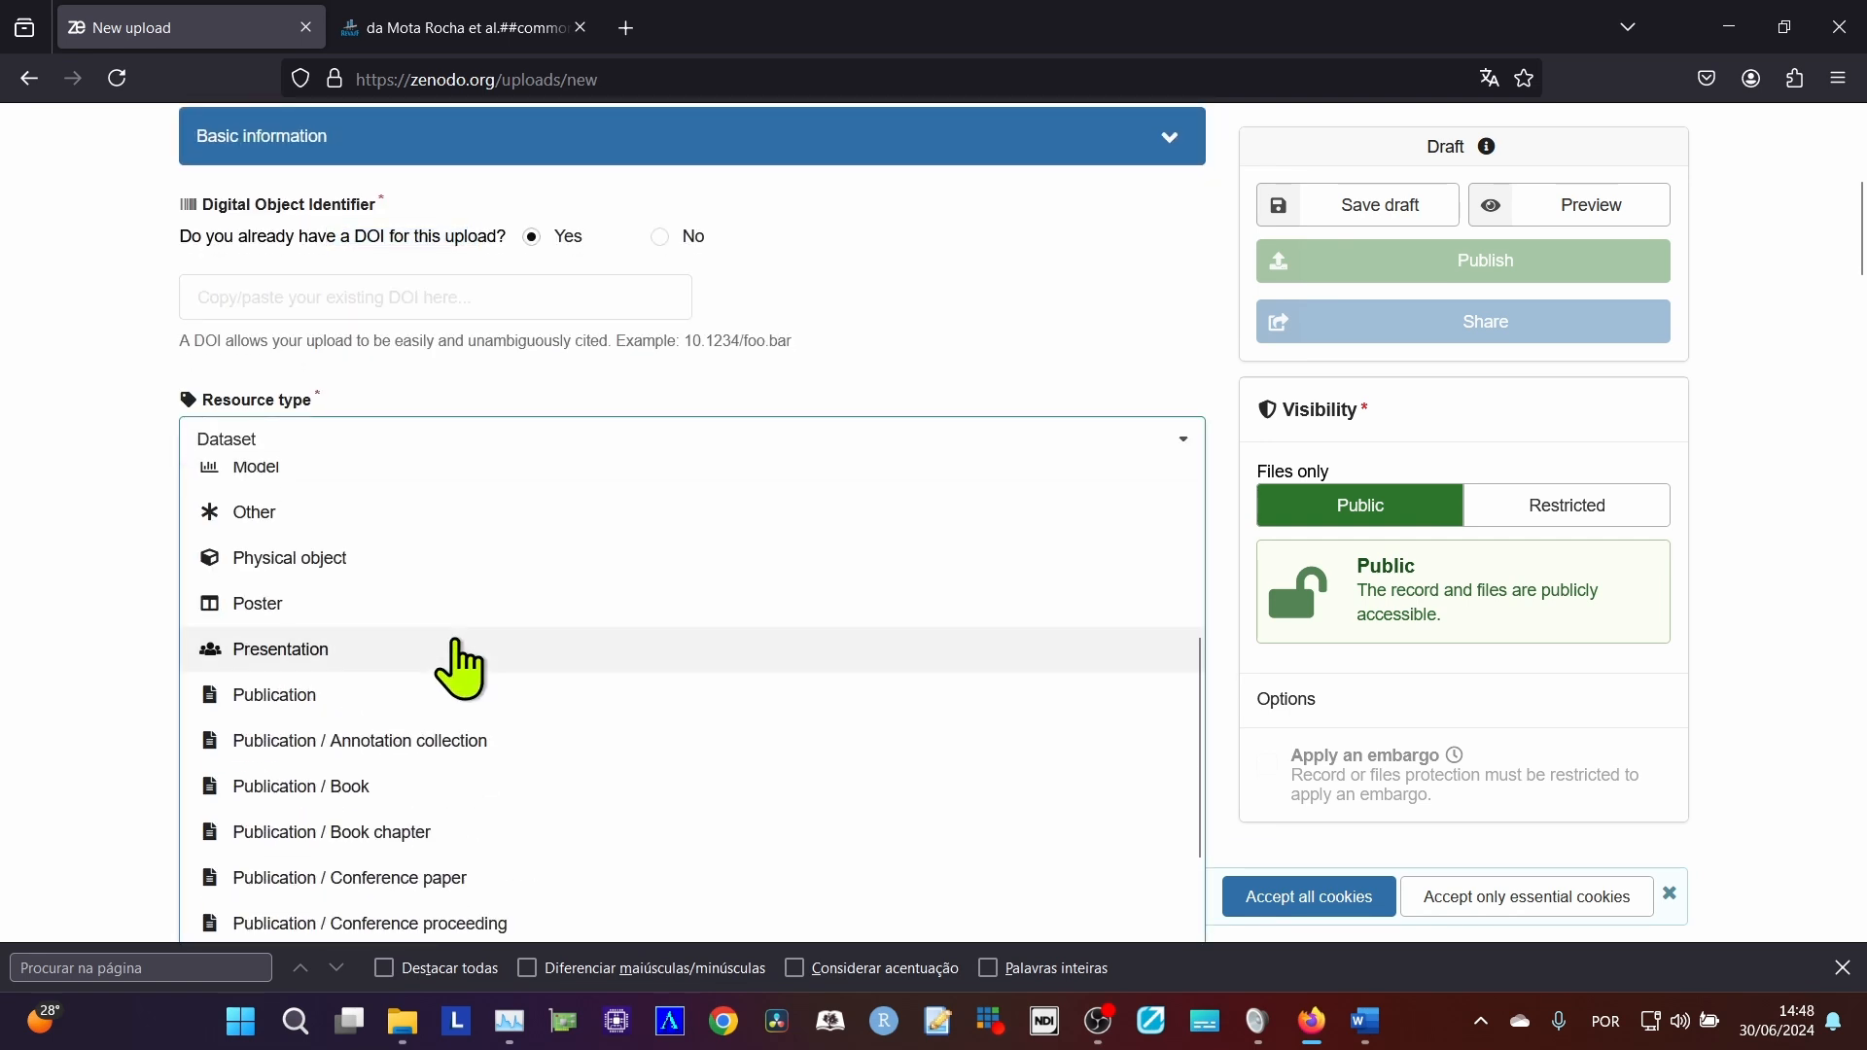
scroll(445, 628, up, 5)
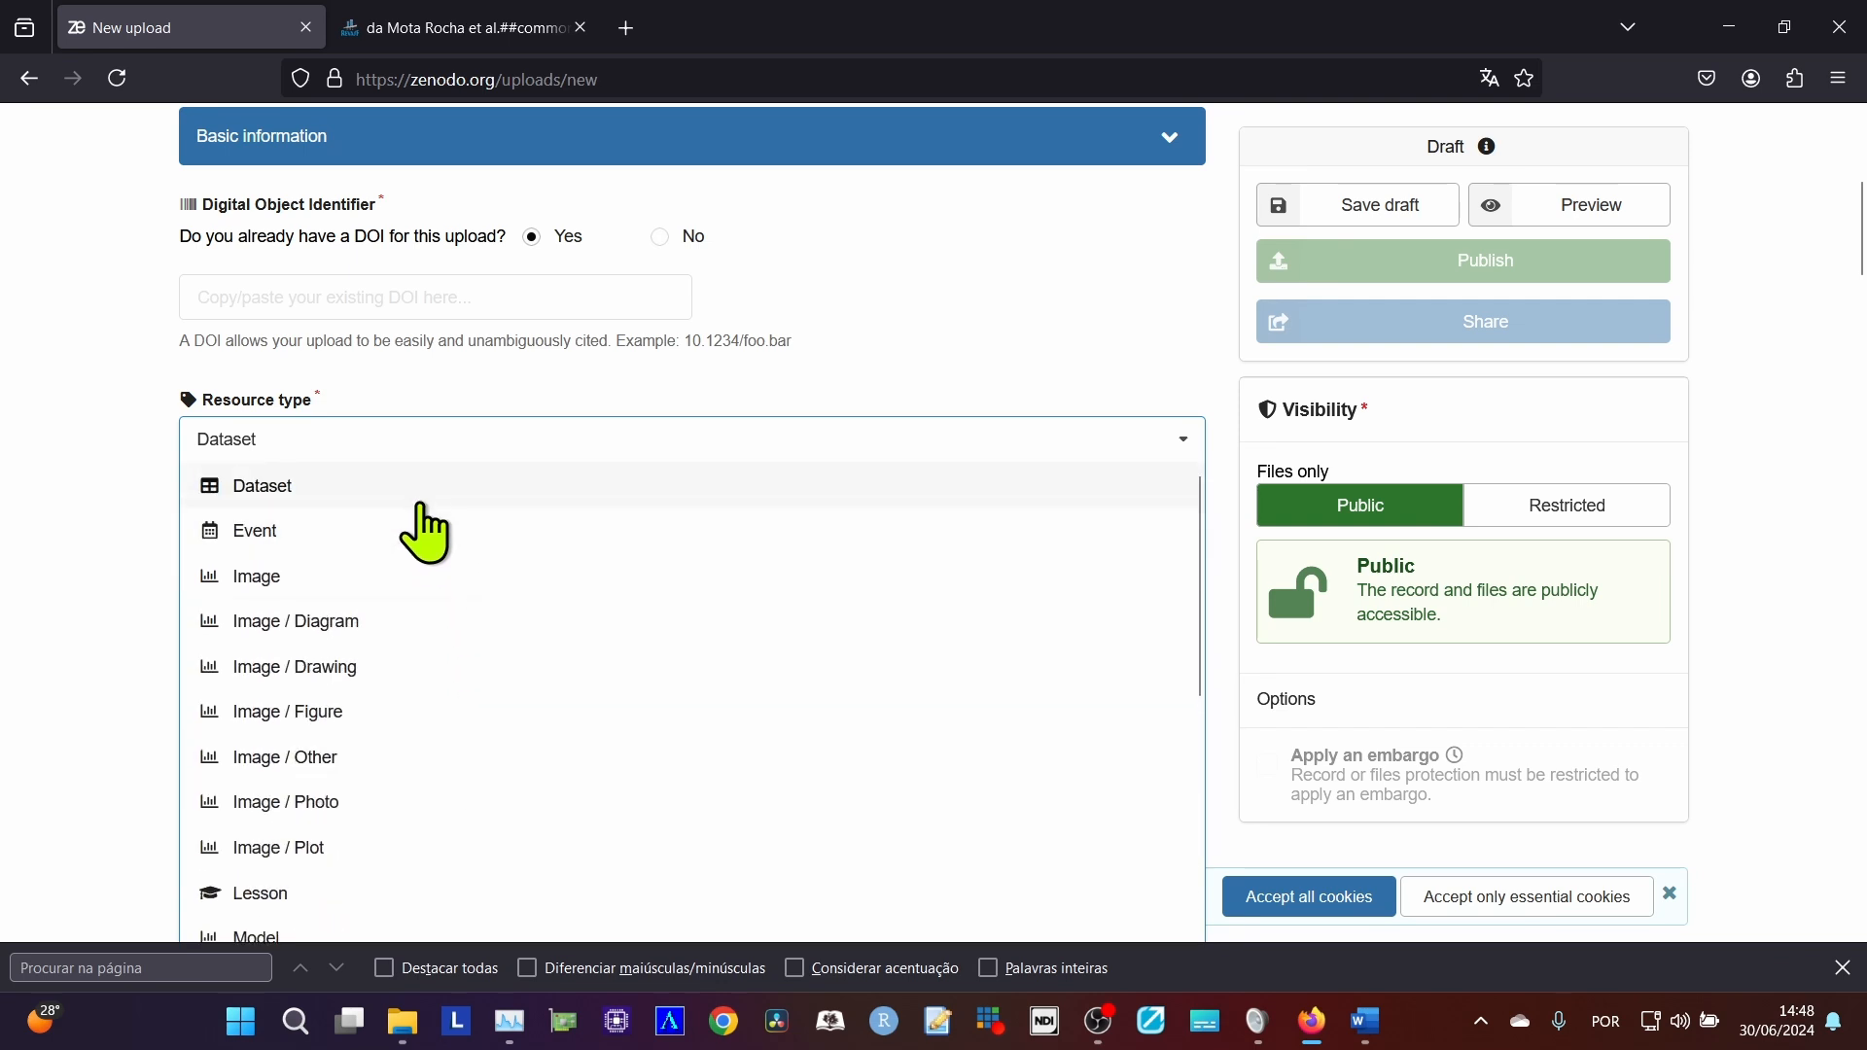
scroll(436, 588, down, 3)
scroll(436, 583, down, 7)
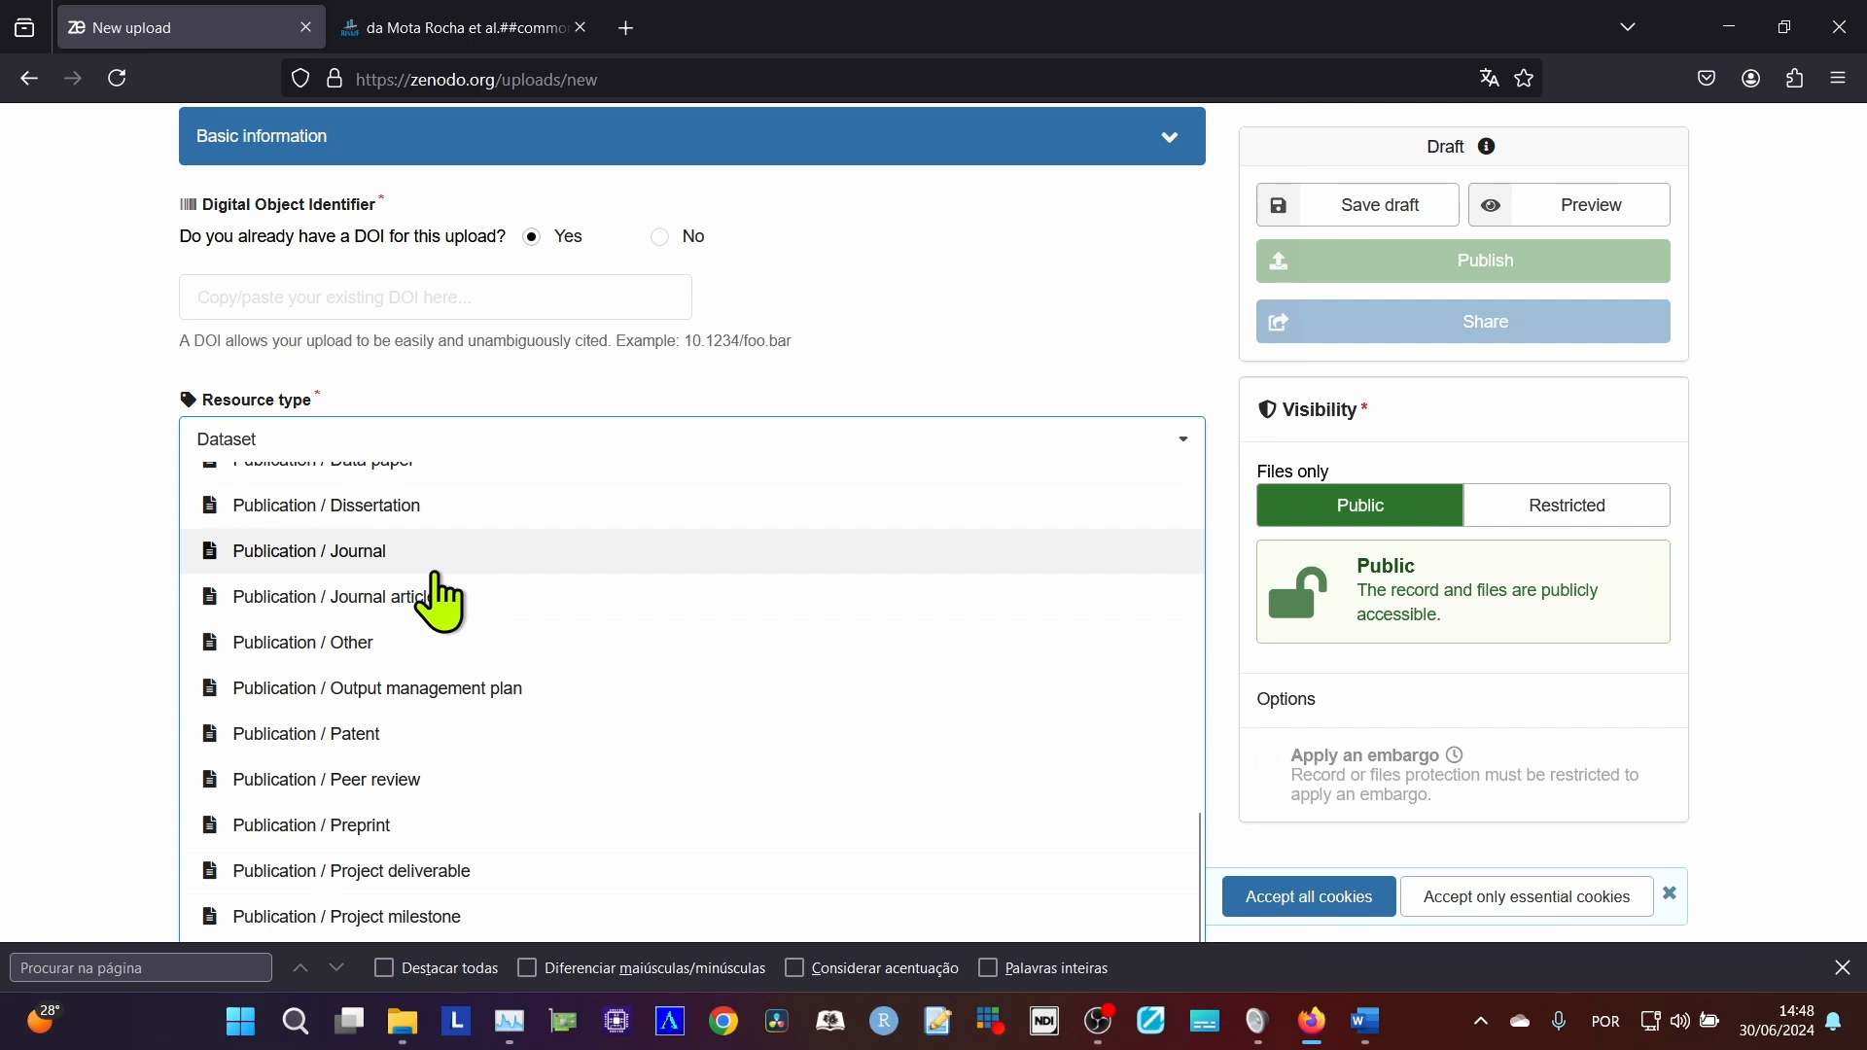
scroll(440, 603, down, 3)
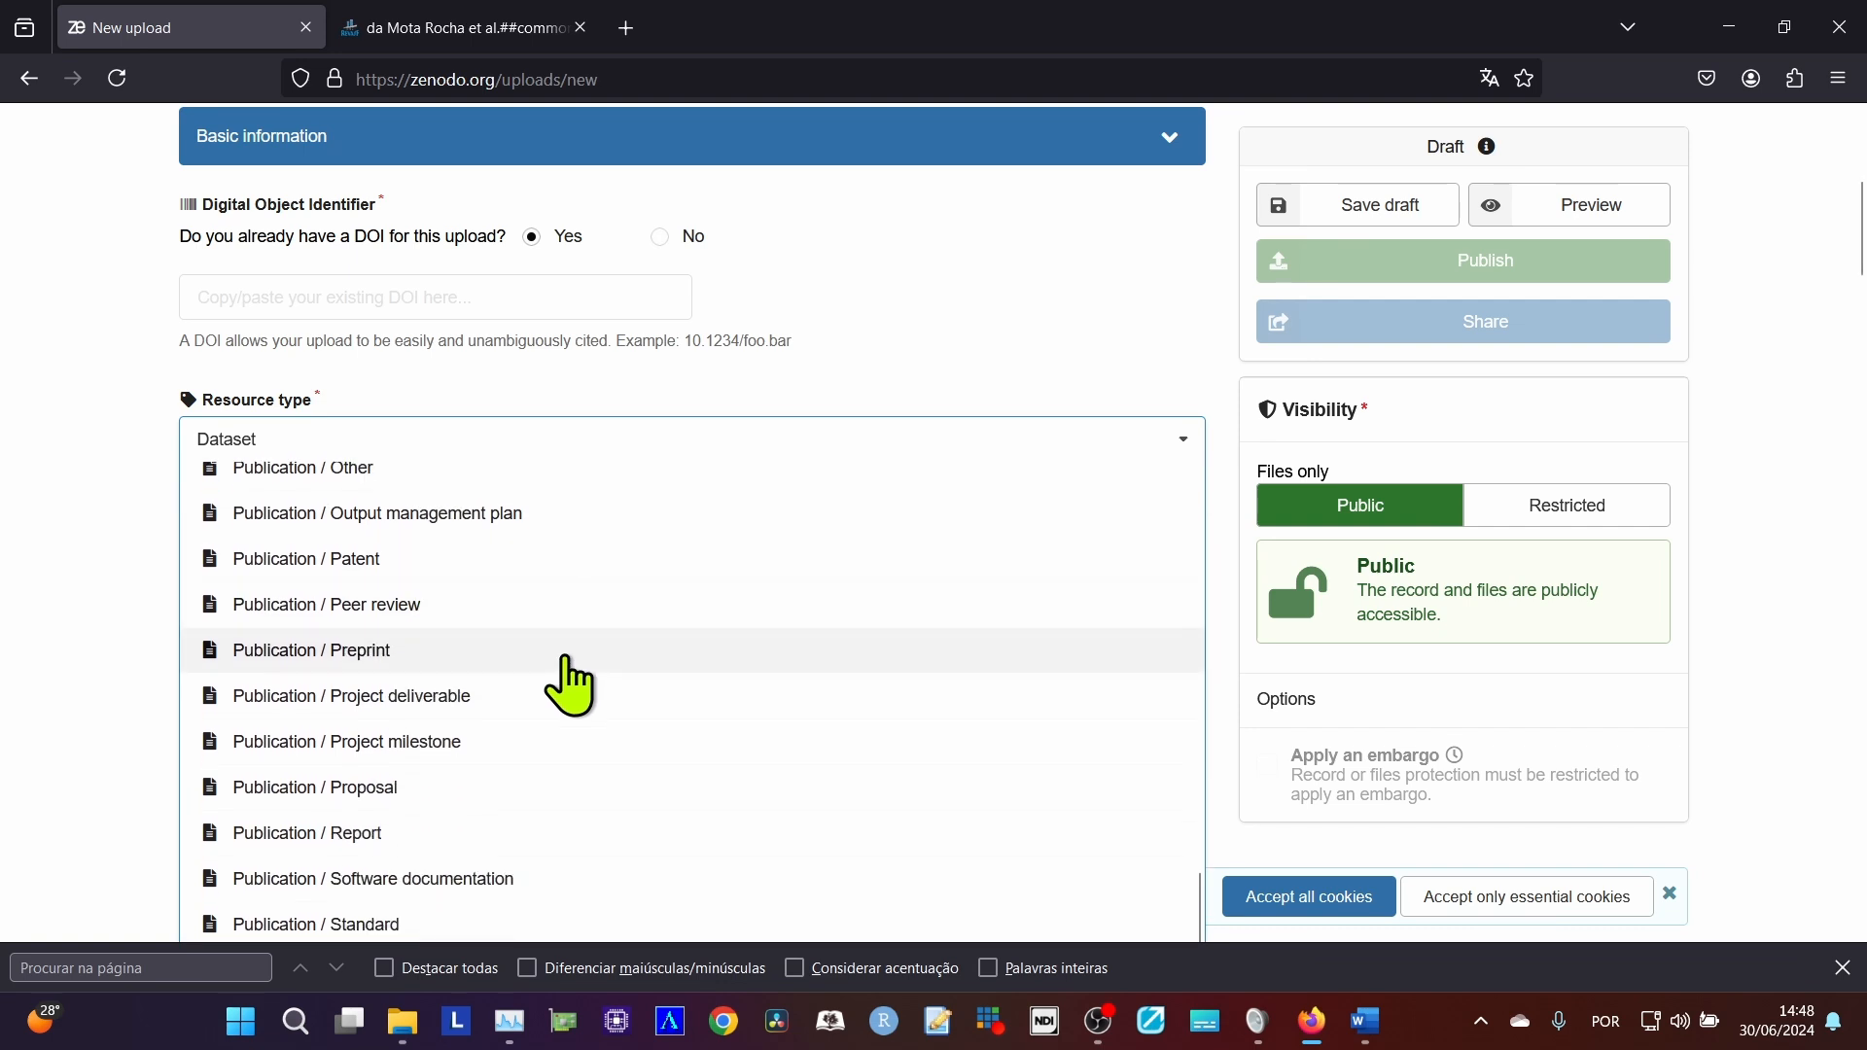
scroll(492, 750, down, 2)
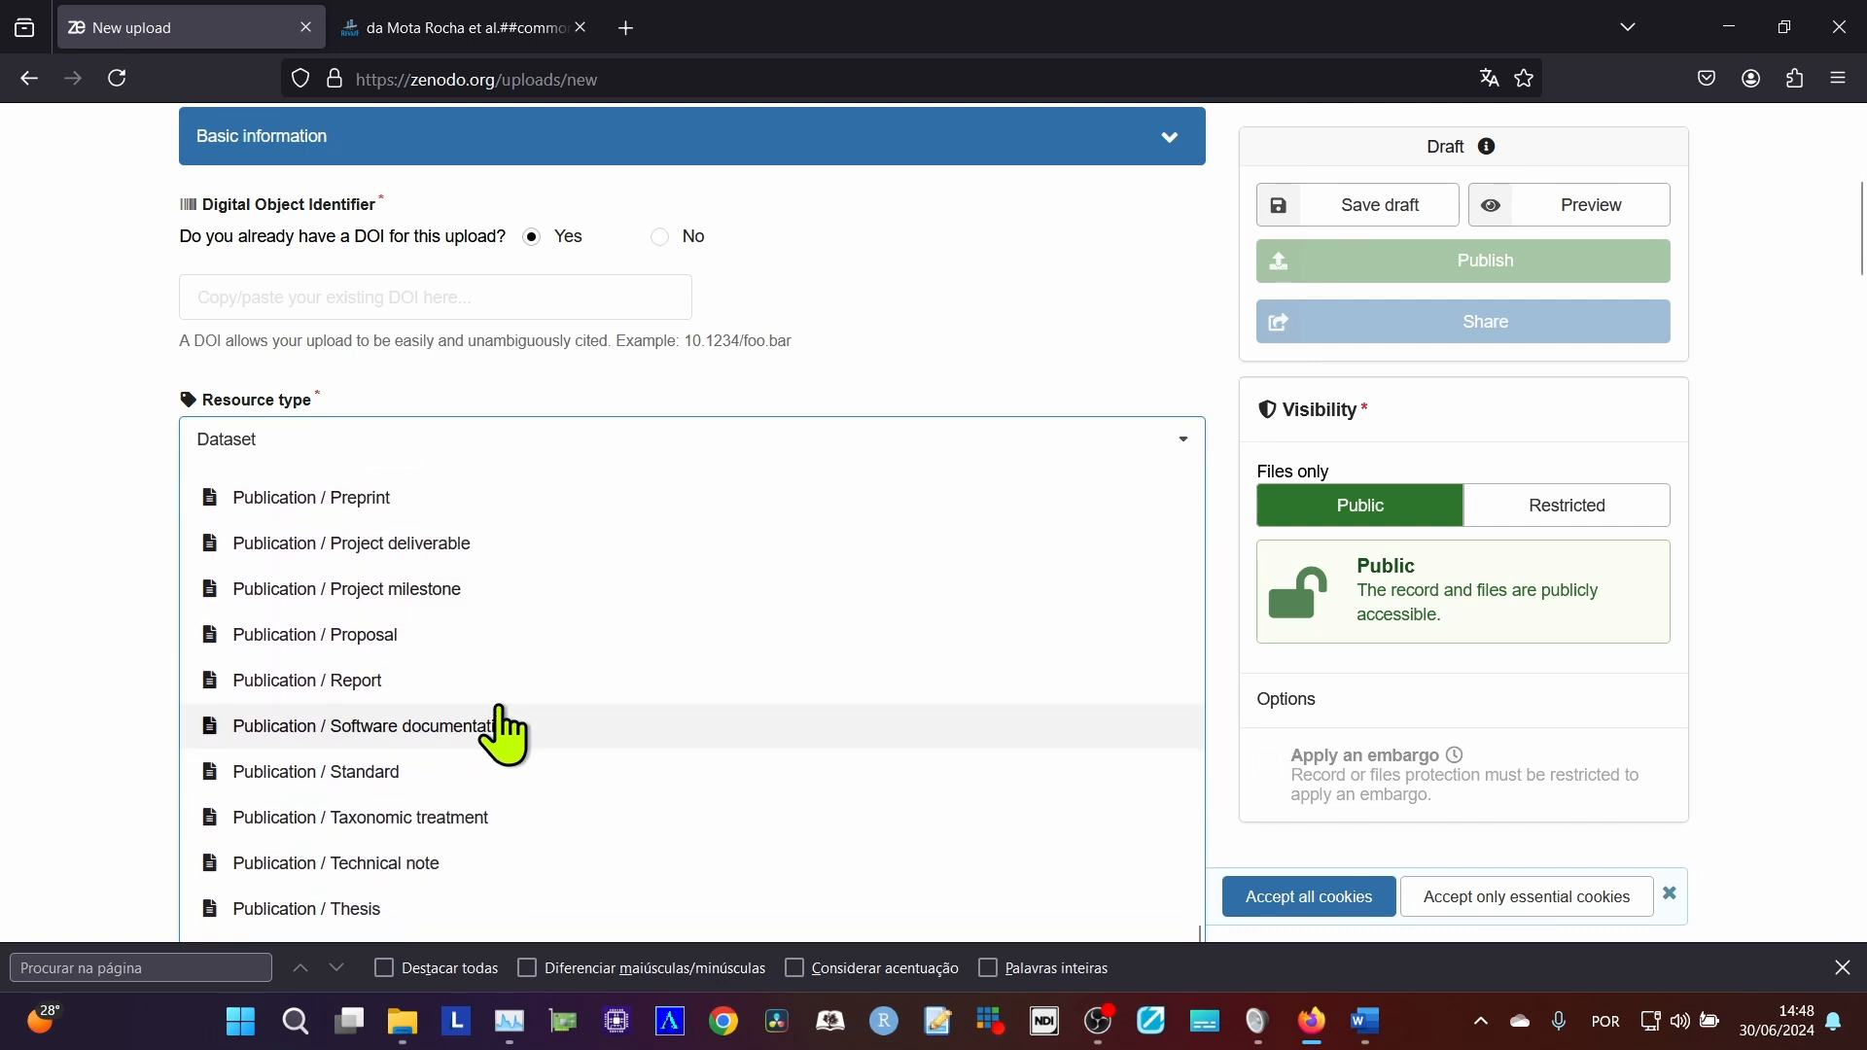
scroll(496, 730, up, 2)
scroll(503, 727, down, 2)
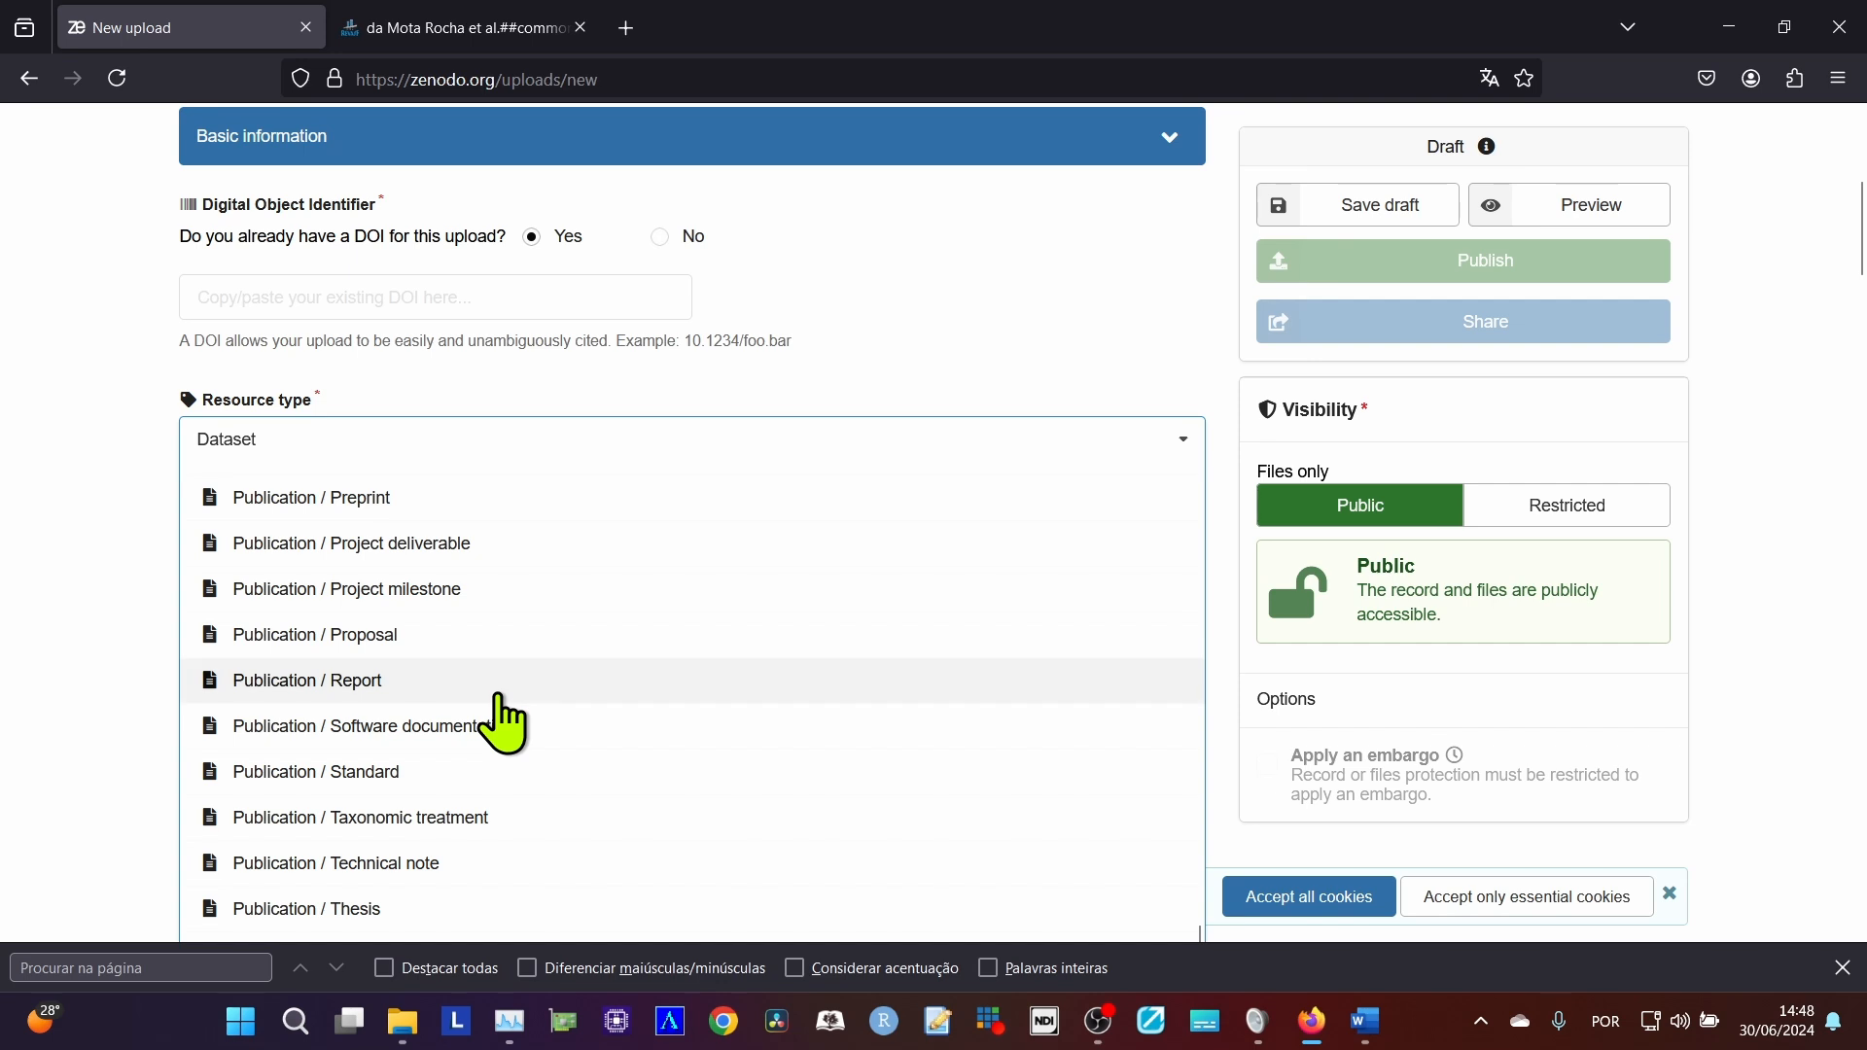
scroll(502, 720, up, 6)
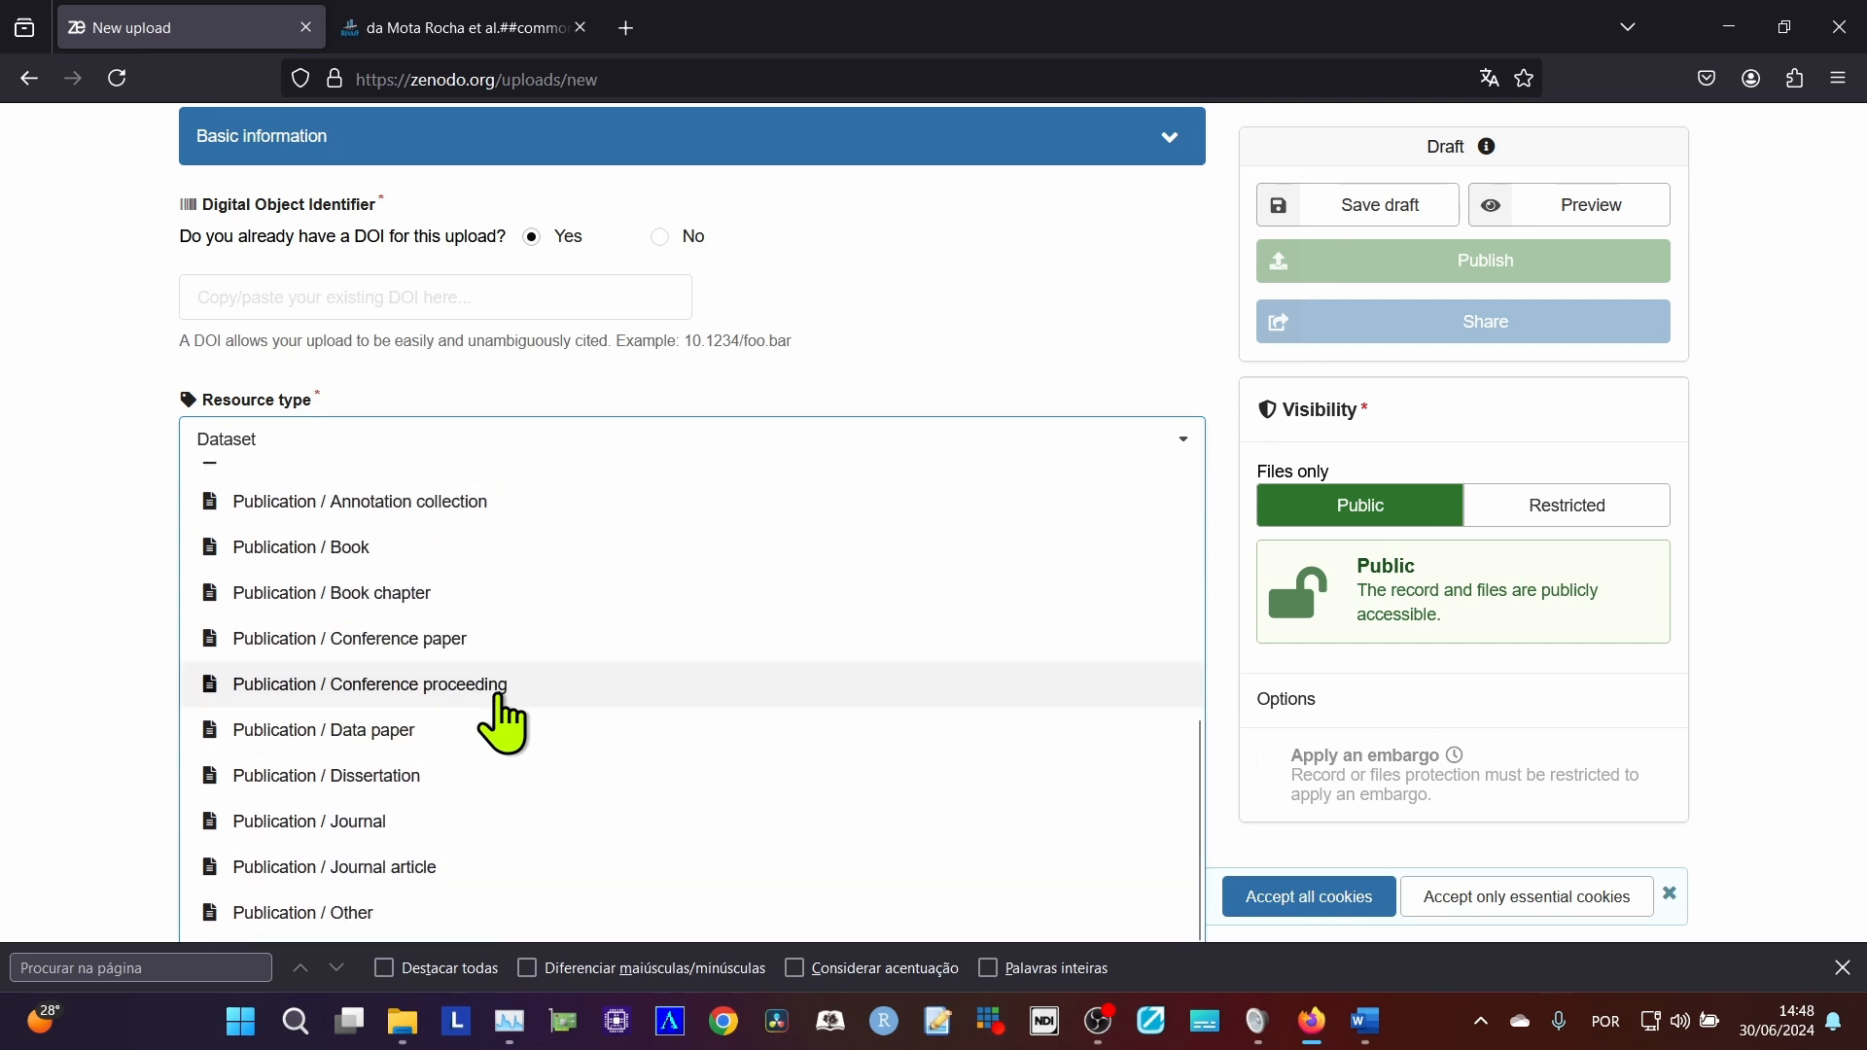
click(477, 868)
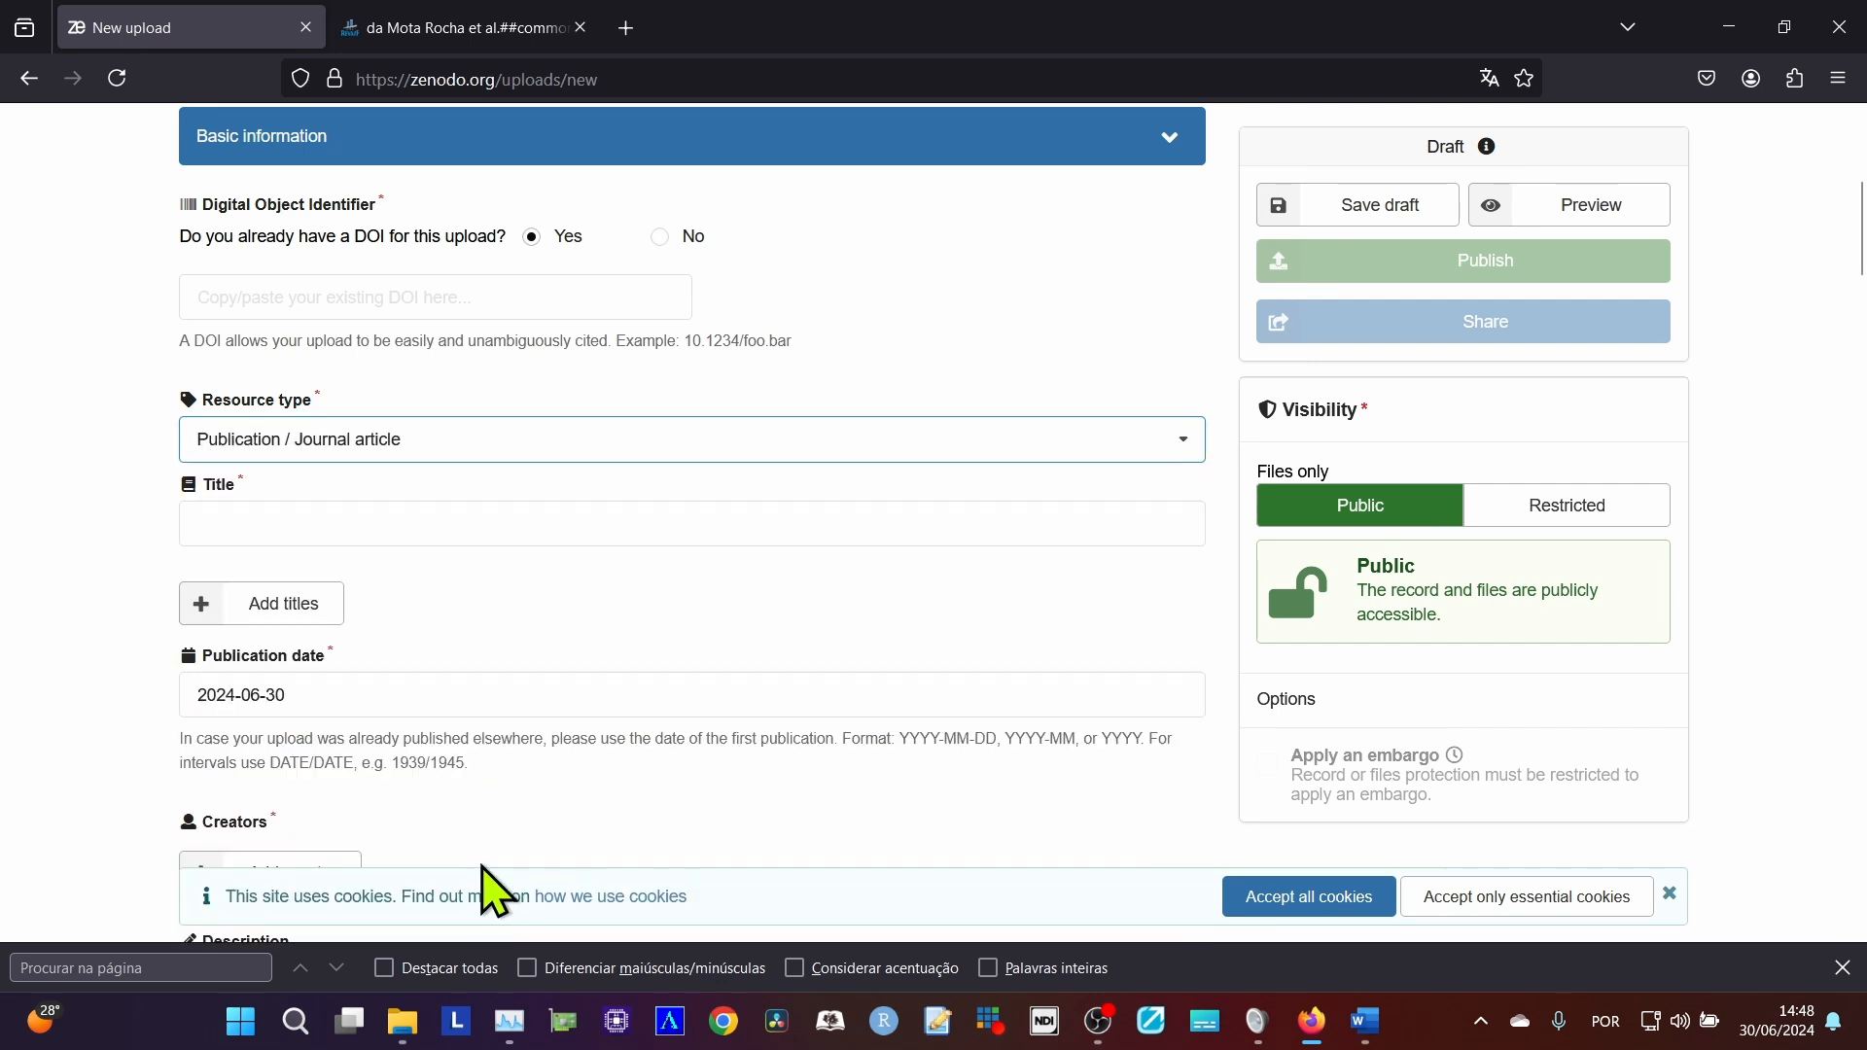
Enter "nome do artigo pt" as the record's title and add an empty additional title entry below it.
click(421, 530)
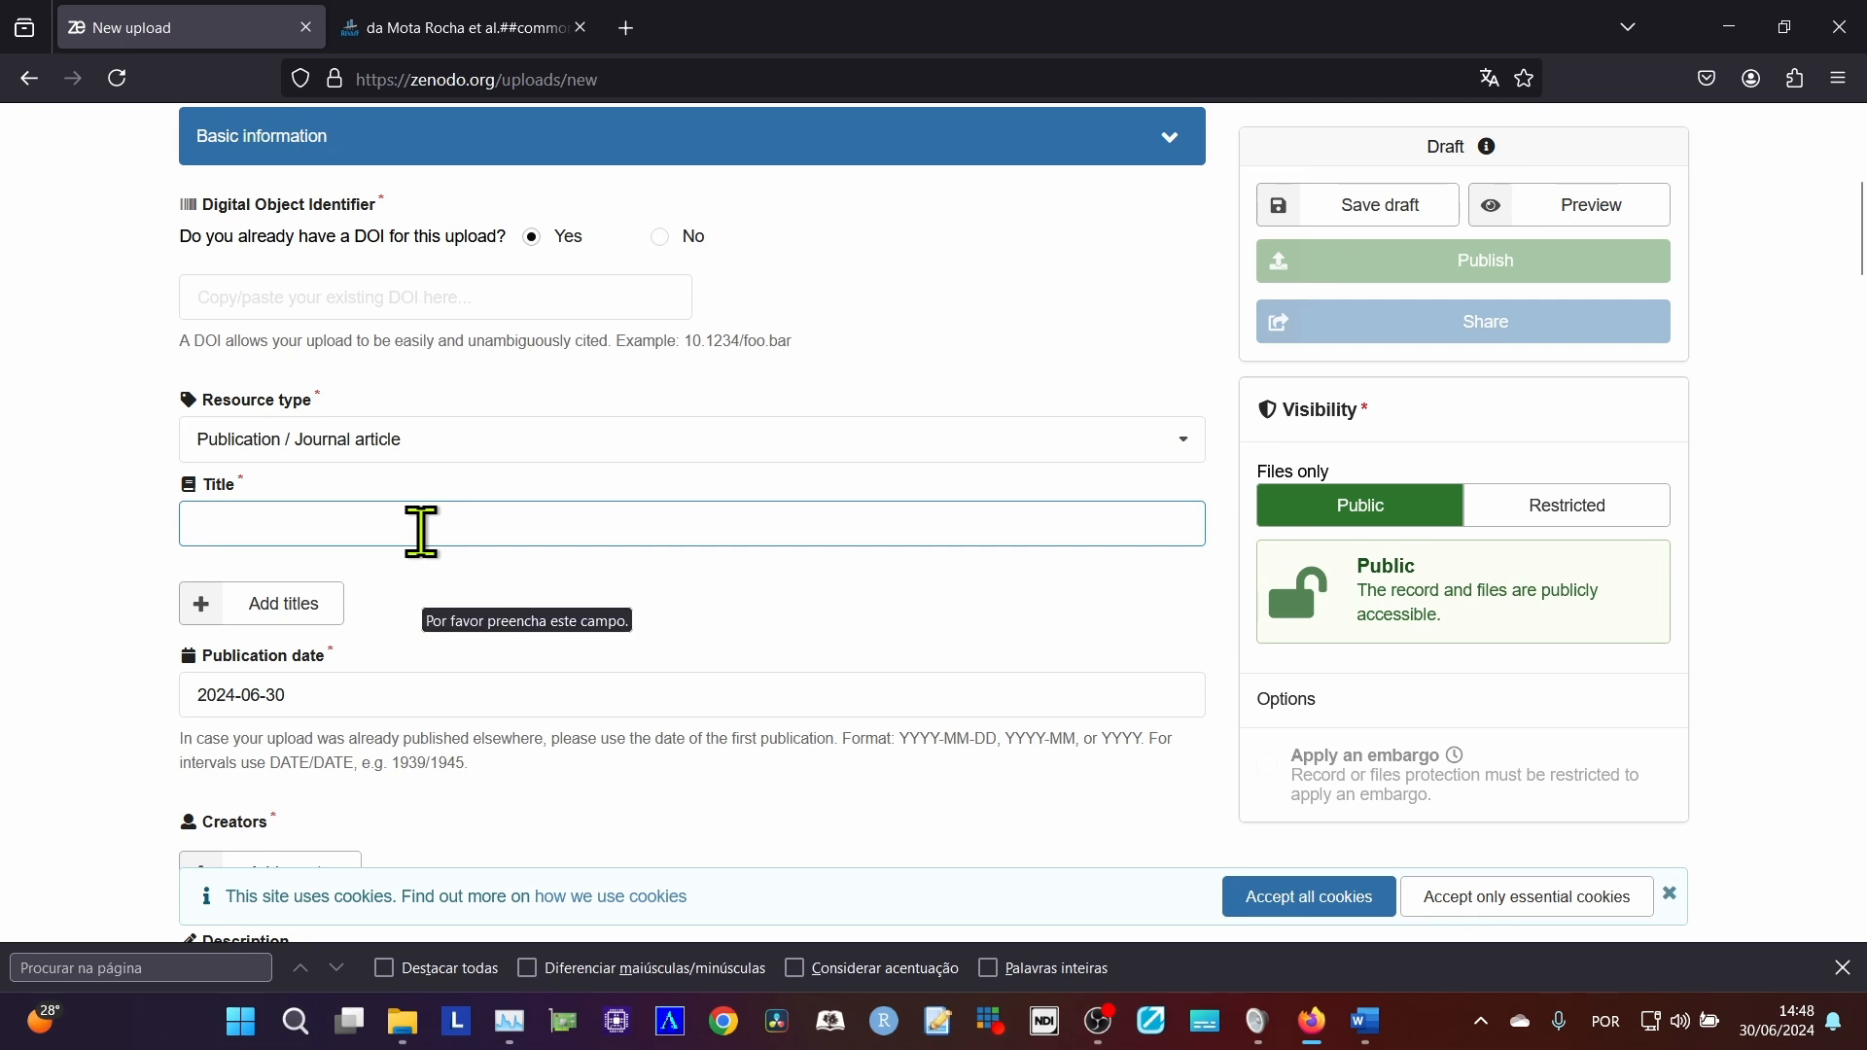
text(tigo)
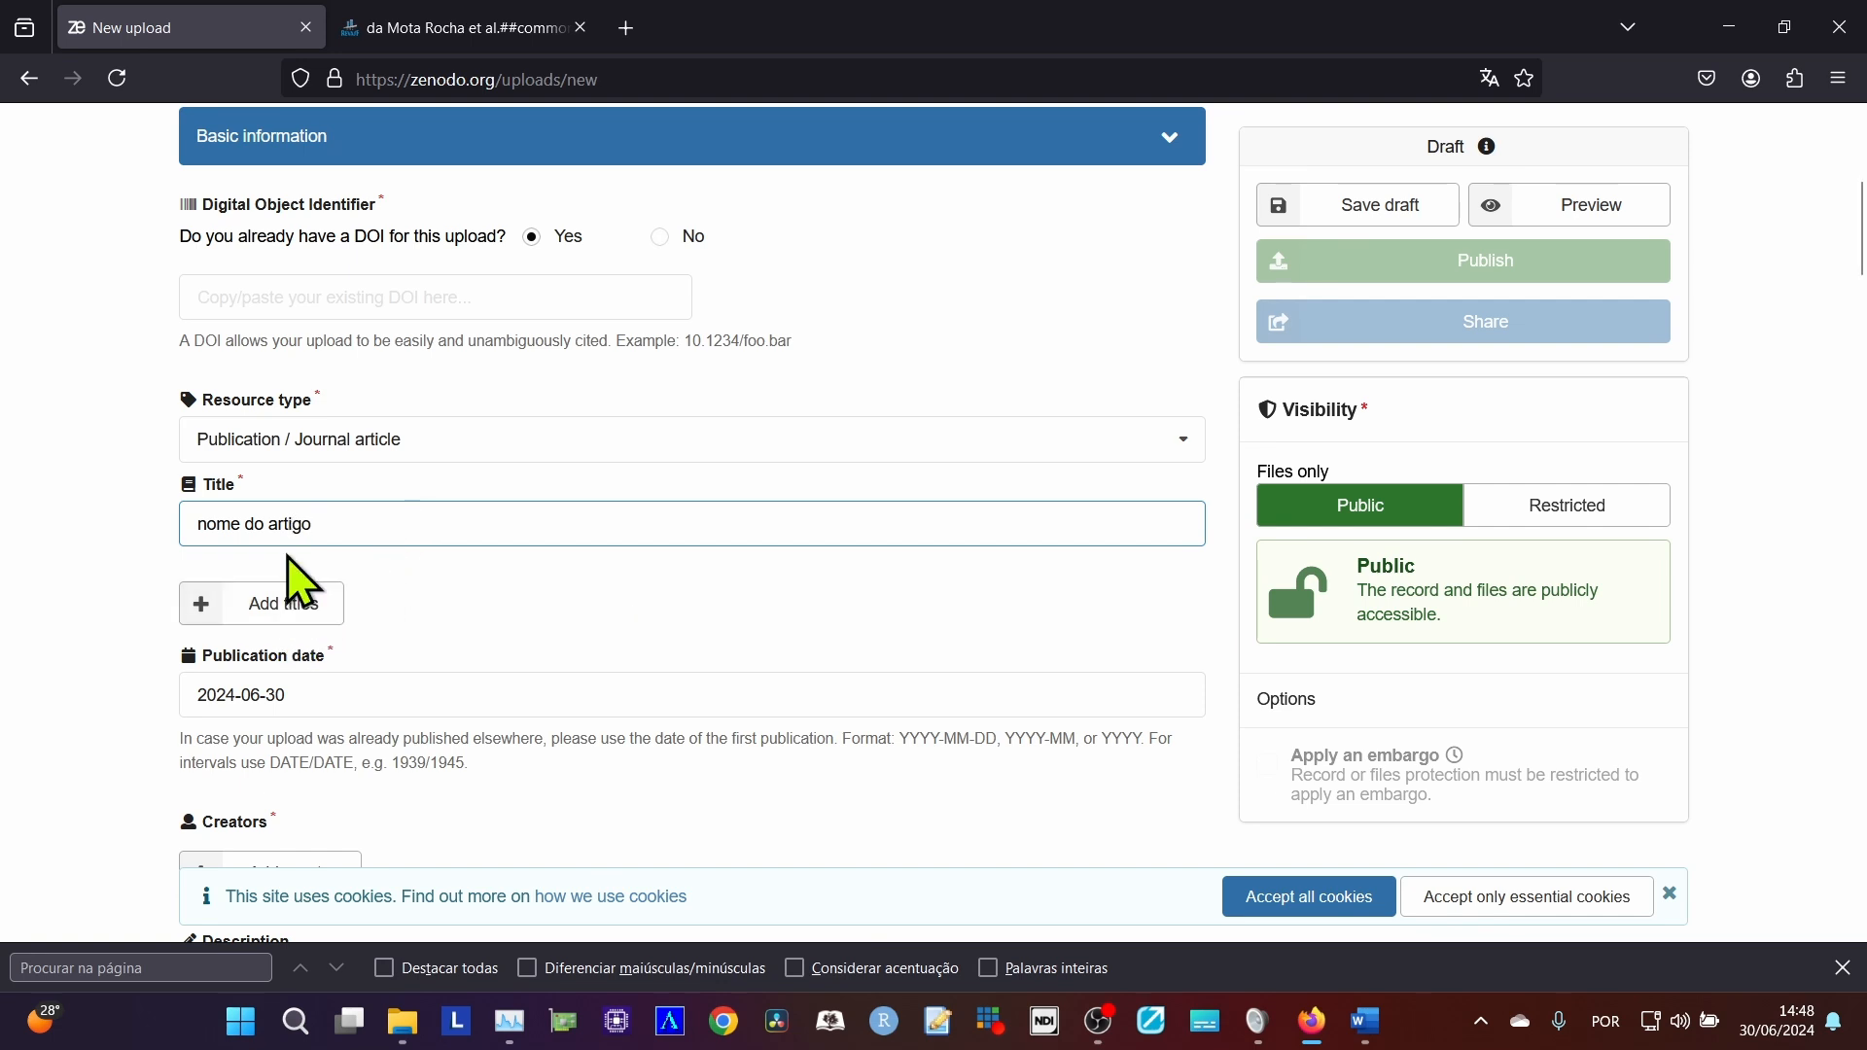
drag(404, 542, 150, 529)
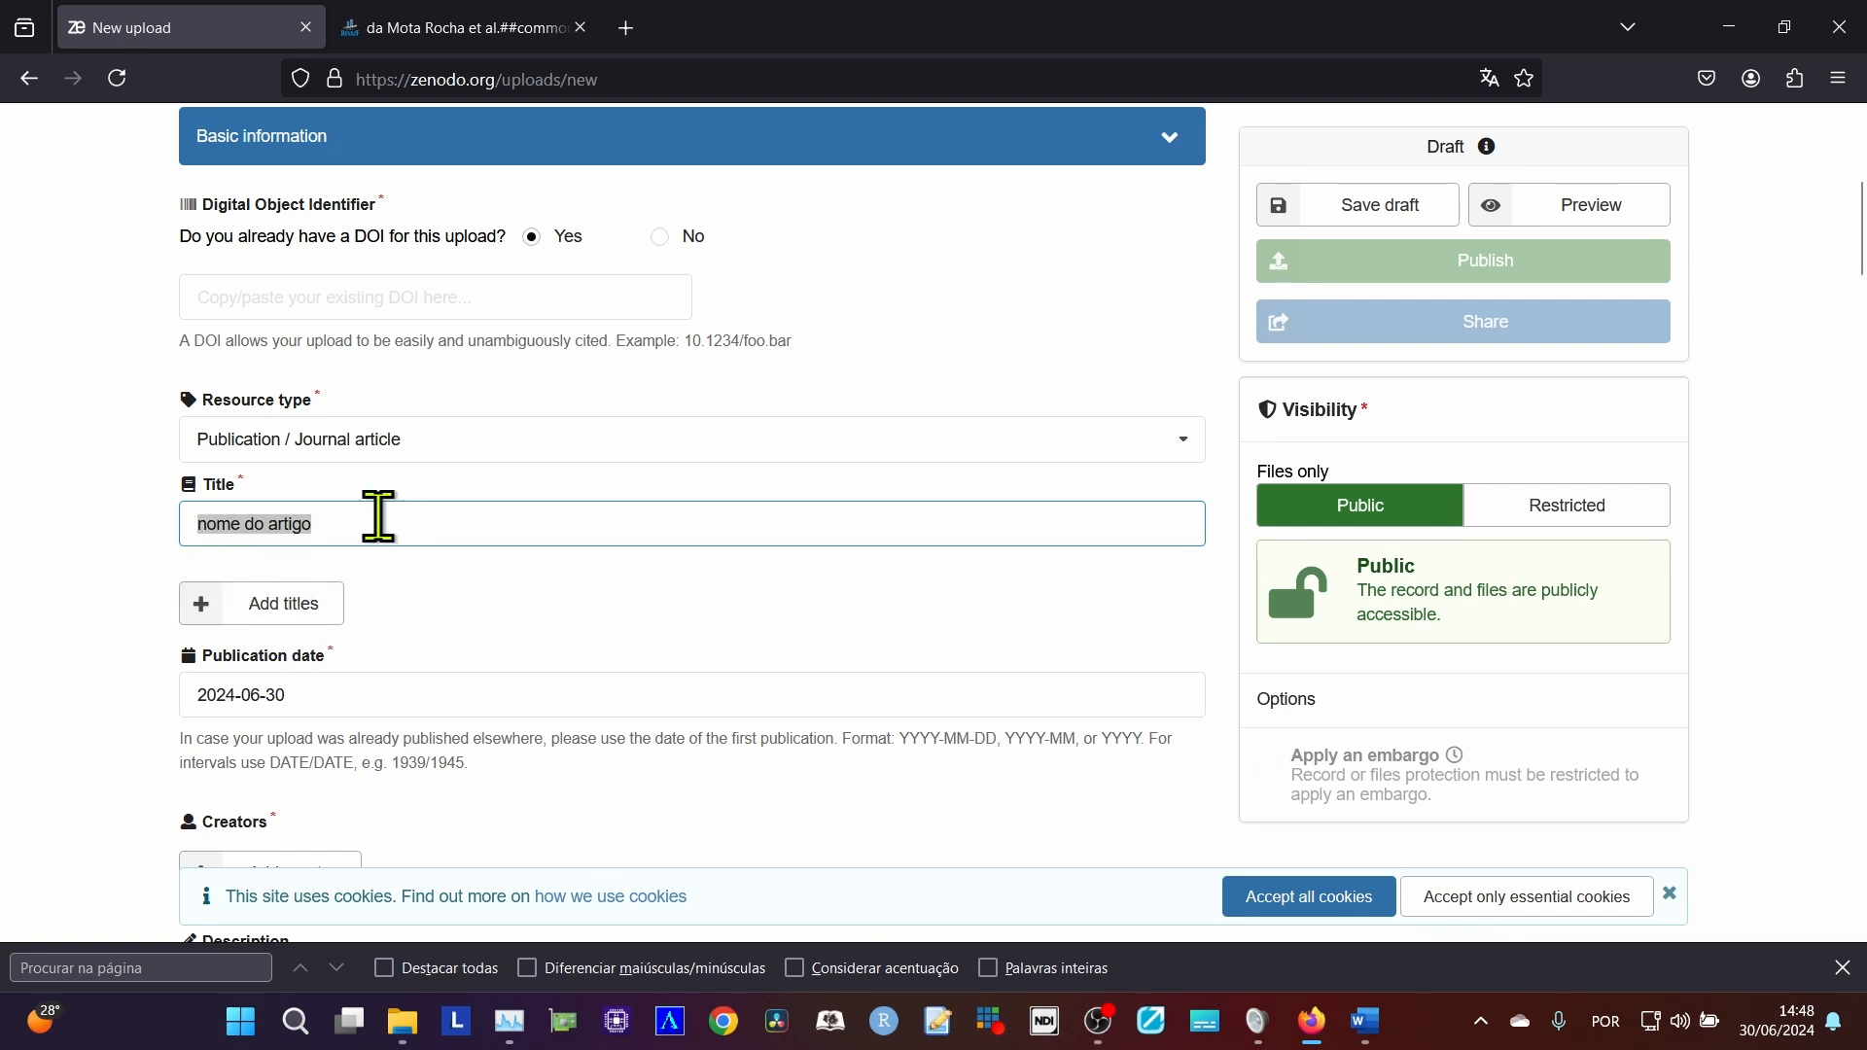
click(474, 523)
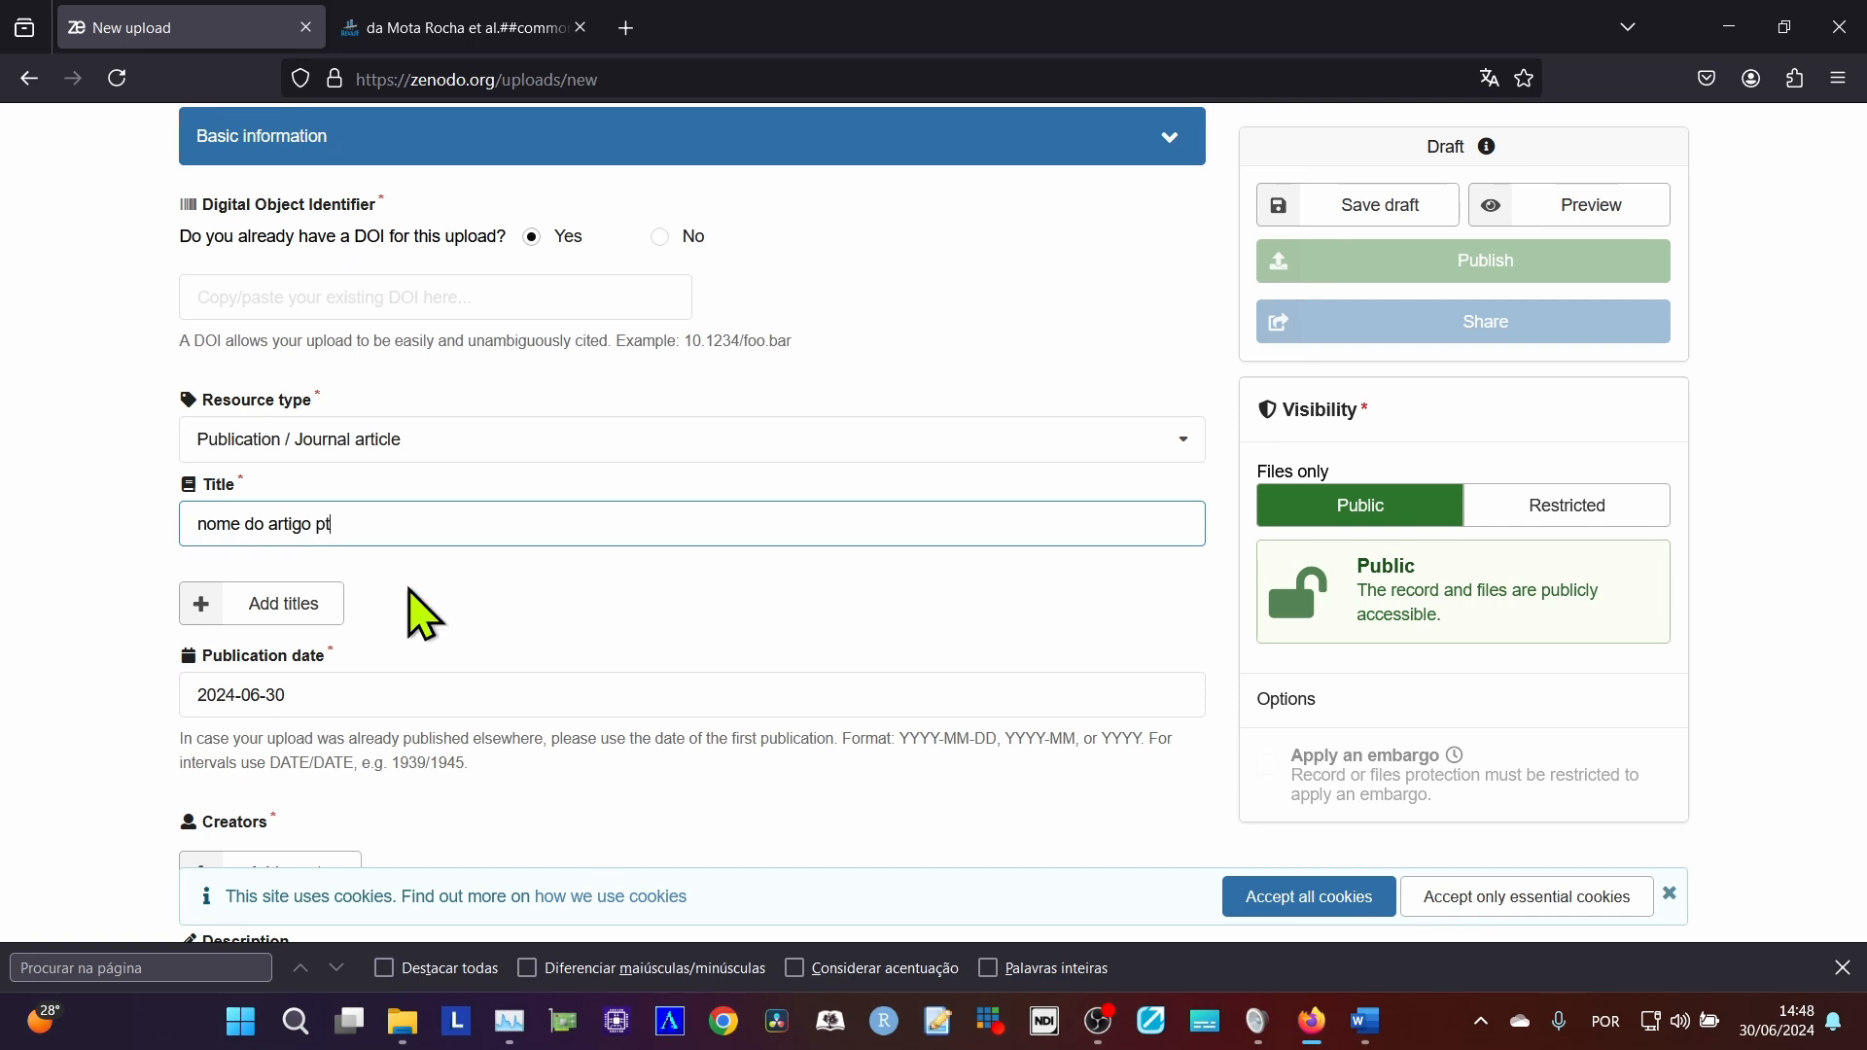
click(265, 609)
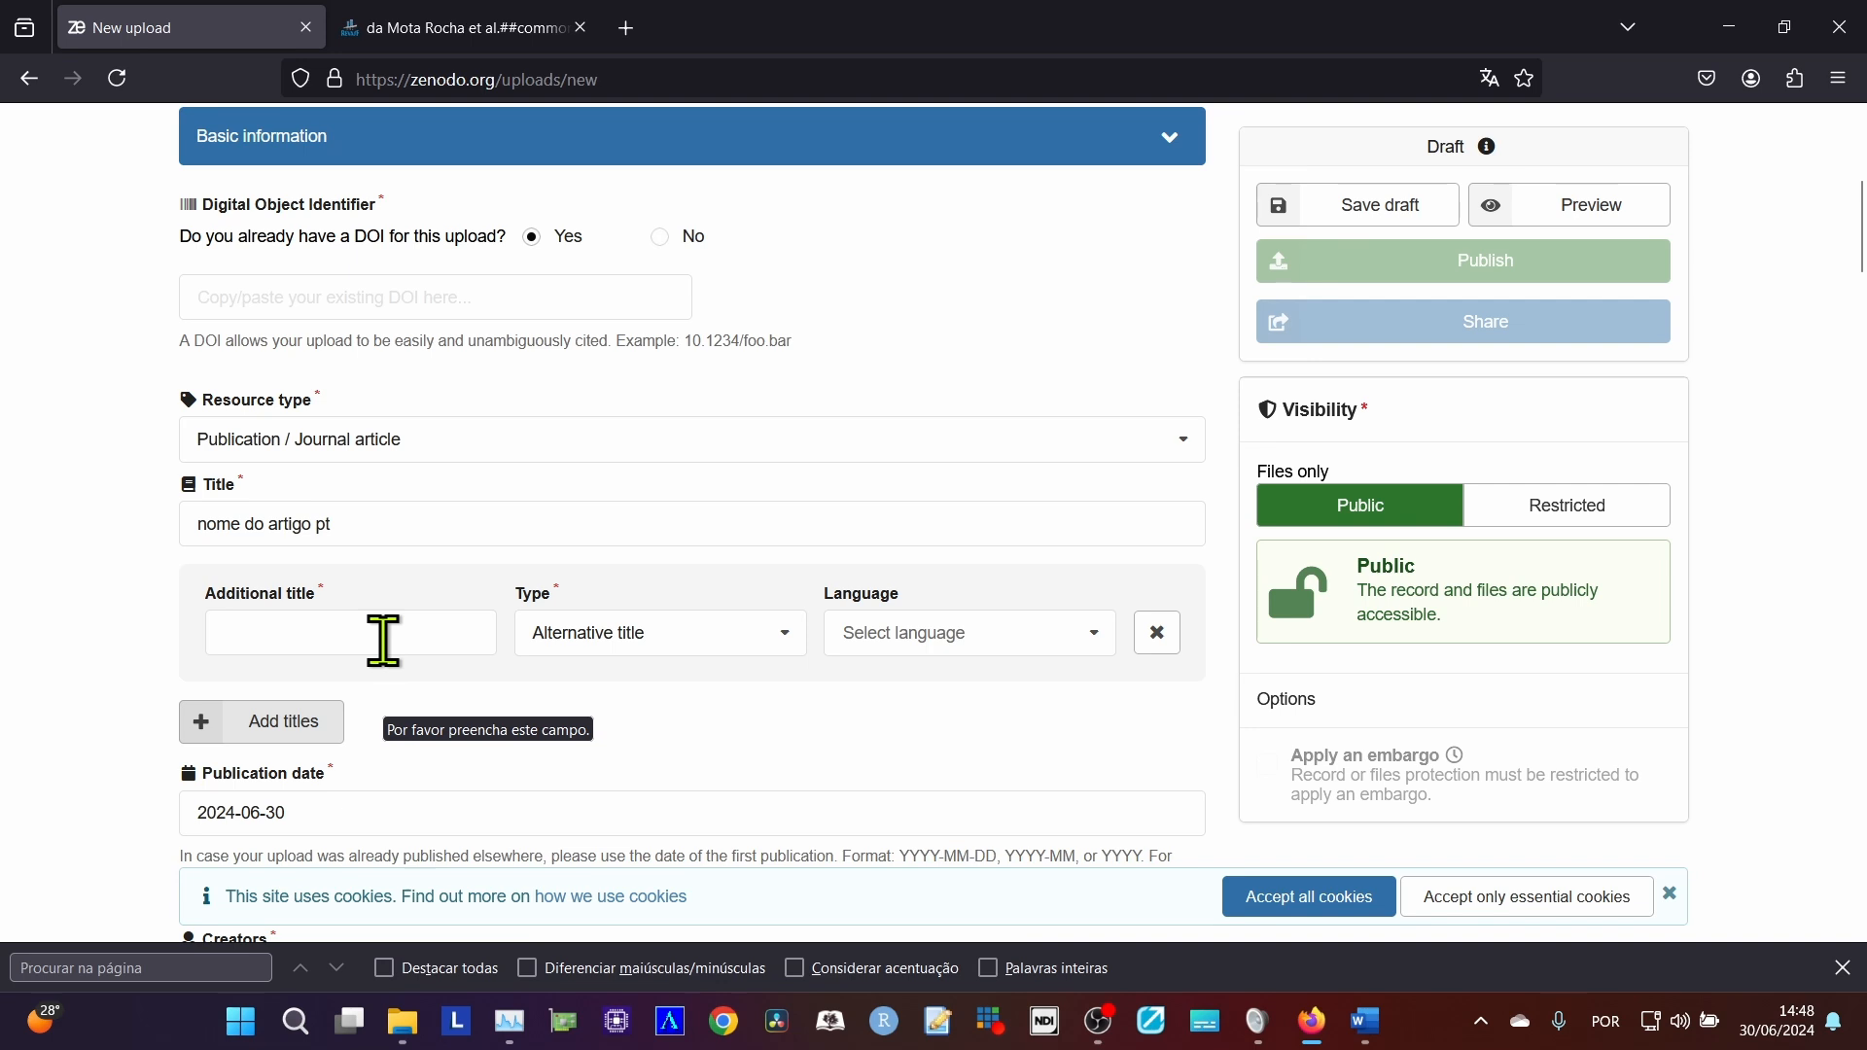
click(382, 639)
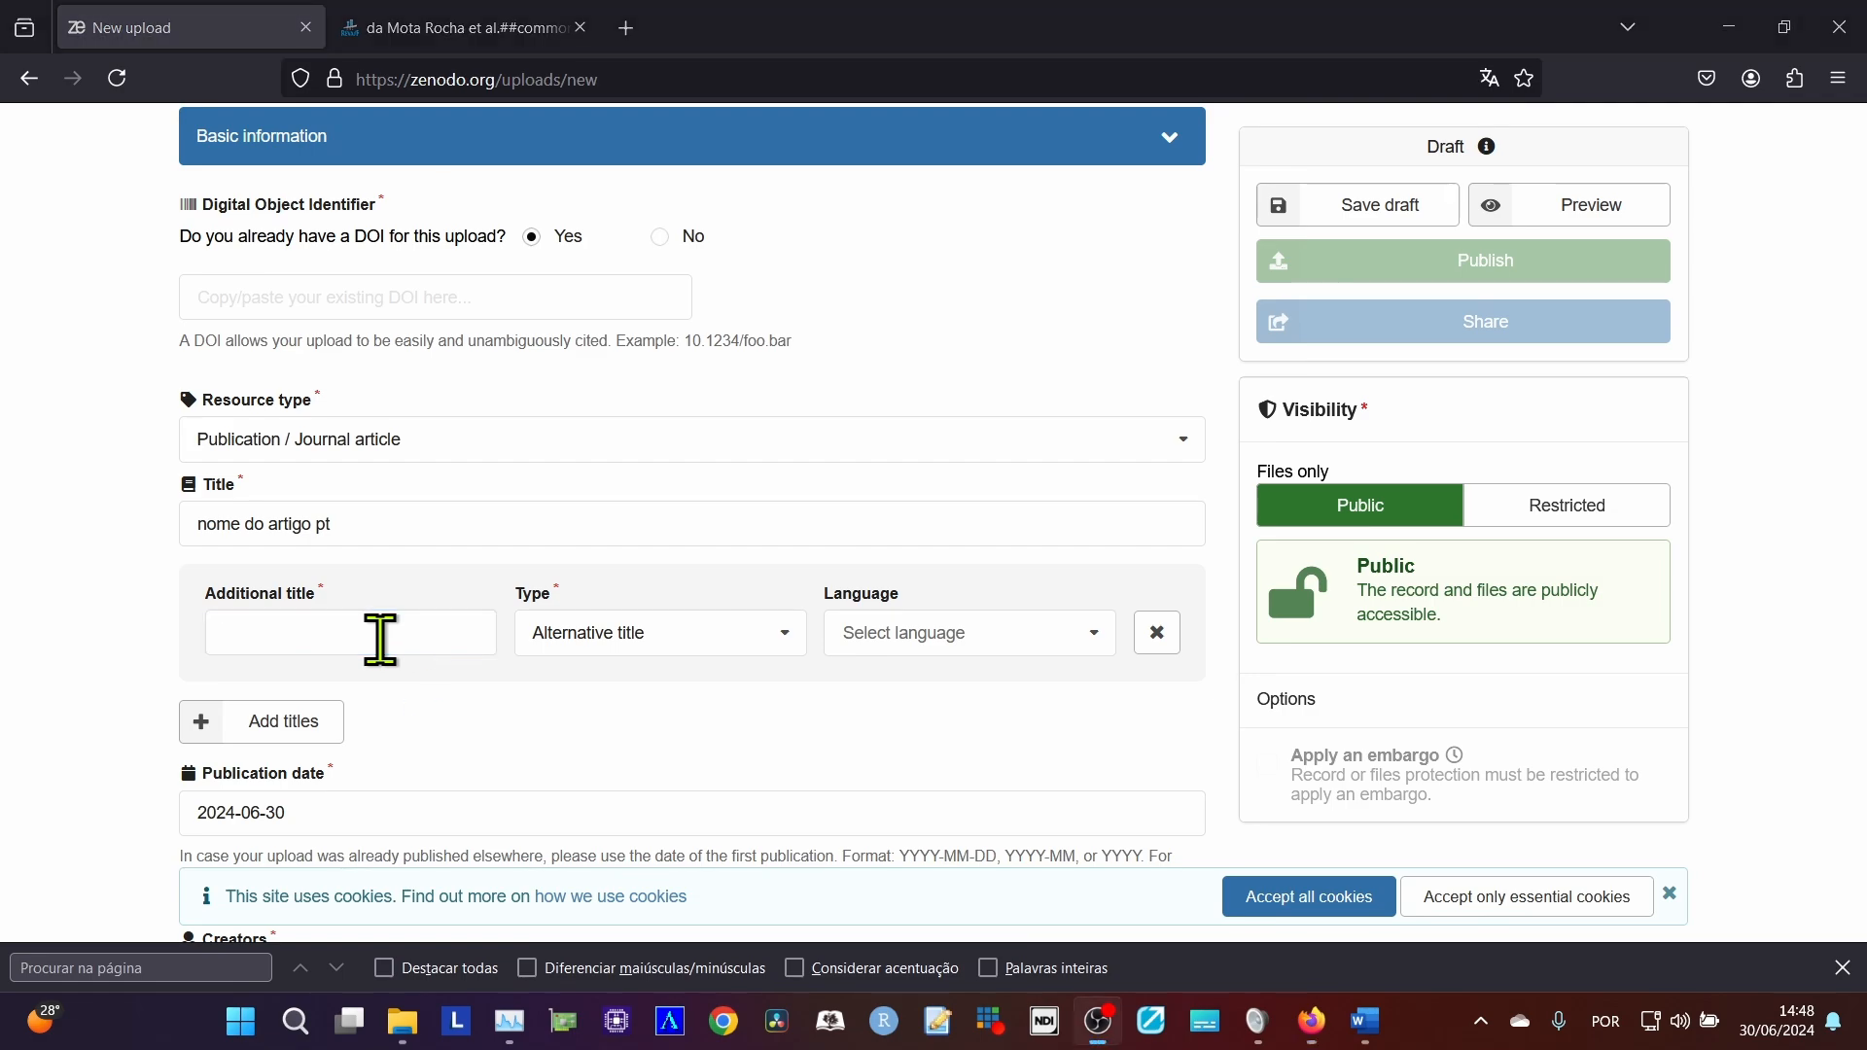
Review the article's titles, footer and Portuguese, English and Spanish abstracts in Word, and return to the Zenodo form in Firefox.
key(alt+Tab)
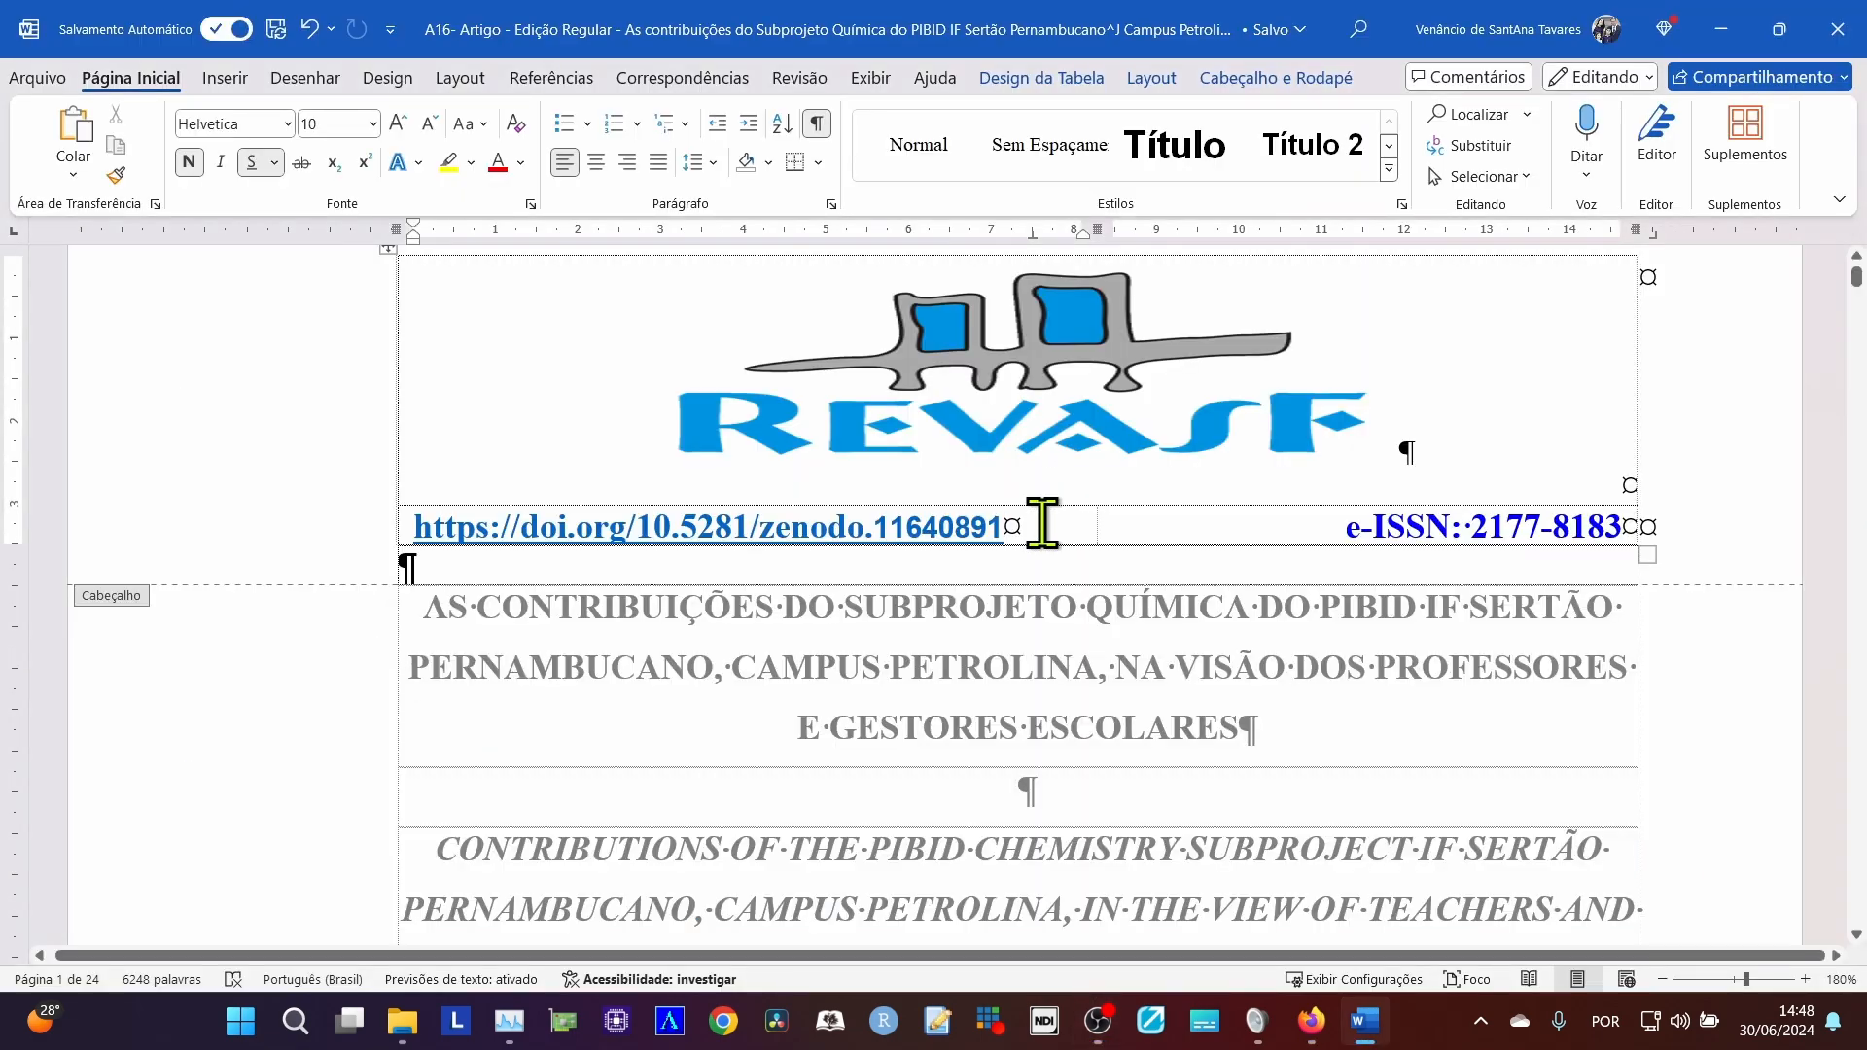
scroll(1001, 617, down, 5)
scroll(1002, 598, down, 8)
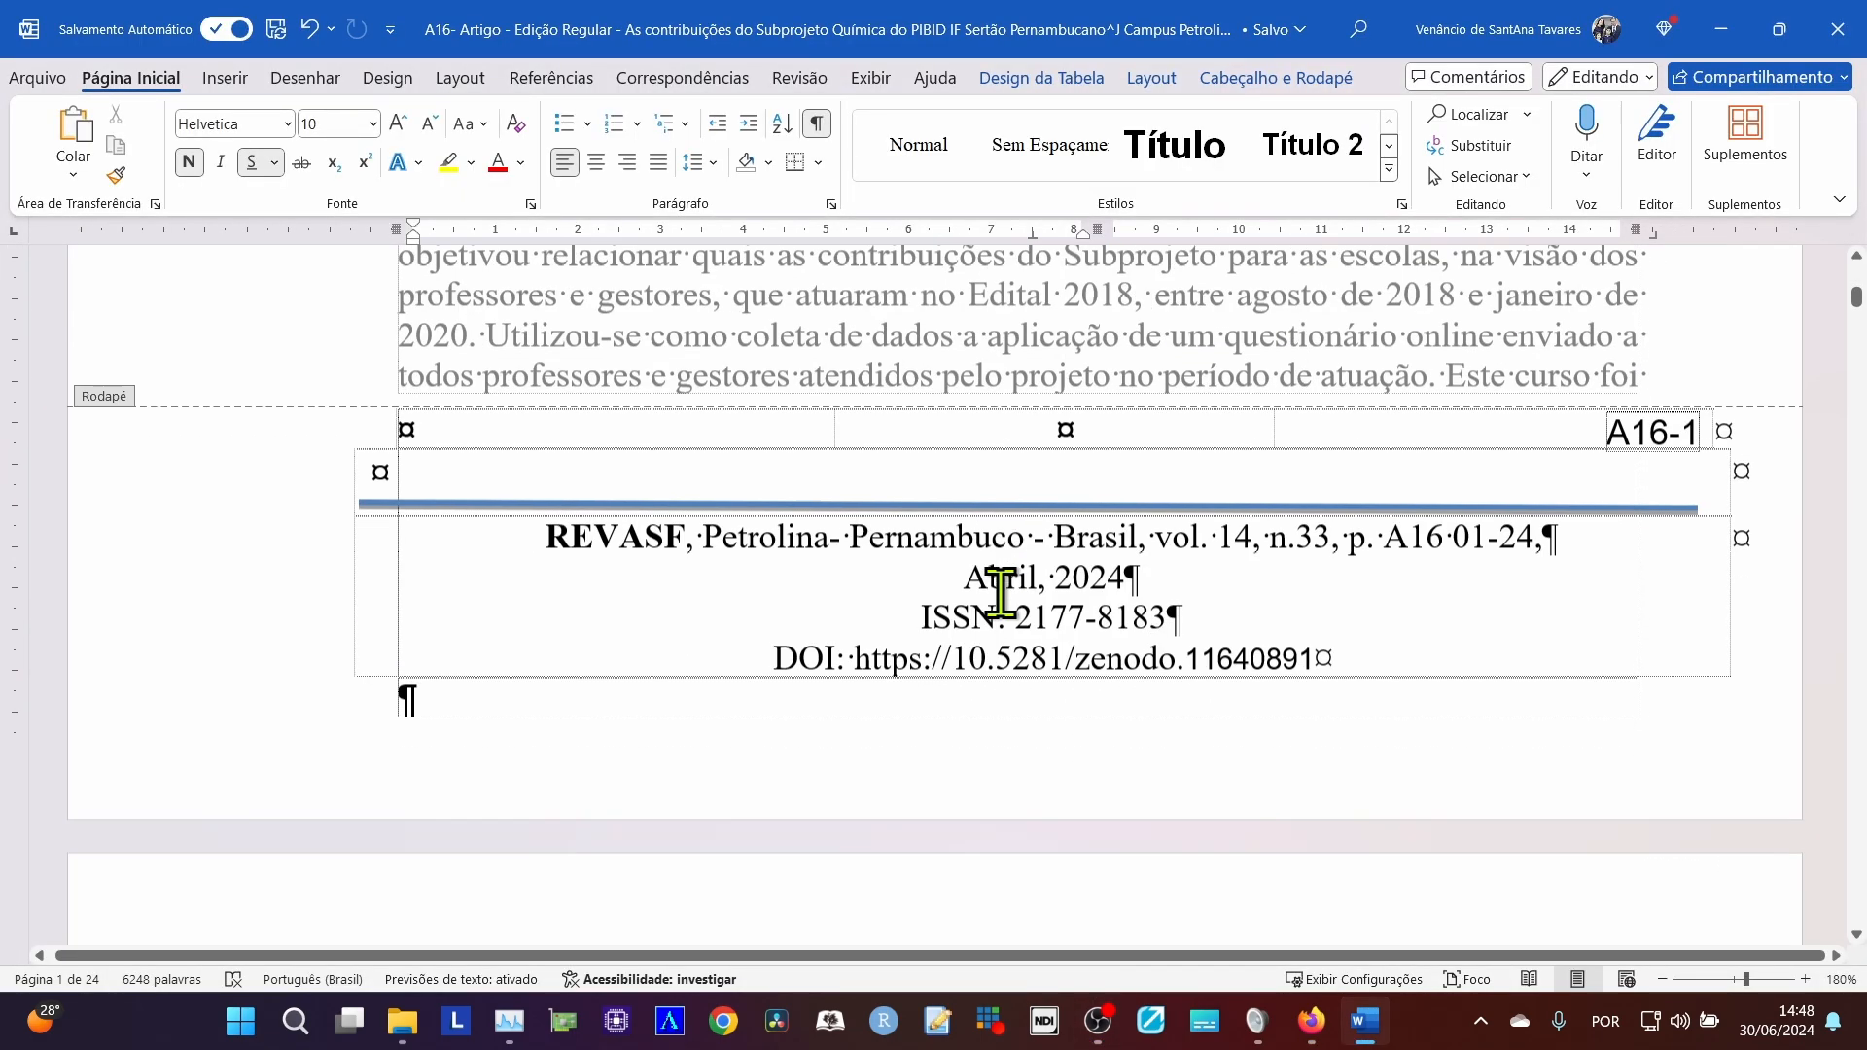
scroll(778, 510, up, 4)
scroll(633, 545, down, 3)
scroll(705, 613, down, 10)
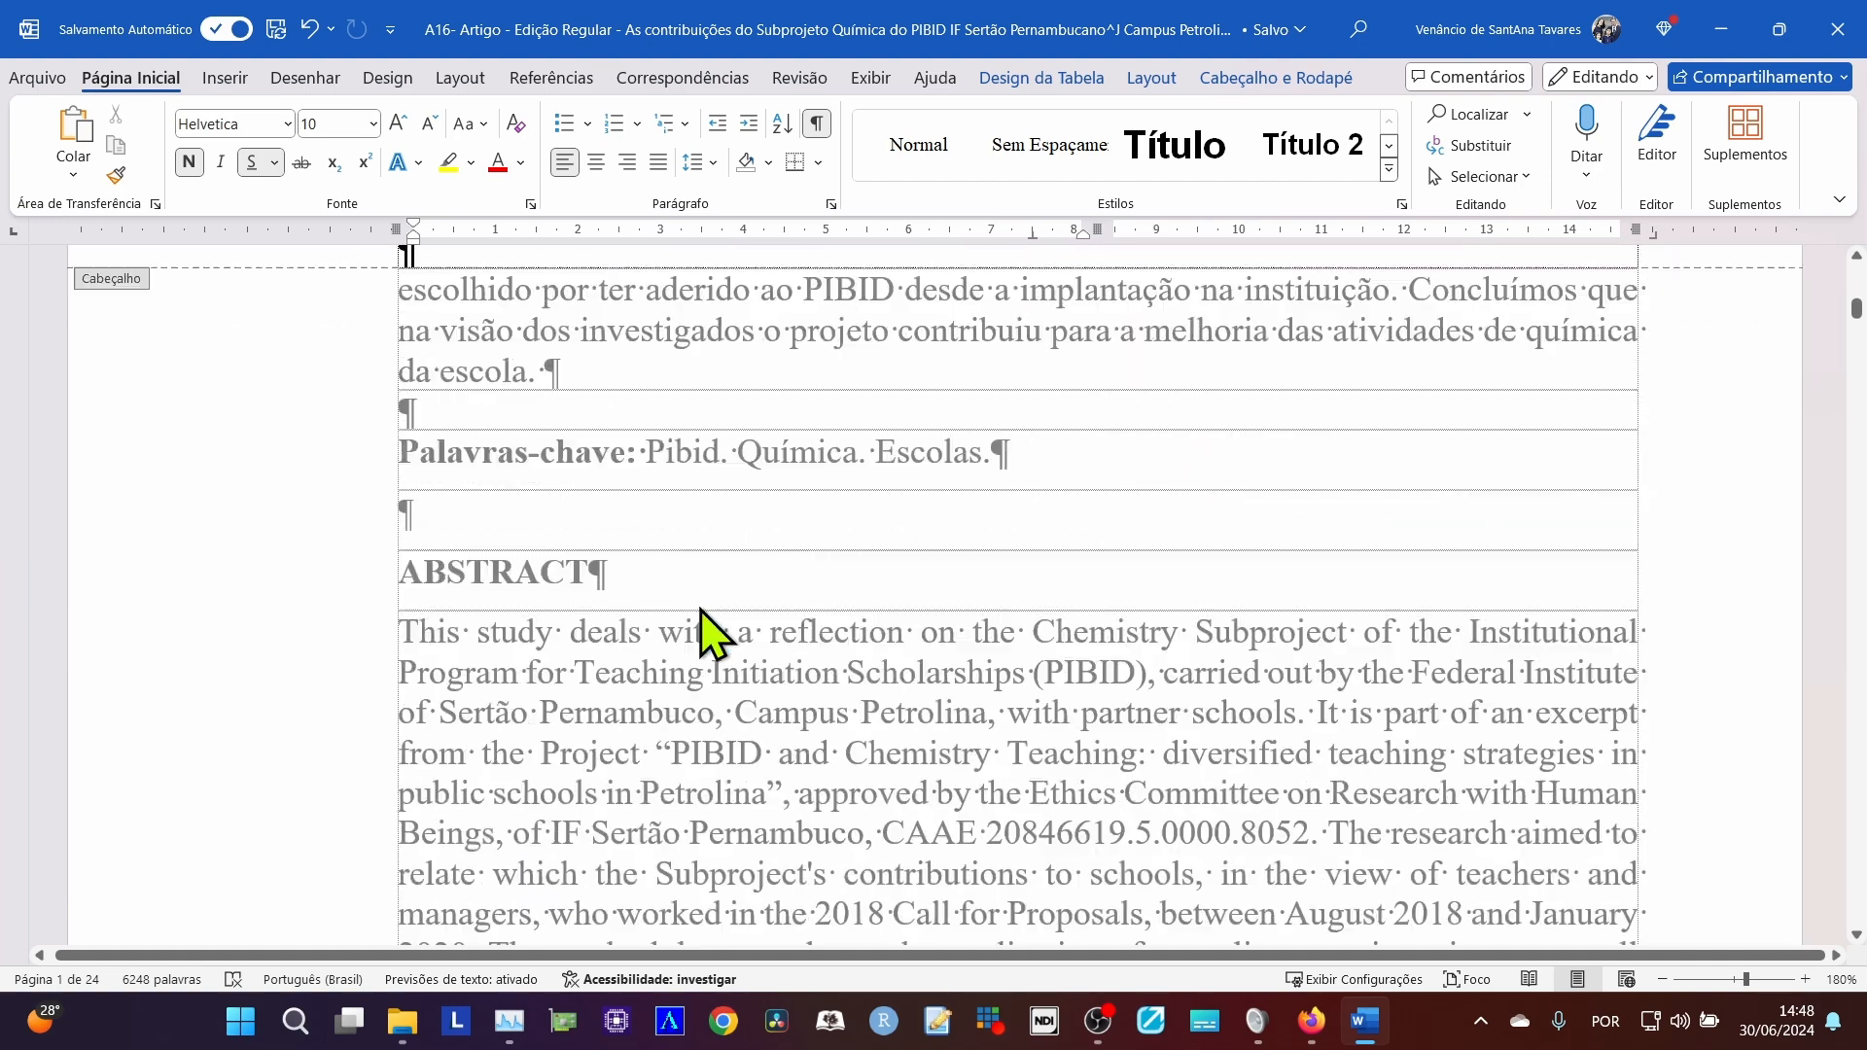
scroll(759, 584, up, 2)
scroll(680, 550, down, 4)
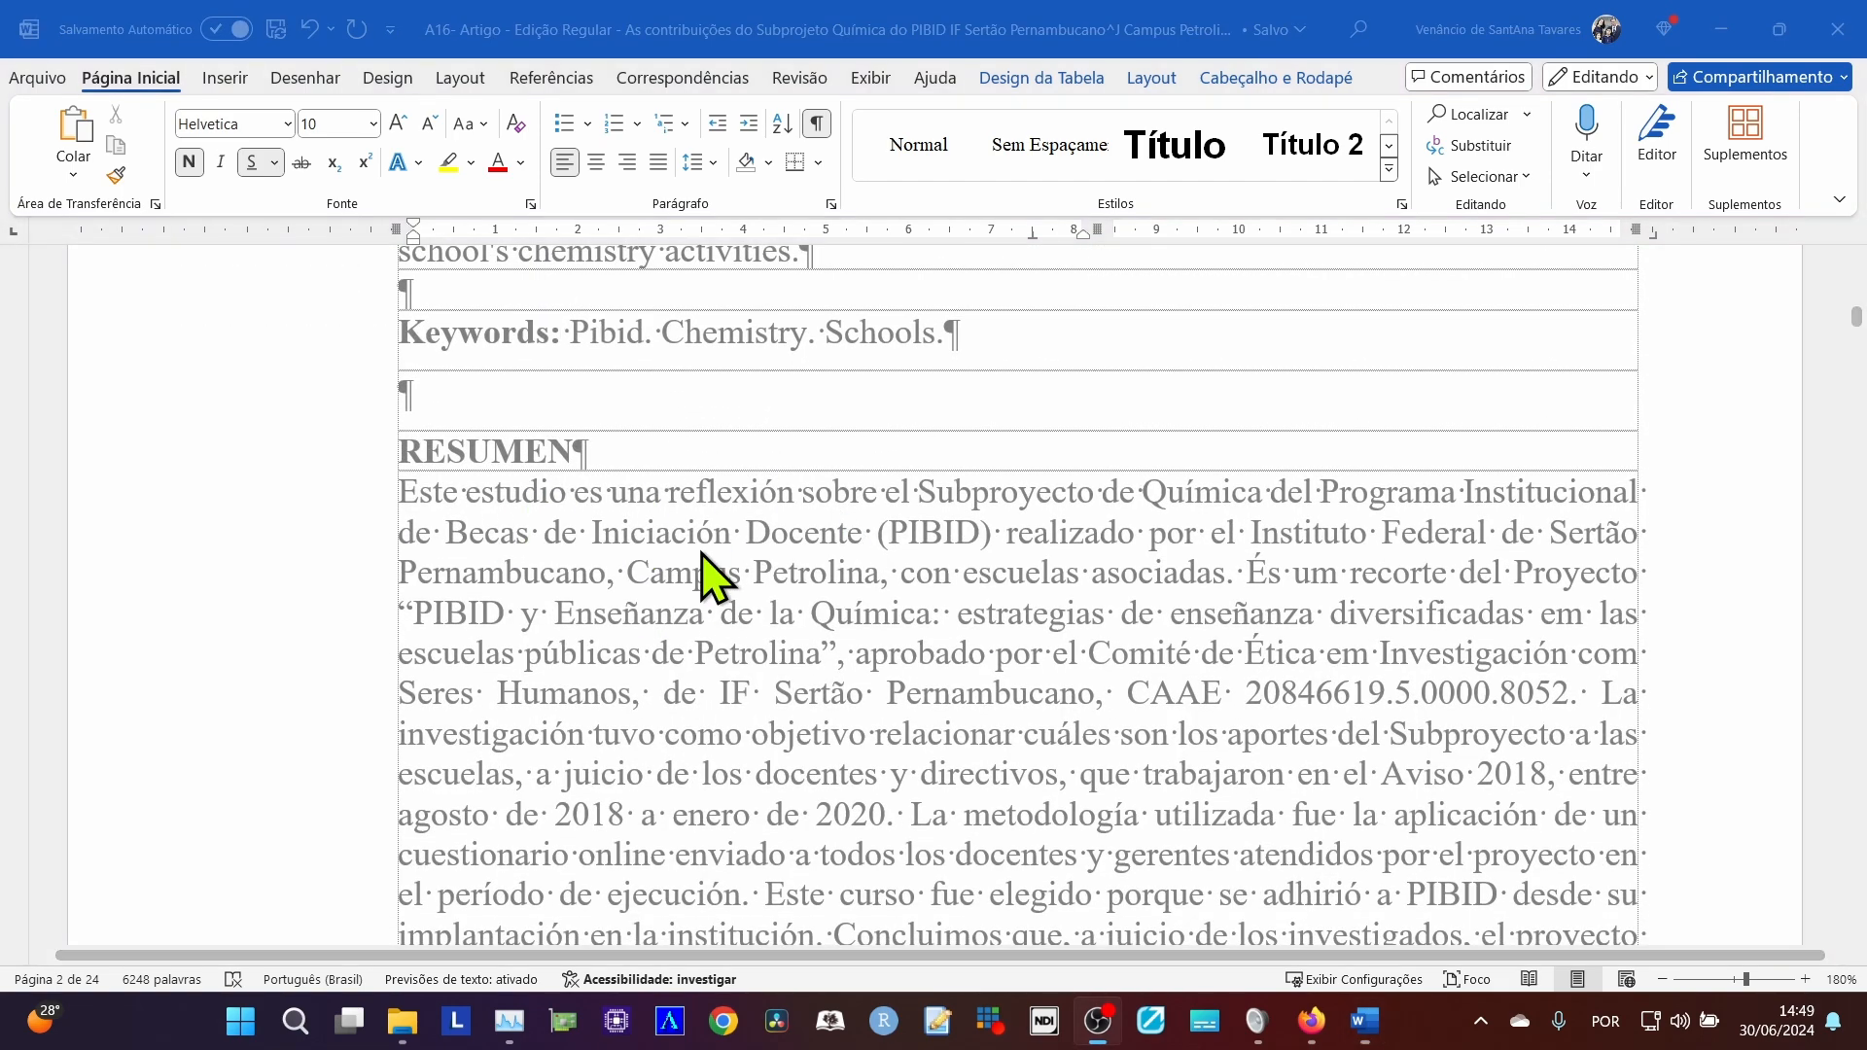
key(alt+Tab)
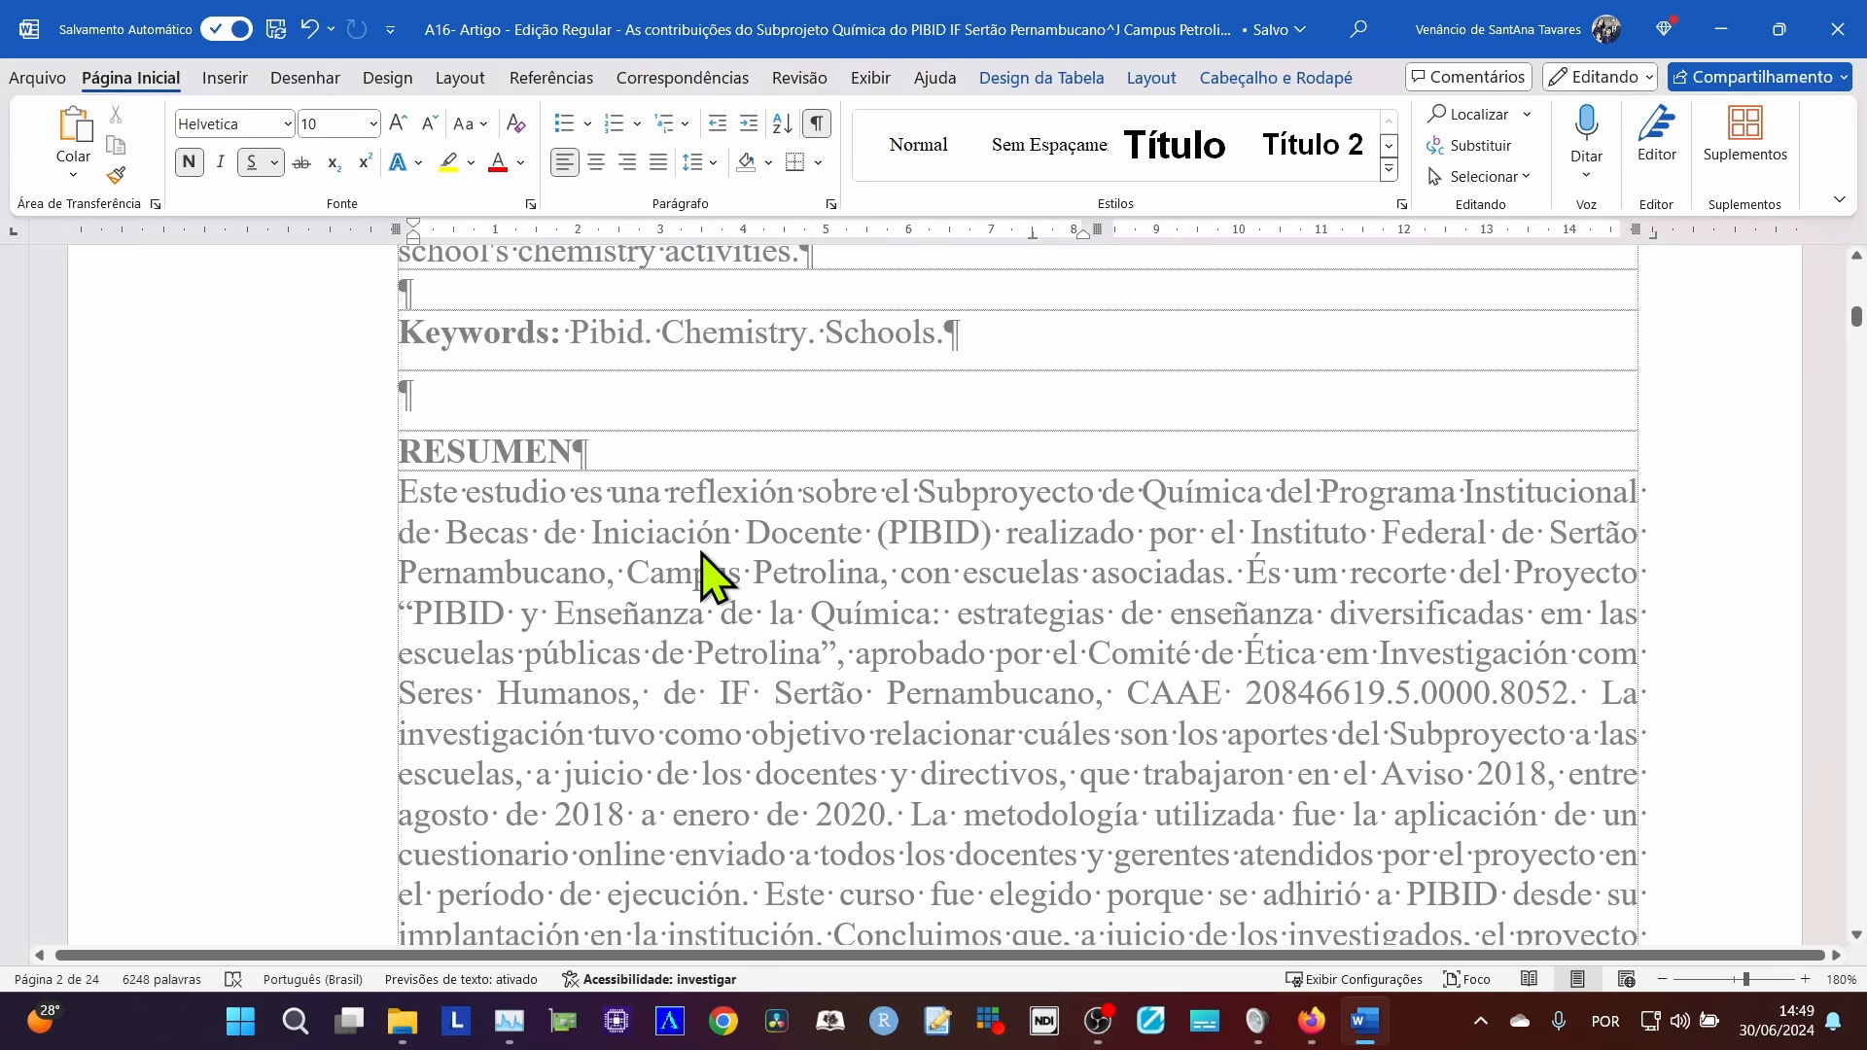
key(alt+Tab)
key(alt+Tab)
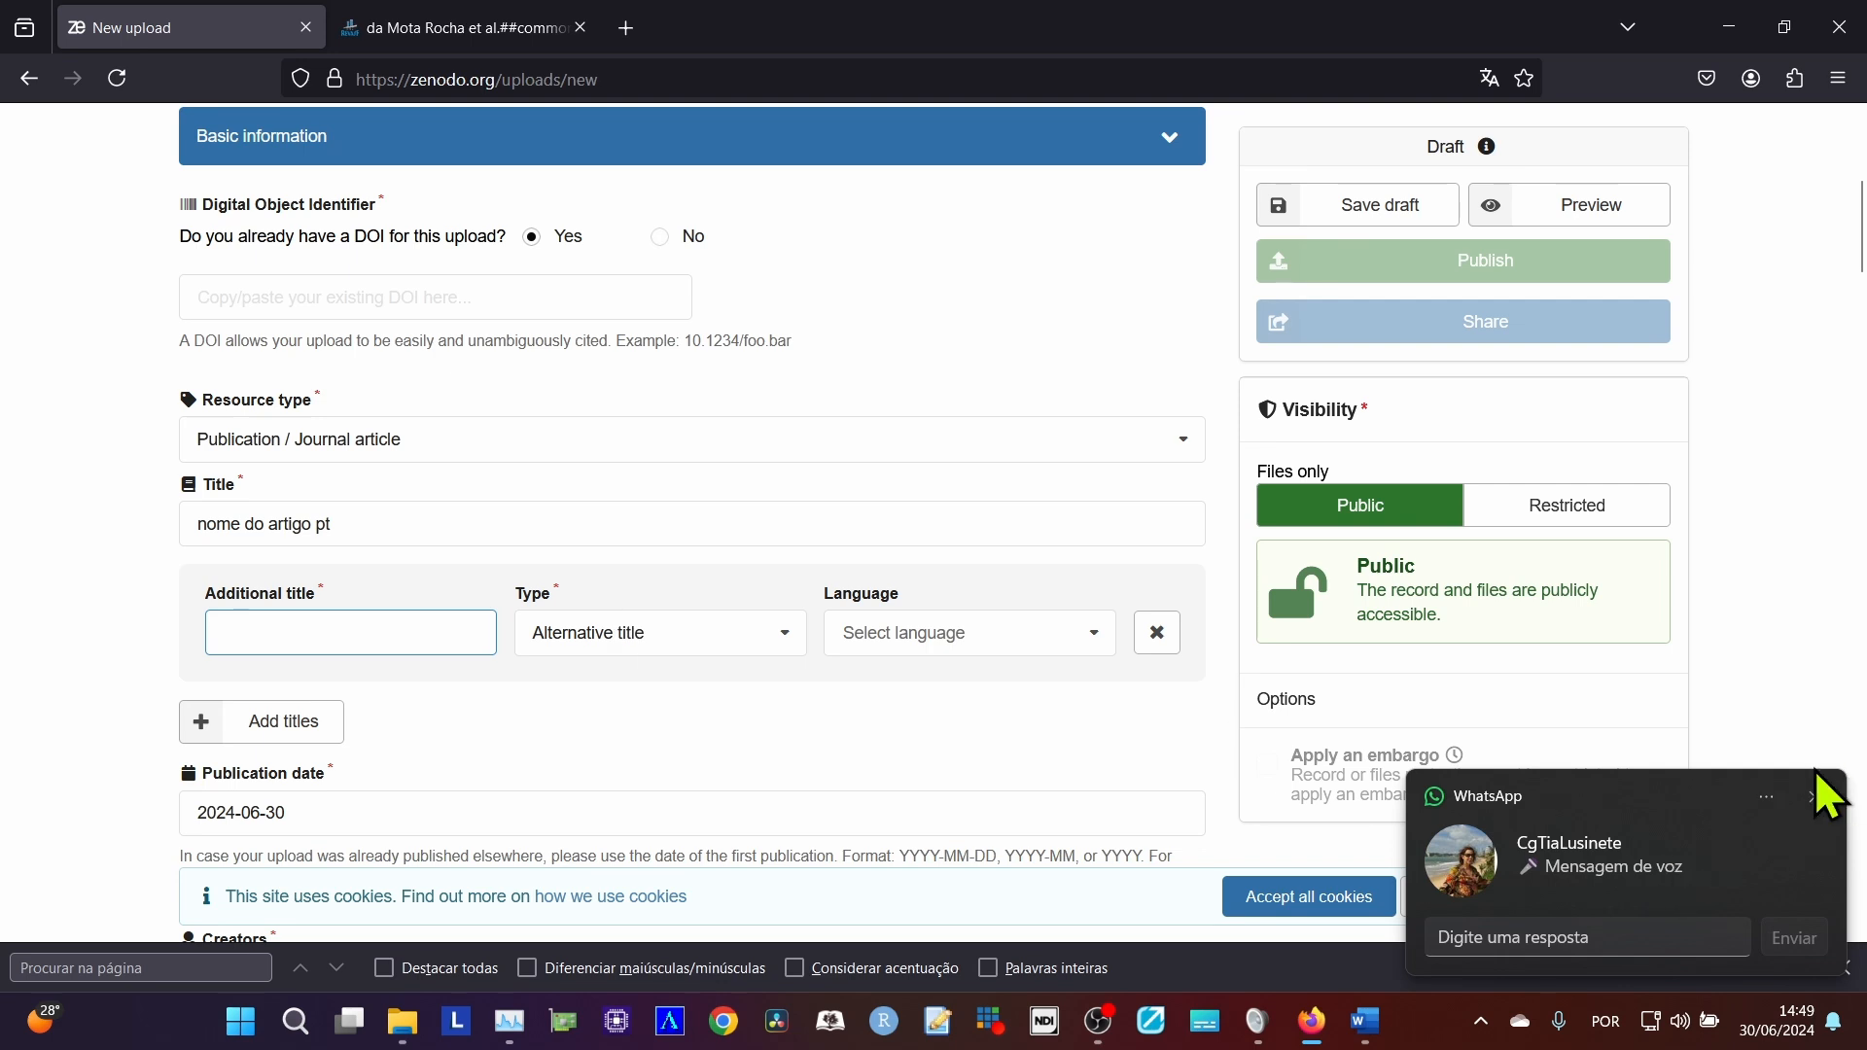
Dismiss the chat notification and fill in the additional title as "título eng" with the type Translated title.
click(1816, 799)
click(402, 632)
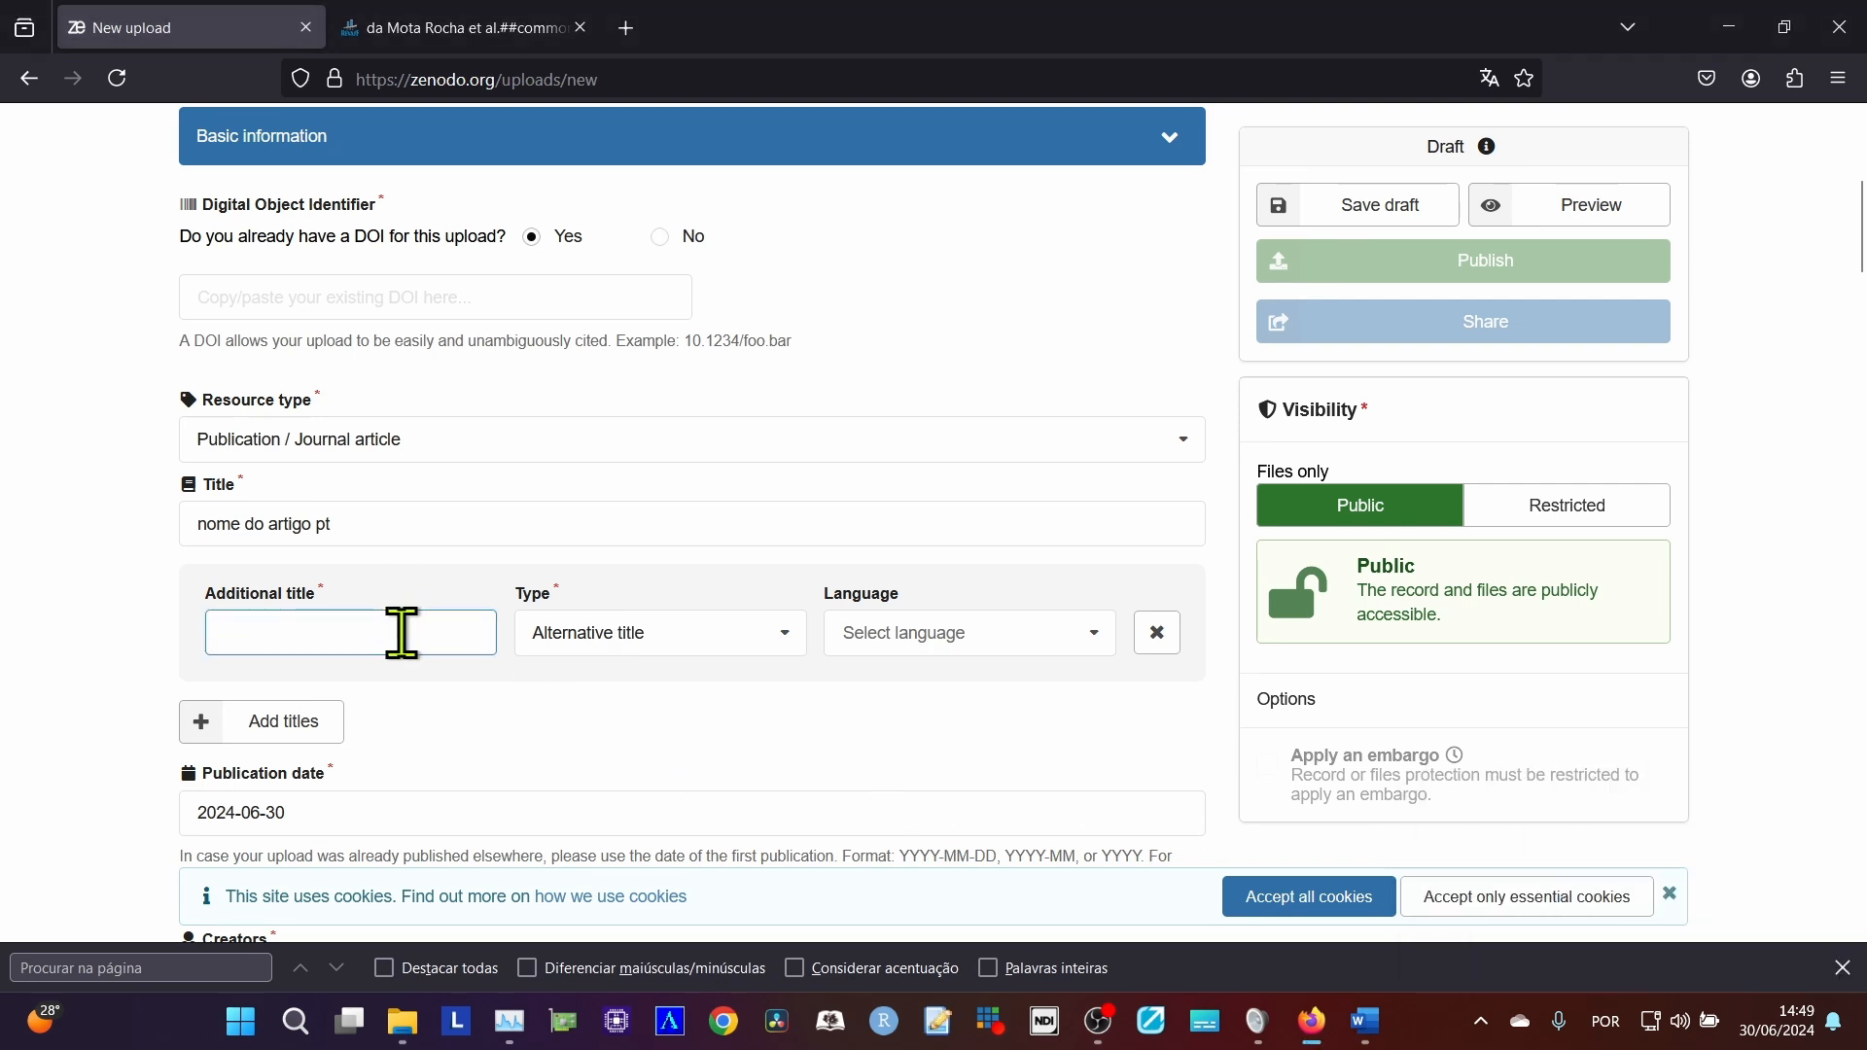
text(titulo)
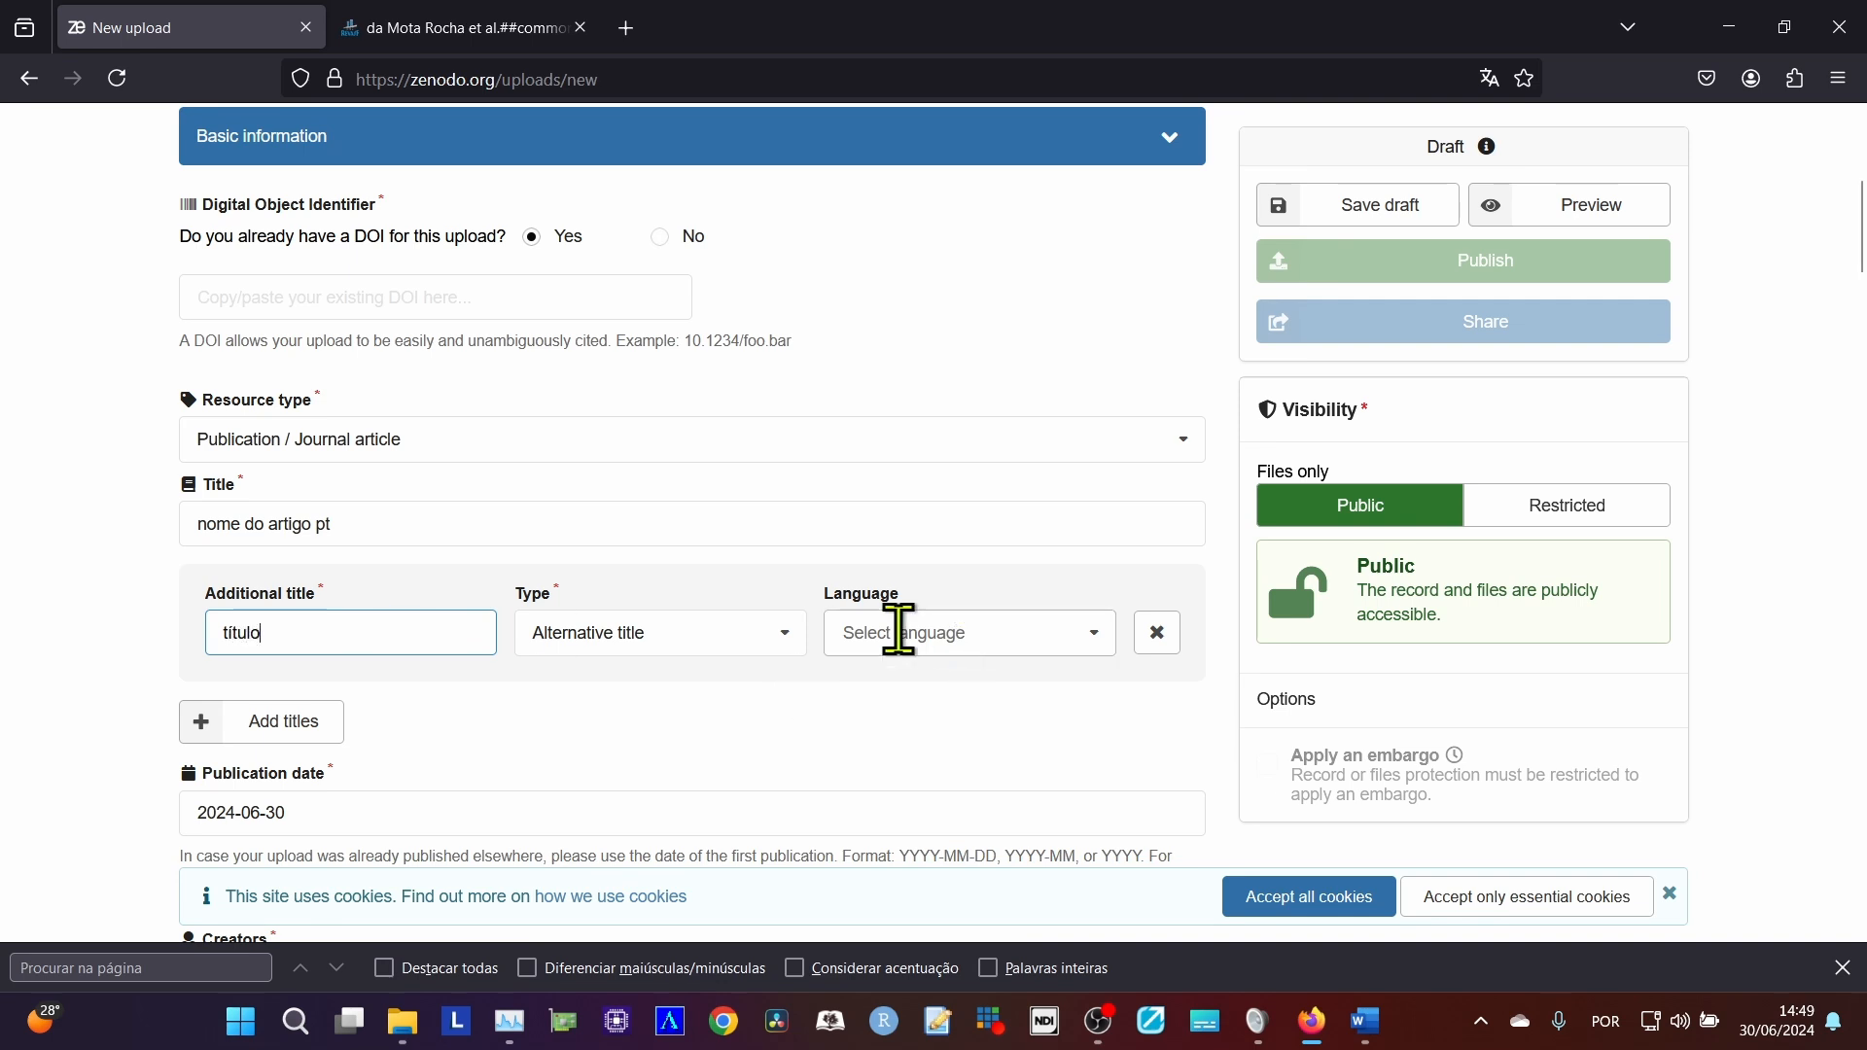
click(715, 644)
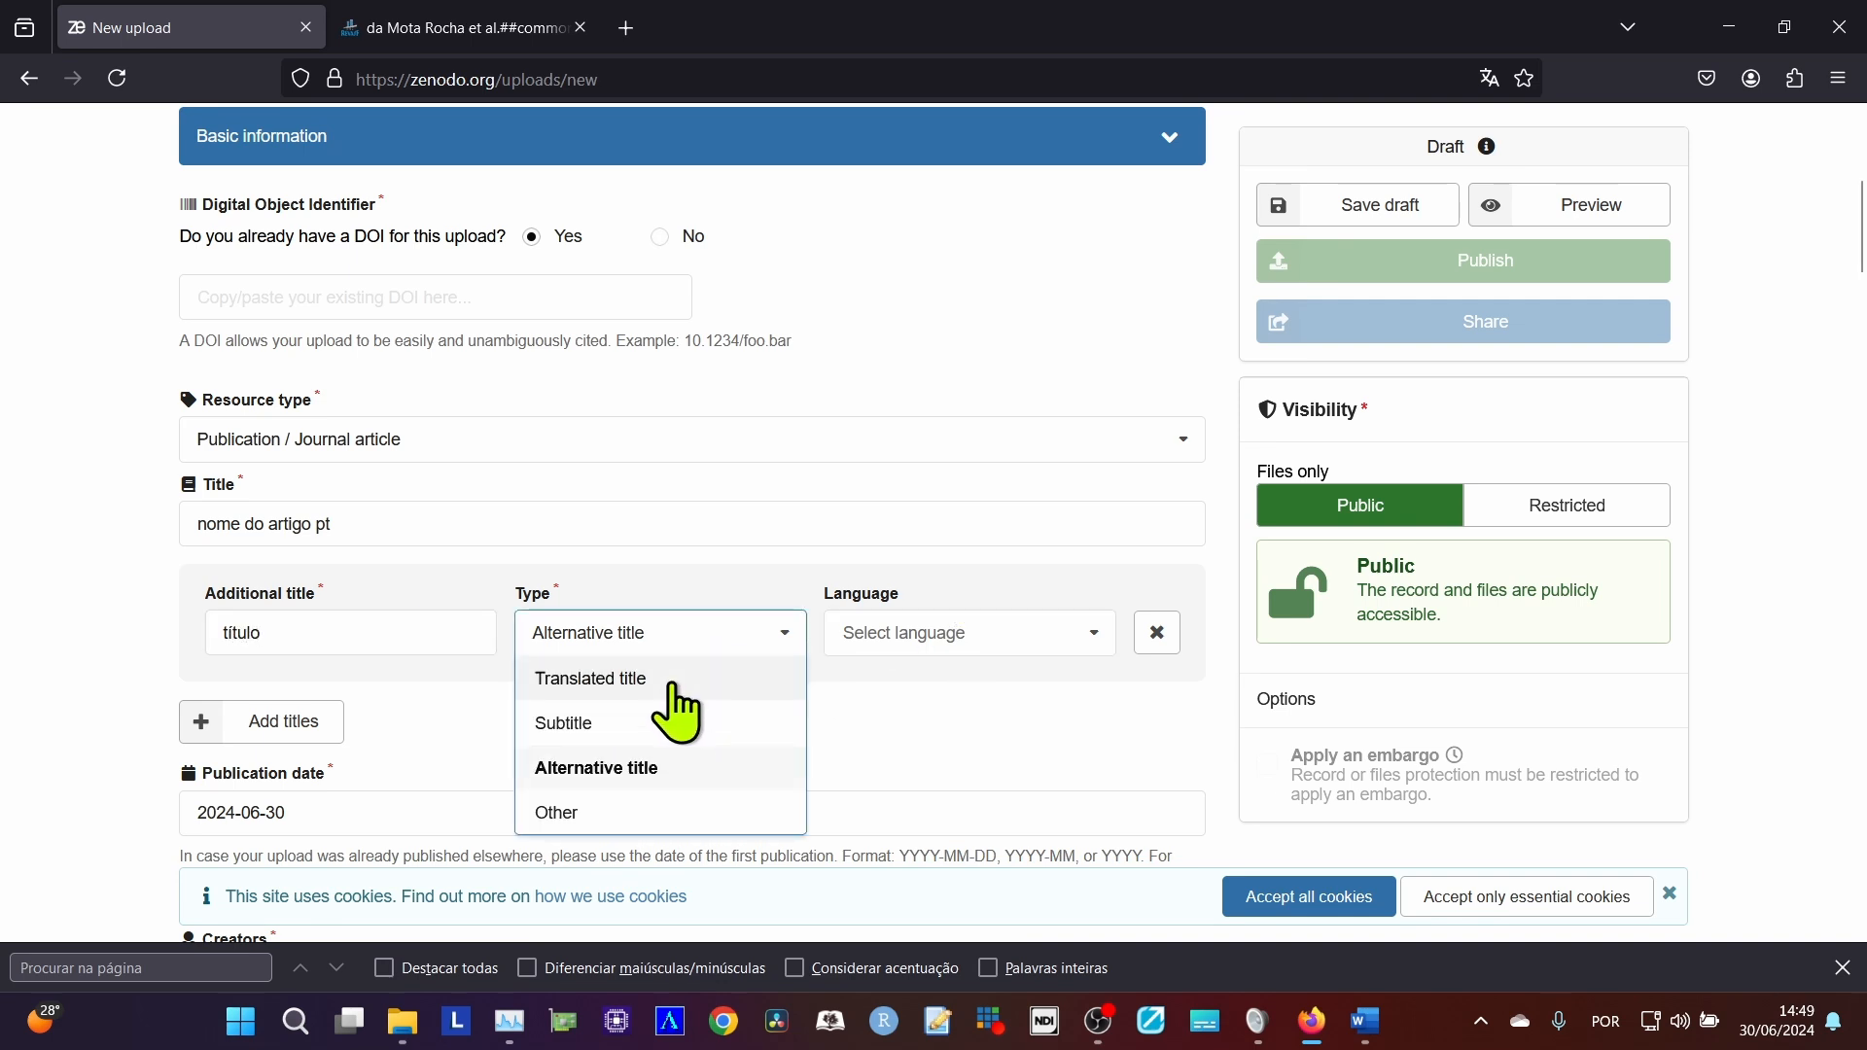
click(673, 682)
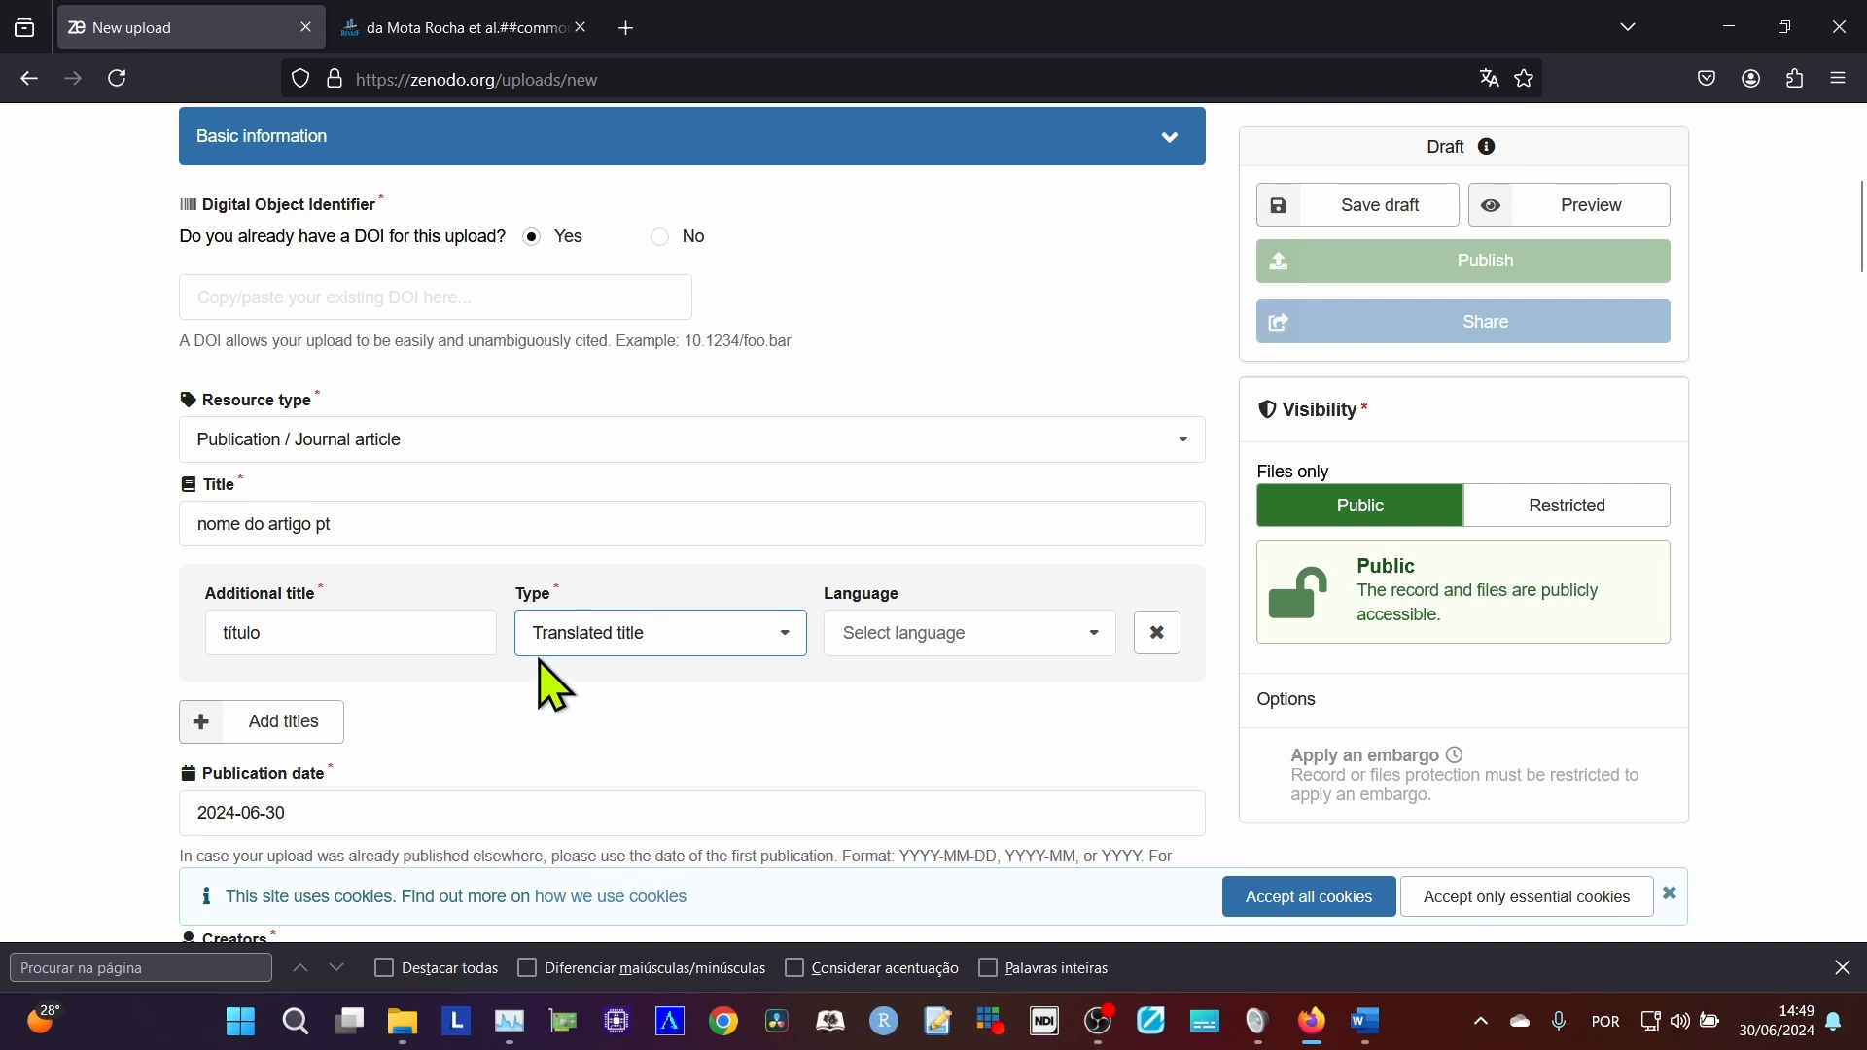
click(875, 642)
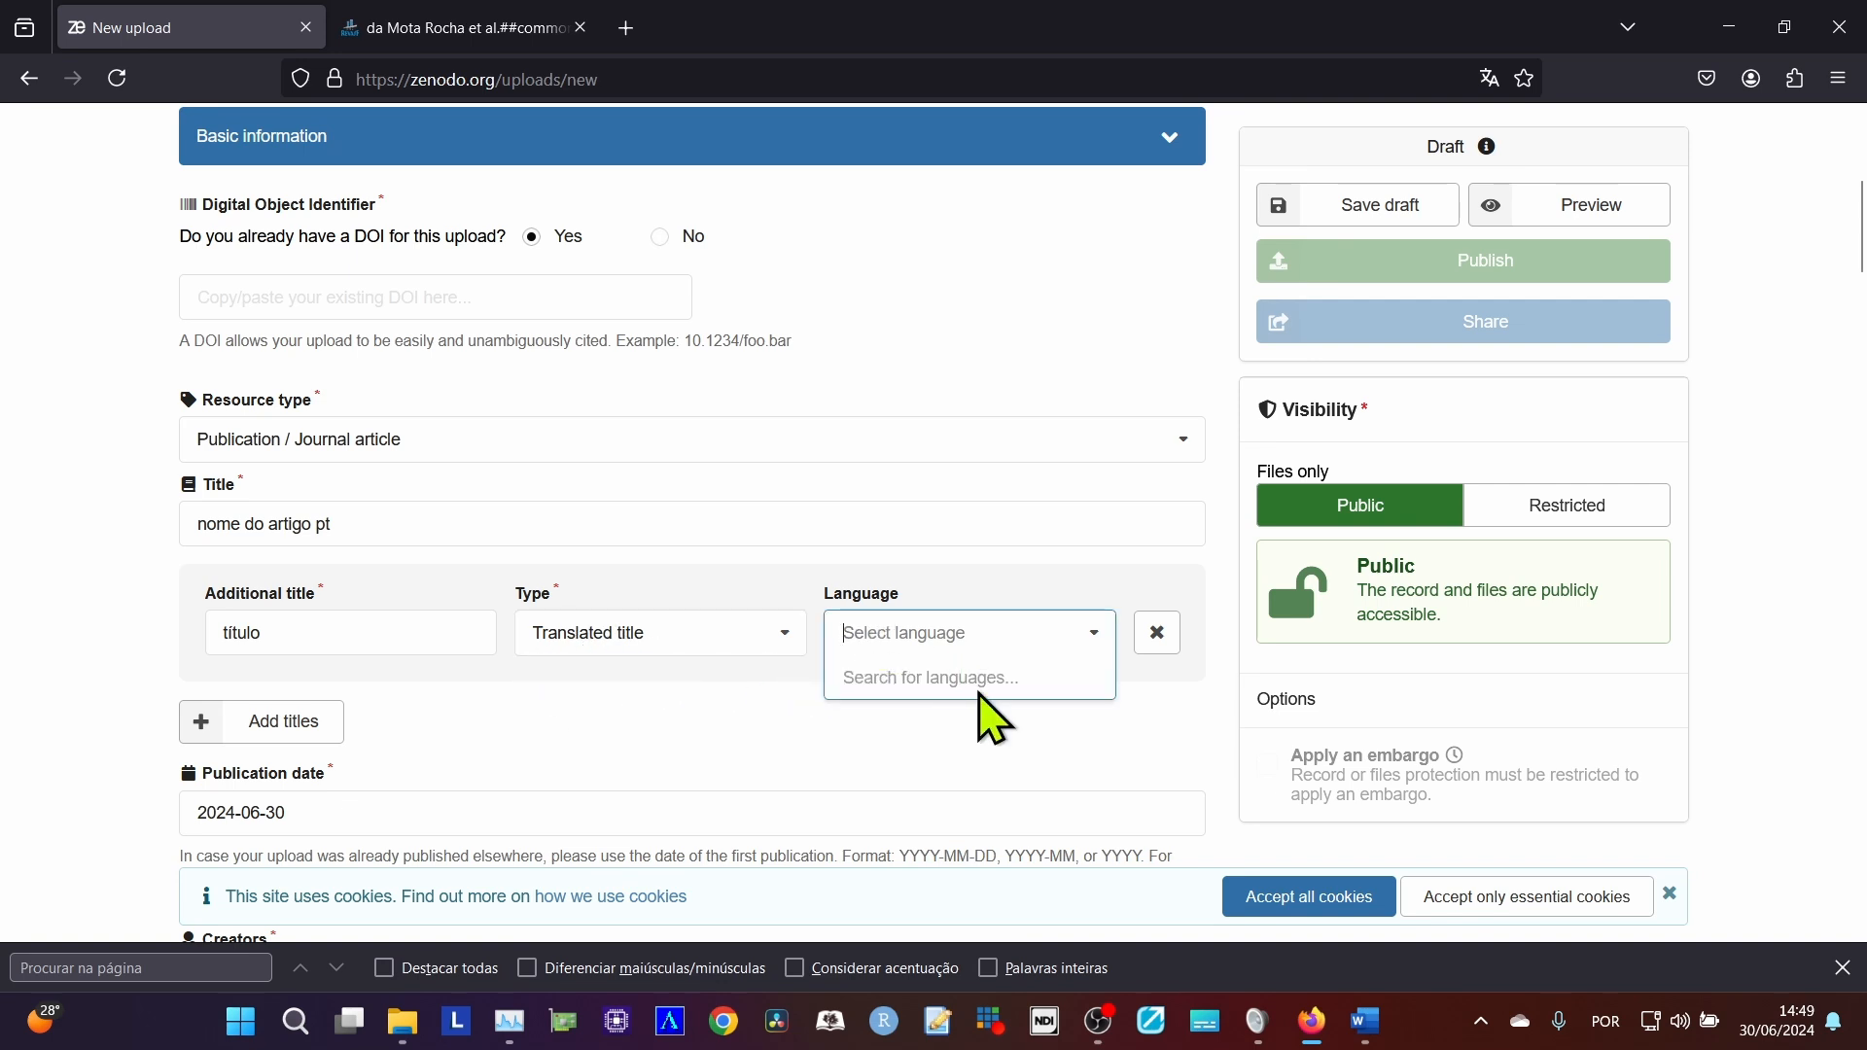
click(375, 643)
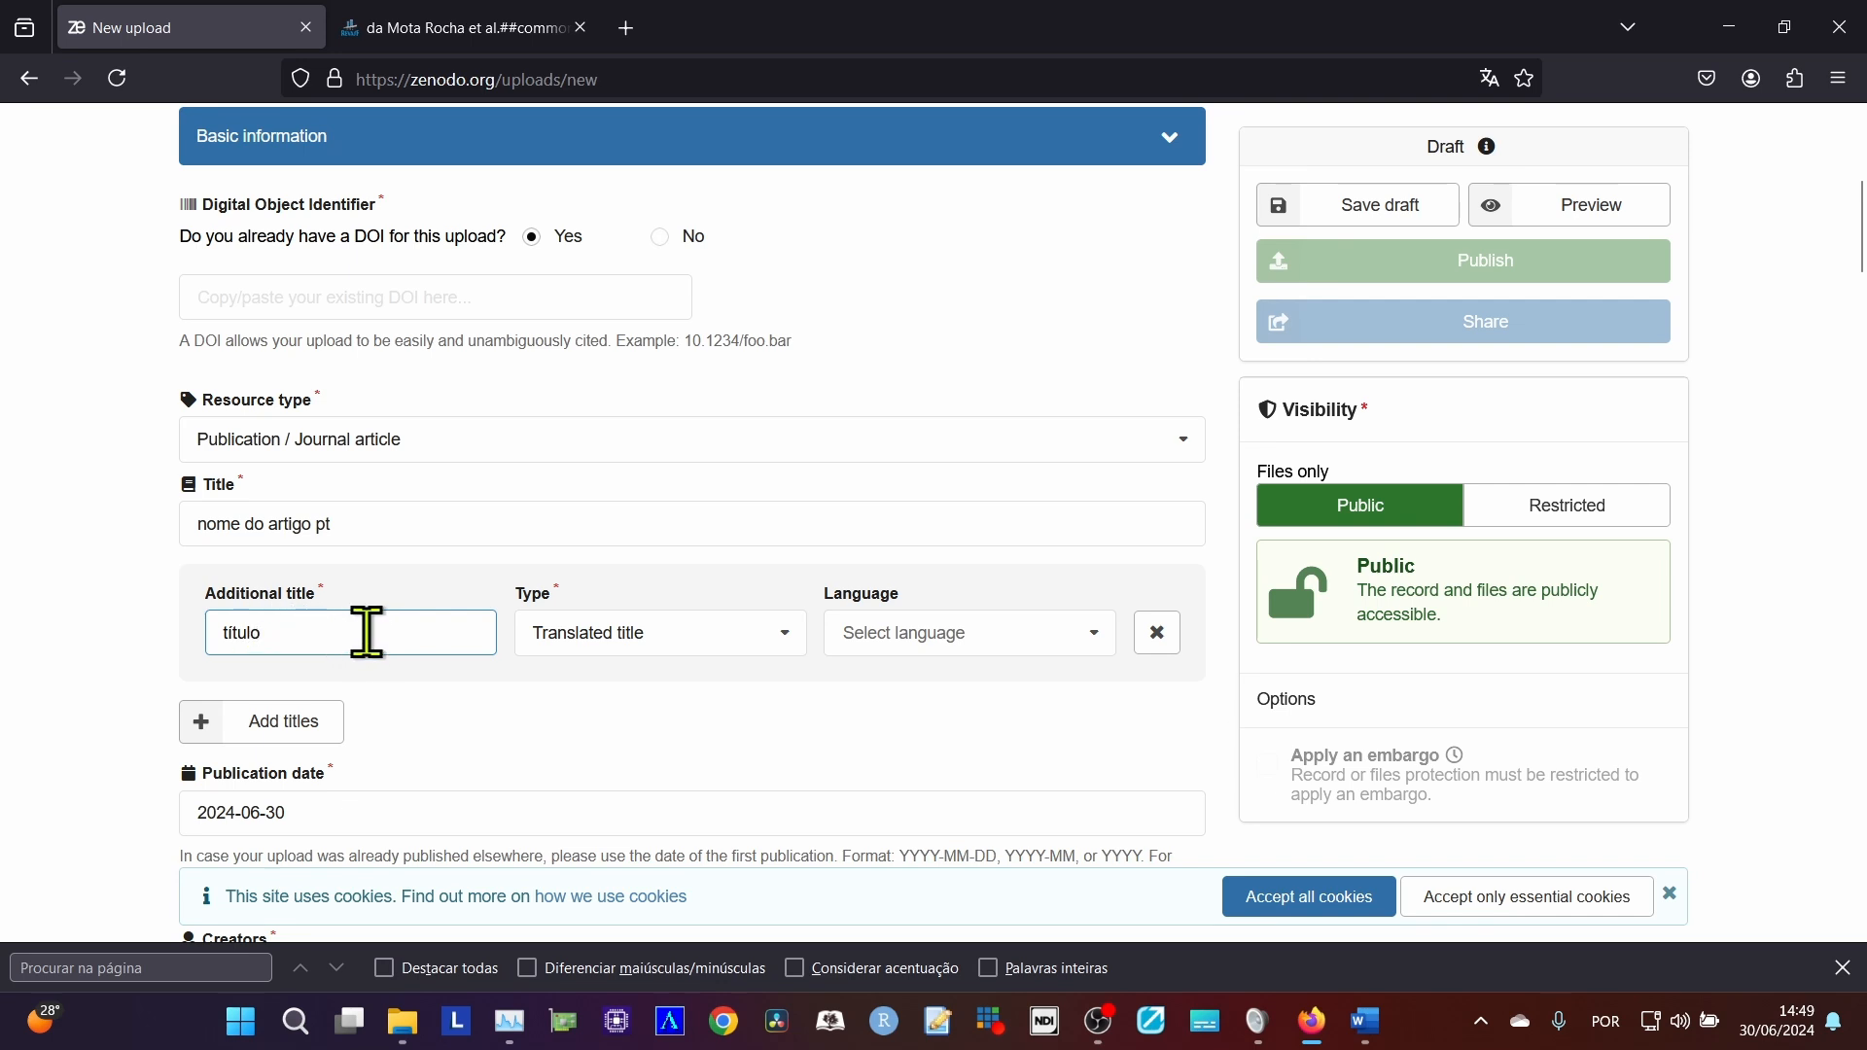
Search the languages for "eng" and set the first additional title's language to English.
click(875, 634)
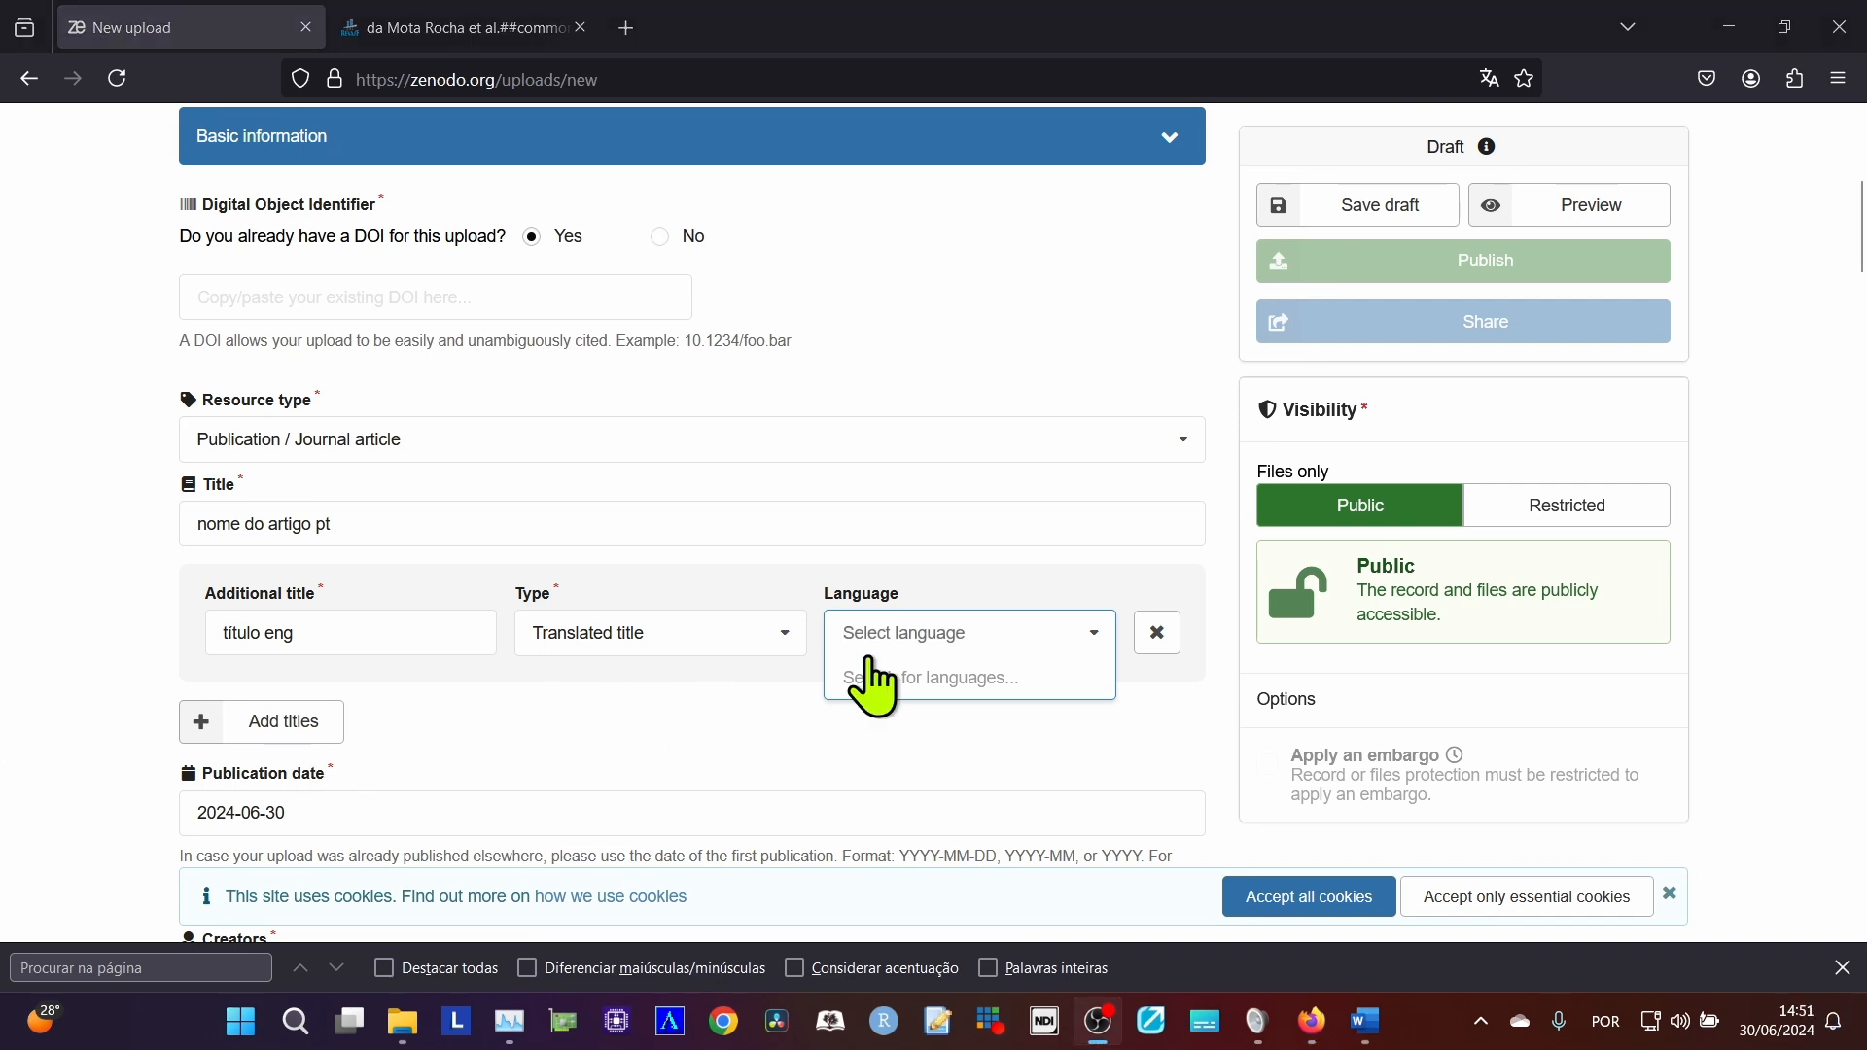
click(868, 642)
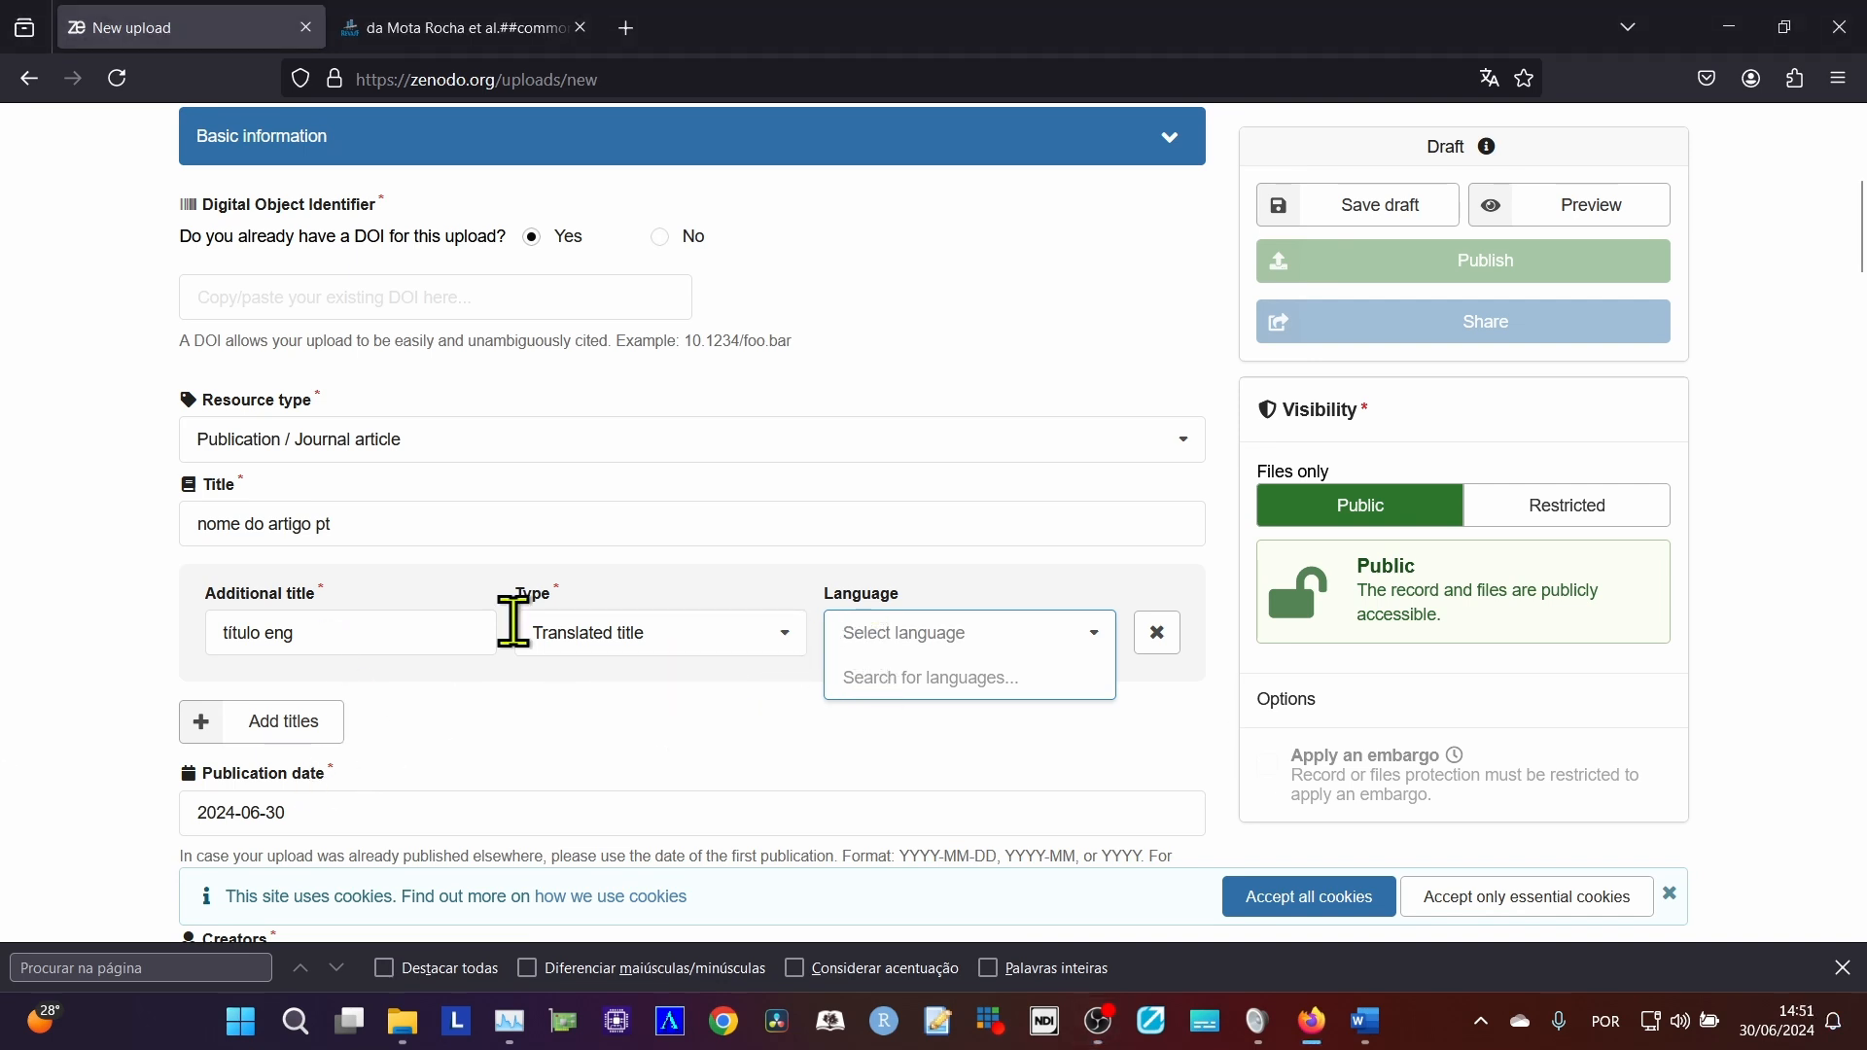
text(eng)
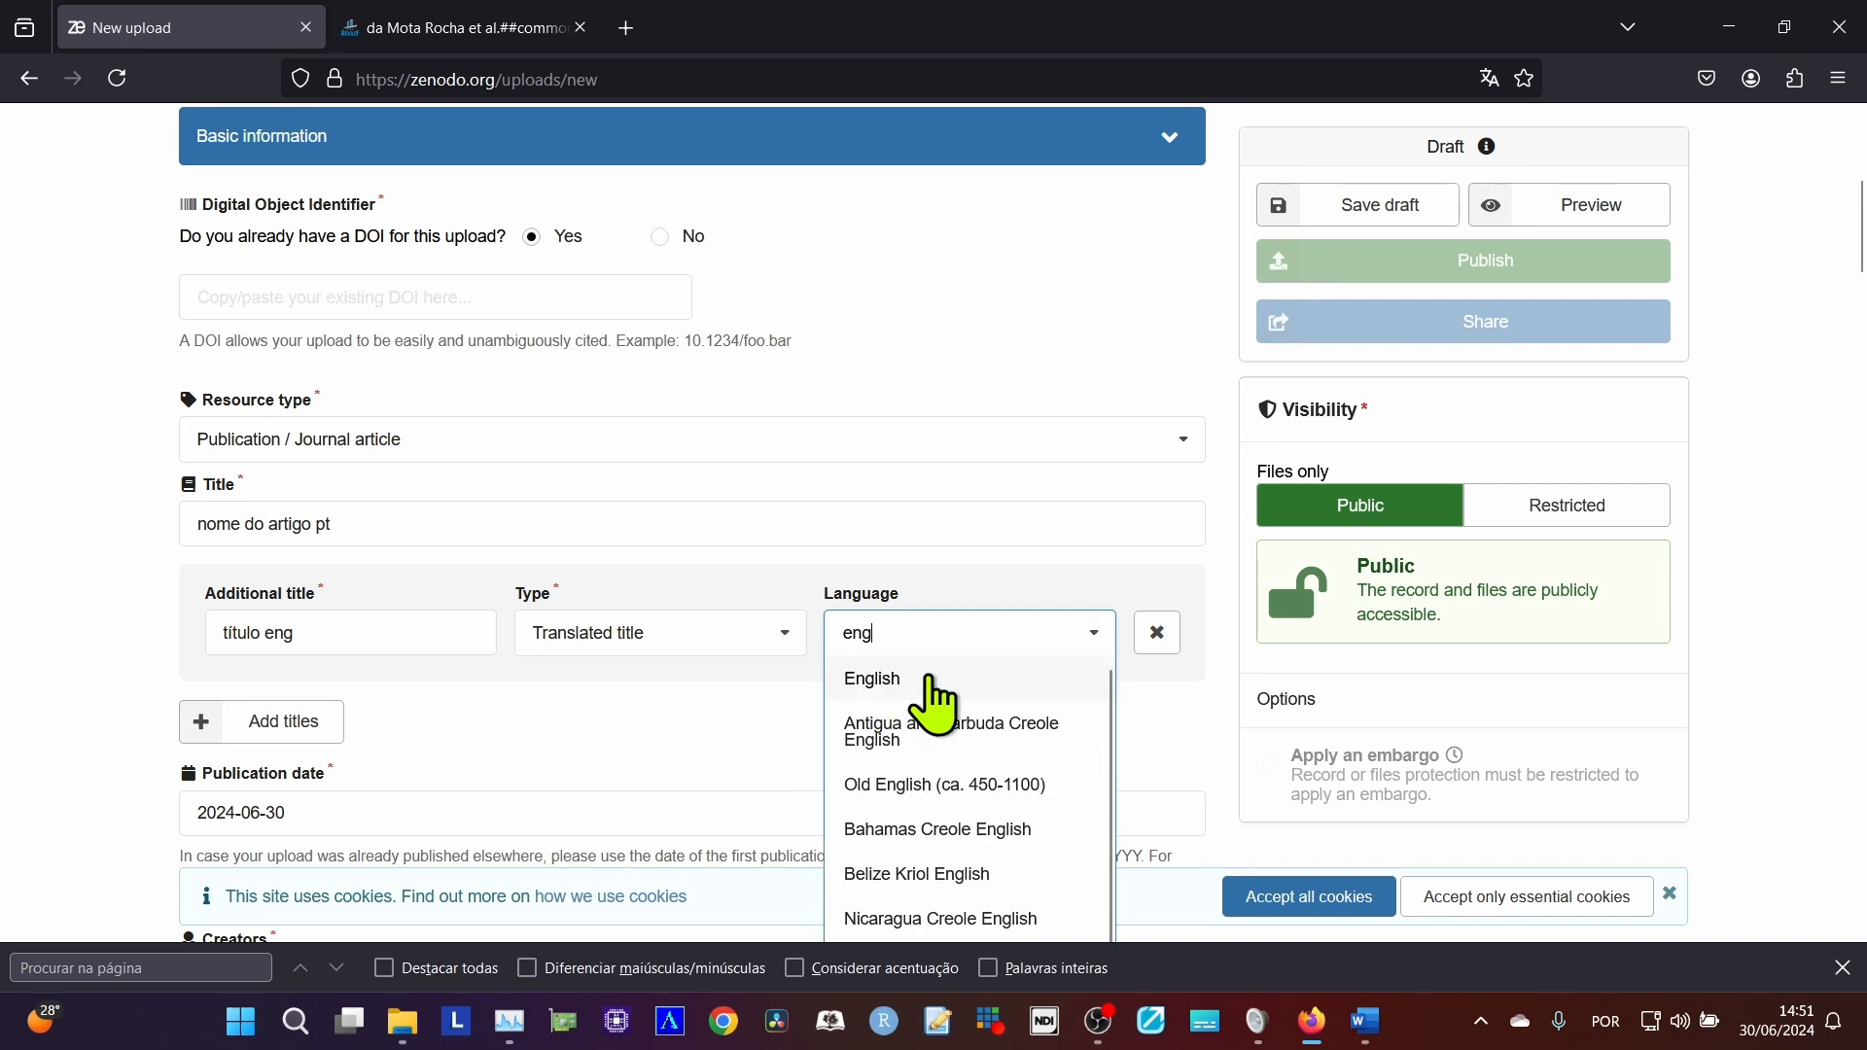
click(931, 681)
Add a second additional title "espn" with the type Translated title.
click(321, 731)
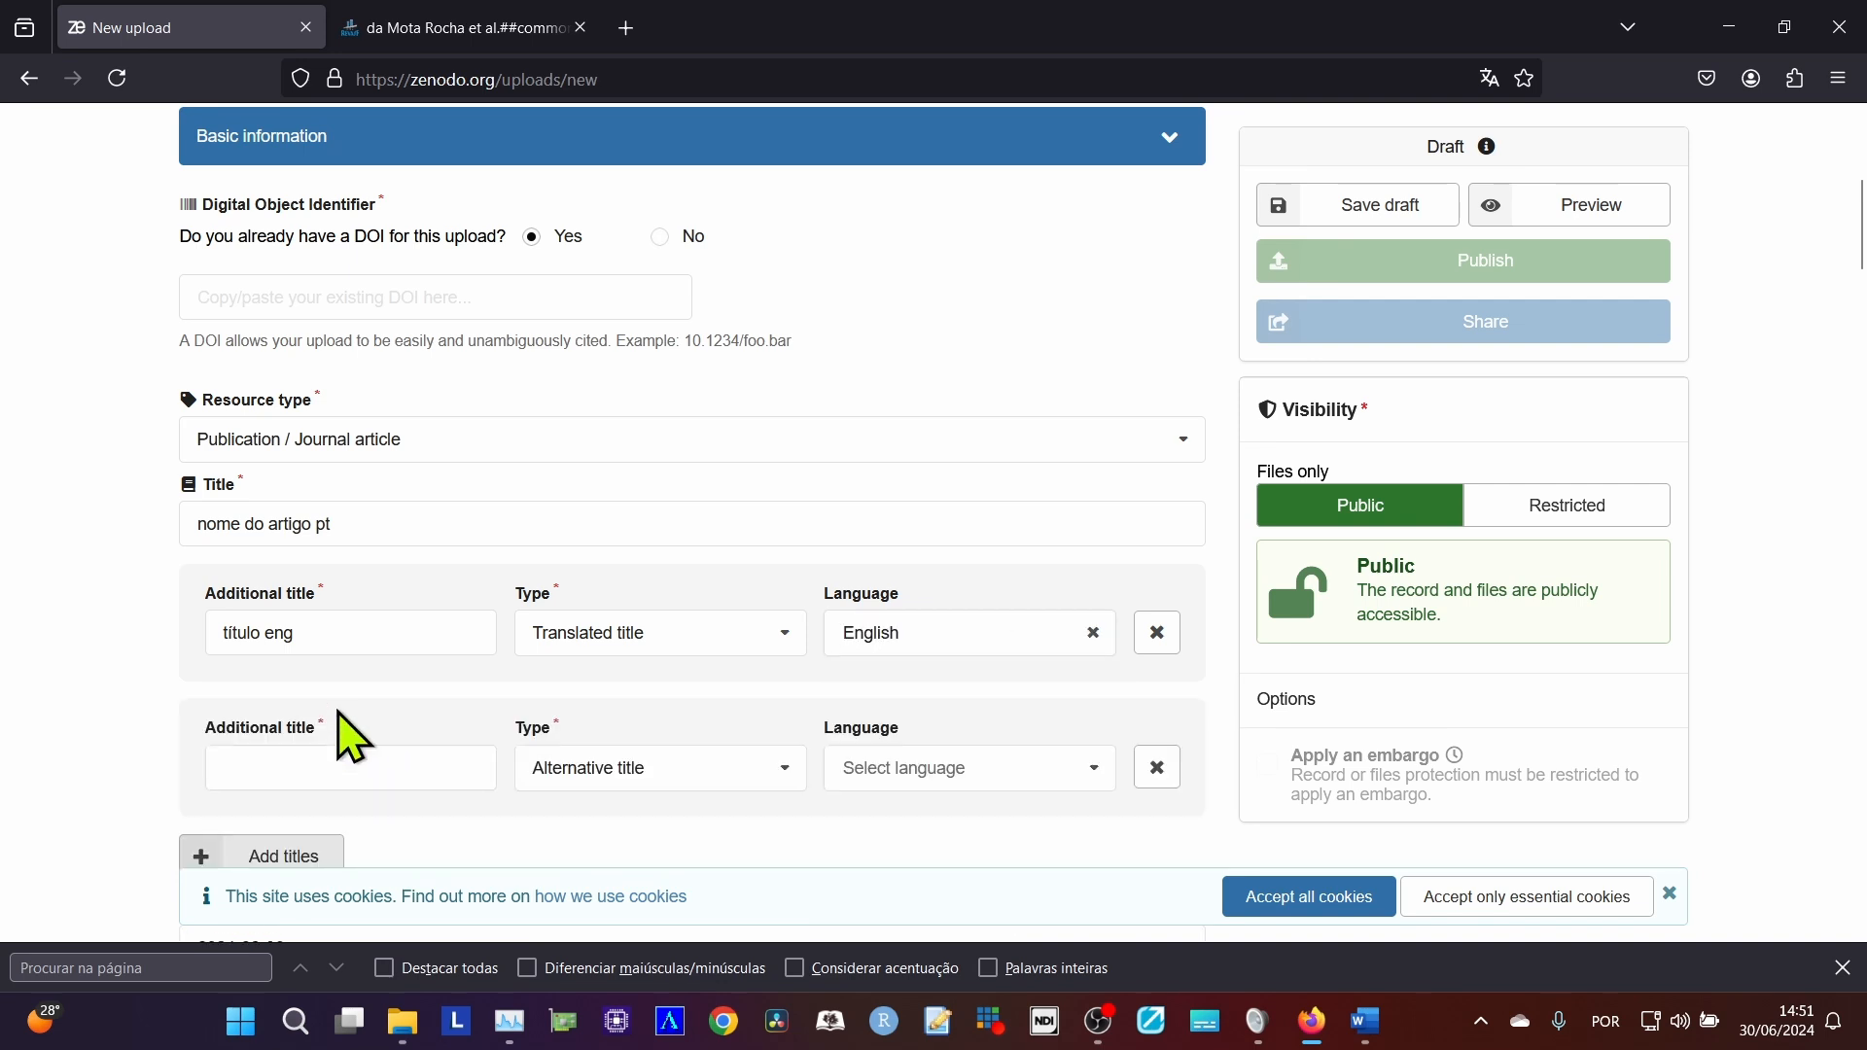
click(341, 759)
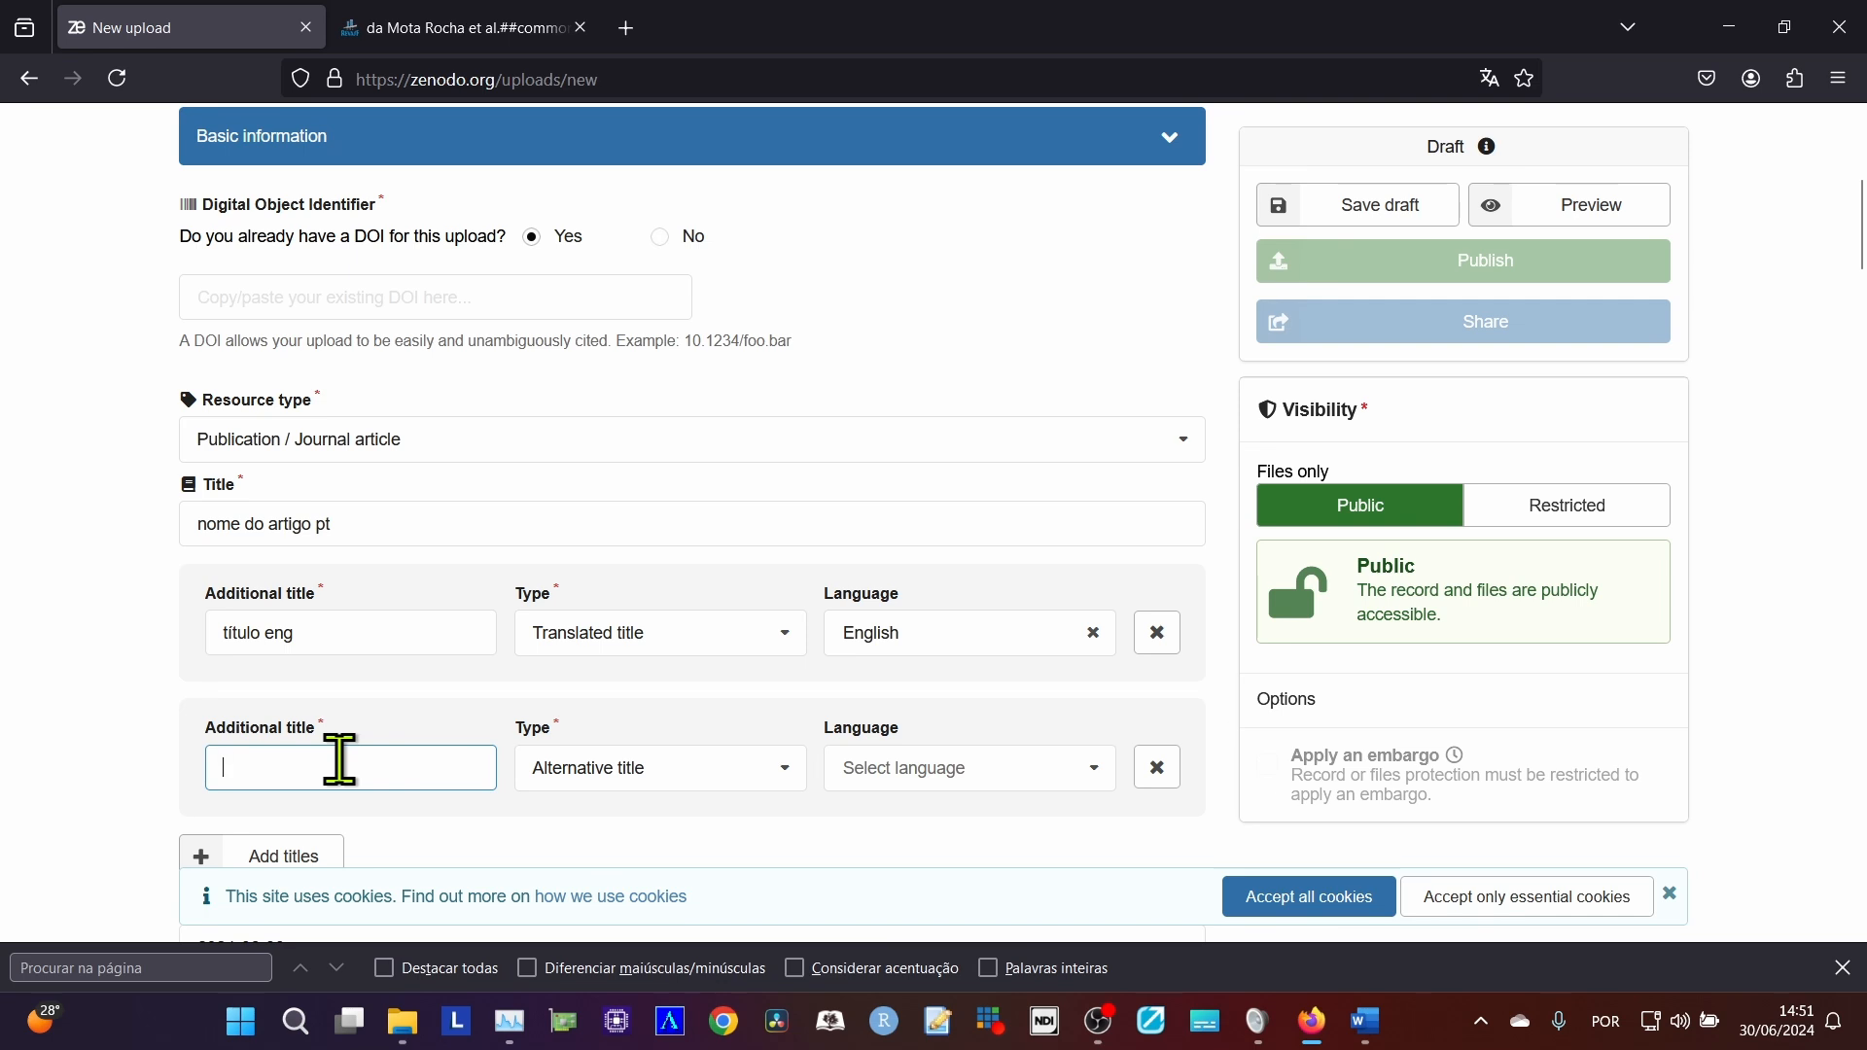
text(espn)
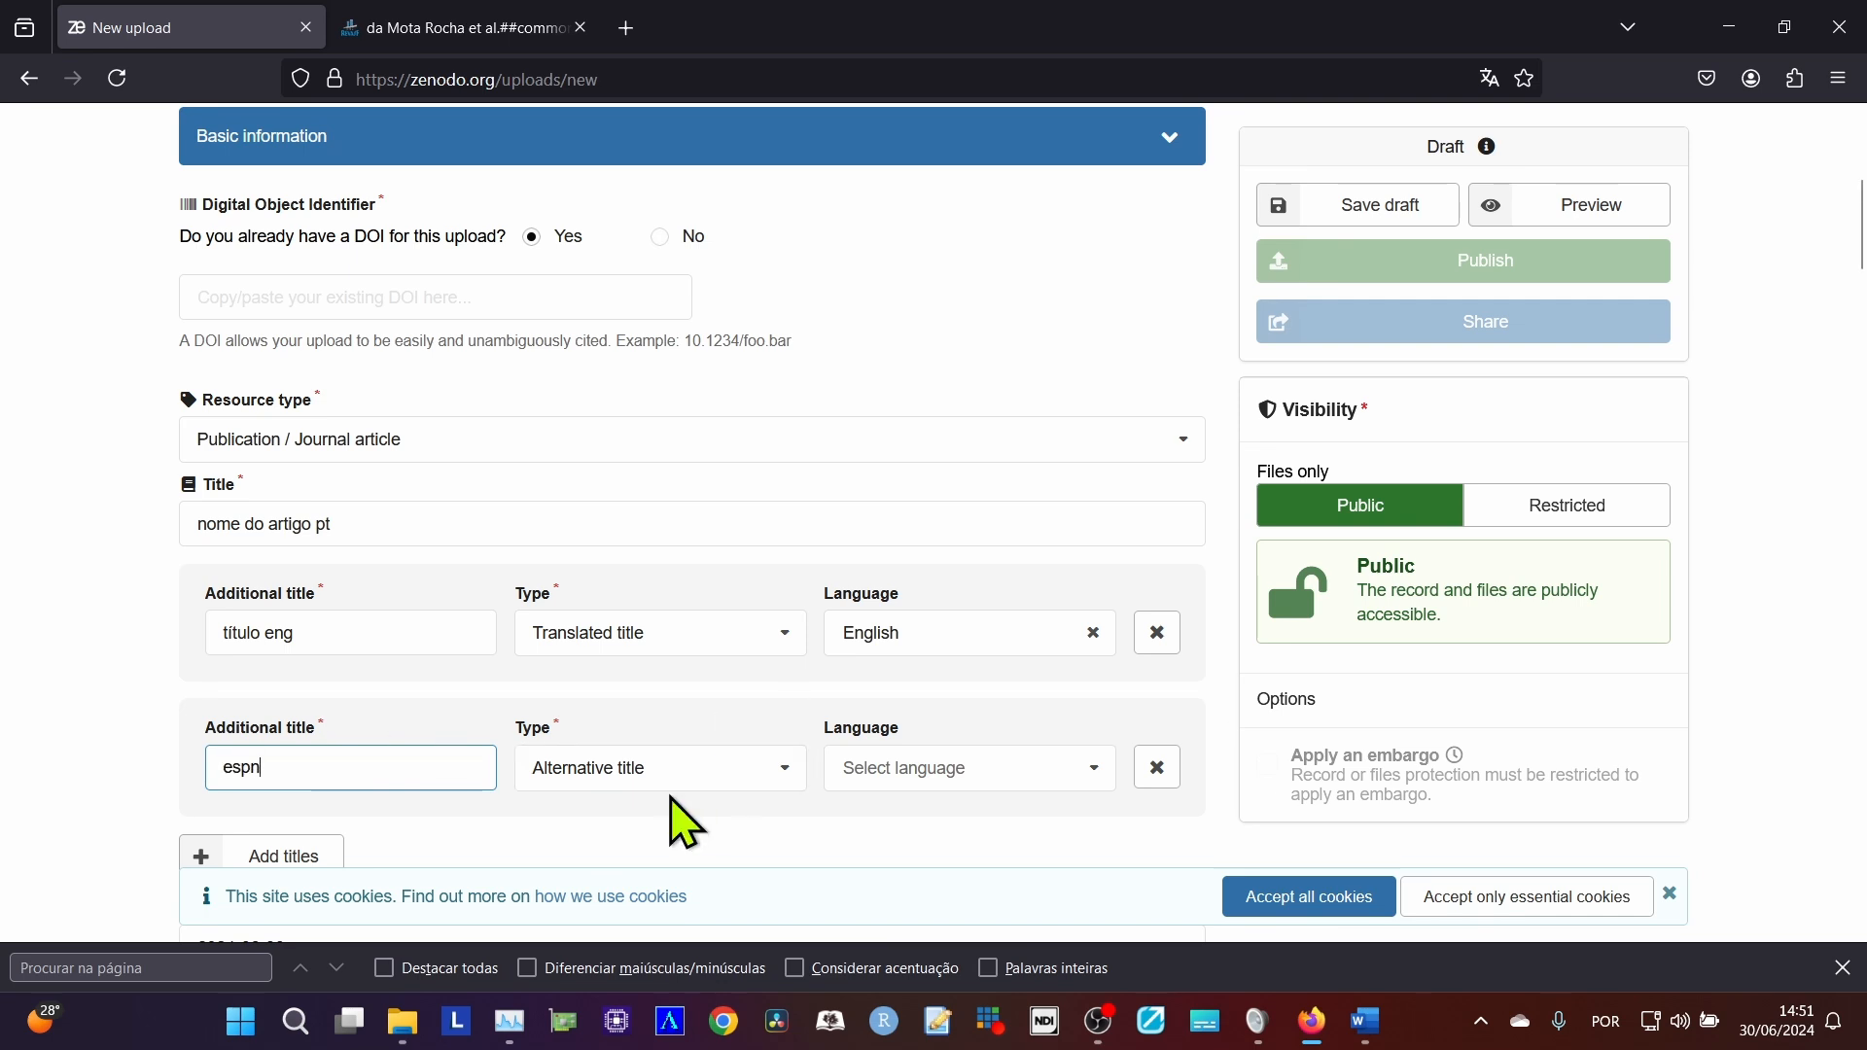
click(667, 778)
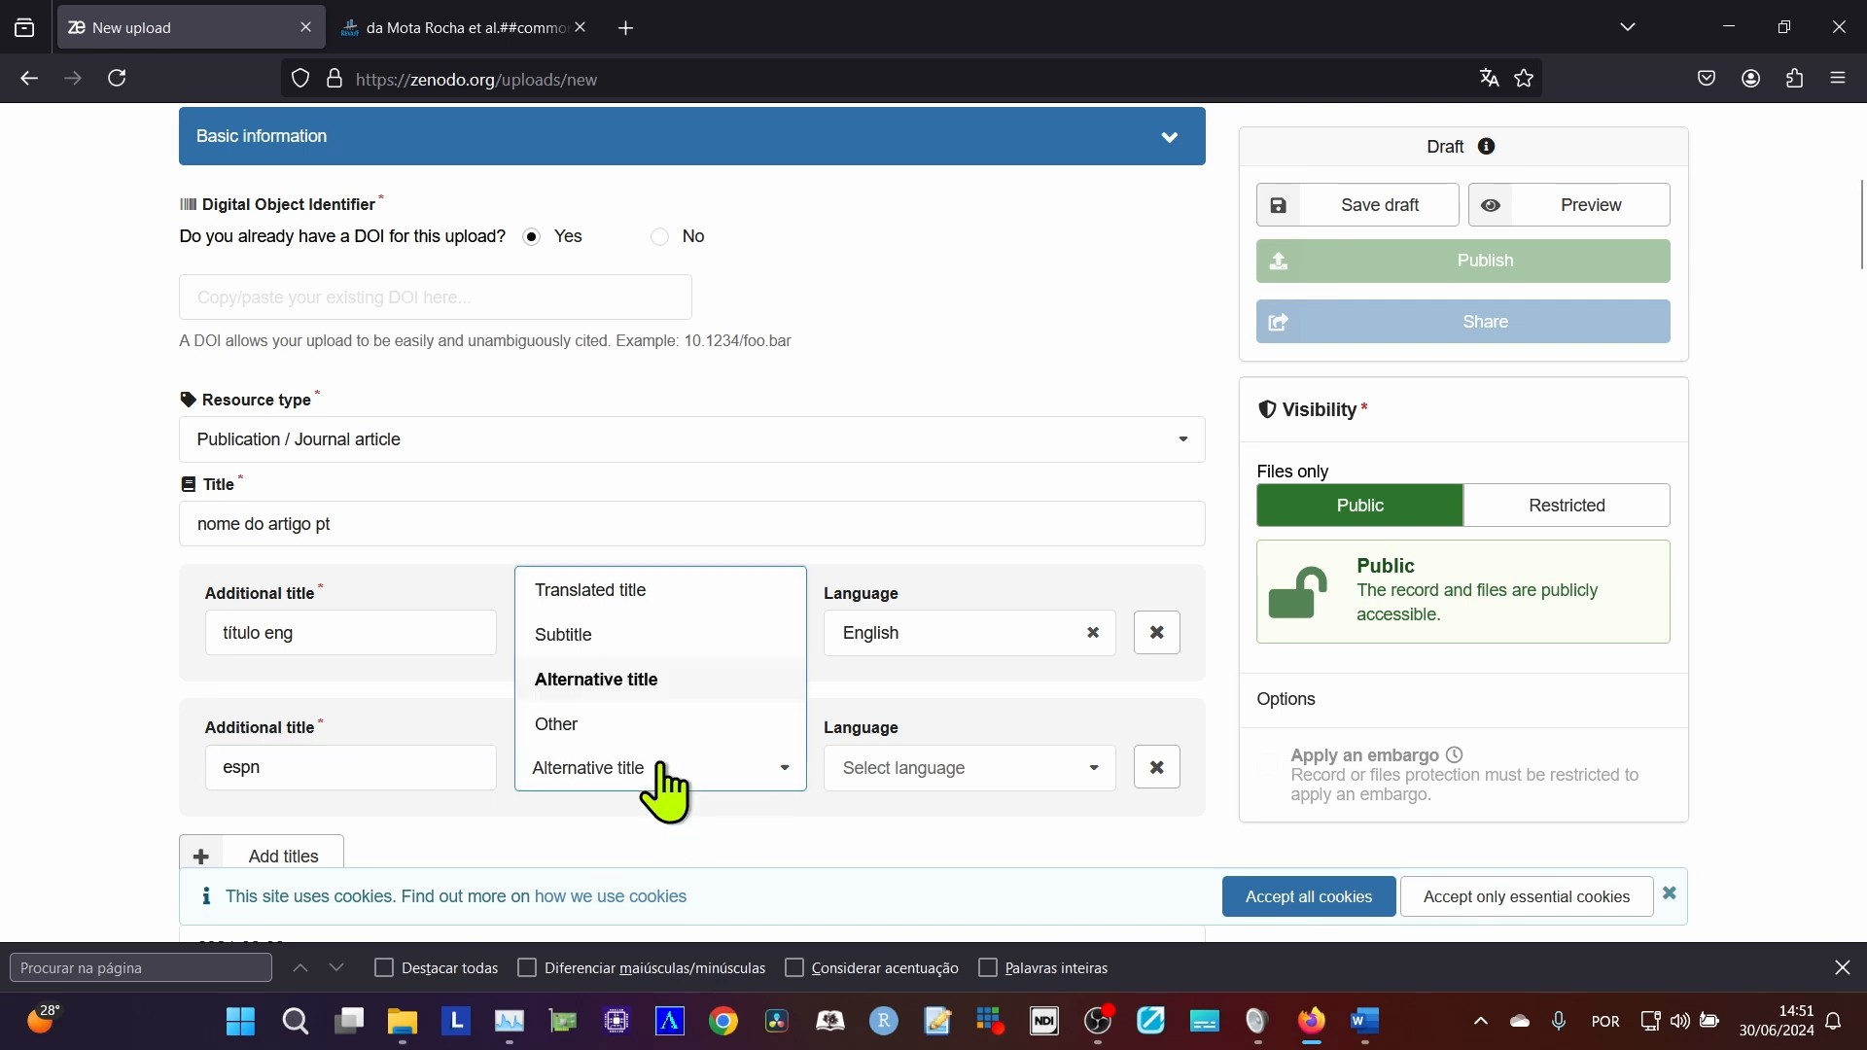
click(650, 591)
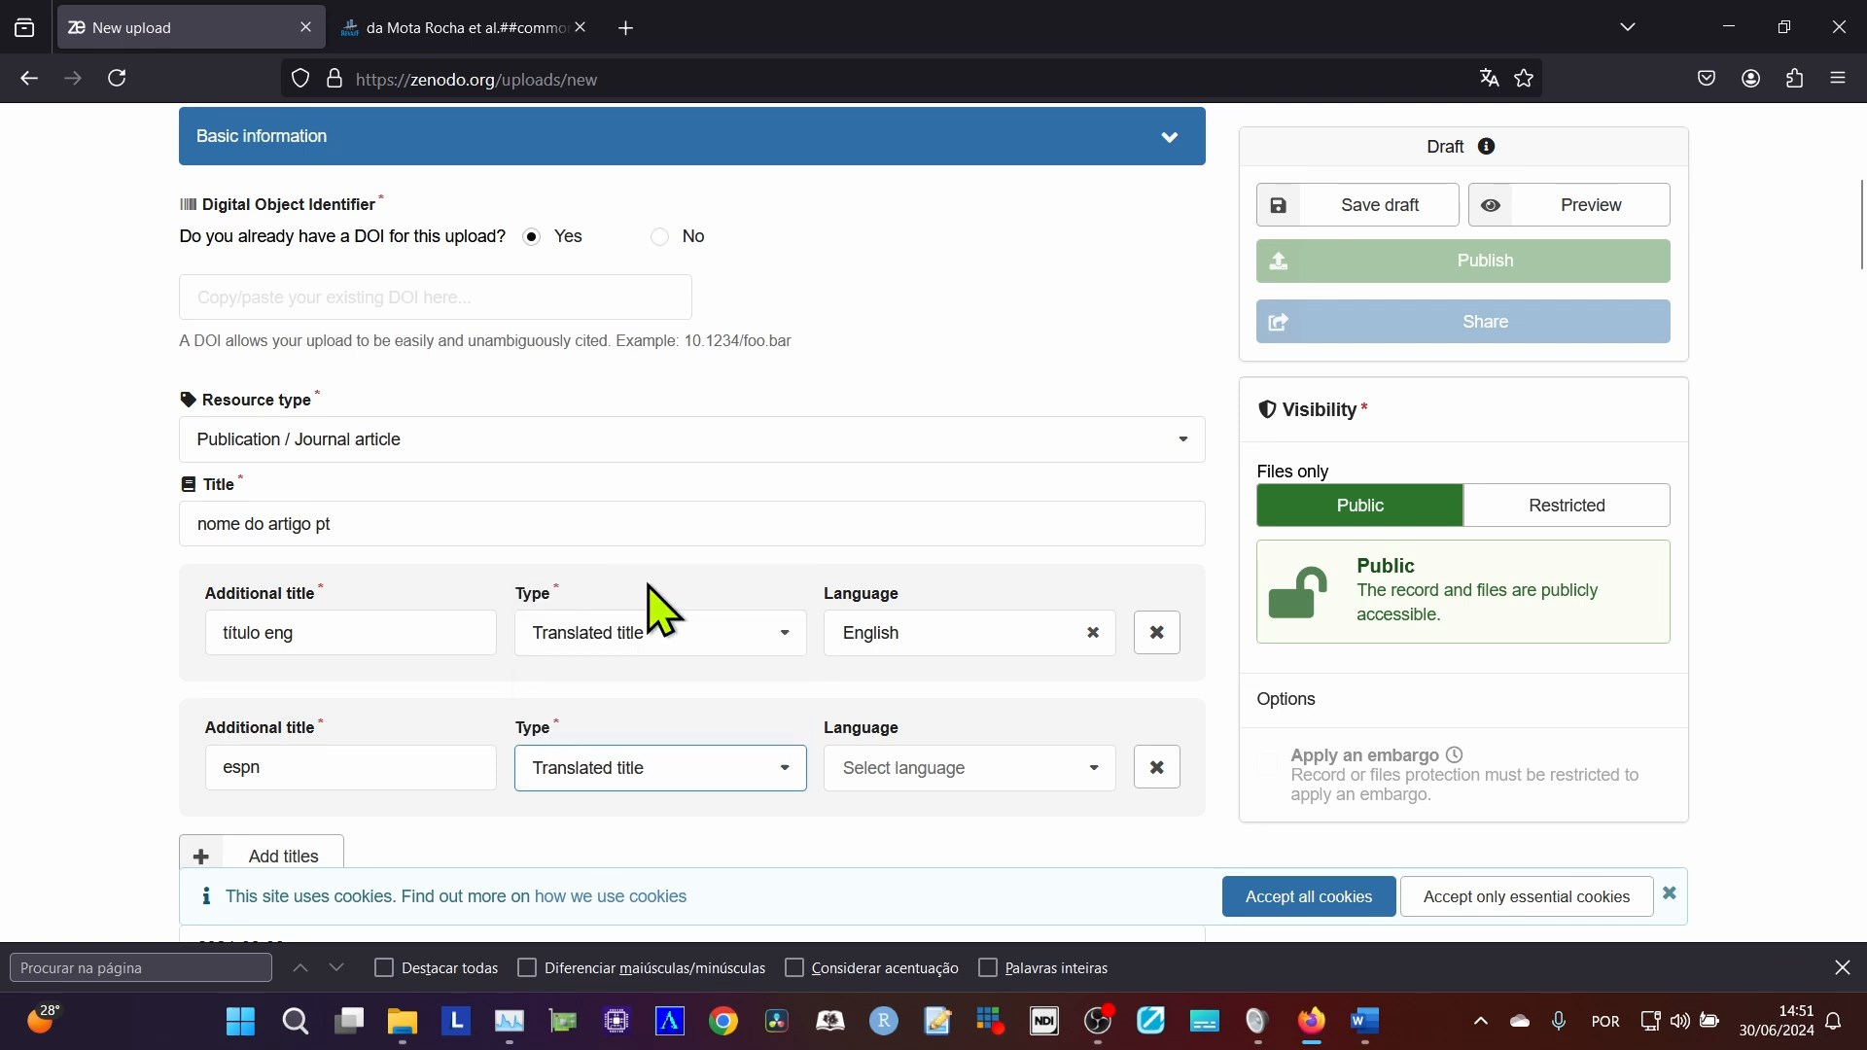
Search the languages for "sp" and set the second additional title's language to Spanish.
click(878, 765)
text(sp)
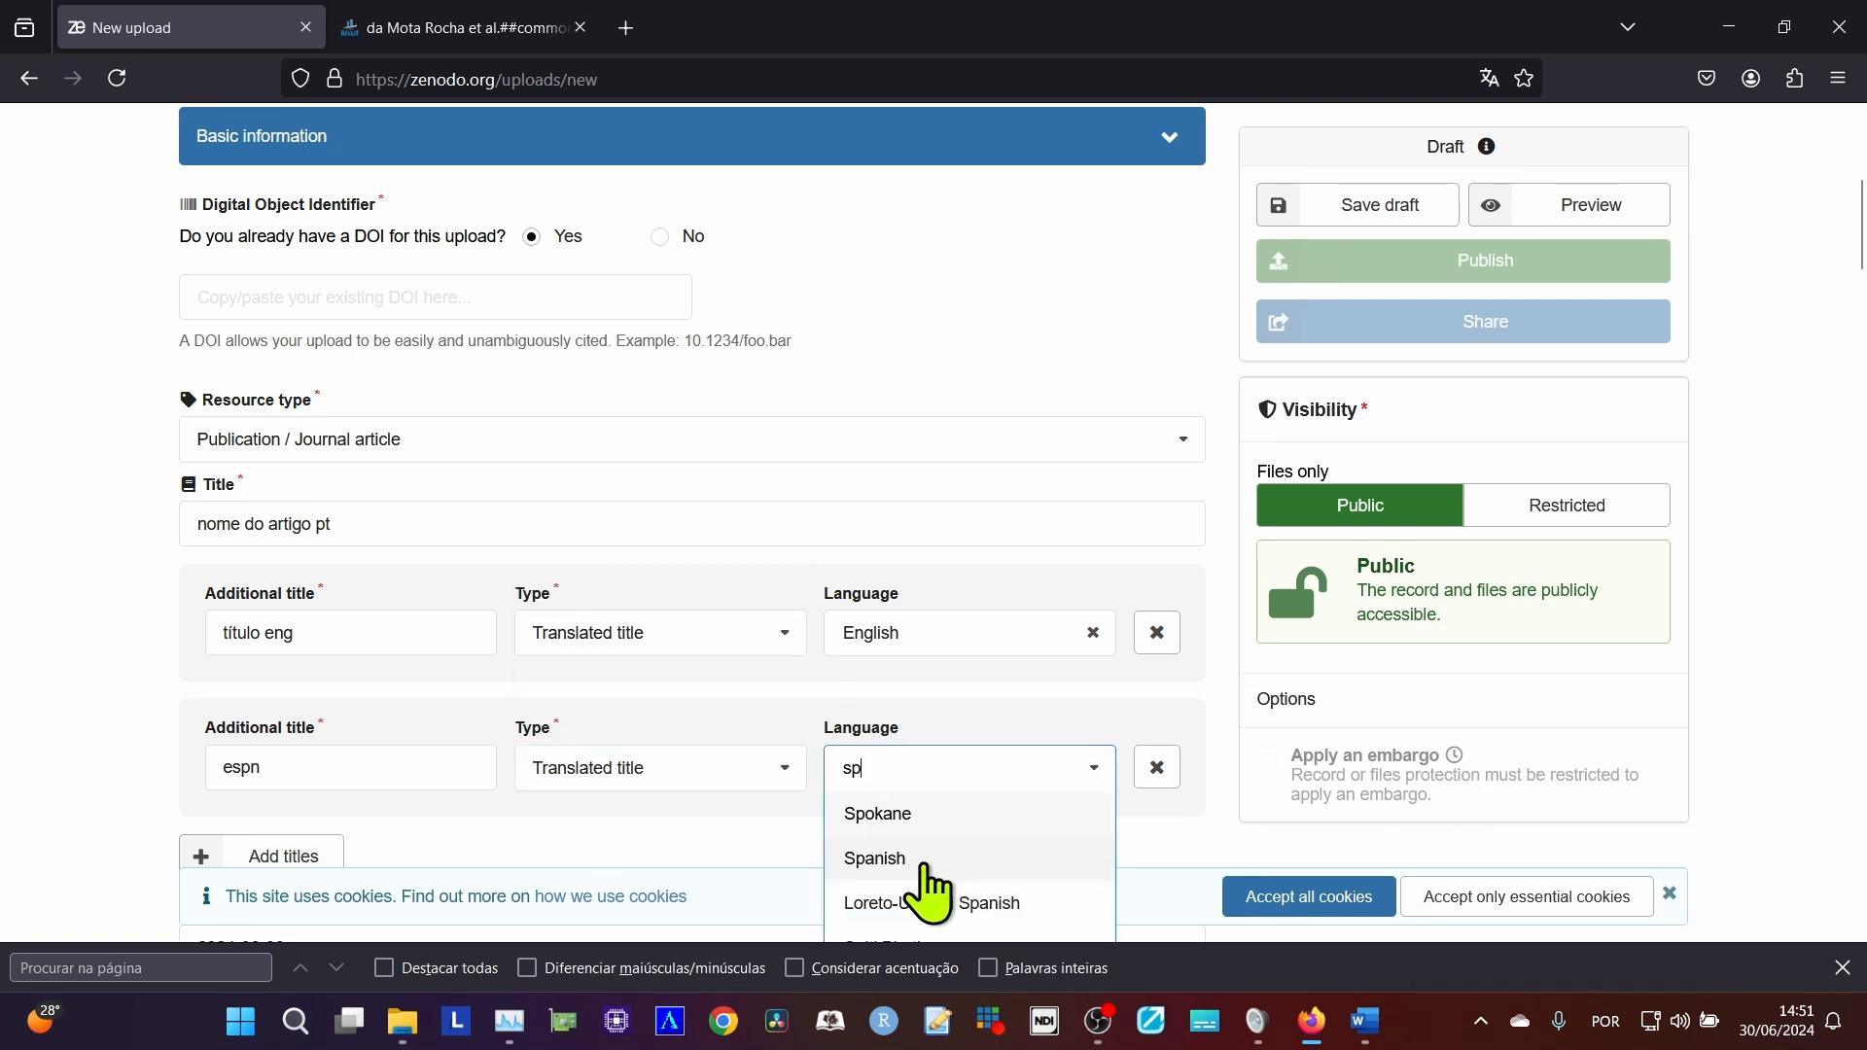
click(927, 861)
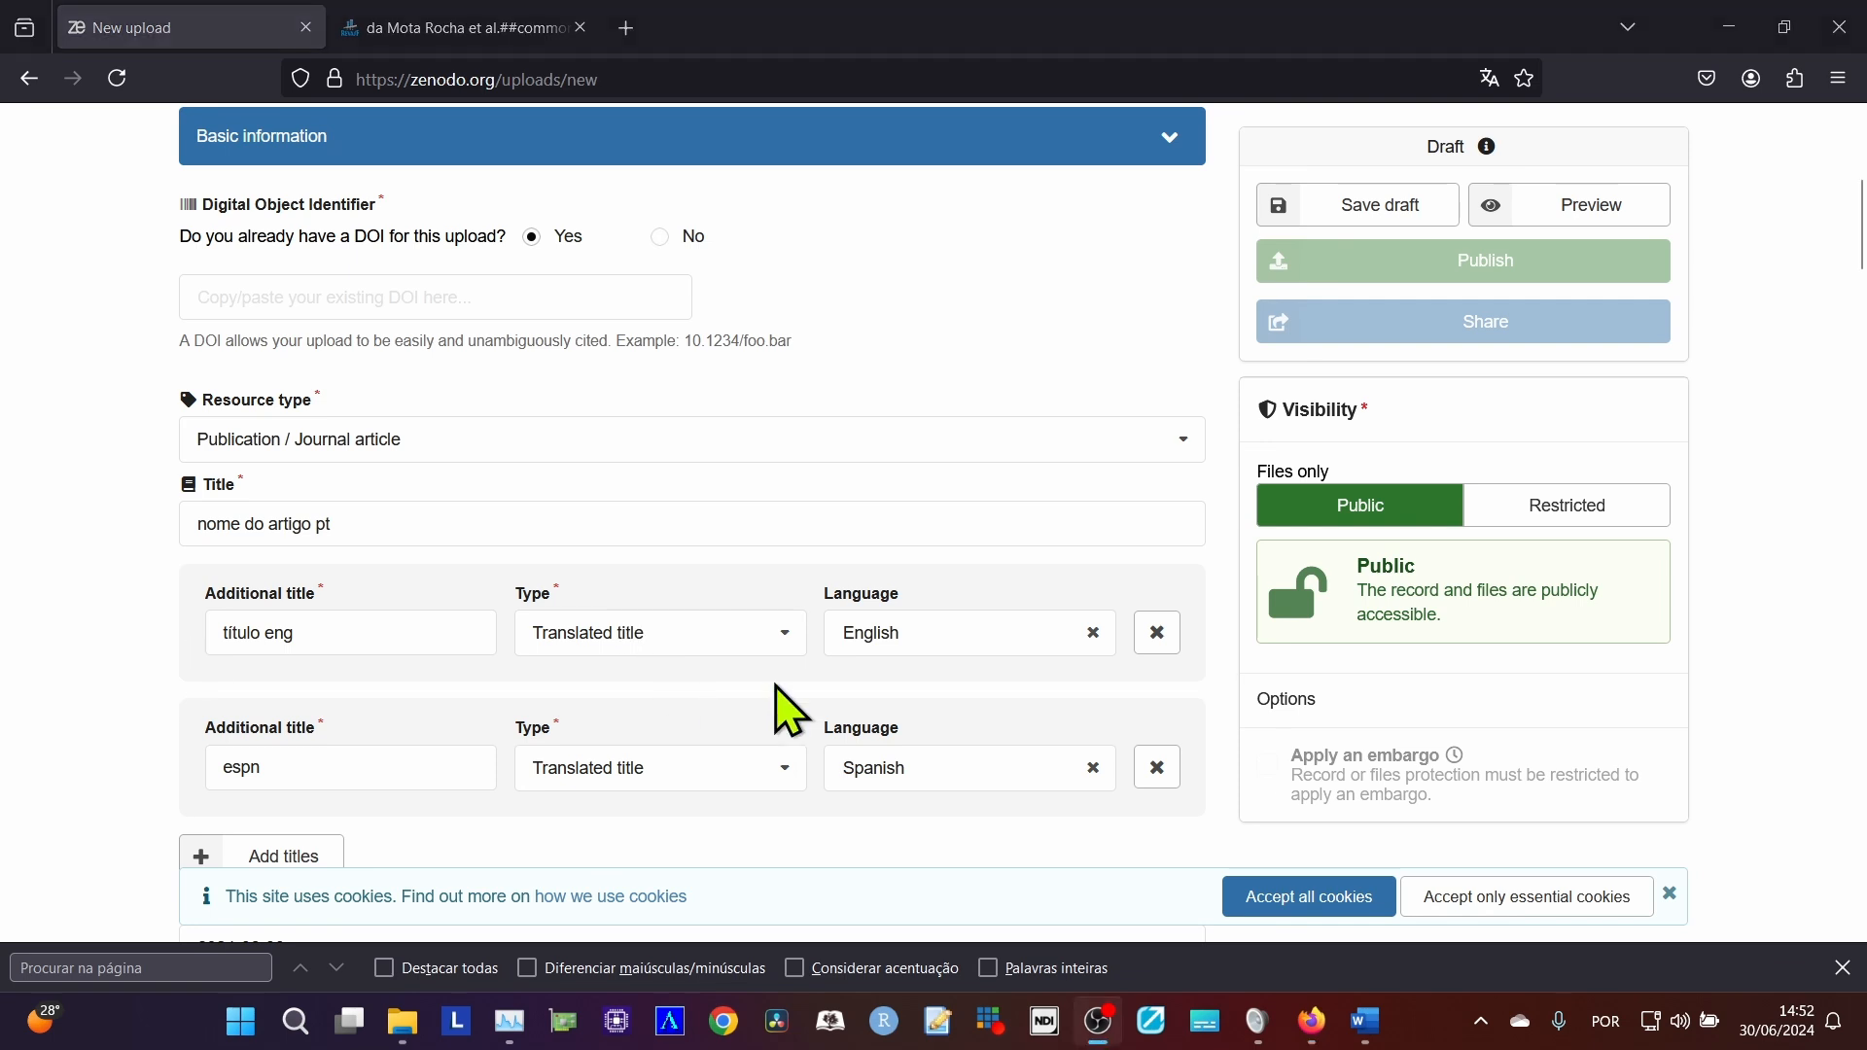
Check the Zenodo publication date against the issue and publication date in the journal site's Edição section for the article.
scroll(783, 710, down, 4)
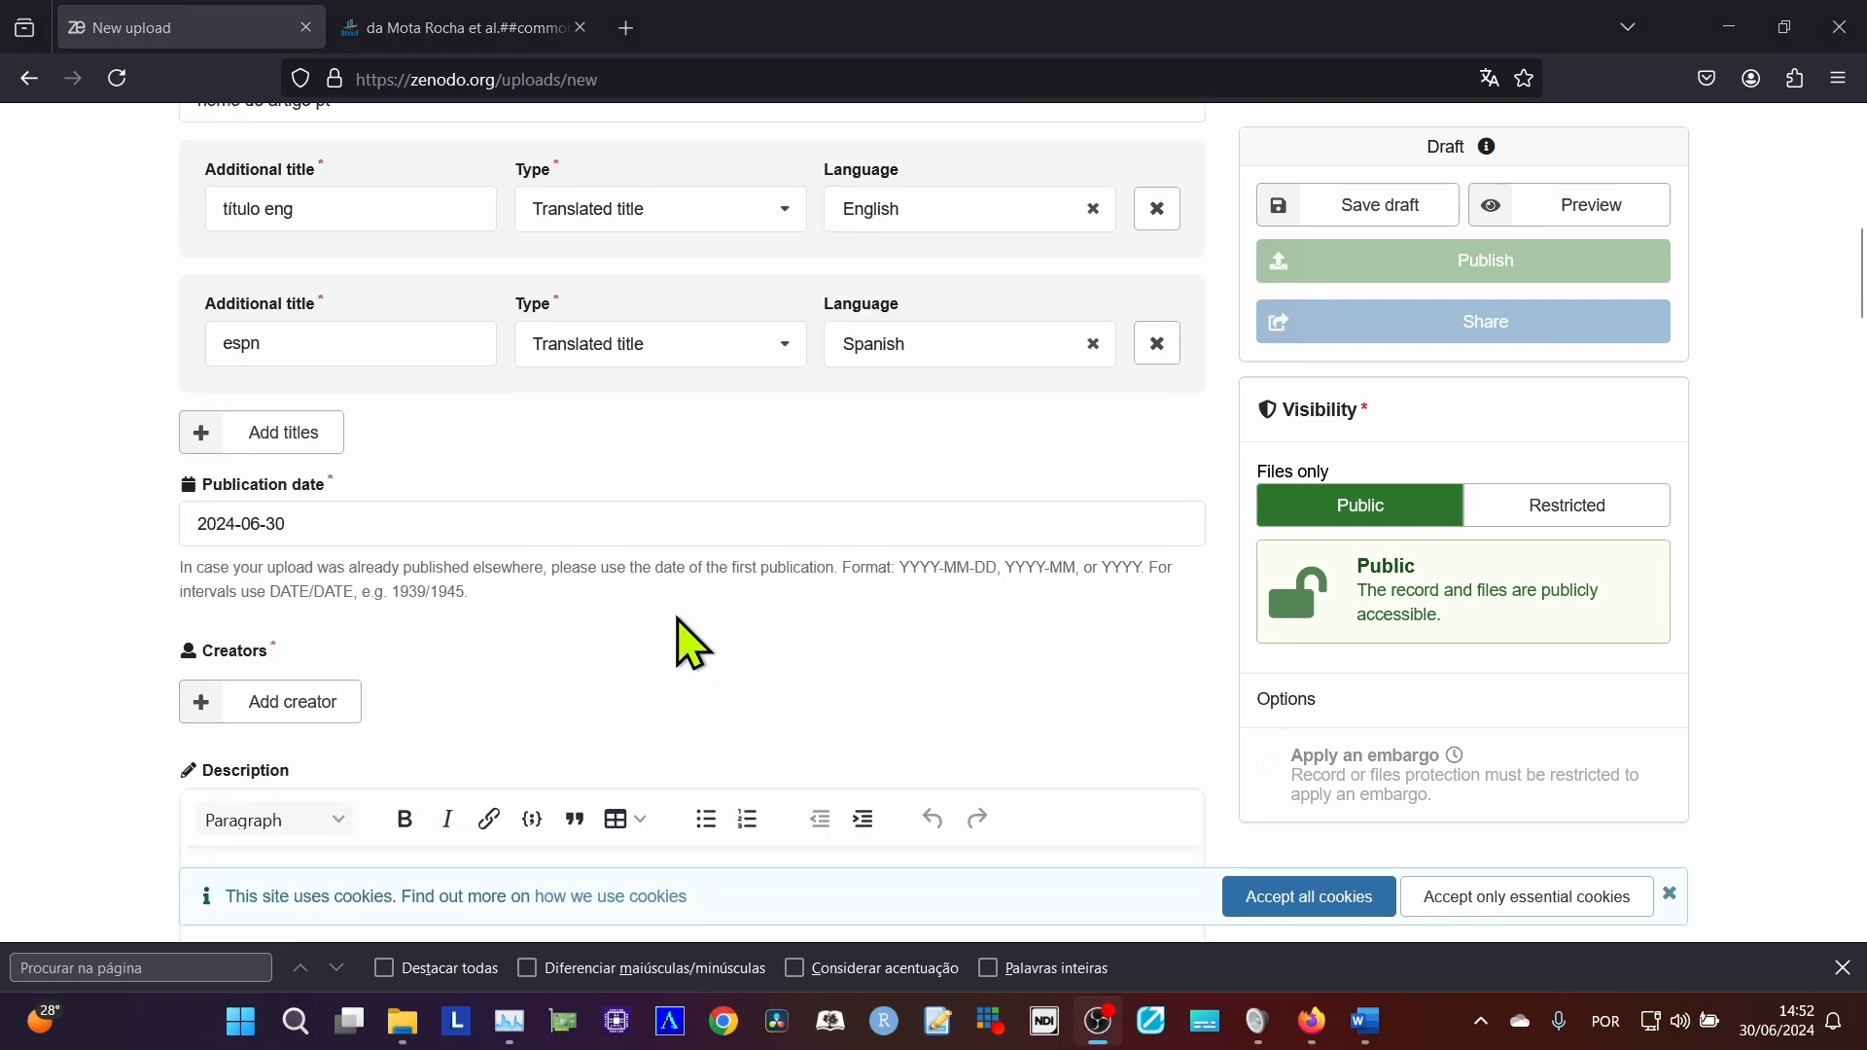
click(333, 528)
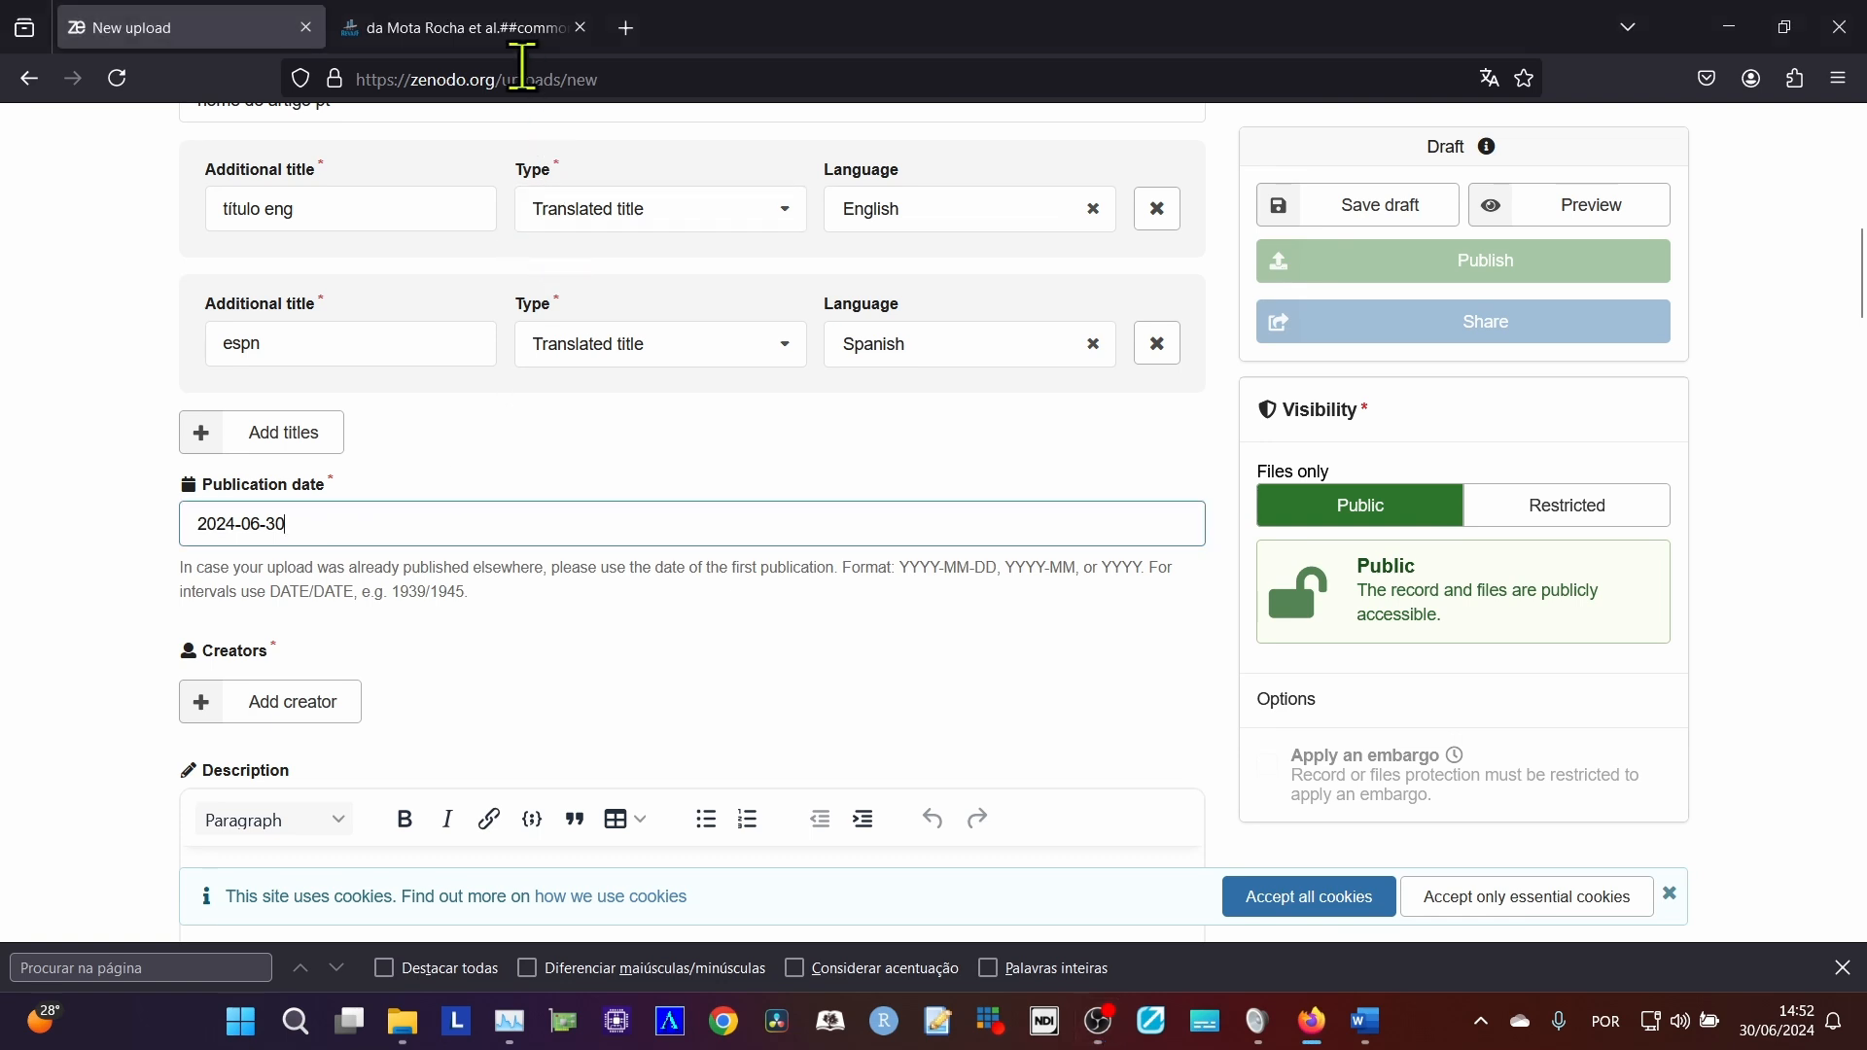
click(516, 39)
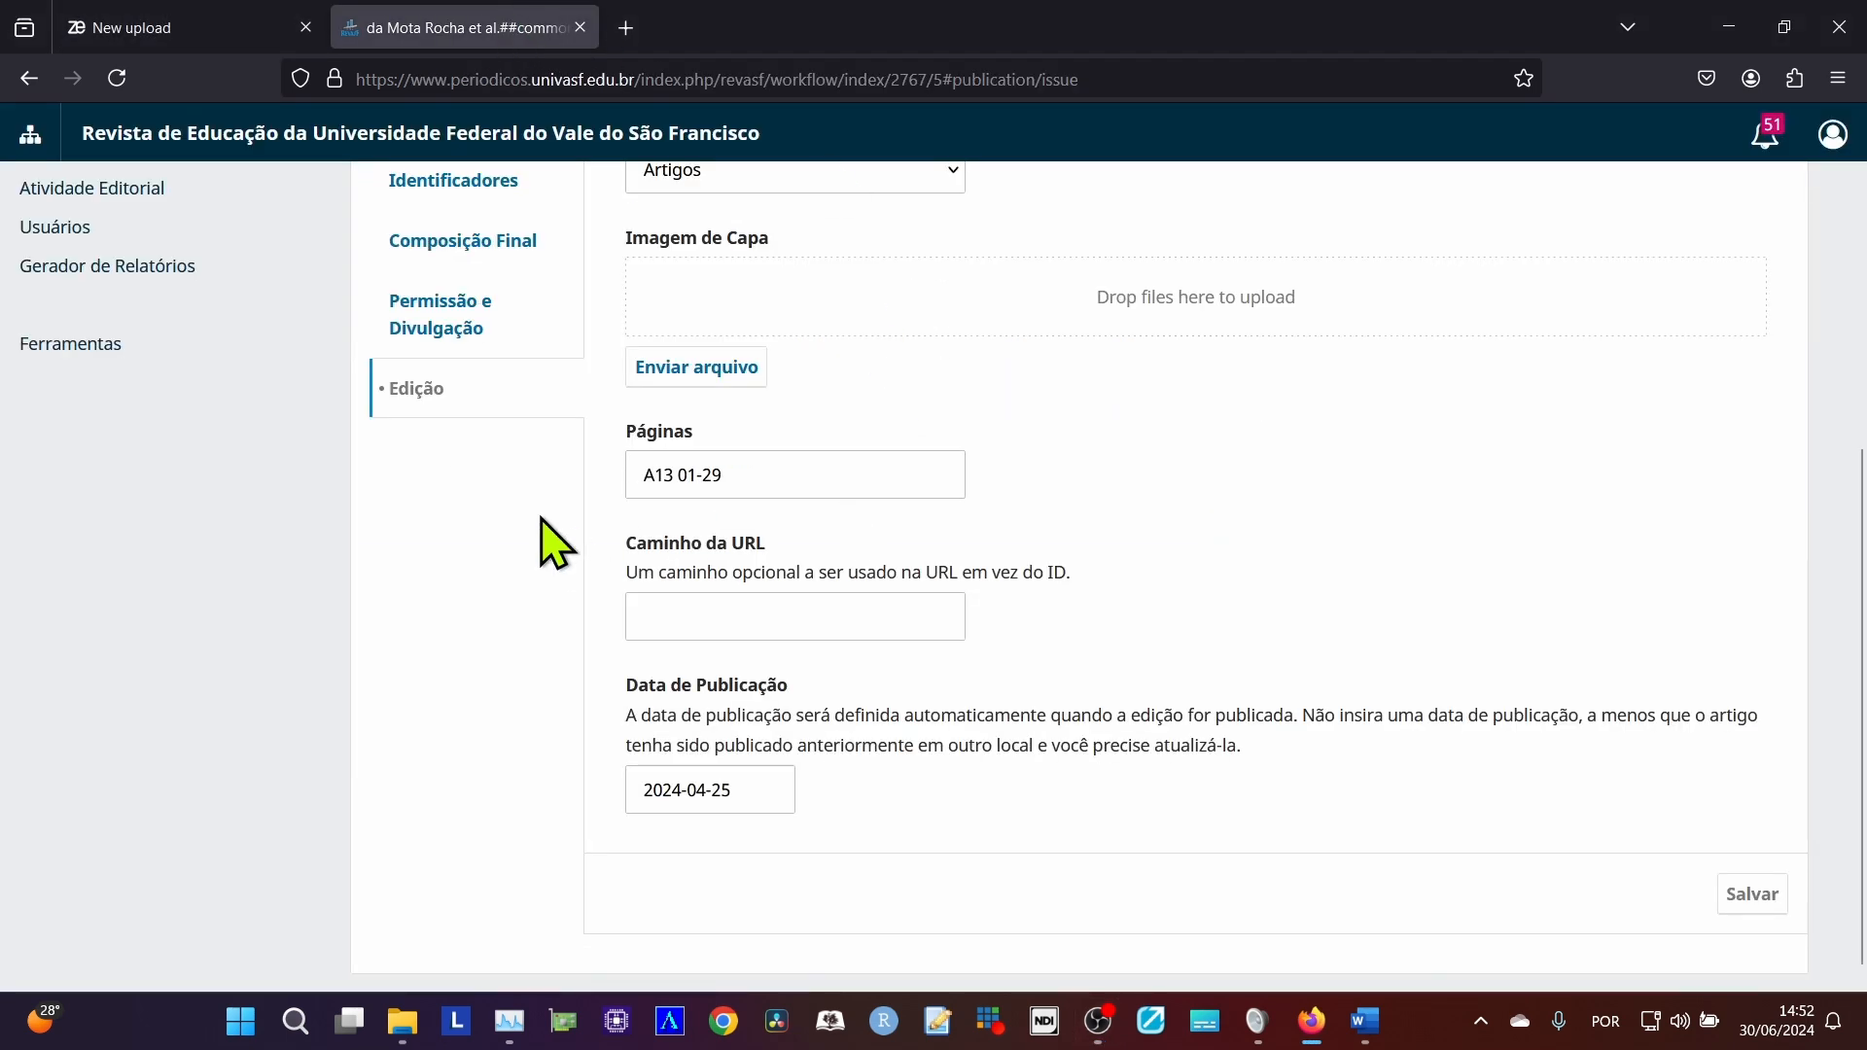
scroll(554, 544, up, 3)
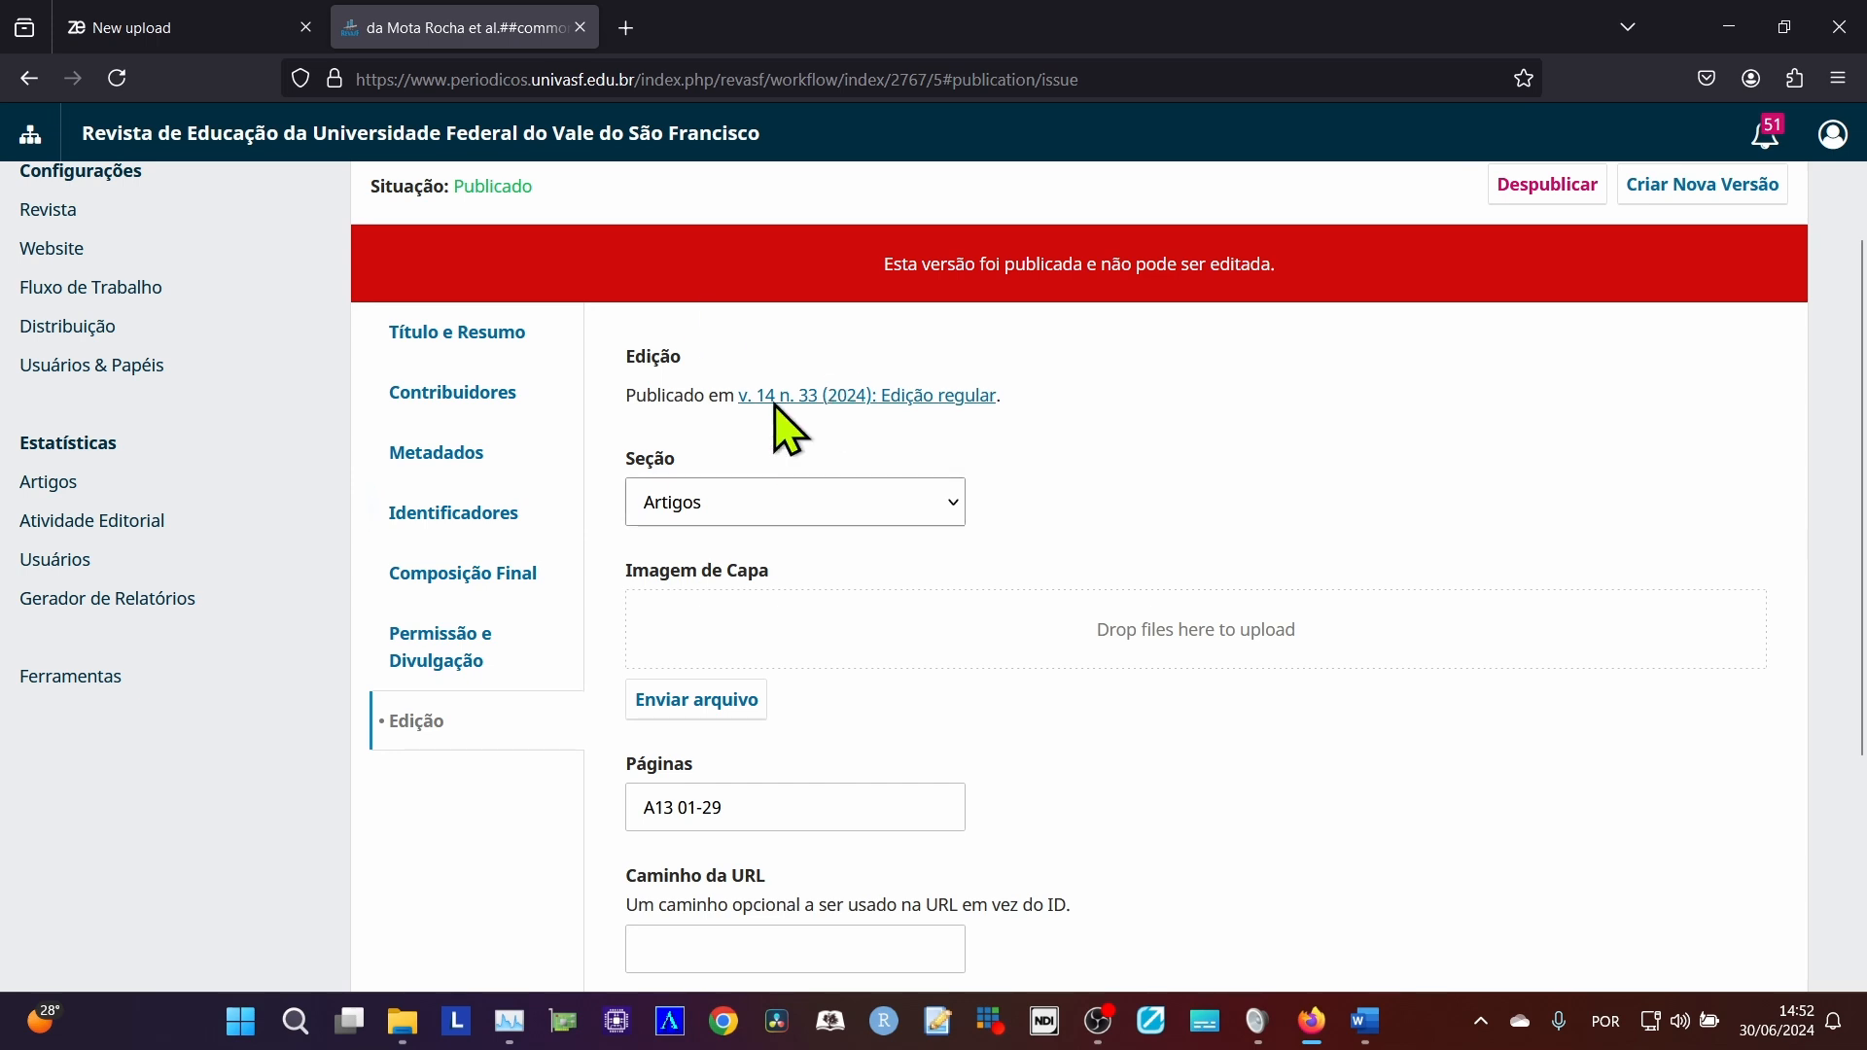
scroll(685, 533, up, 1)
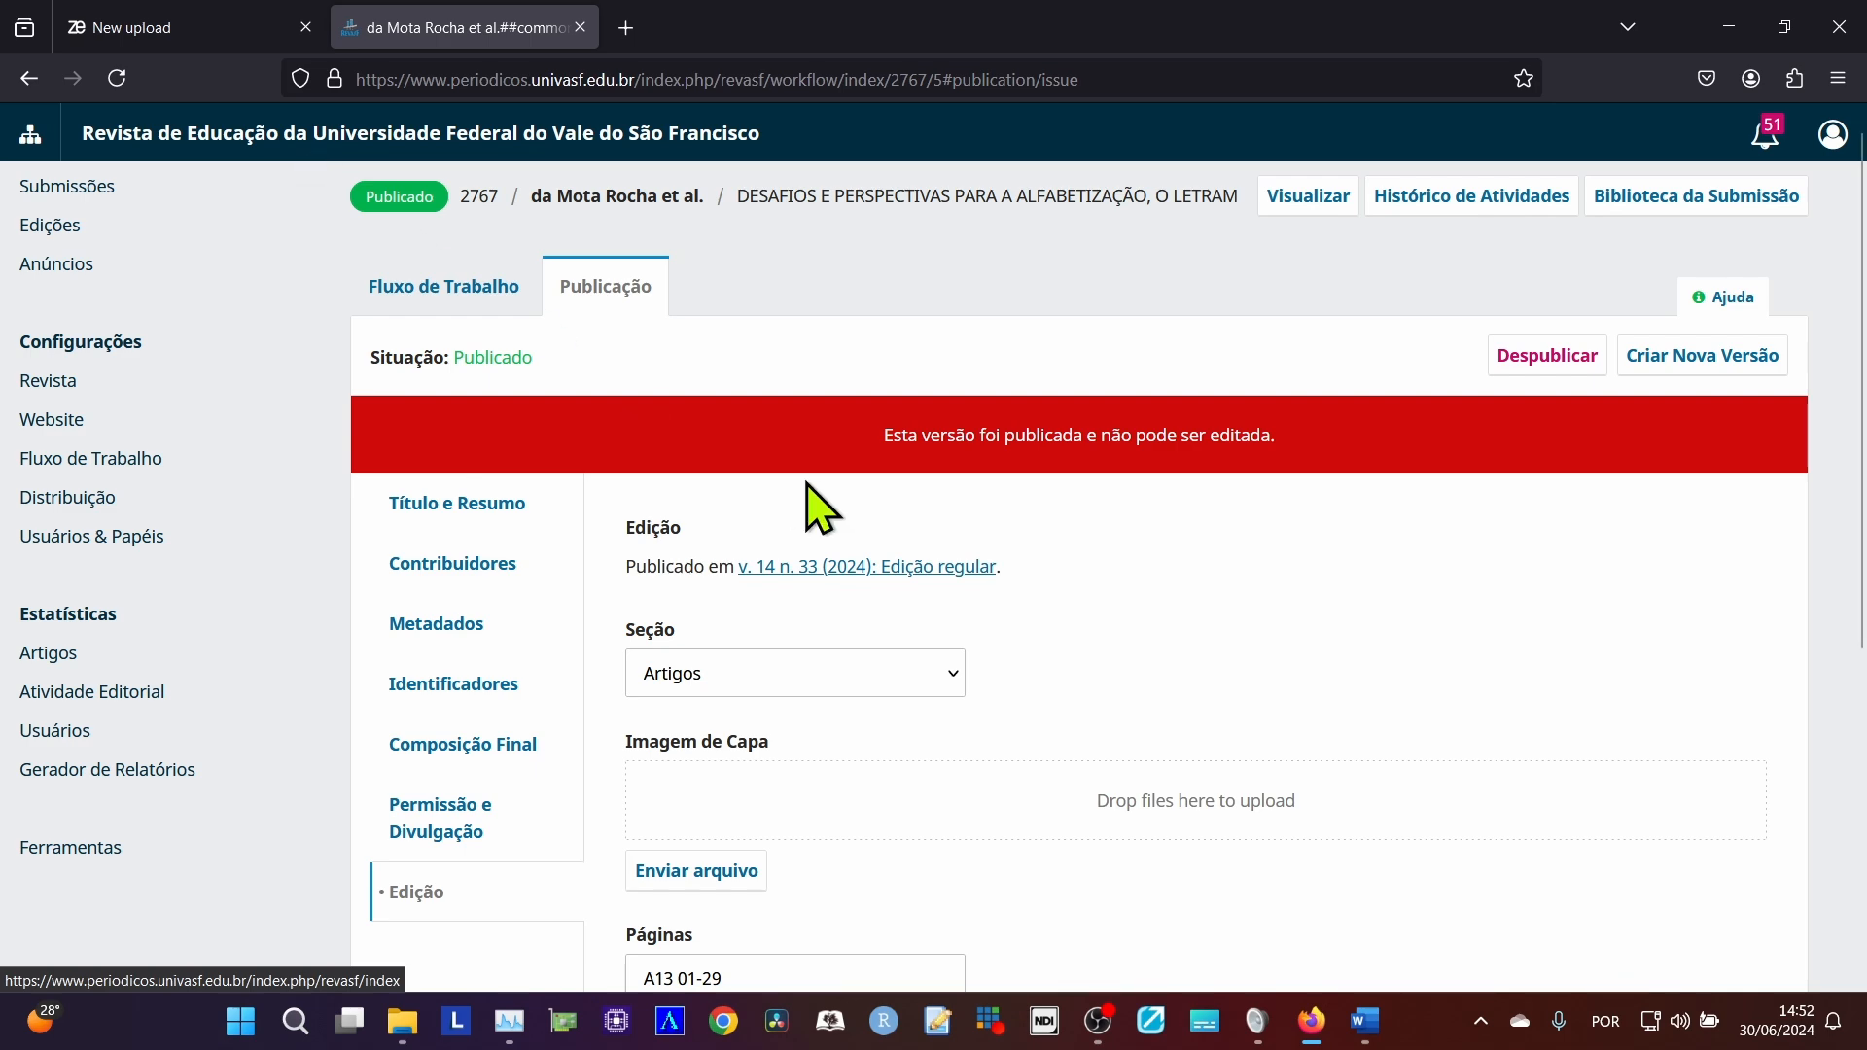
scroll(821, 494, down, 2)
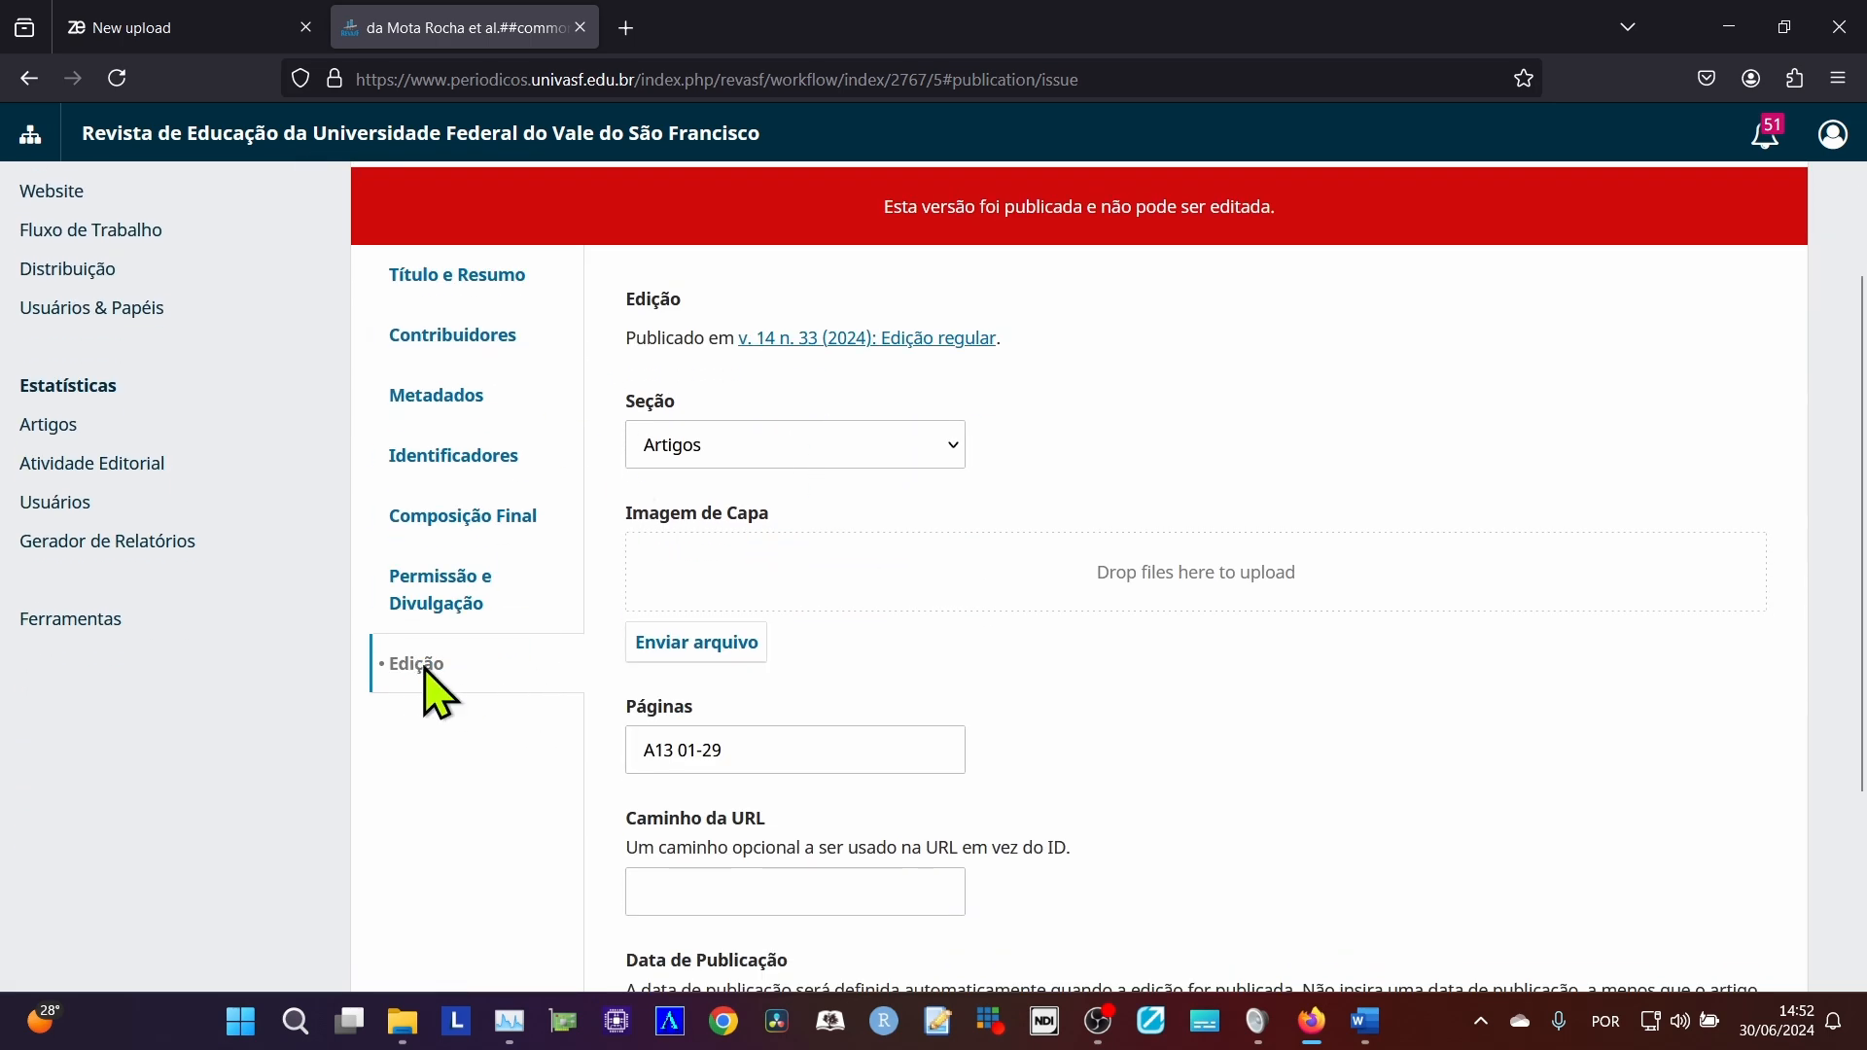
scroll(683, 725, up, 2)
scroll(693, 749, down, 2)
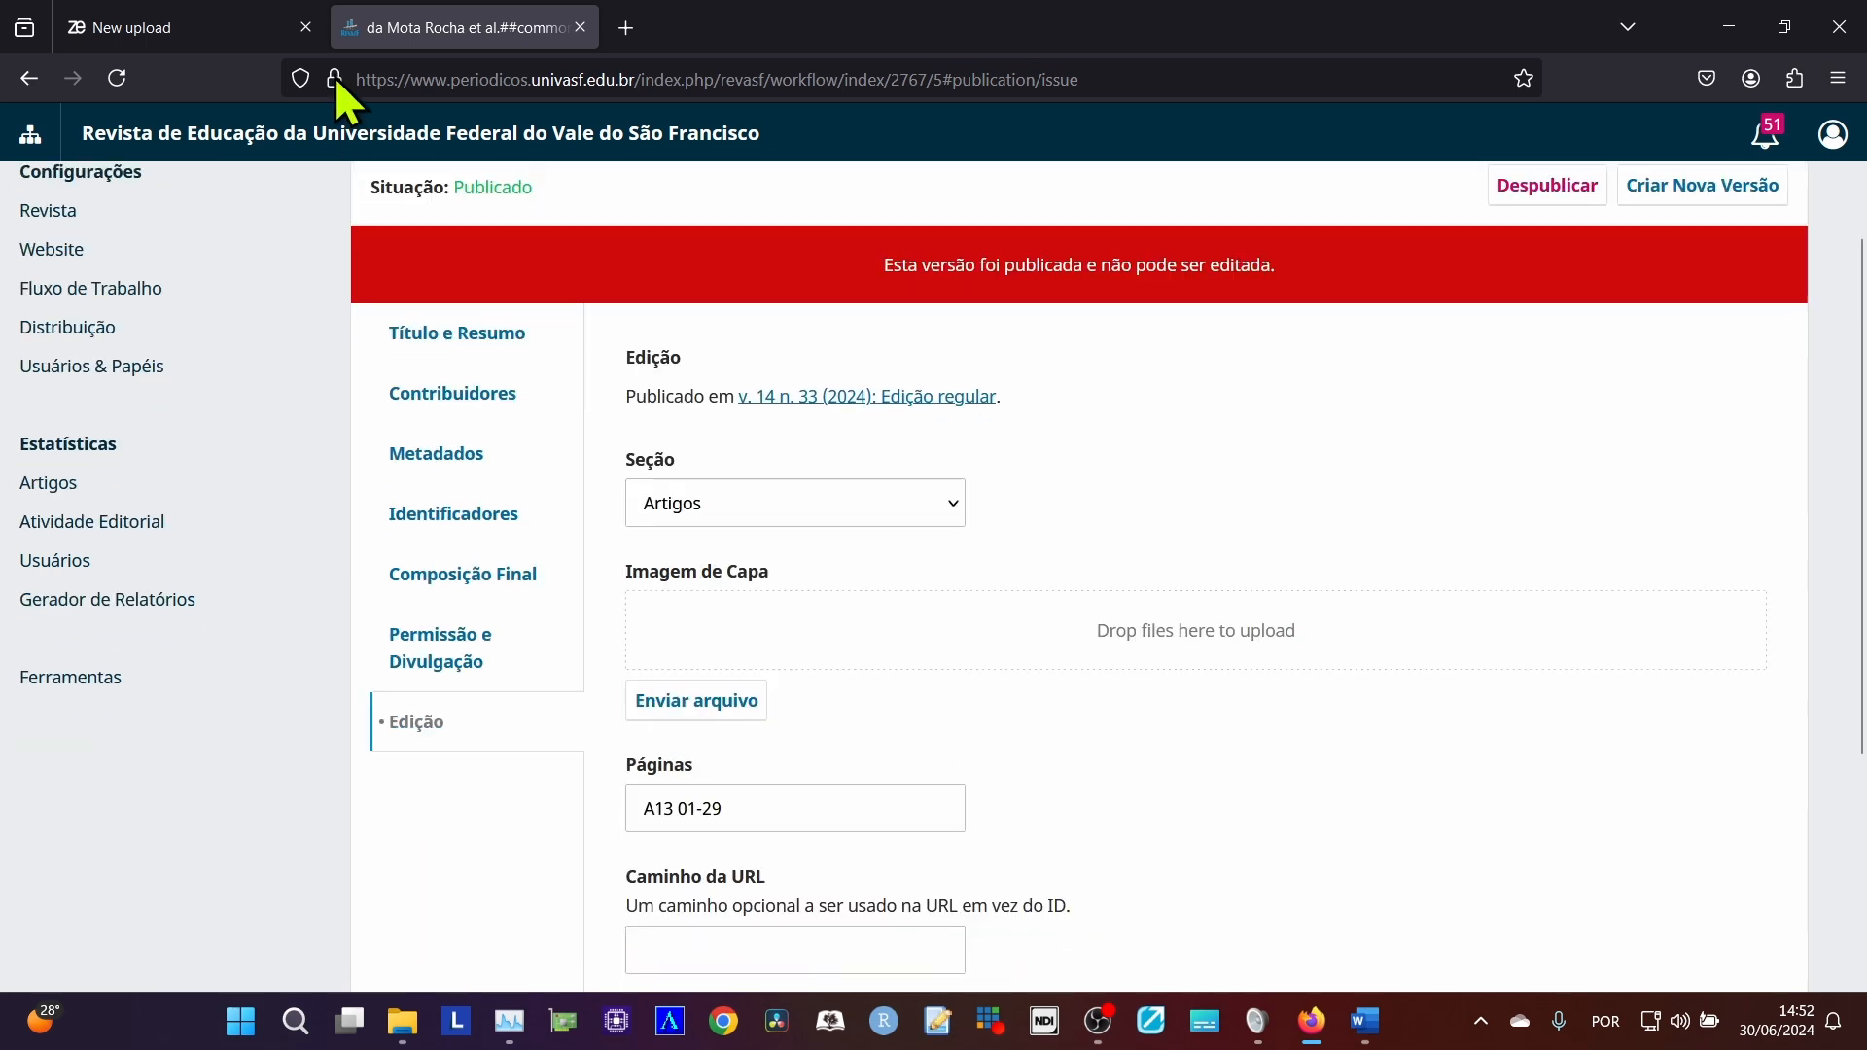
scroll(650, 636, up, 2)
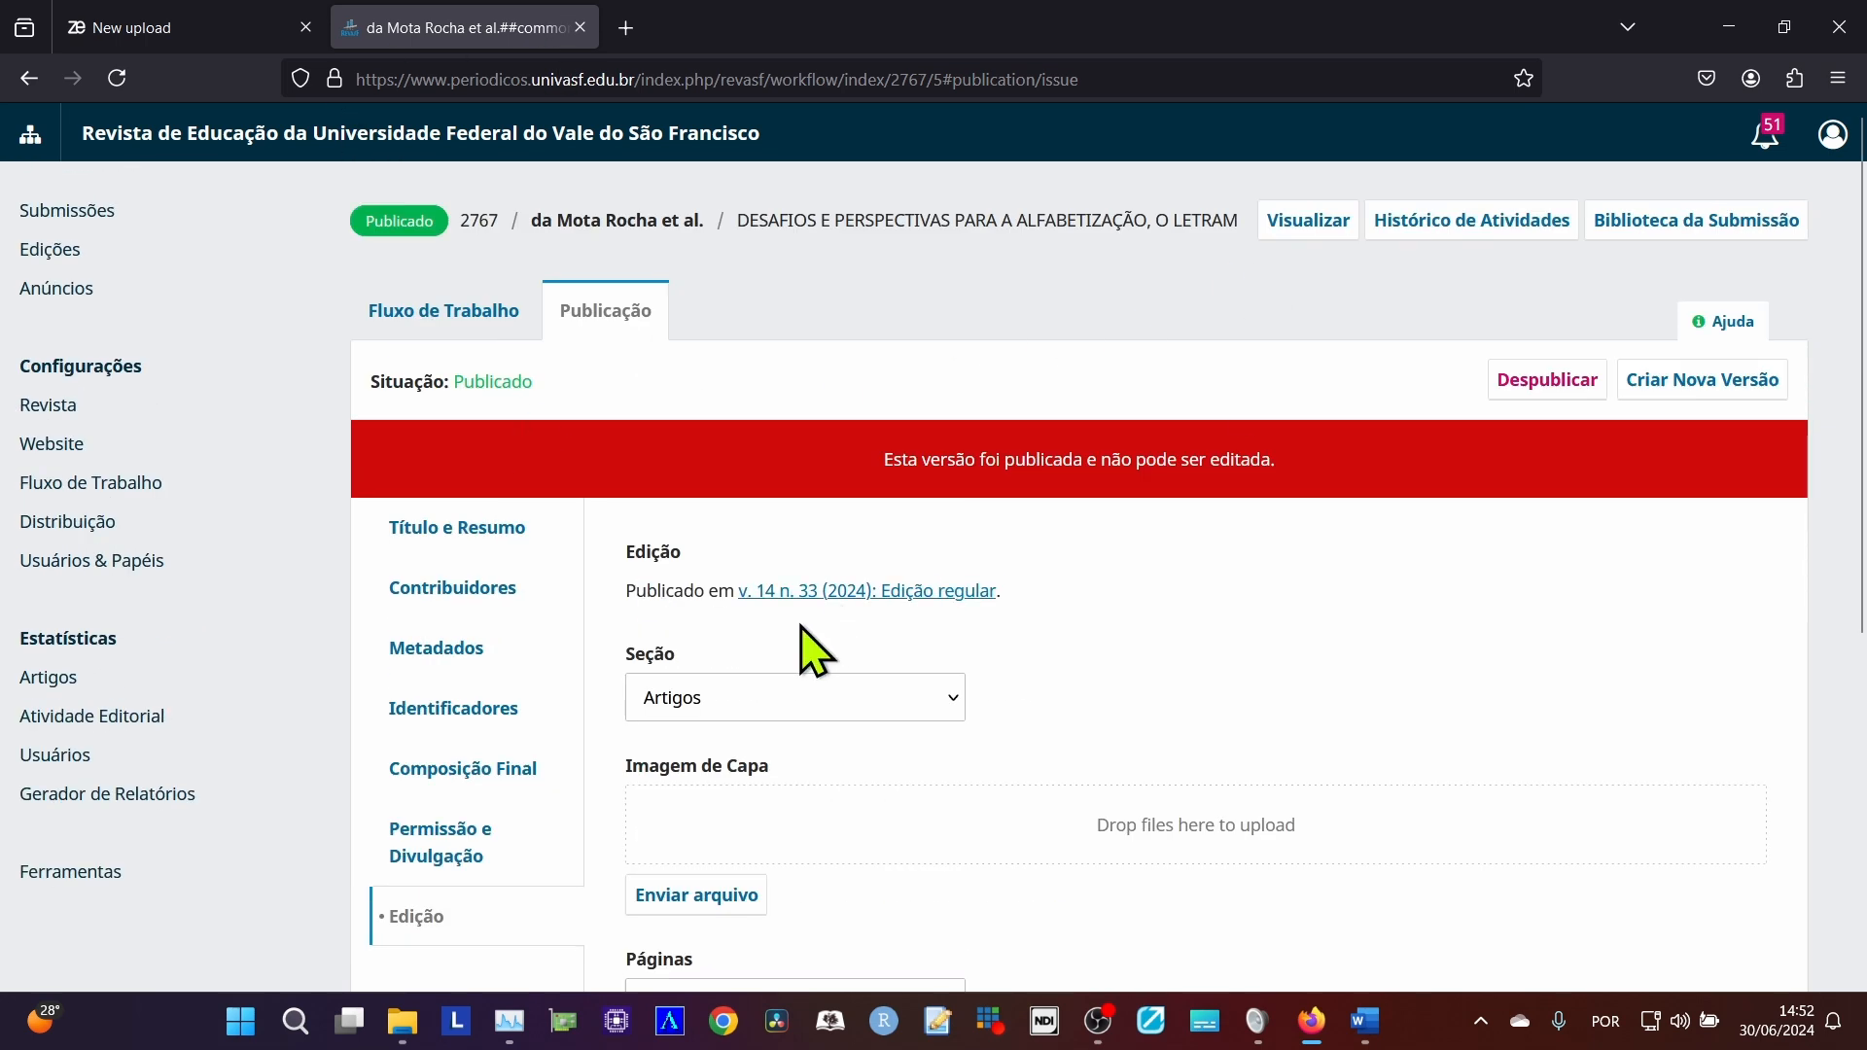
scroll(805, 654, down, 2)
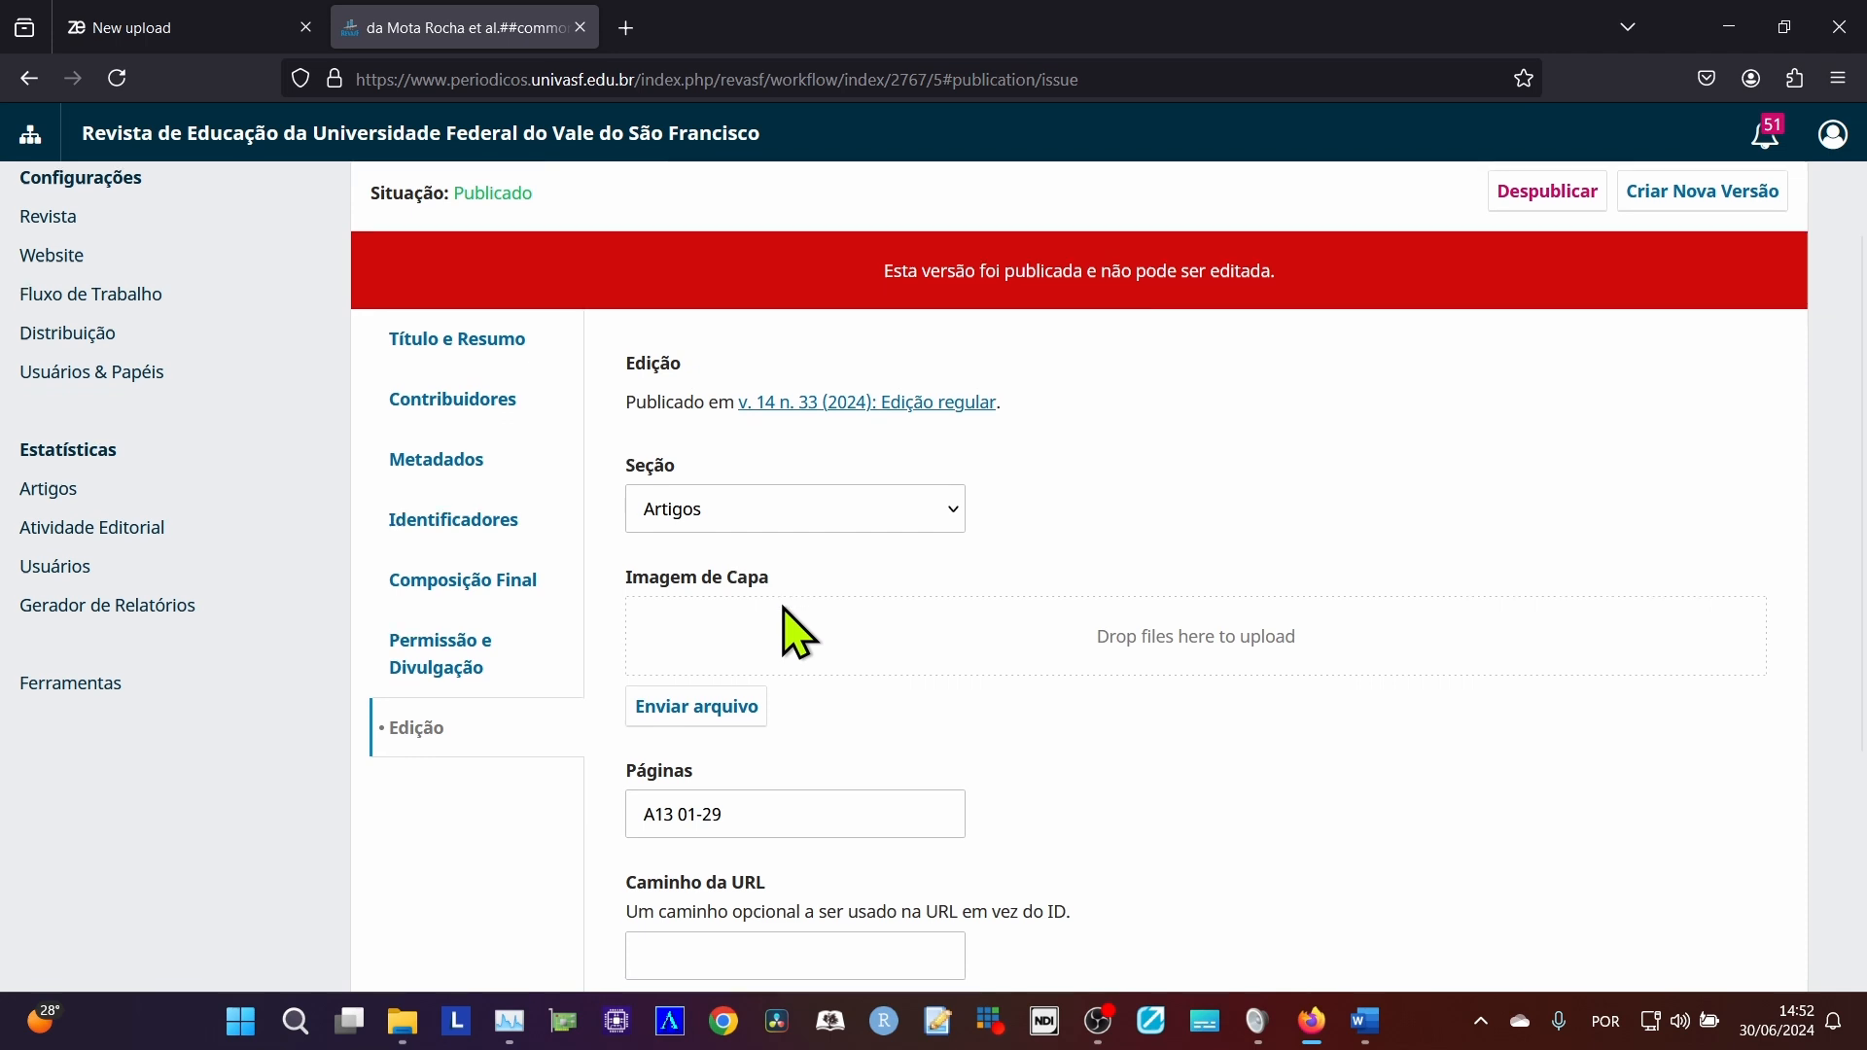
scroll(788, 633, down, 4)
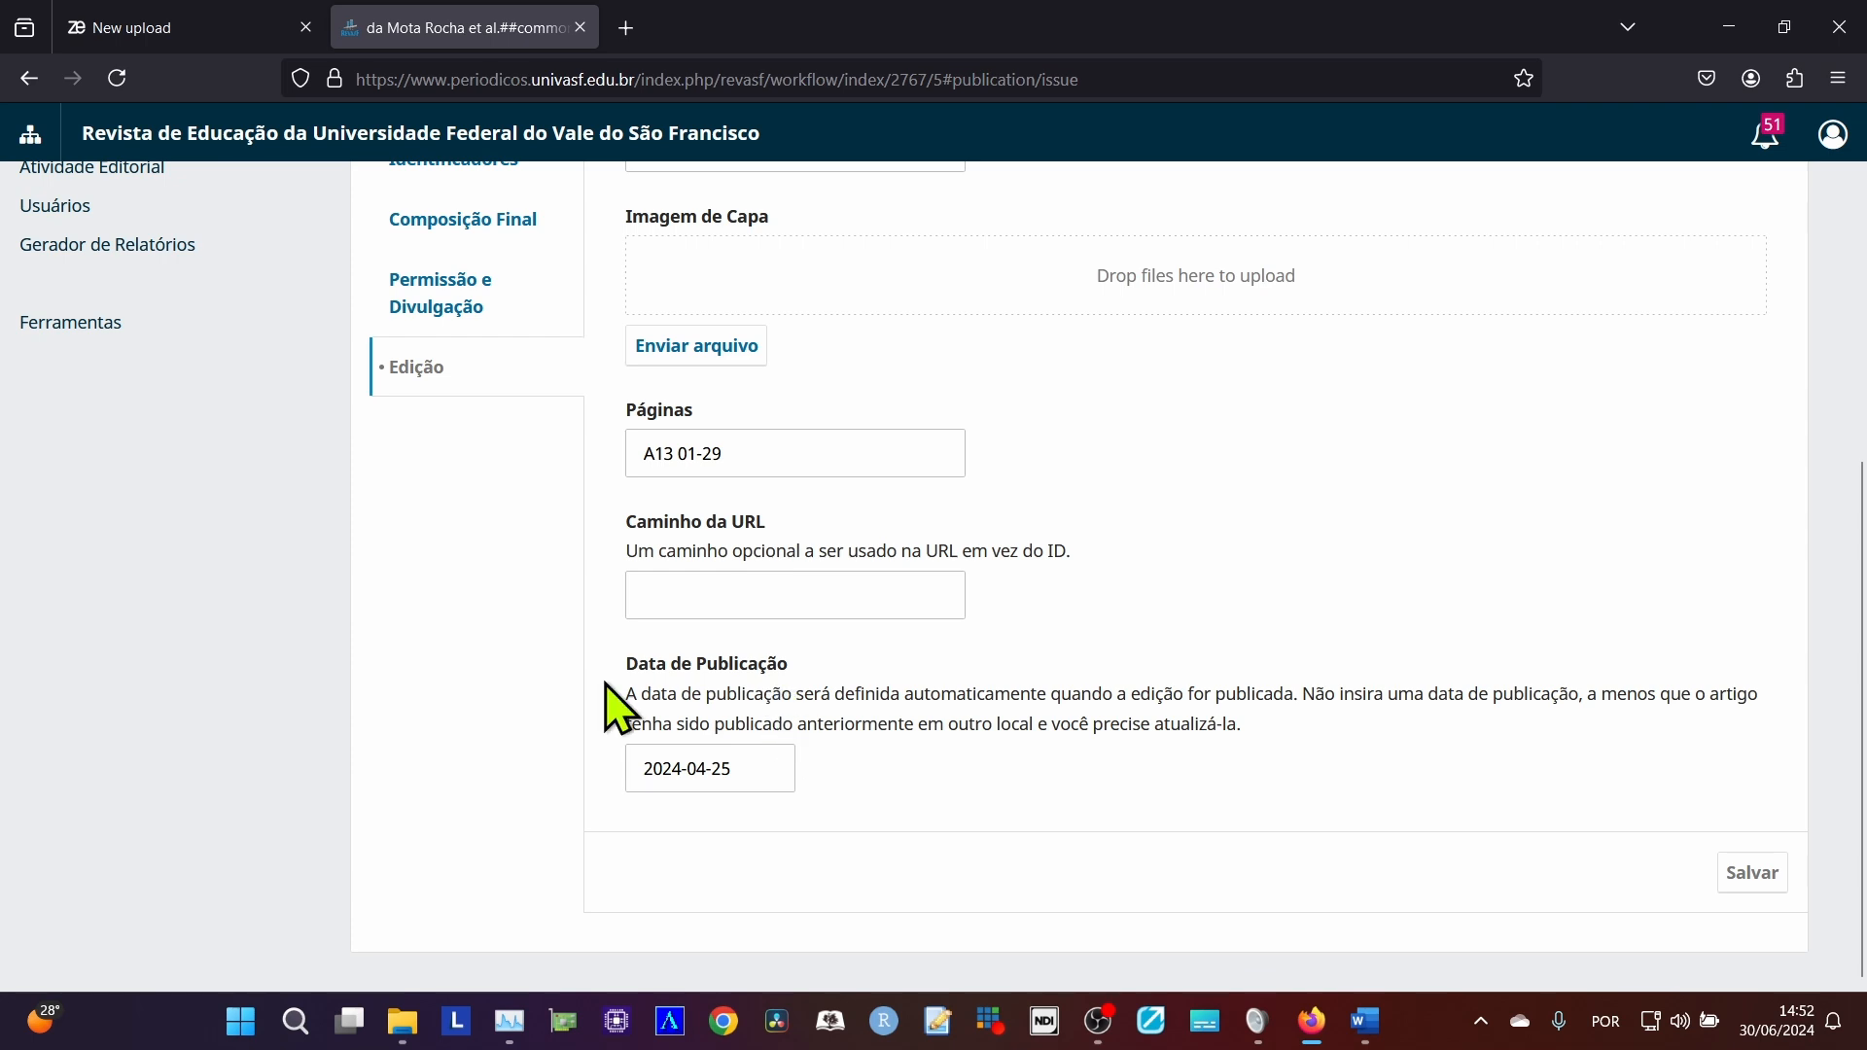
click(755, 770)
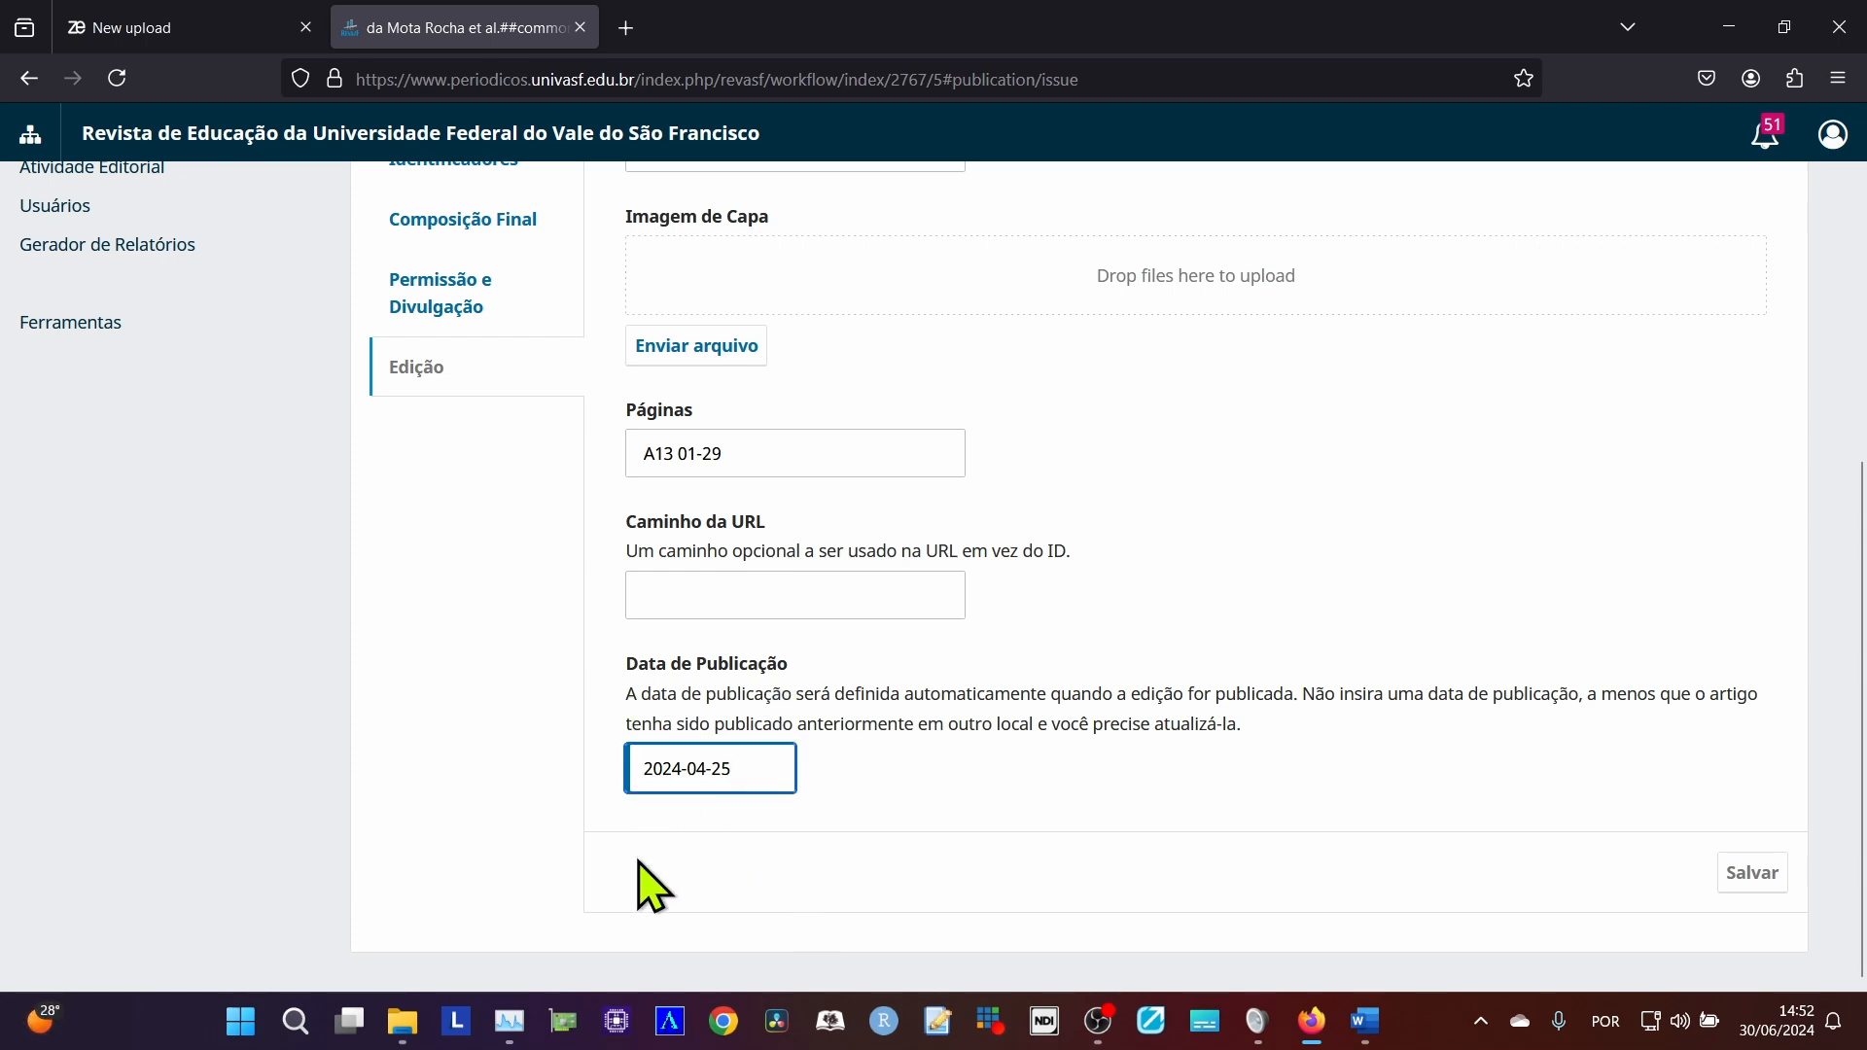
scroll(681, 681, up, 3)
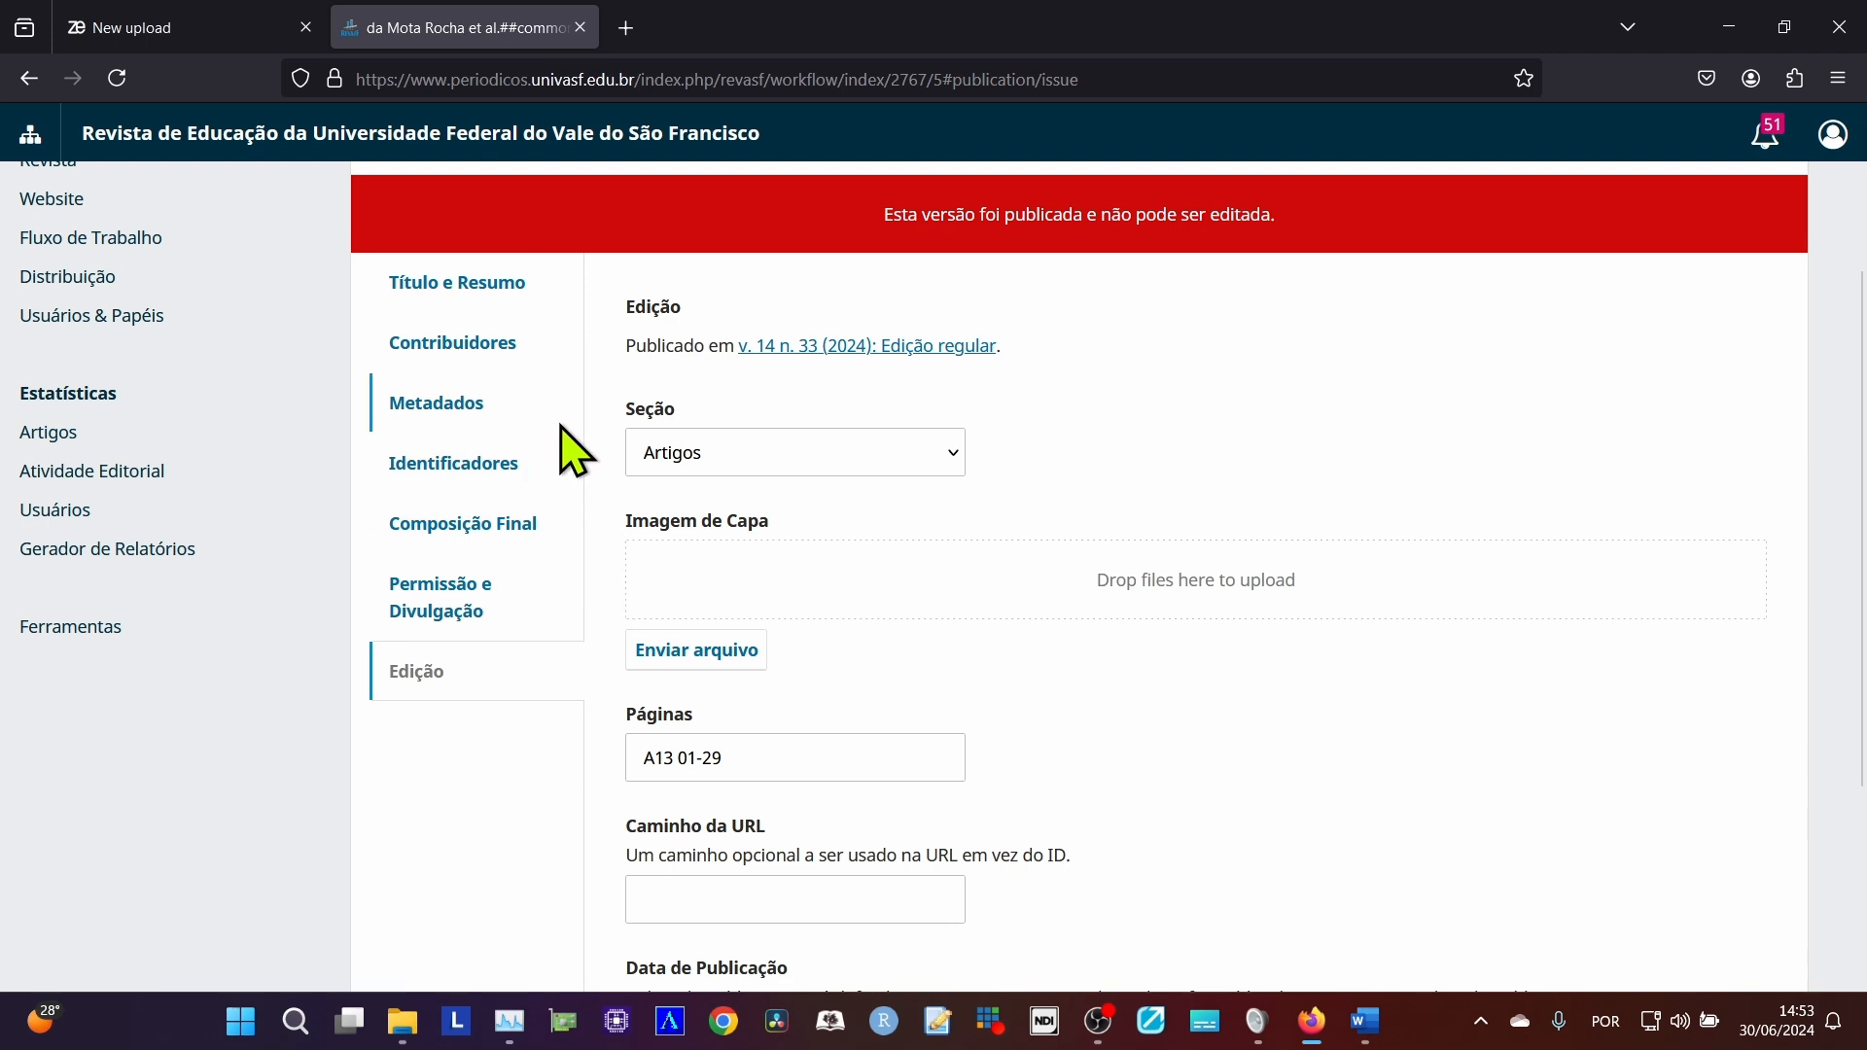
click(185, 26)
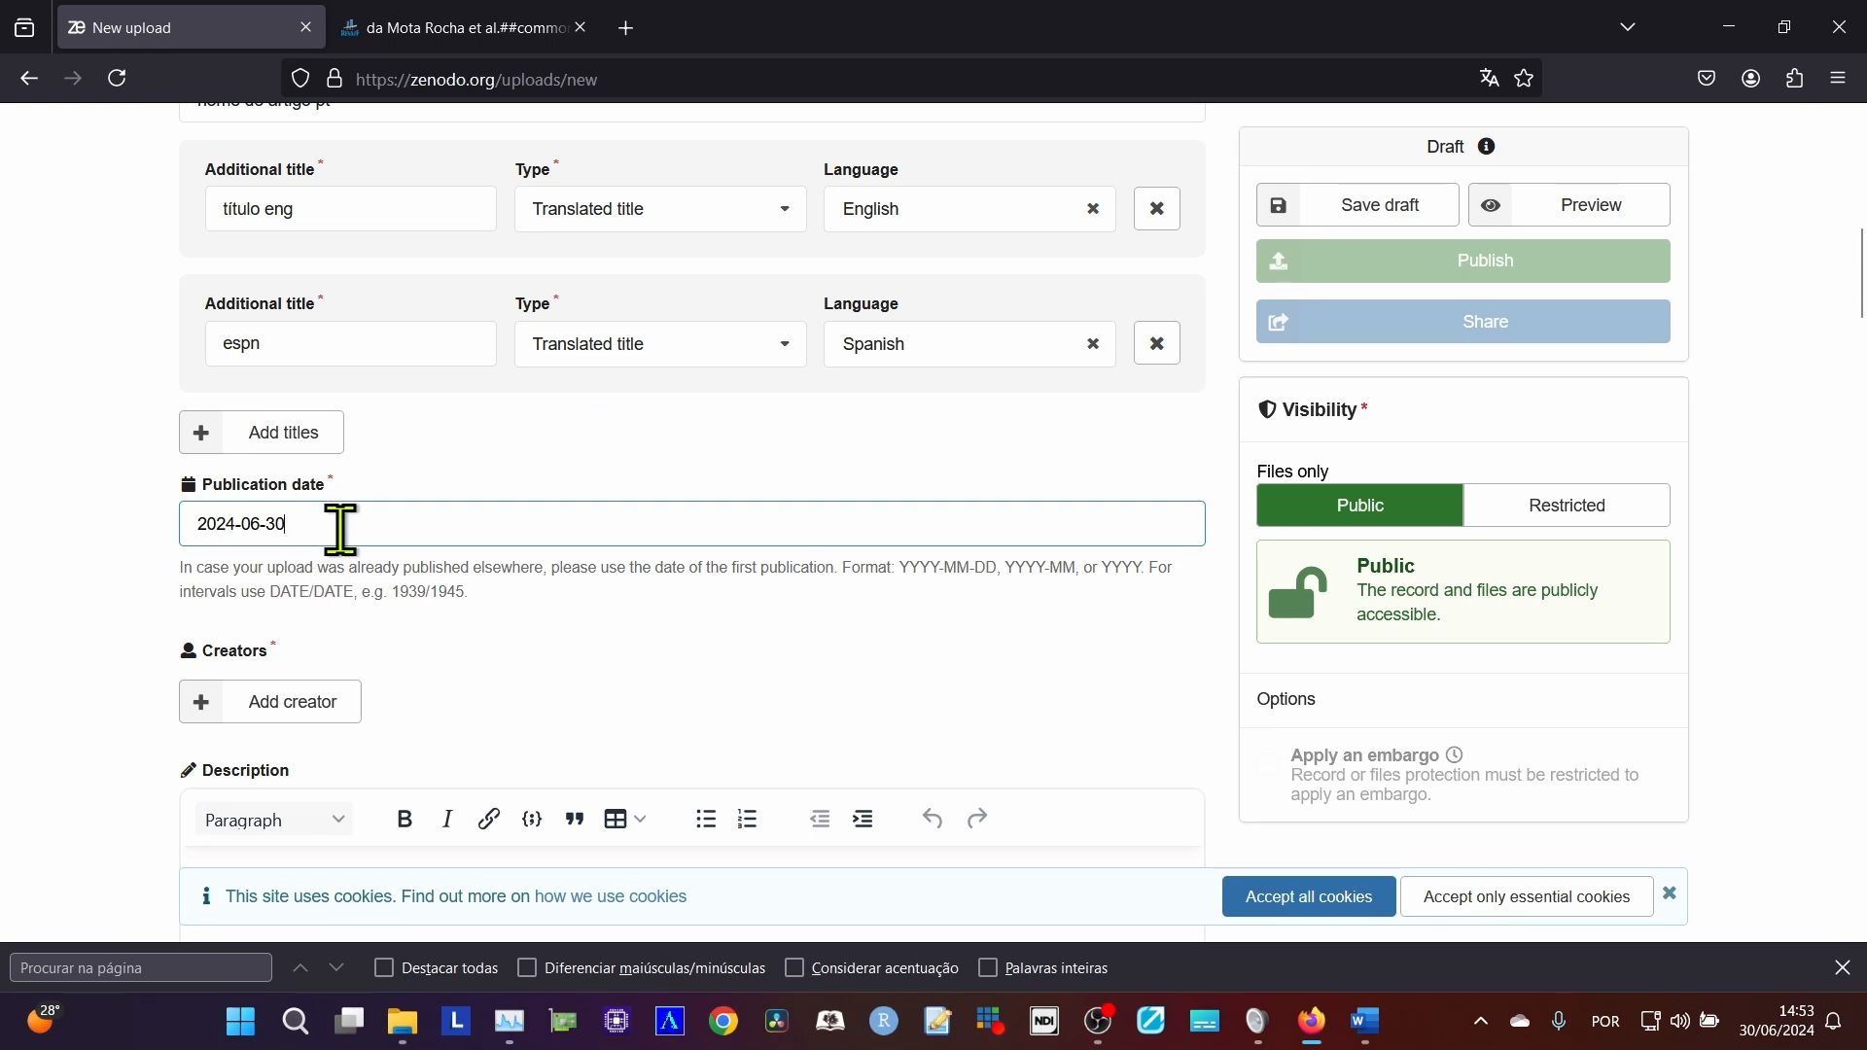
drag(341, 526, 266, 530)
Open a new creator entry for a person in the Zenodo form, ready for the family name.
scroll(417, 675, down, 3)
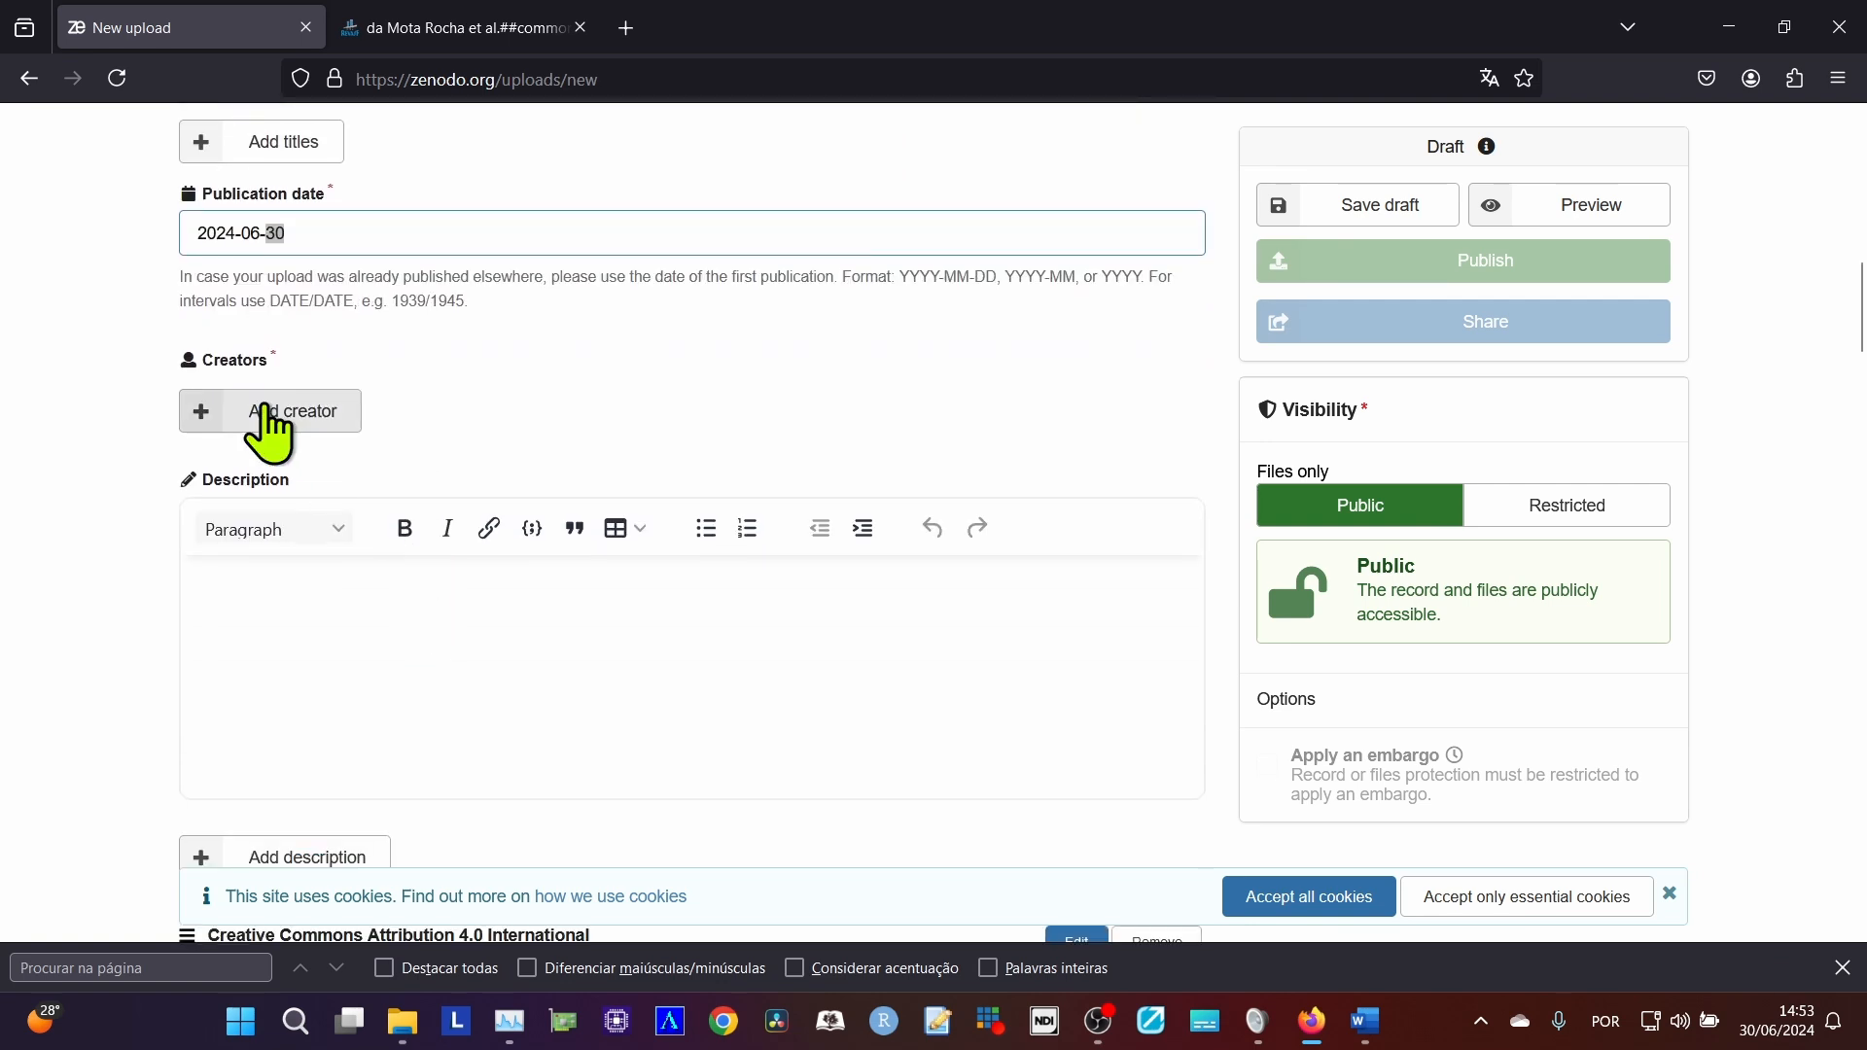
click(271, 413)
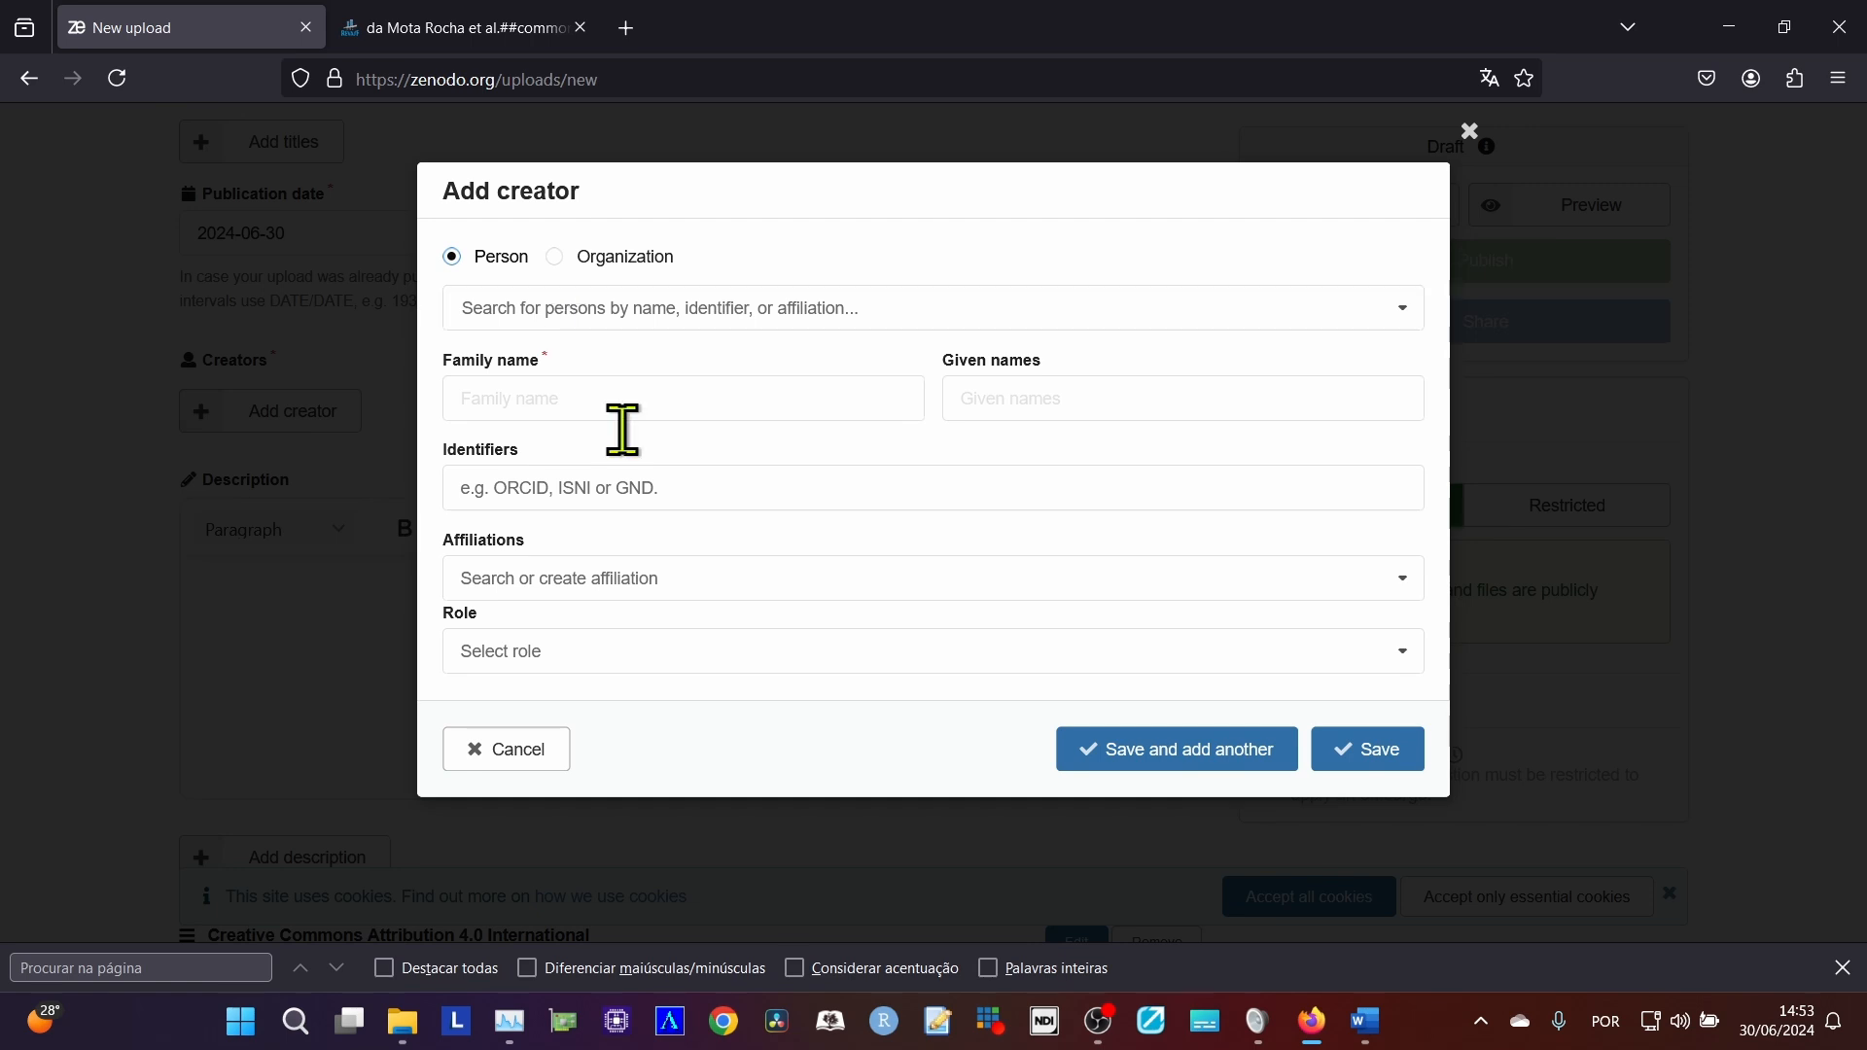
click(581, 398)
click(418, 32)
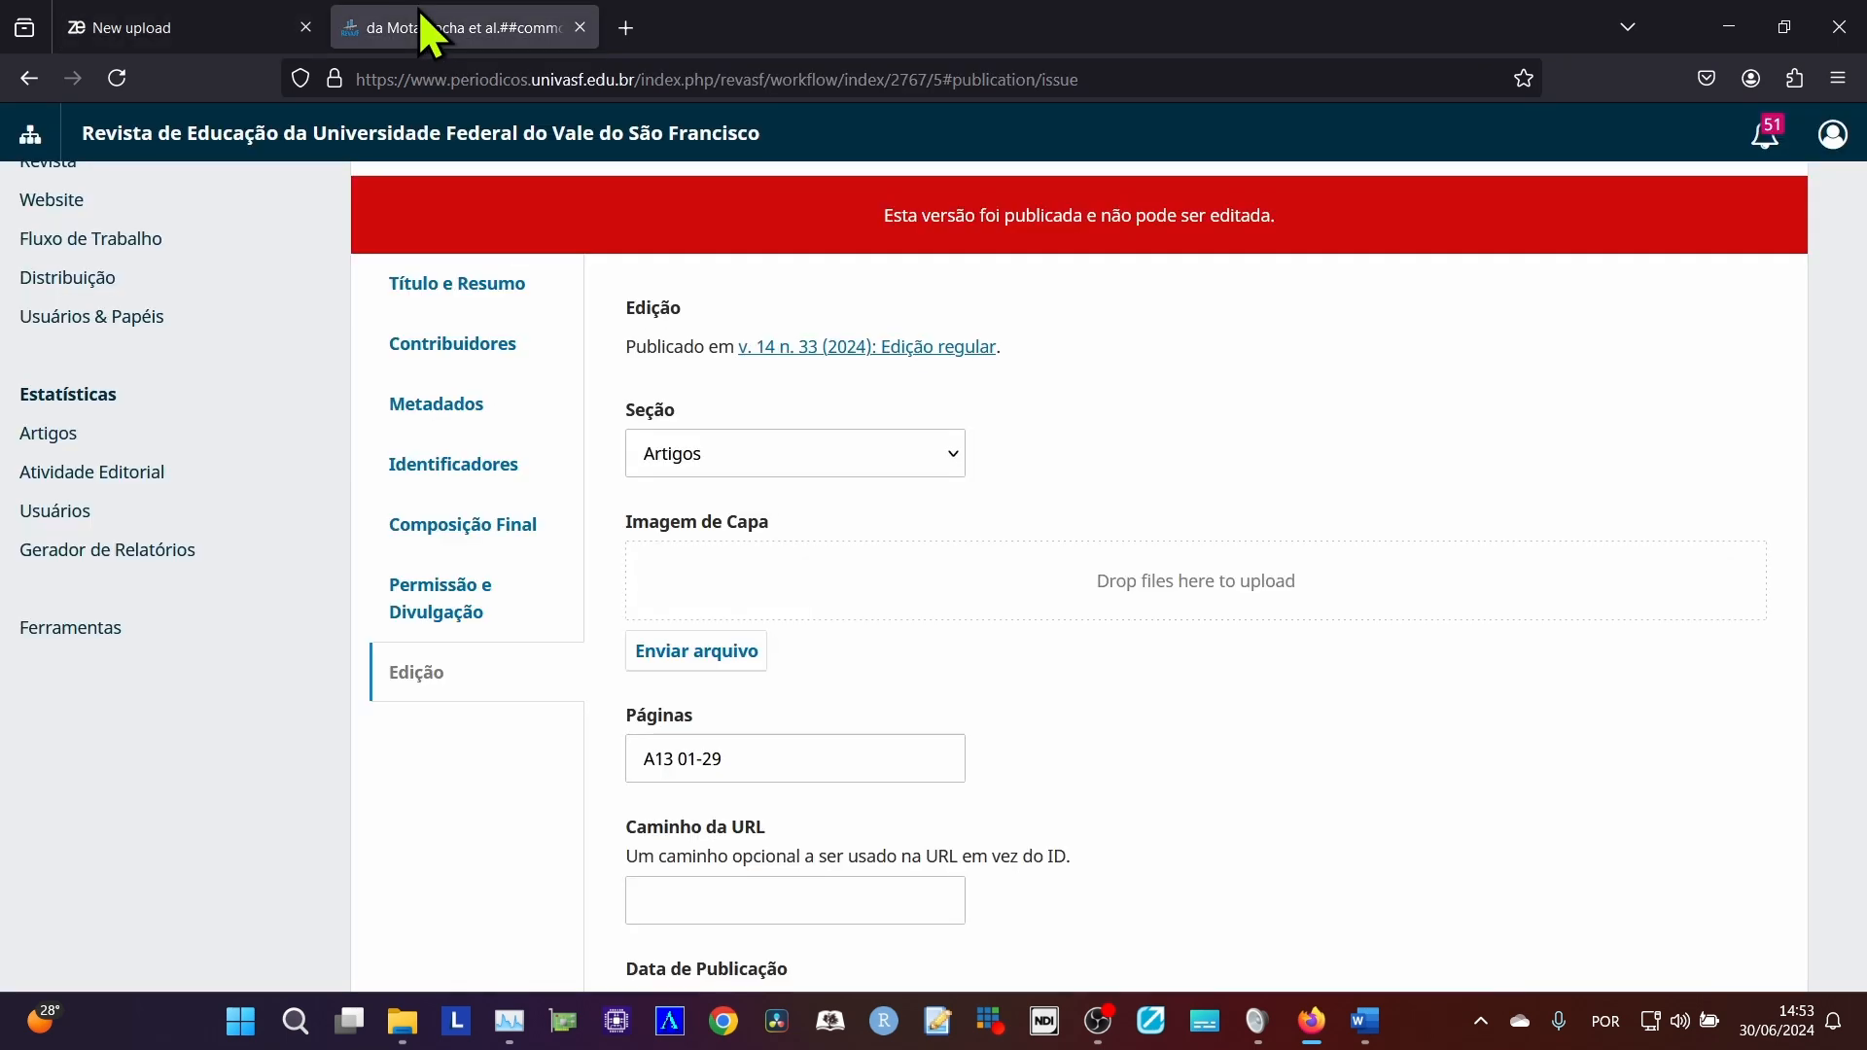
click(229, 14)
Switch to the article in Word and copy the first author's full name from the author block below the titles.
key(alt+Tab)
key(alt+Tab)
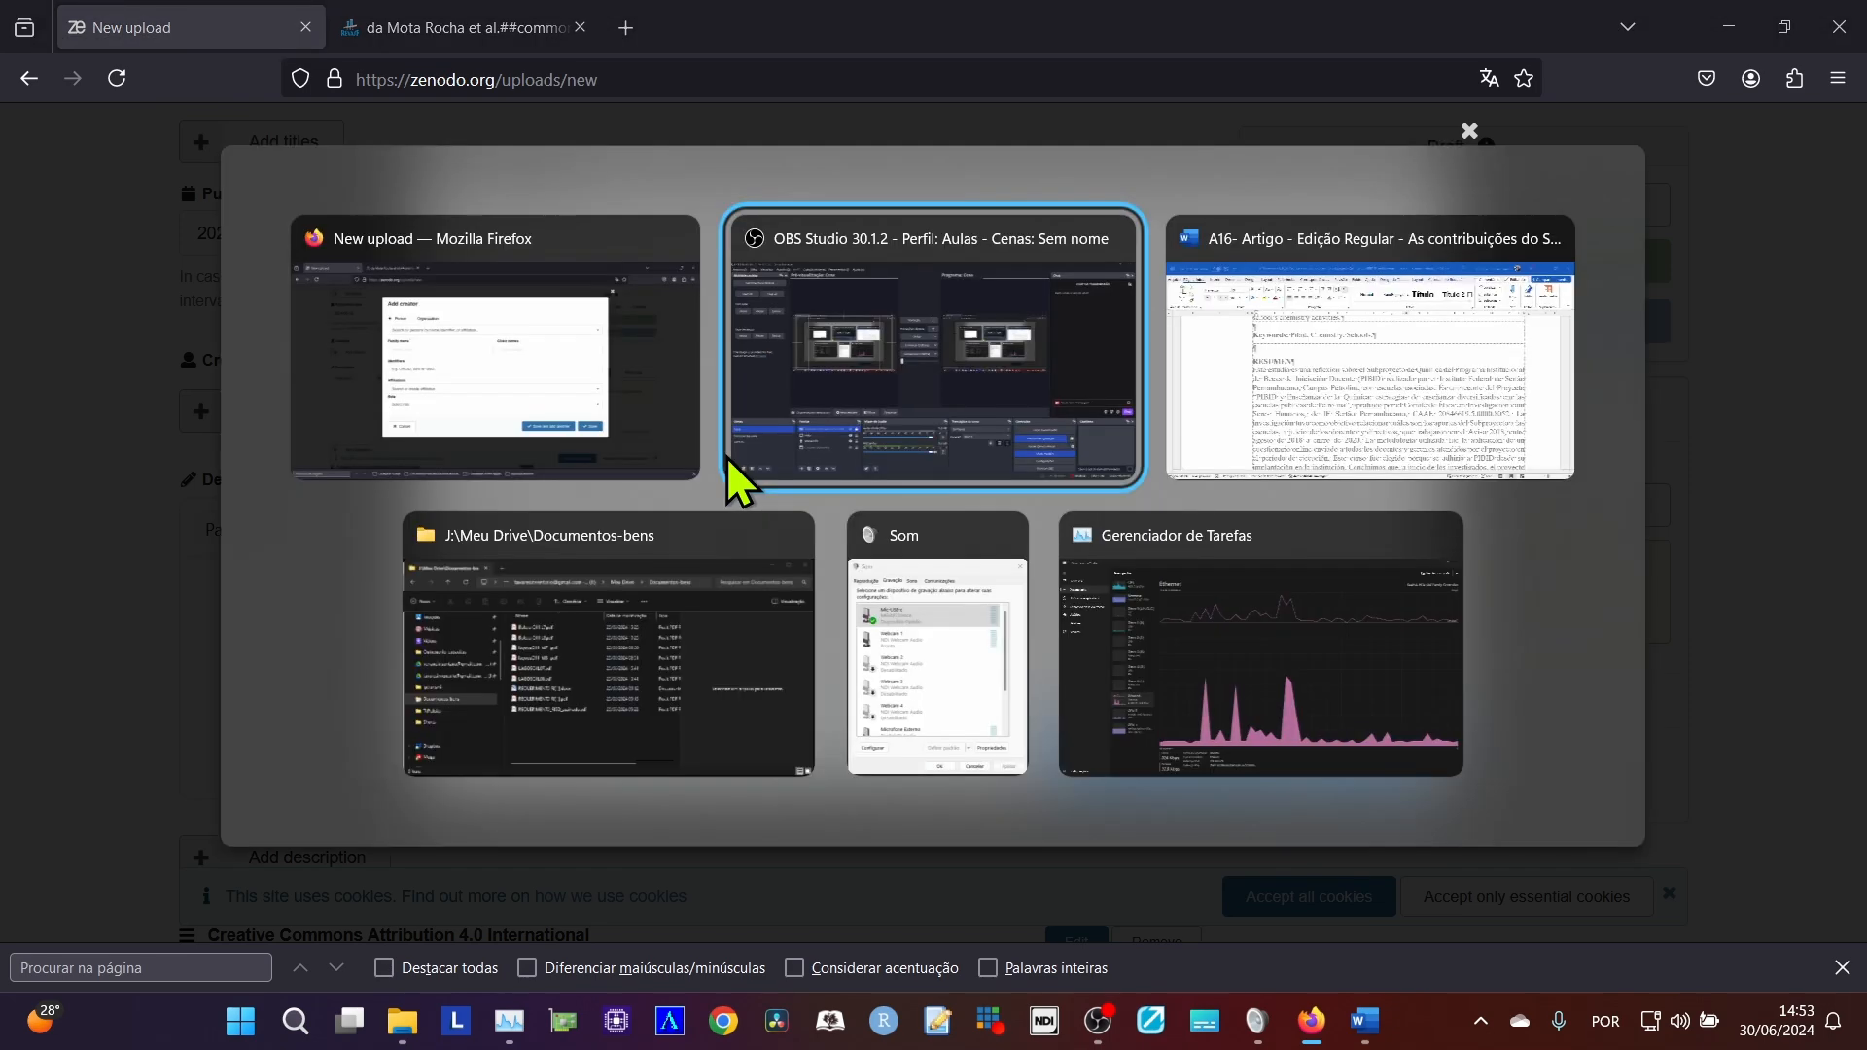
scroll(925, 619, up, 2)
scroll(925, 618, up, 10)
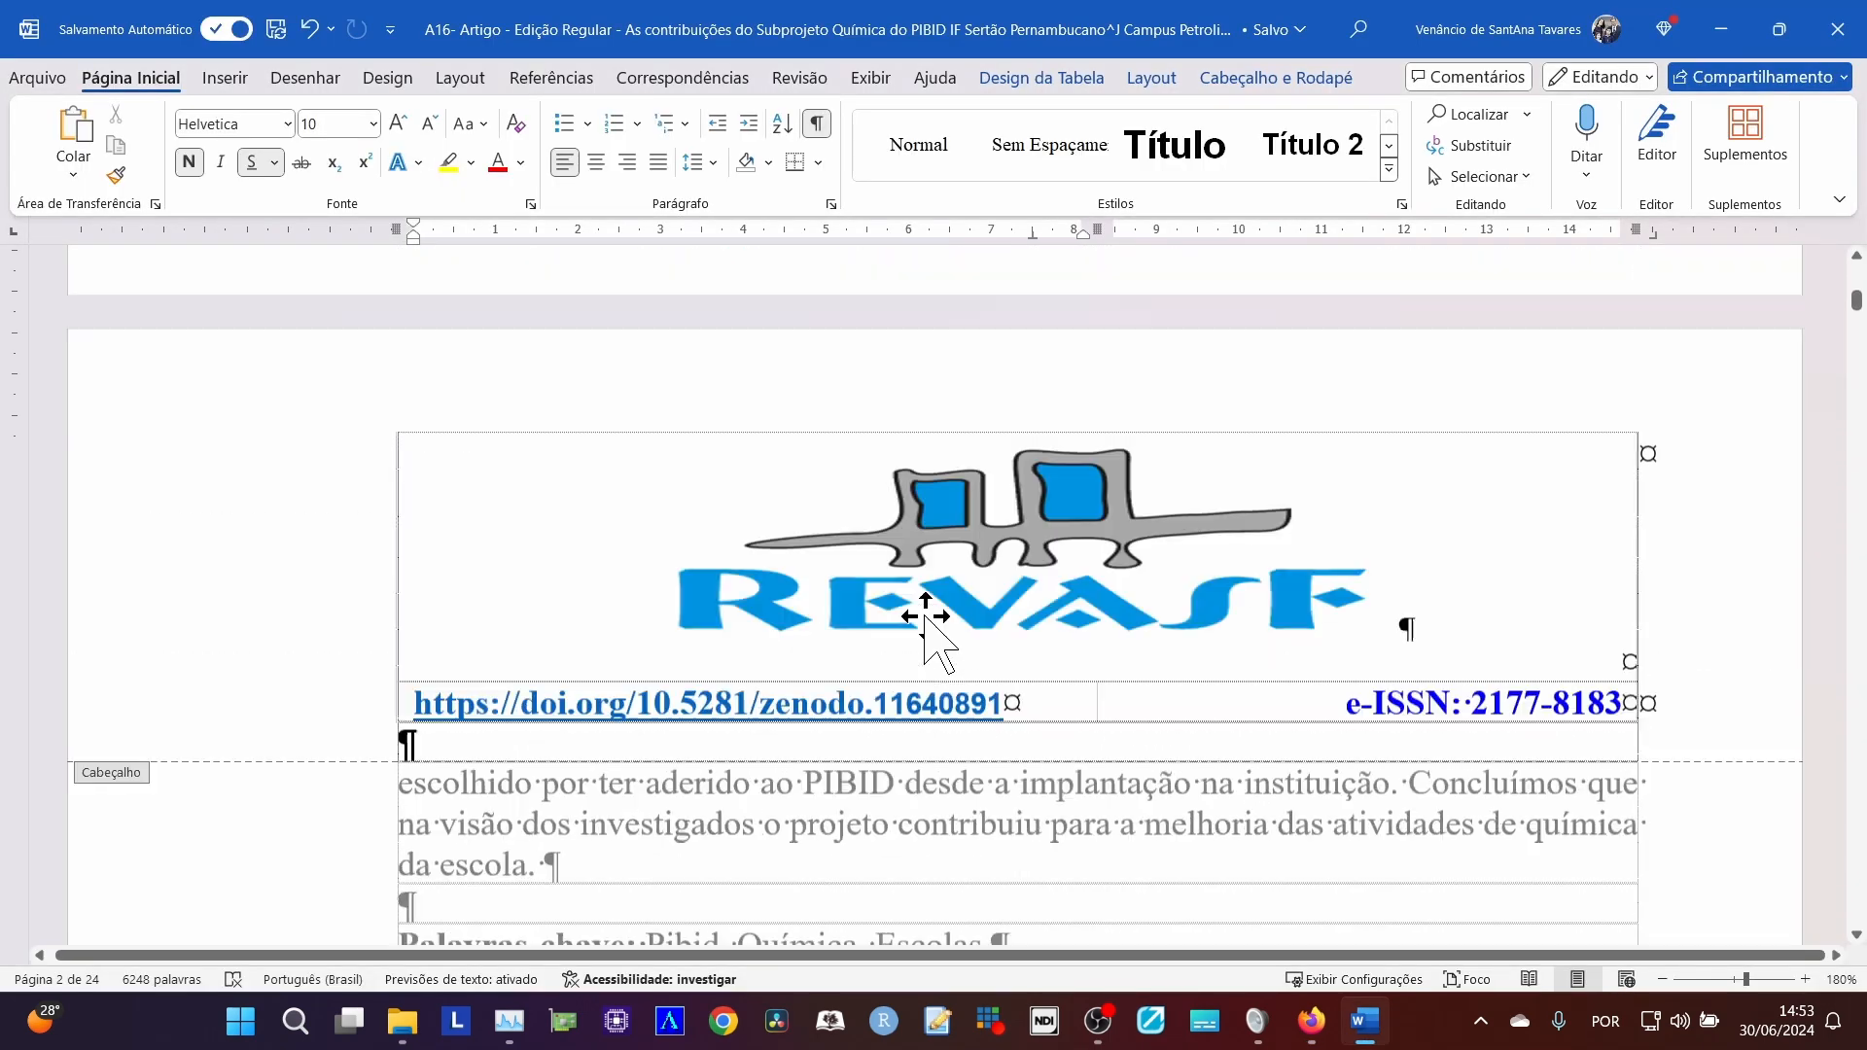
scroll(925, 619, up, 6)
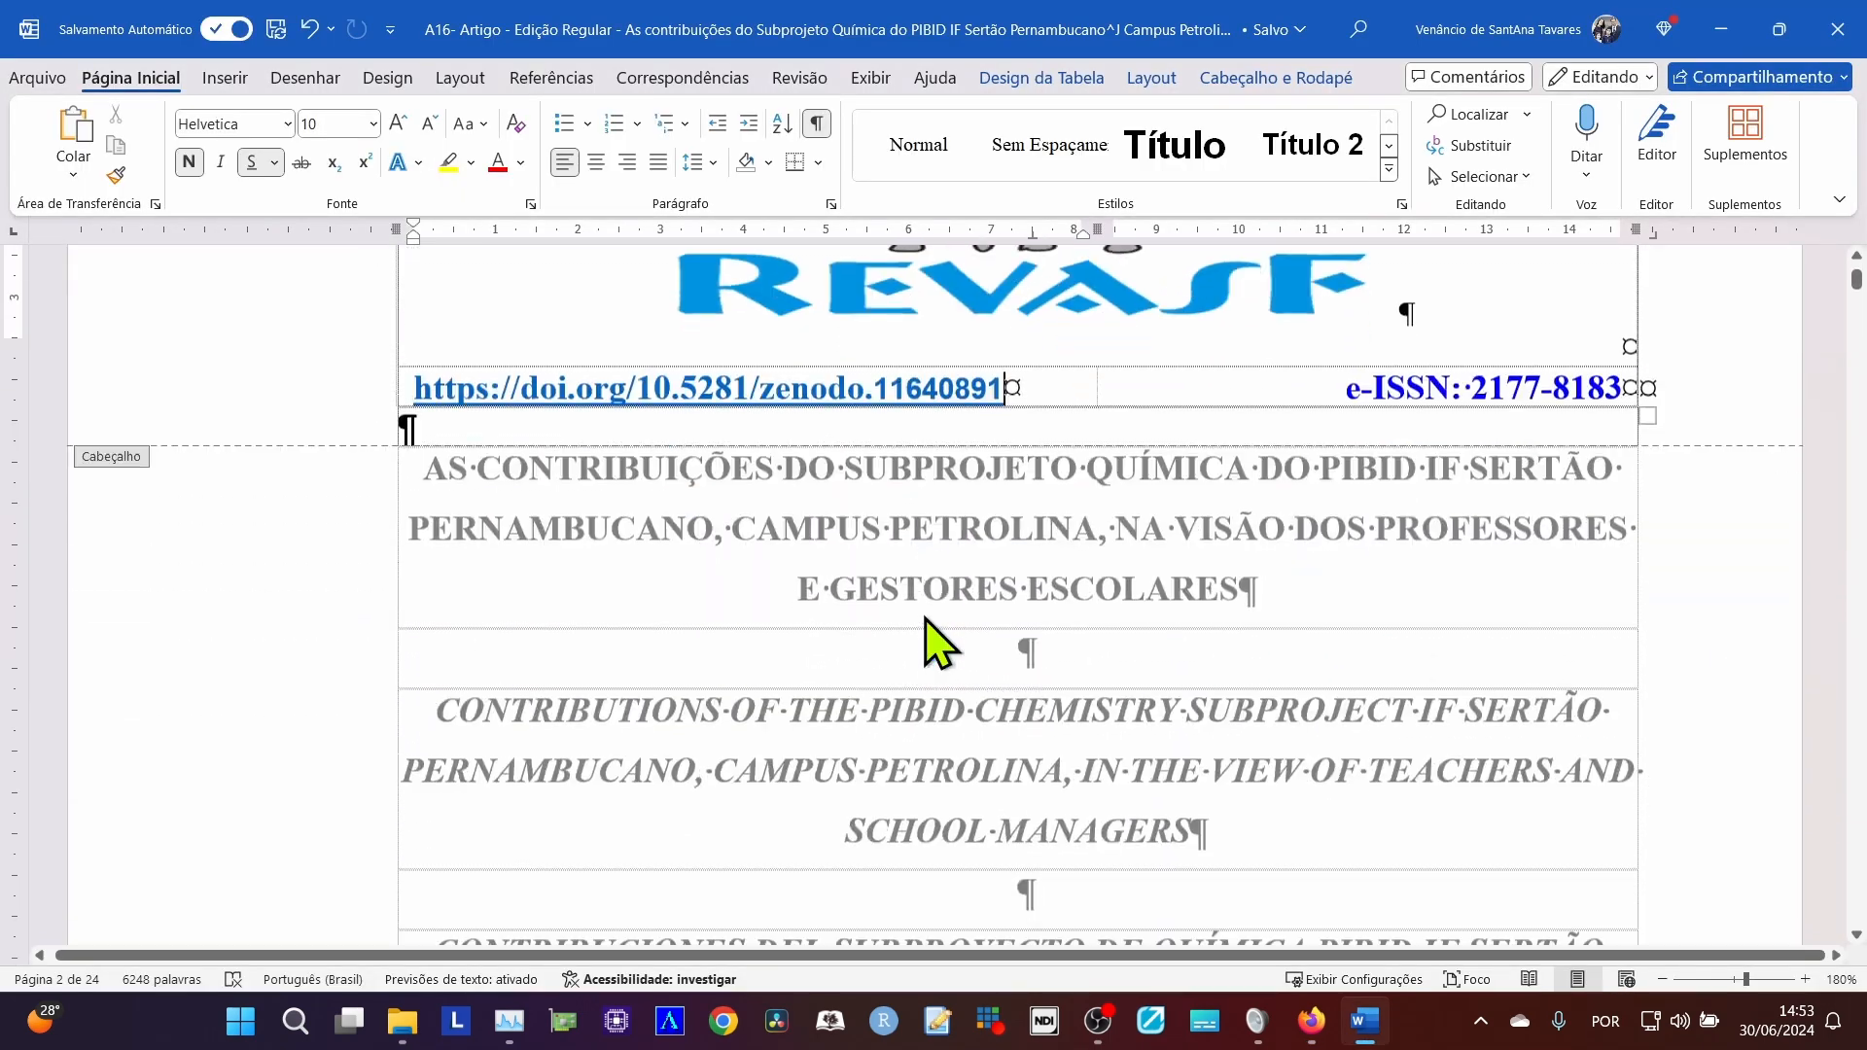
scroll(925, 618, down, 5)
scroll(924, 619, up, 3)
scroll(925, 618, down, 3)
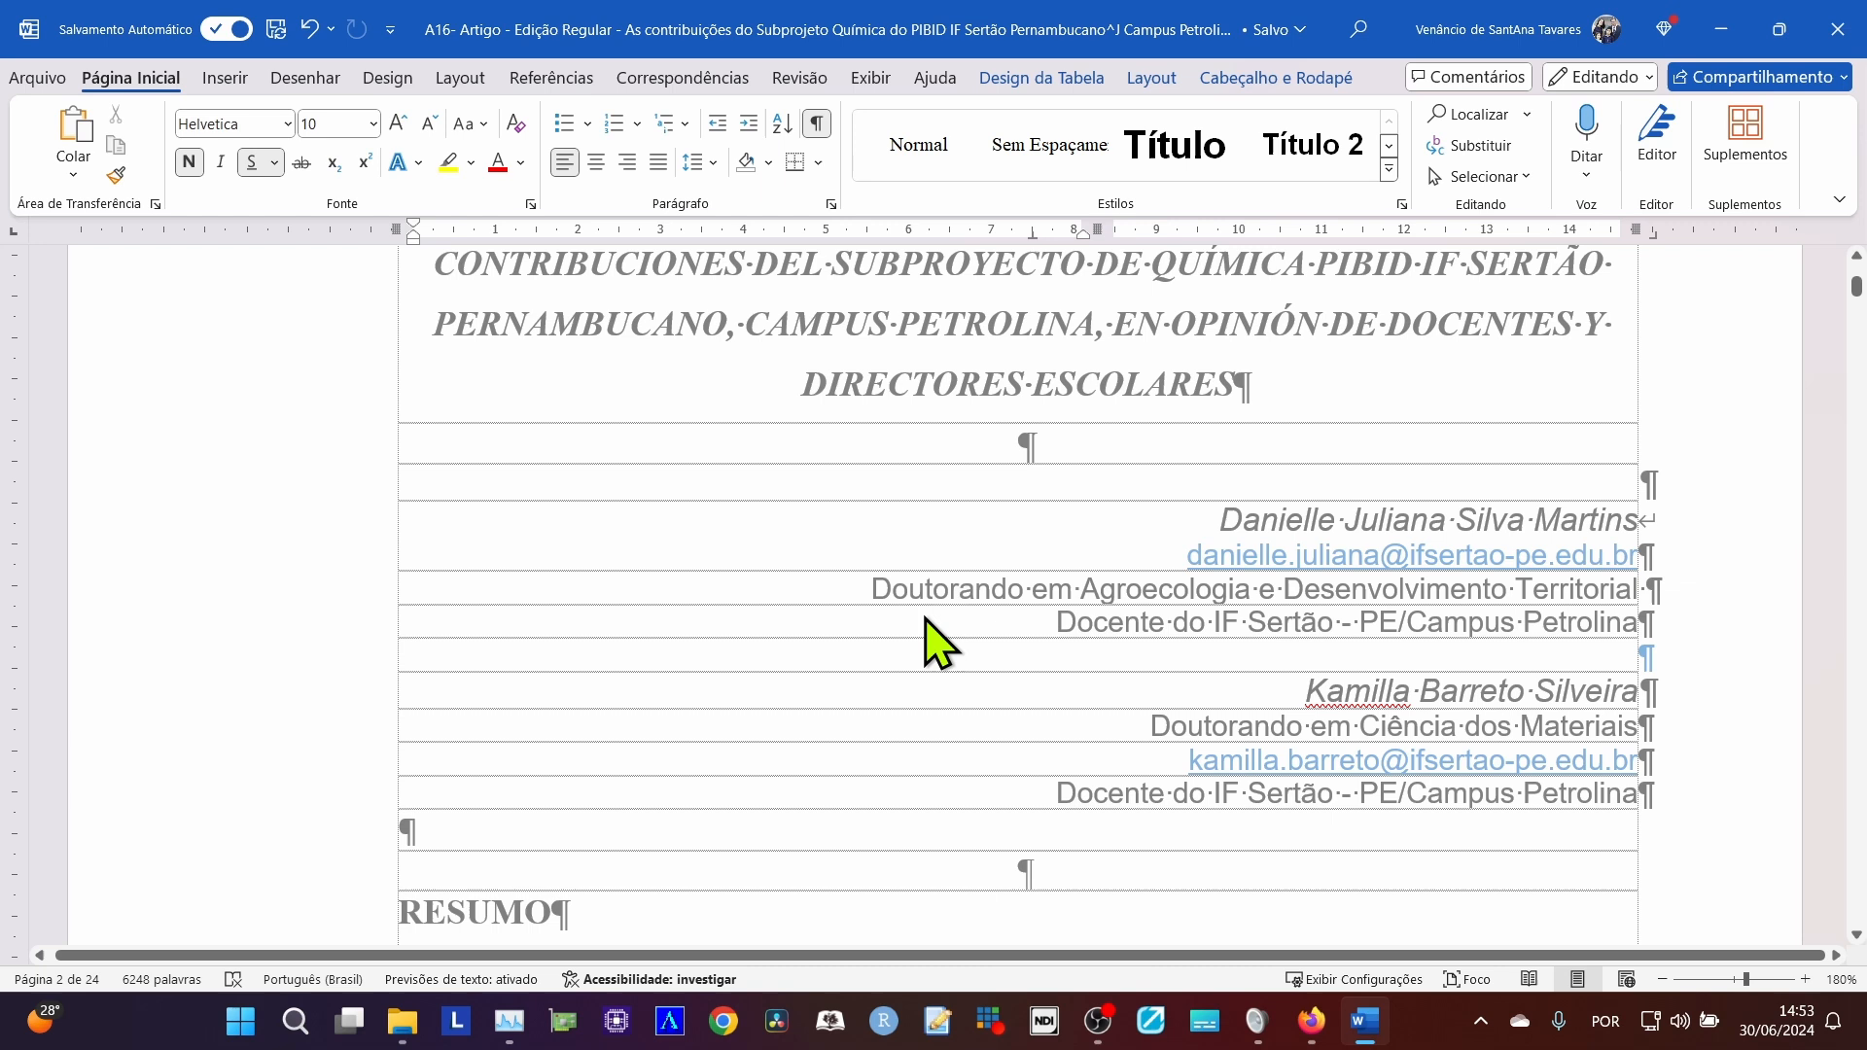
double_click(886, 533)
drag(1169, 516, 1610, 526)
key(ctrl+c)
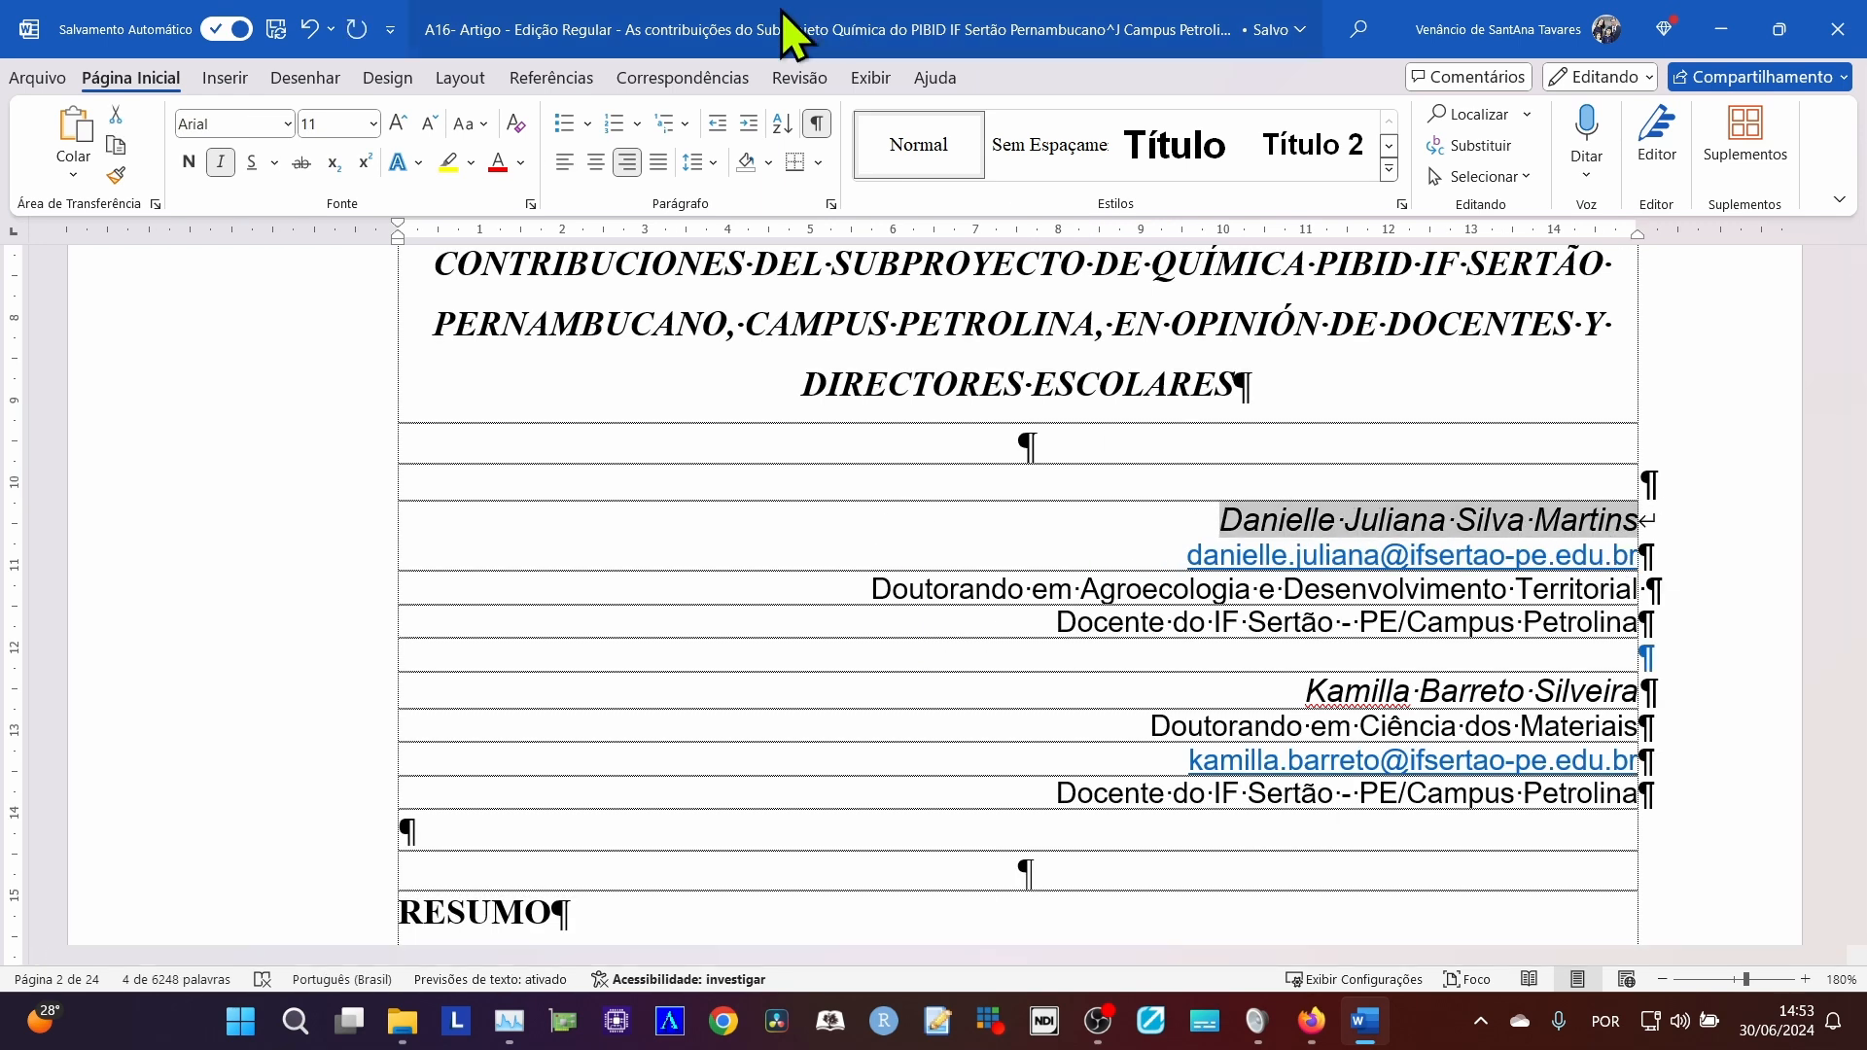
Return to Zenodo in Firefox, paste the first author's full name as the family name, and save it while continuing to another creator.
key(alt+Tab)
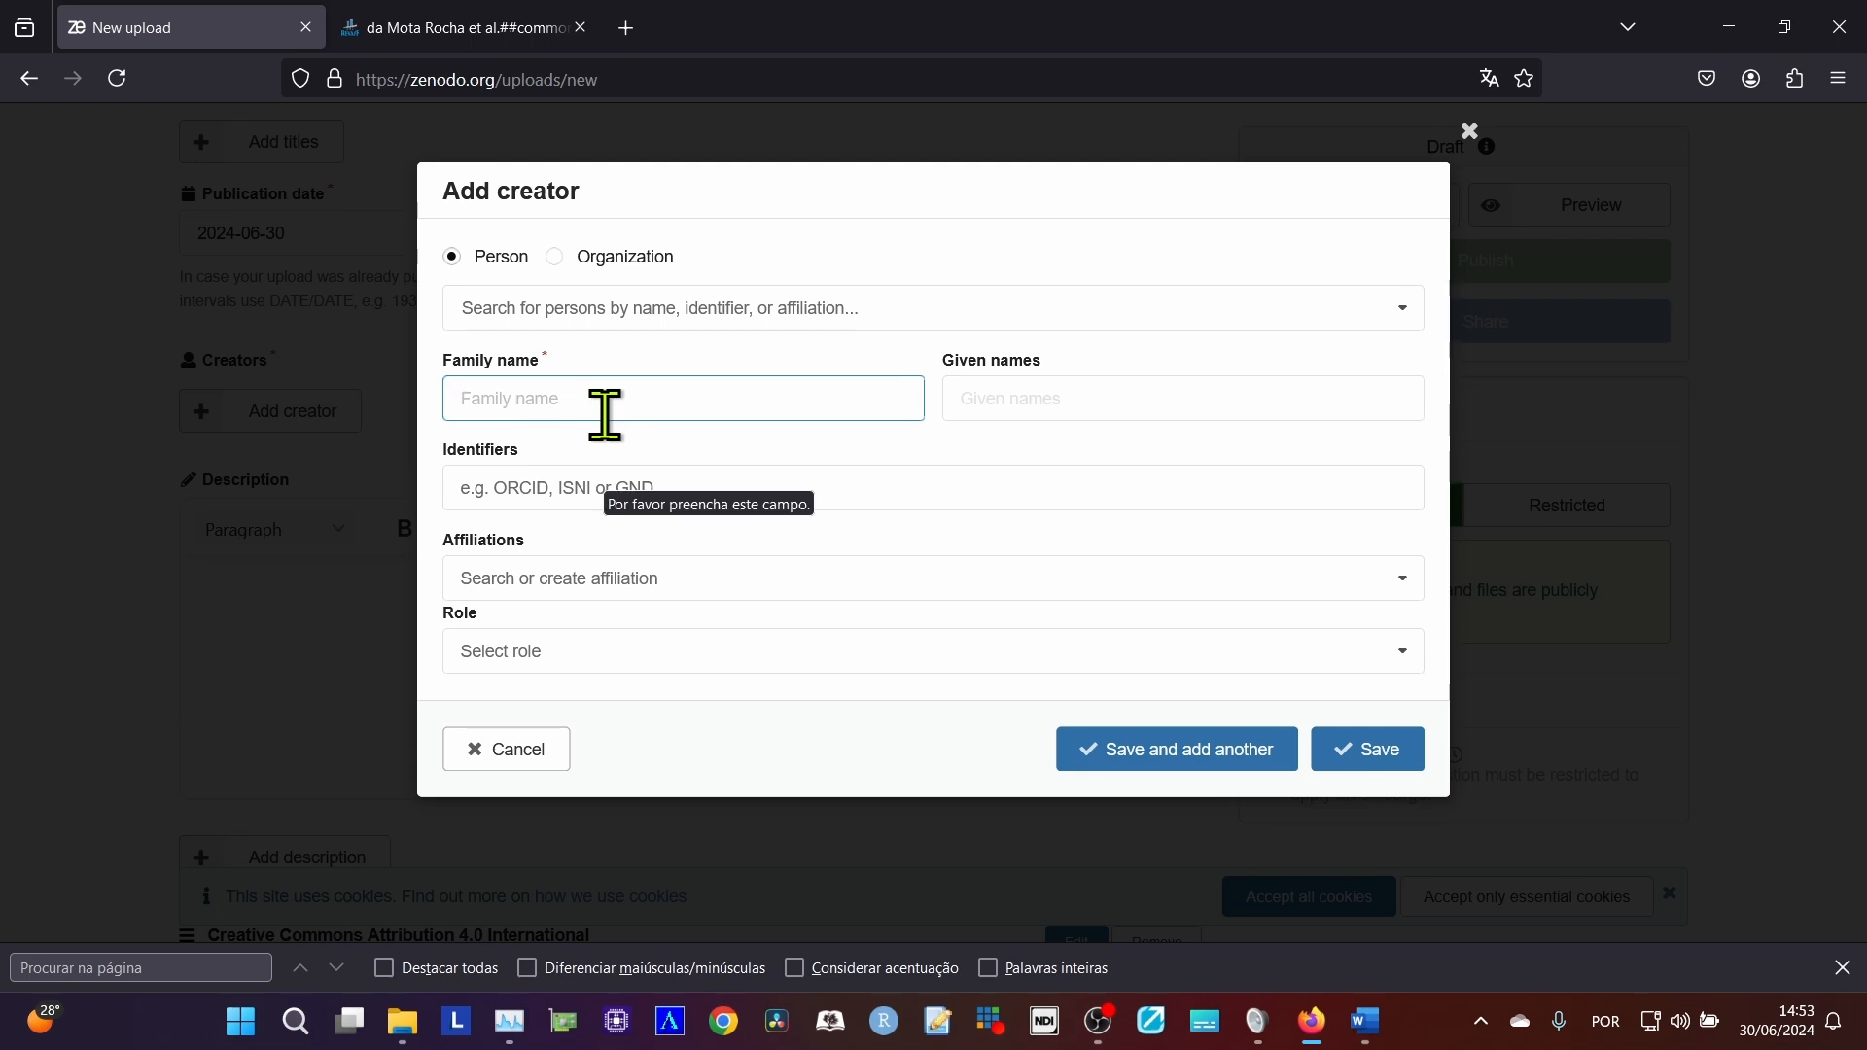
key(ctrl+v)
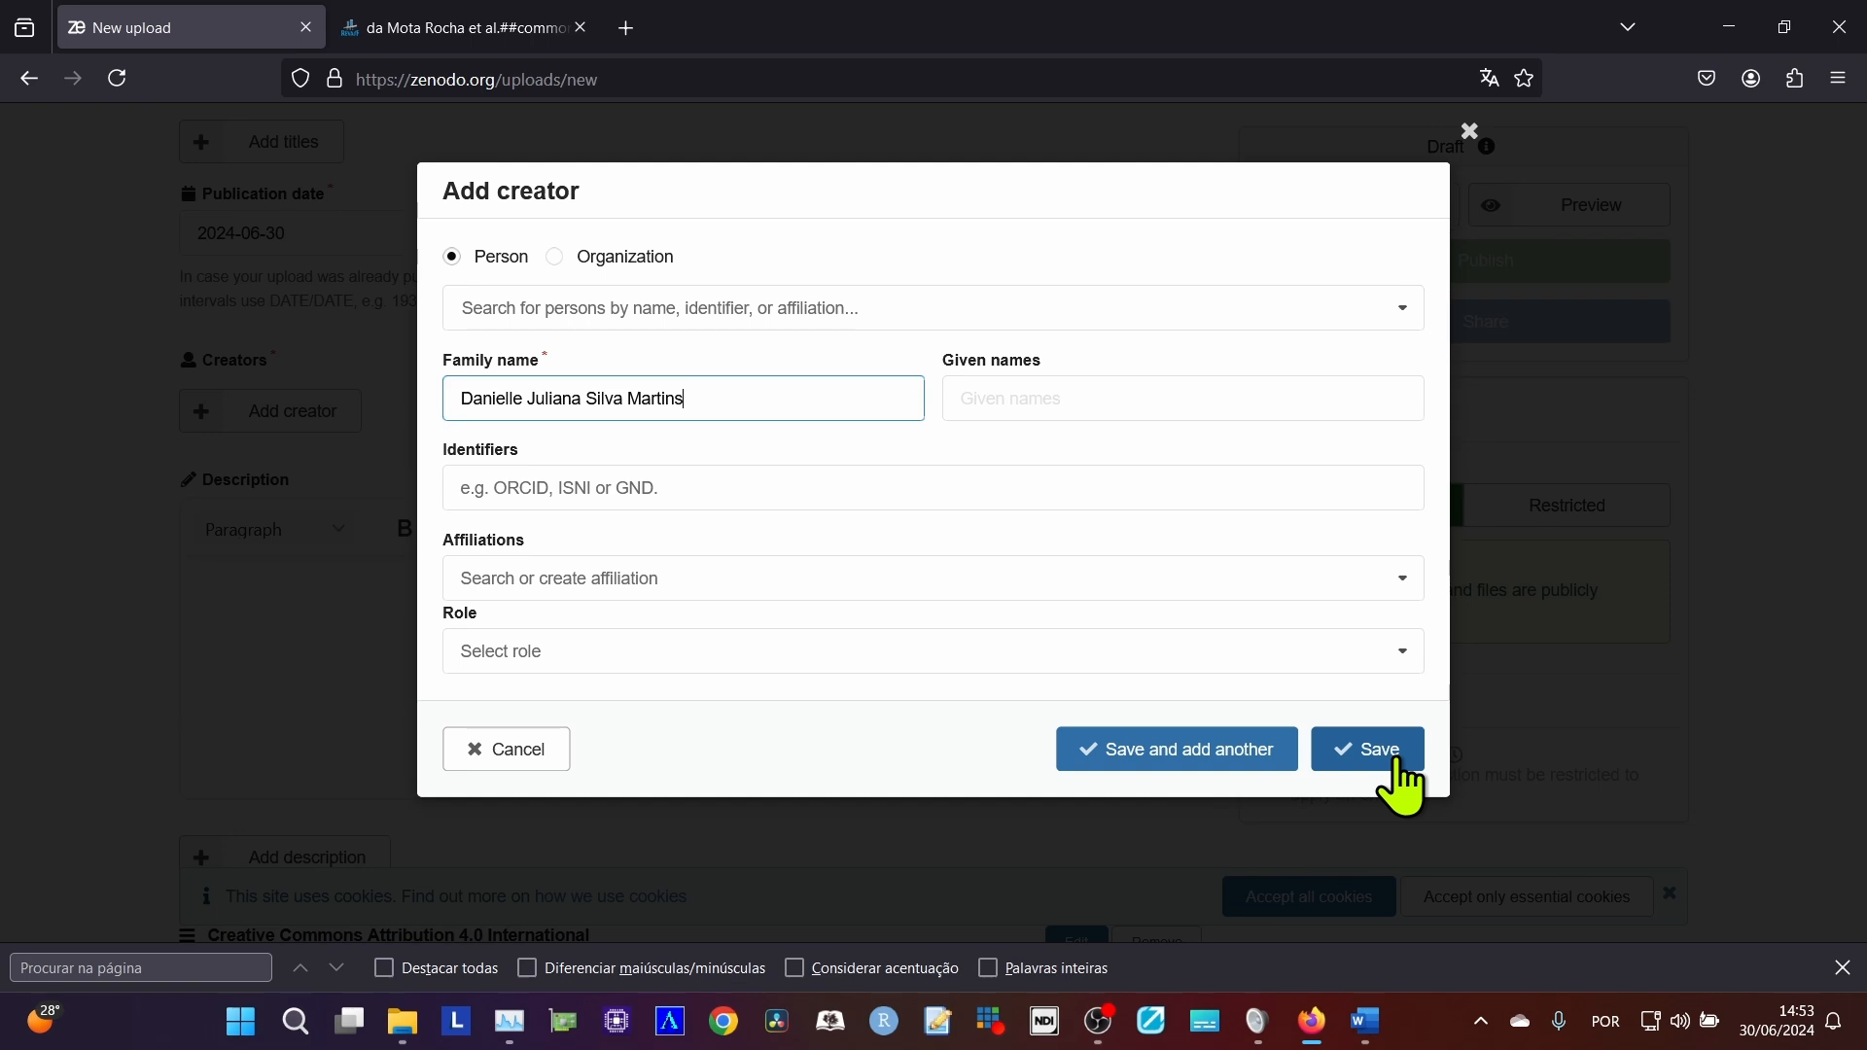
click(1196, 755)
Copy the second author's full name from the Word article and paste it as the new Zenodo creator's family name.
key(alt+Tab)
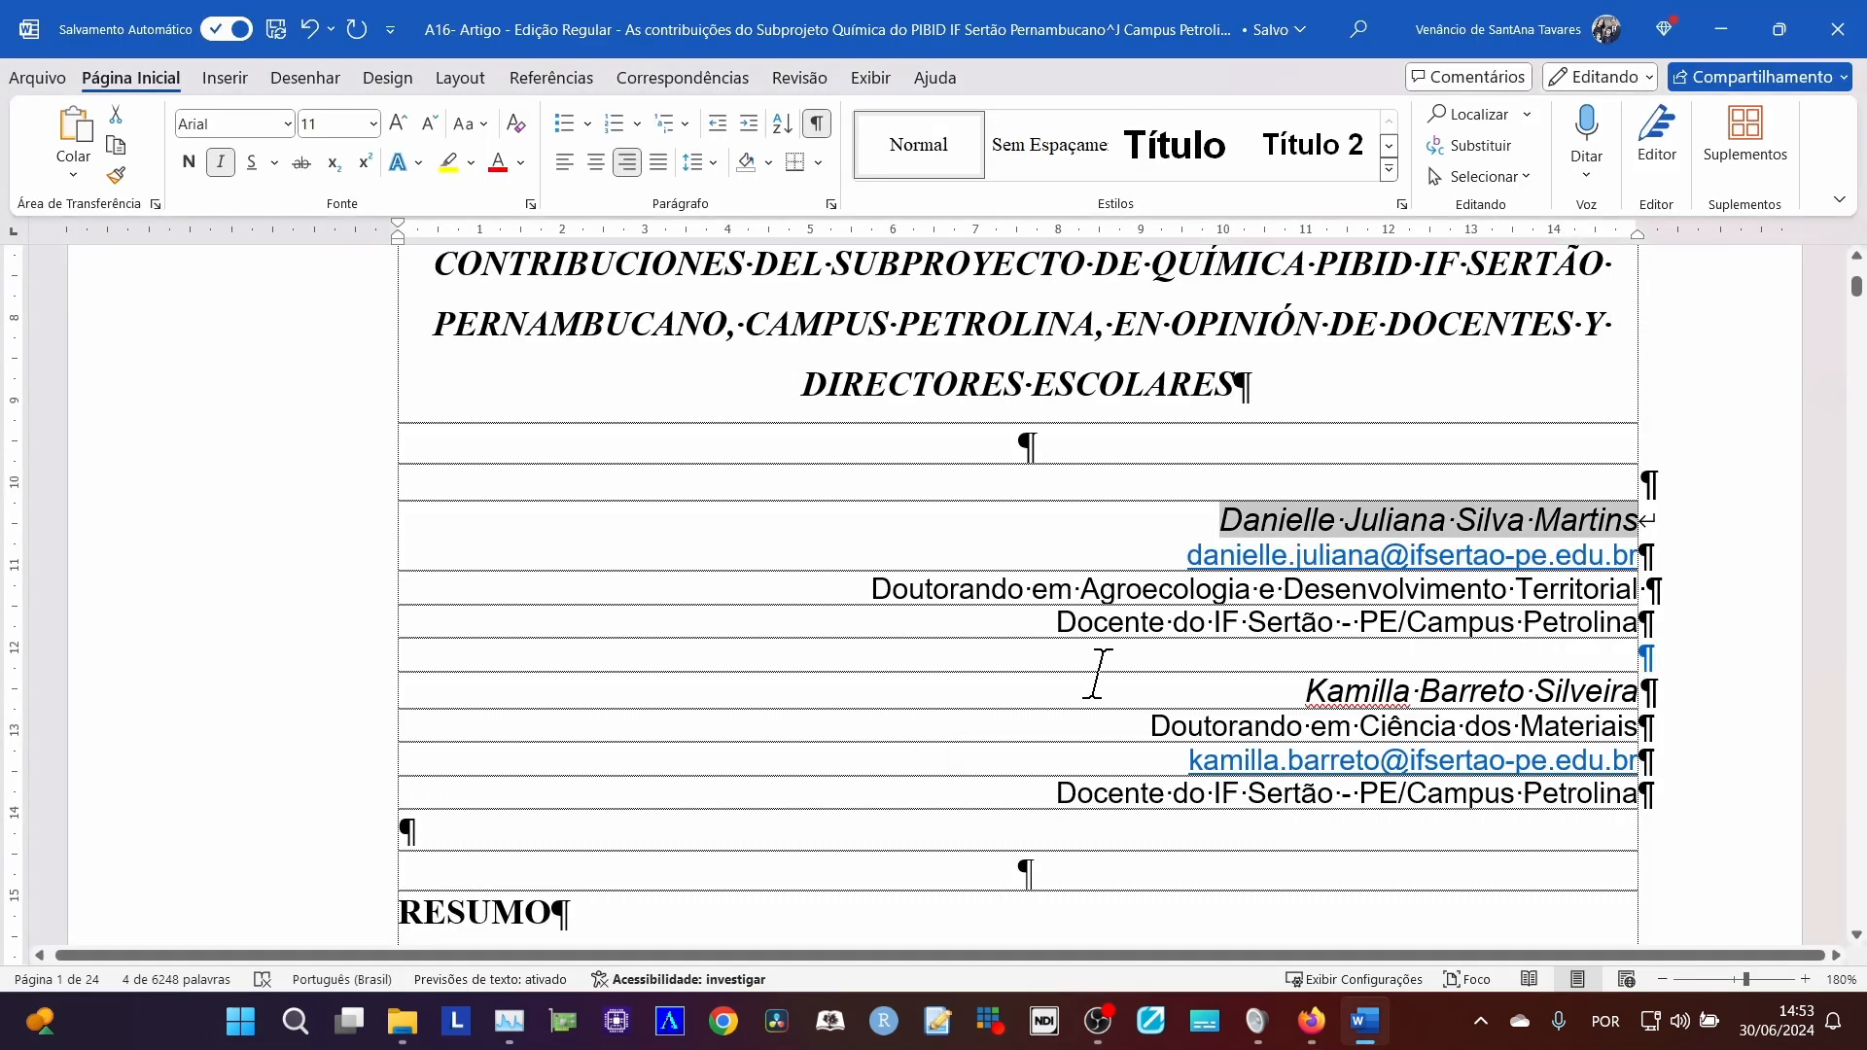
drag(1270, 684, 1665, 690)
key(ctrl+c)
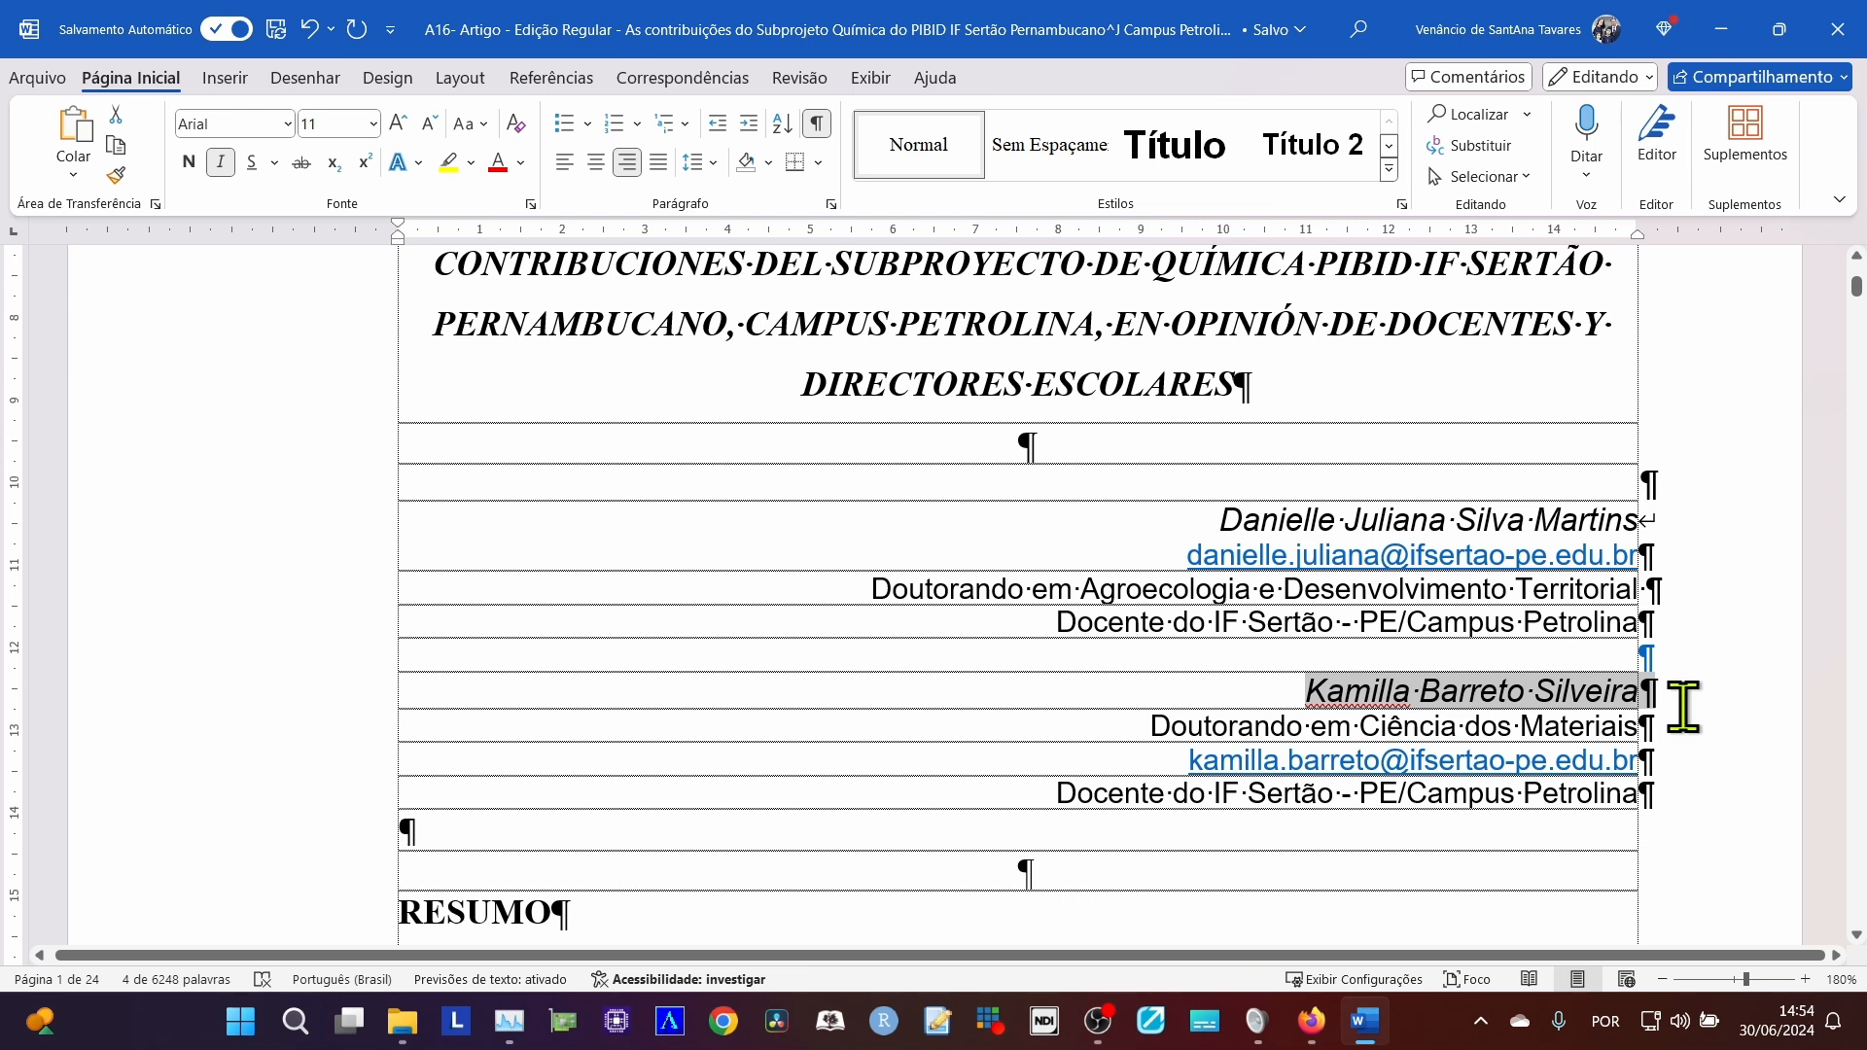
key(alt+Tab)
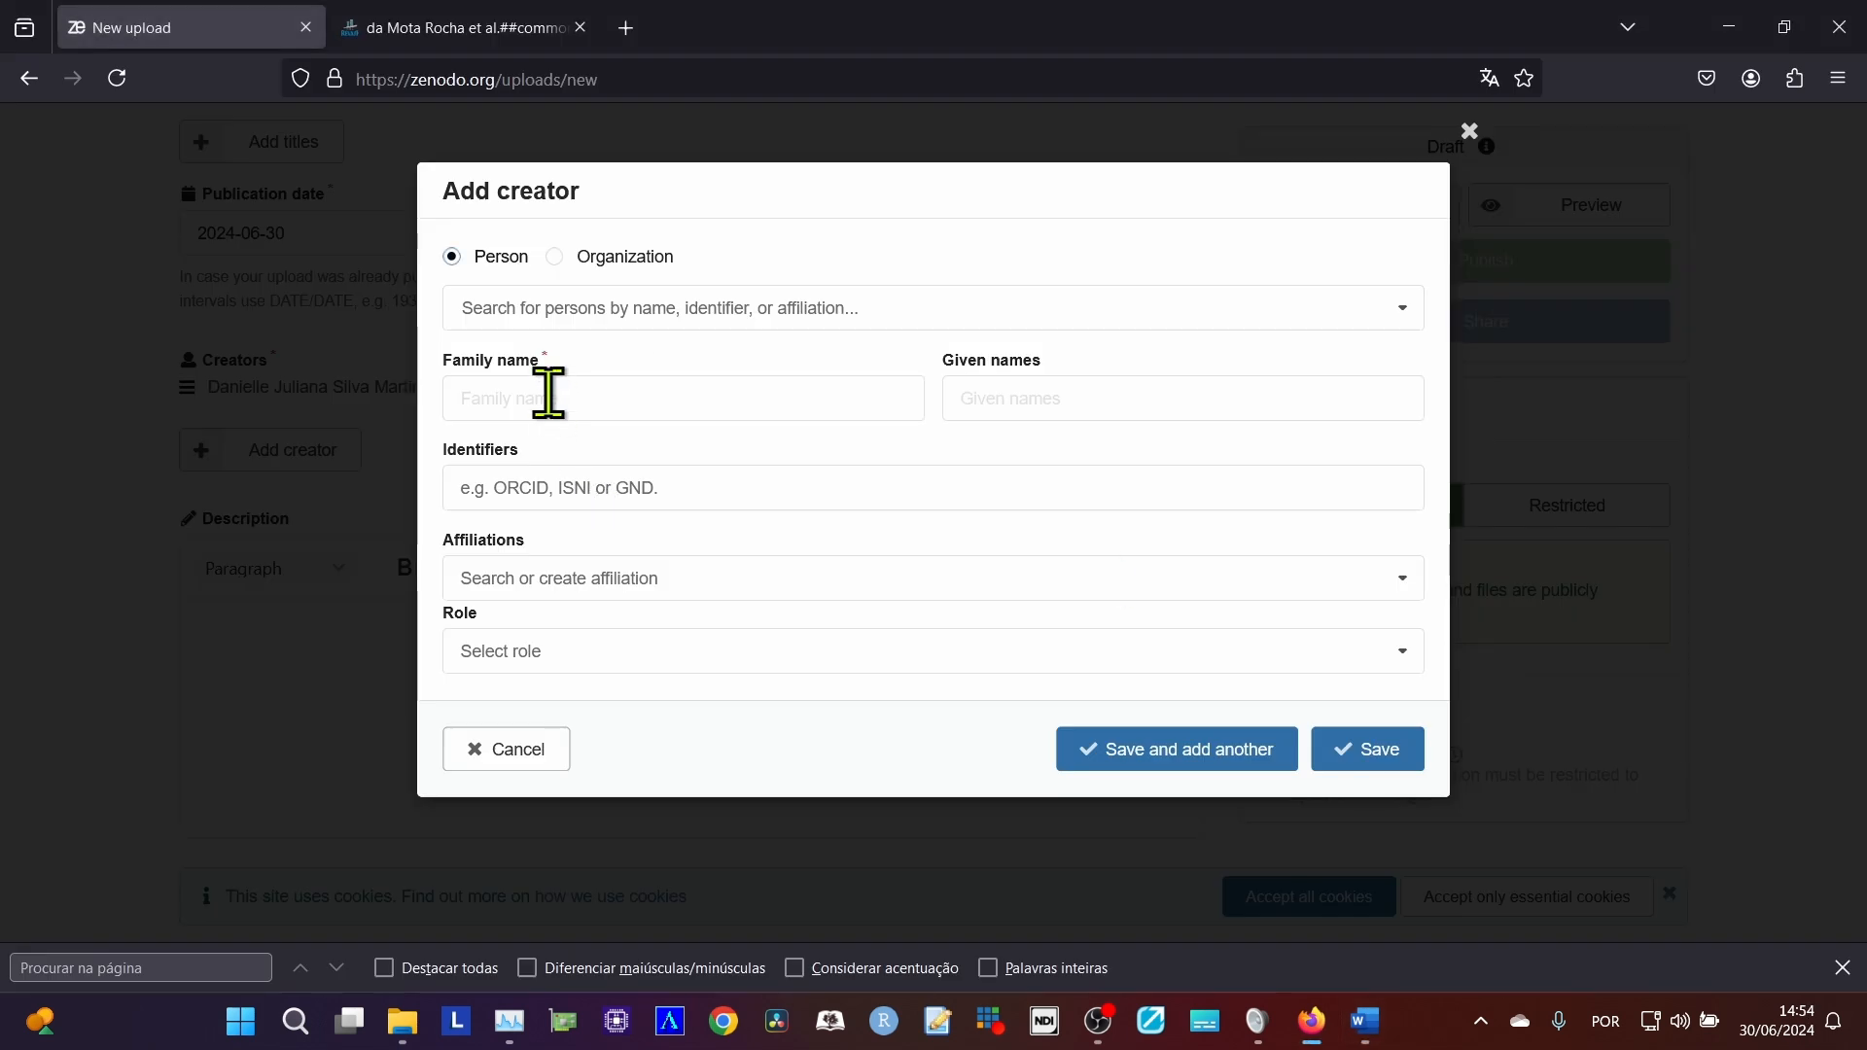
click(550, 396)
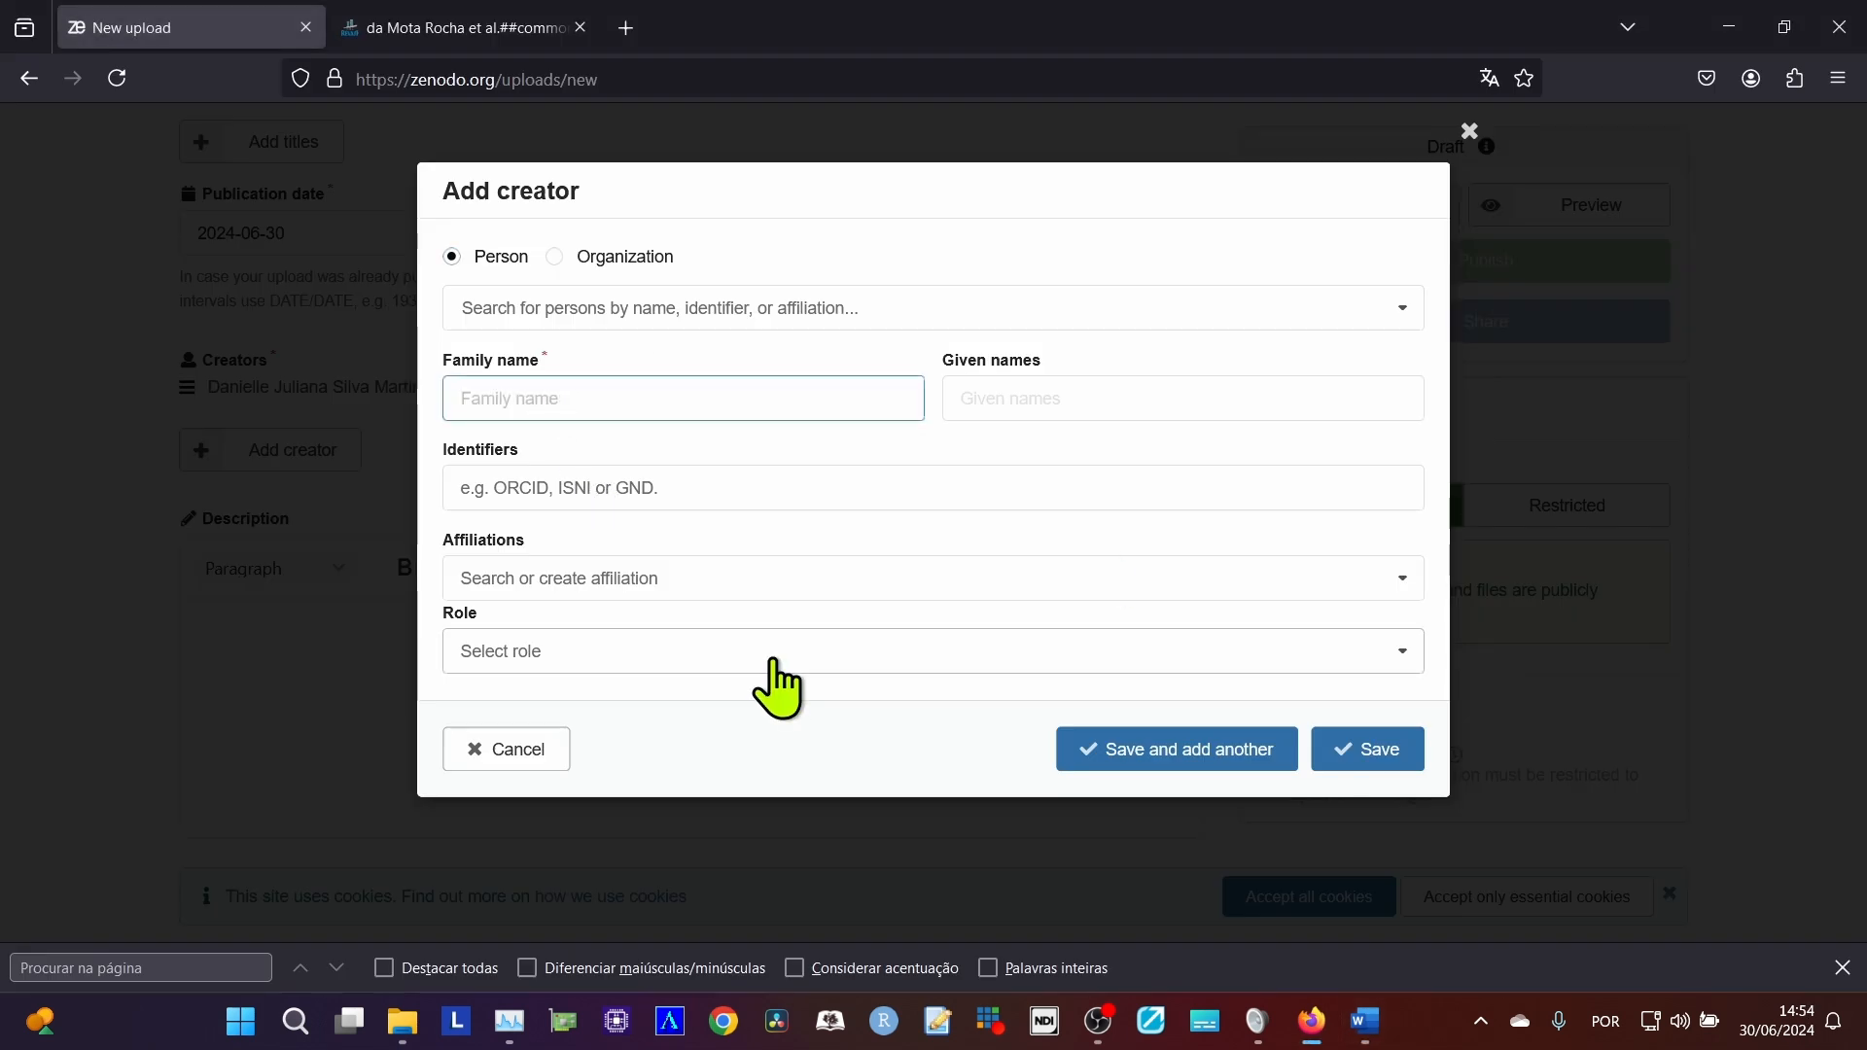
key(ctrl+v)
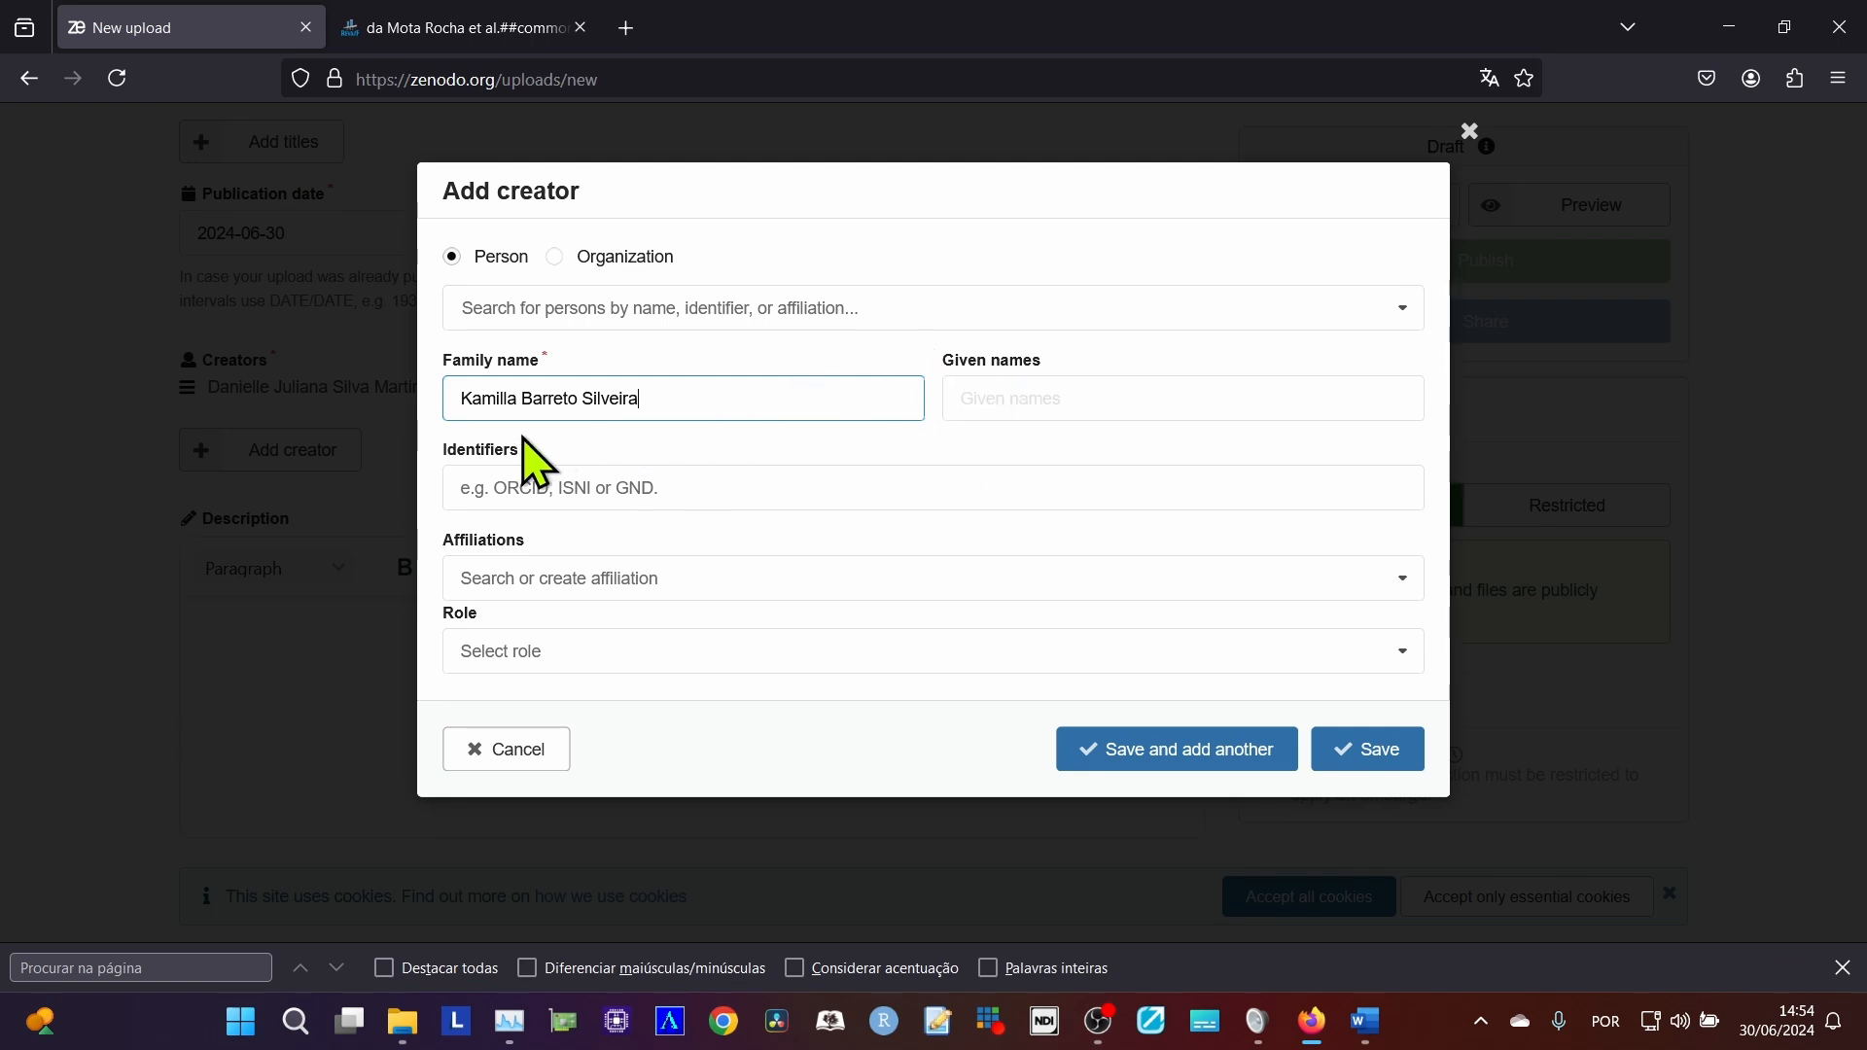
Save the second creator without an identifier or affiliation, and close the empty creator entry.
click(497, 486)
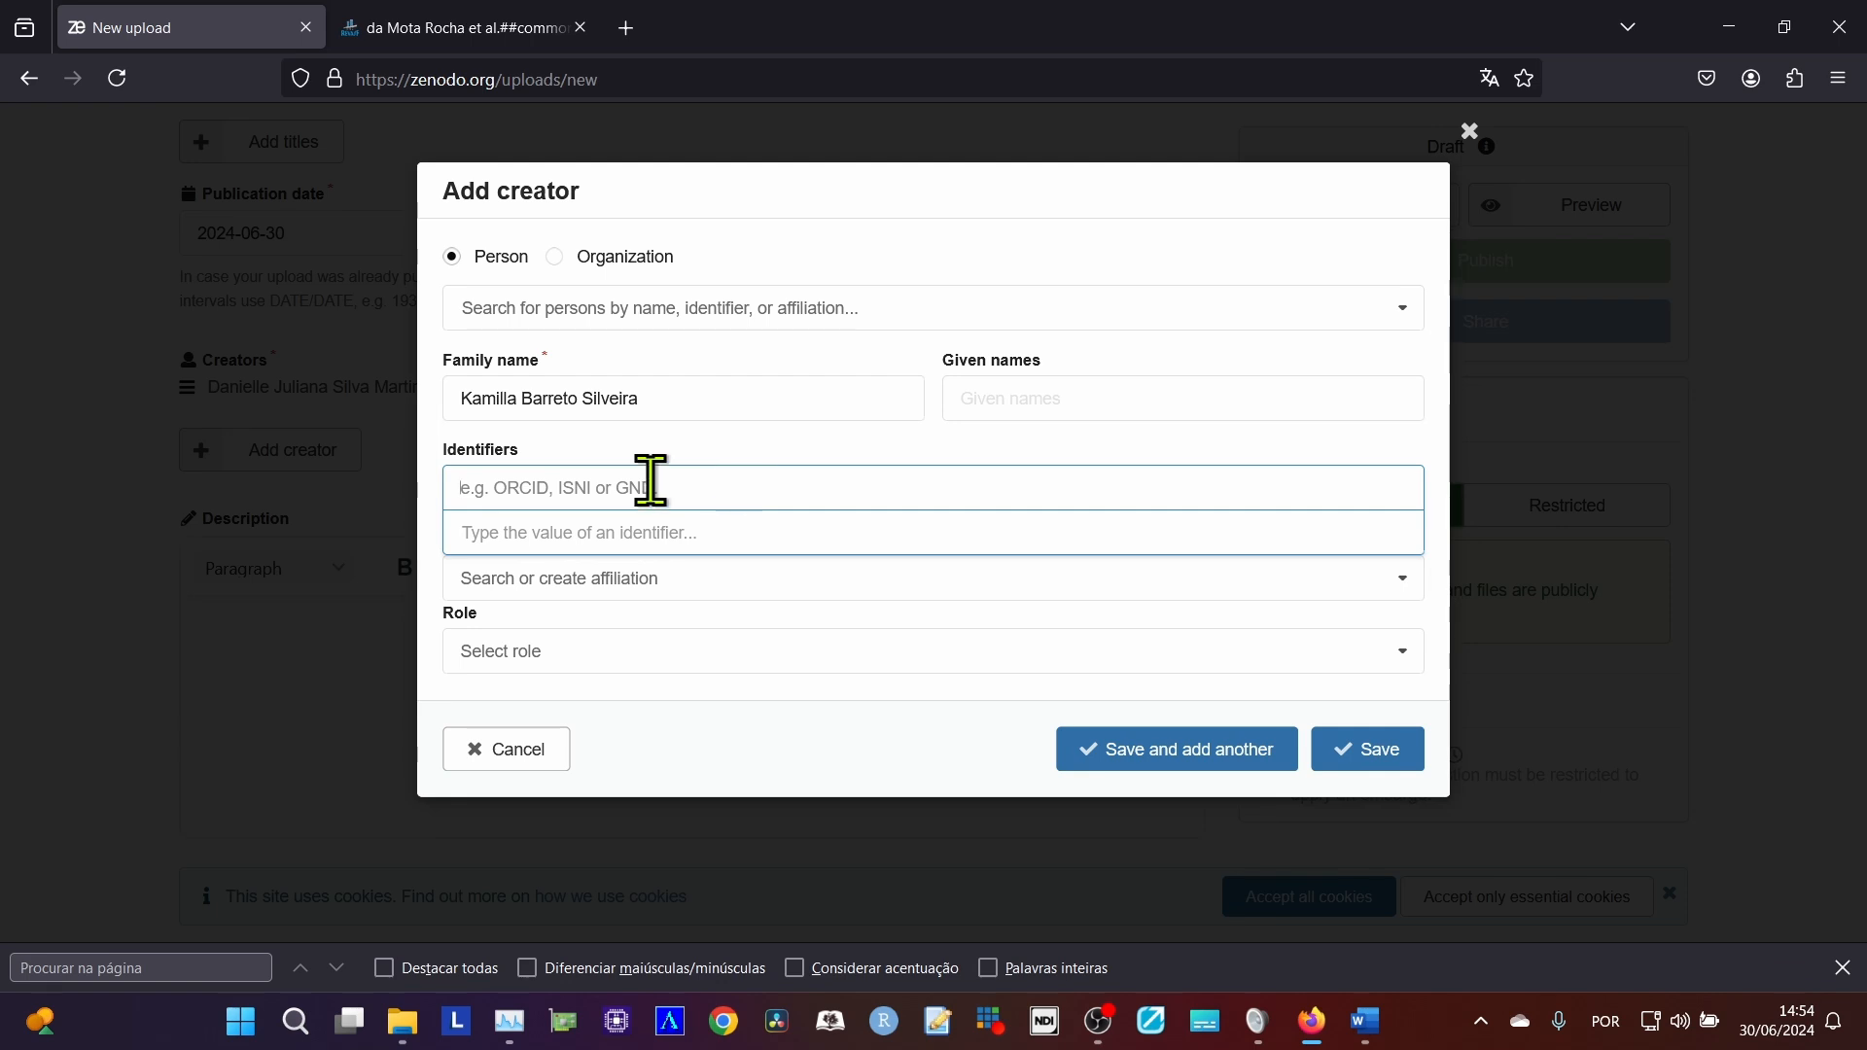
click(753, 445)
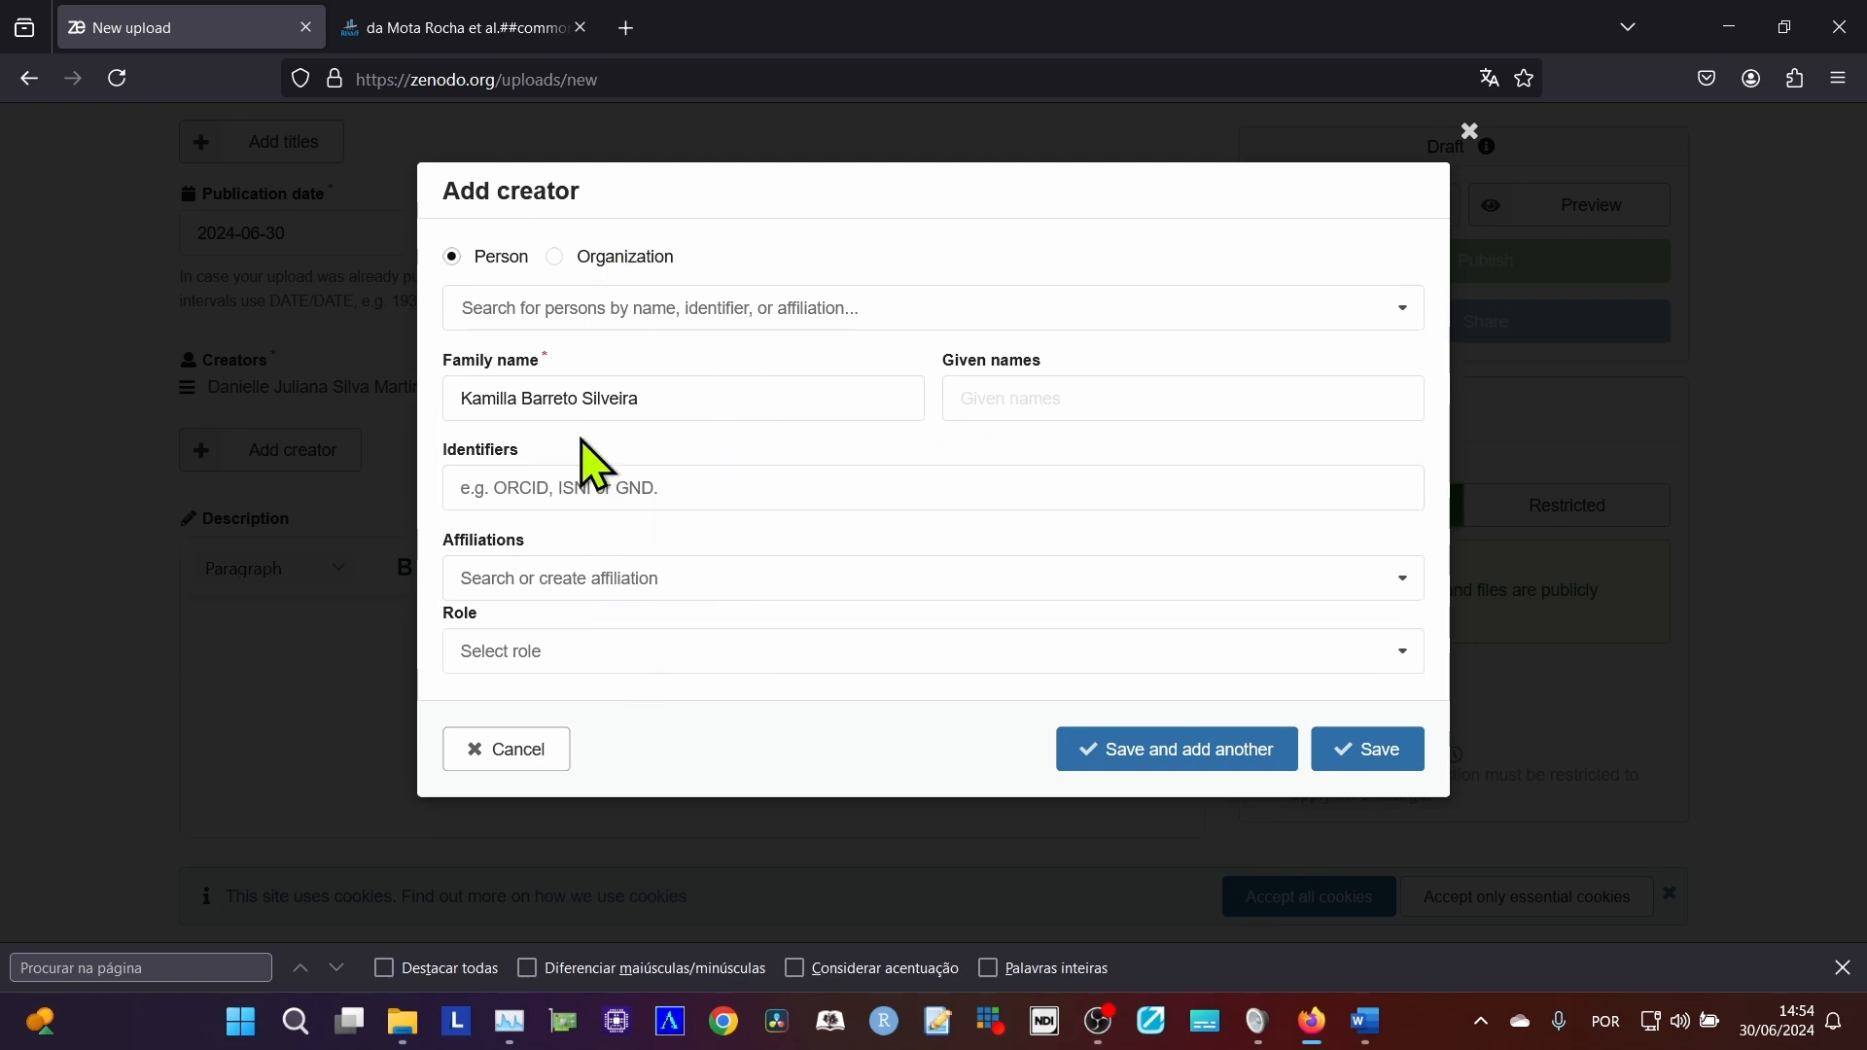
click(1163, 763)
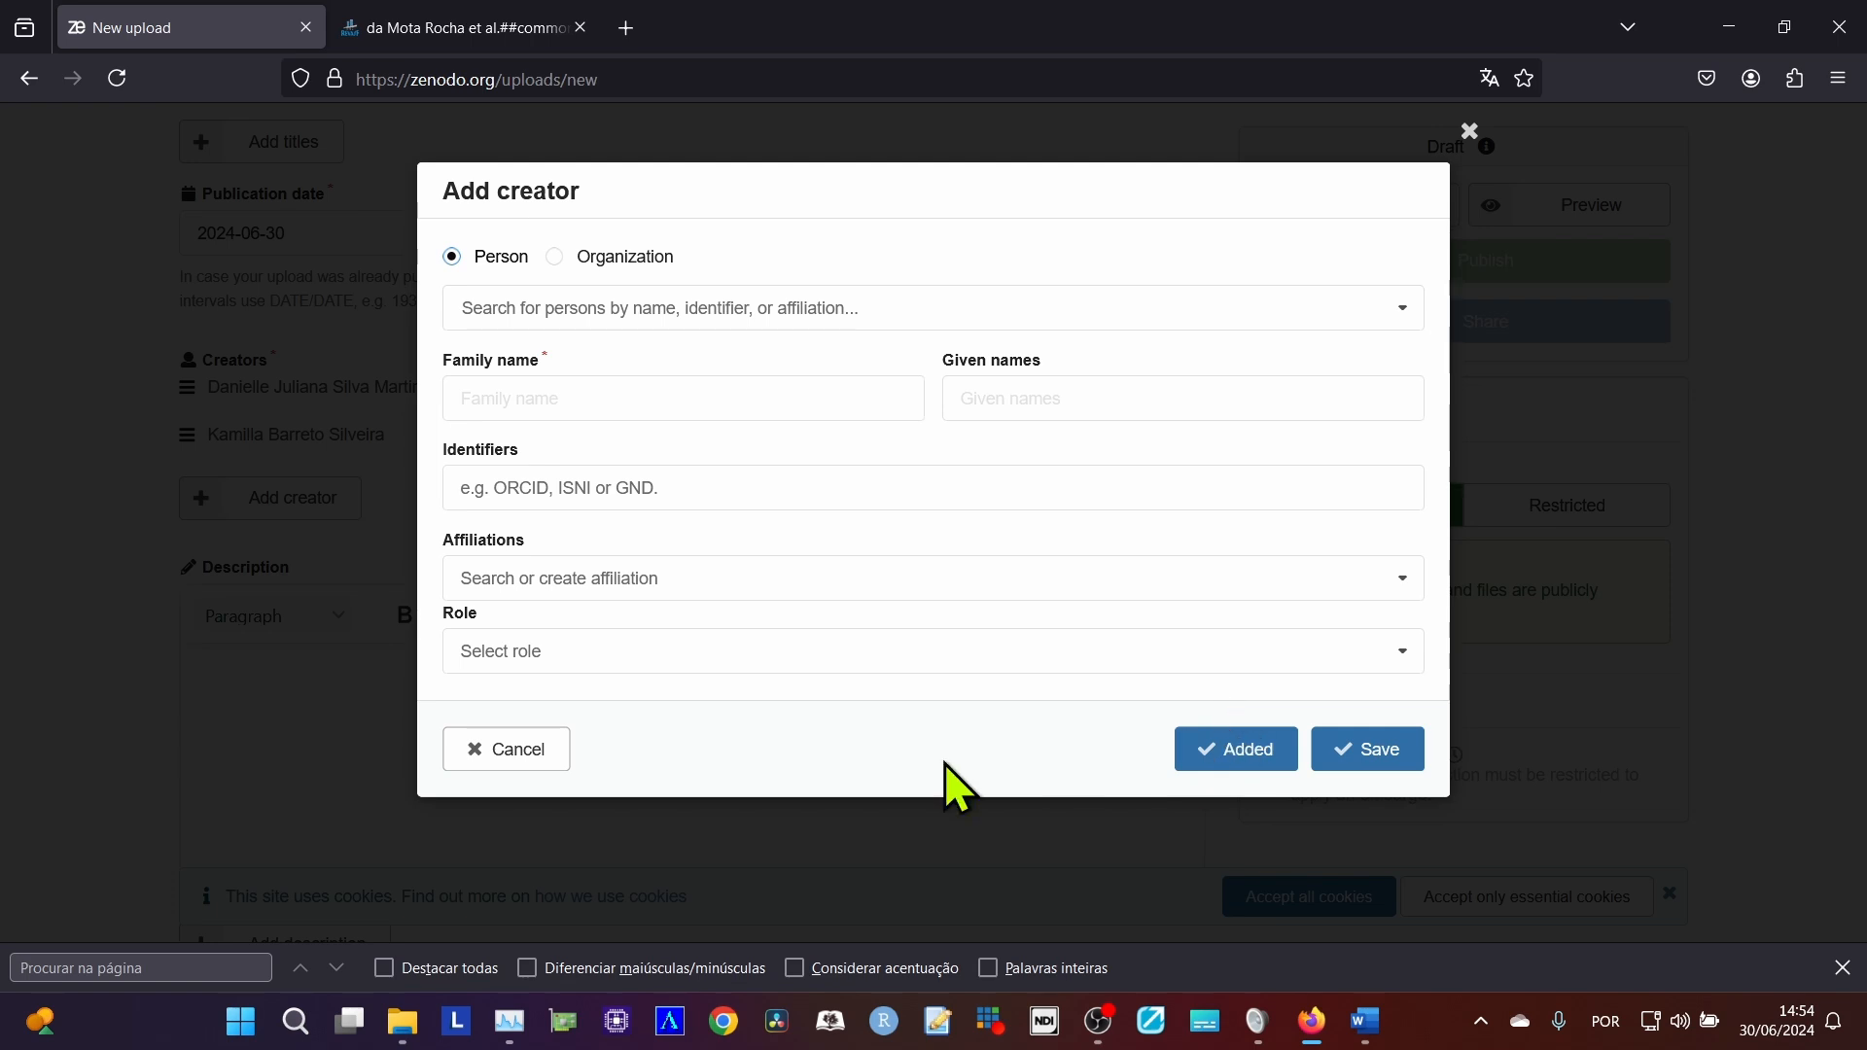
click(1367, 753)
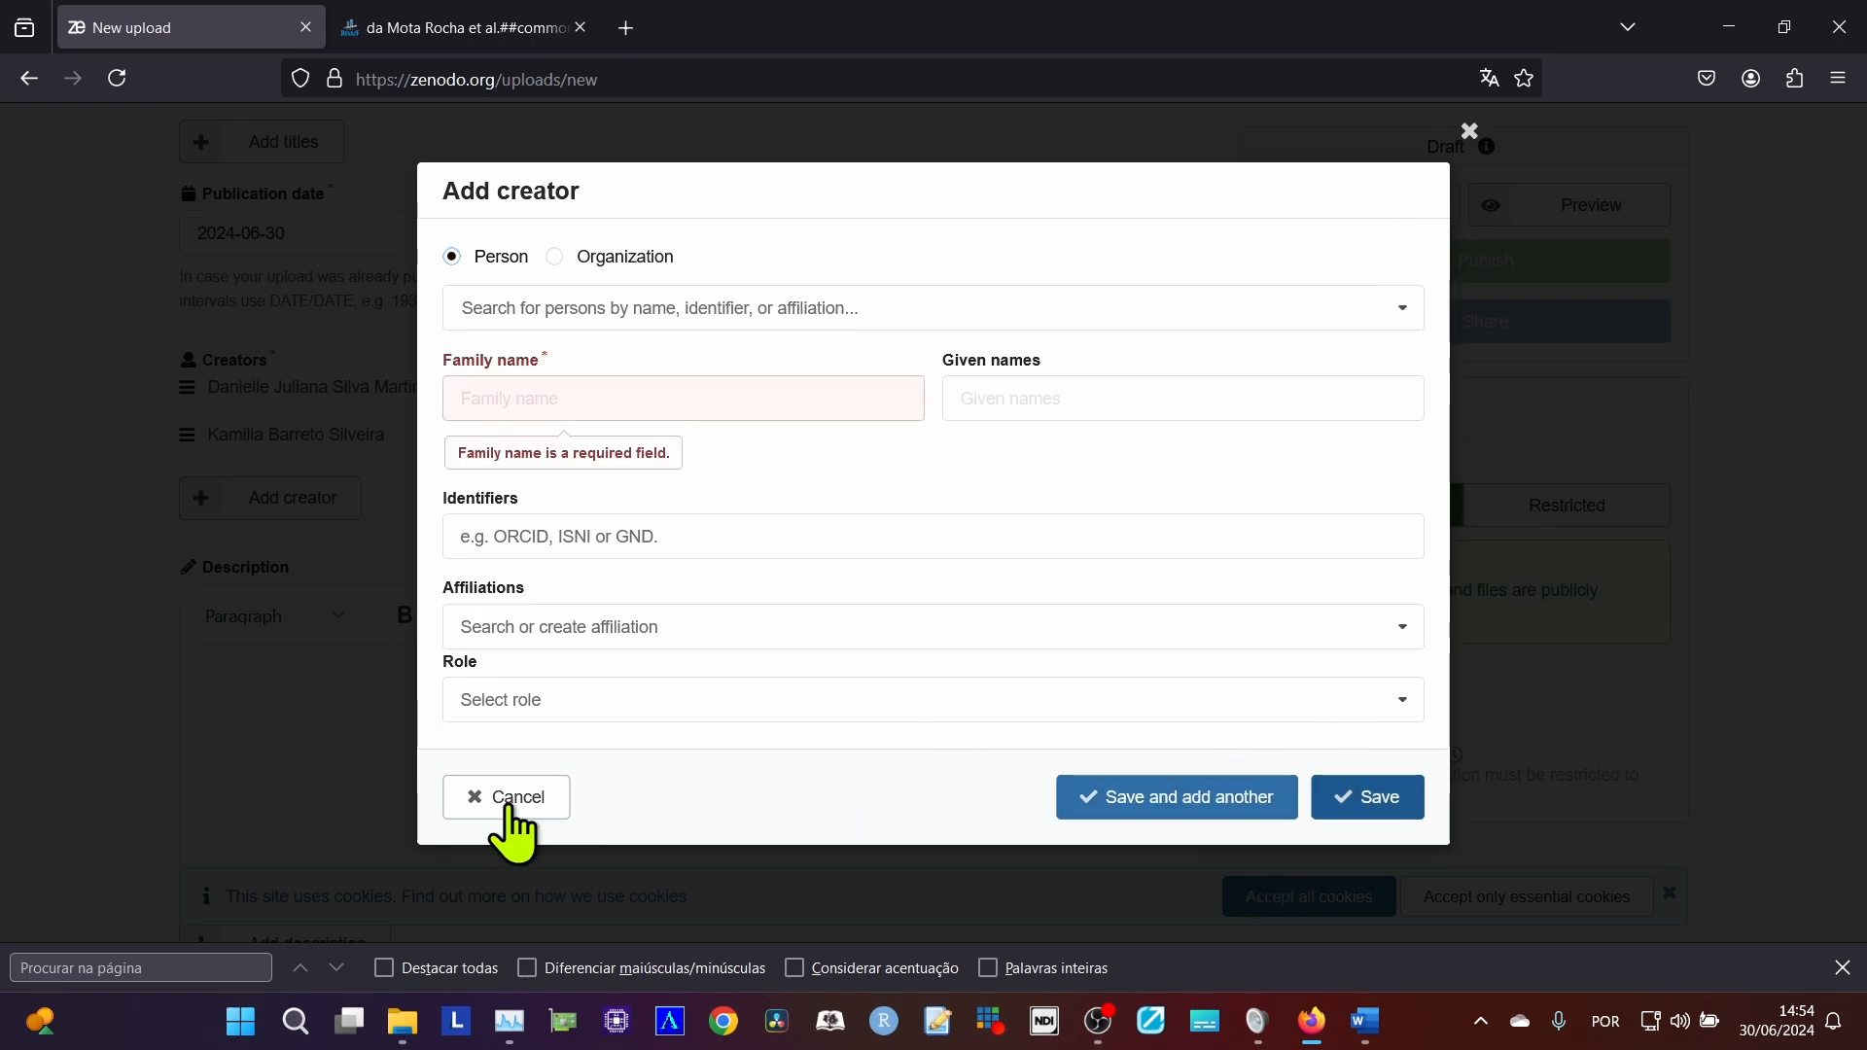
click(475, 805)
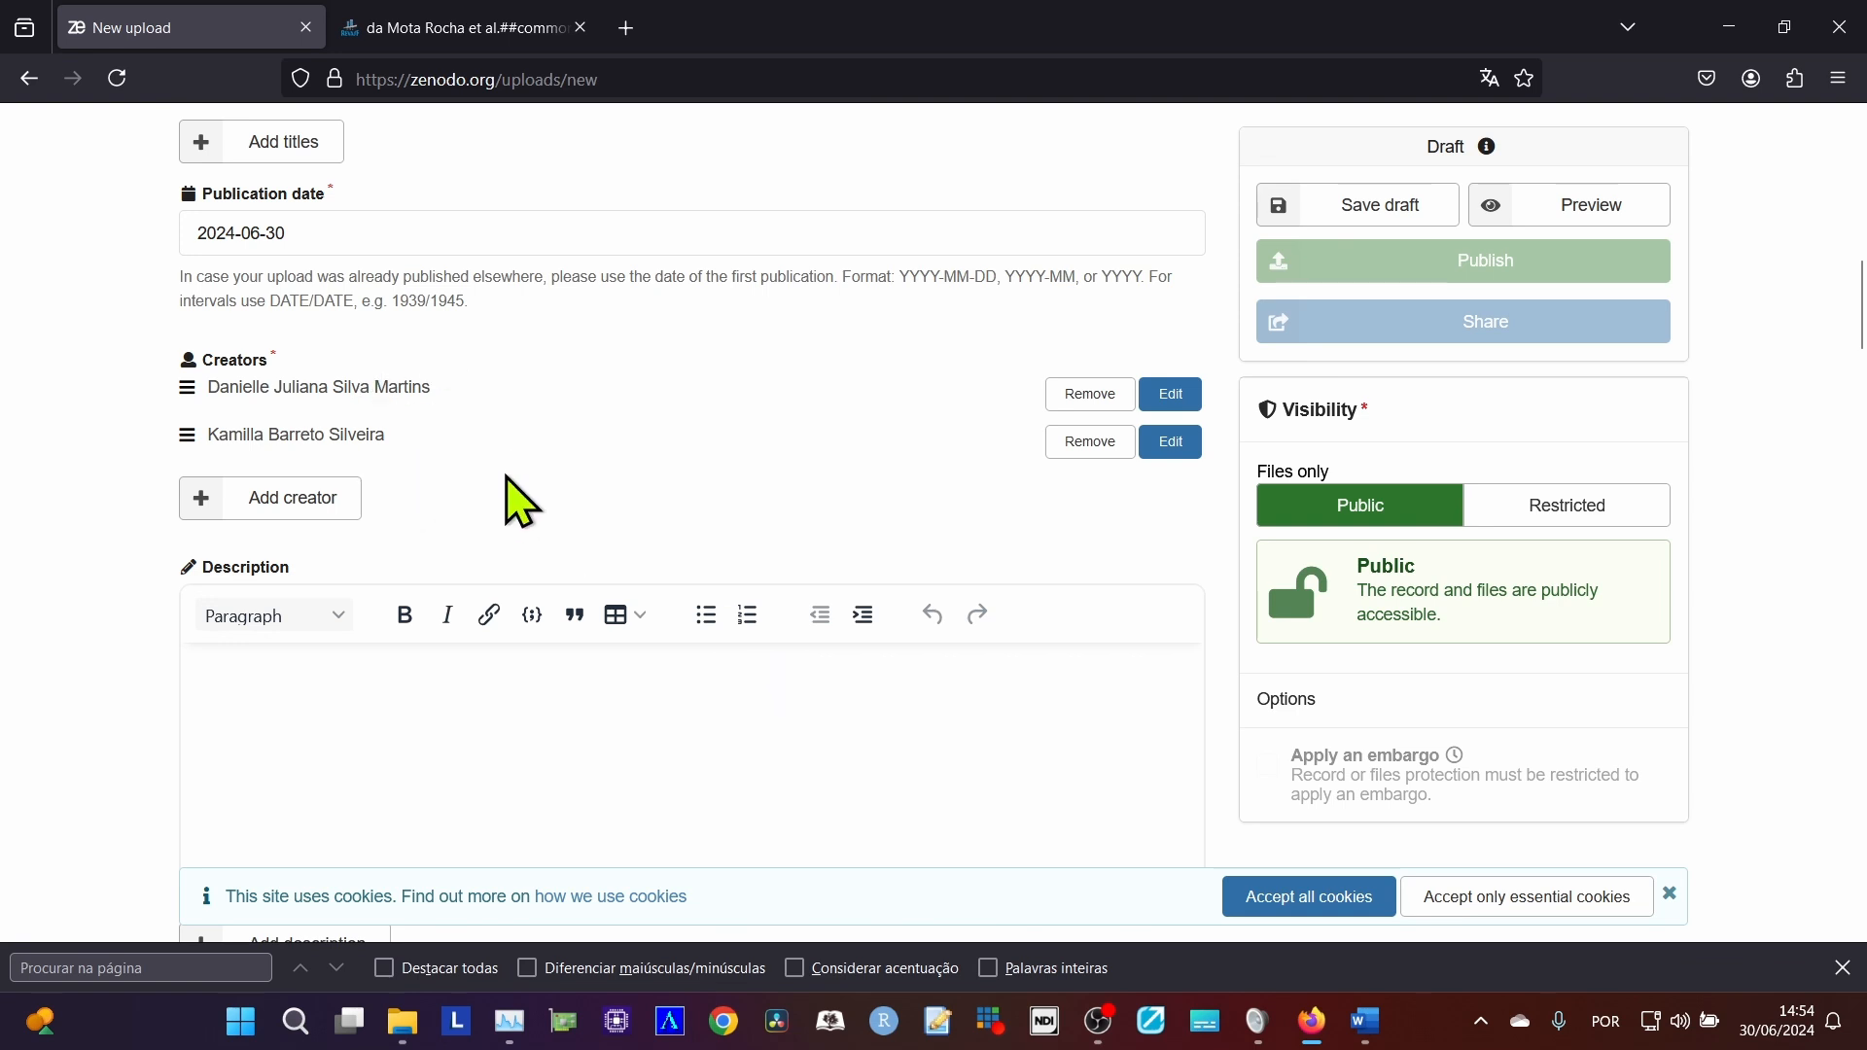
Add an empty additional description entry below the main description of the Zenodo record.
scroll(558, 667, down, 4)
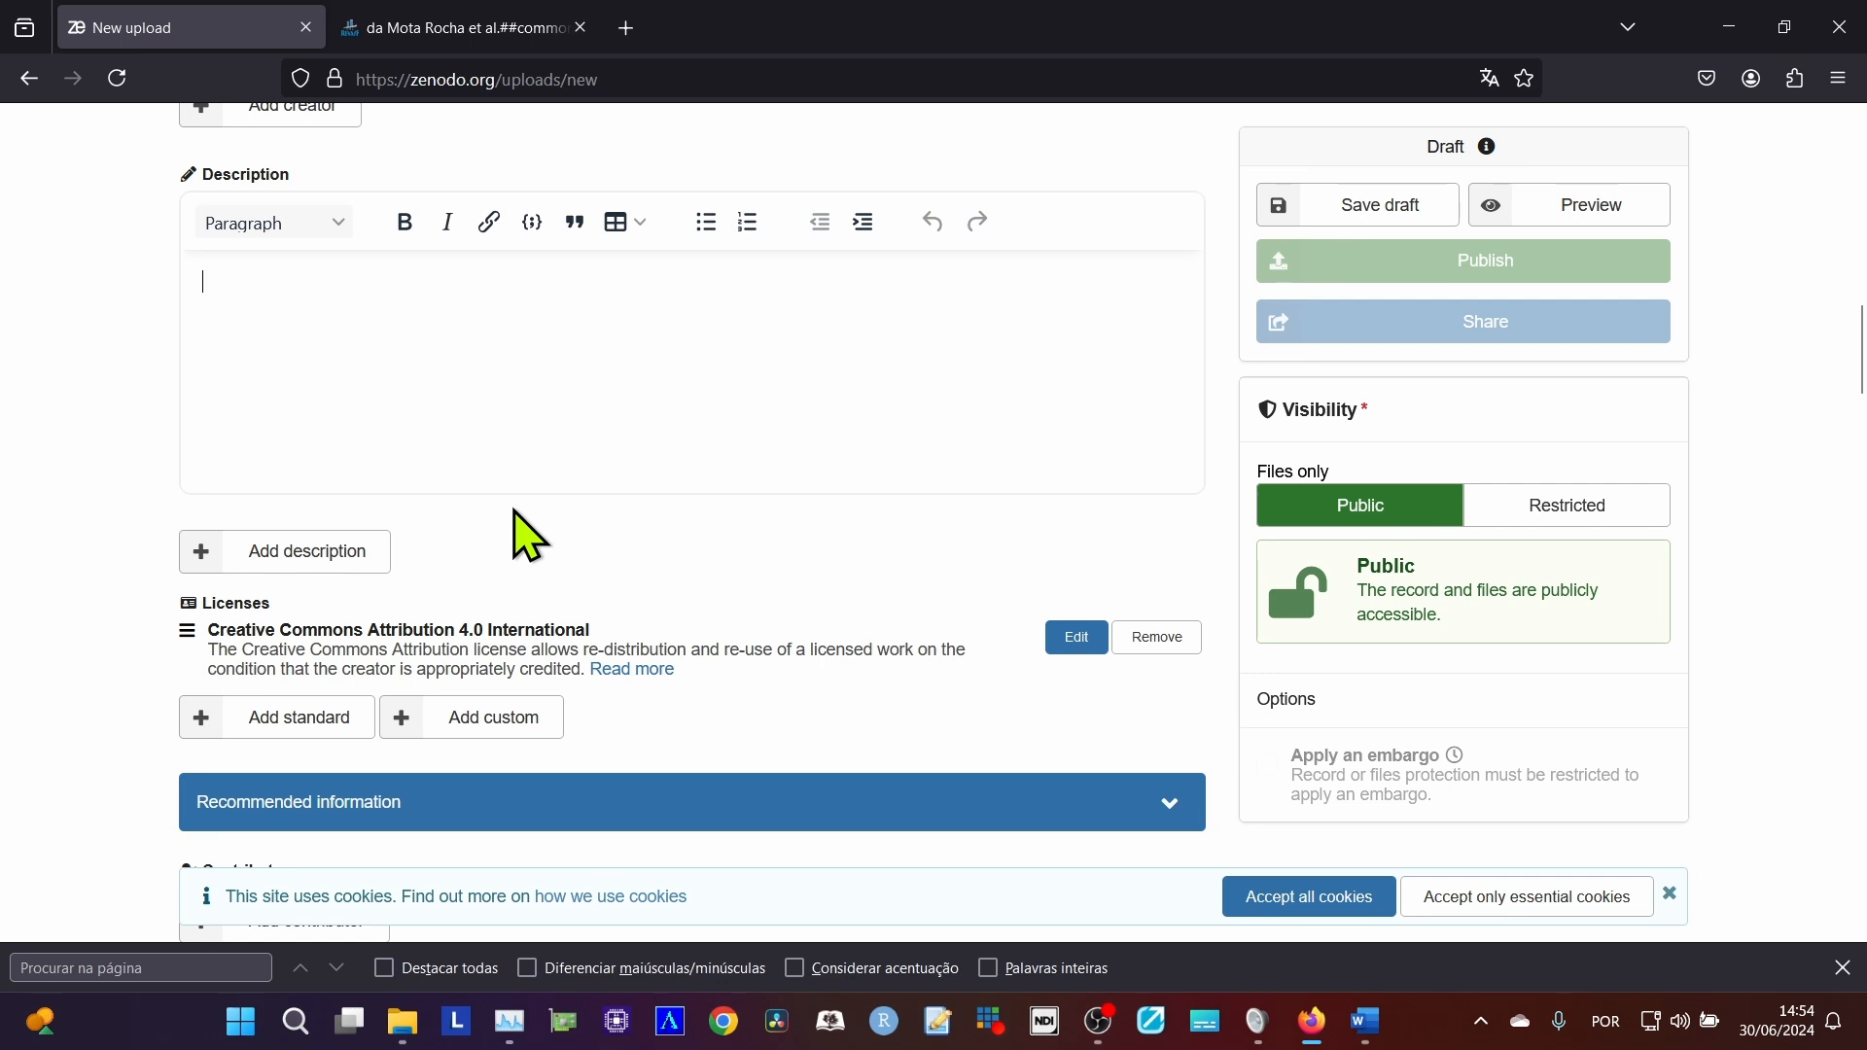
click(308, 564)
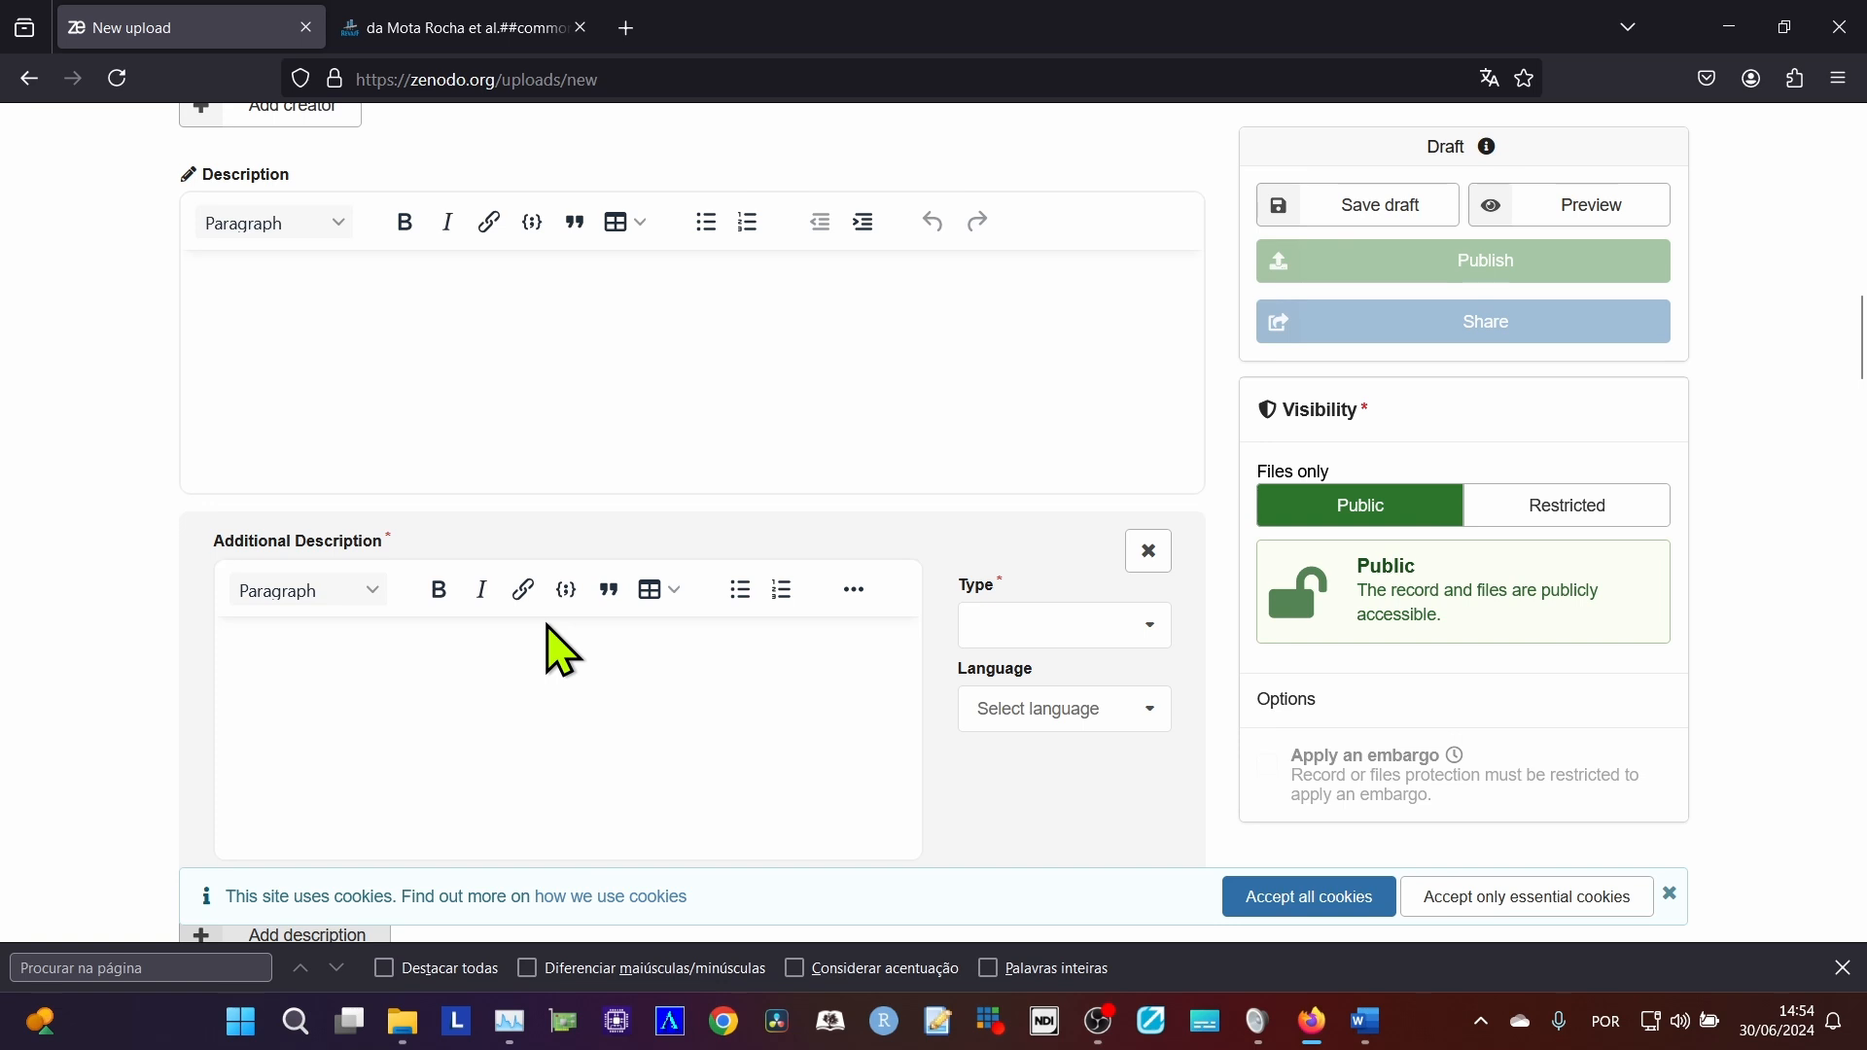
Review the remaining record sections, from licenses and recommended information through identifiers, related works and references to the software Repository URL field.
scroll(559, 650, down, 5)
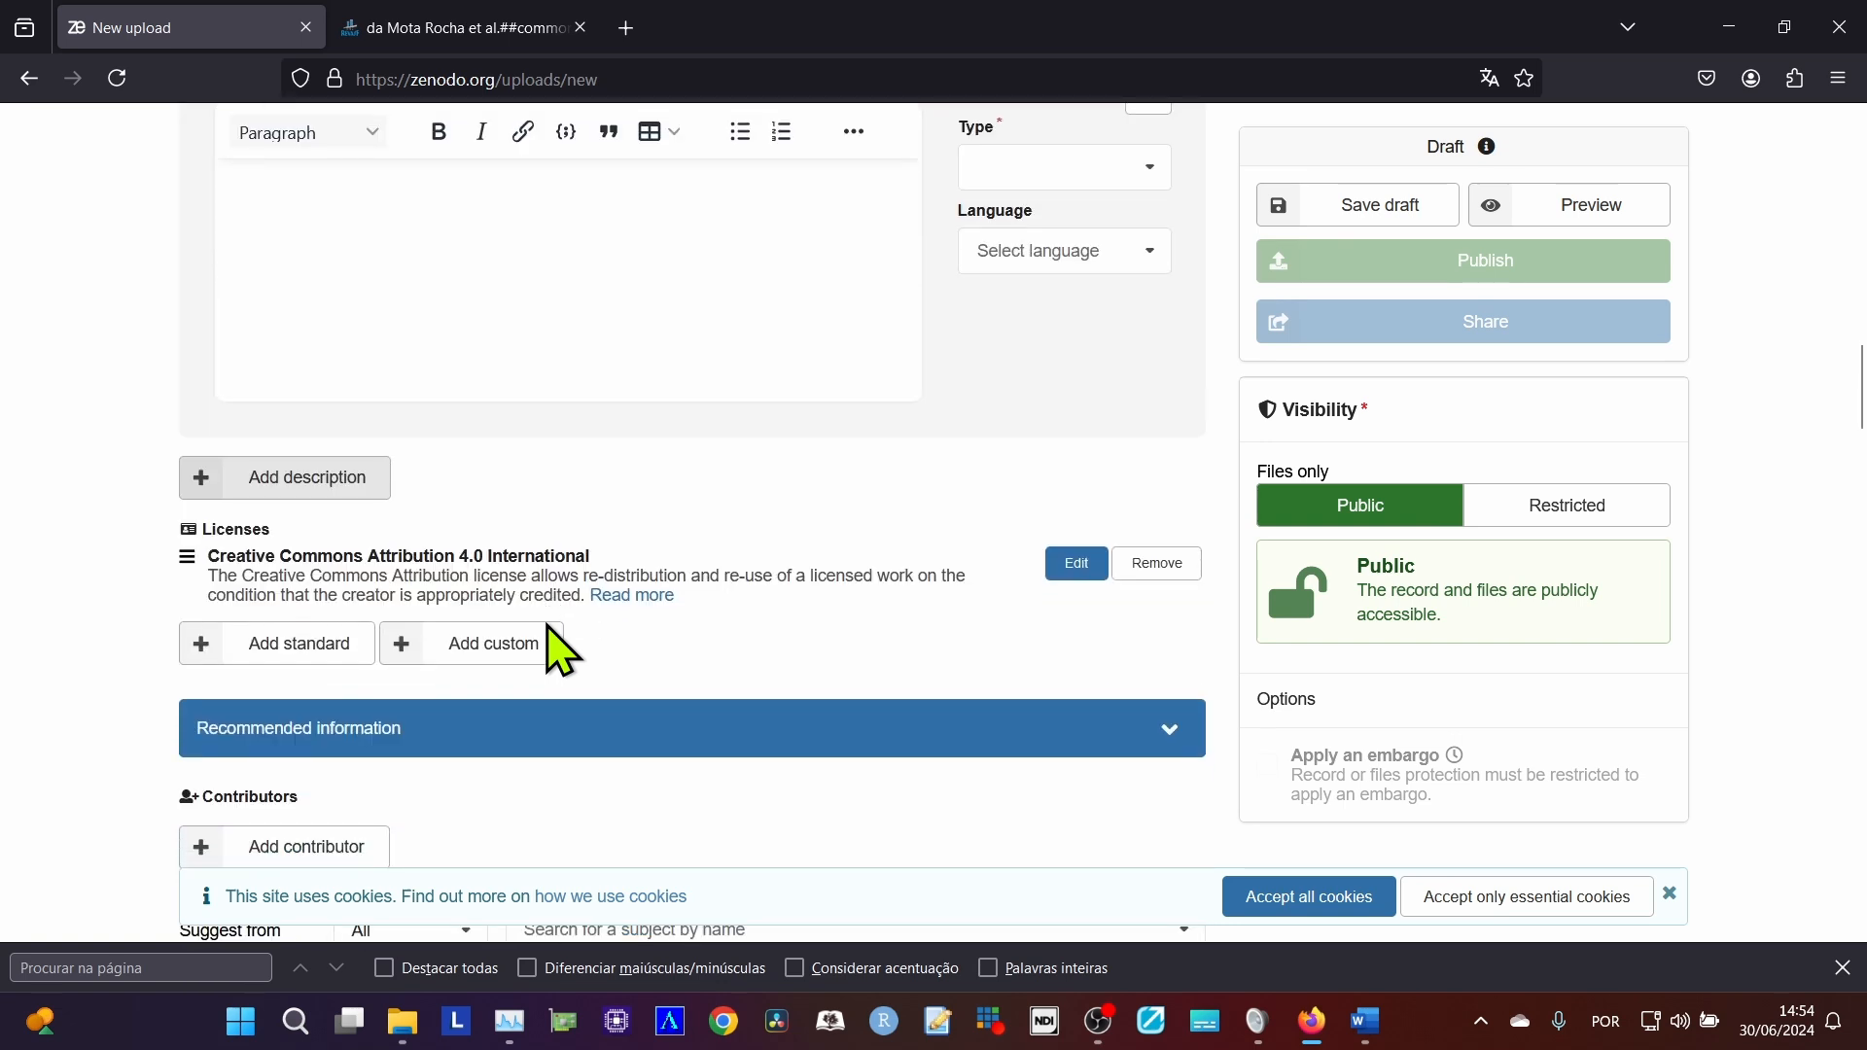
scroll(560, 650, down, 3)
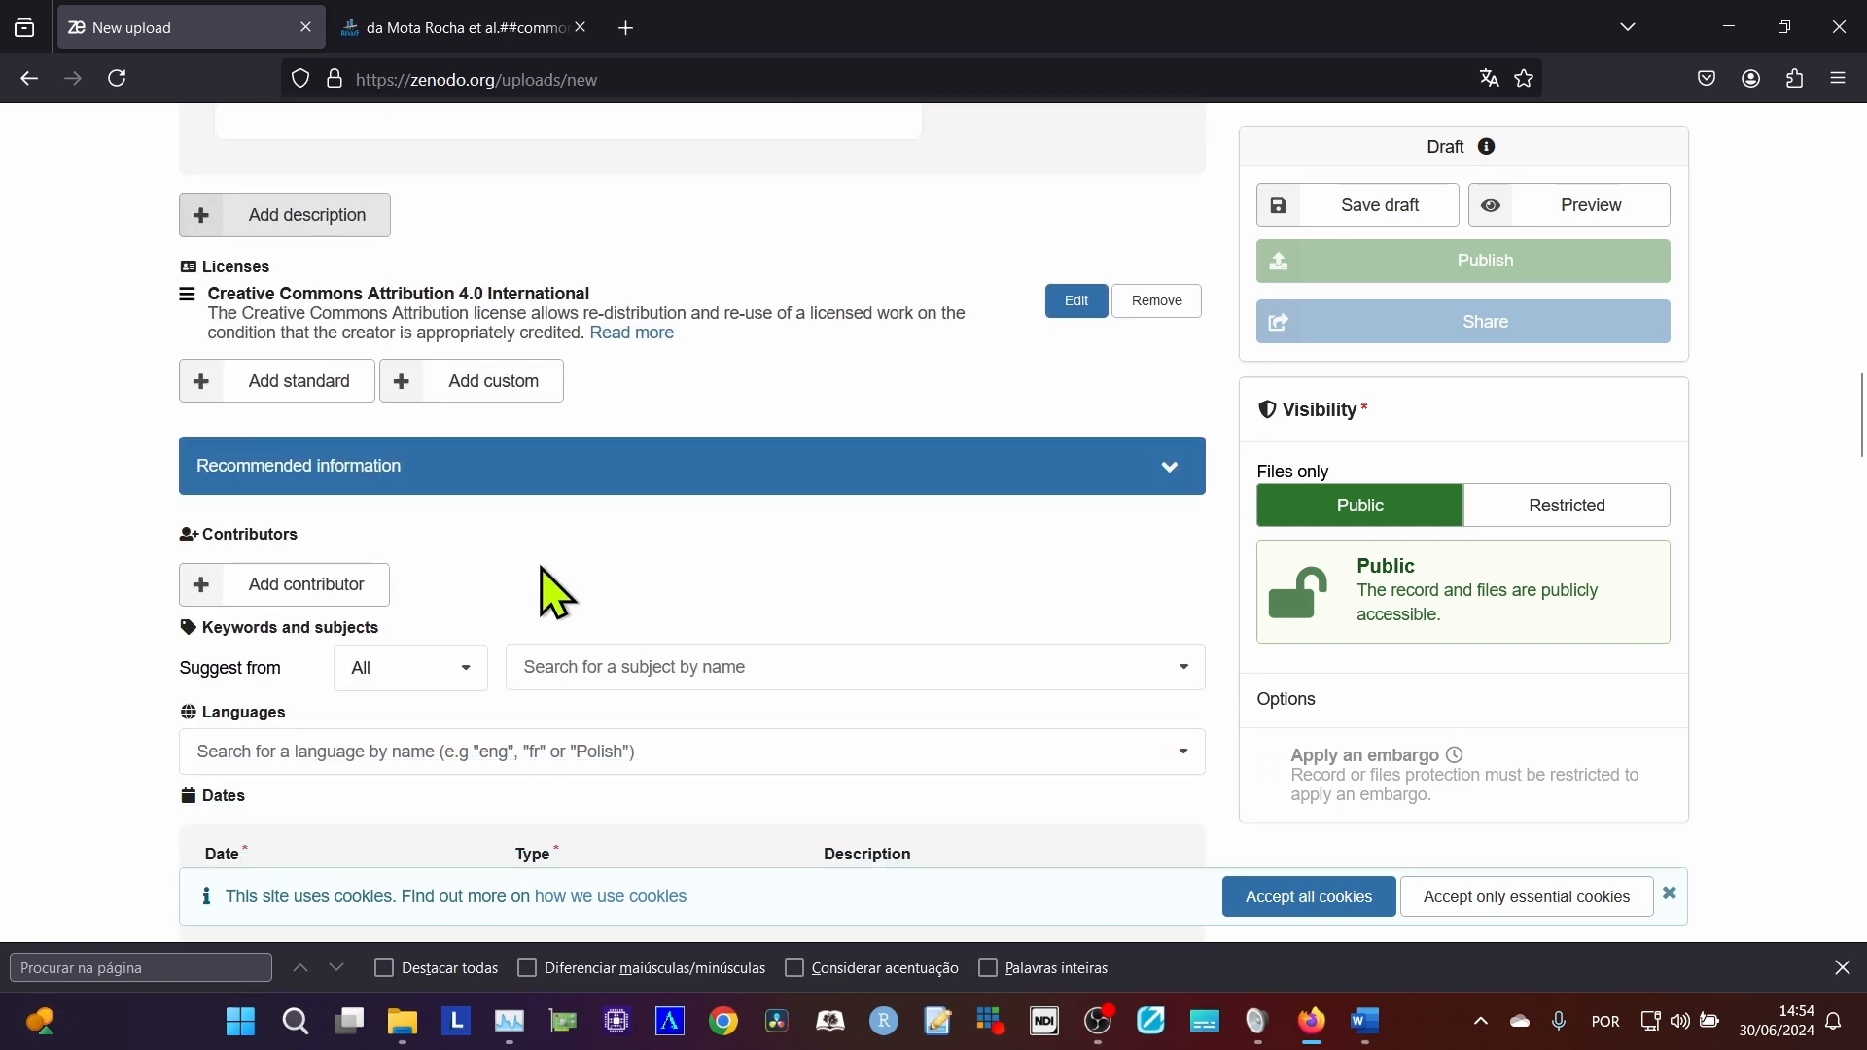
scroll(557, 595, down, 3)
scroll(541, 574, down, 2)
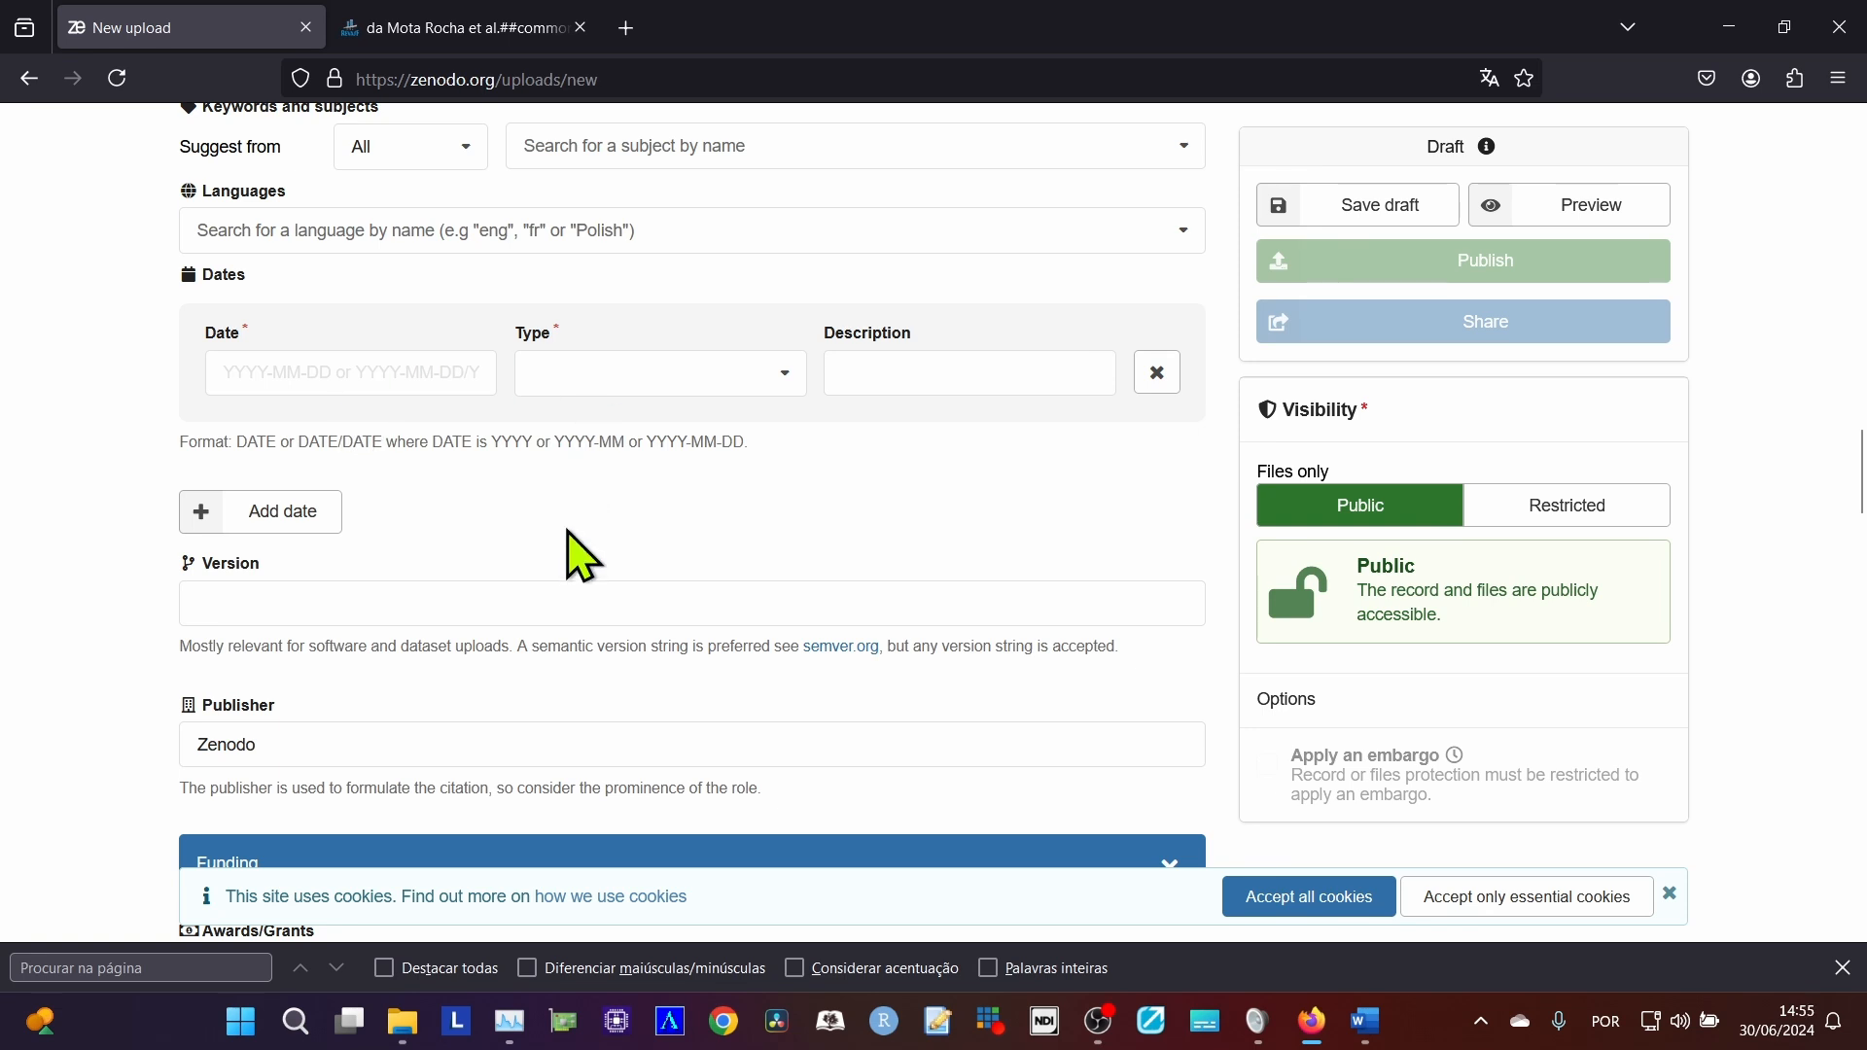
scroll(550, 711, down, 1)
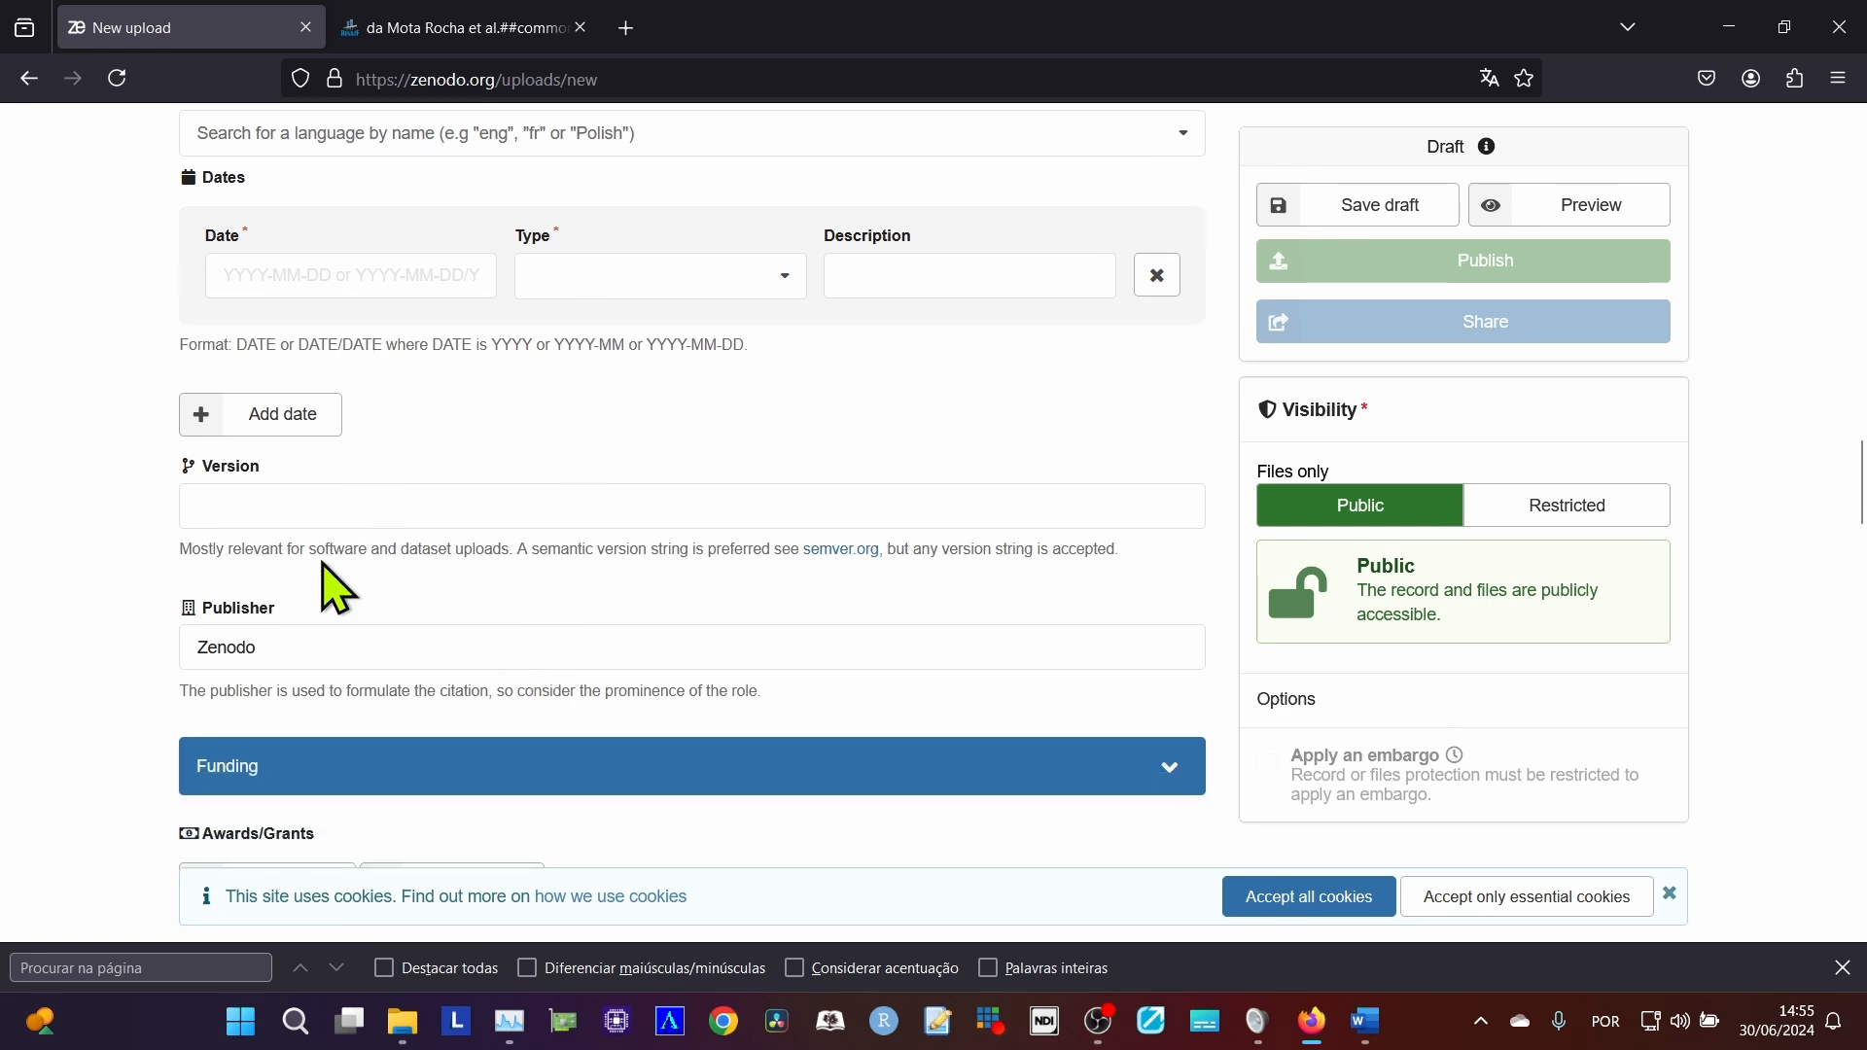
scroll(376, 704, down, 4)
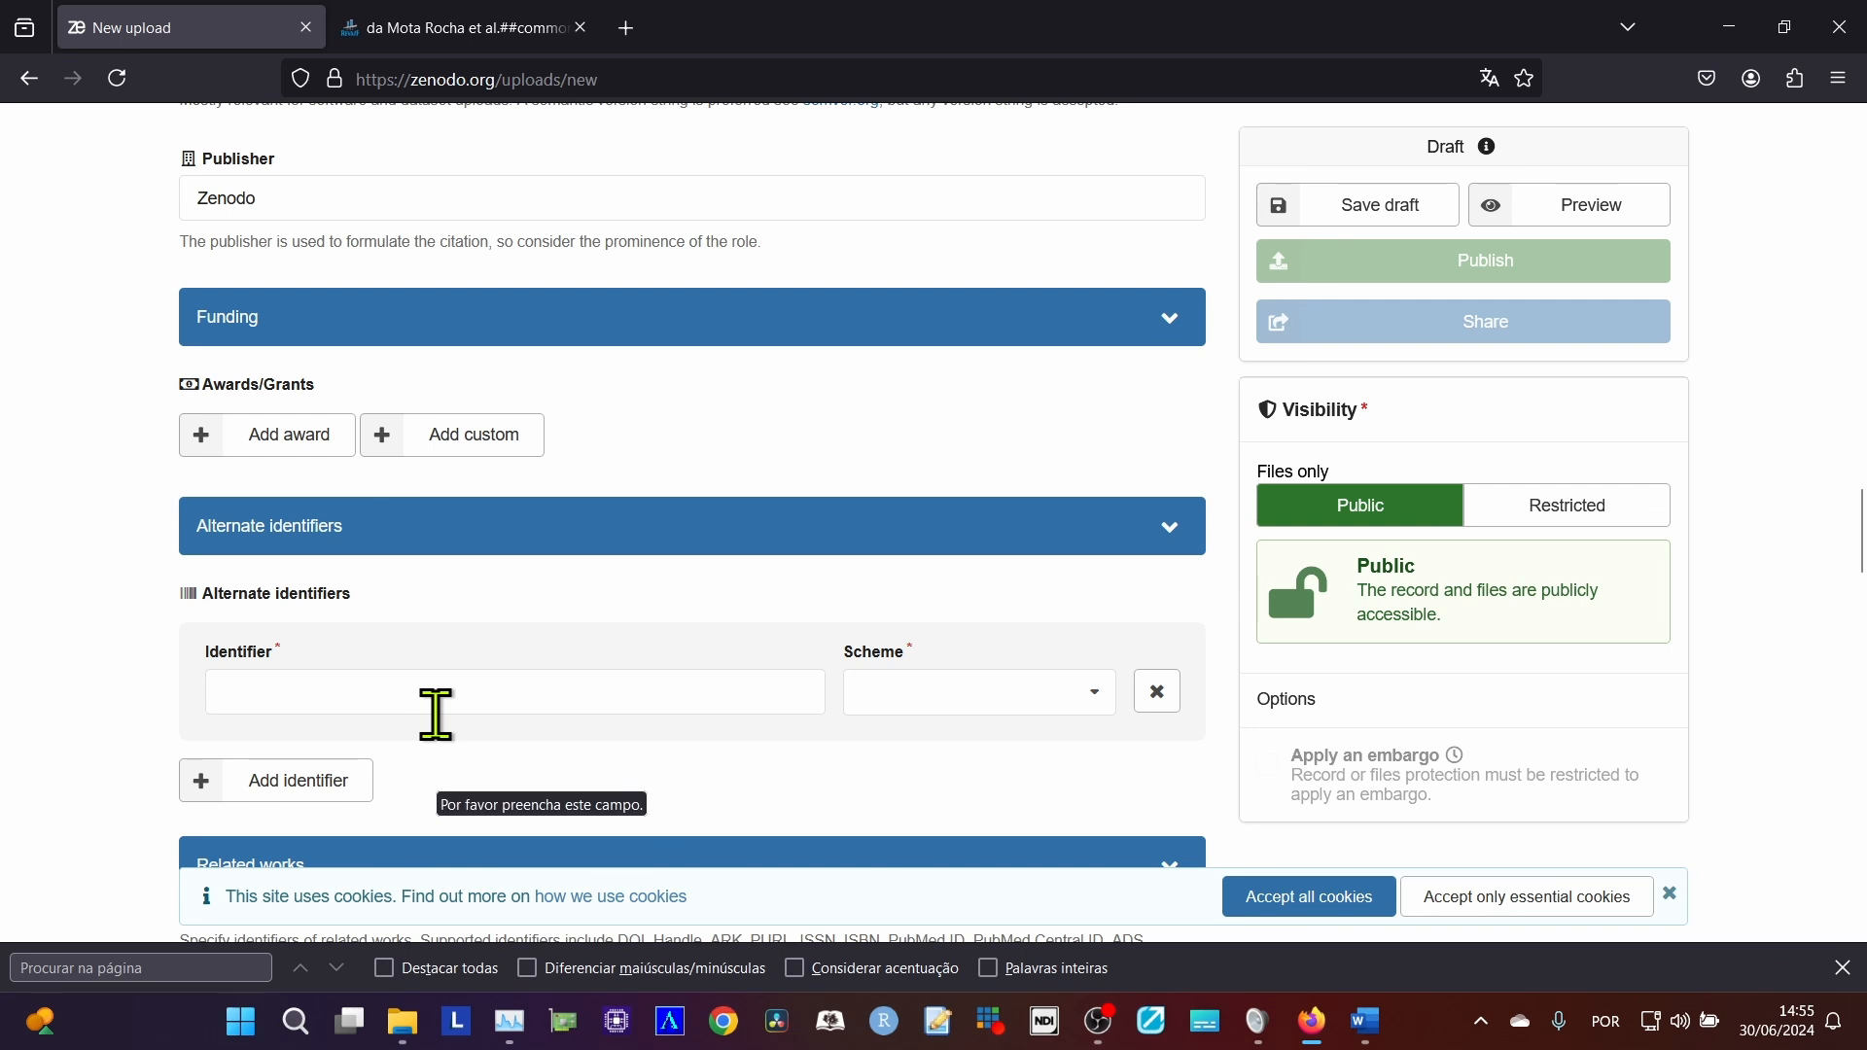
scroll(440, 724, down, 2)
scroll(445, 744, down, 3)
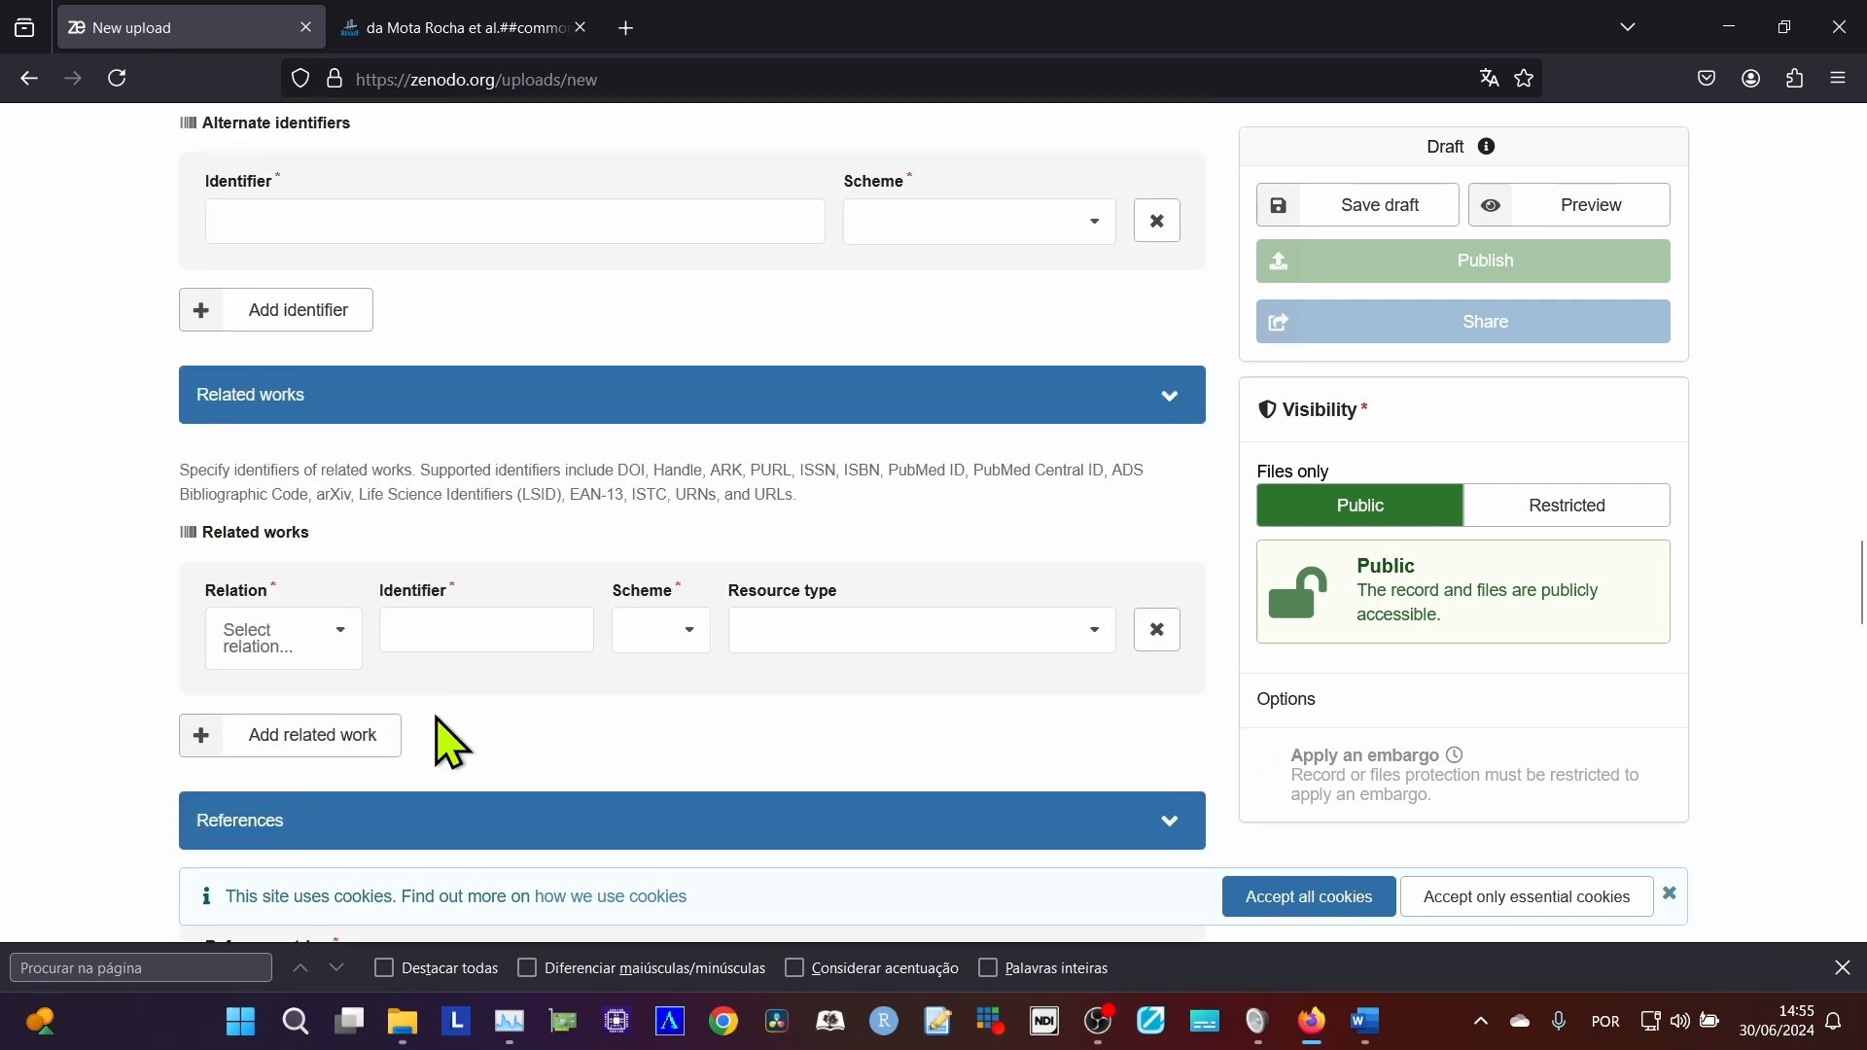
scroll(449, 744, down, 3)
scroll(438, 729, down, 3)
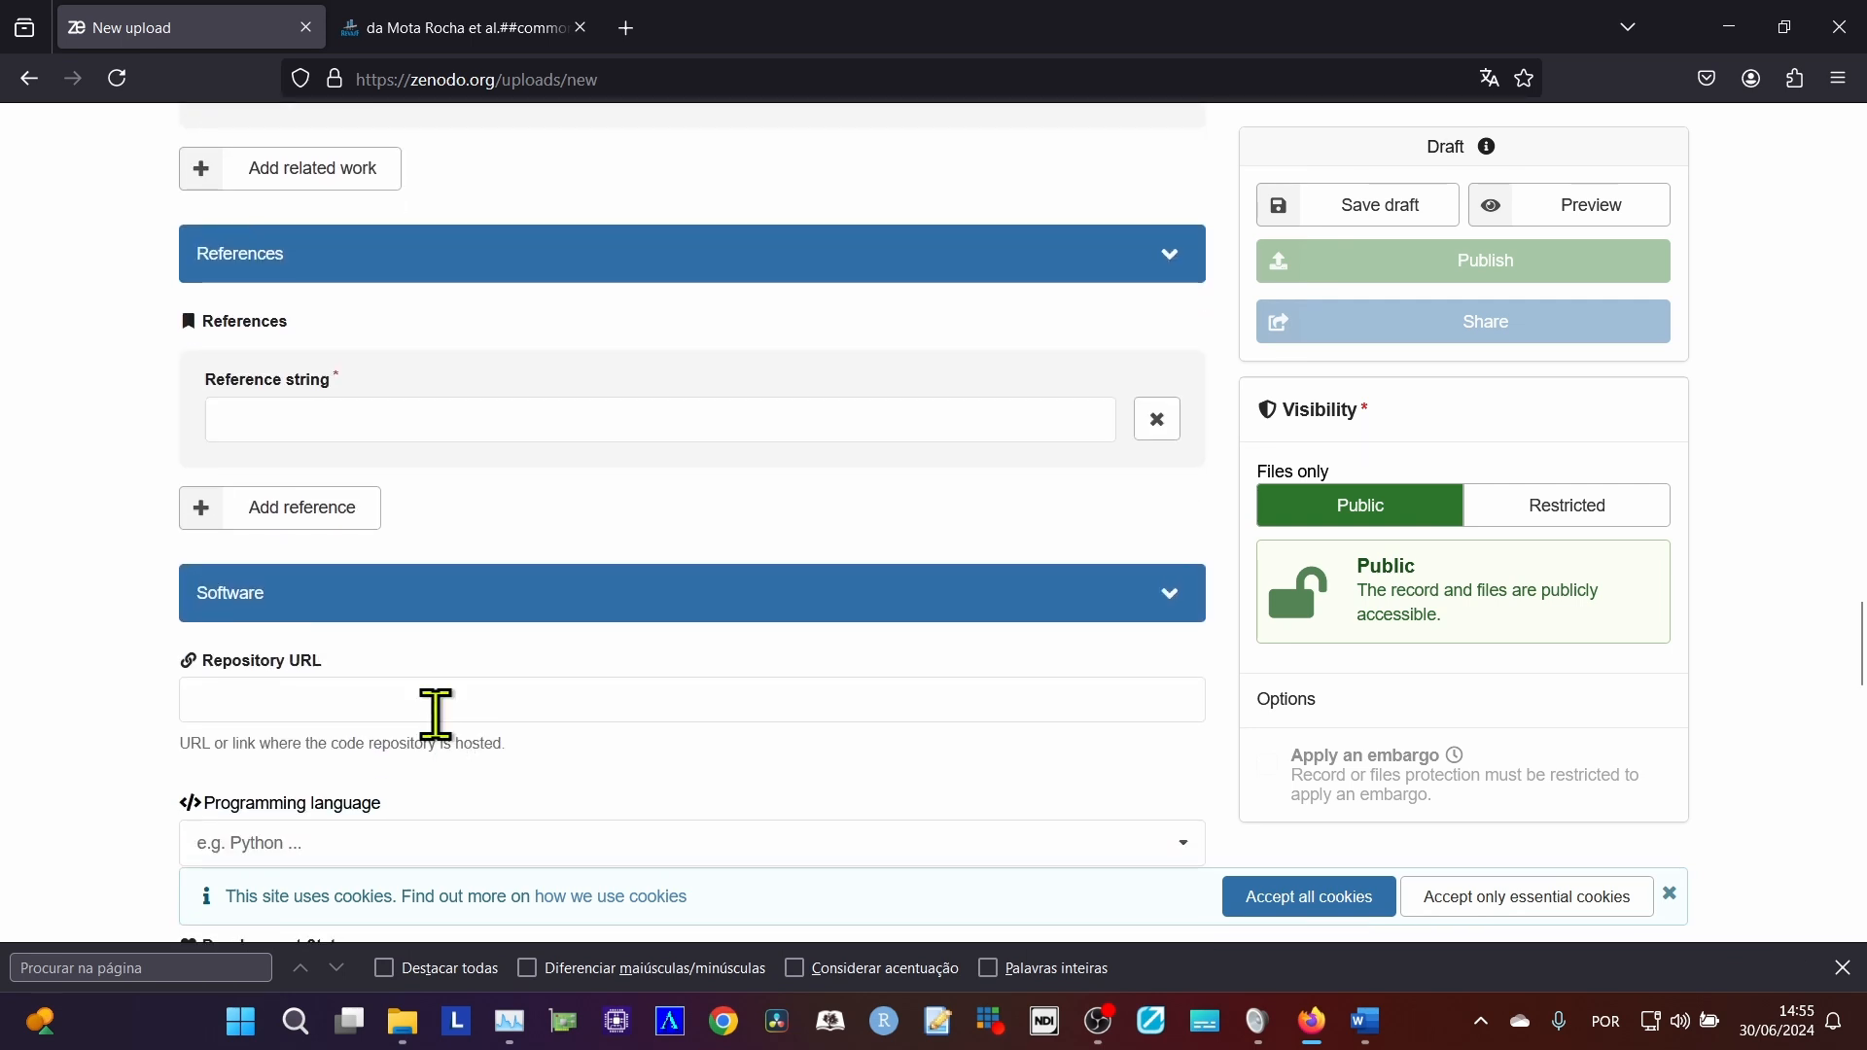
click(319, 552)
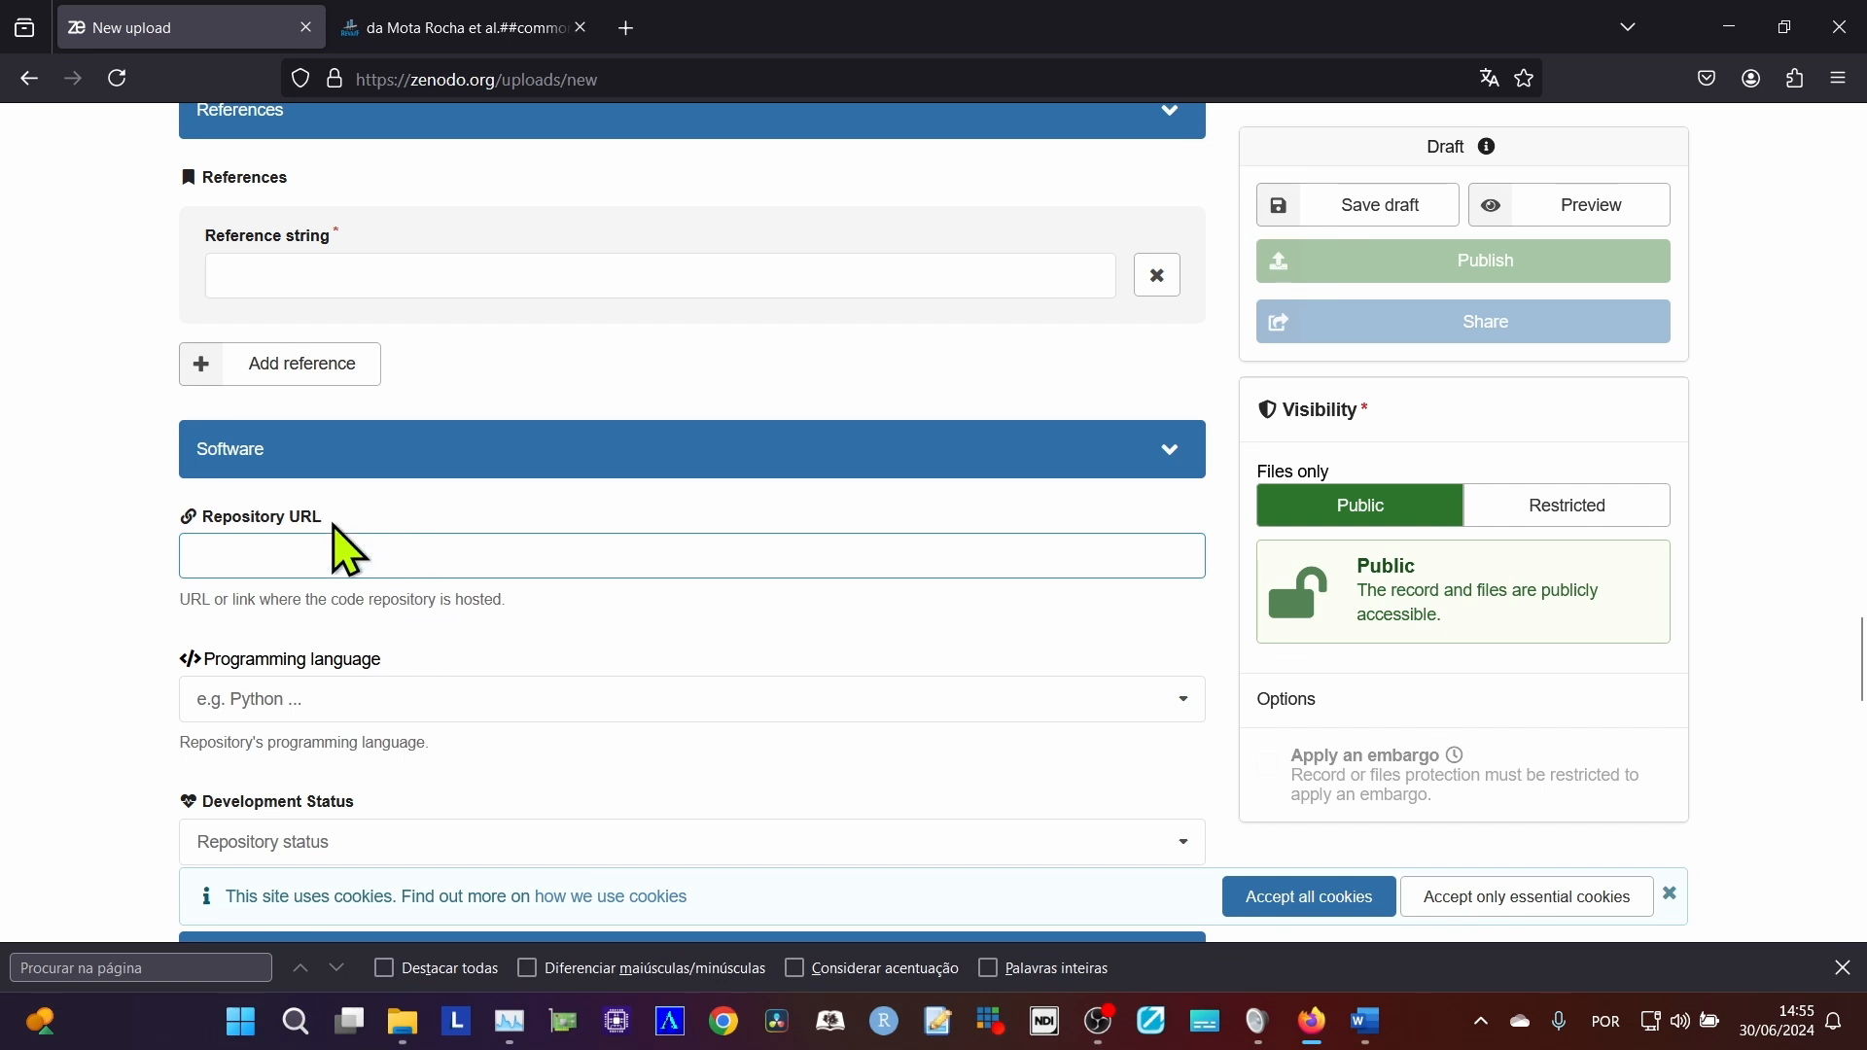
From the journal's submission page, open the published issue v. 14 n. 33 (2024): Edição regular in a separate tab.
click(435, 27)
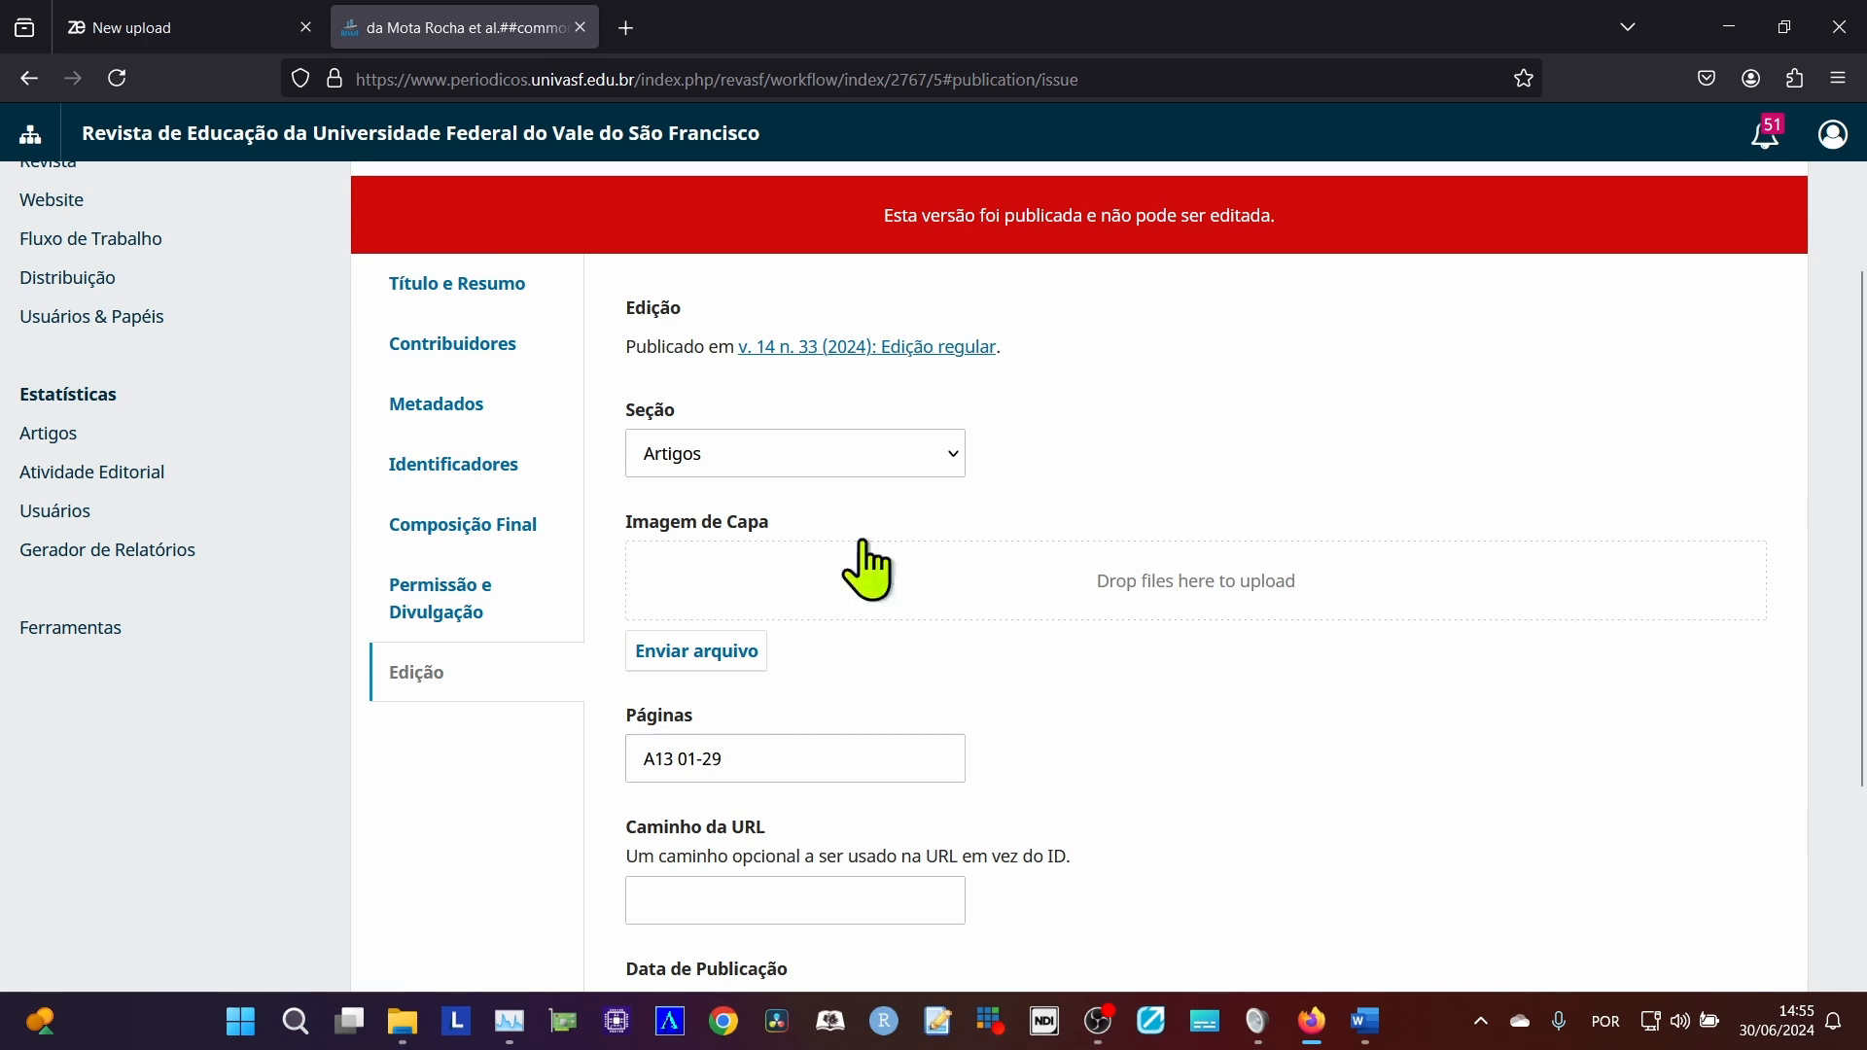
middle_click(813, 348)
click(793, 30)
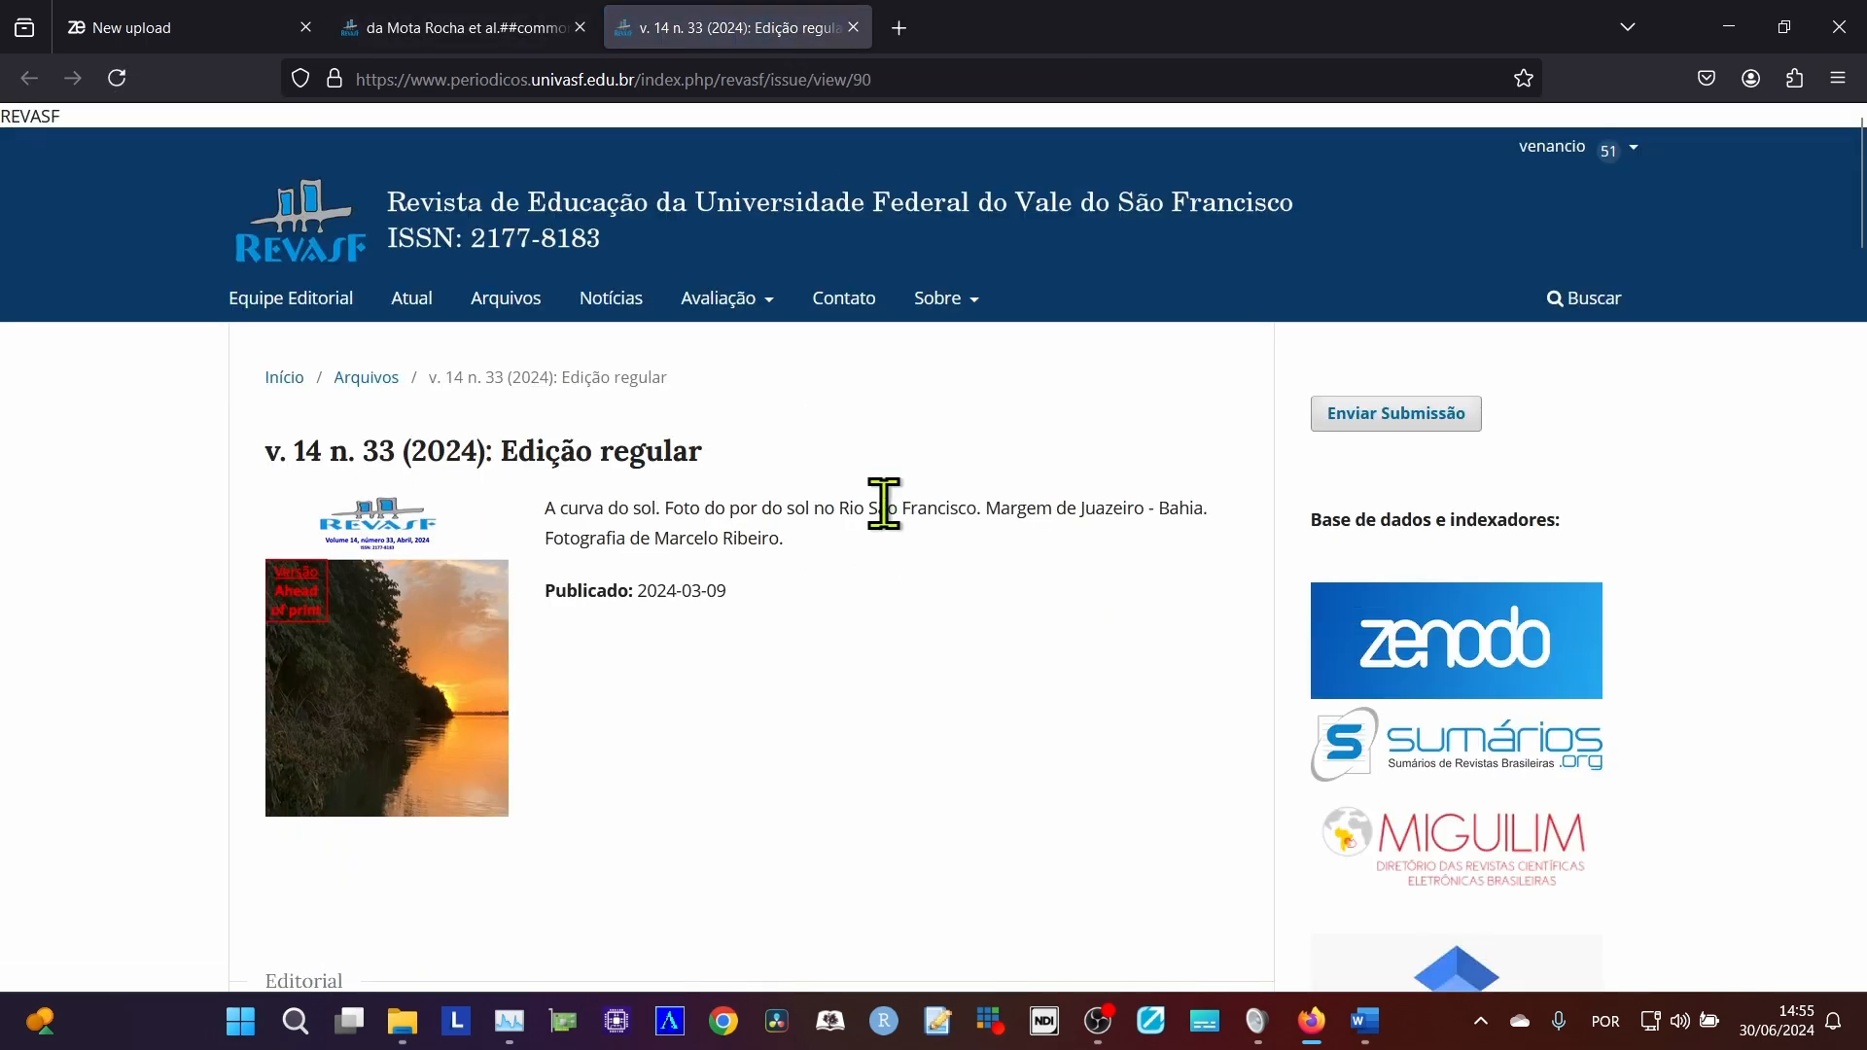
click(453, 24)
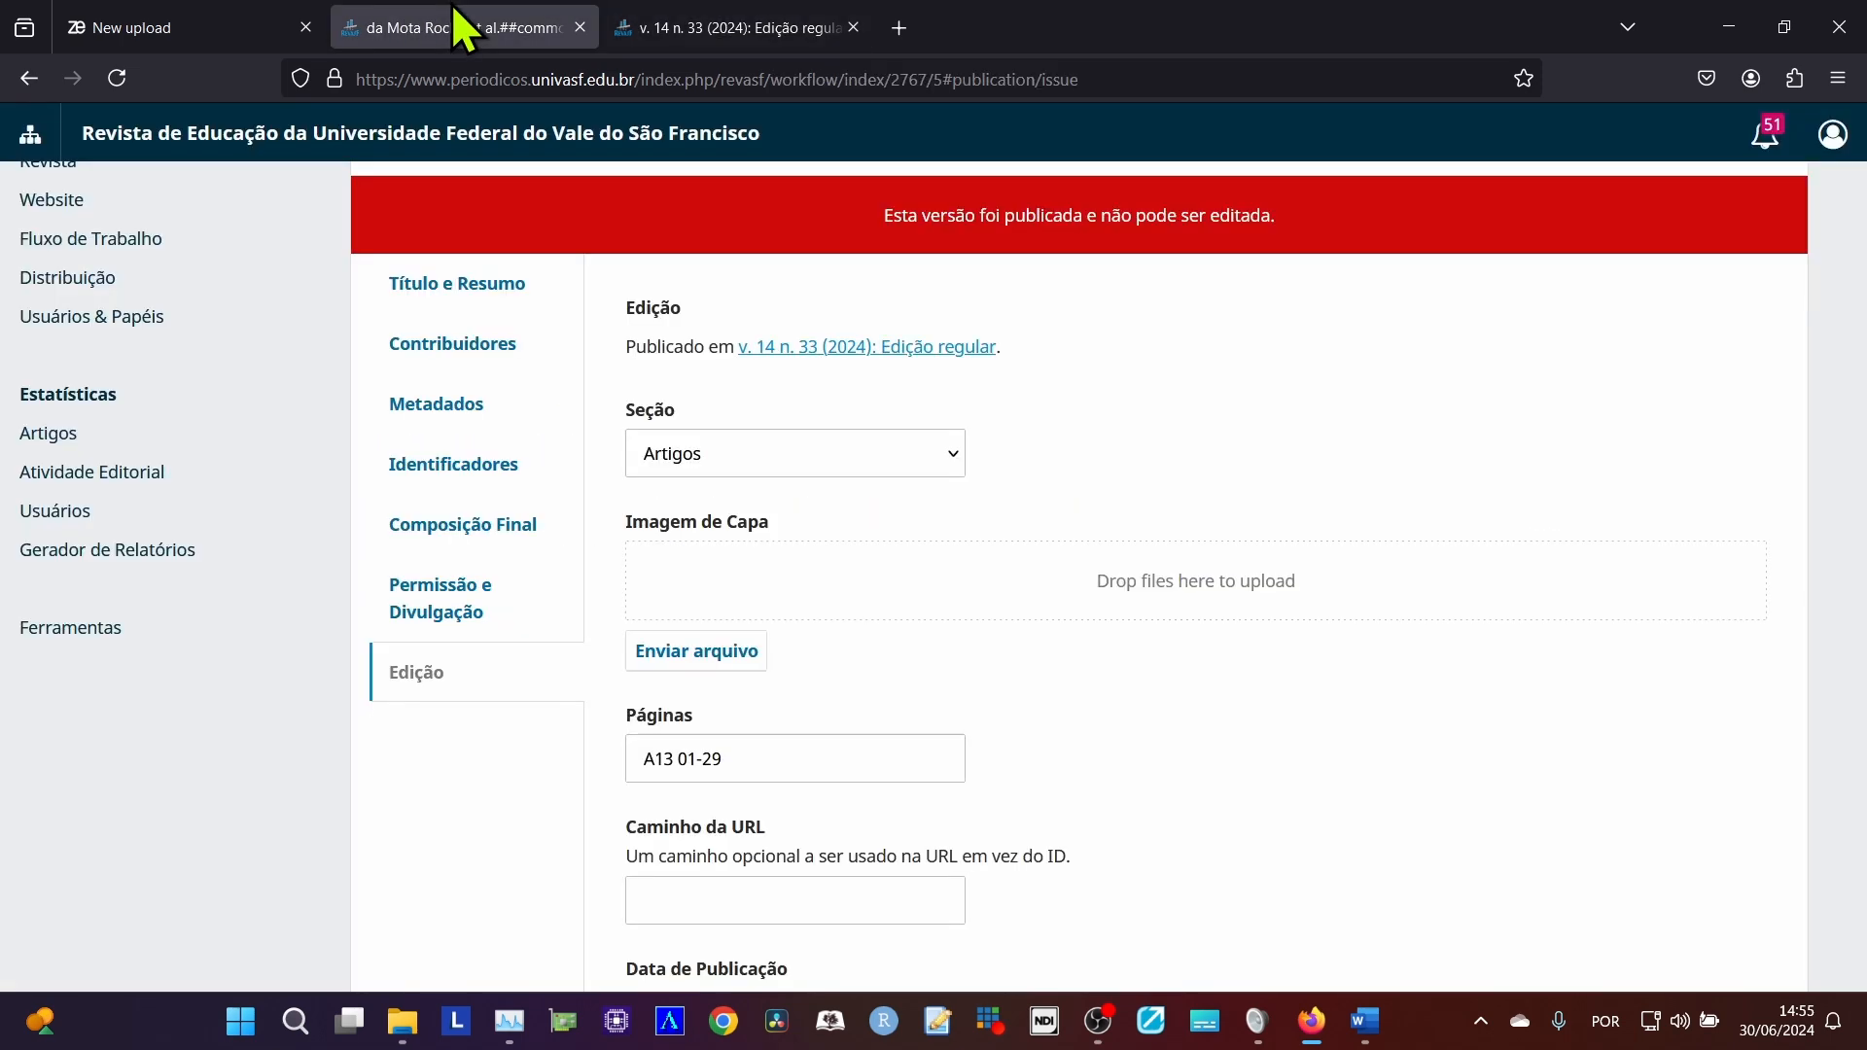
click(793, 348)
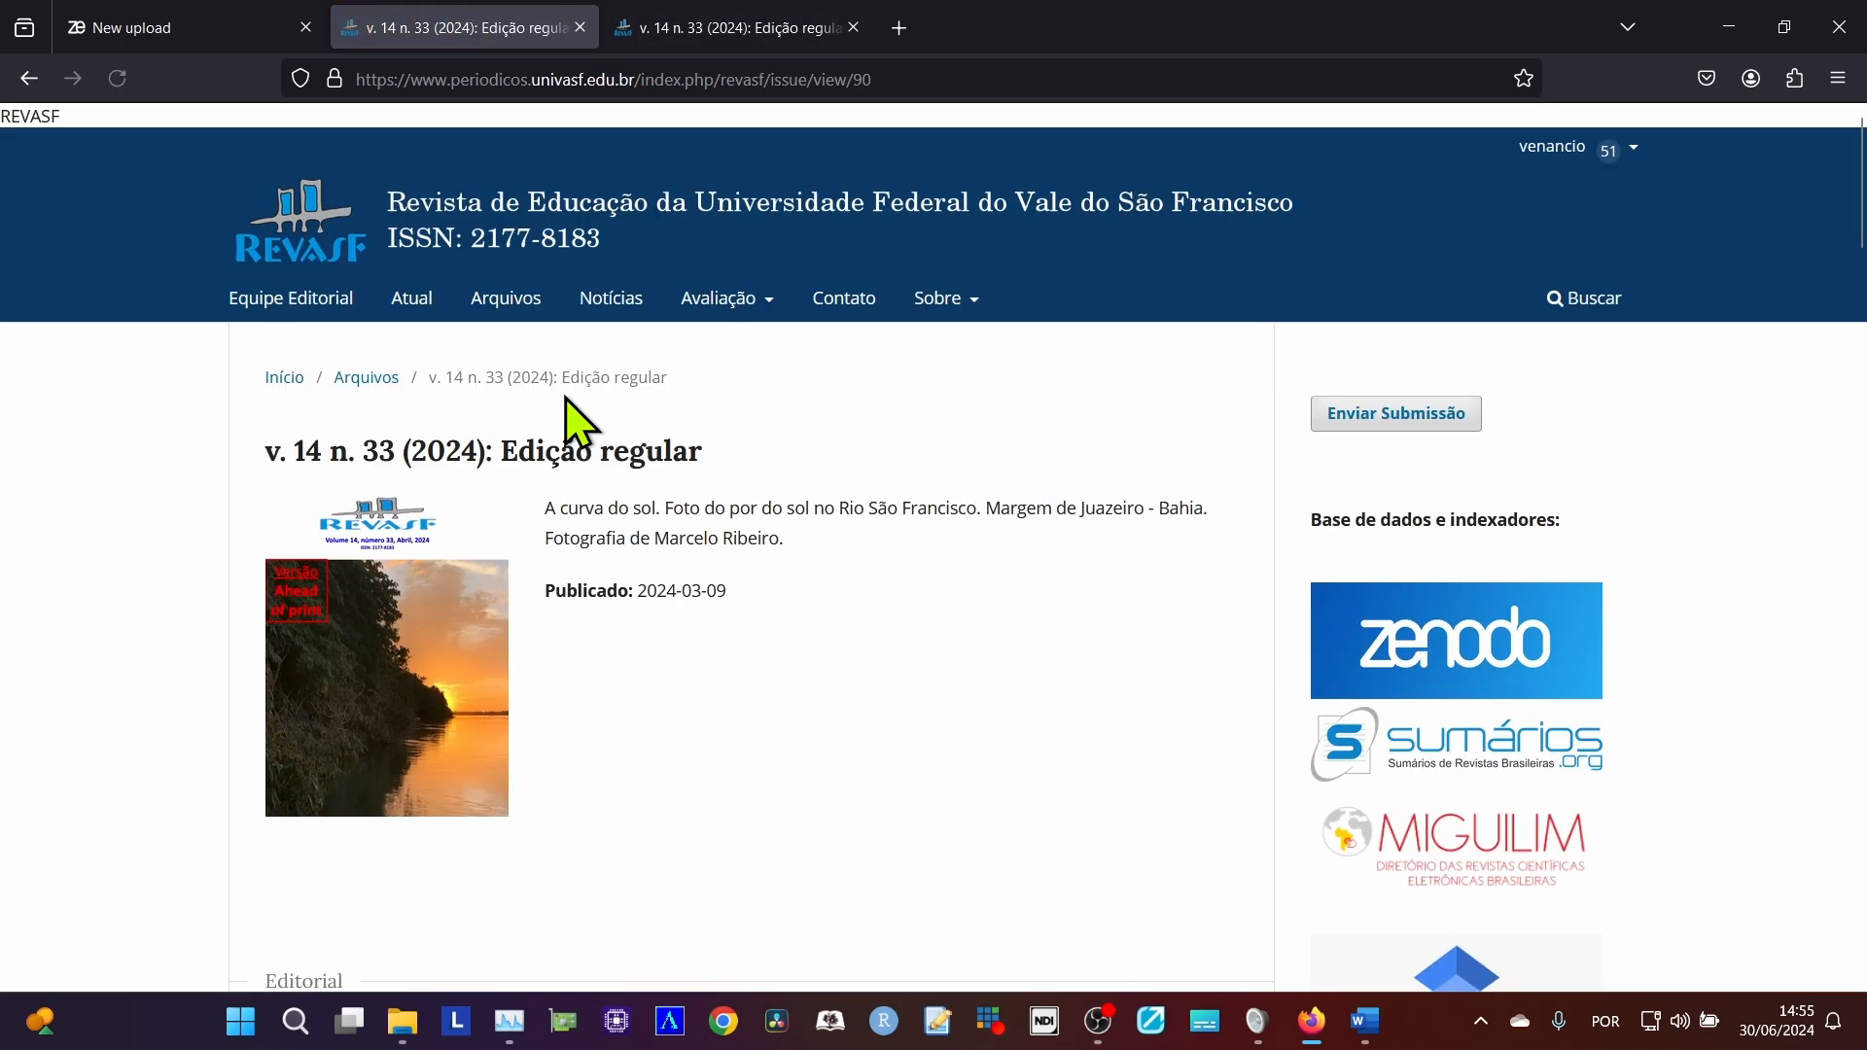
click(29, 78)
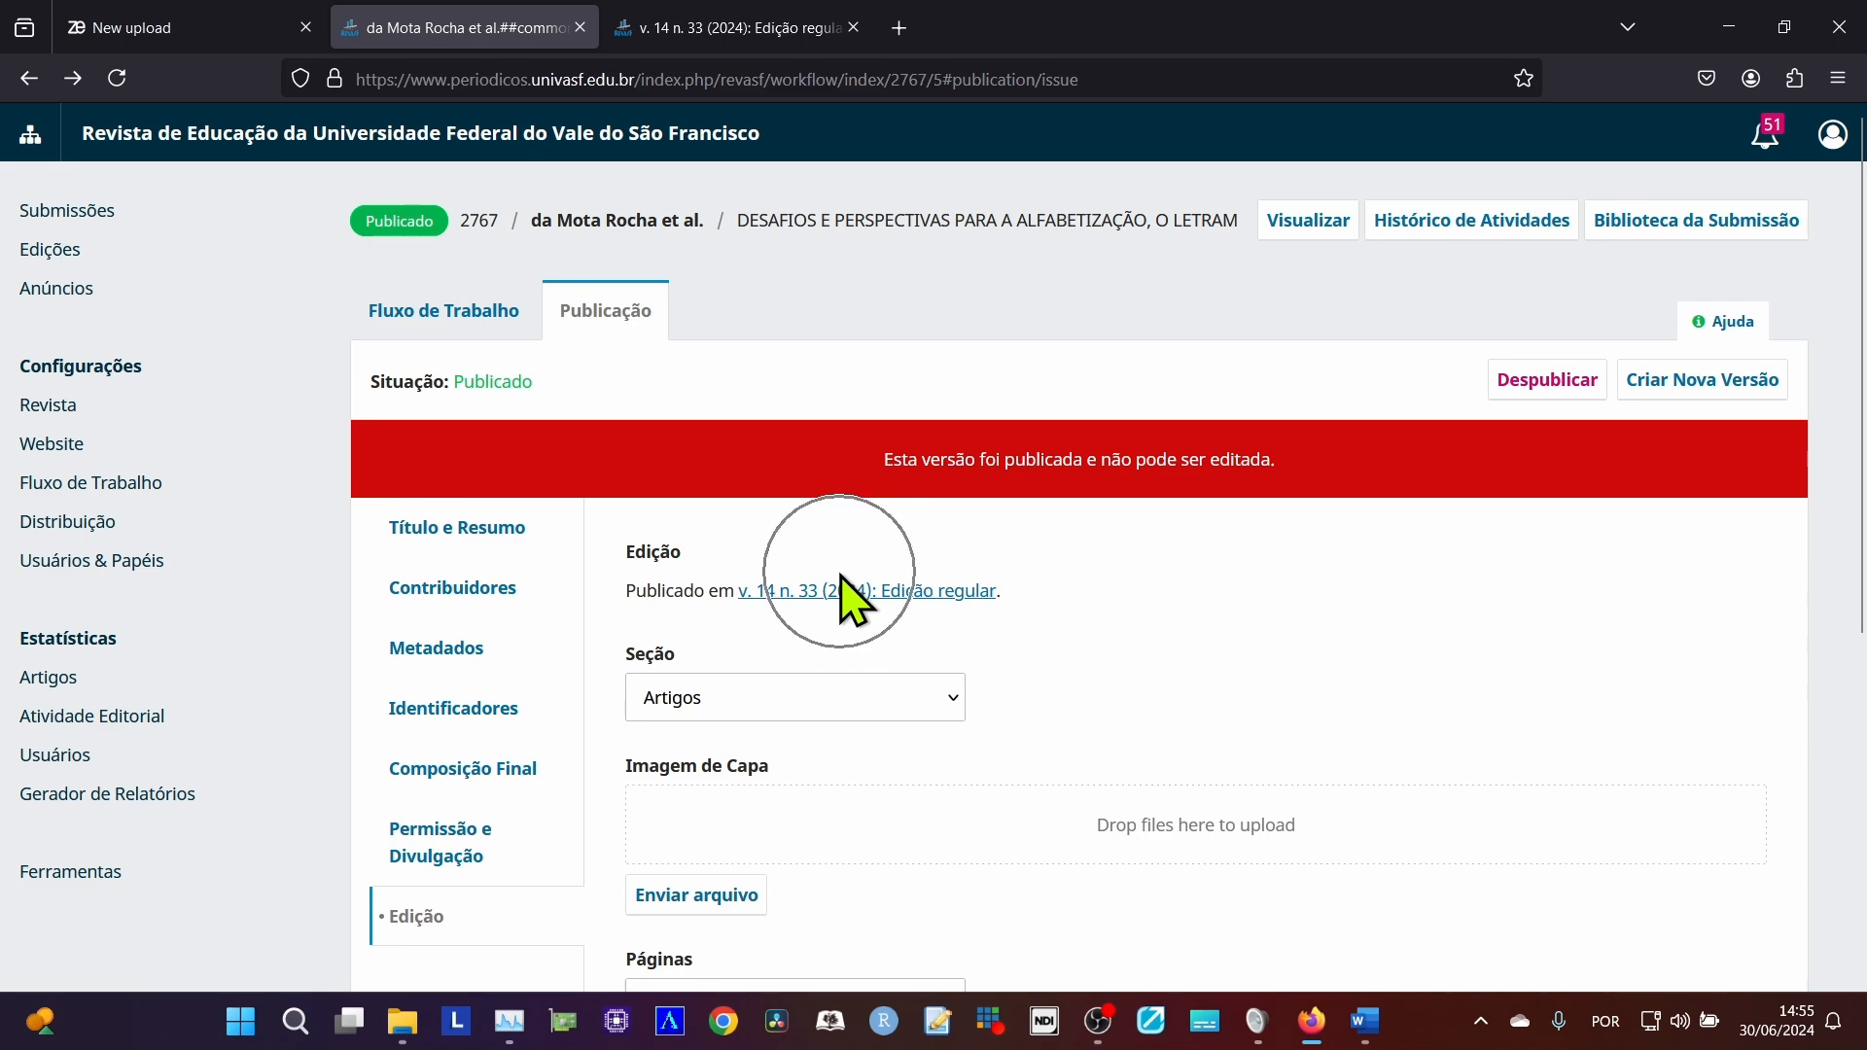
click(775, 39)
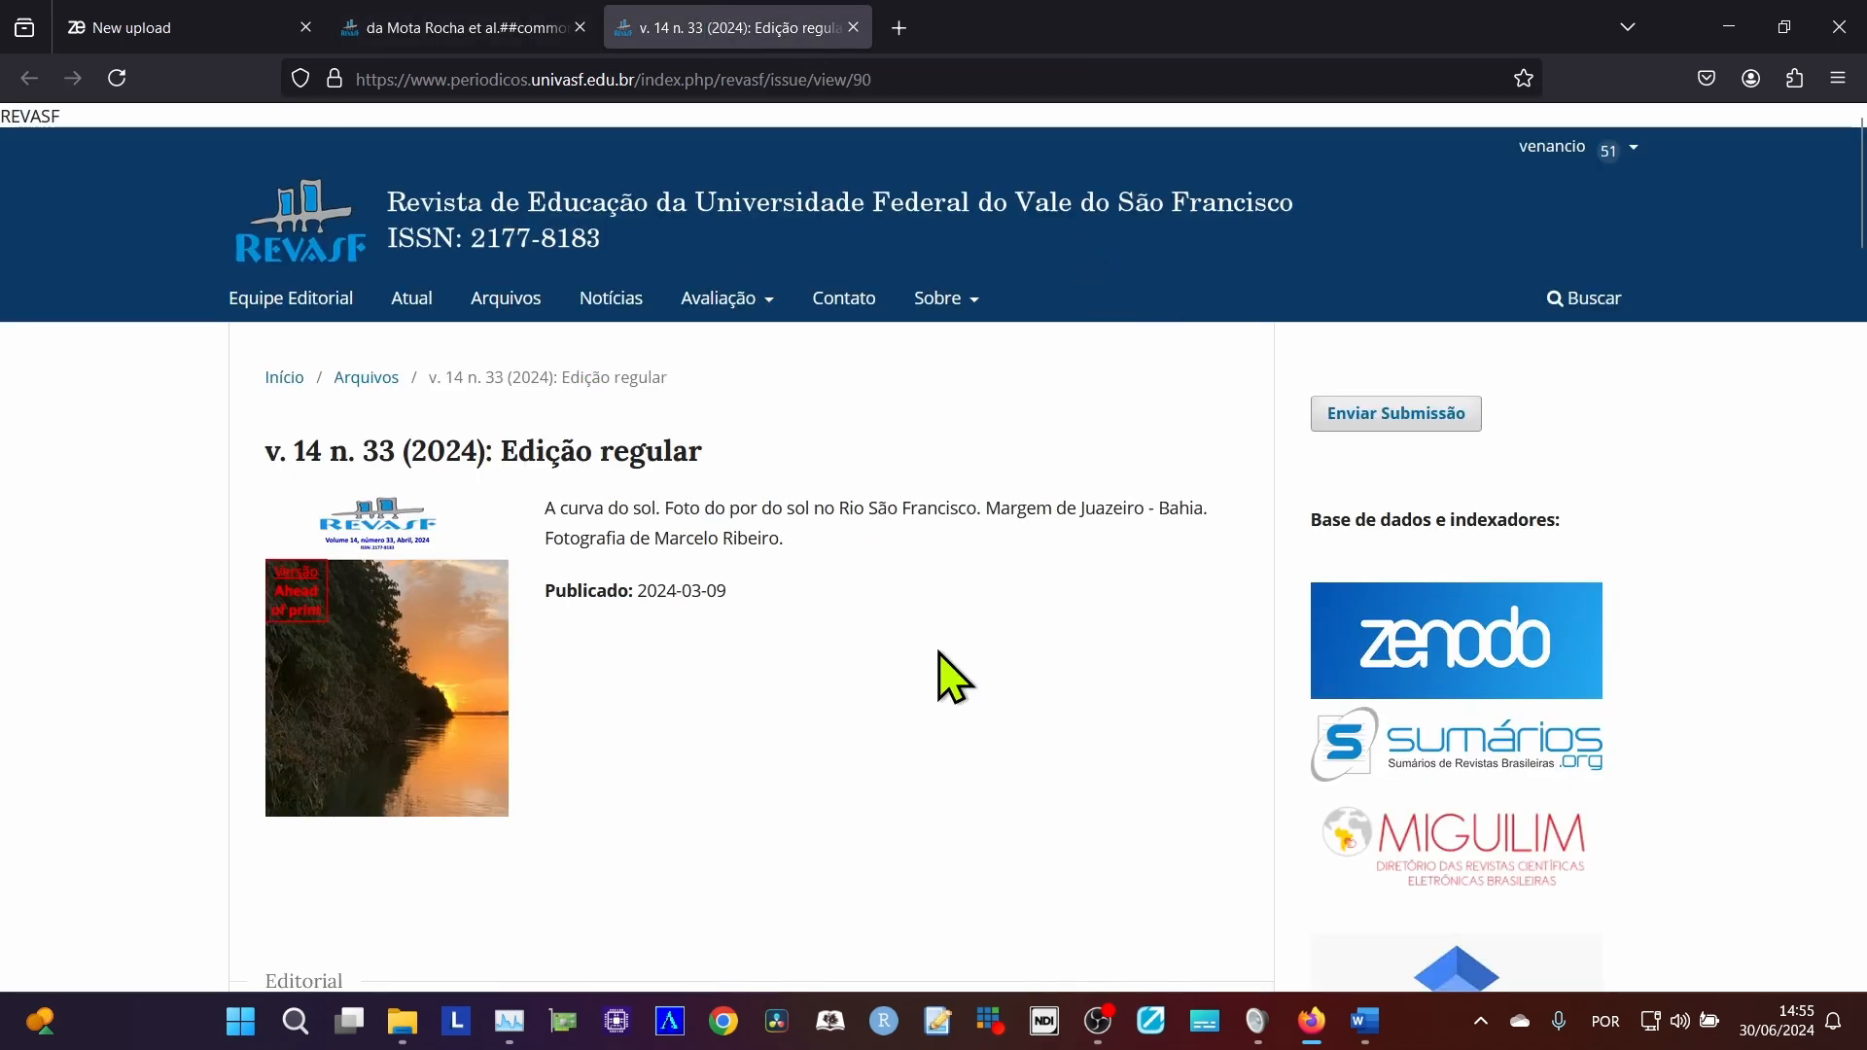
Check the submission's title, find that article in the issue's list by searching for "desafio", and copy its link.
scroll(902, 690, down, 10)
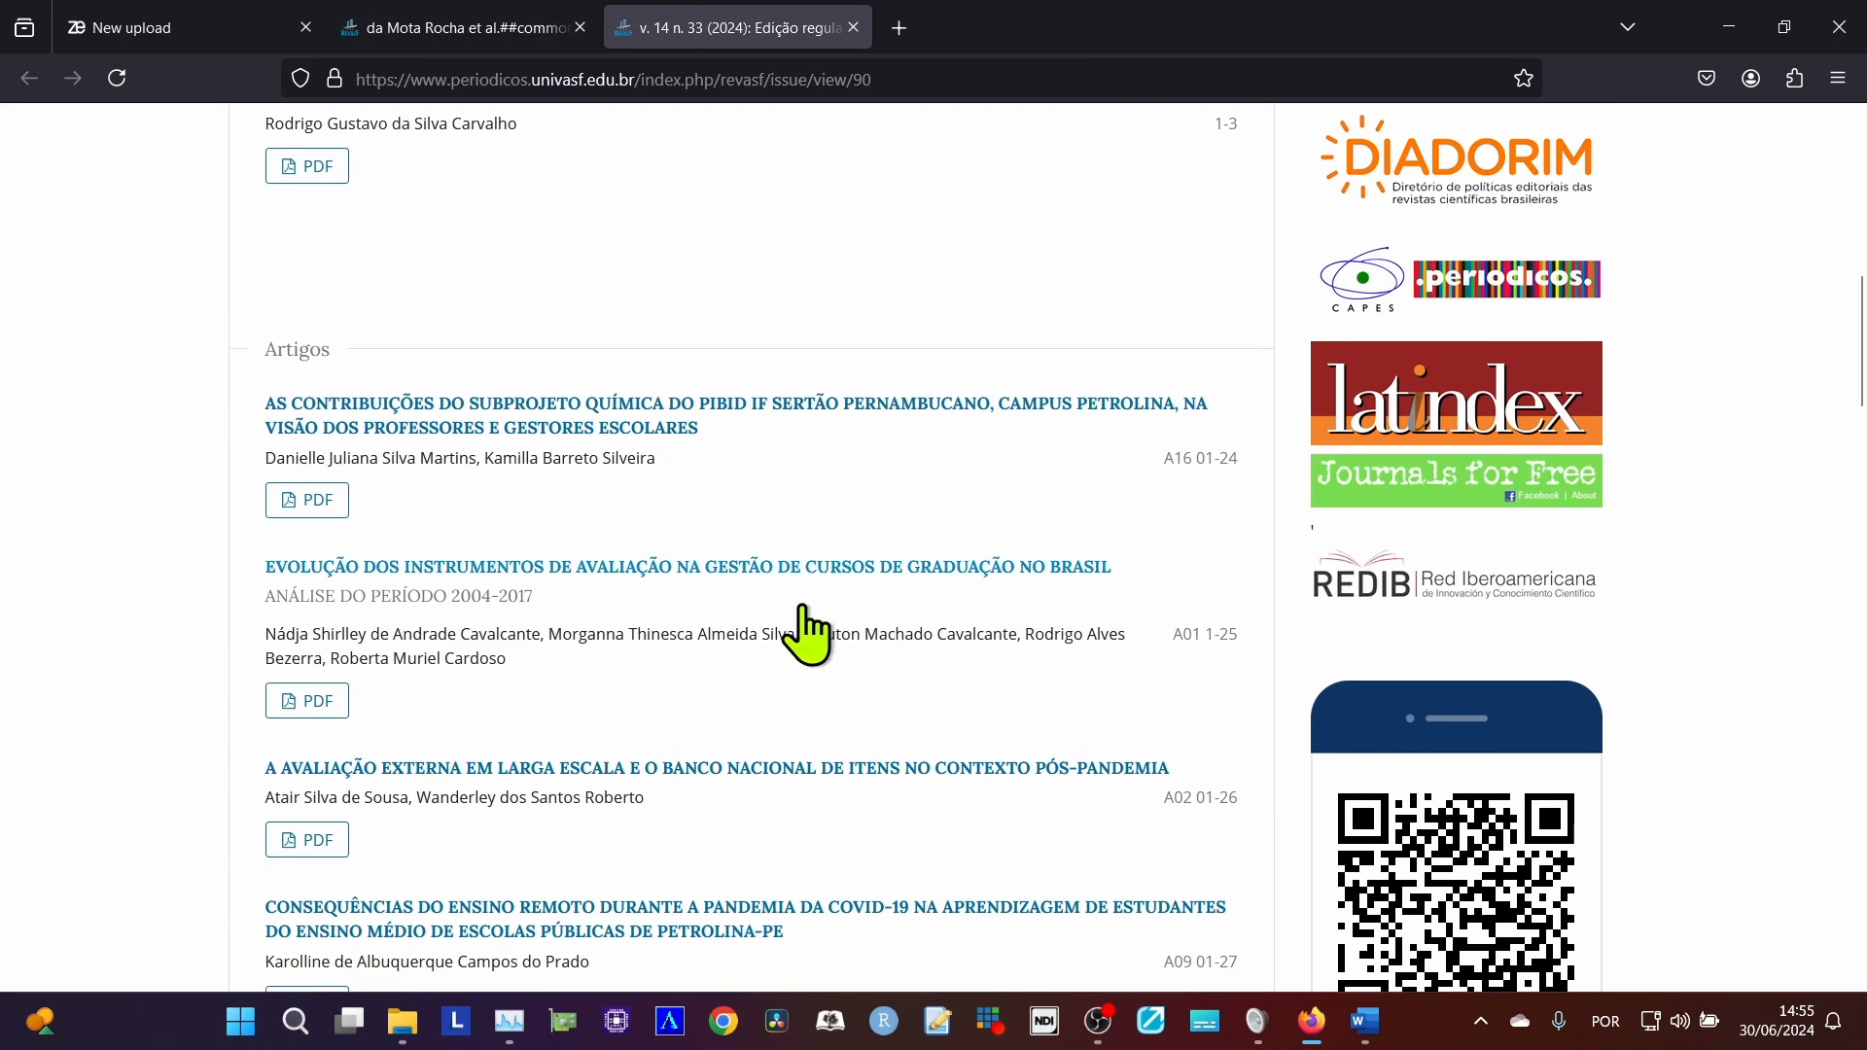
click(401, 30)
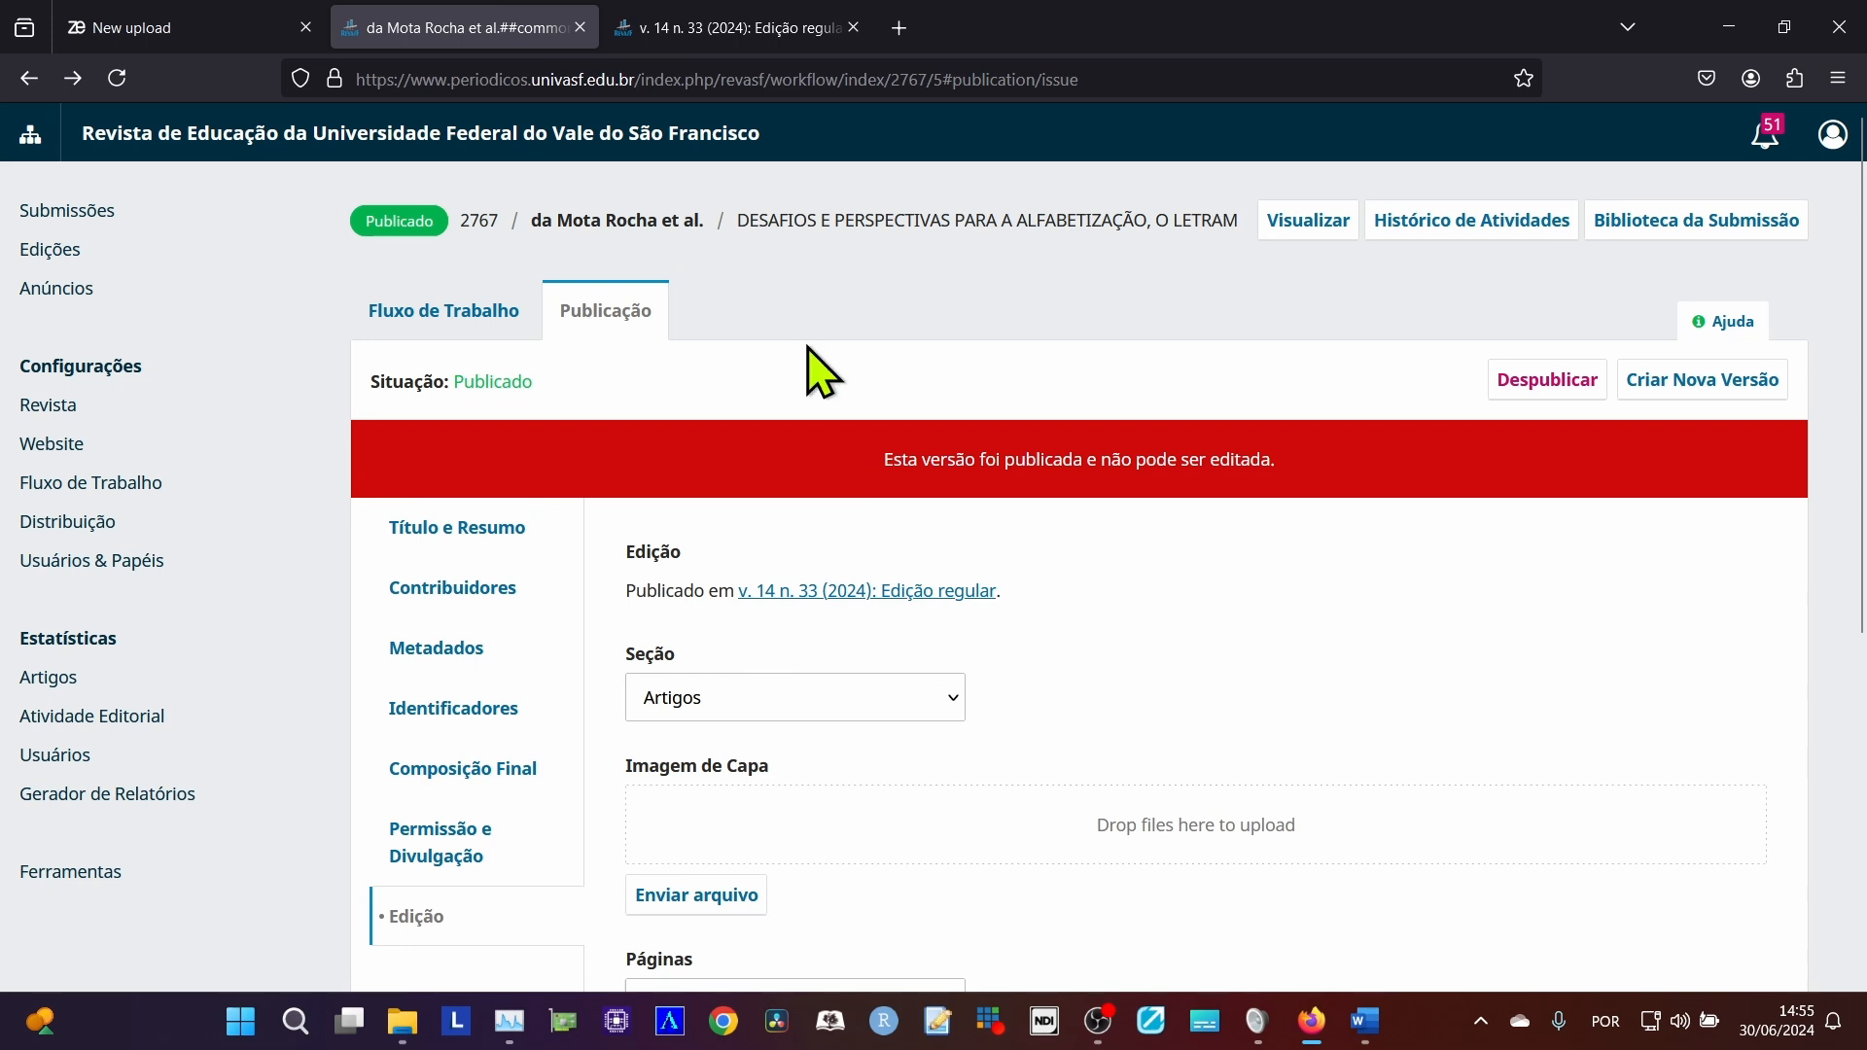
click(731, 29)
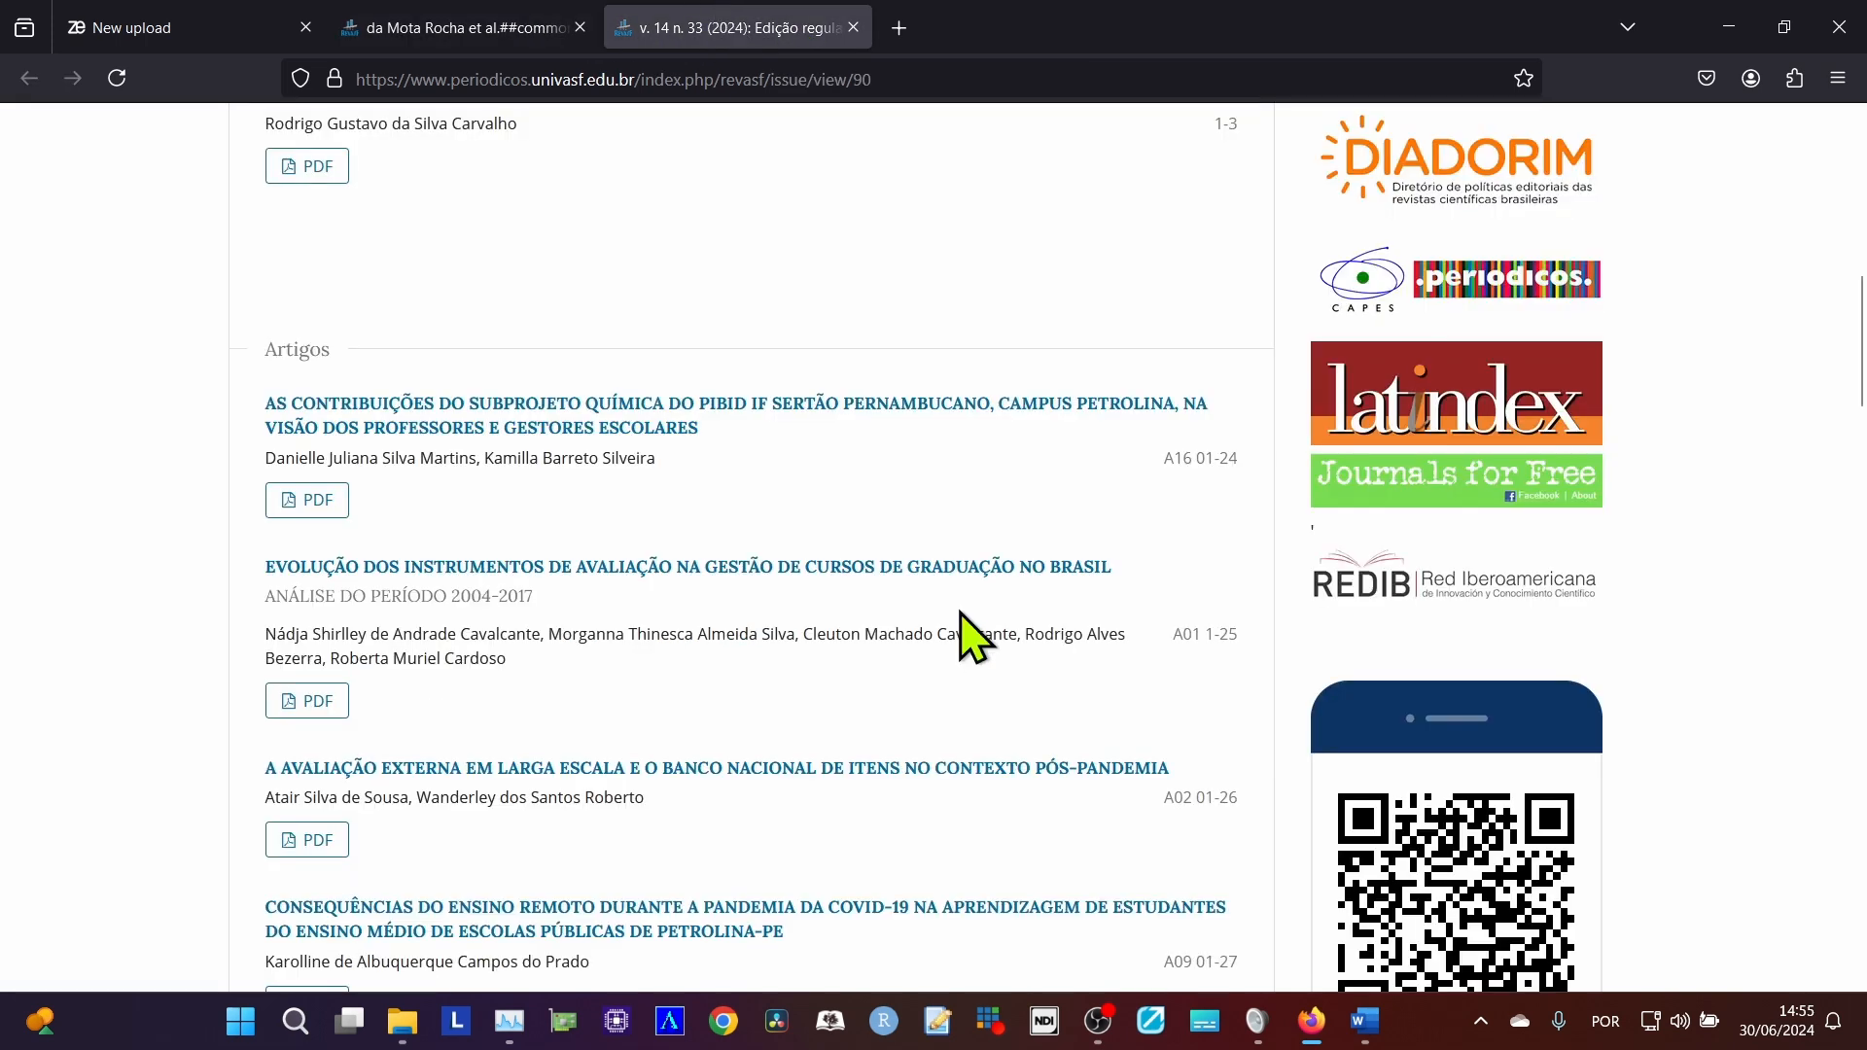
key(ctrl+f)
text(desafio)
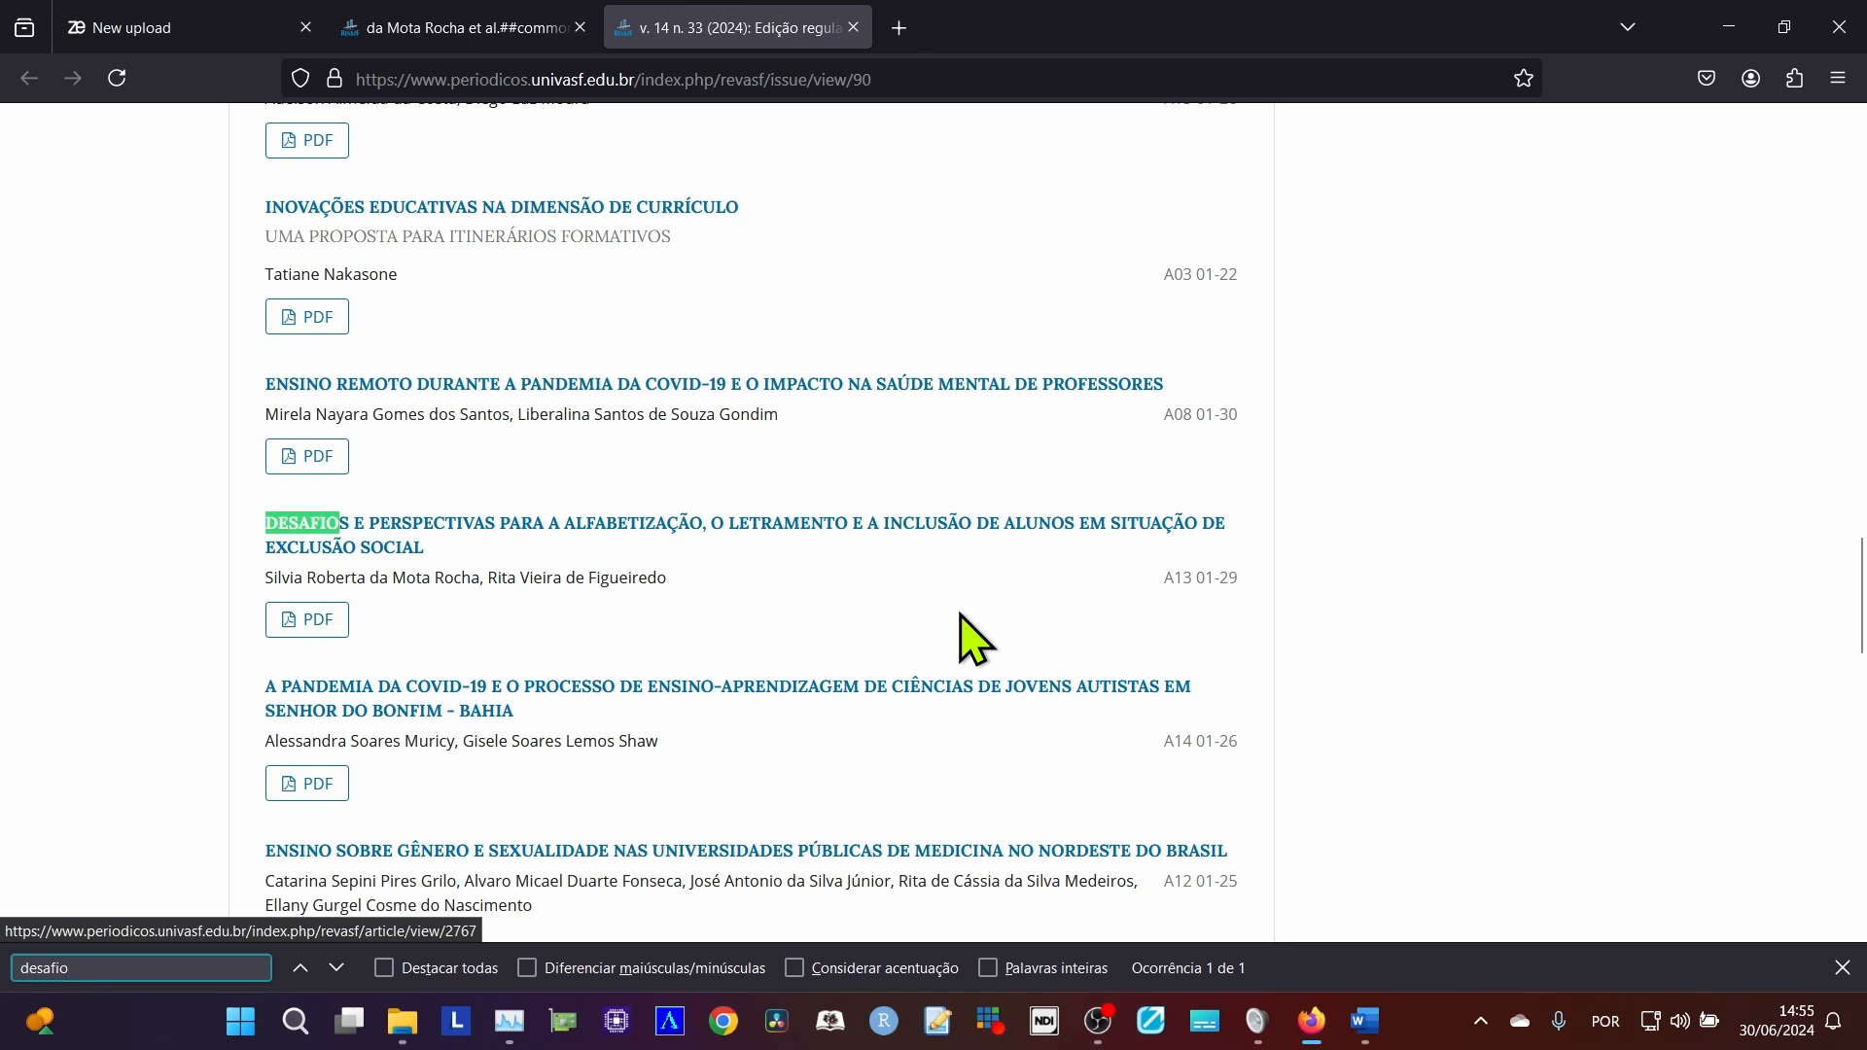
right_click(794, 536)
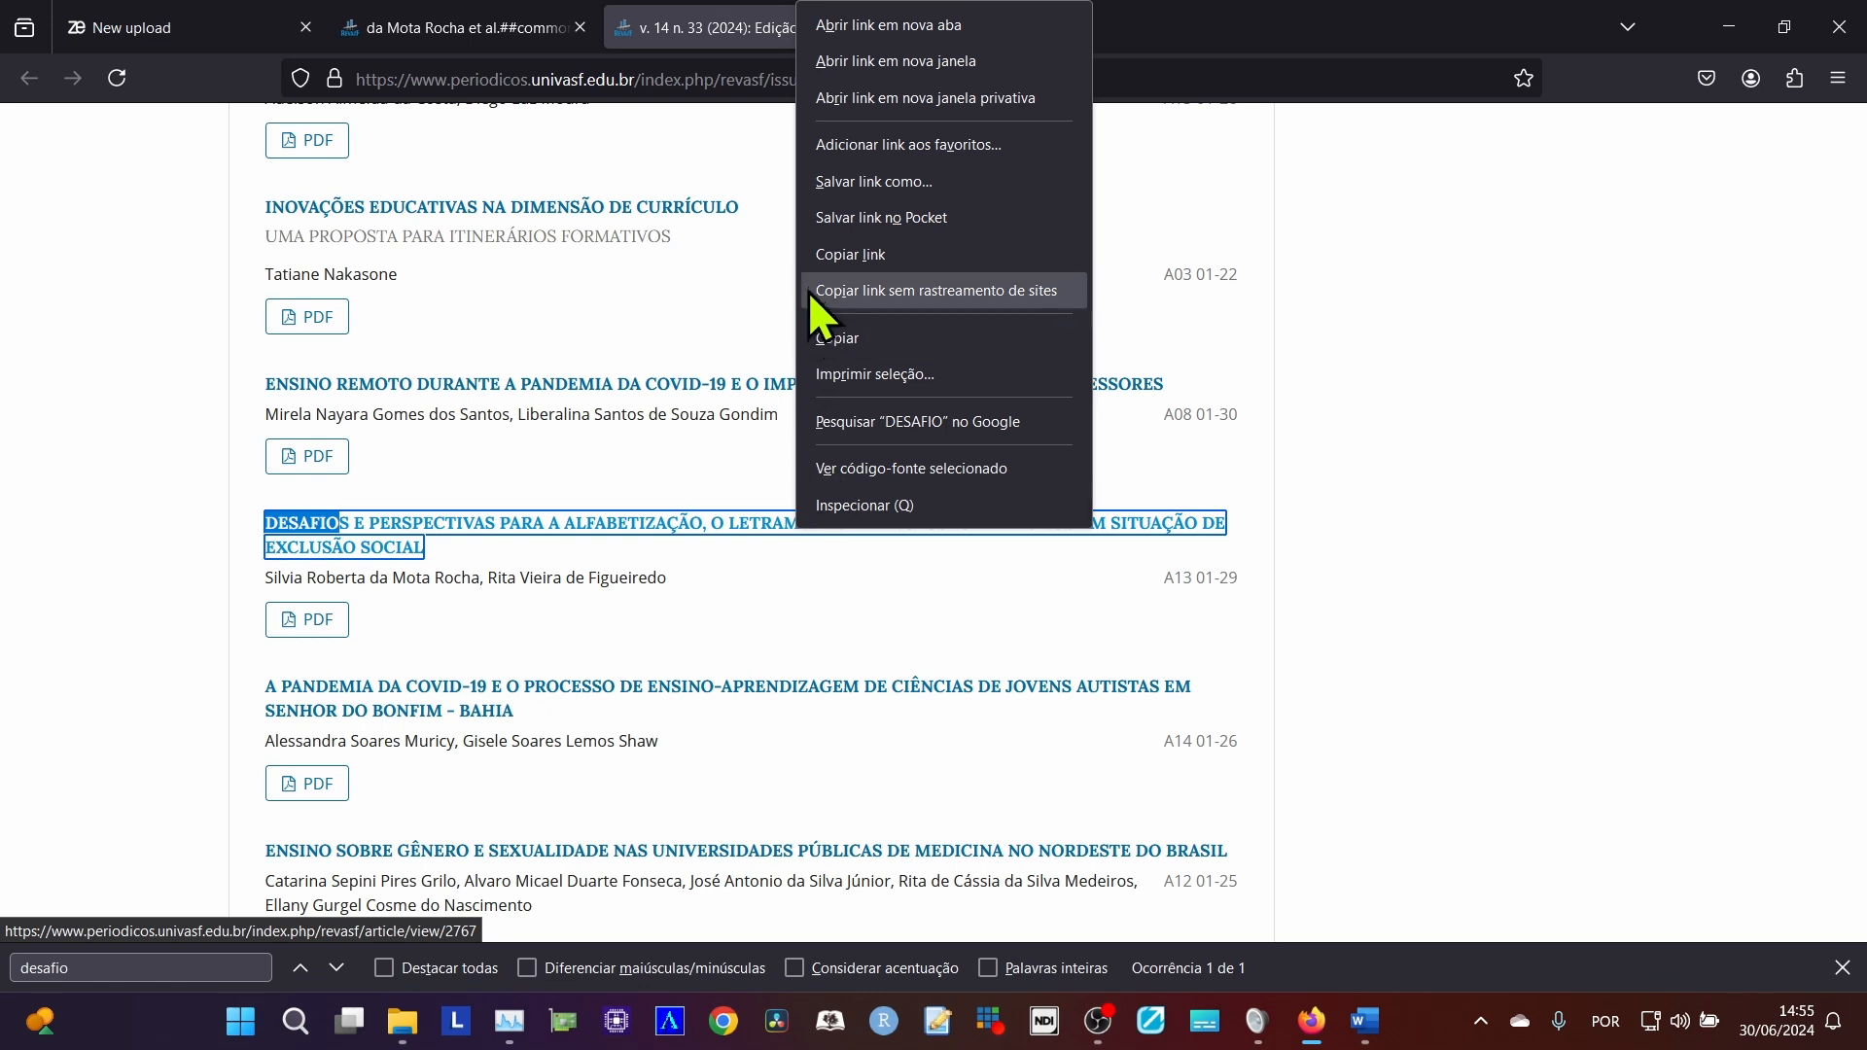
click(834, 255)
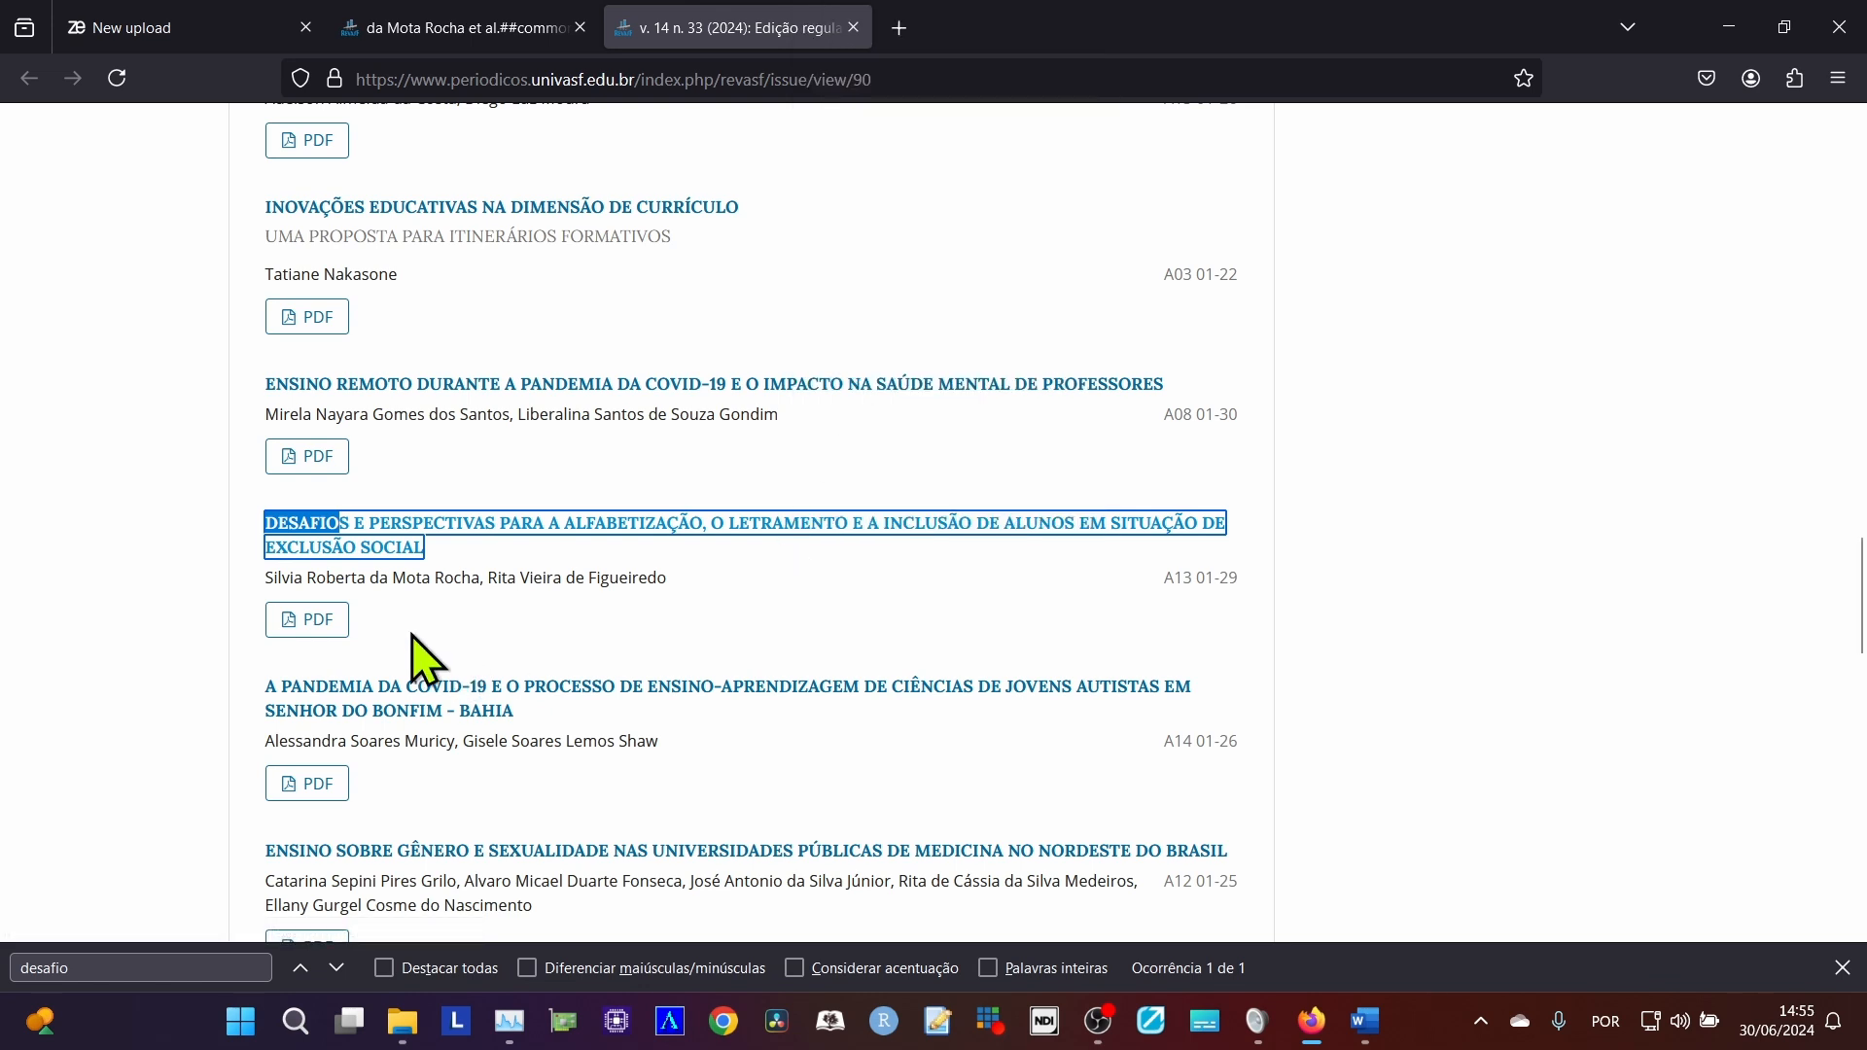
Open the "DESAFIOS E PERSPECTIVAS" article's PDF view and its article page, each in a separate tab.
middle_click(327, 628)
click(925, 29)
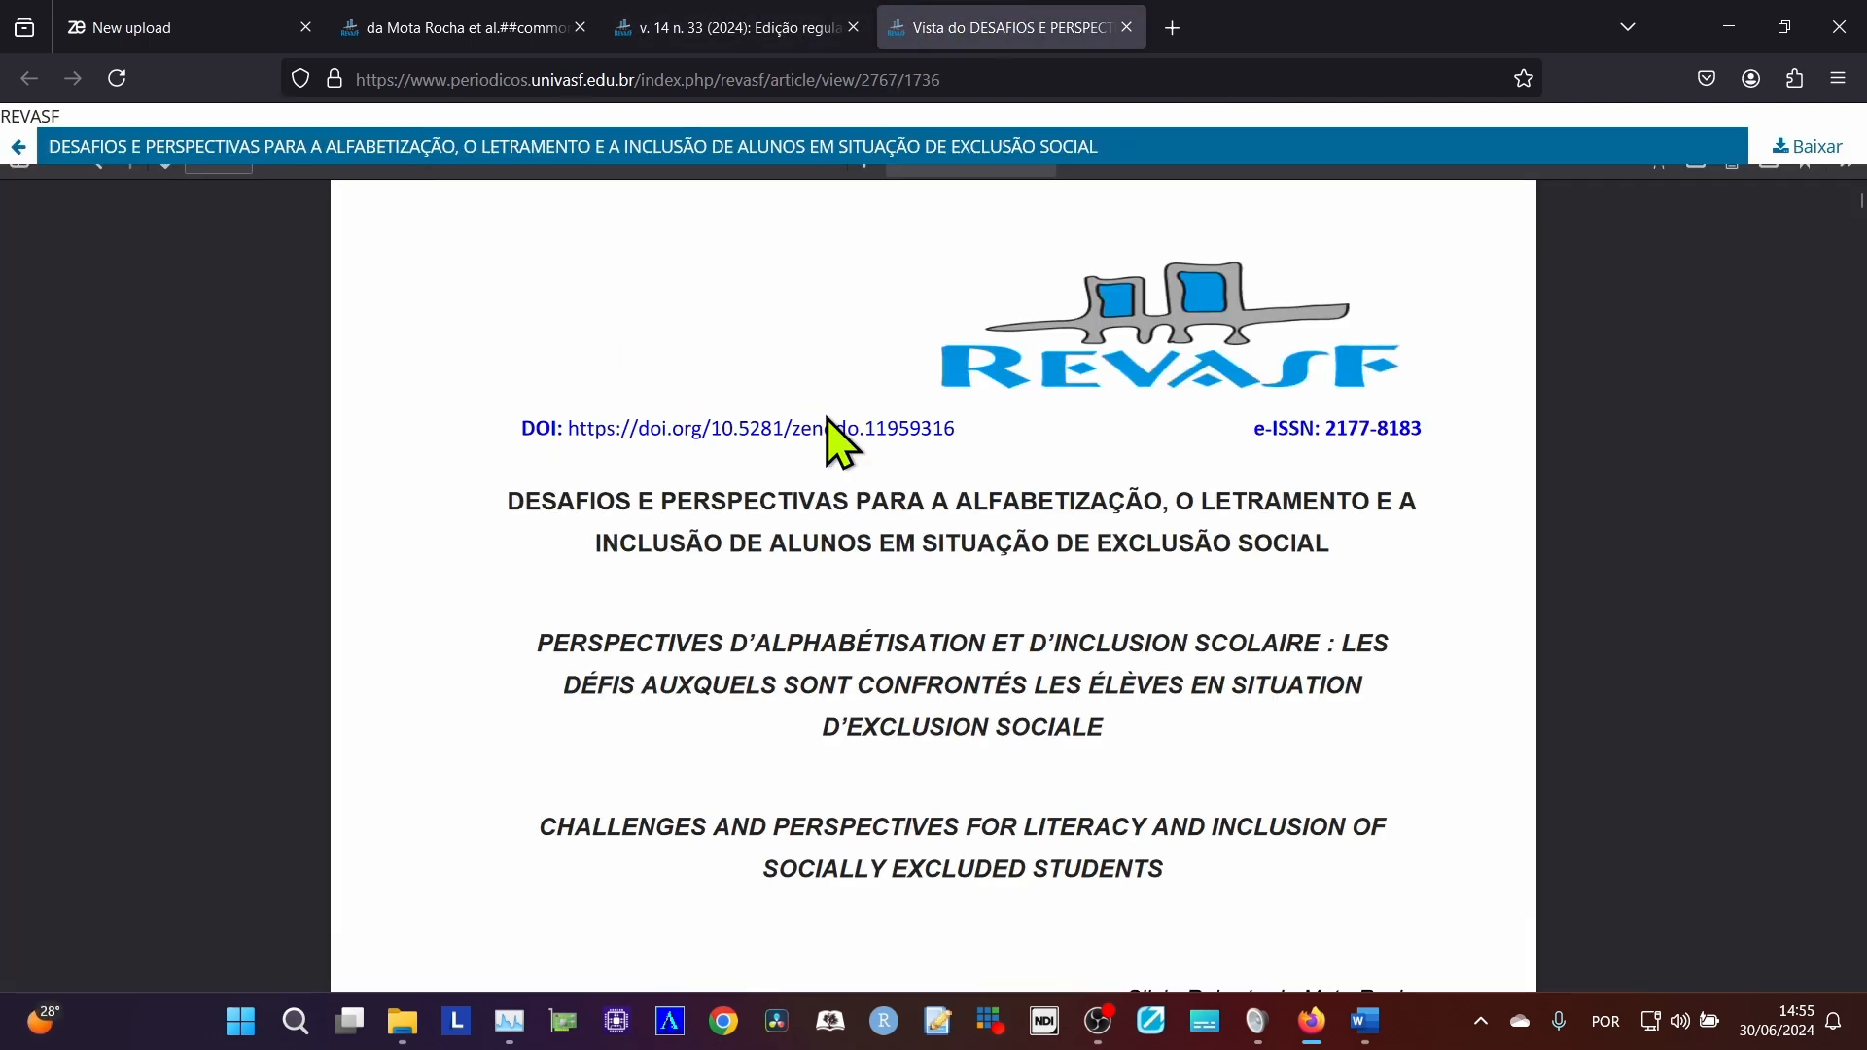
click(680, 29)
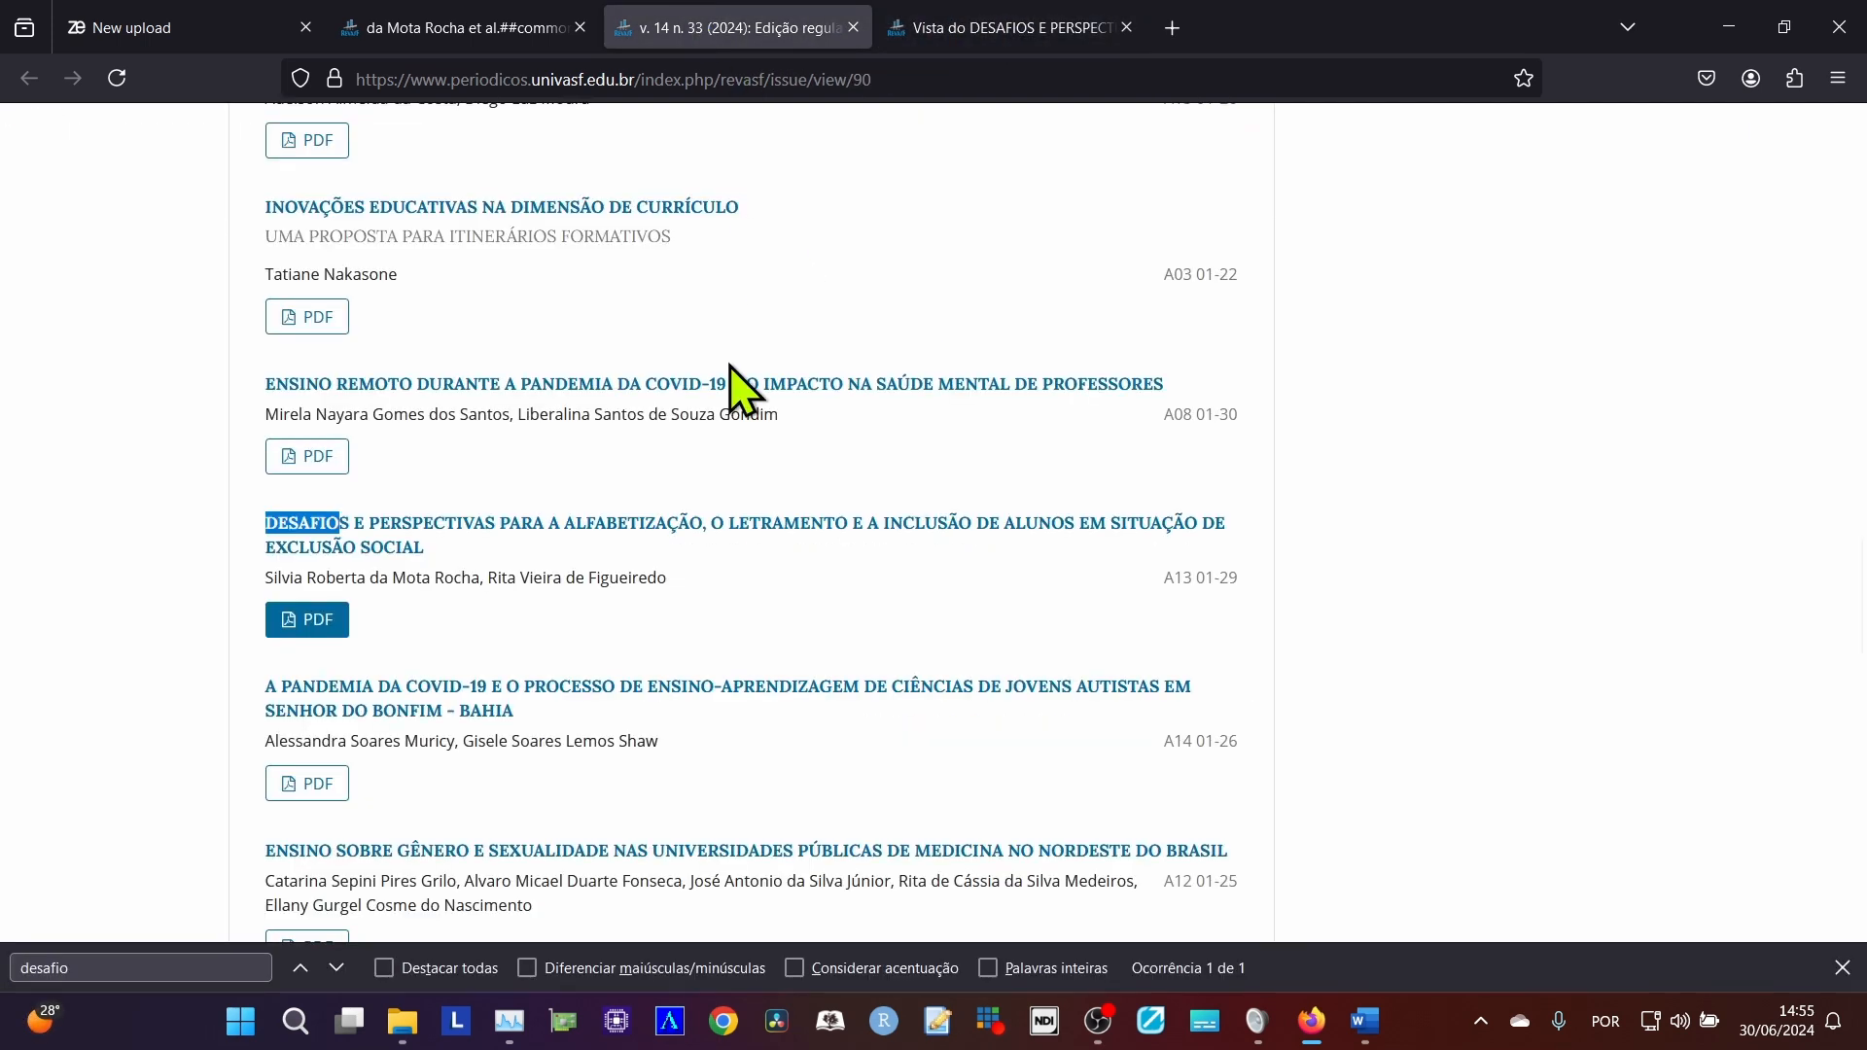
middle_click(603, 547)
click(1001, 27)
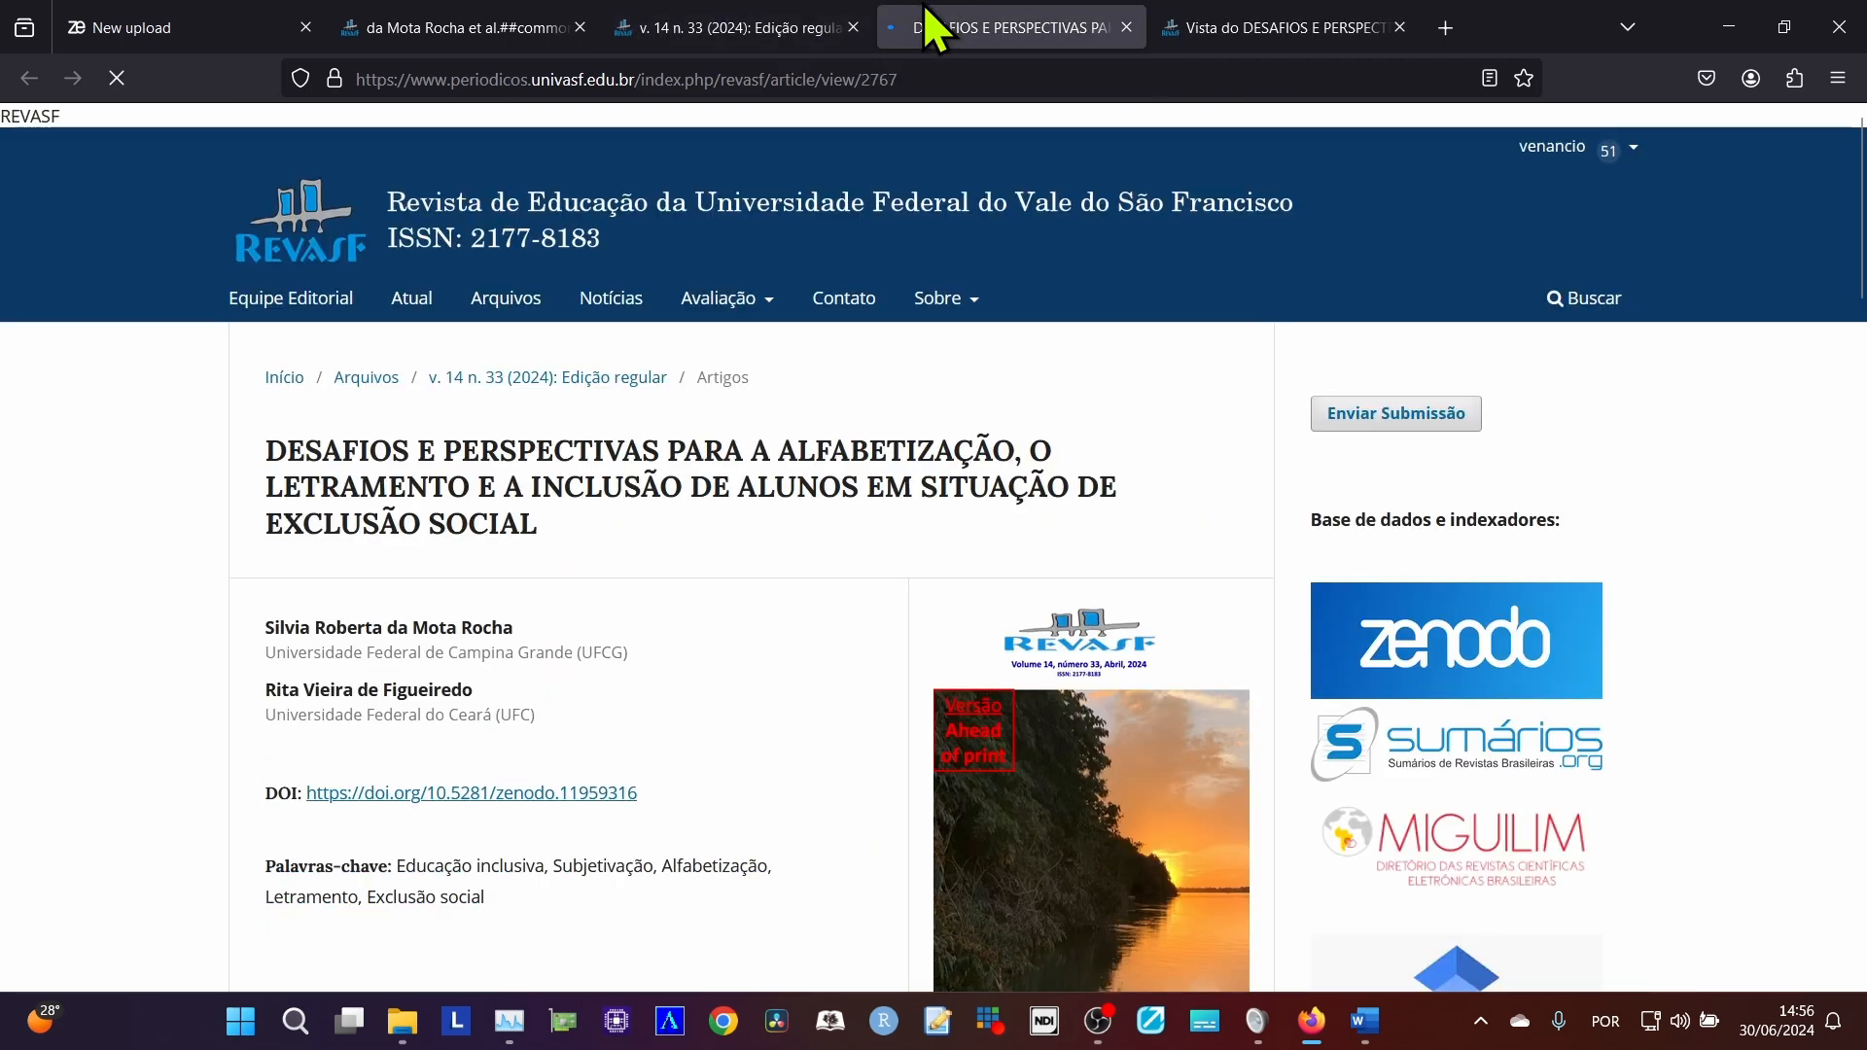
Examine the article page's authors, DOI, keywords, abstract, publication date, citation and license, and return to the article's PDF view.
scroll(471, 710, down, 2)
scroll(471, 710, down, 2)
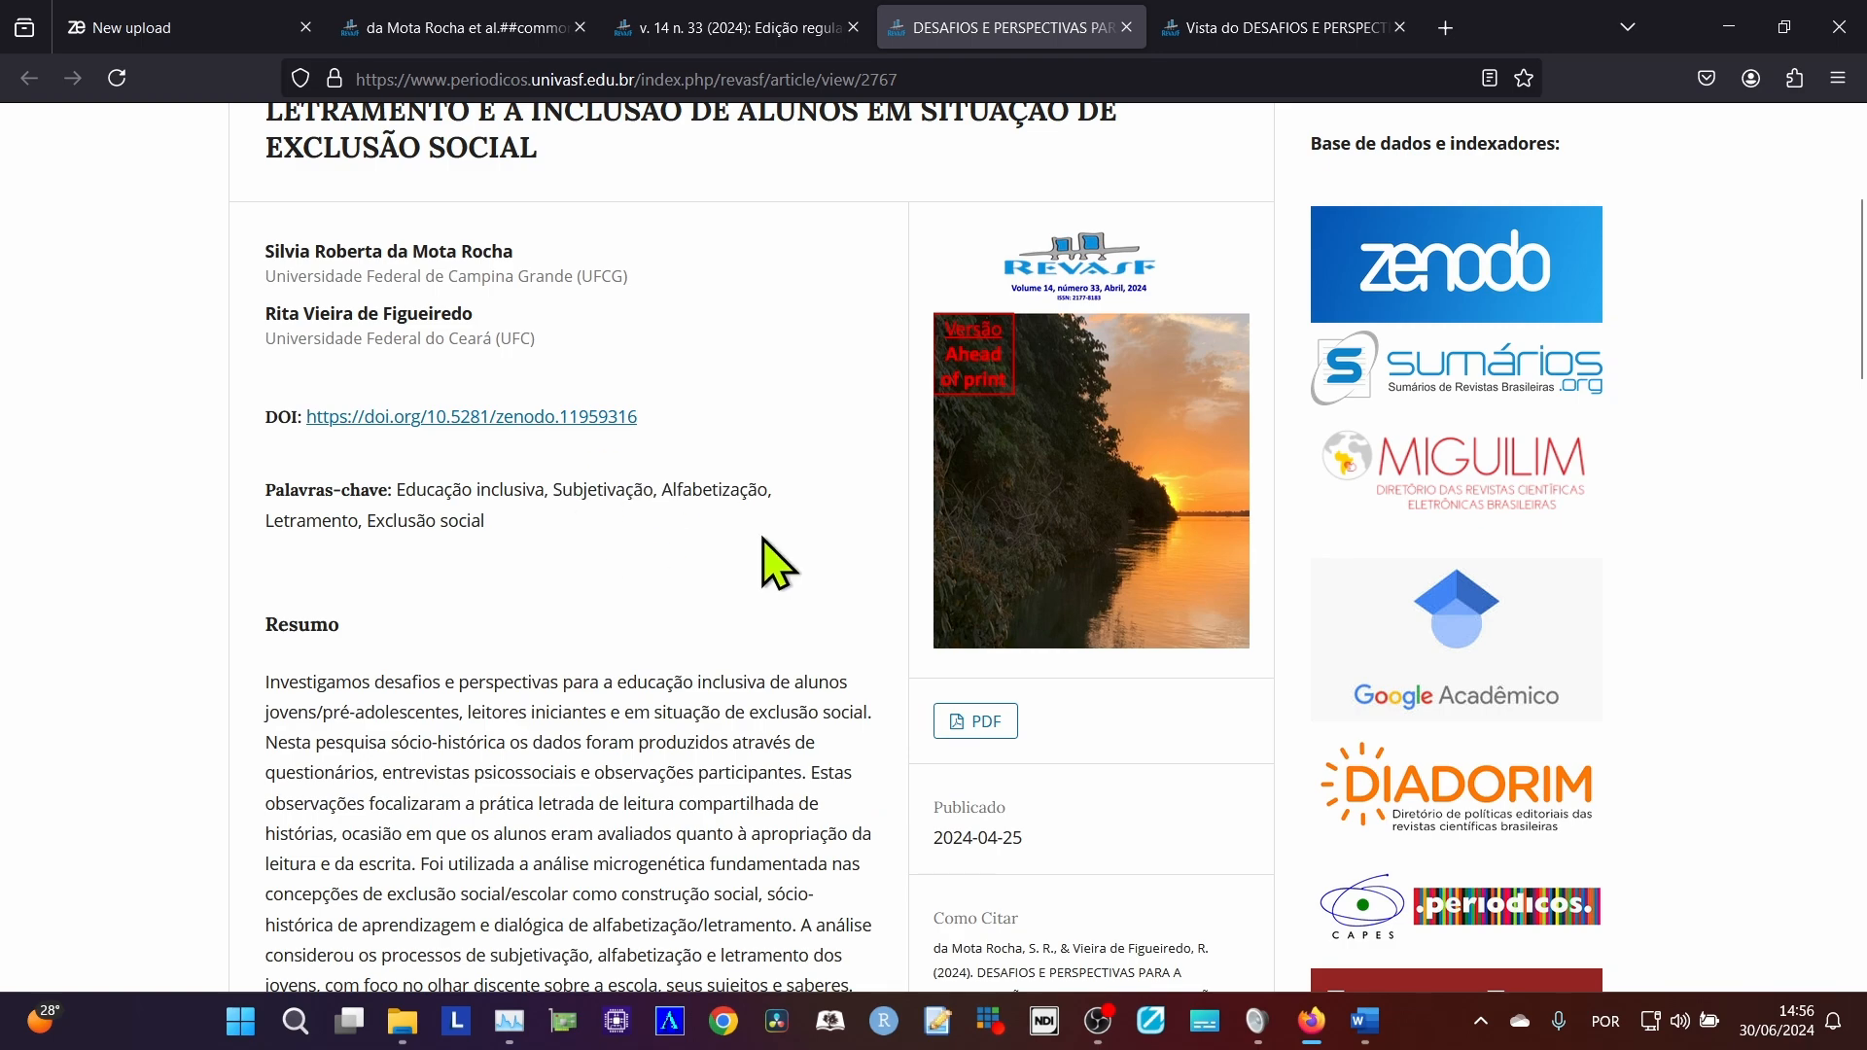
scroll(763, 554, down, 5)
scroll(763, 538, down, 5)
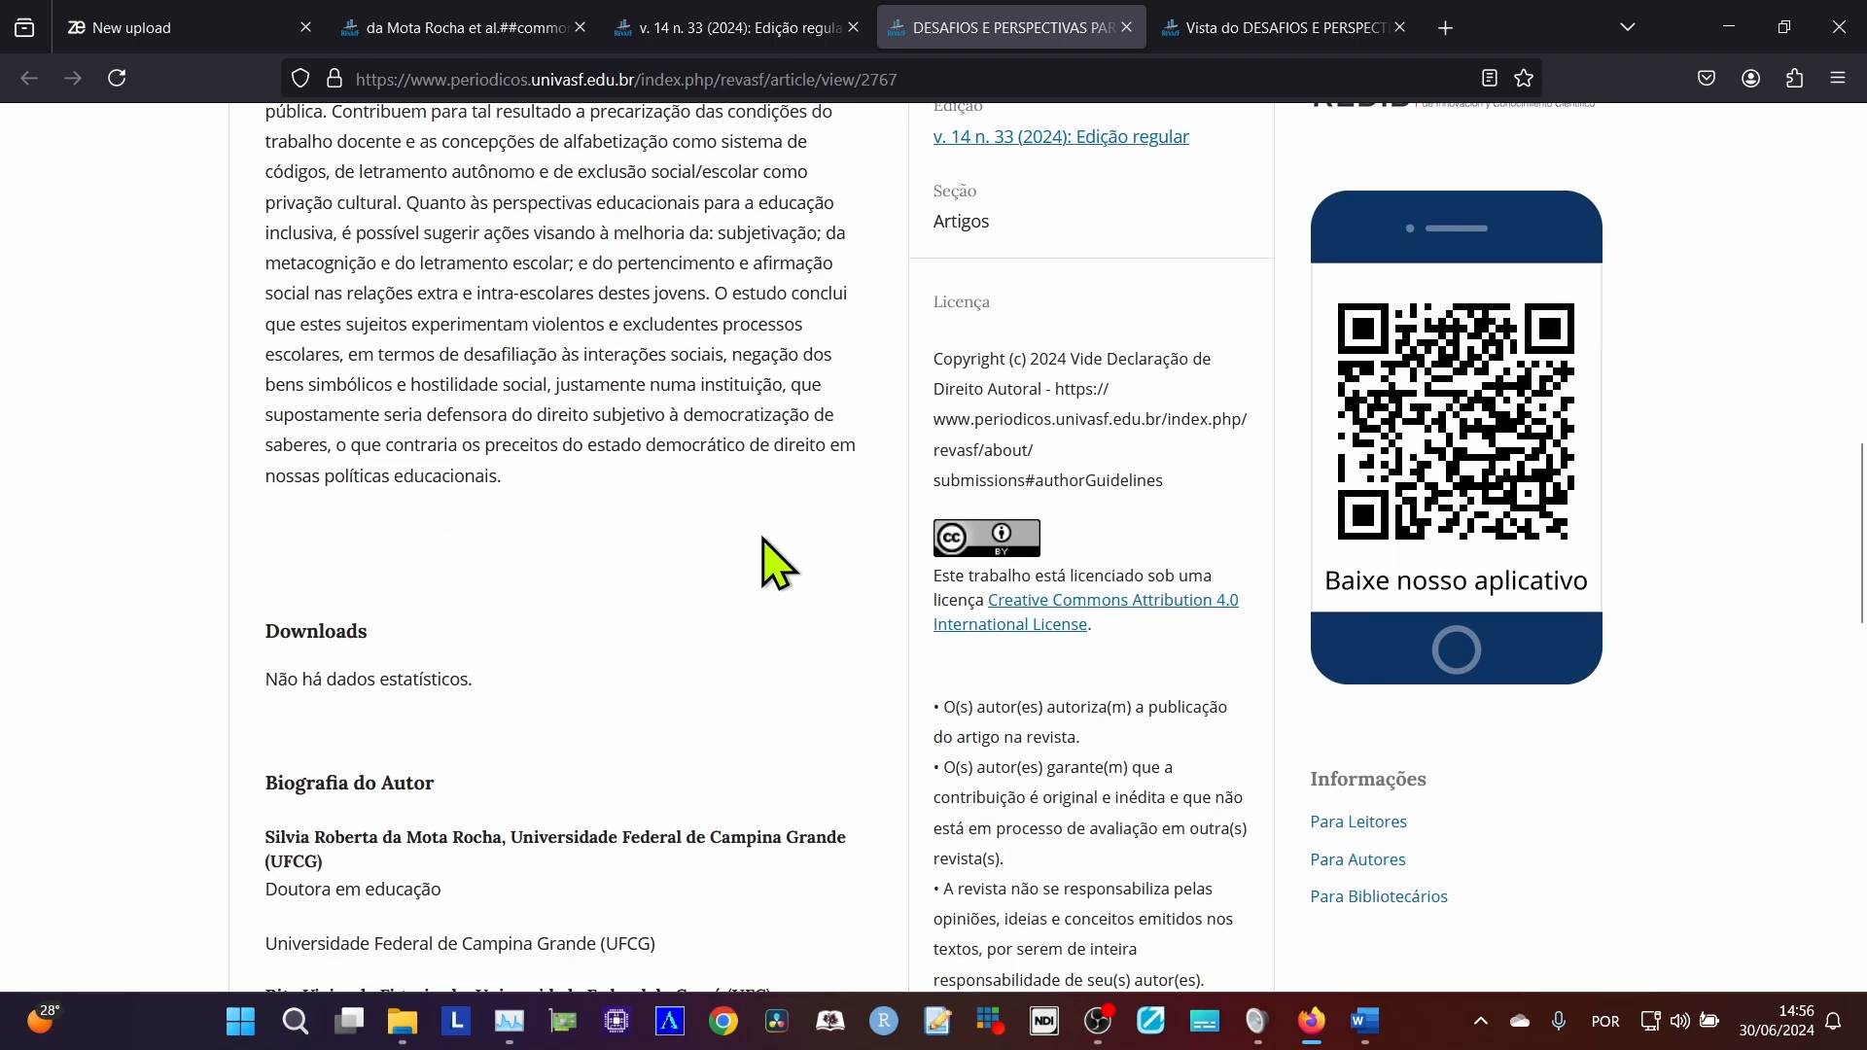
scroll(762, 538, down, 10)
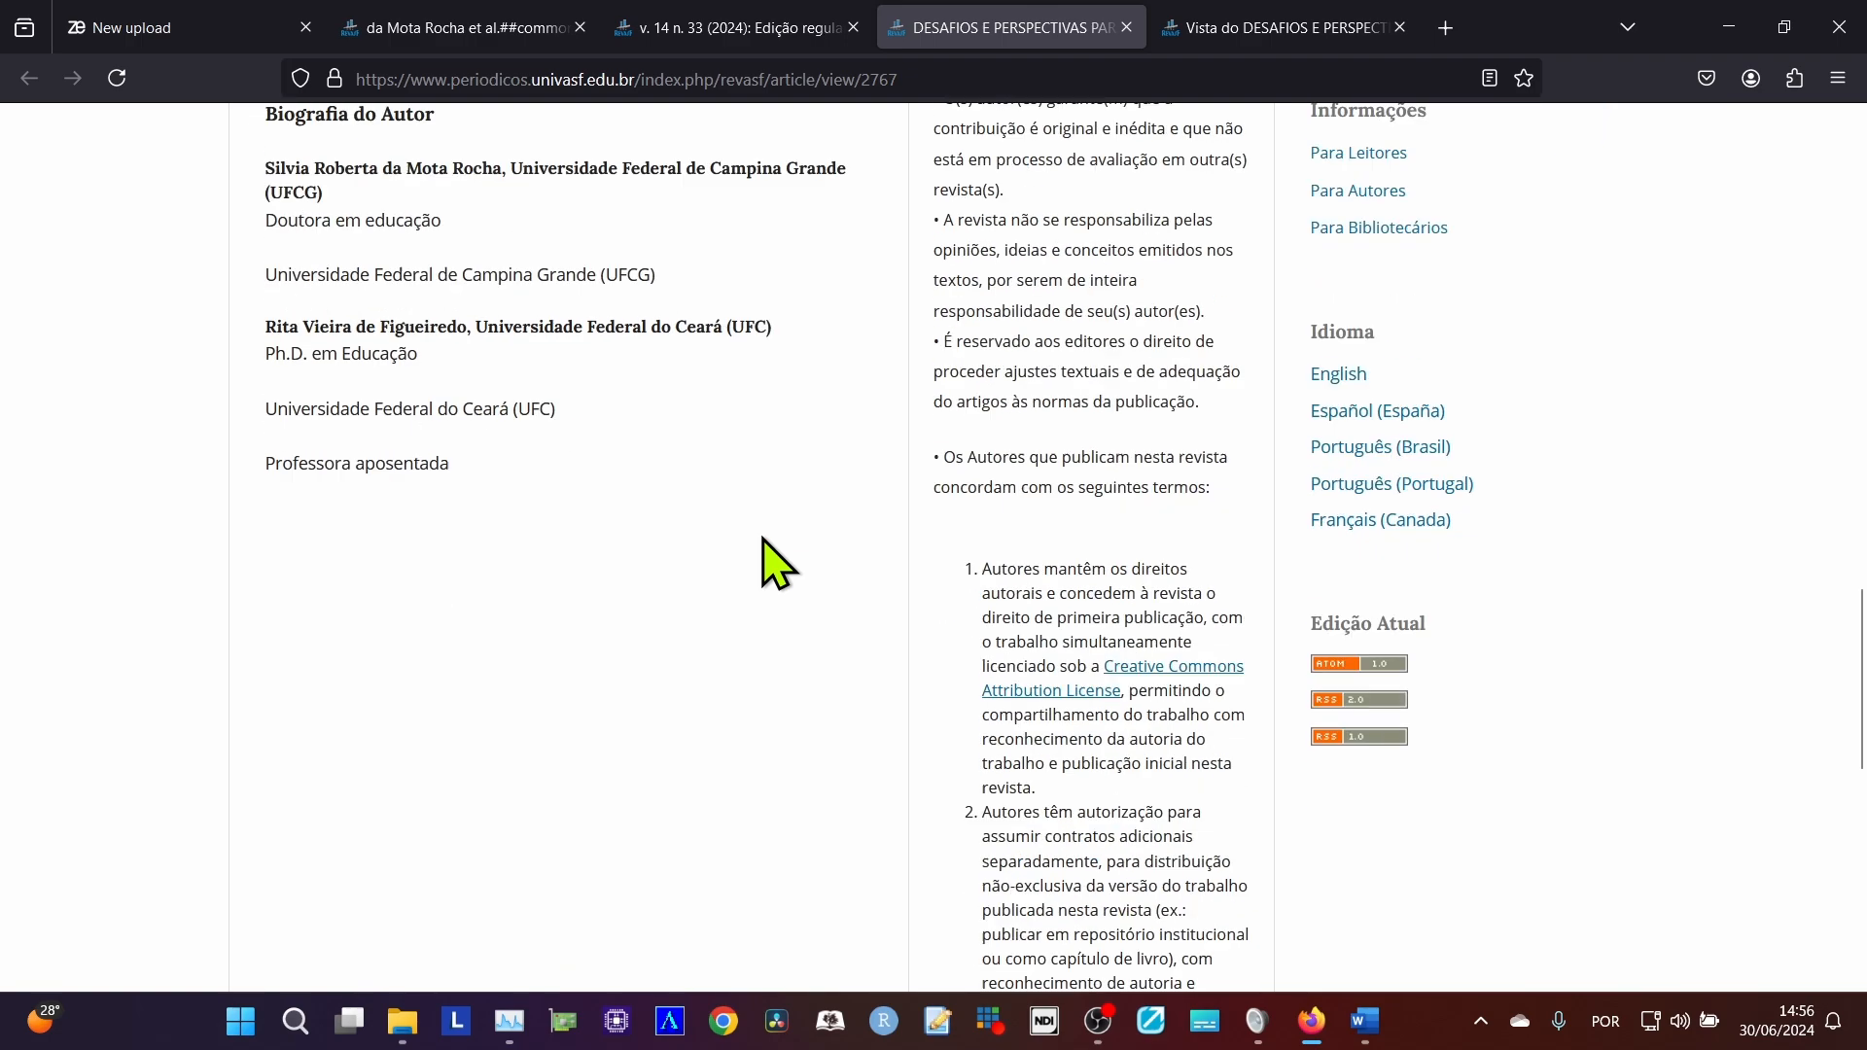
scroll(764, 541, down, 6)
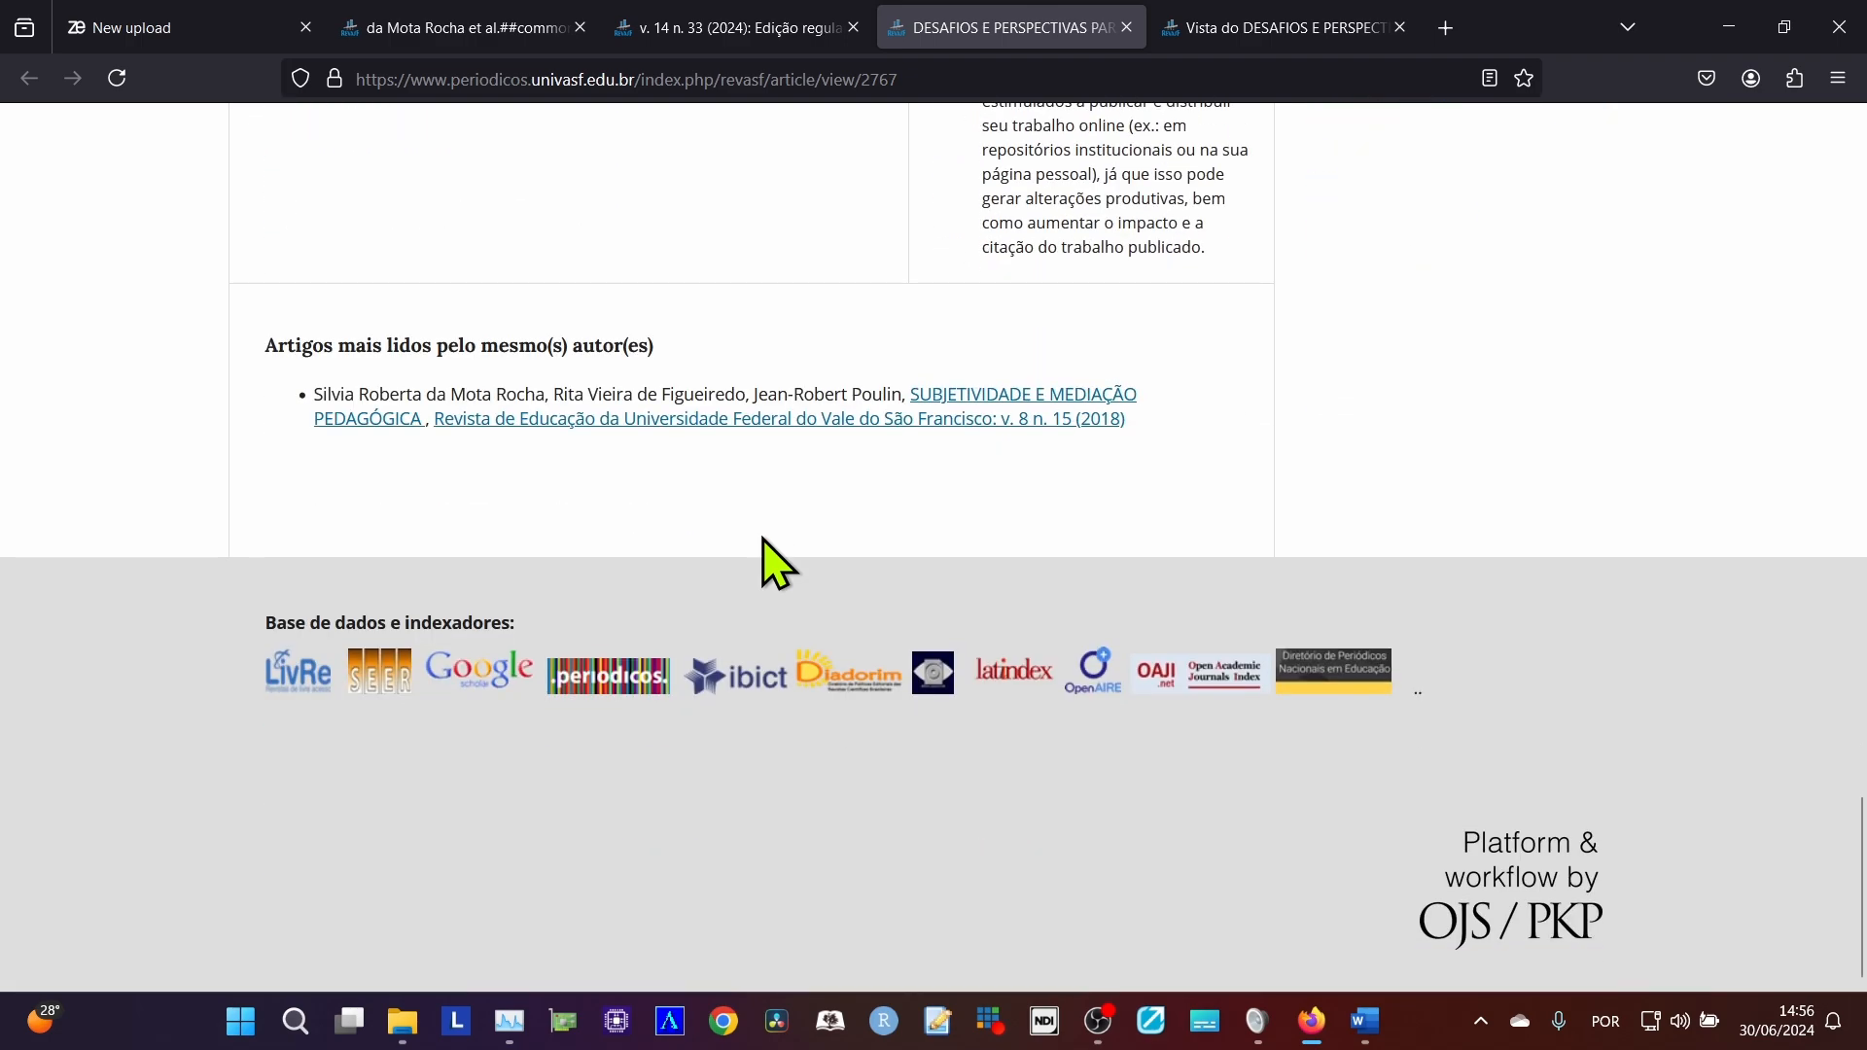
scroll(763, 541, up, 17)
scroll(762, 538, up, 12)
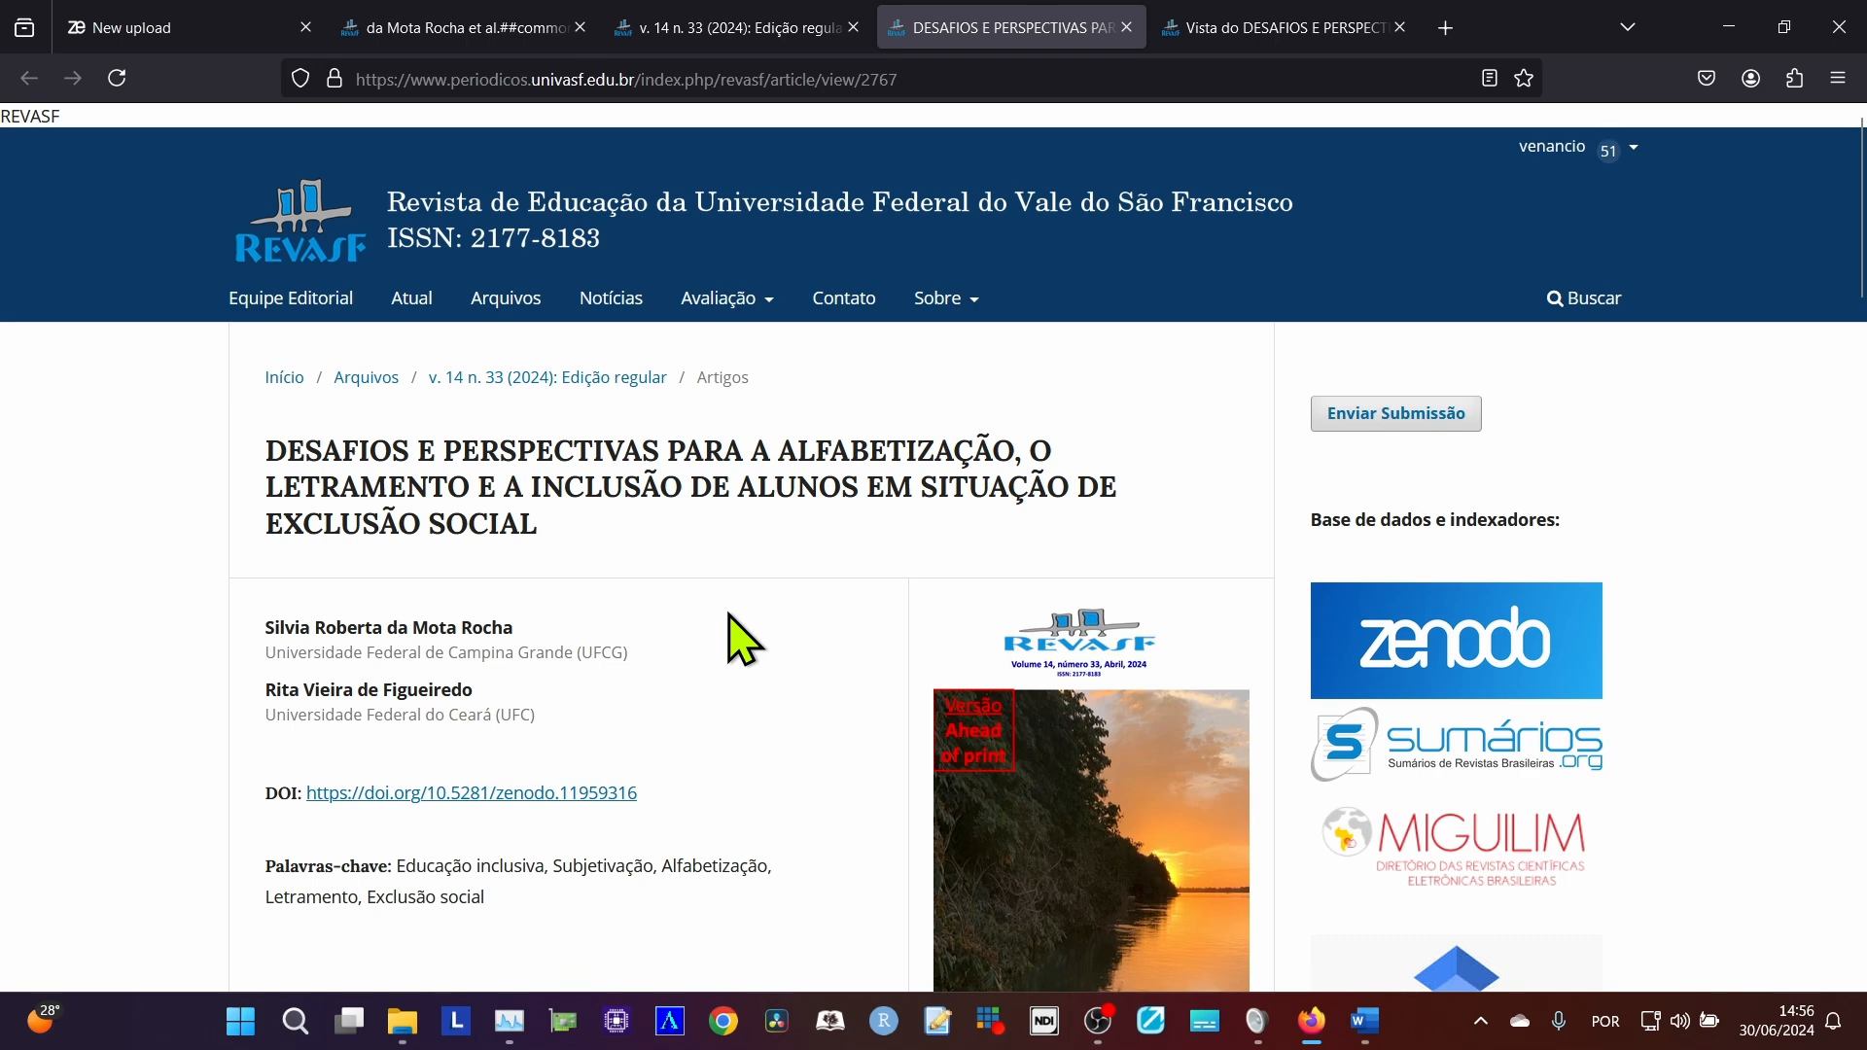
scroll(744, 639, down, 3)
scroll(744, 639, down, 3)
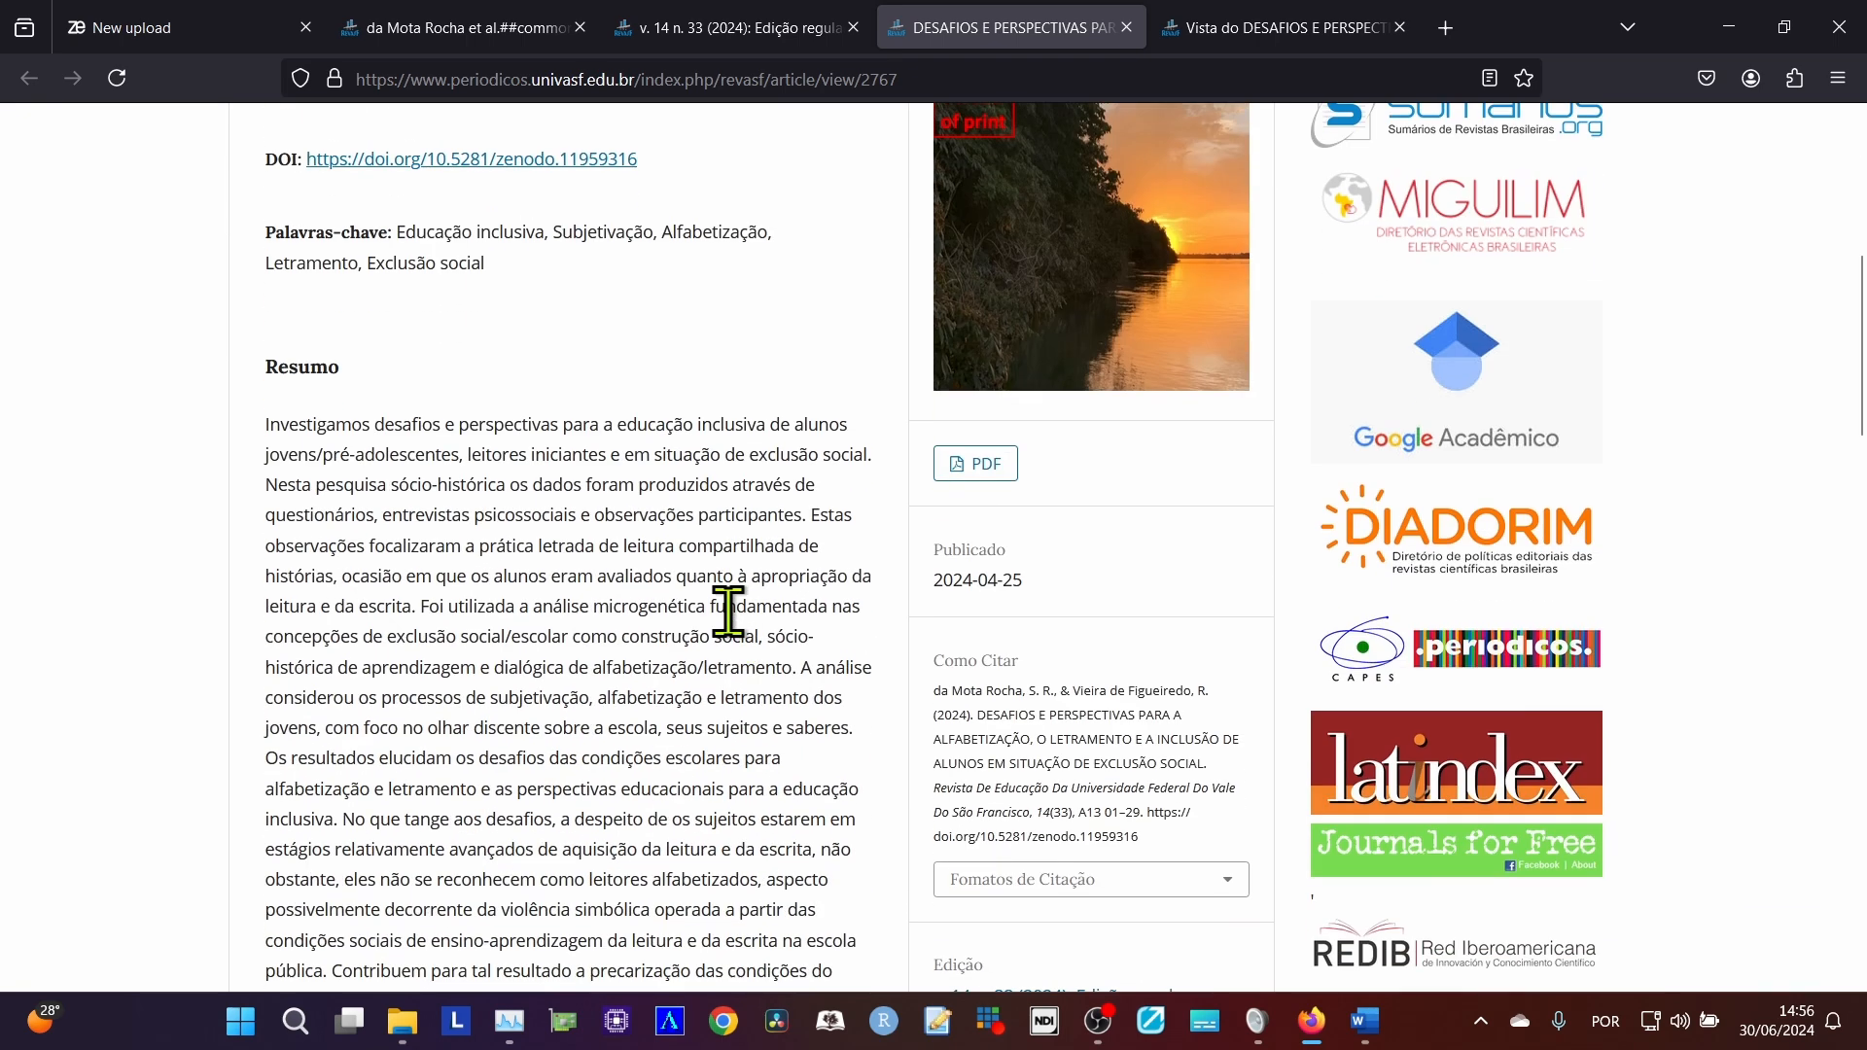
click(1174, 27)
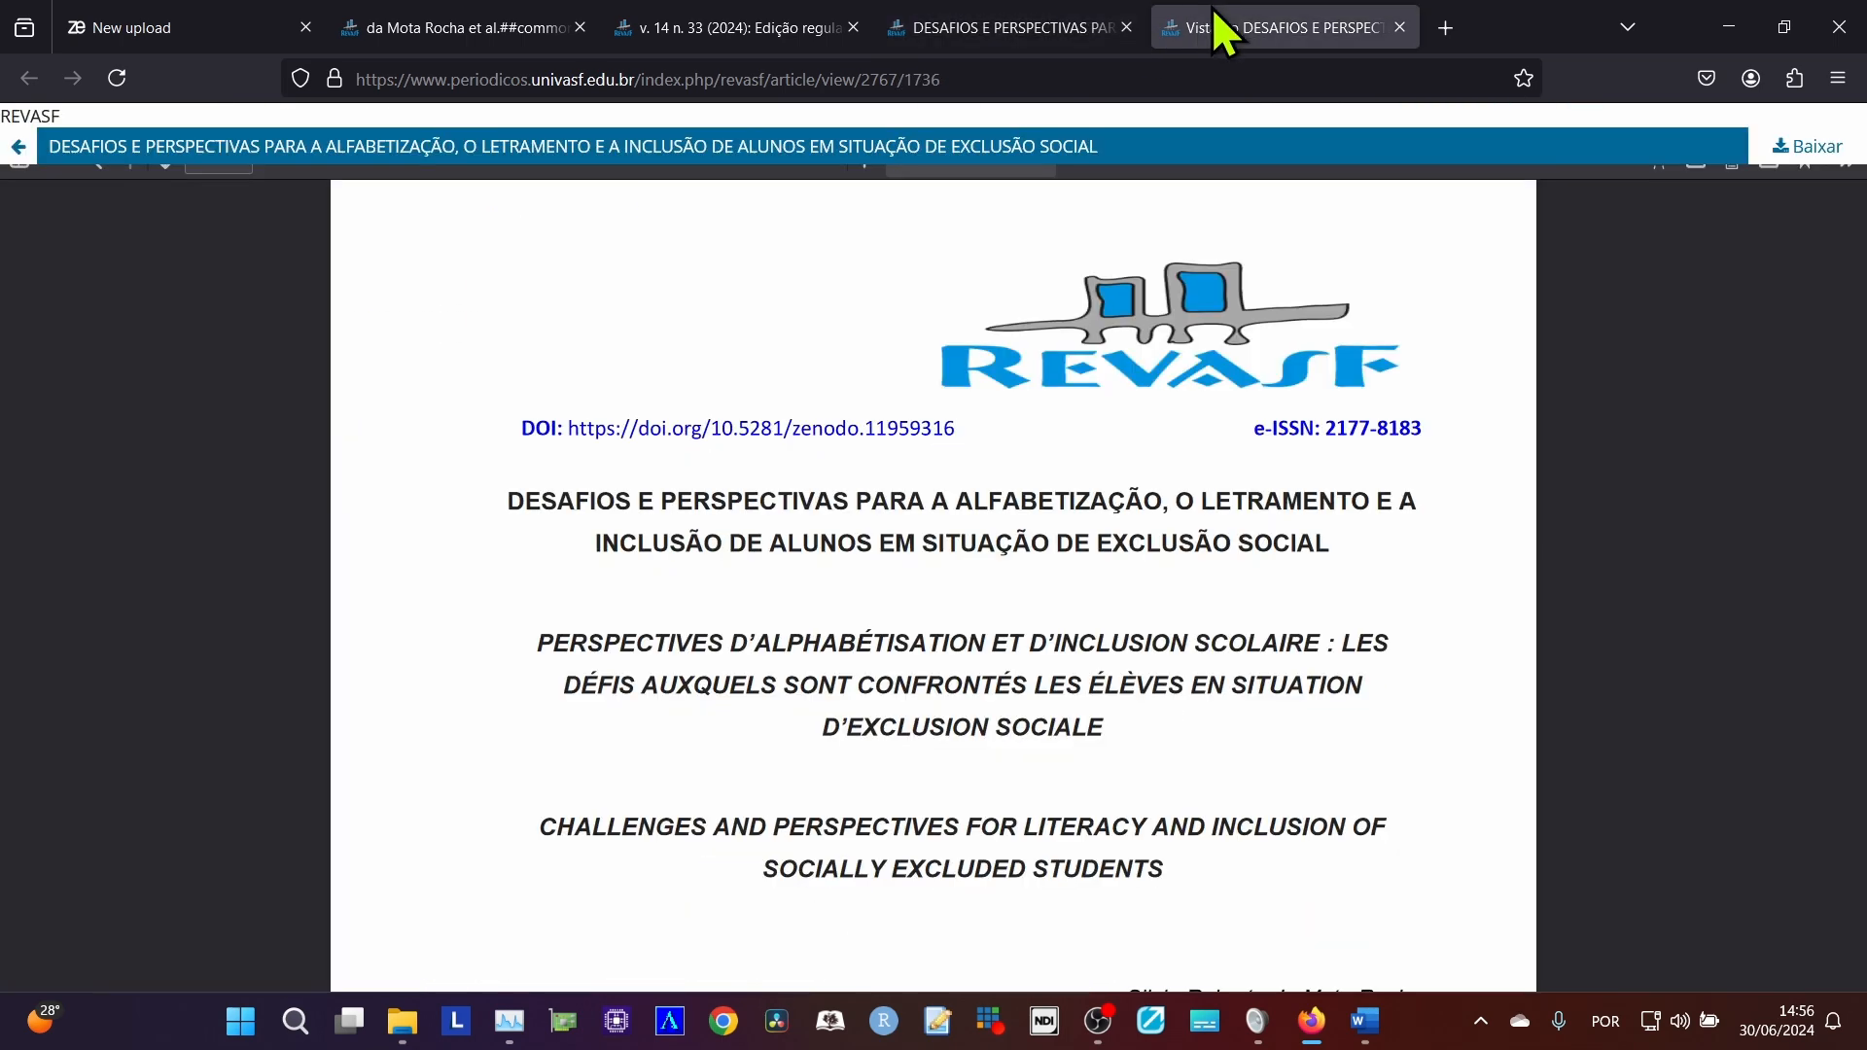
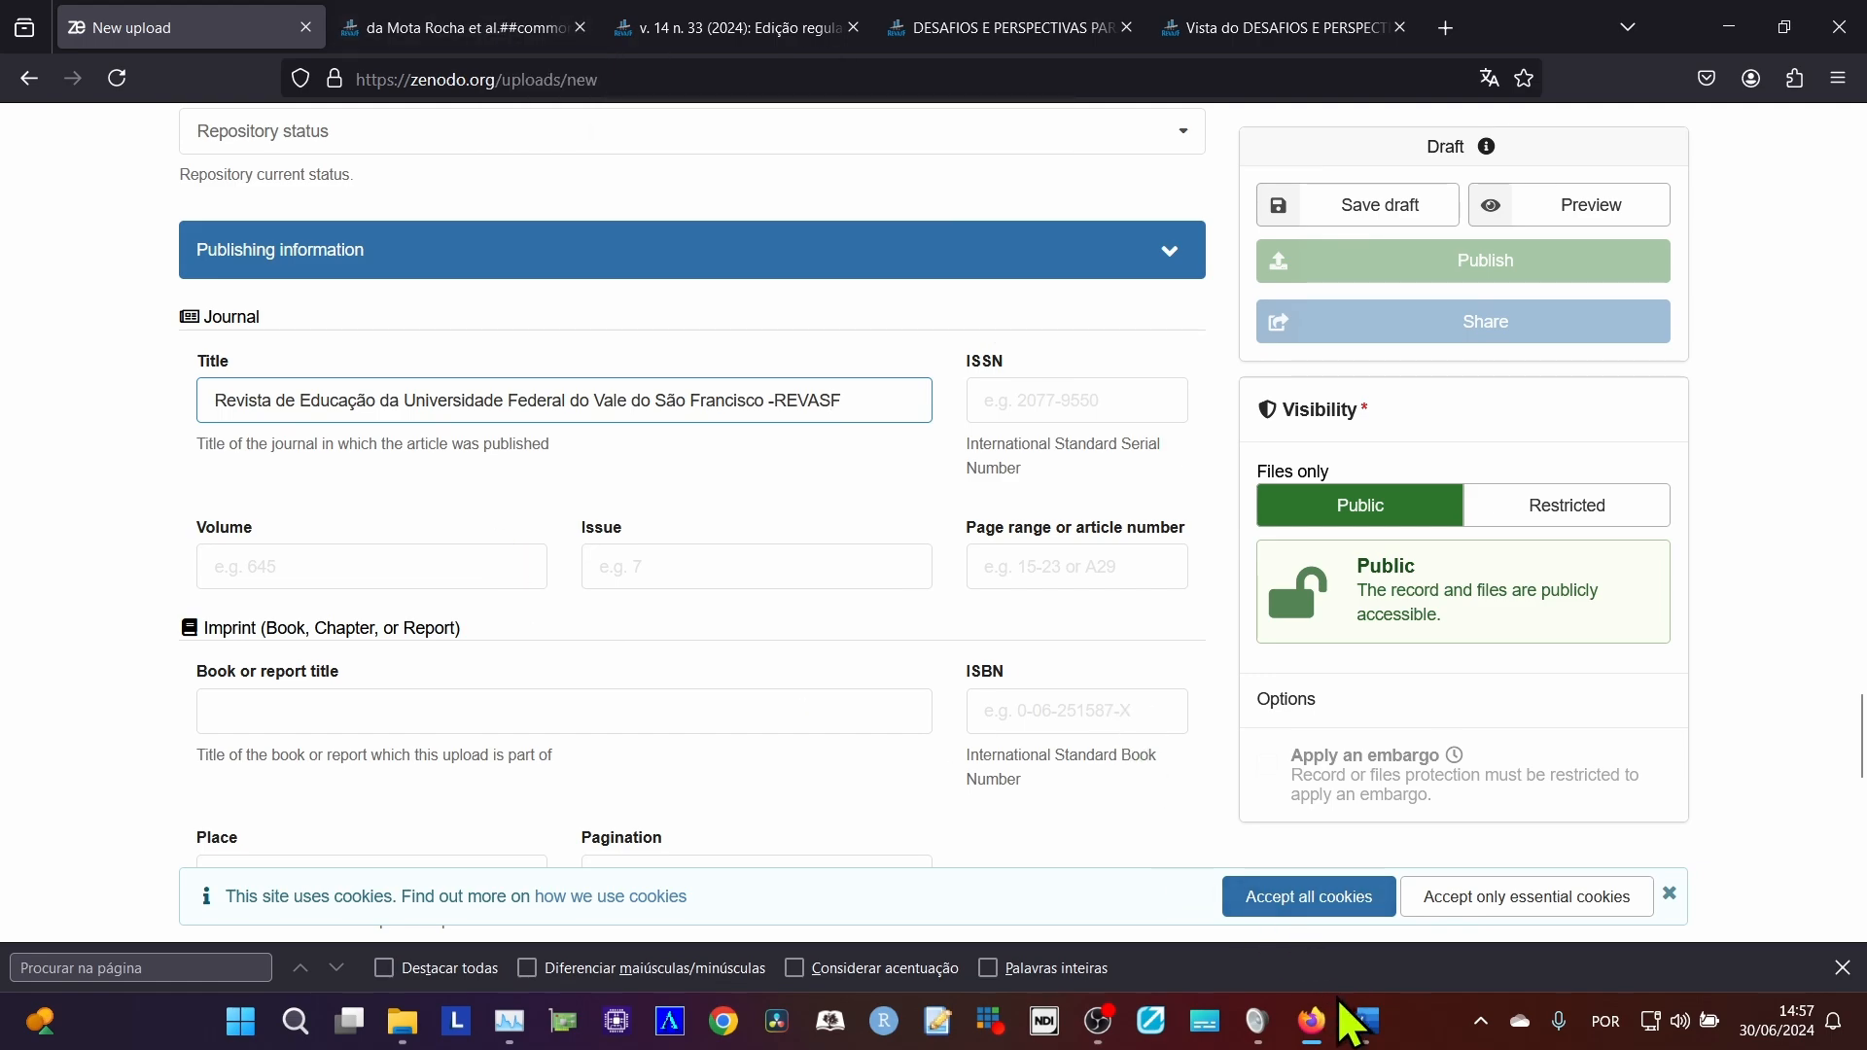
Copy the e-ISSN 2177-8183 from the header of the article open in Word into the Zenodo upload's journal ISSN.
click(1365, 1021)
scroll(1401, 561, up, 10)
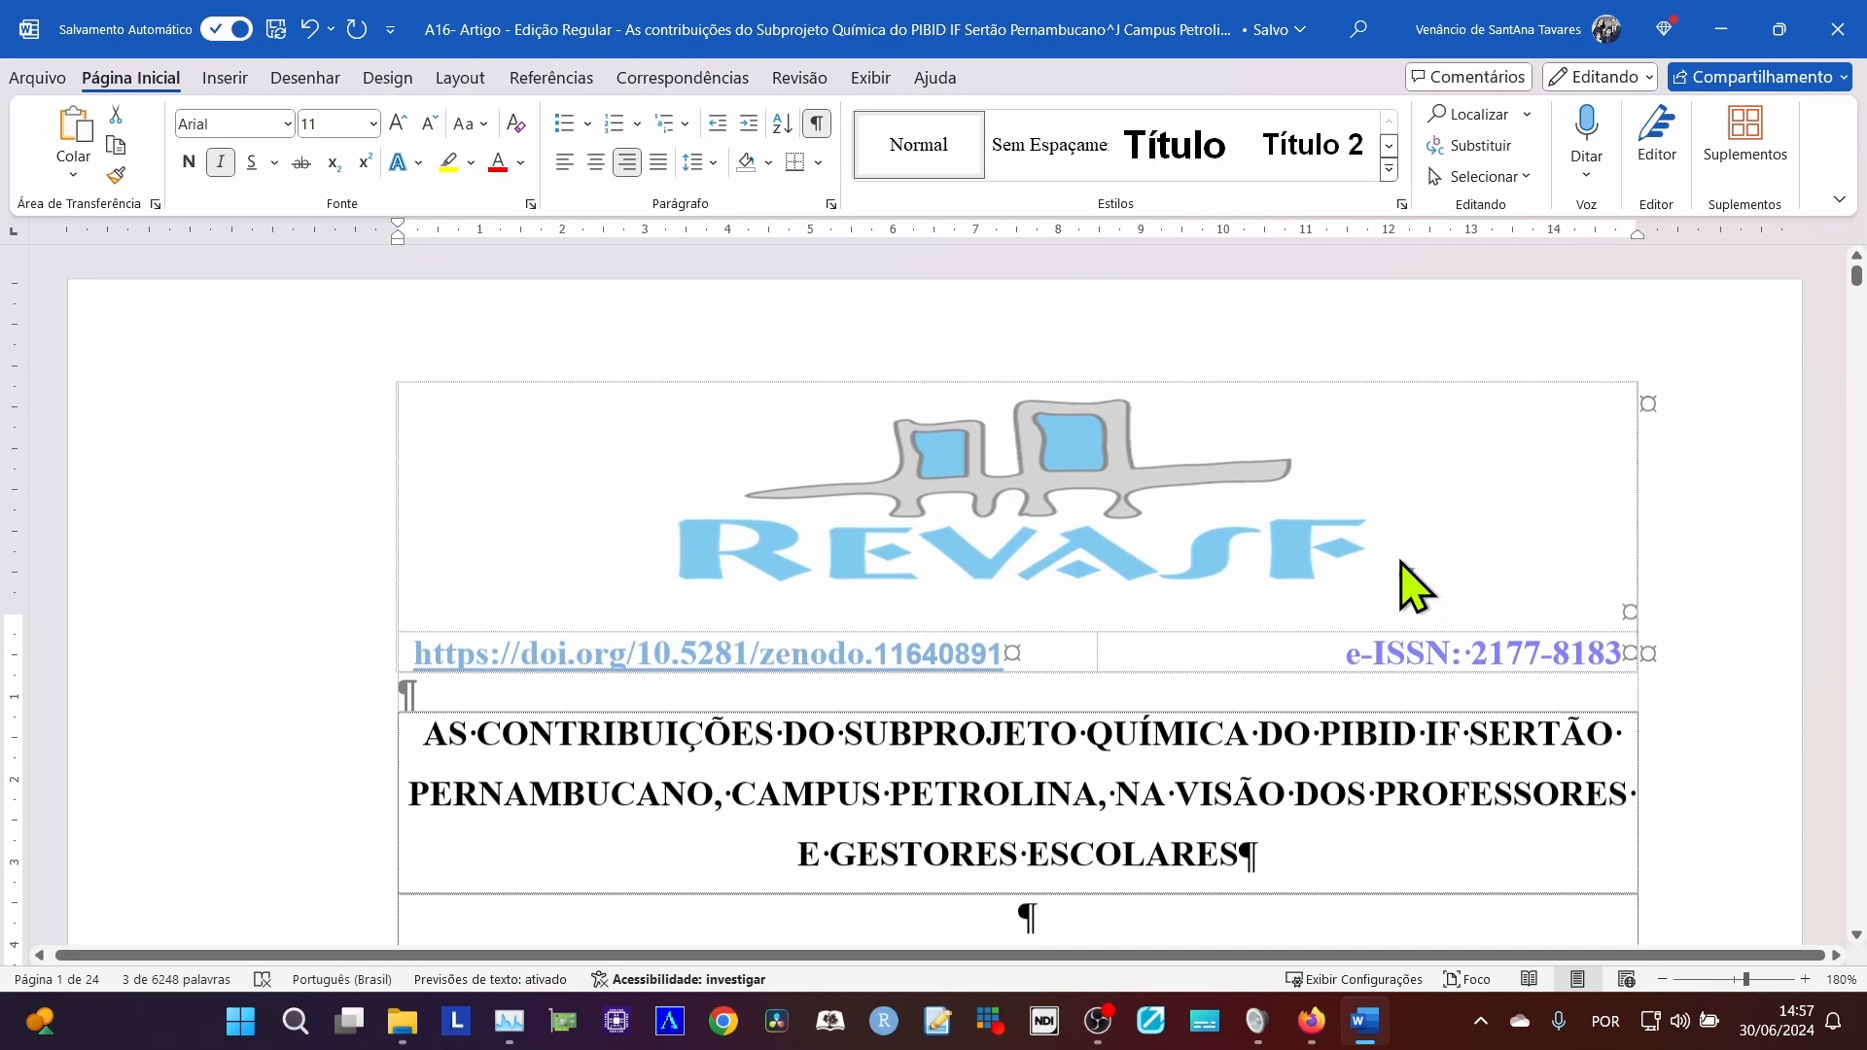
double_click(1530, 584)
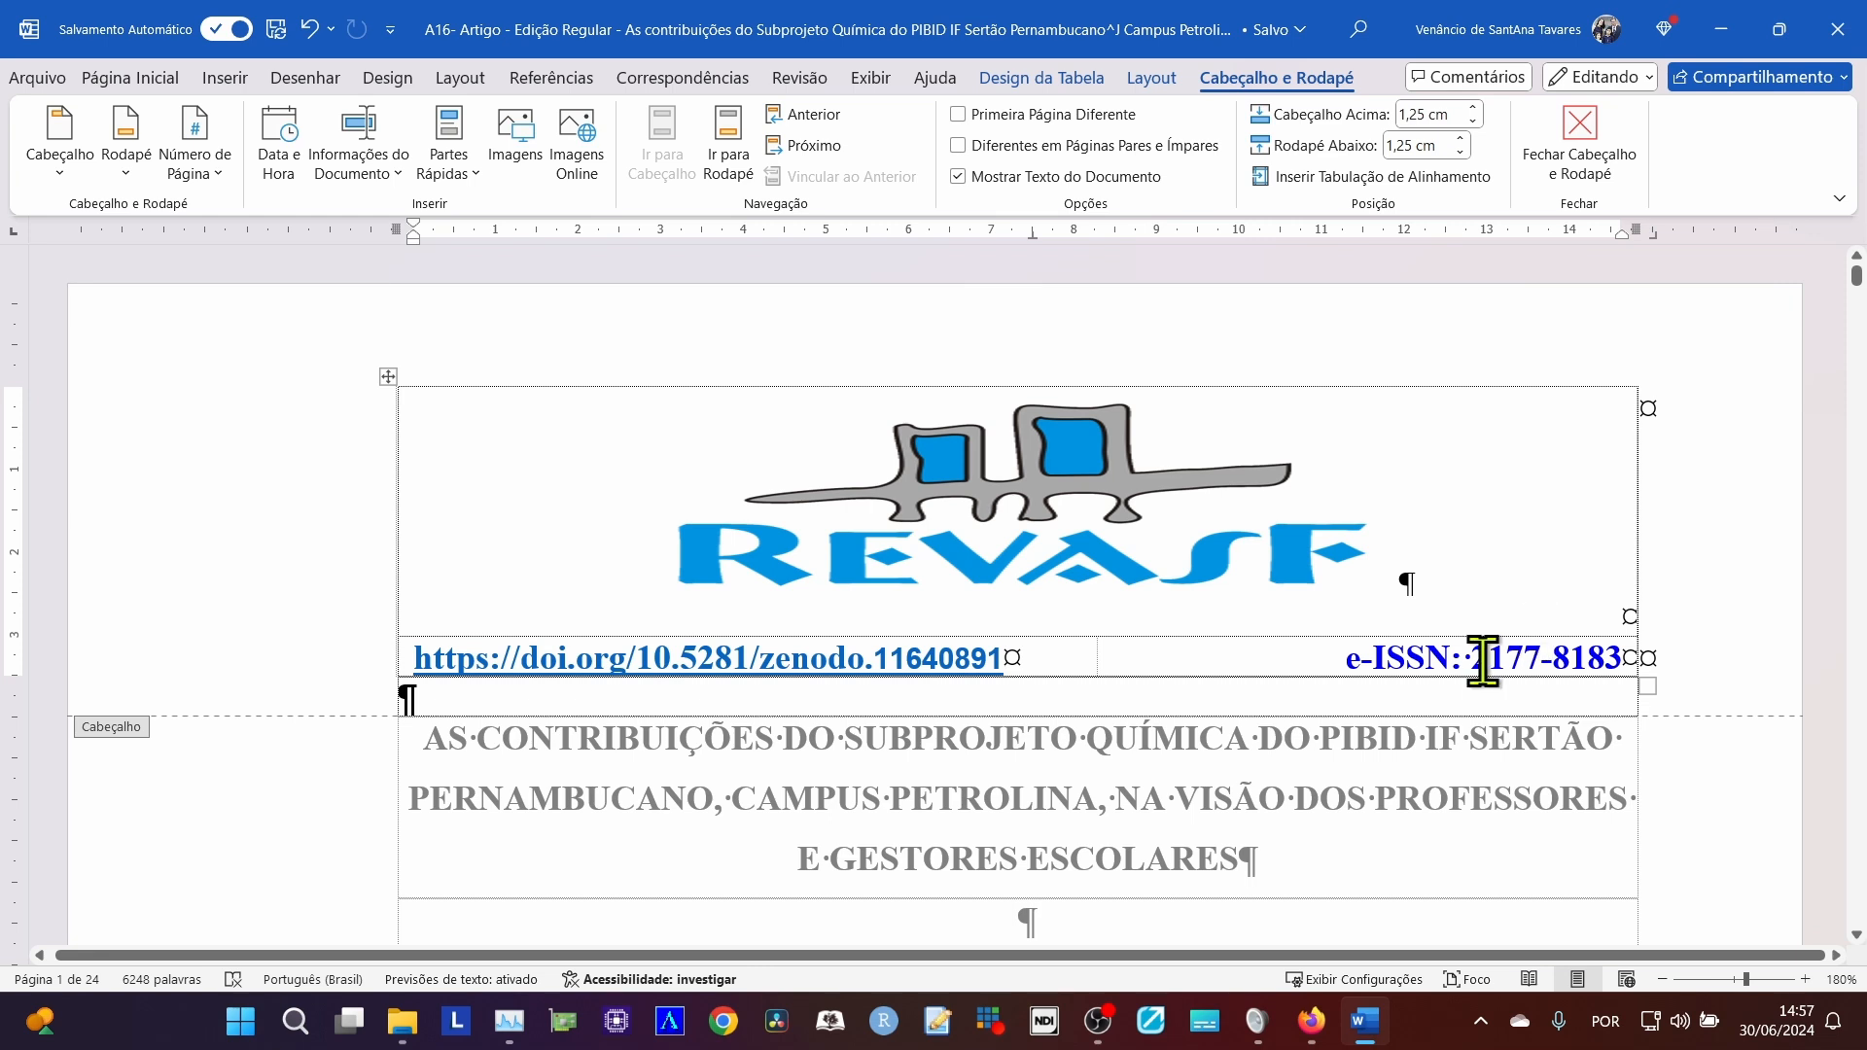
drag(1471, 659, 1605, 668)
key(ctrl+c)
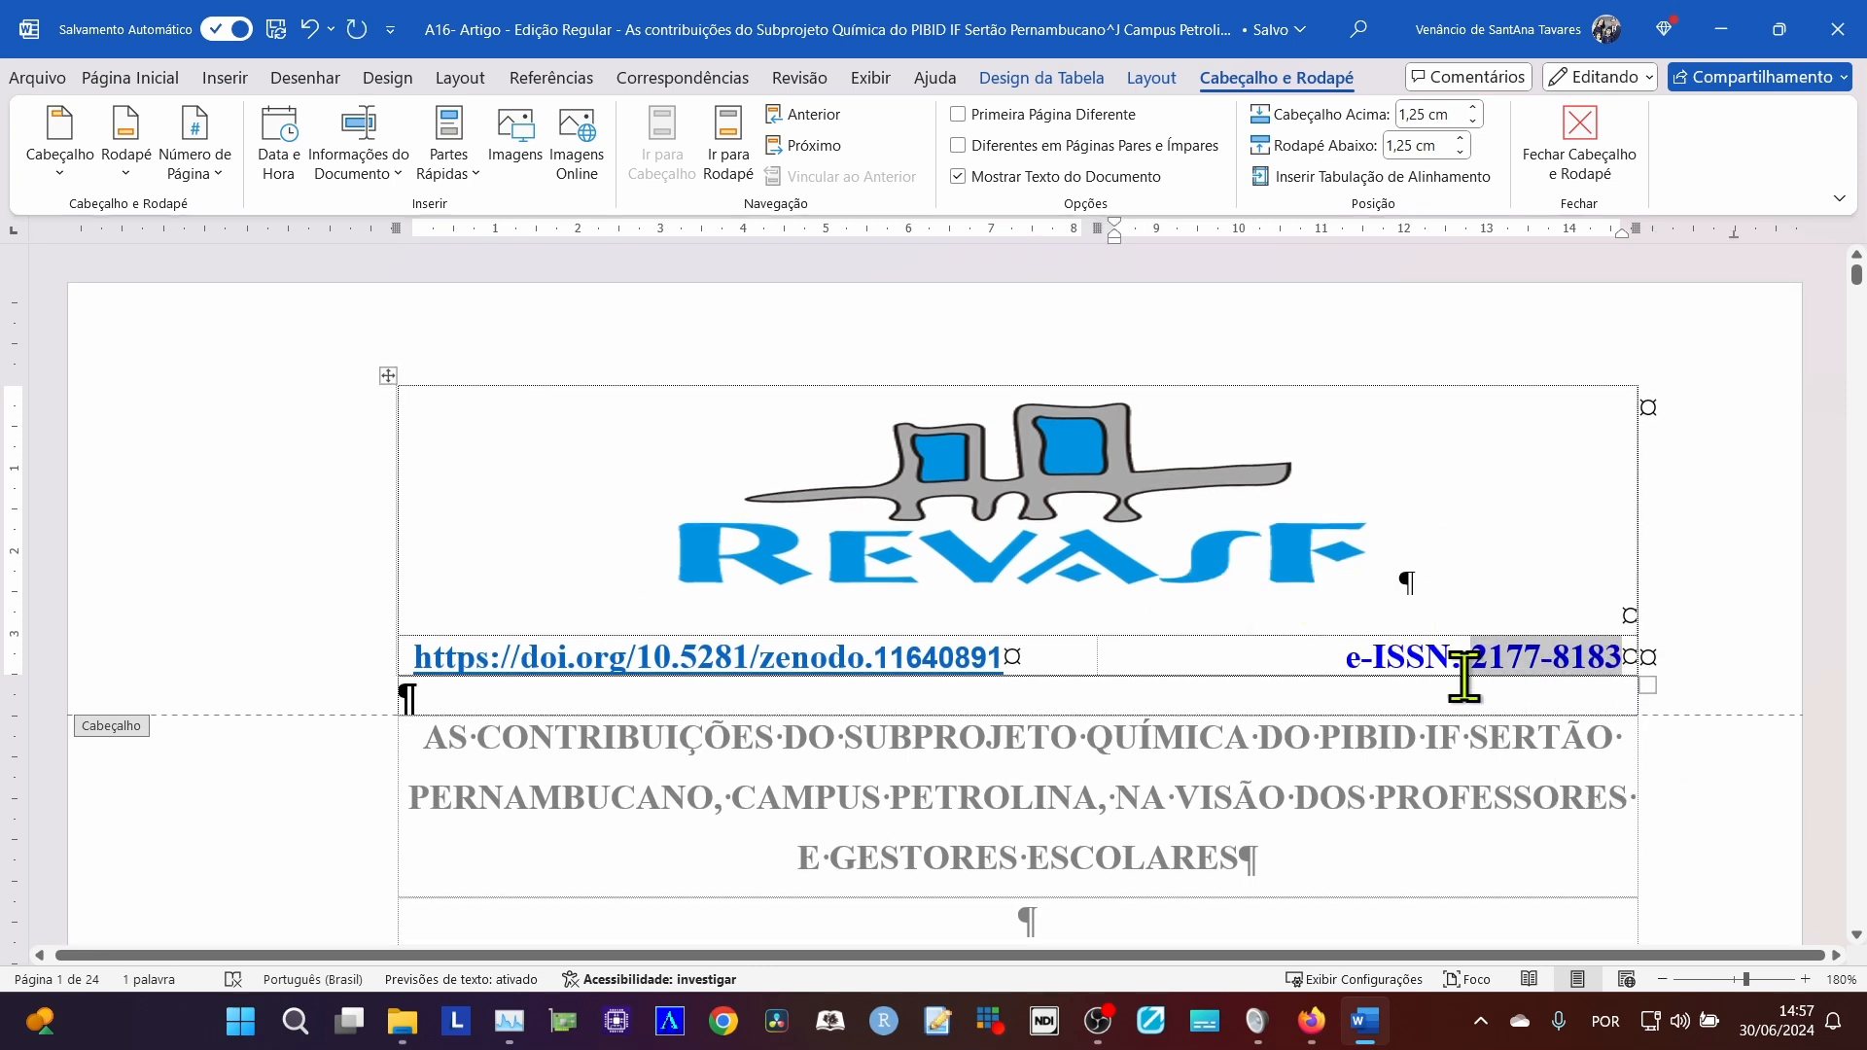
key(alt+Tab)
click(1051, 403)
key(ctrl+v)
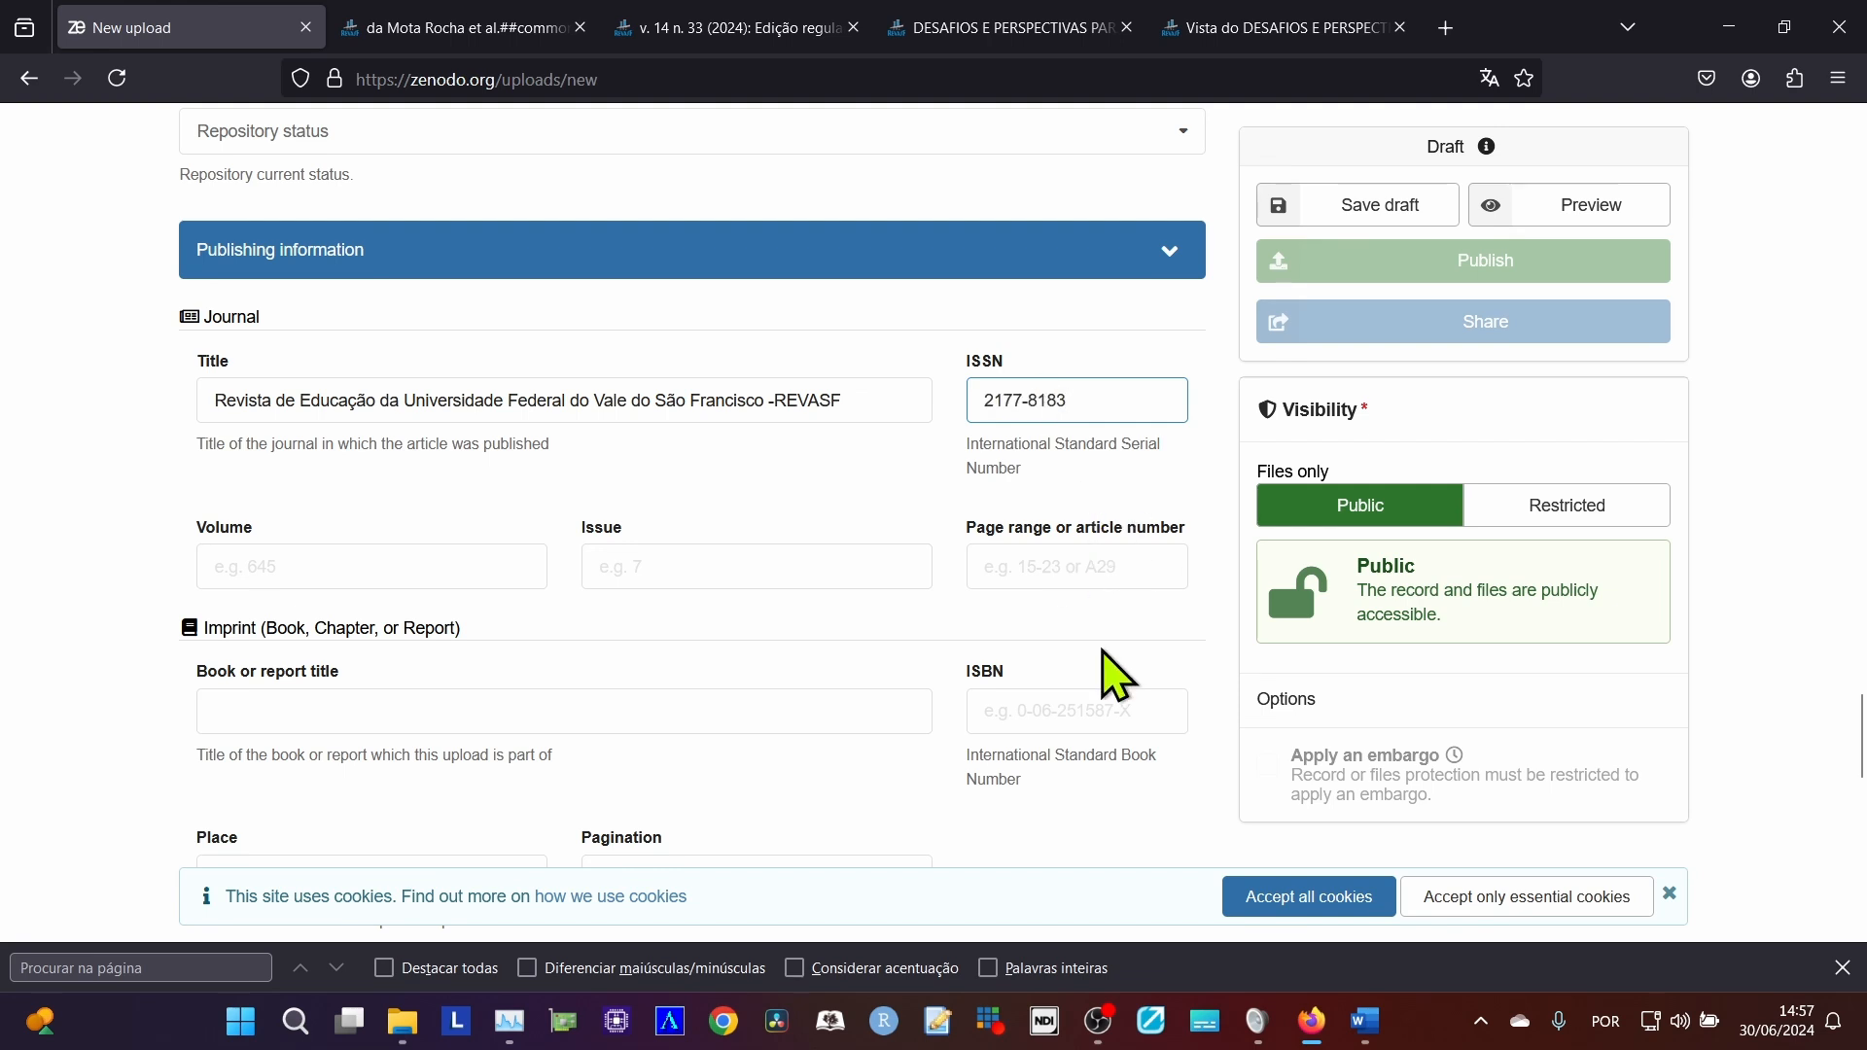
Check the submission's issue on the journal site and set the journal volume to 14 and issue to 33.
click(381, 564)
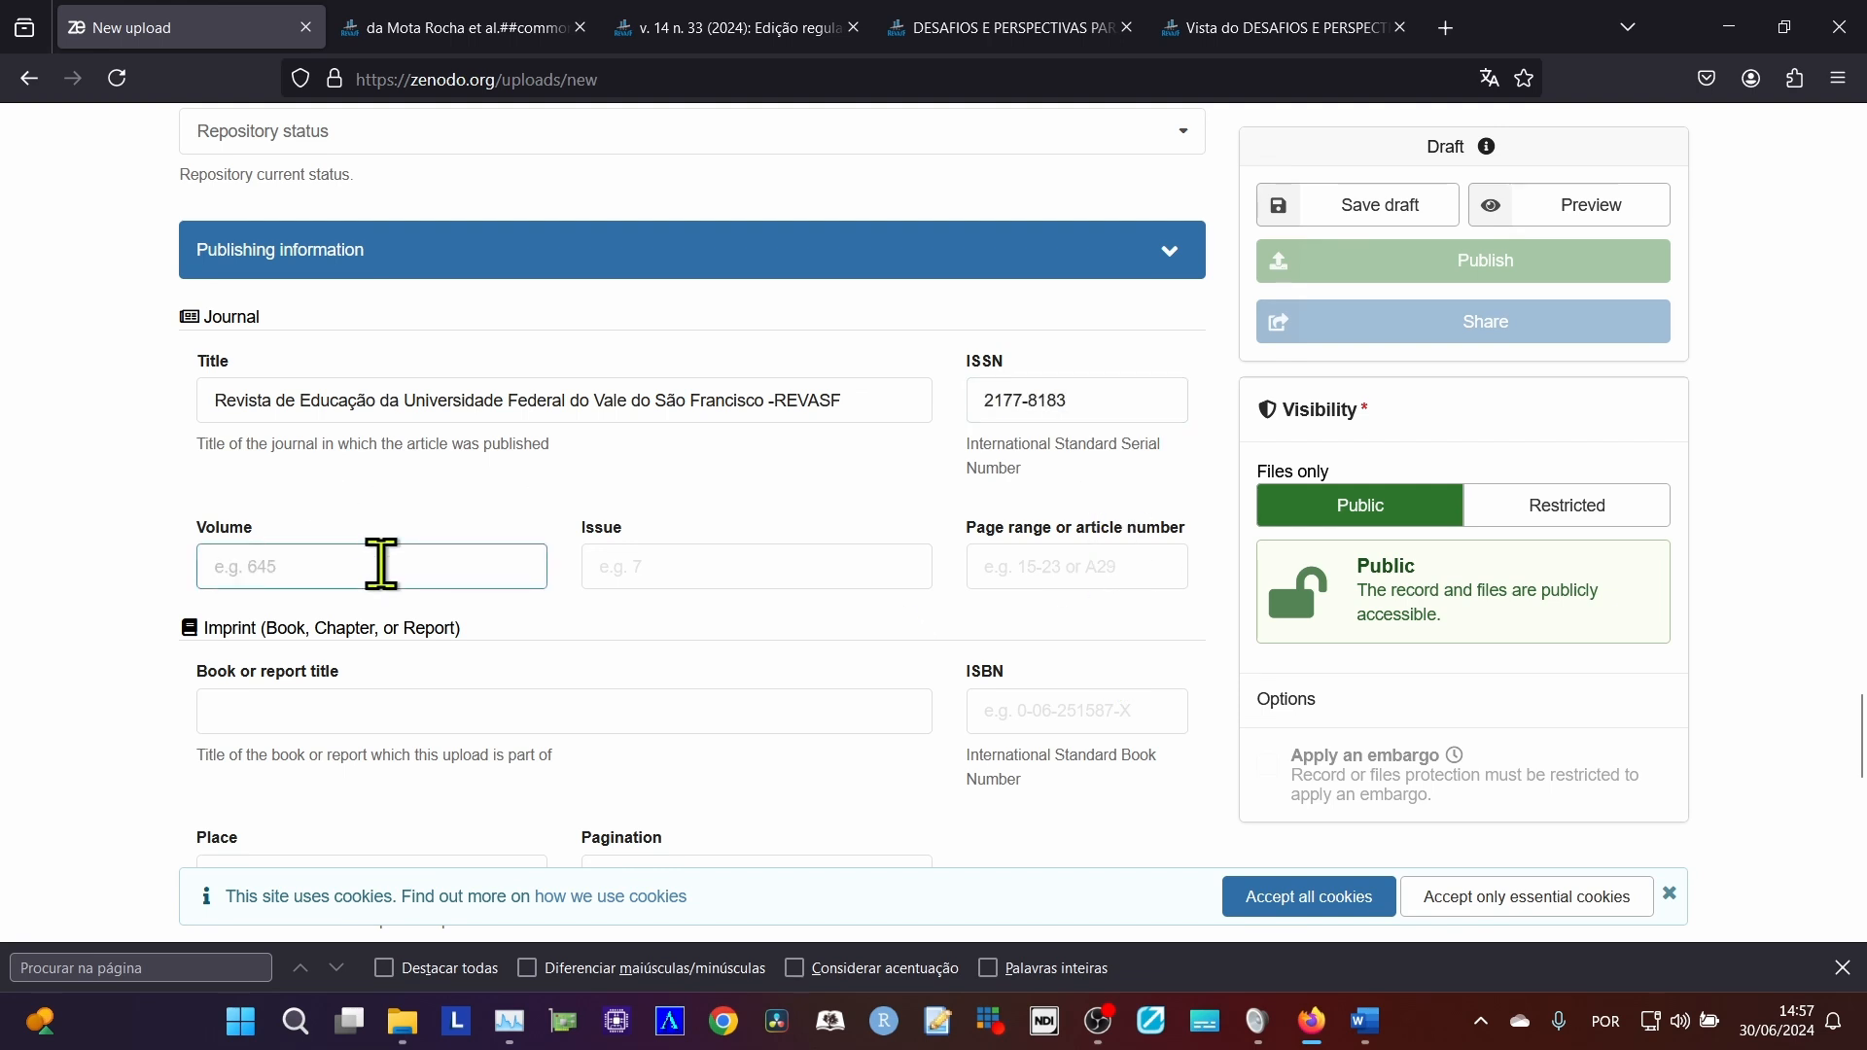
click(446, 23)
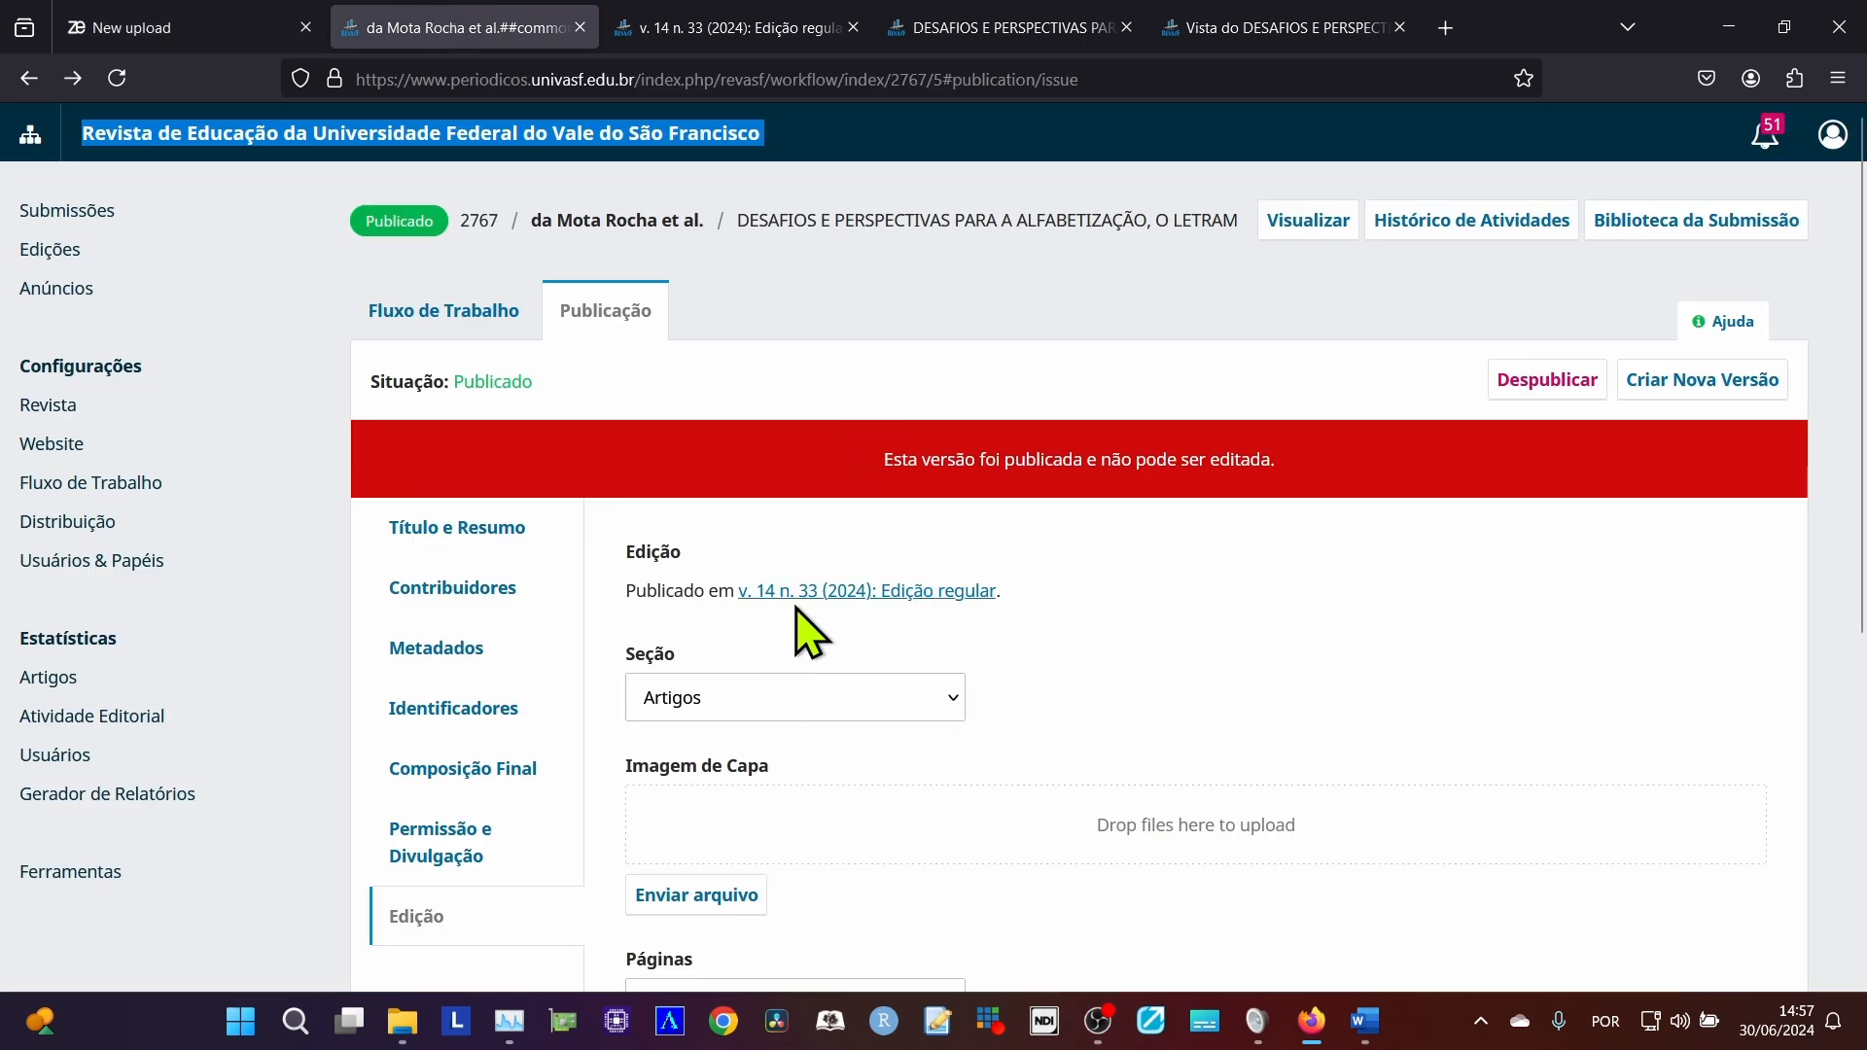
click(146, 27)
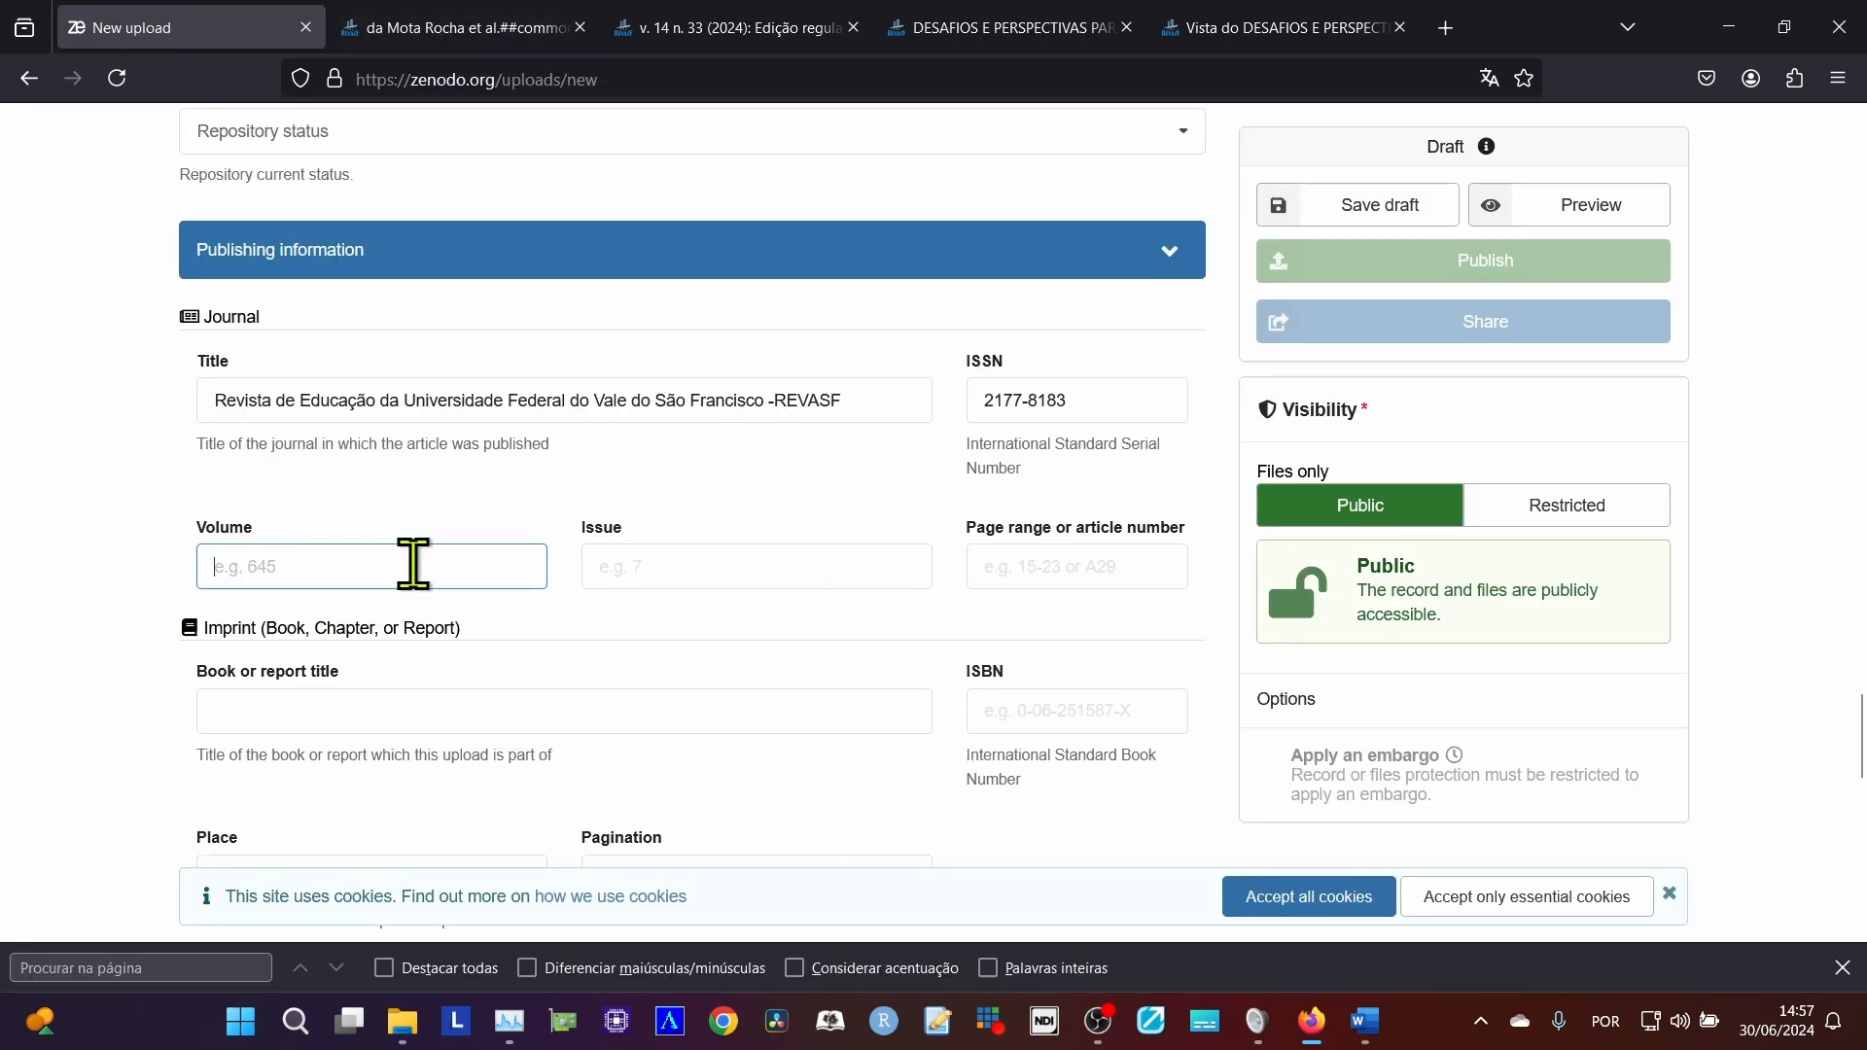
text(14)
key(Tab)
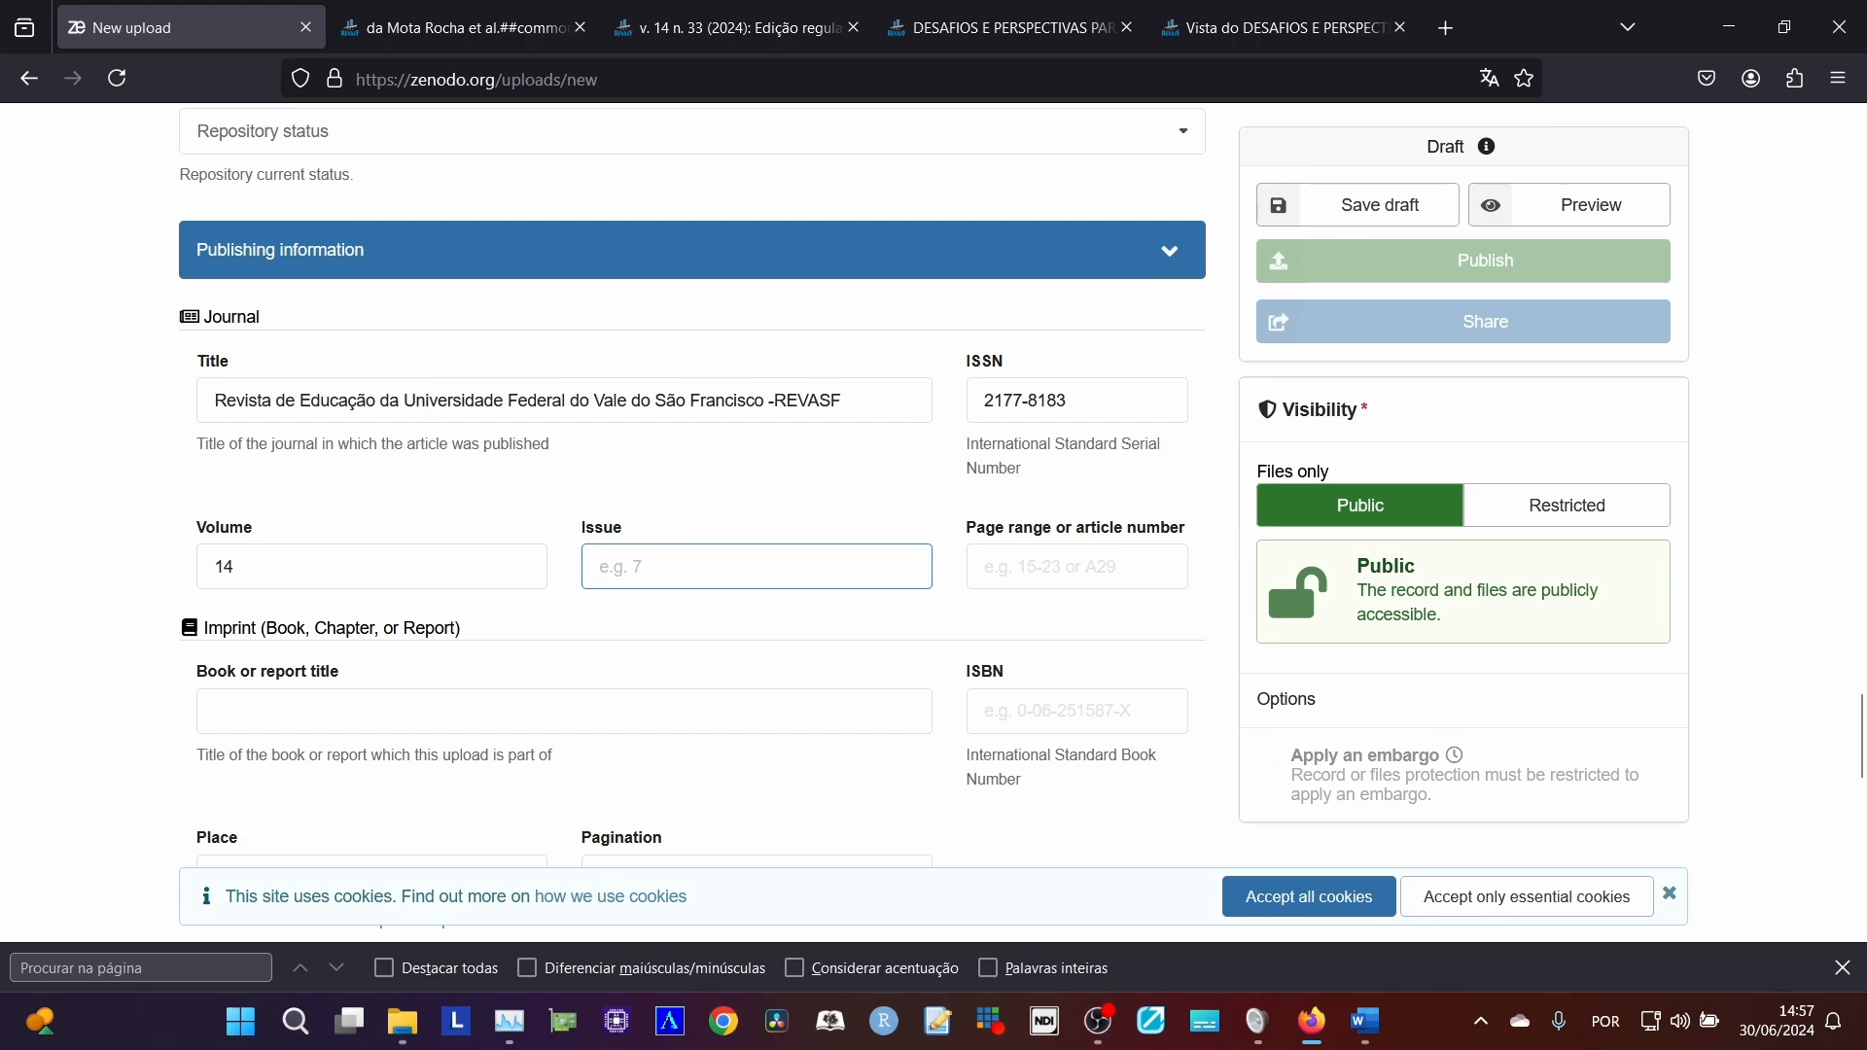
Copy the page range from the article PDF's footer into the Zenodo page range or article number as A1301-29.
click(1041, 575)
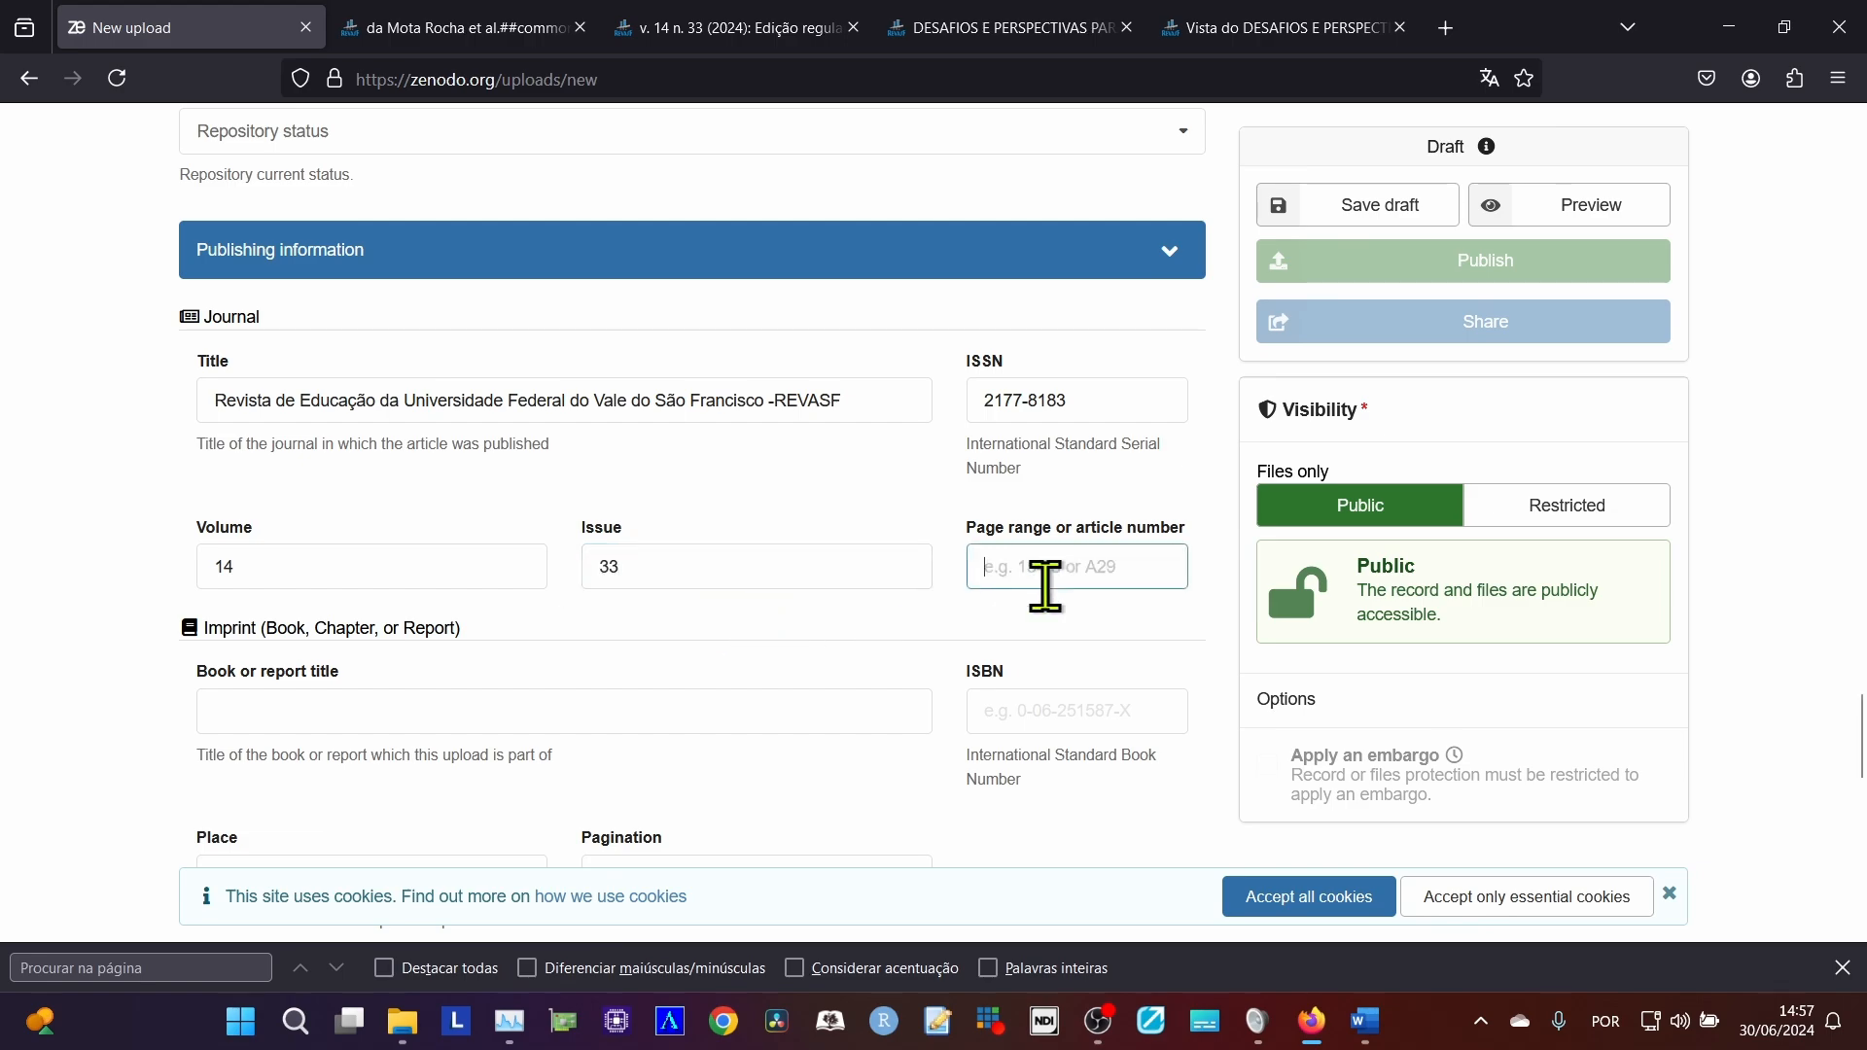
click(1227, 28)
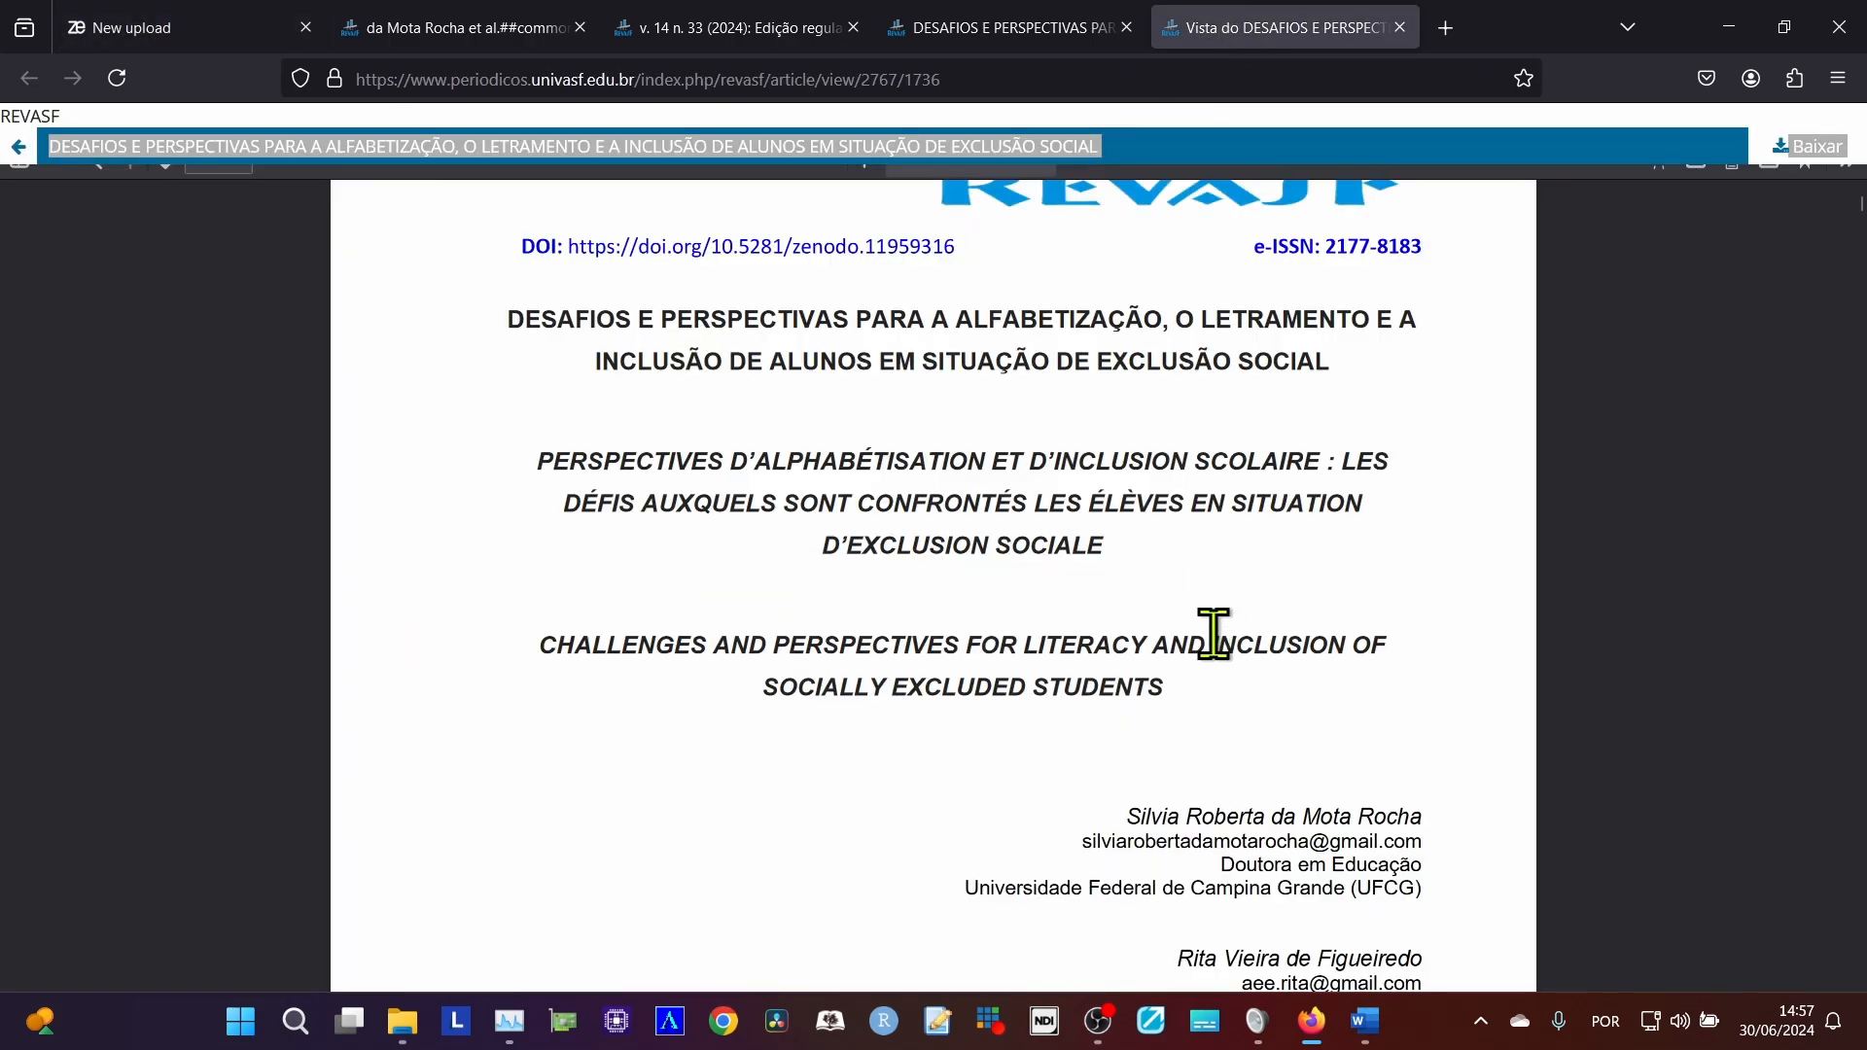
scroll(1212, 634, down, 10)
scroll(1216, 657, up, 10)
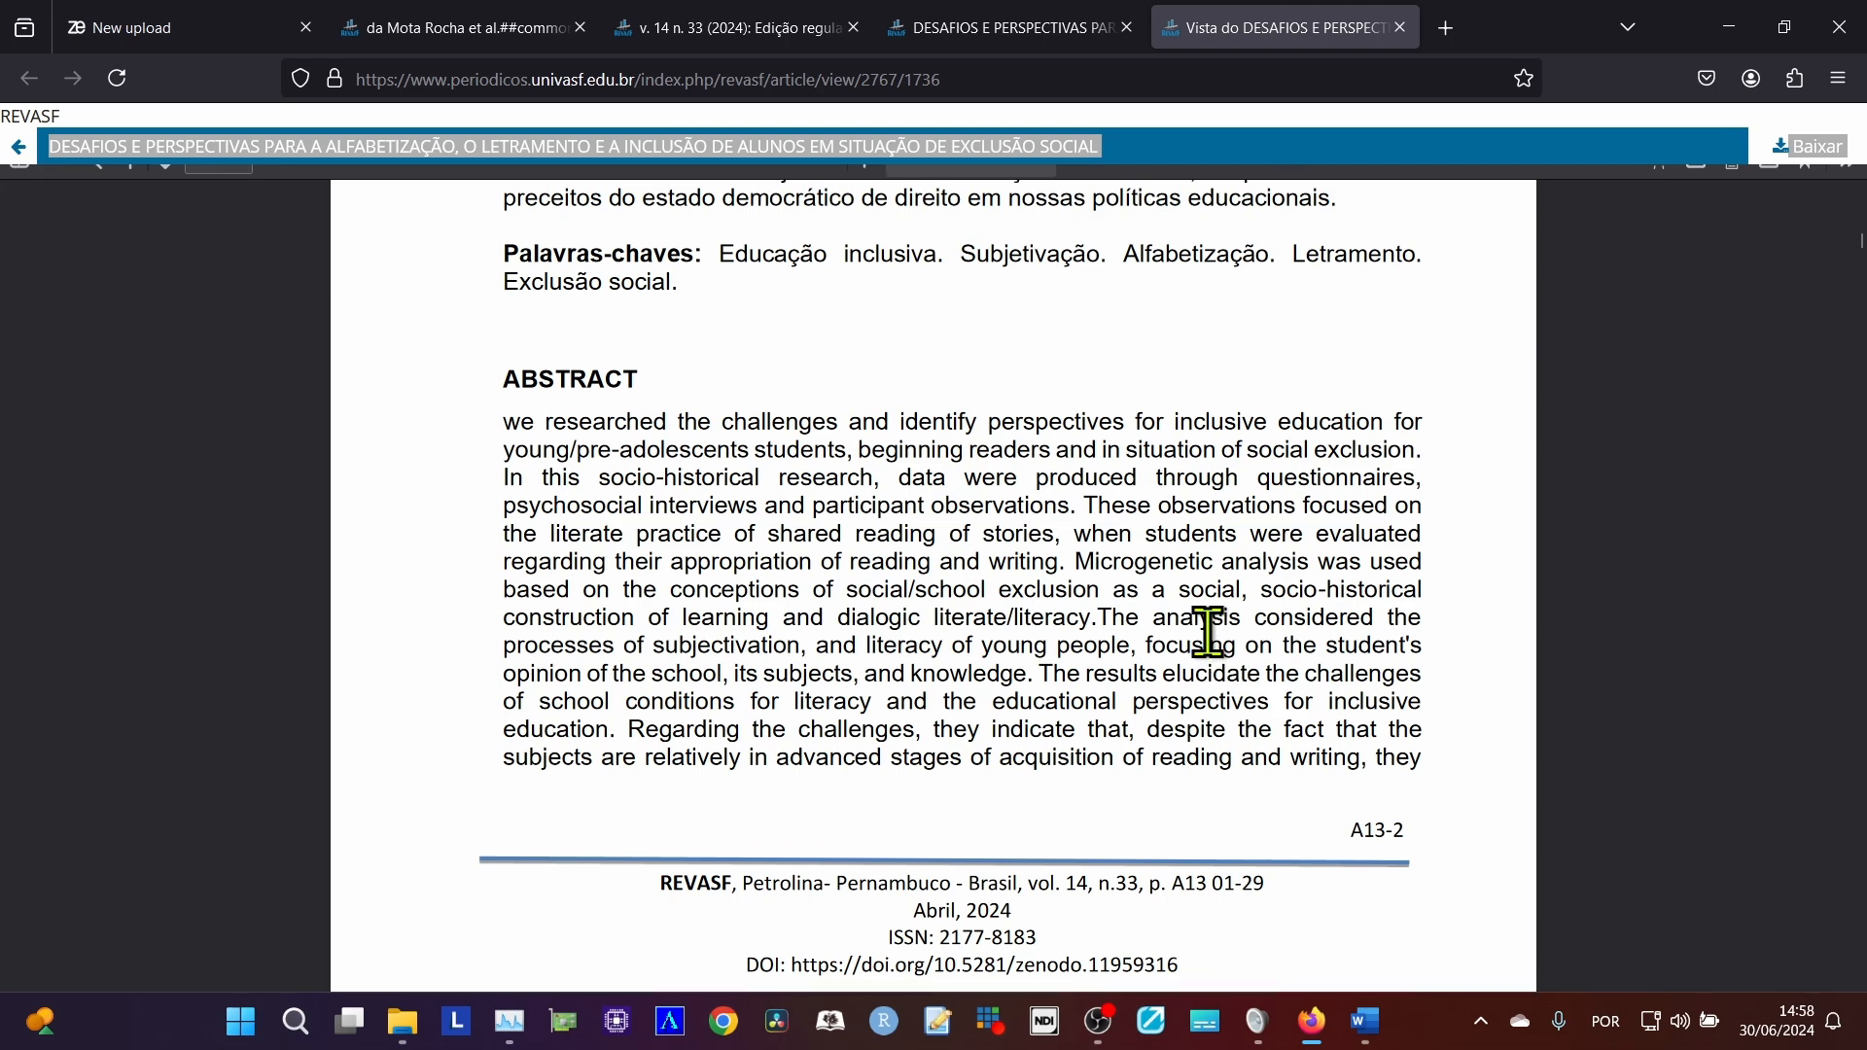
scroll(1220, 661, up, 1)
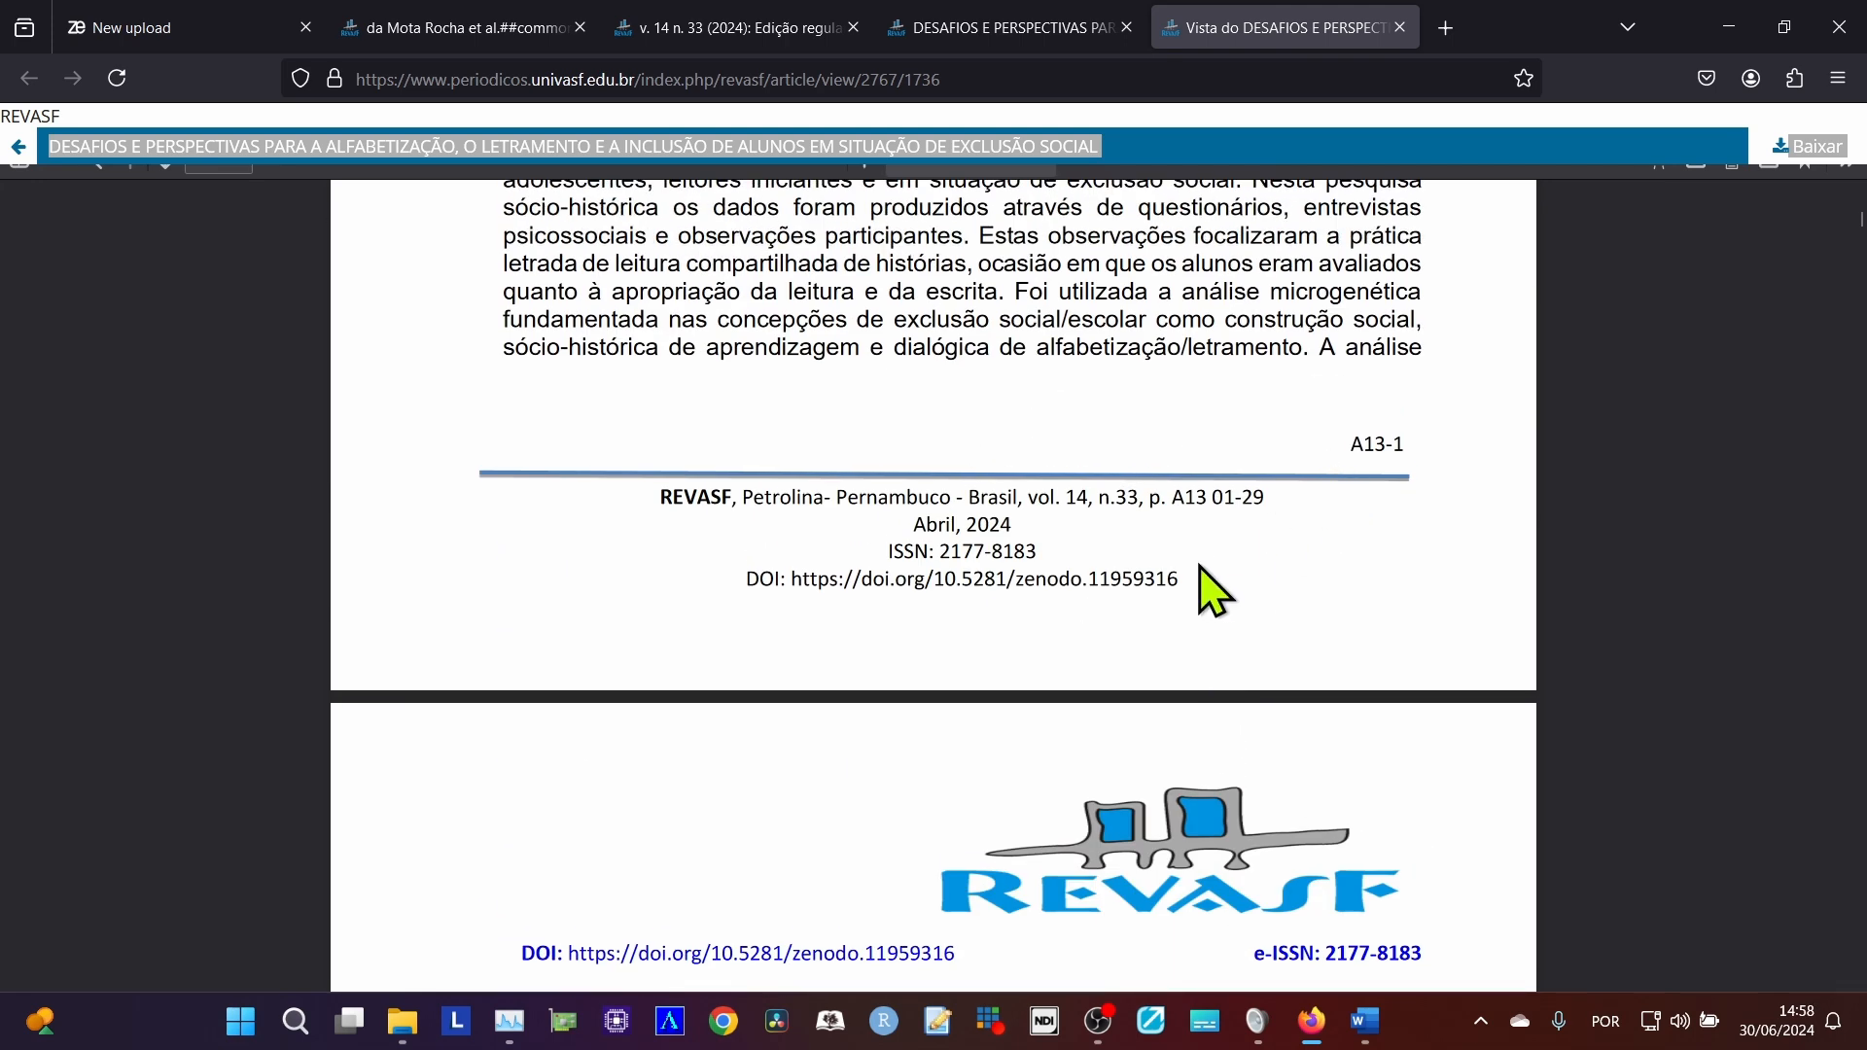
drag(1174, 508, 1269, 504)
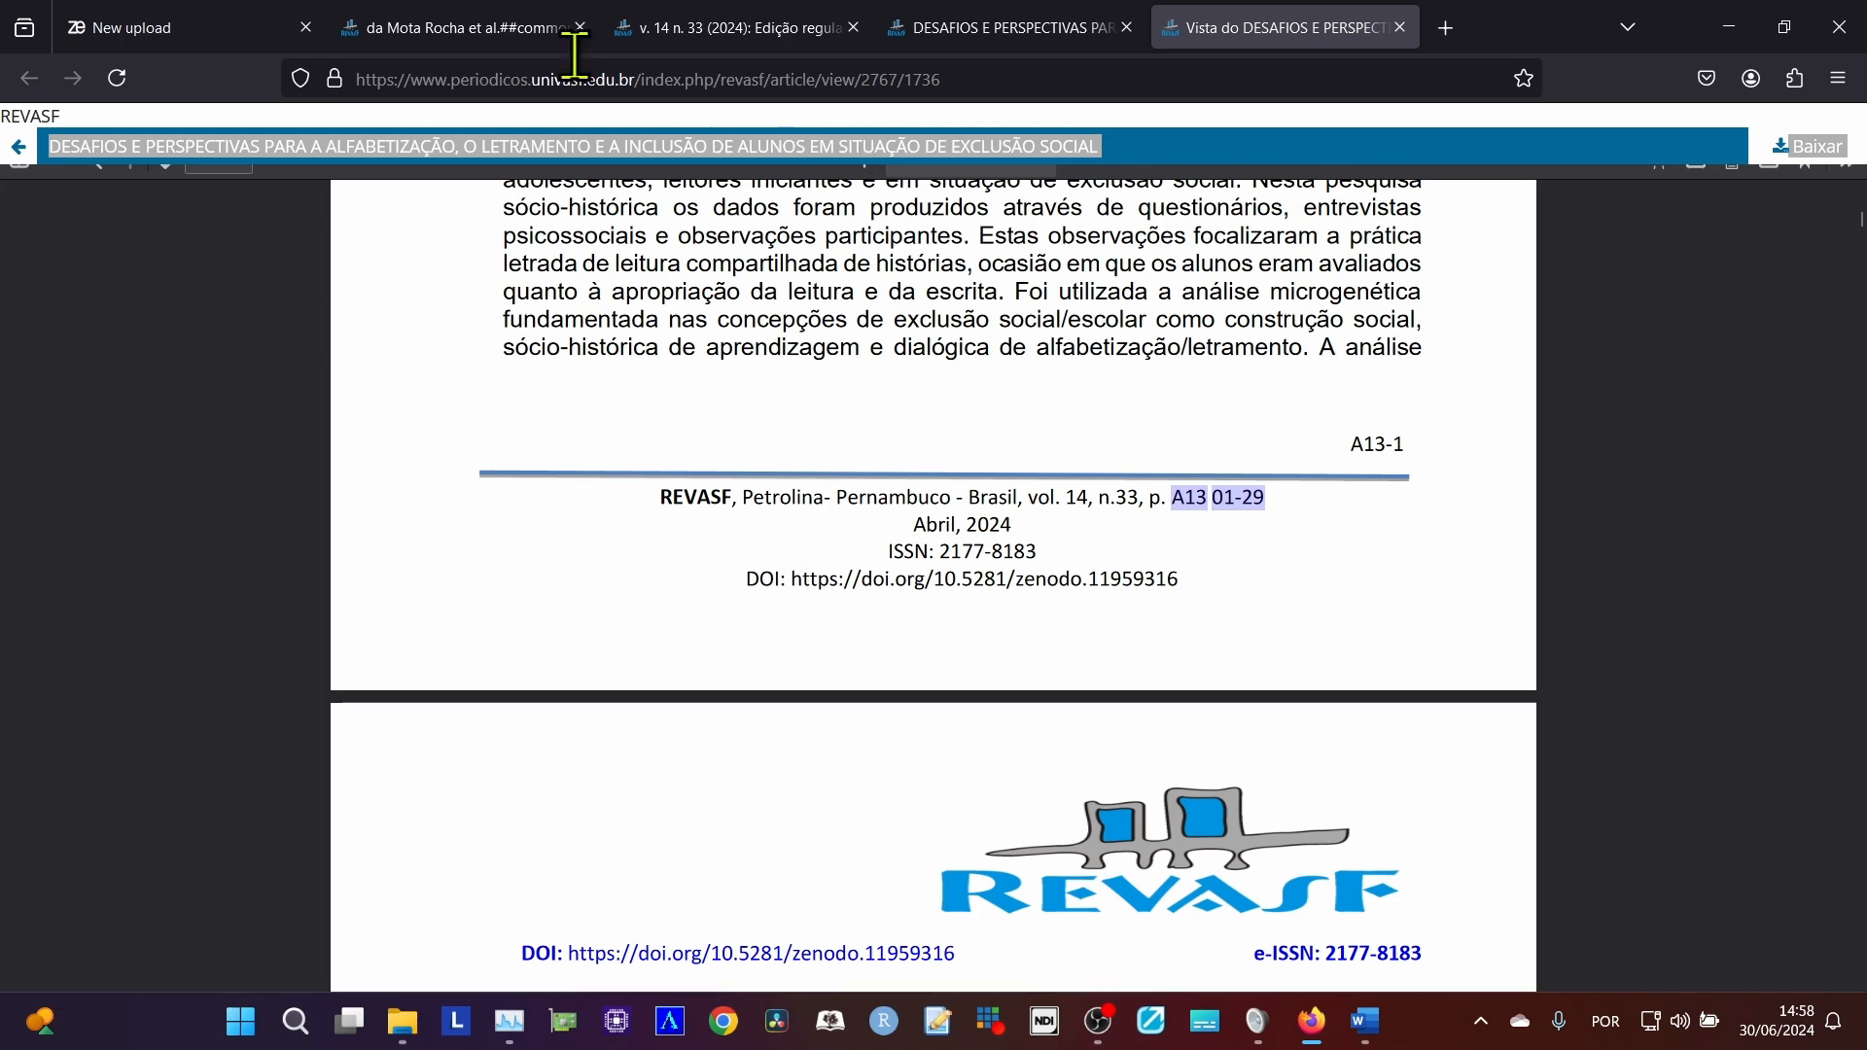
click(125, 21)
click(989, 574)
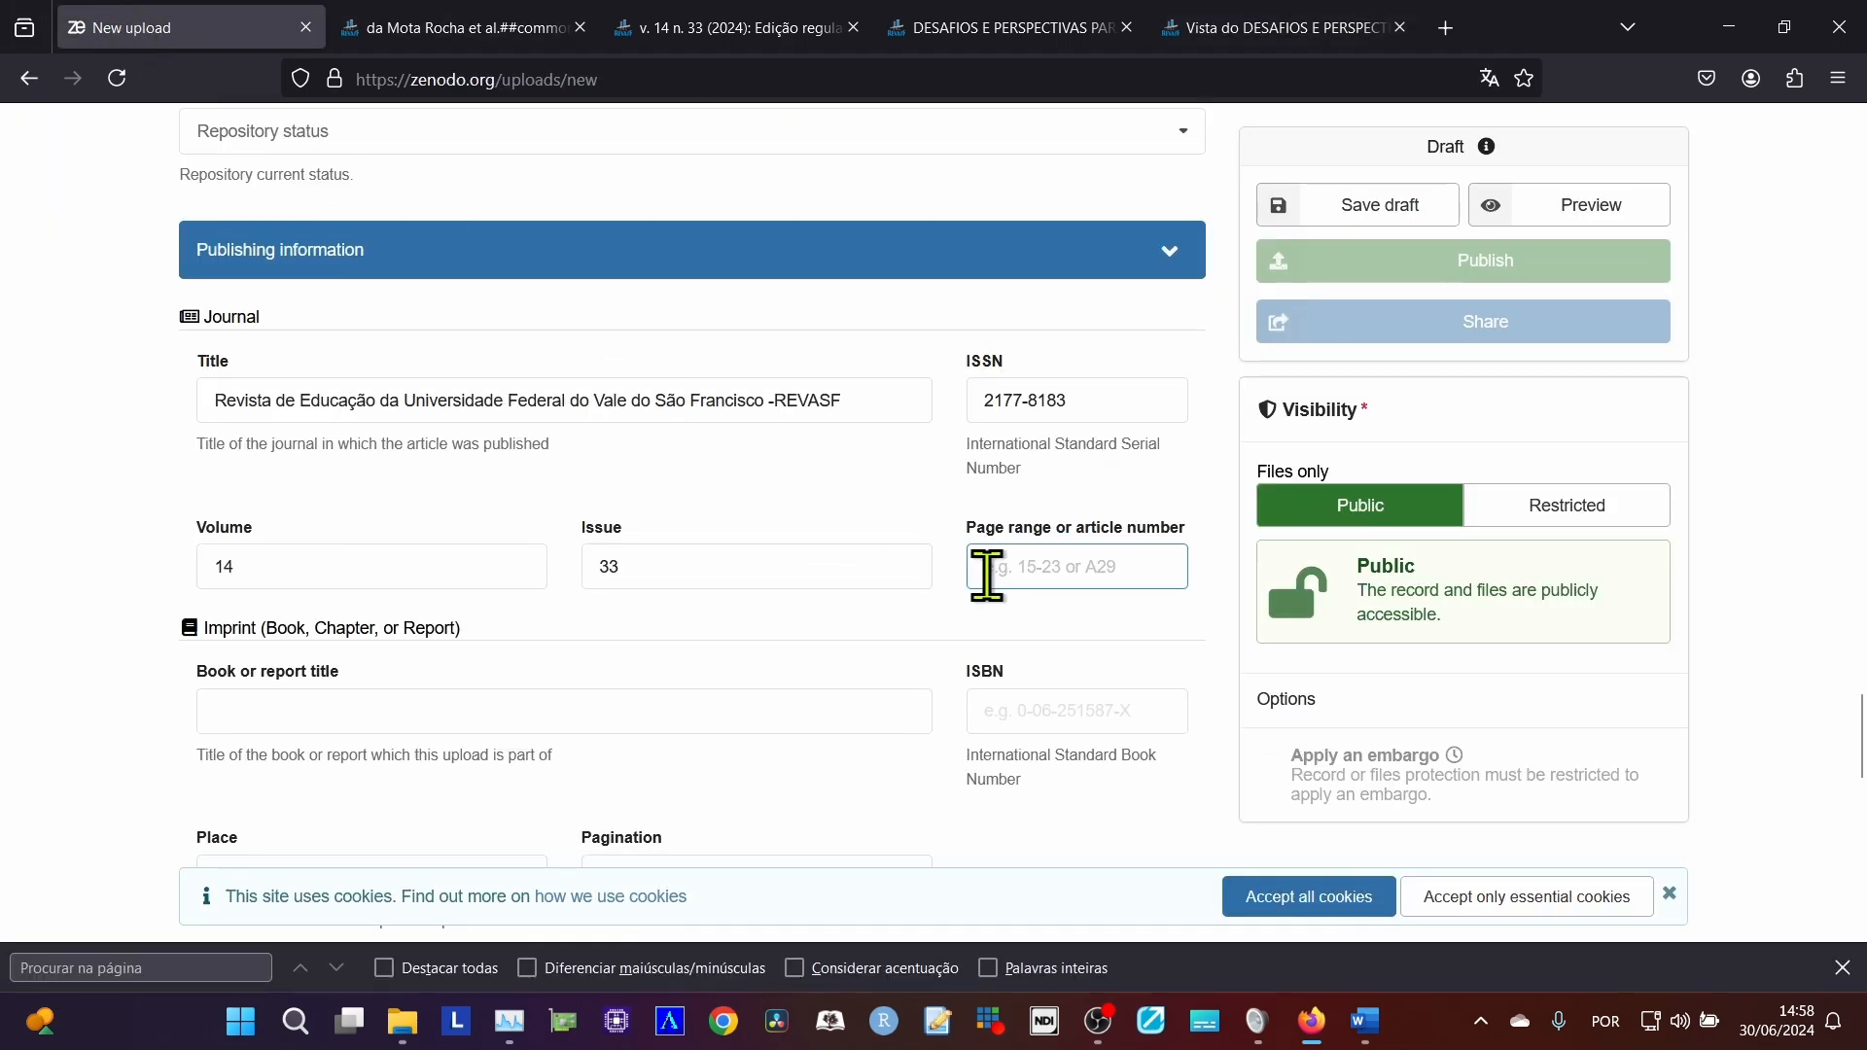
text(A1301-29)
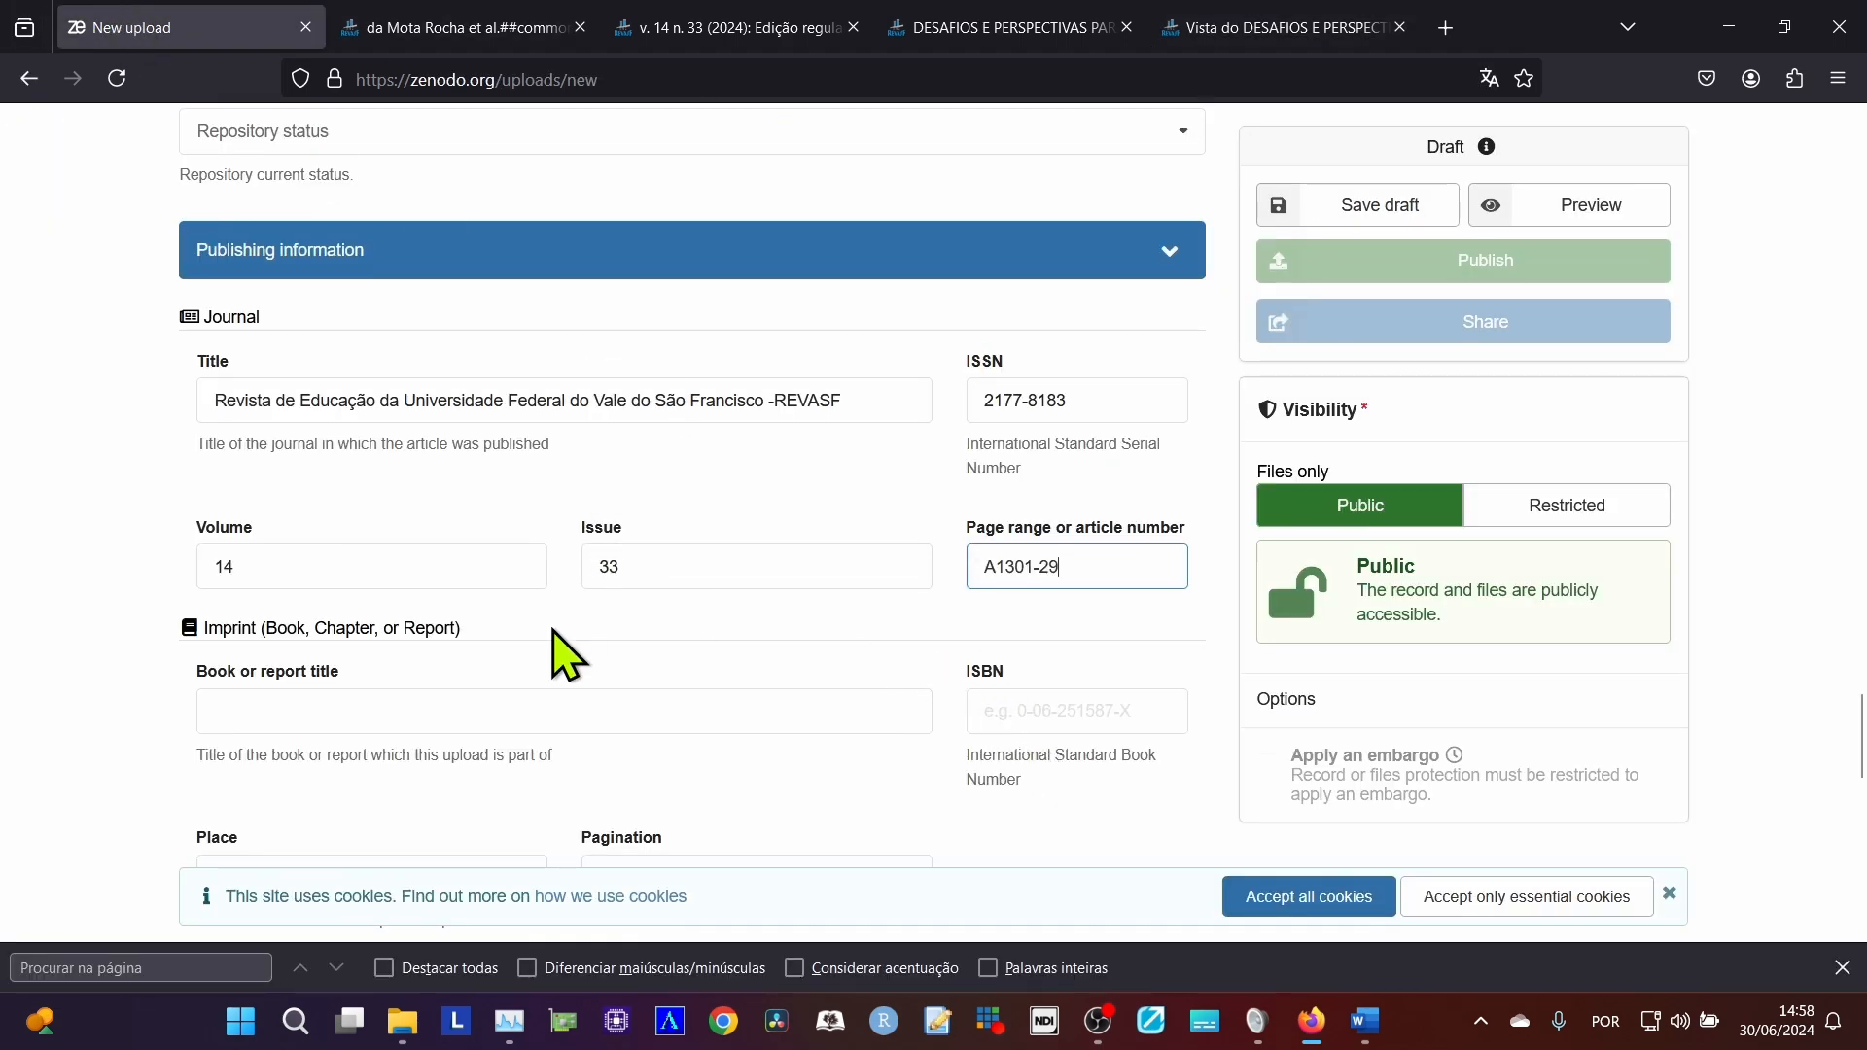
Look over the rest of the upload form and state that the upload does not already have a DOI.
scroll(545, 594, down, 6)
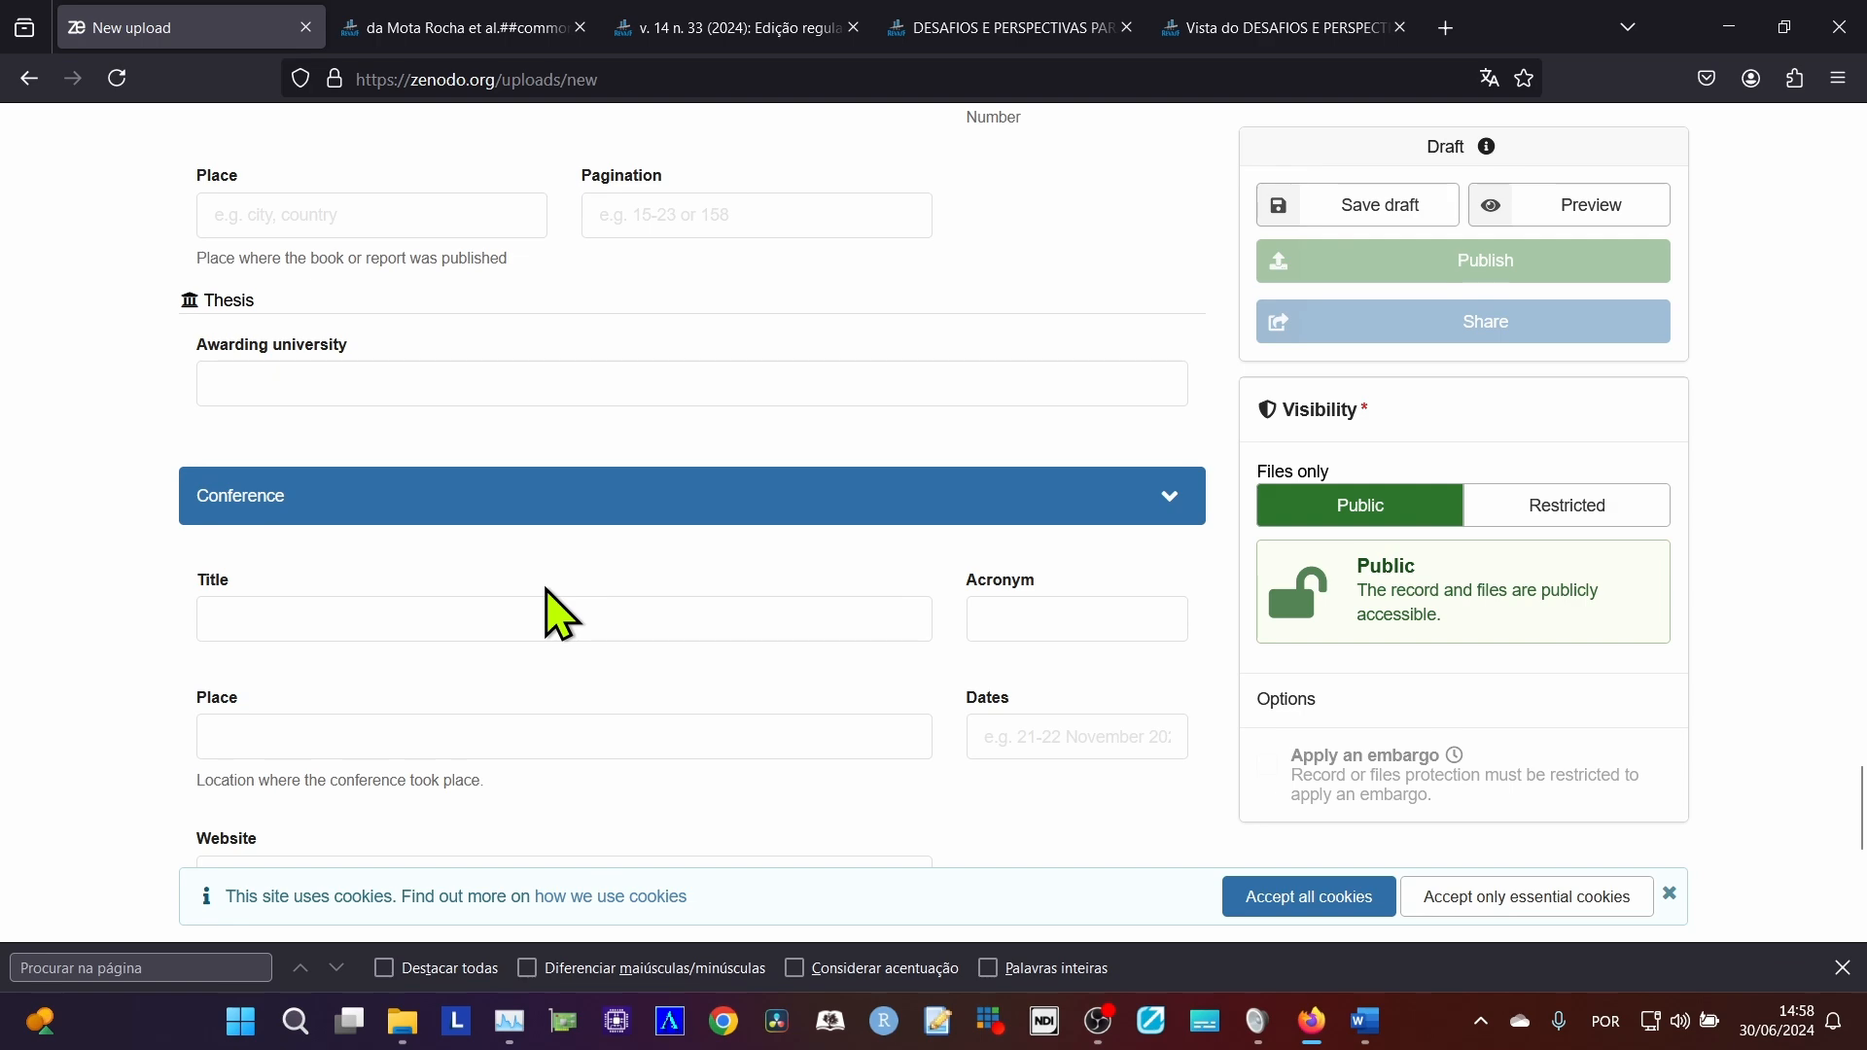
scroll(559, 613, down, 7)
scroll(559, 613, up, 13)
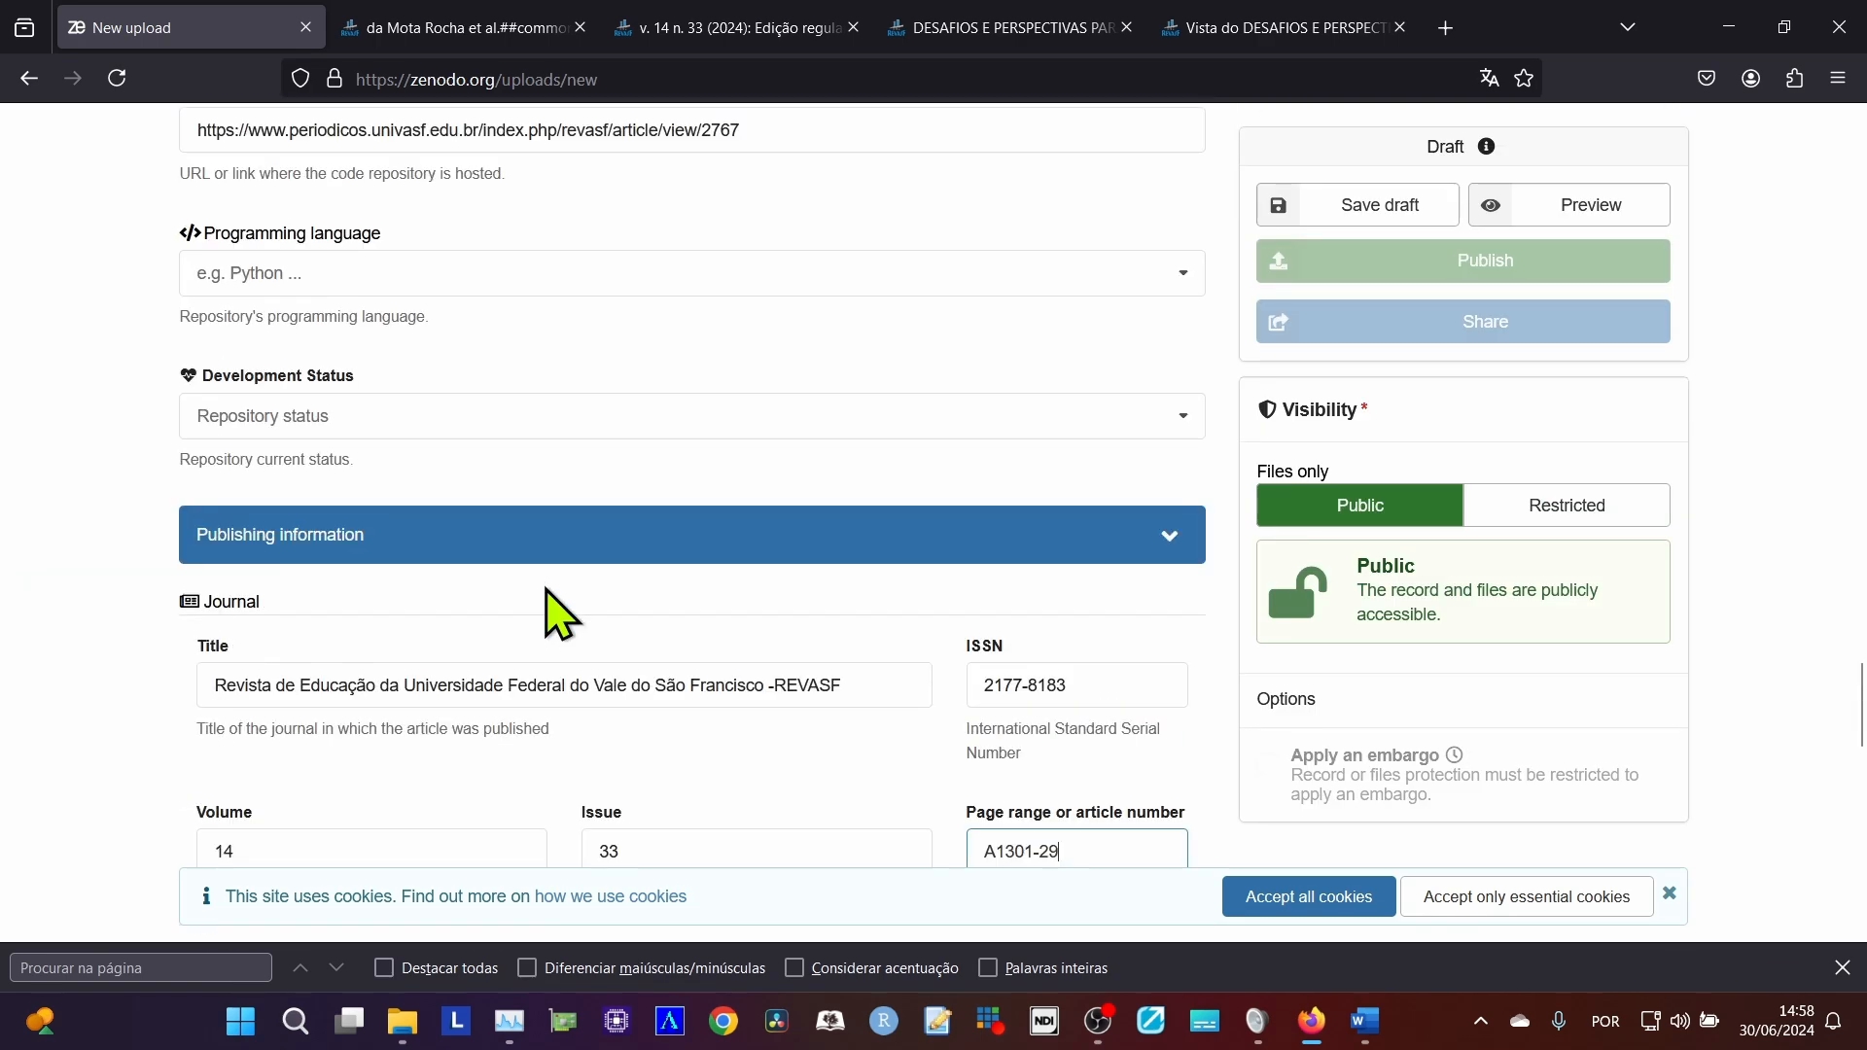
scroll(546, 589, up, 15)
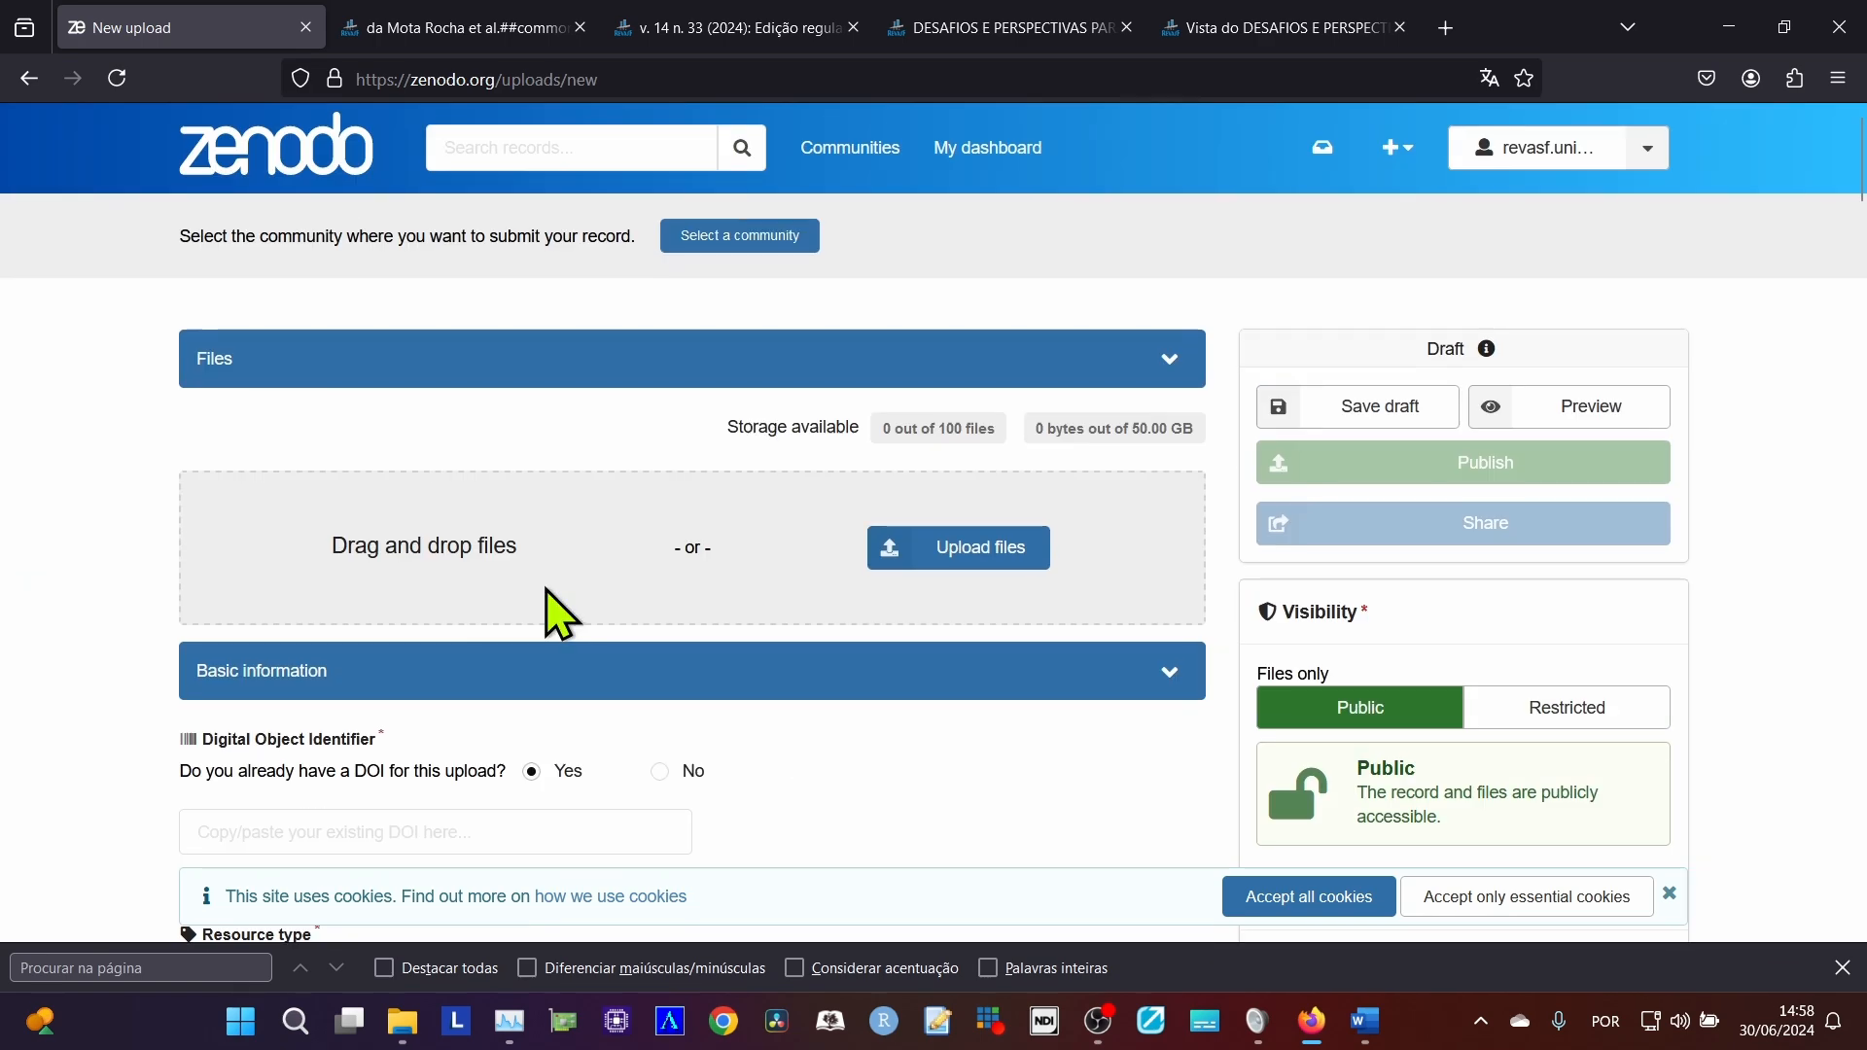
scroll(546, 589, down, 1)
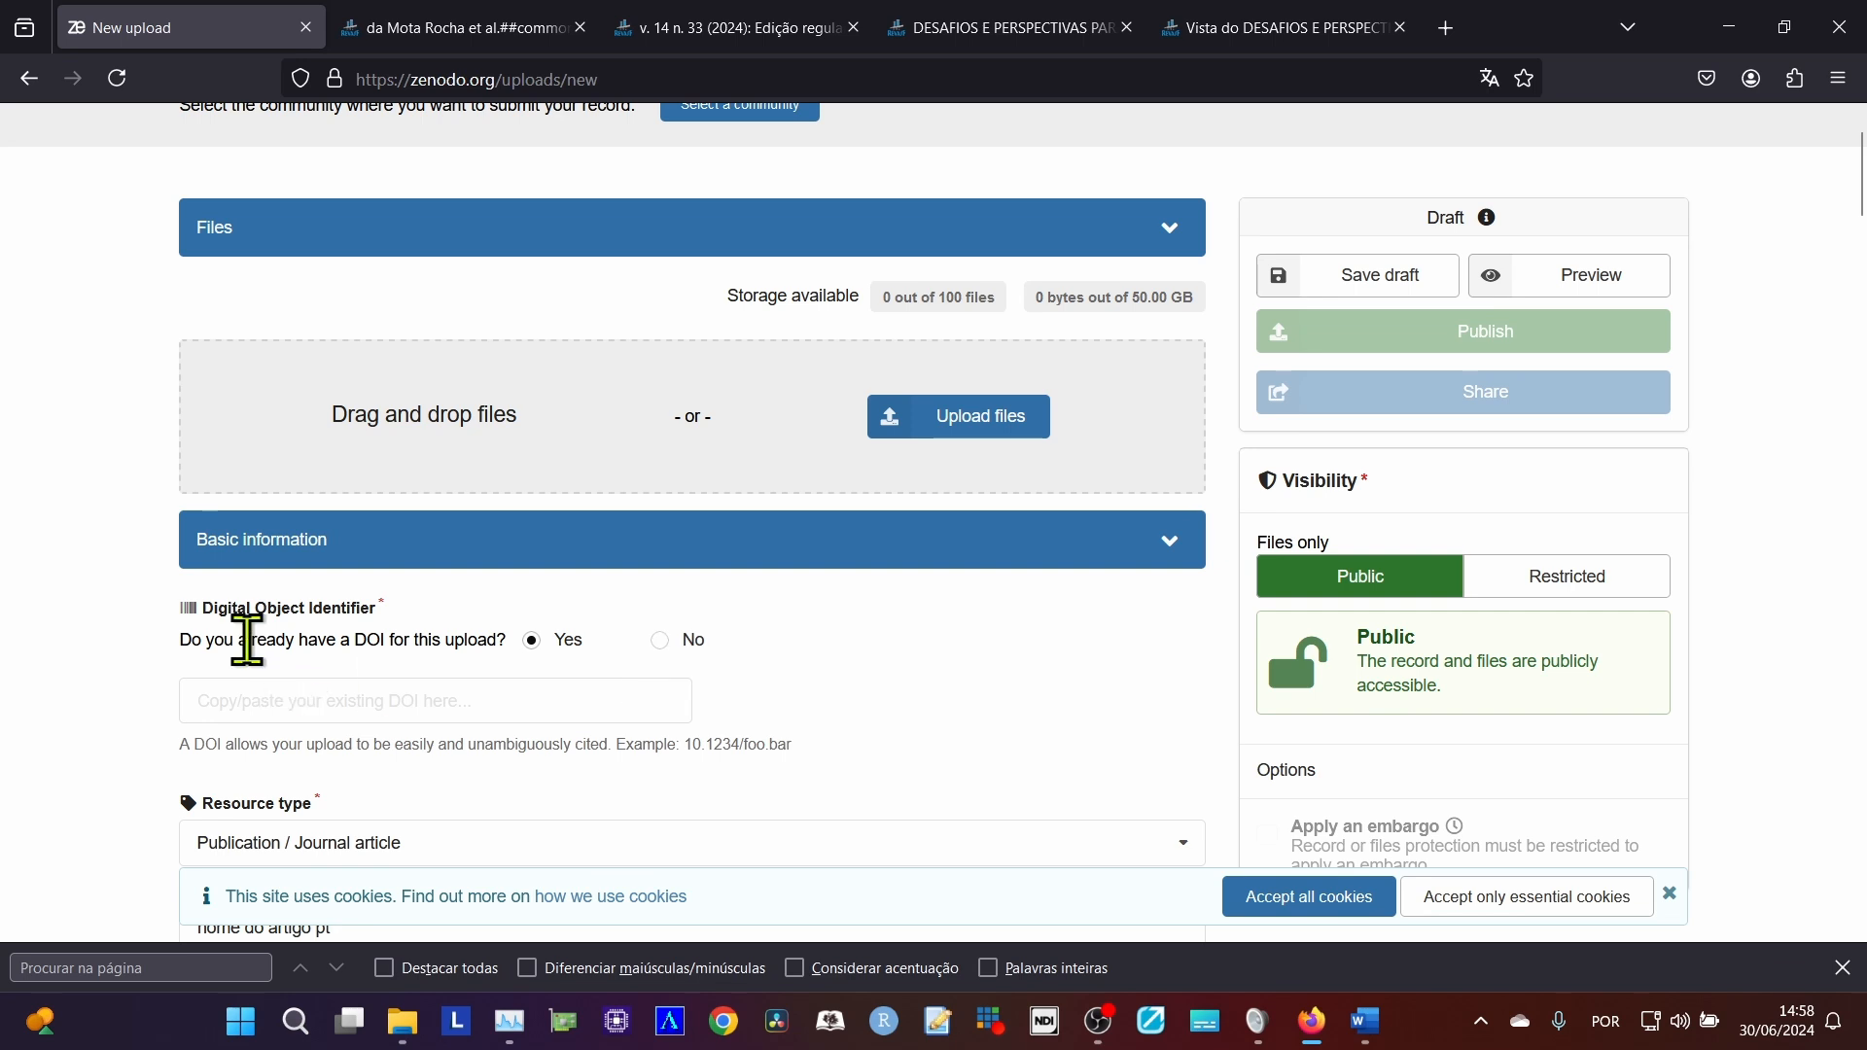
drag(251, 640, 354, 640)
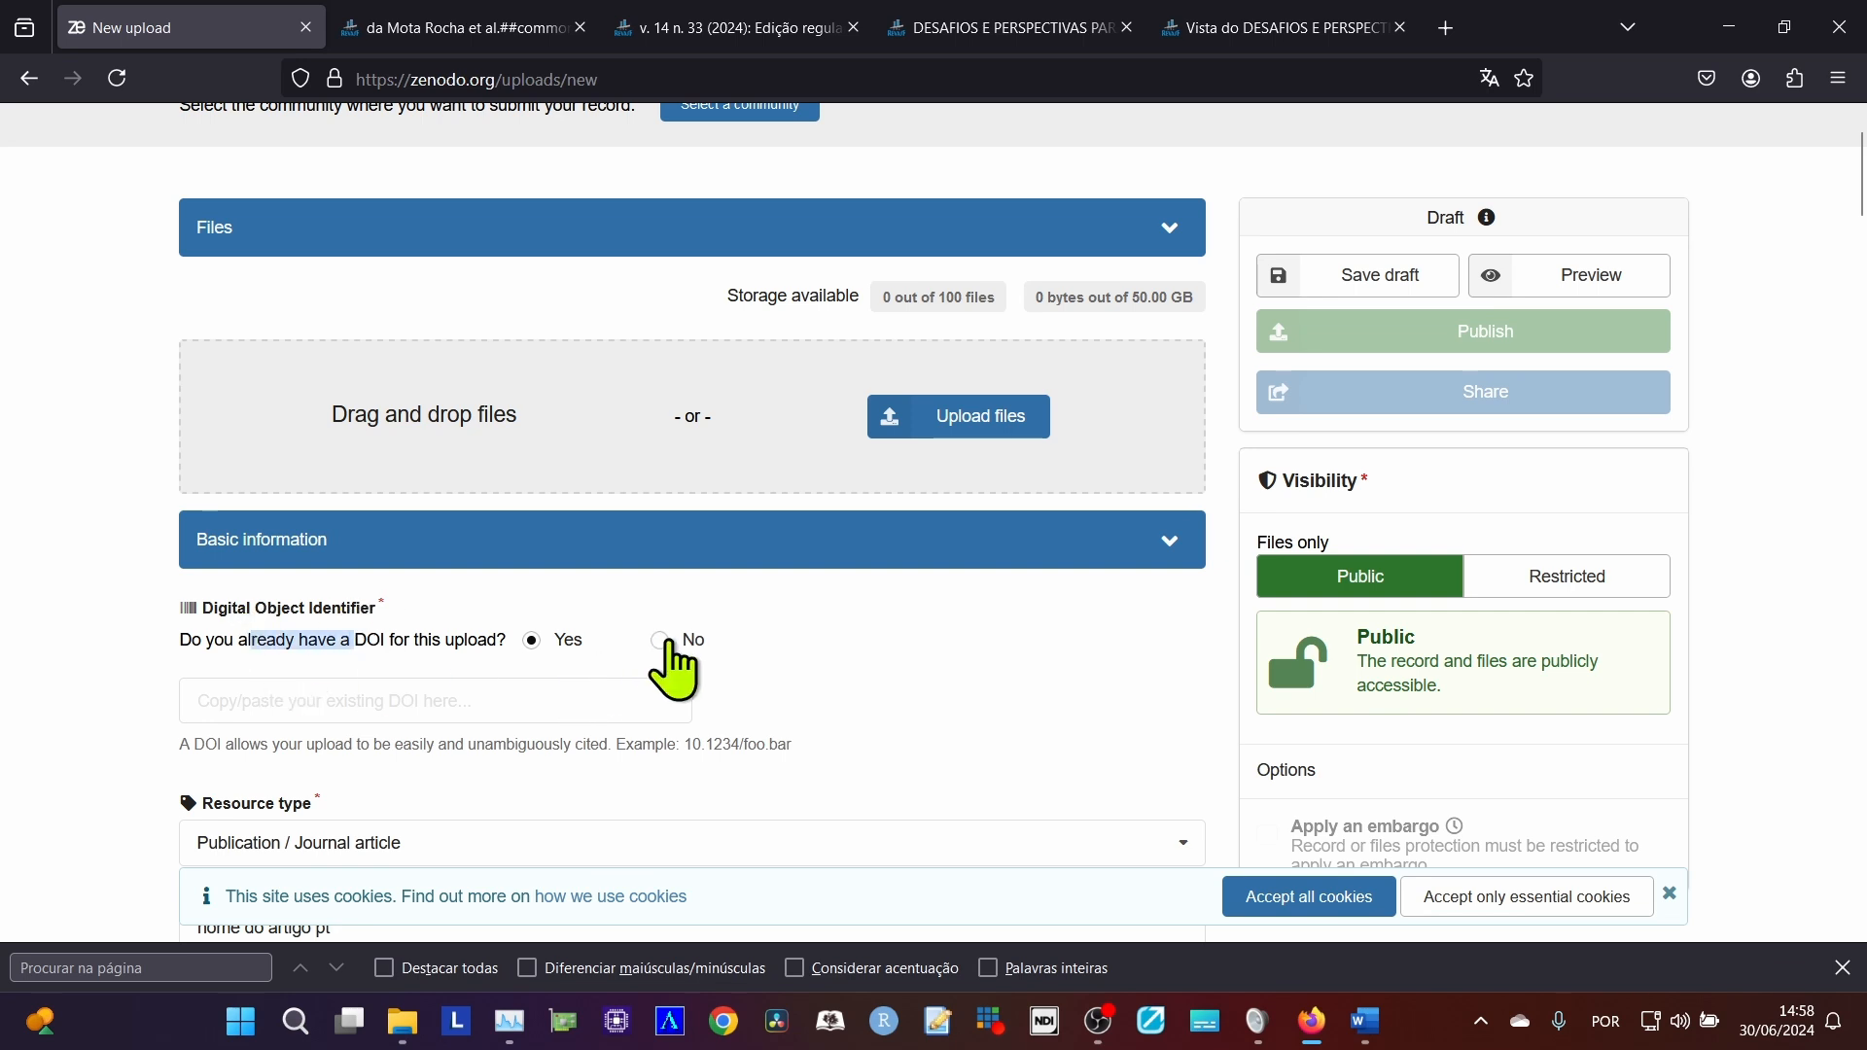
click(660, 640)
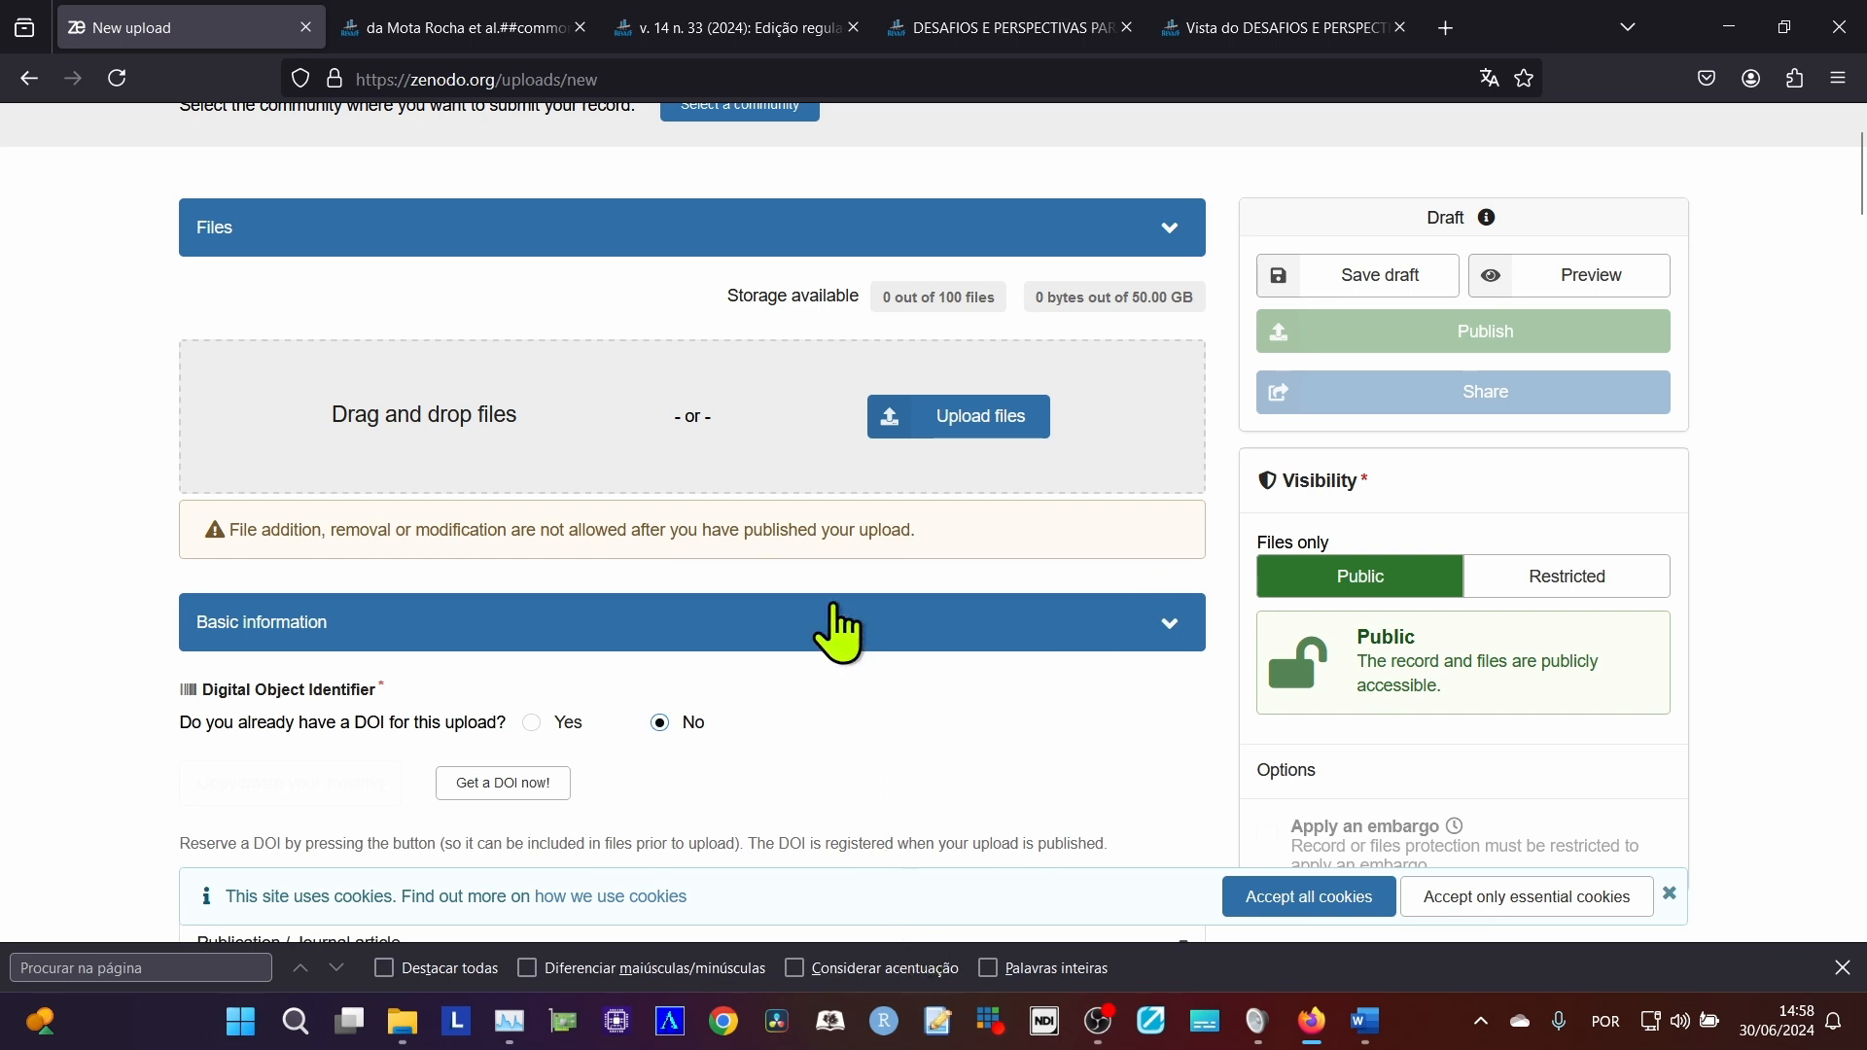
Switch to the Word article and examine the DOI link's final number and the e-ISSN in its header.
scroll(837, 608, up, 2)
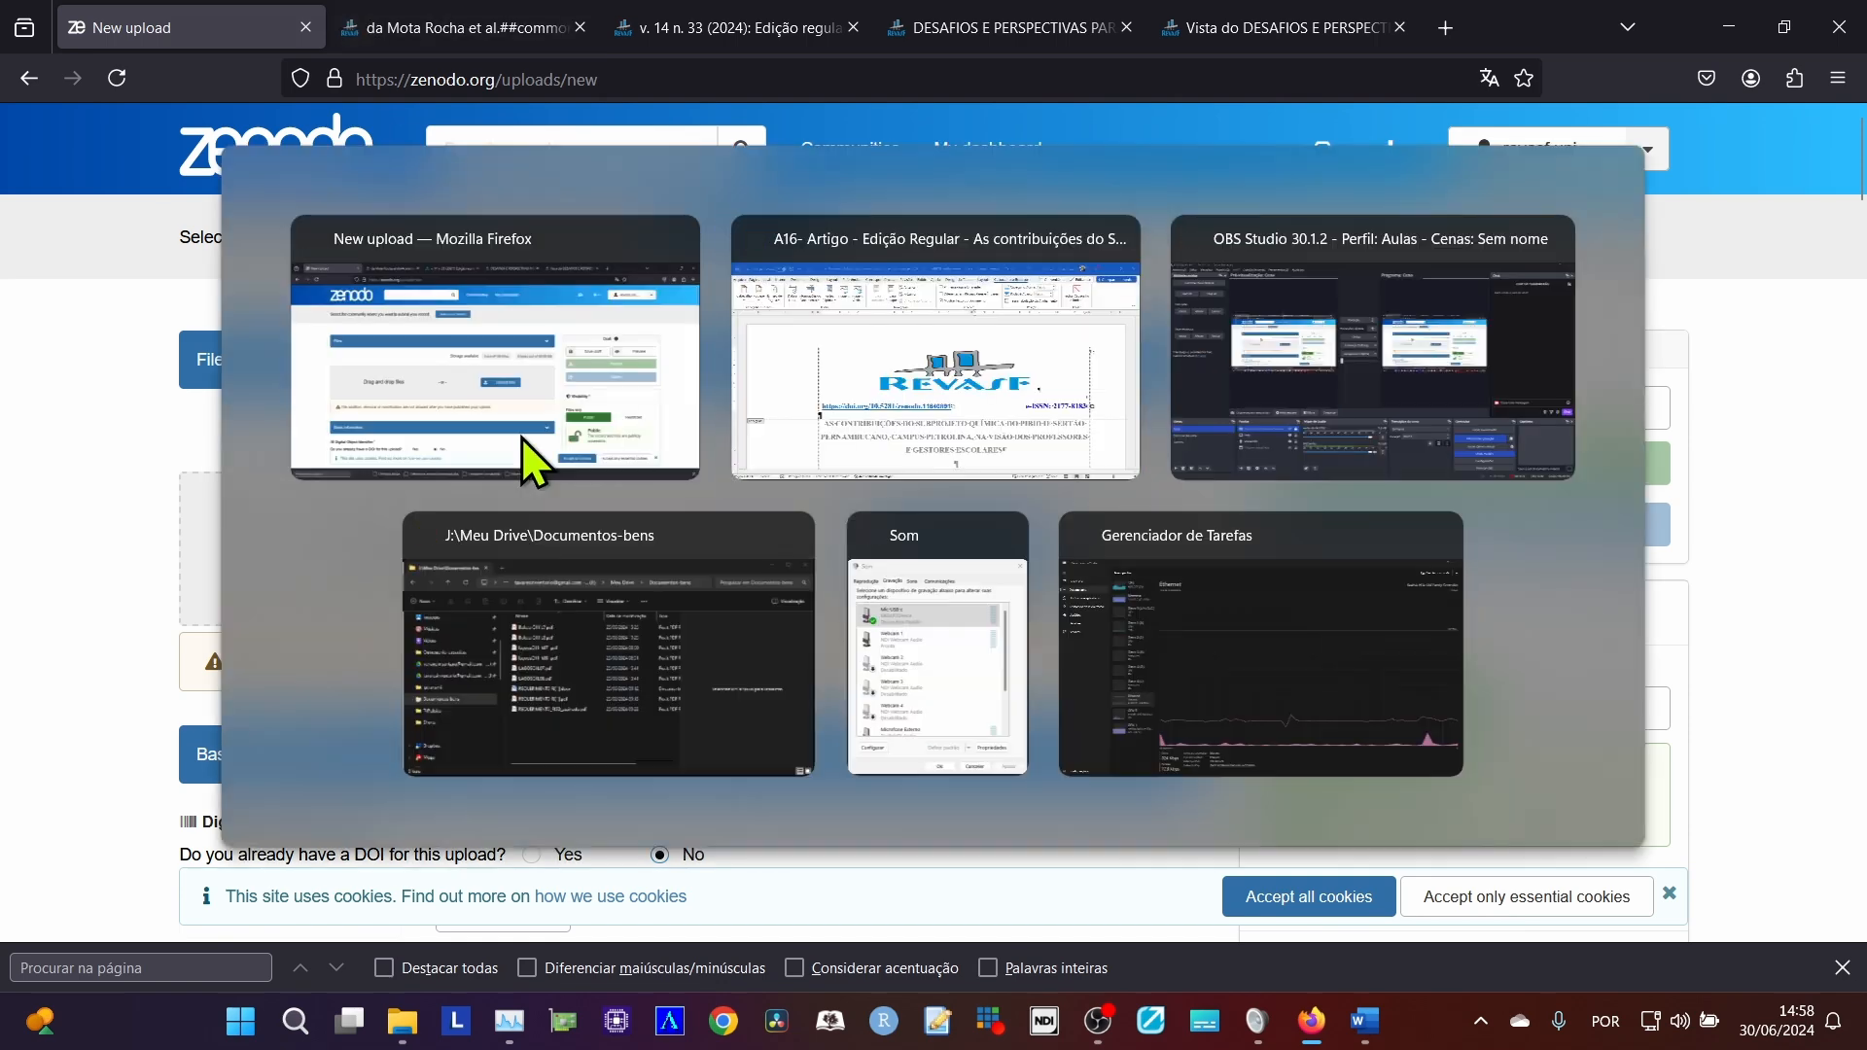
key(alt+Tab)
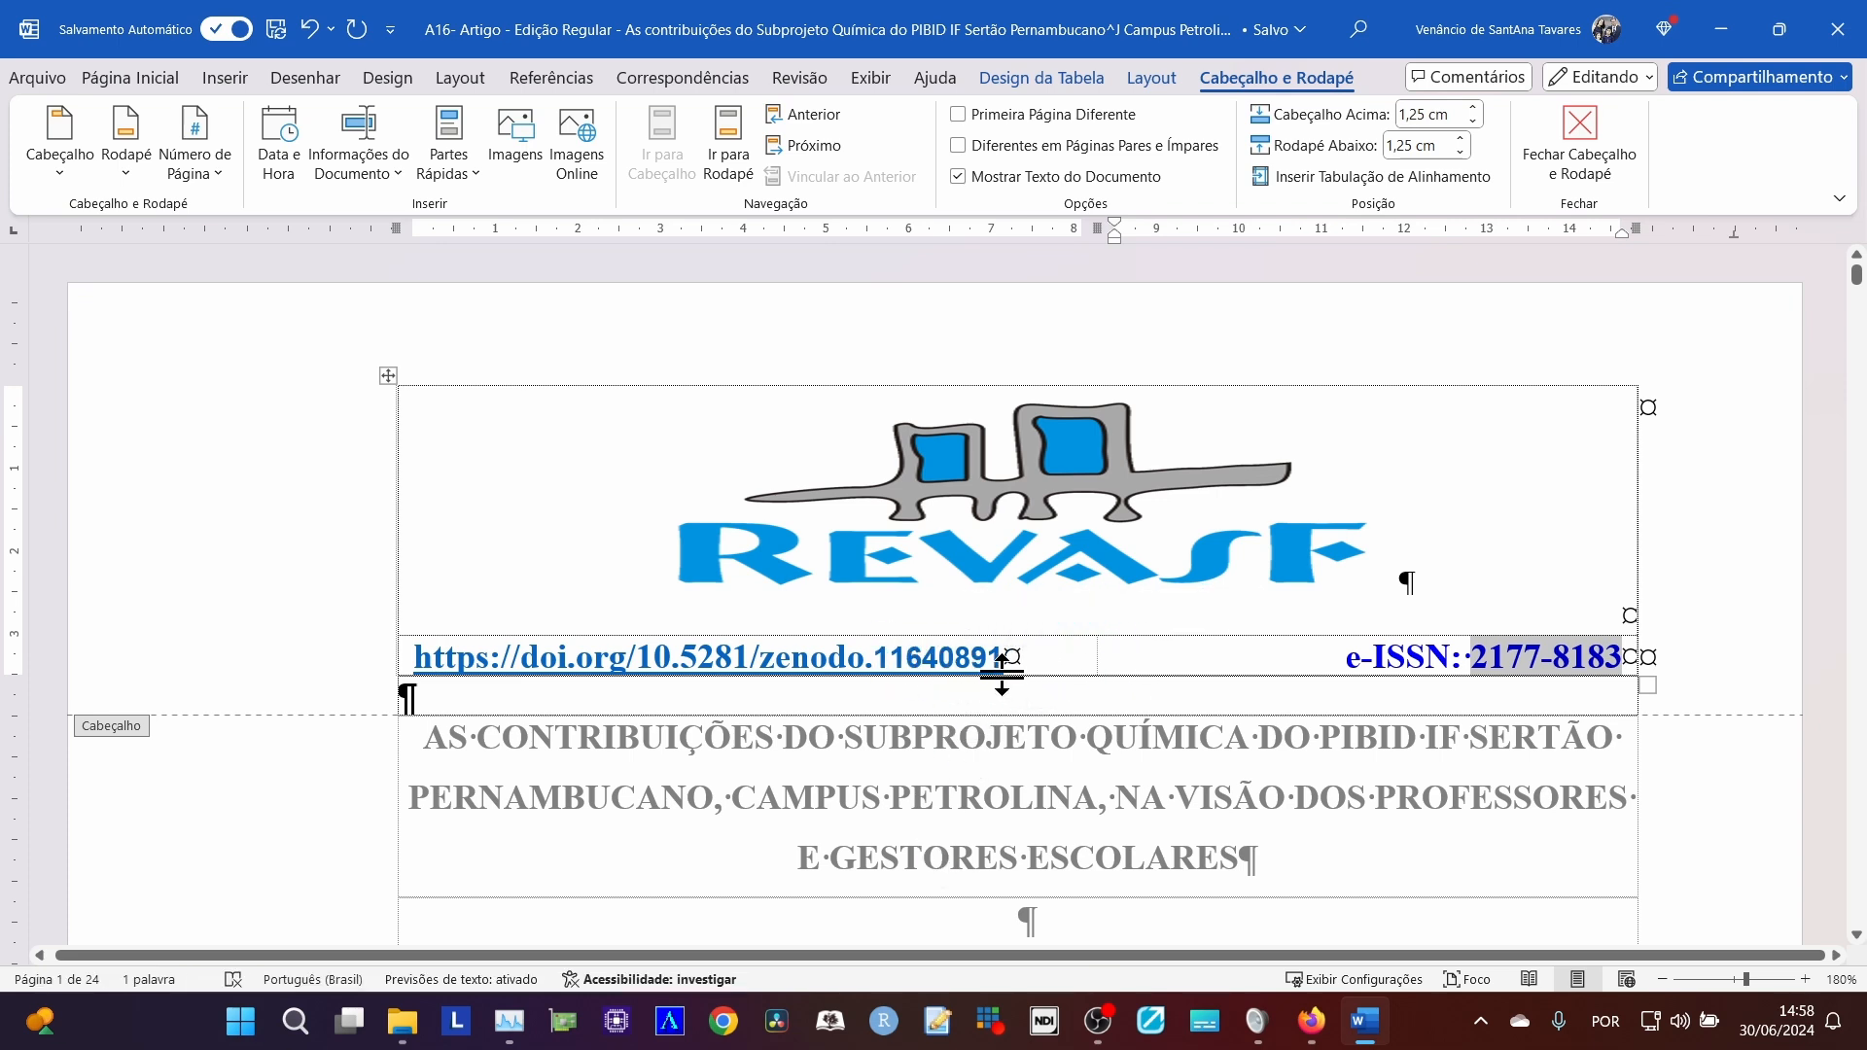
drag(1003, 671, 873, 661)
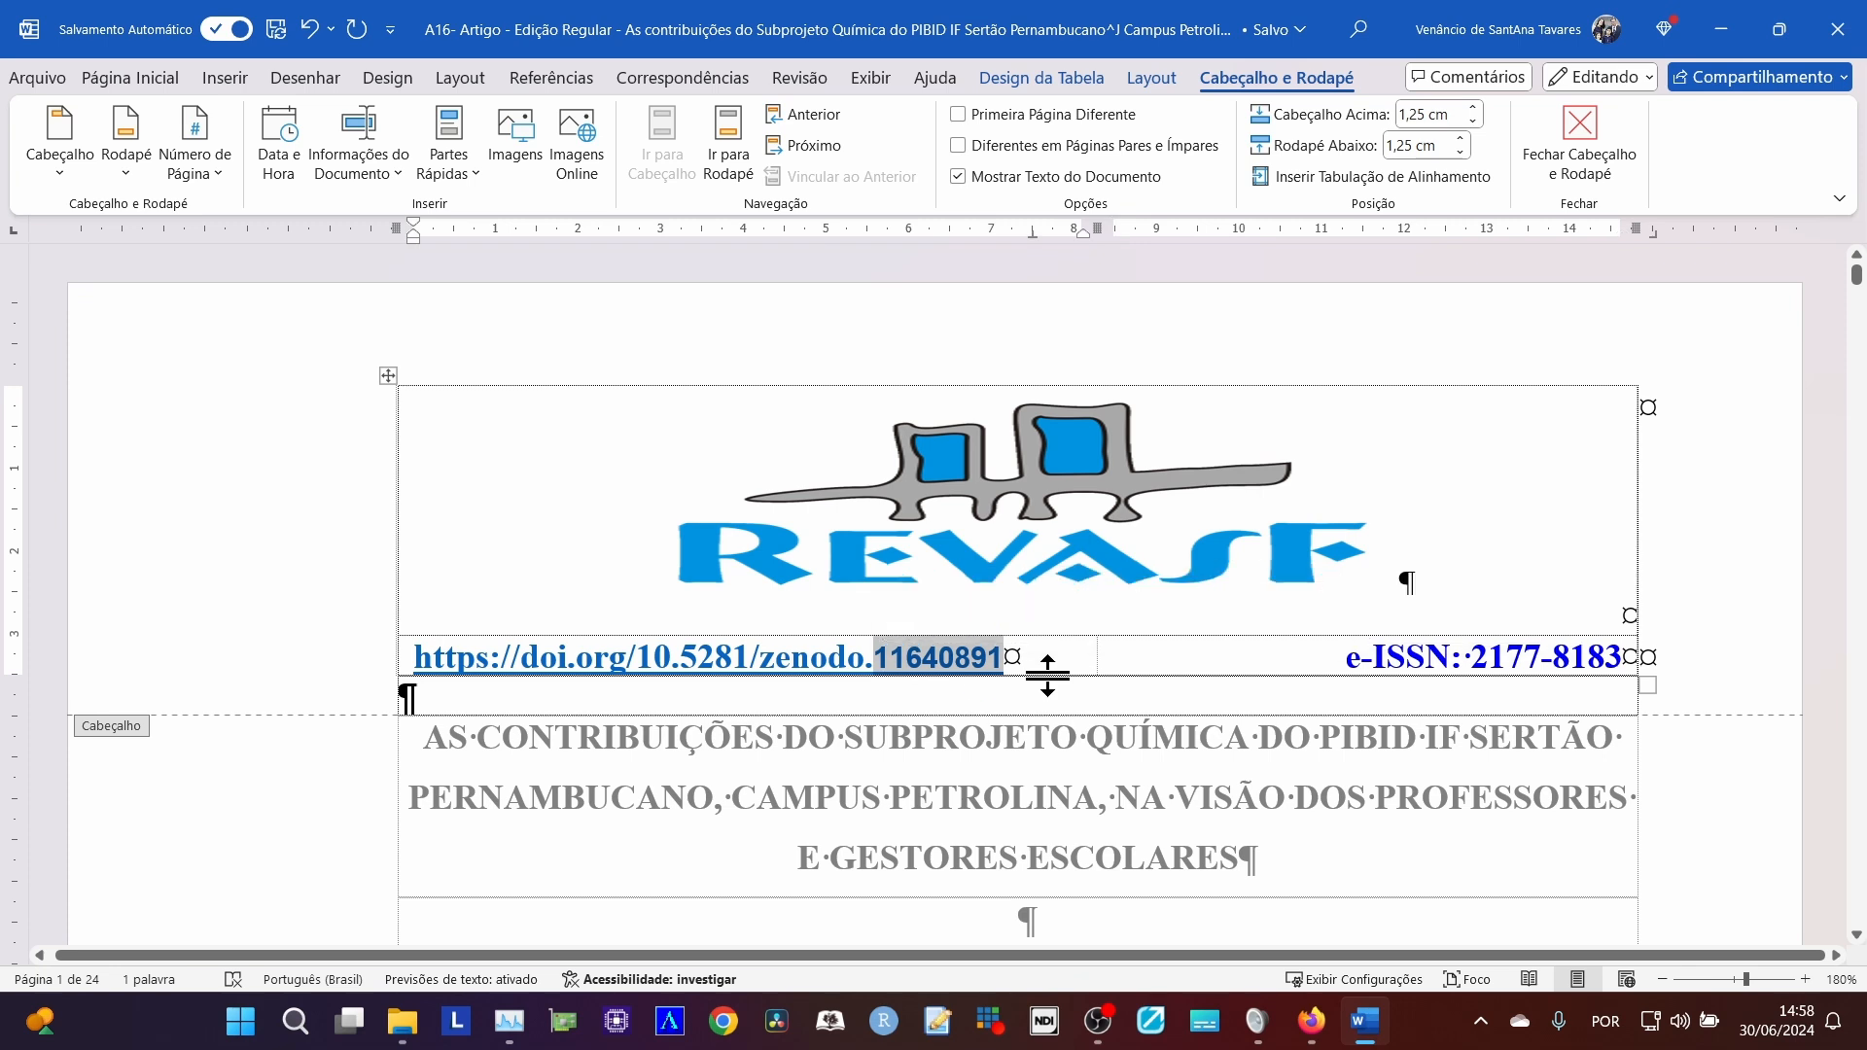
click(1133, 653)
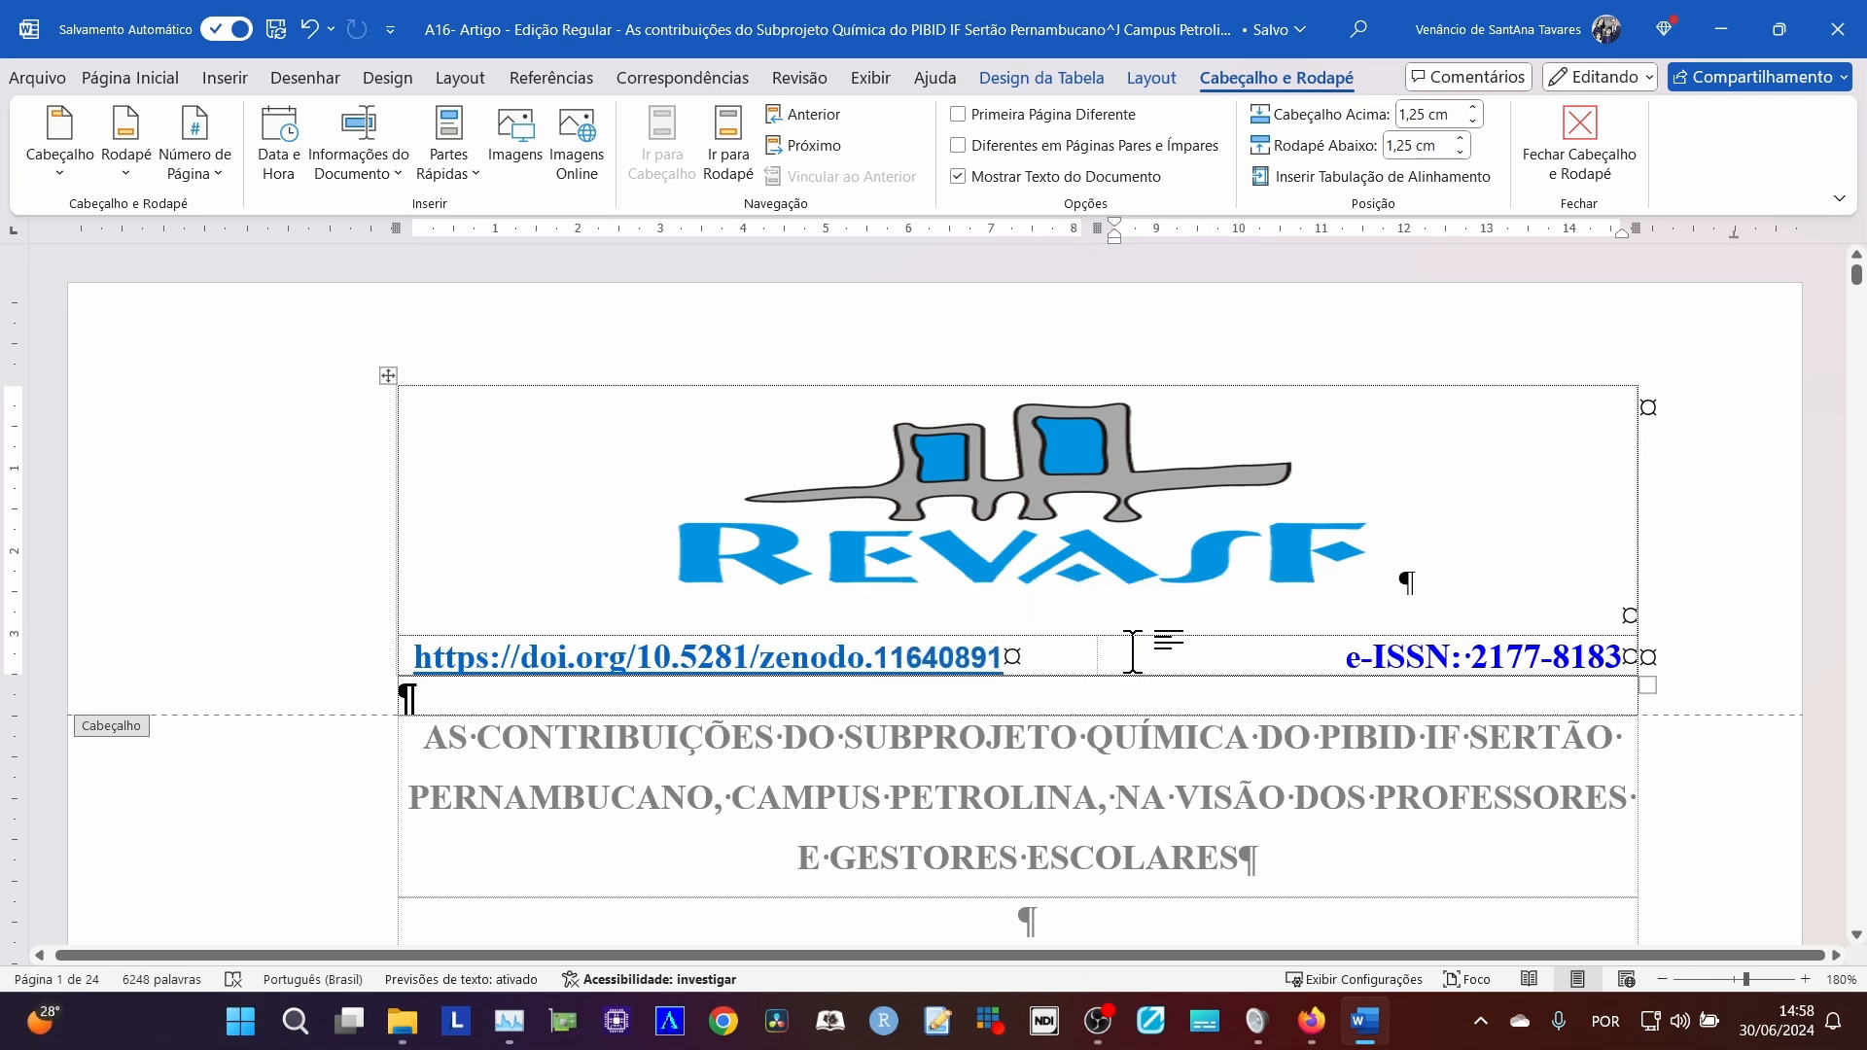
double_click(1509, 658)
key(ctrl+c)
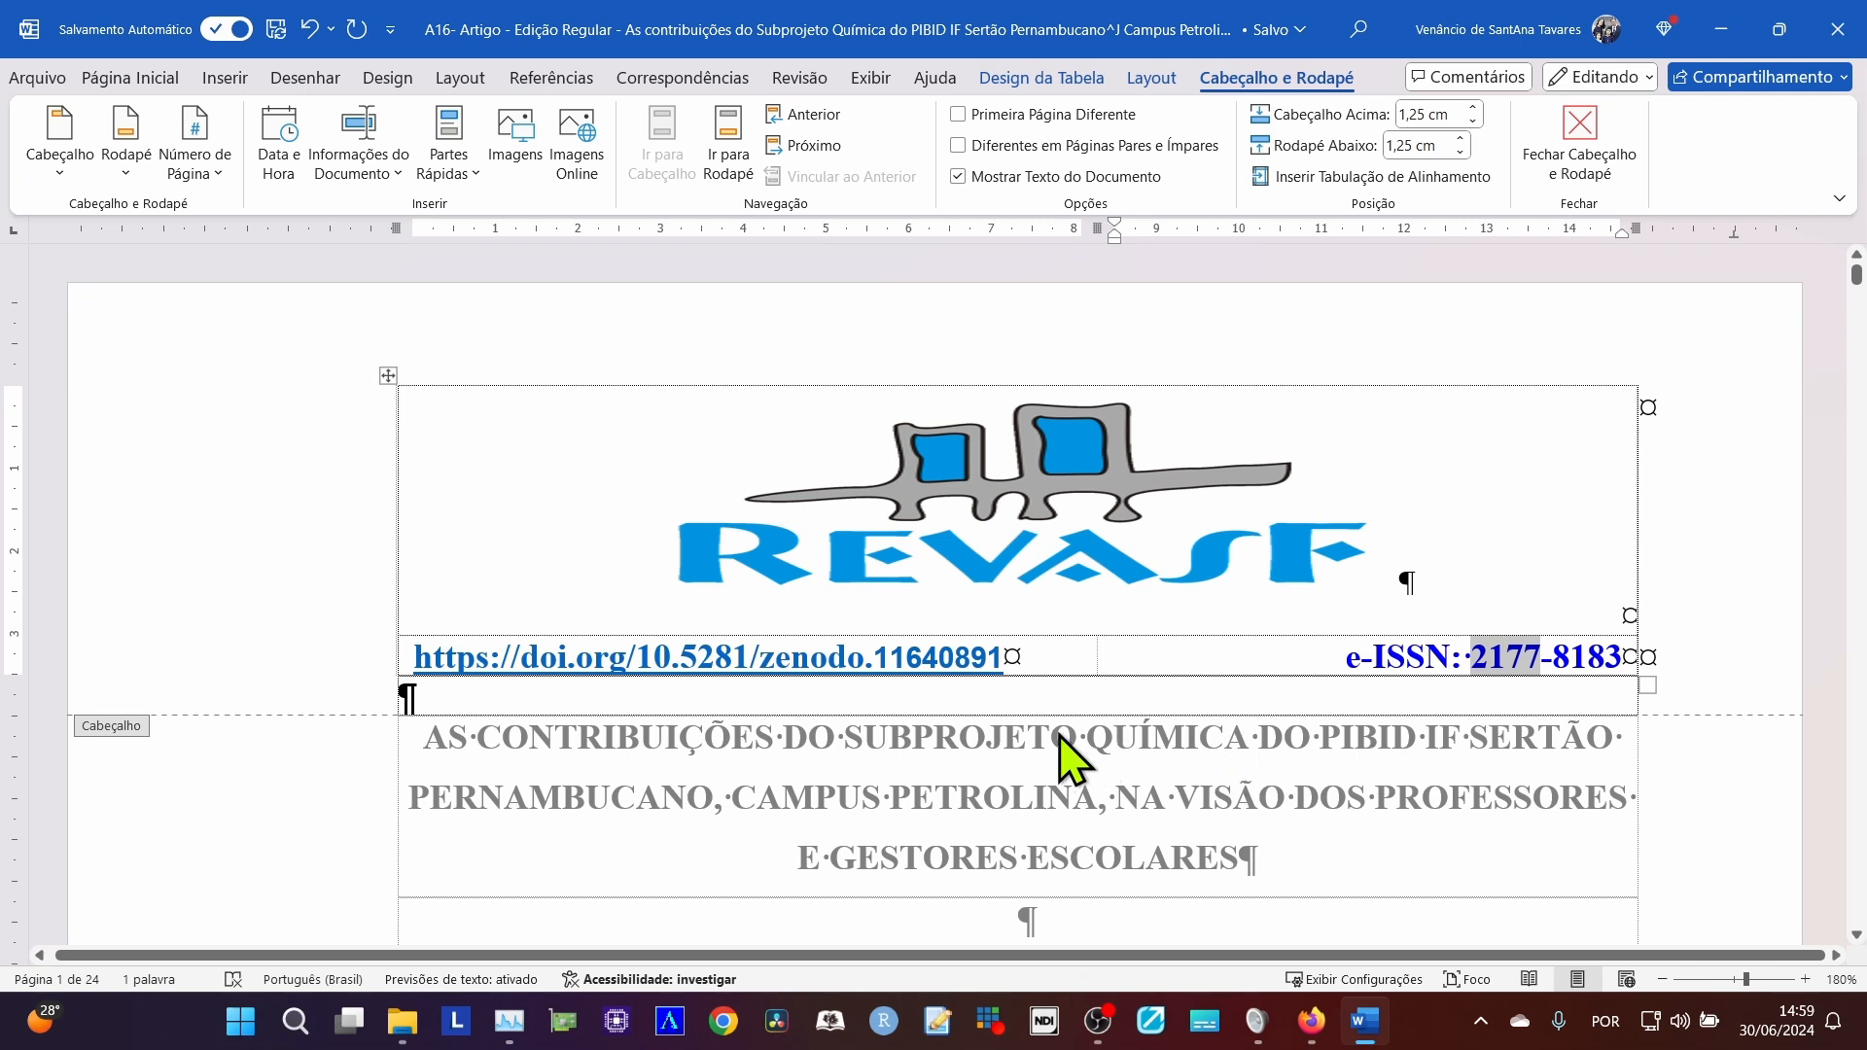
drag(1003, 658, 875, 659)
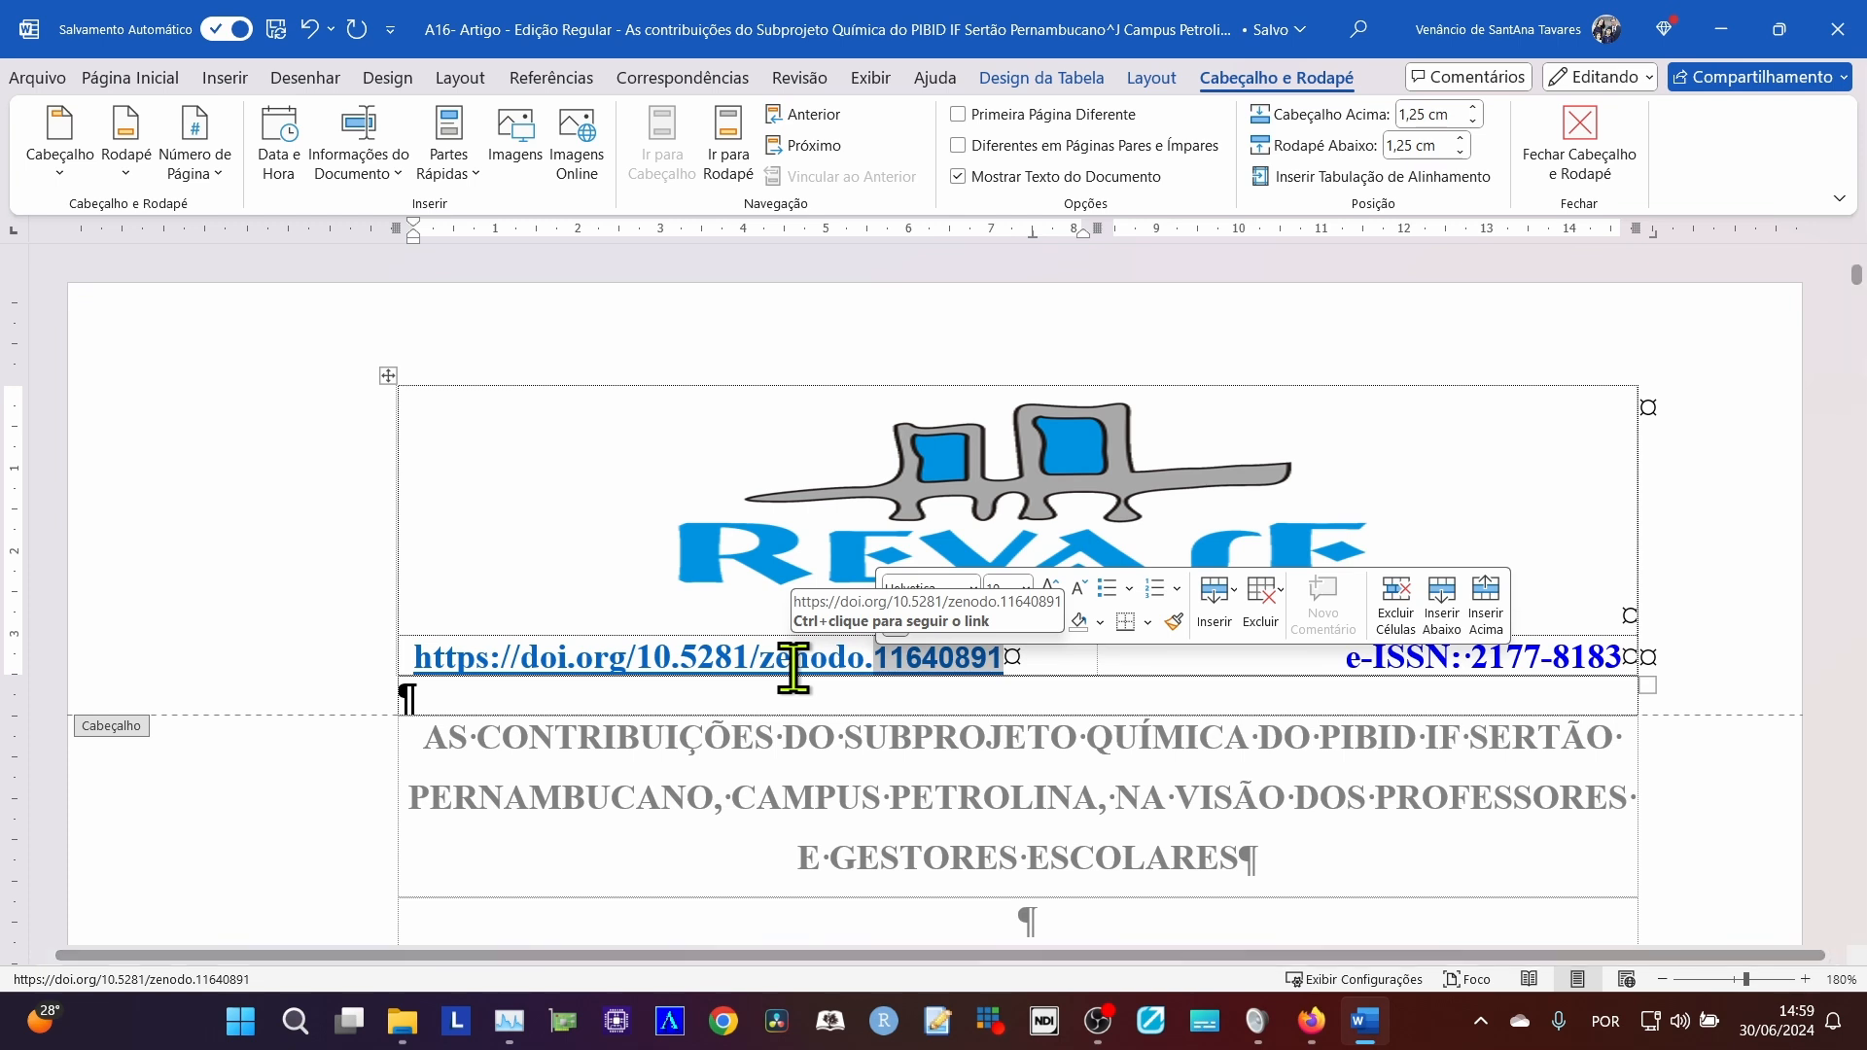
click(293, 582)
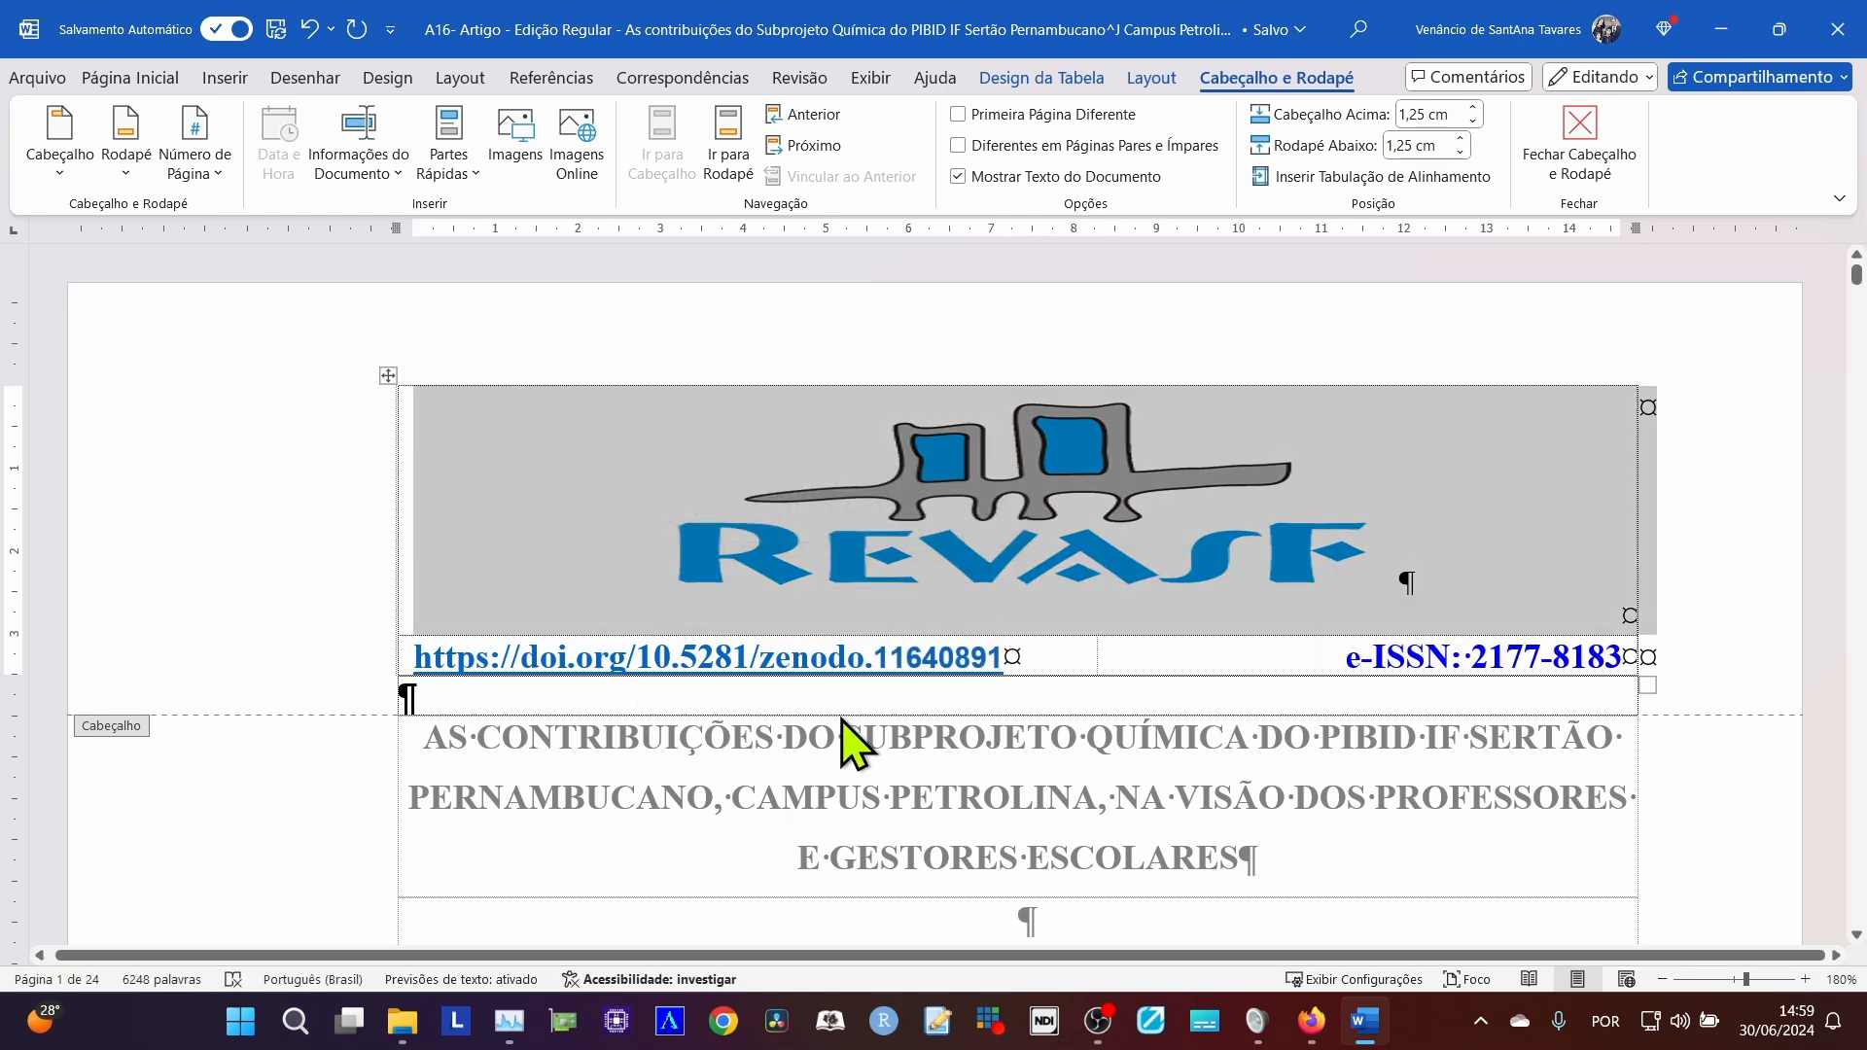
Follow the DOI link in the Word header, look over its published Zenodo record, and close that browser window.
ctrl+click(759, 657)
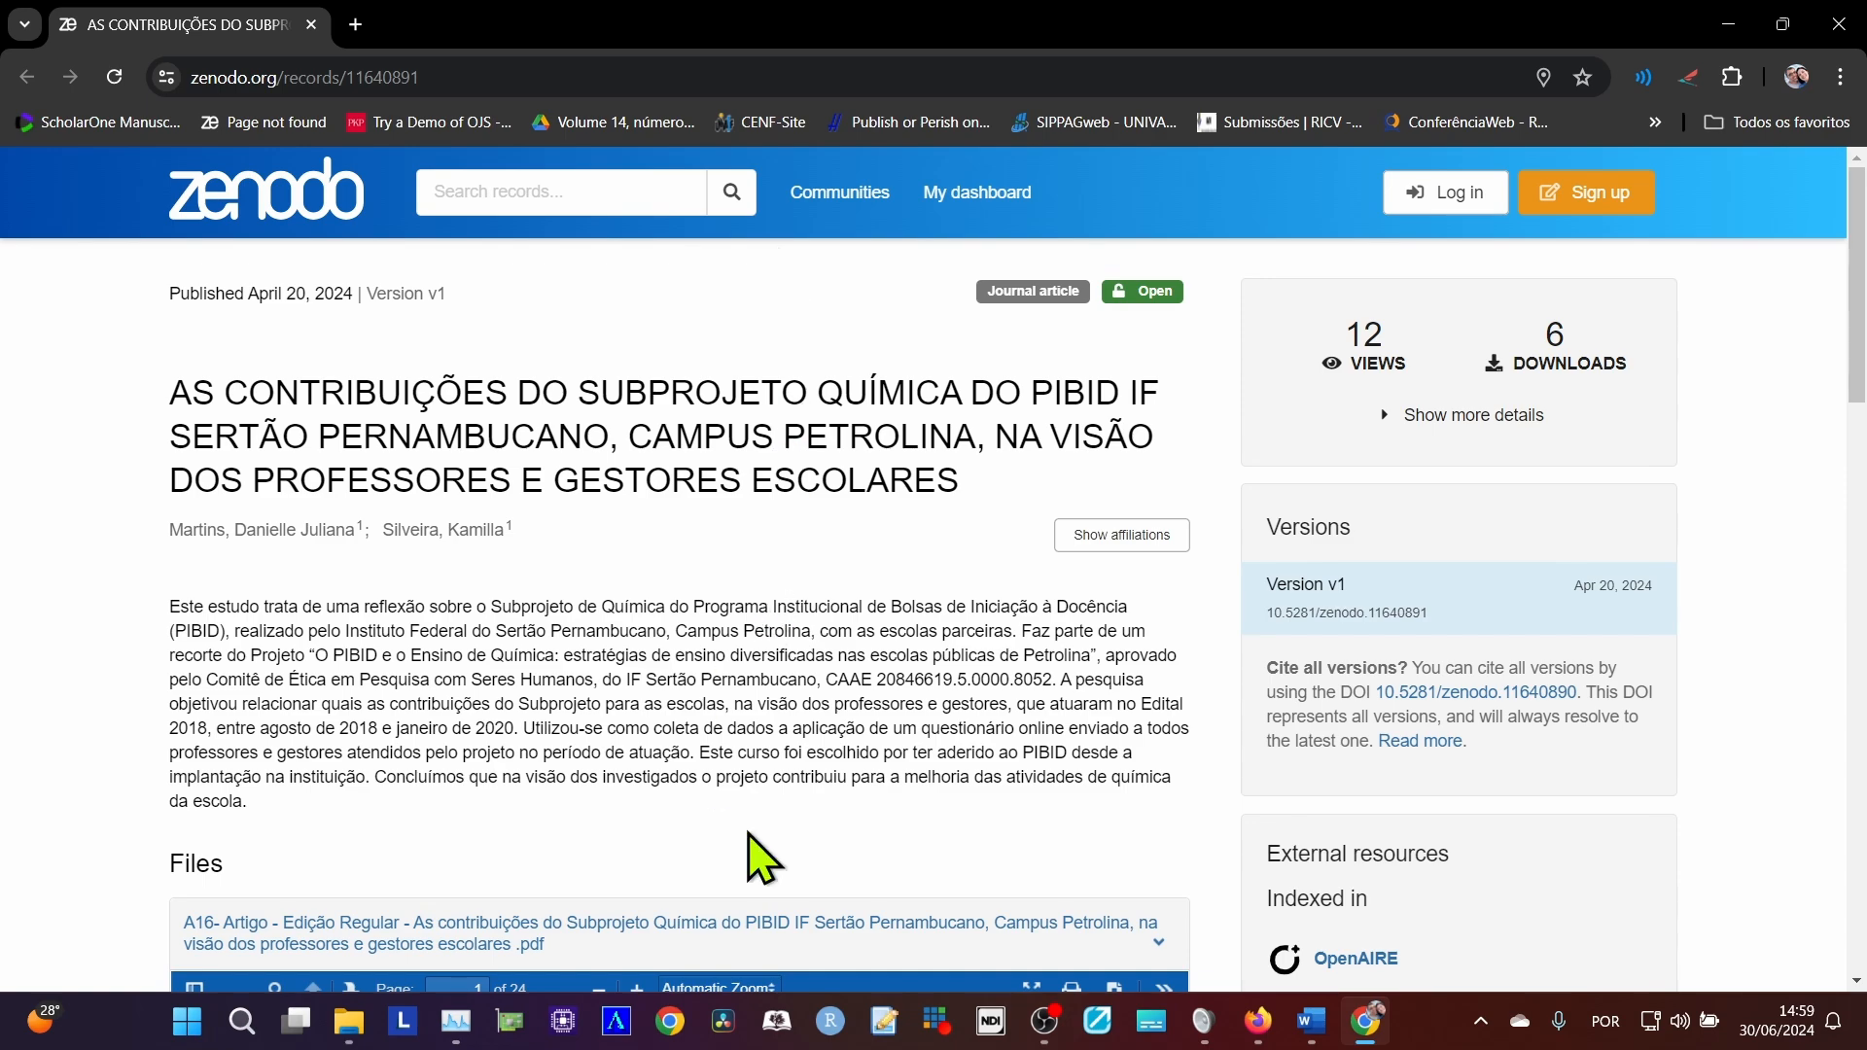
scroll(748, 831, down, 2)
scroll(748, 831, up, 2)
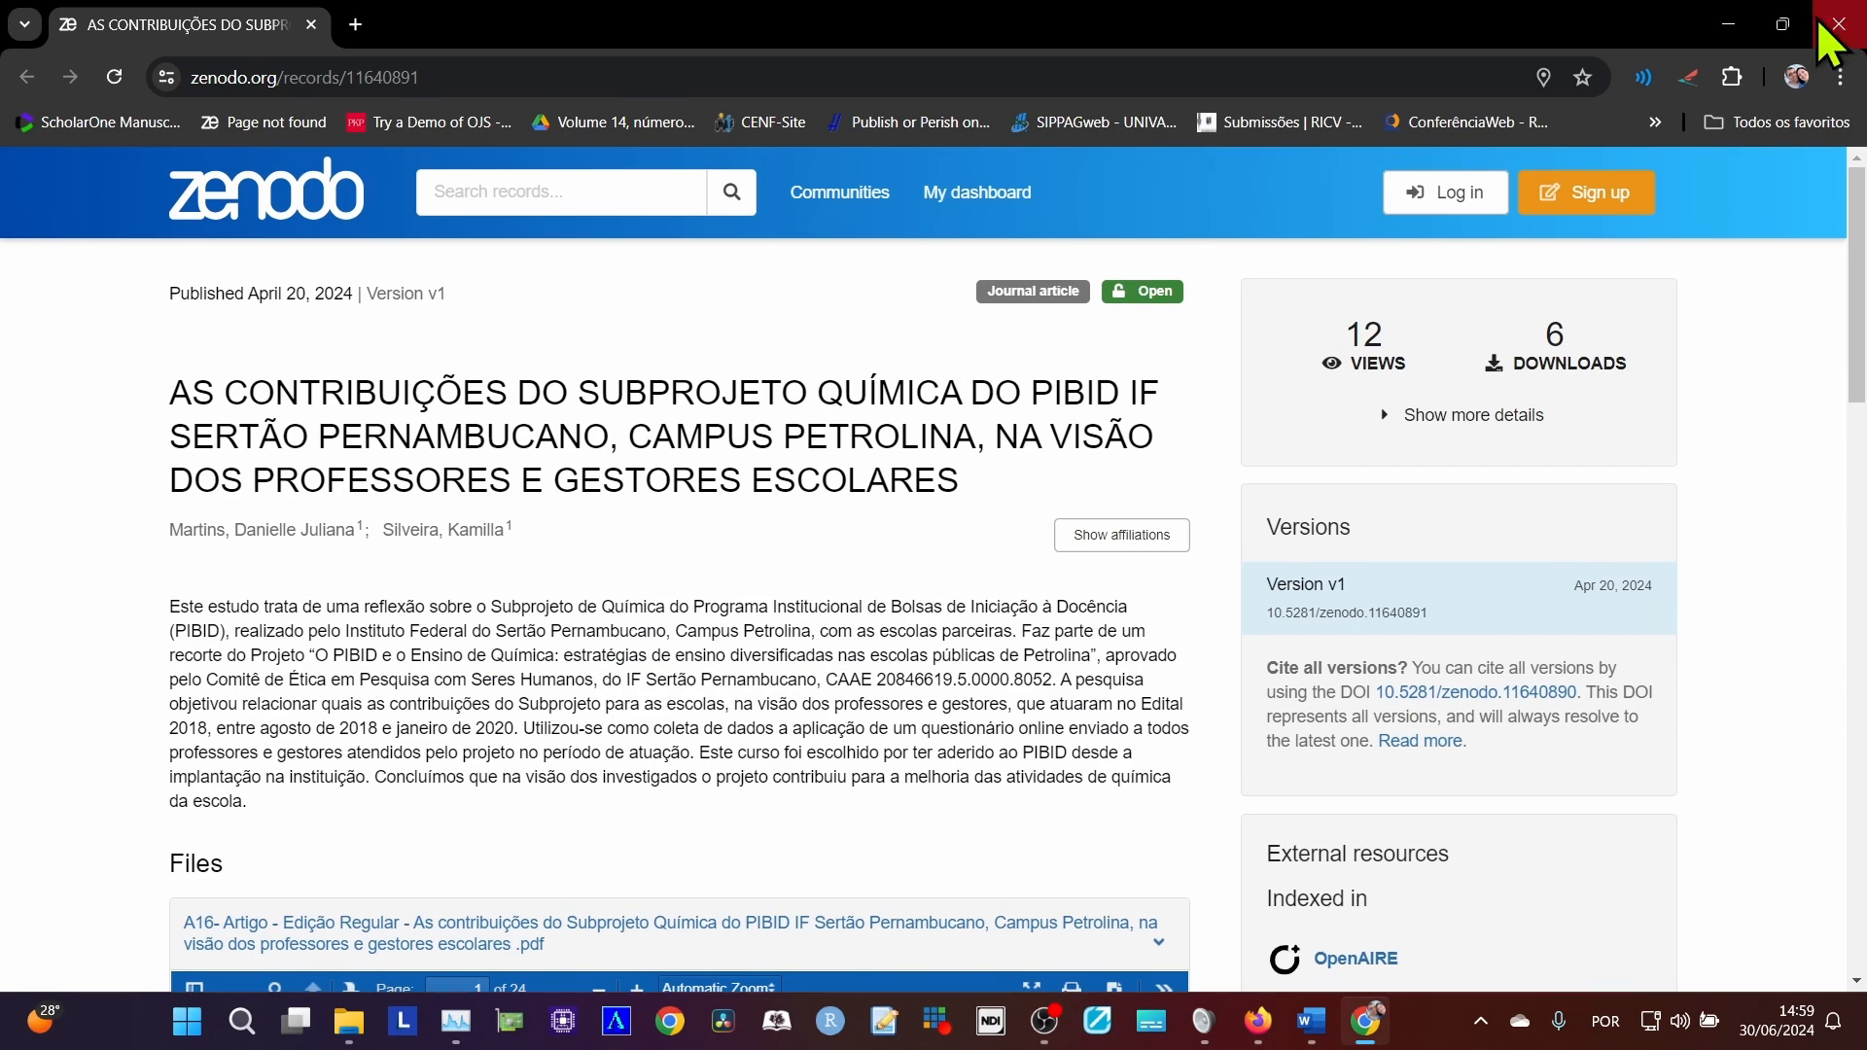
click(1840, 24)
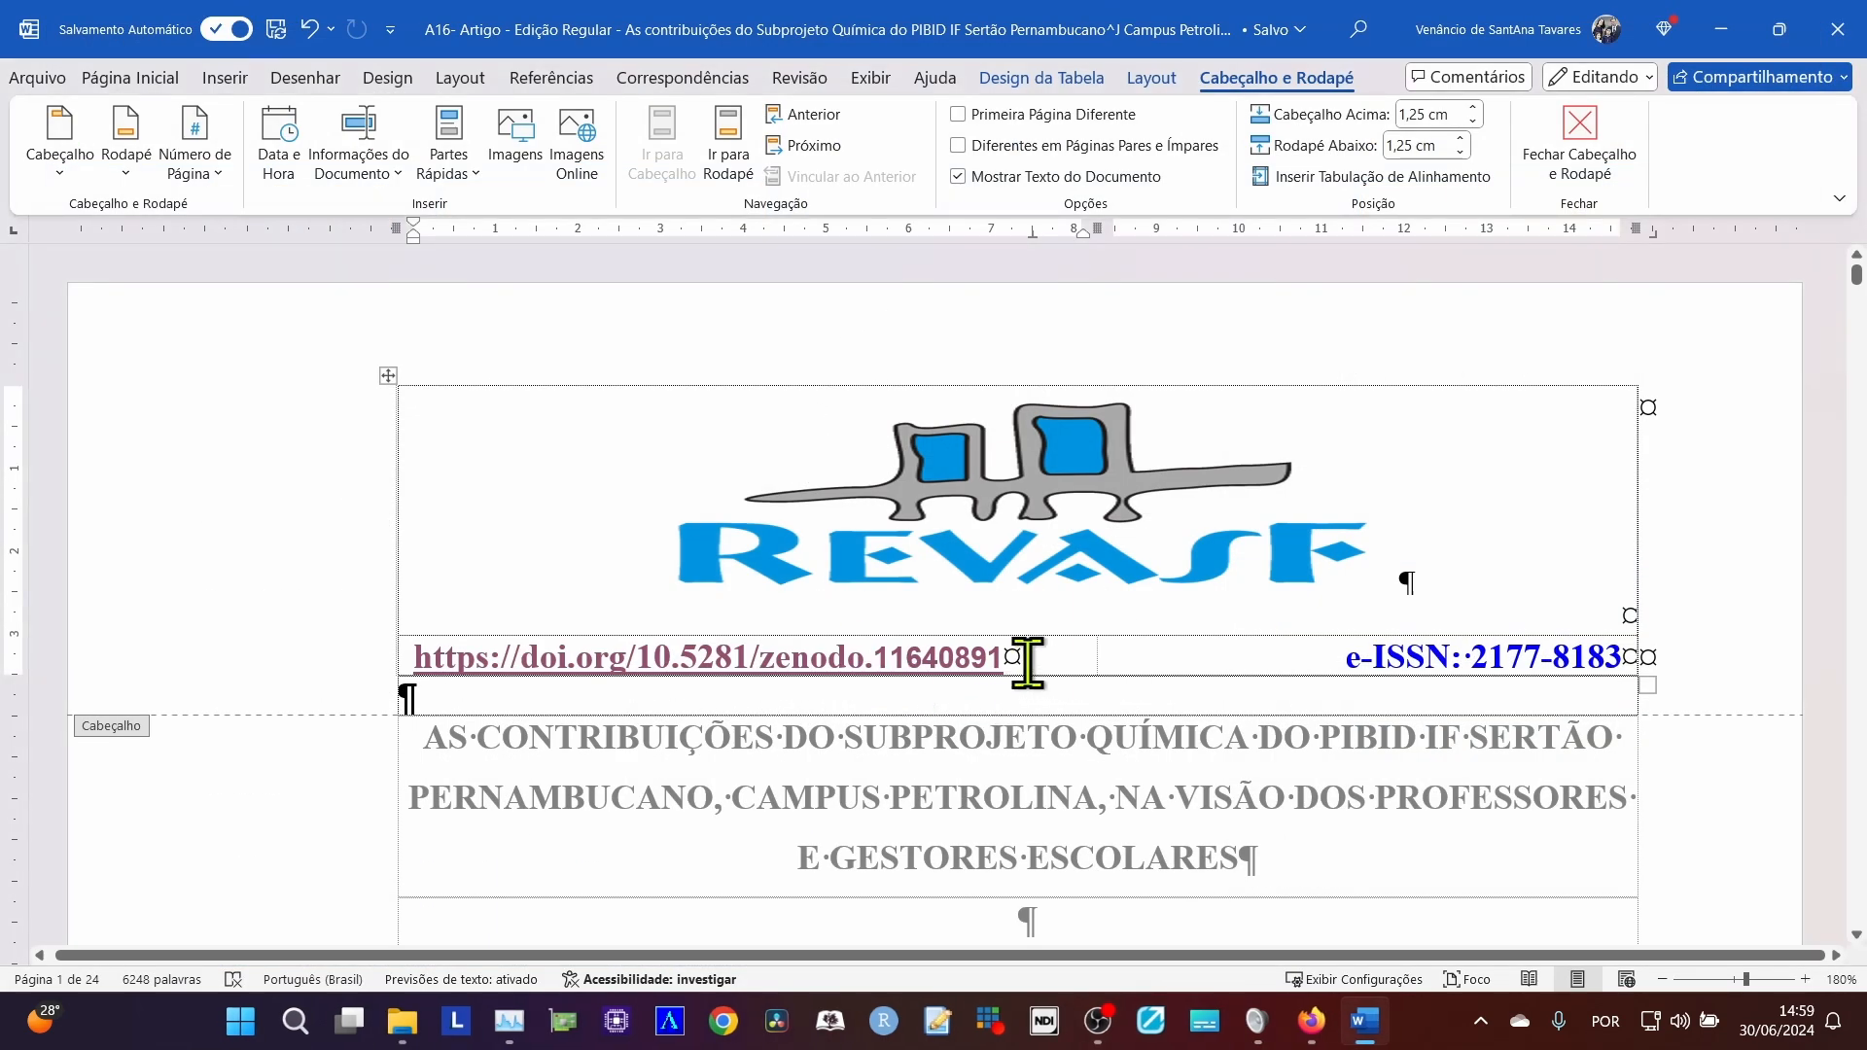
Replace the number after "zenodo." in the header's DOI link with the copied text 2177, pasted as text only.
drag(1005, 657, 873, 659)
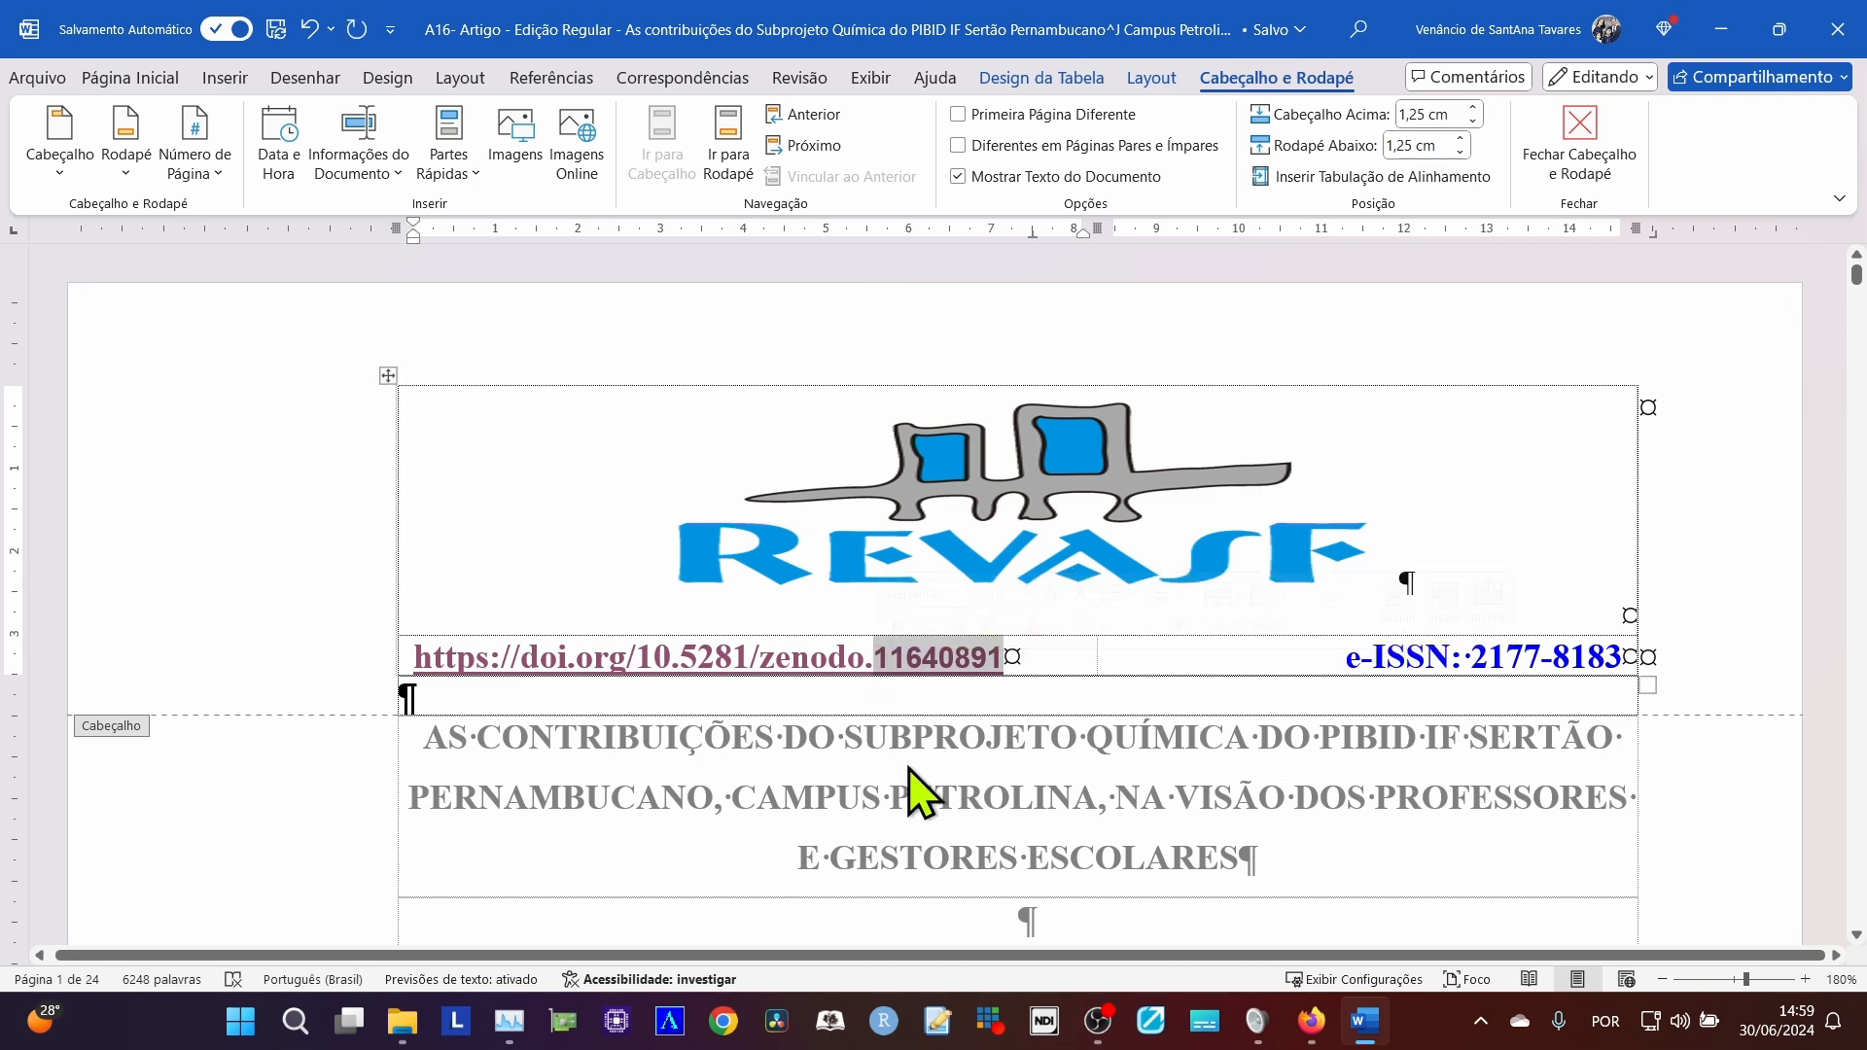
right_click(902, 663)
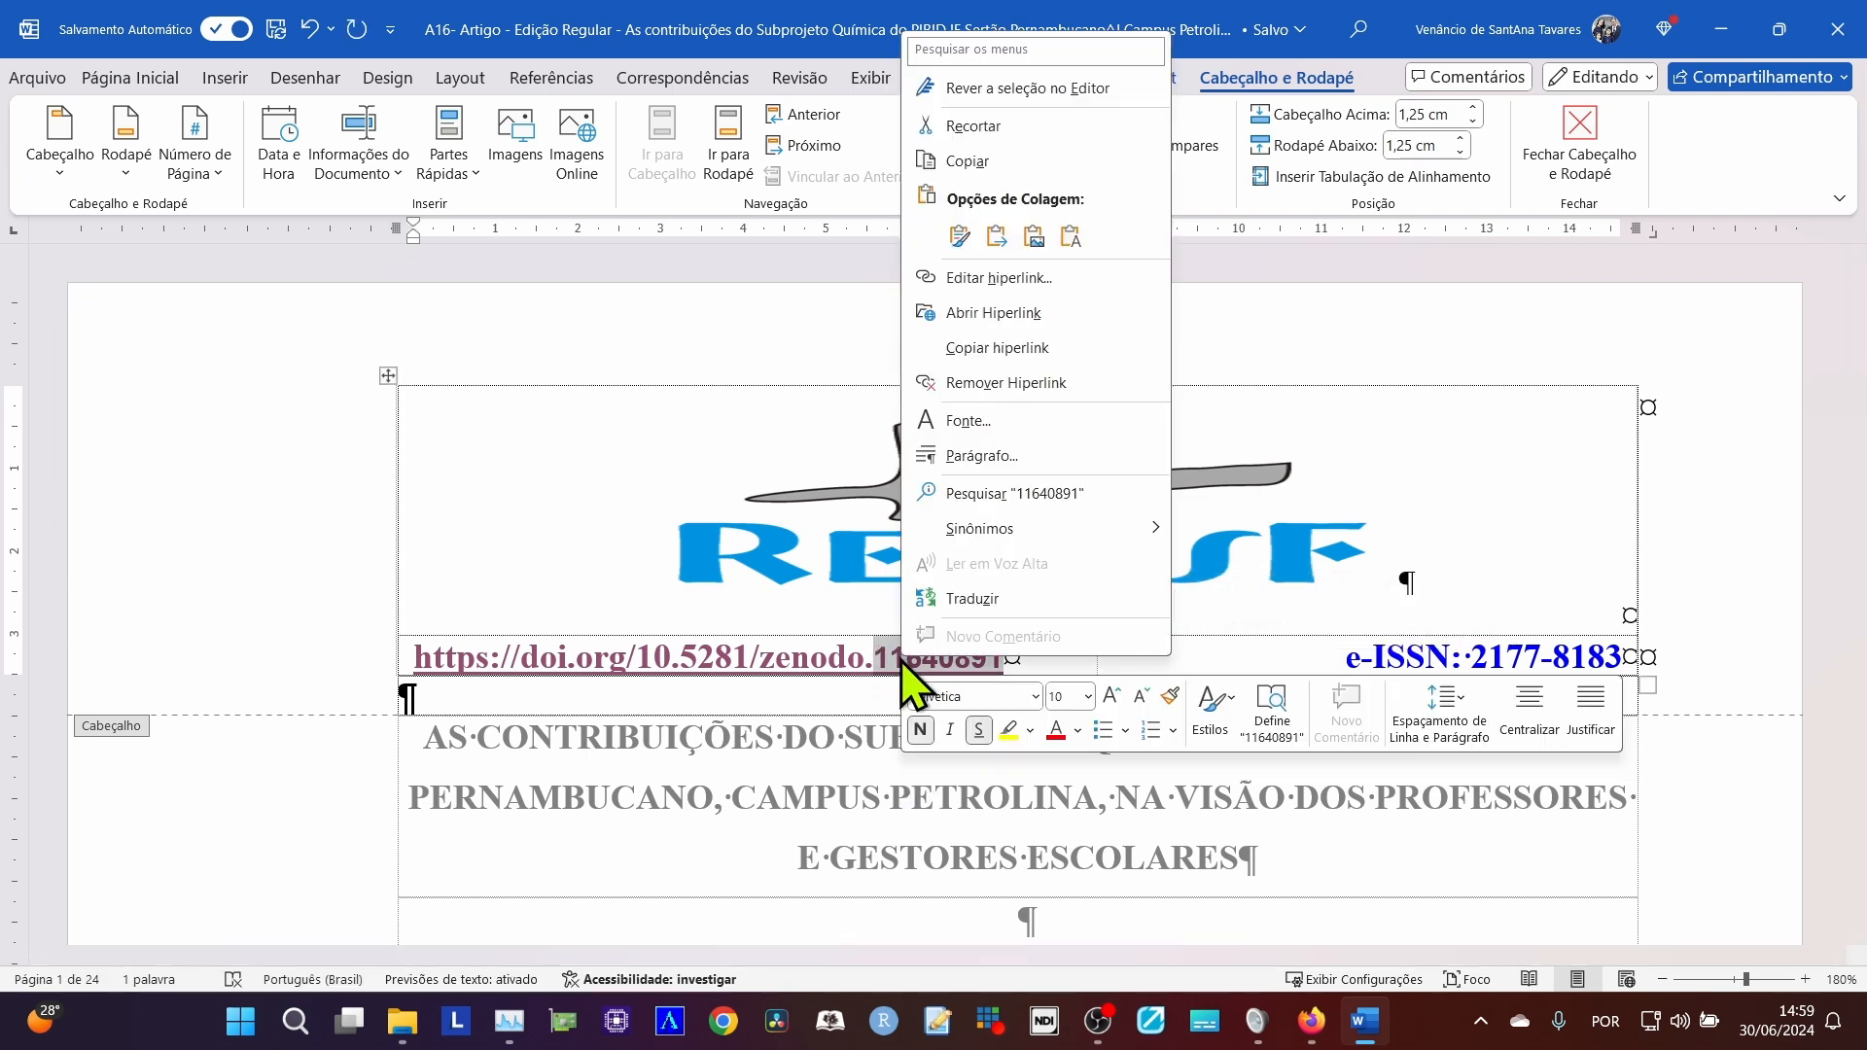
click(1073, 243)
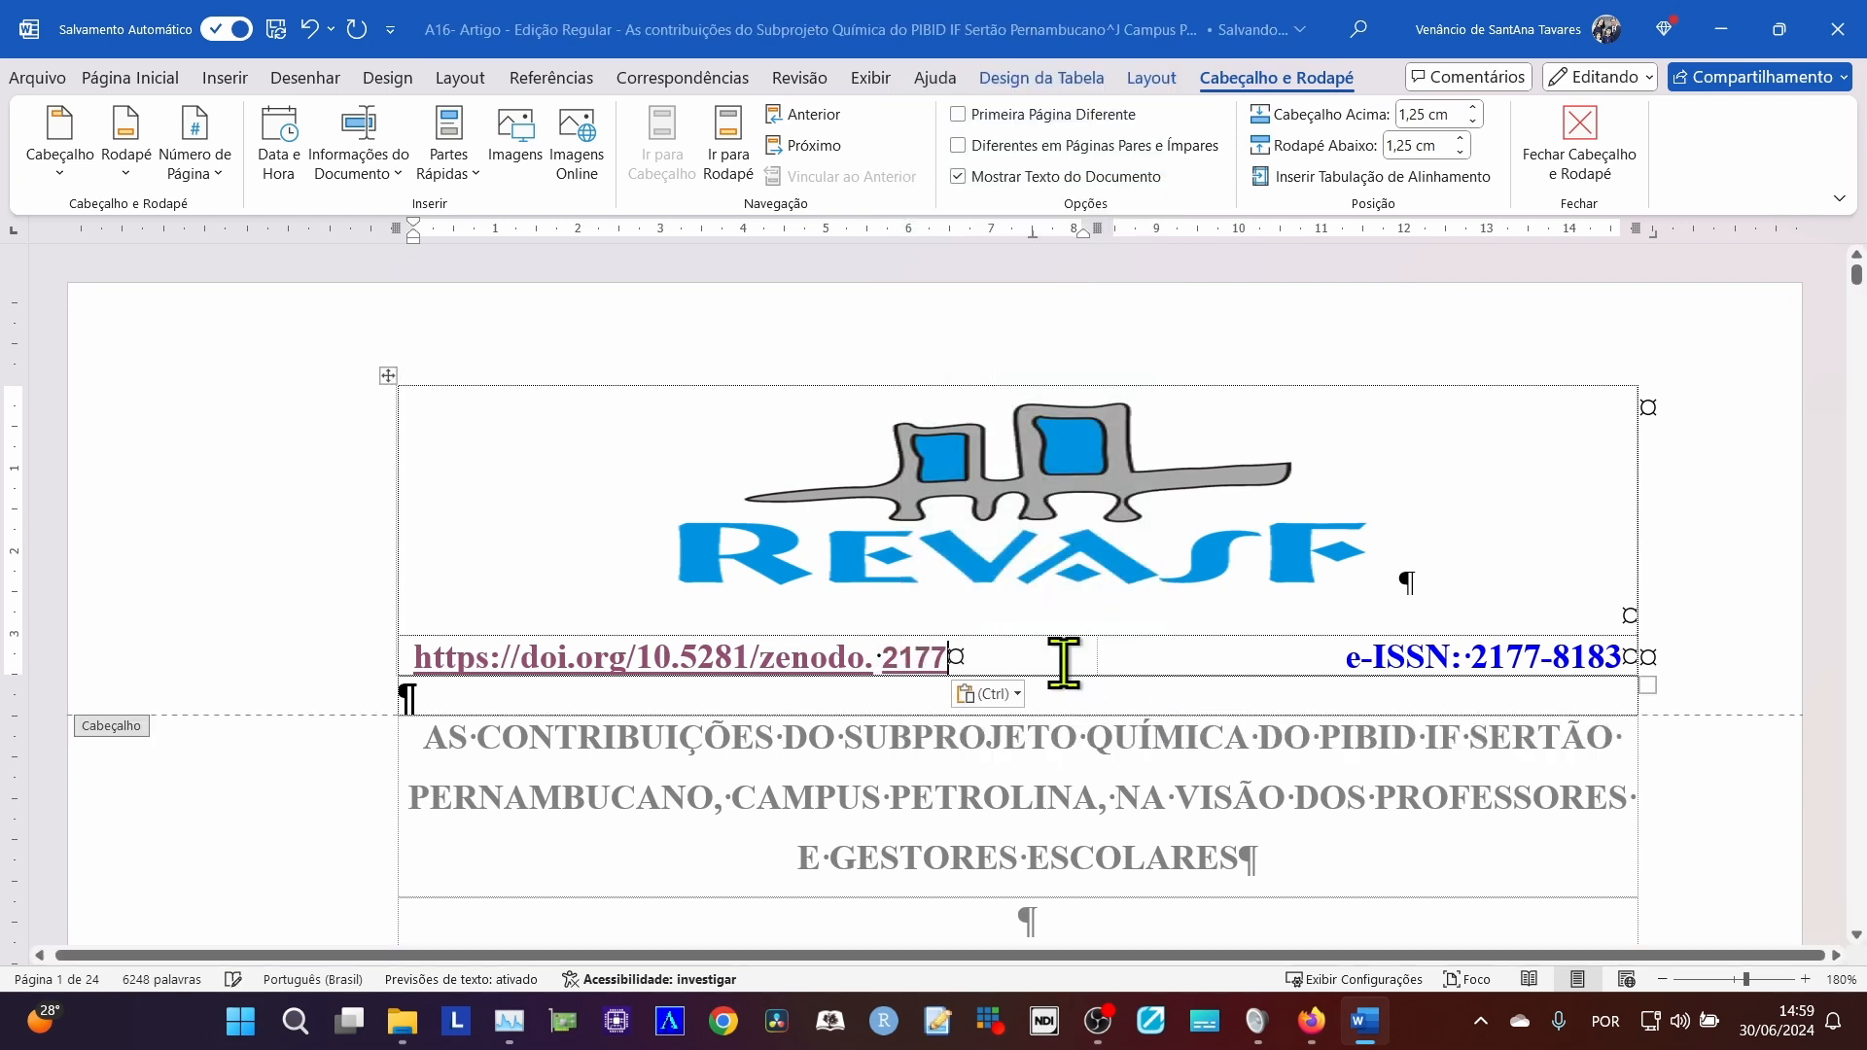
double_click(891, 661)
key(Right)
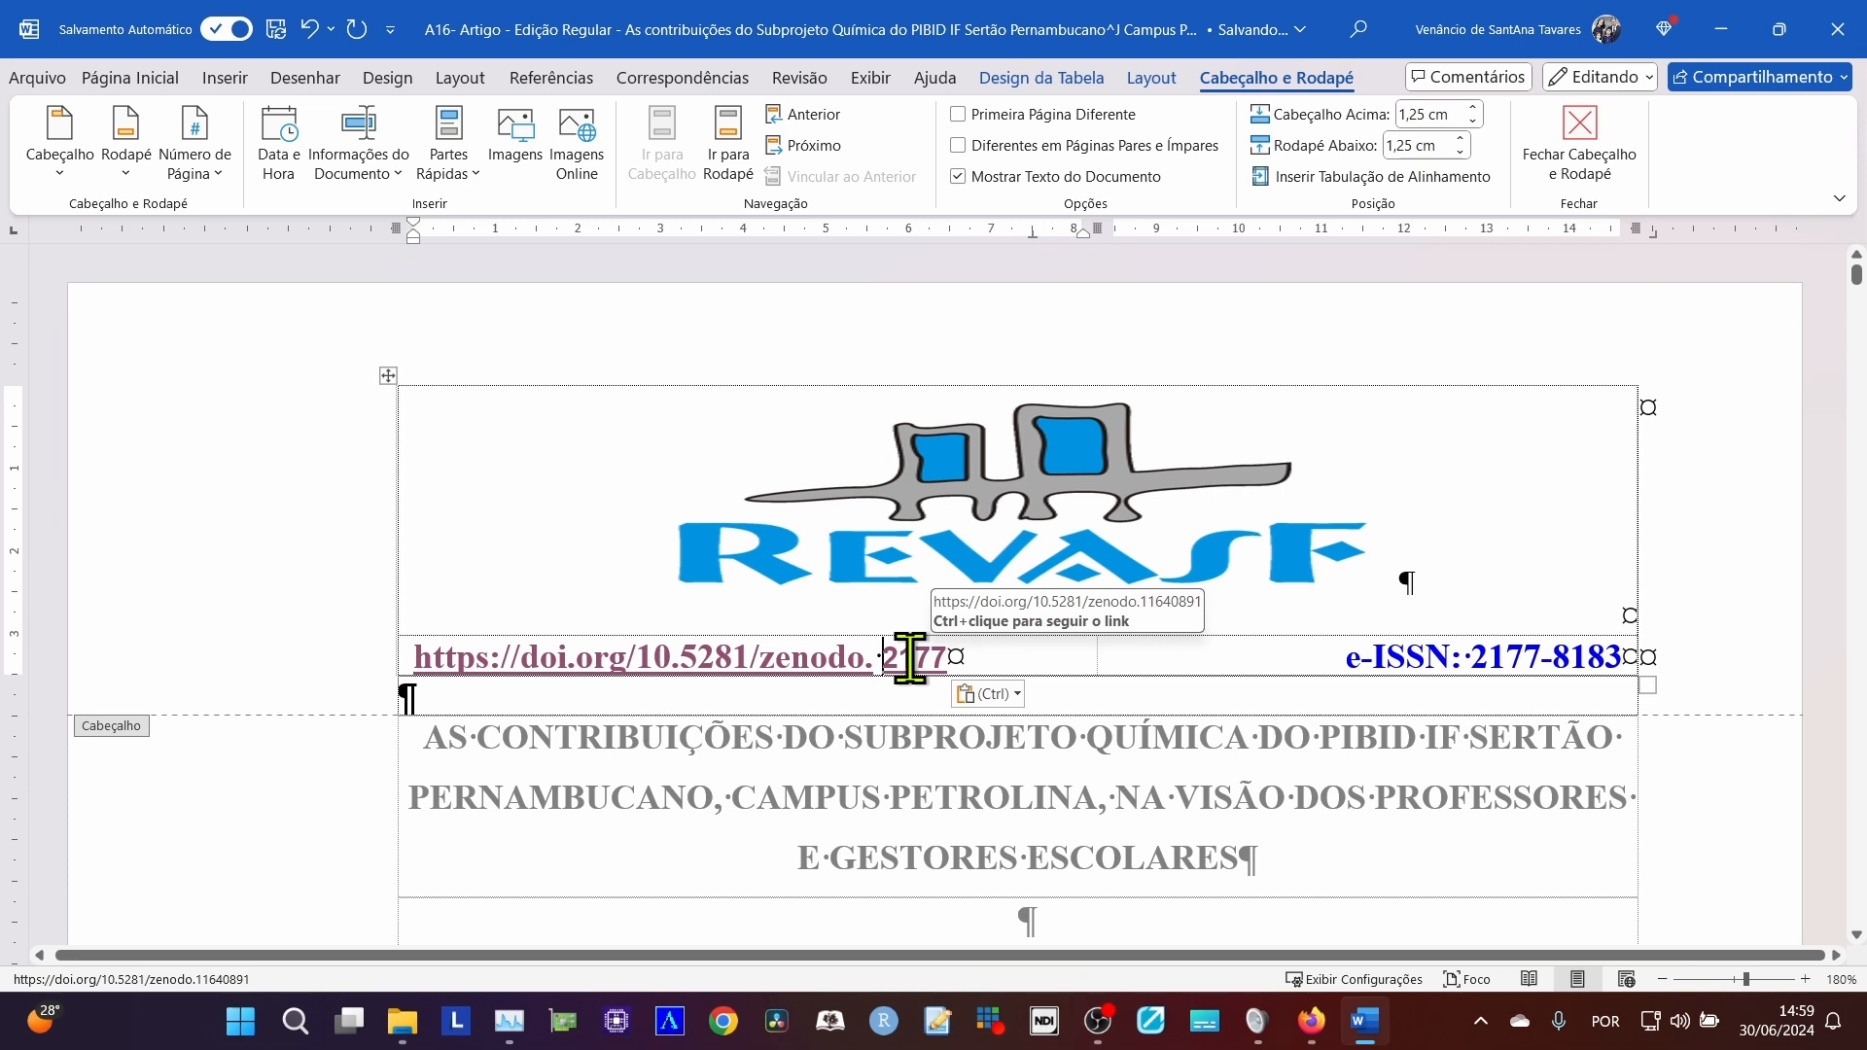
key(BackSpace)
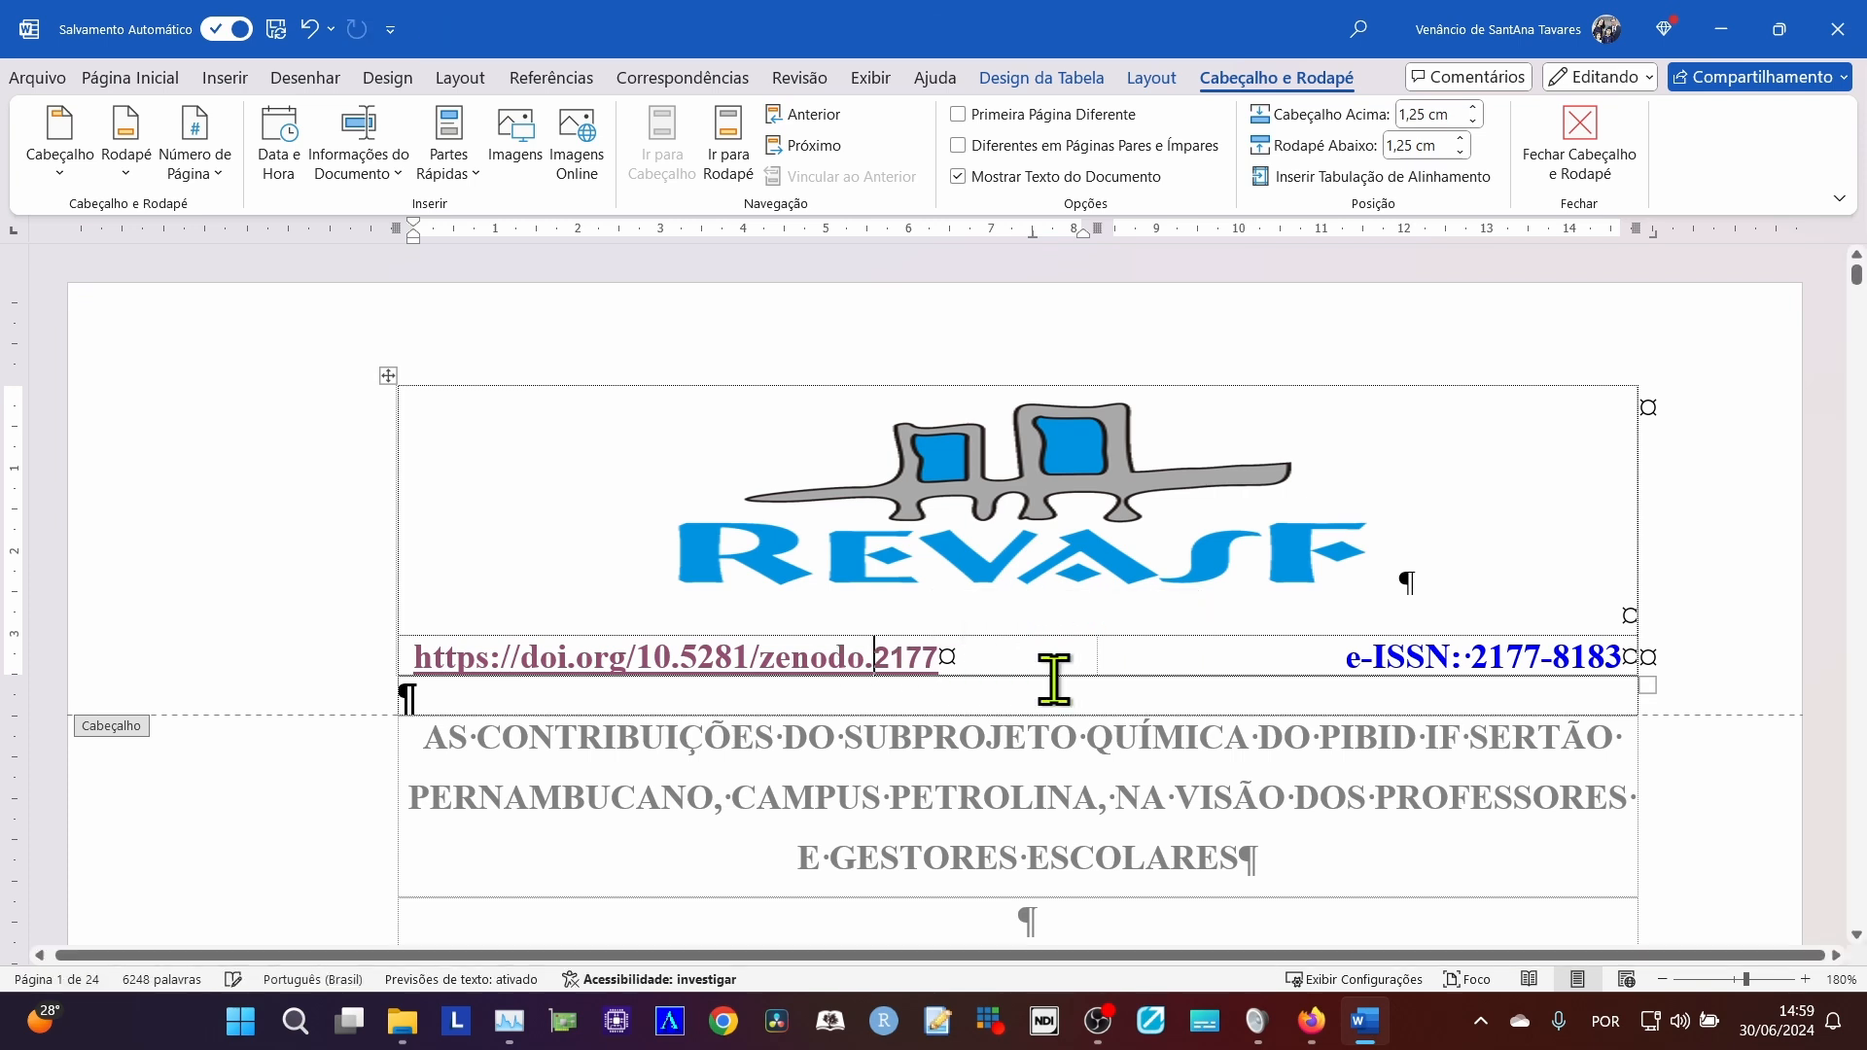
right_click(893, 661)
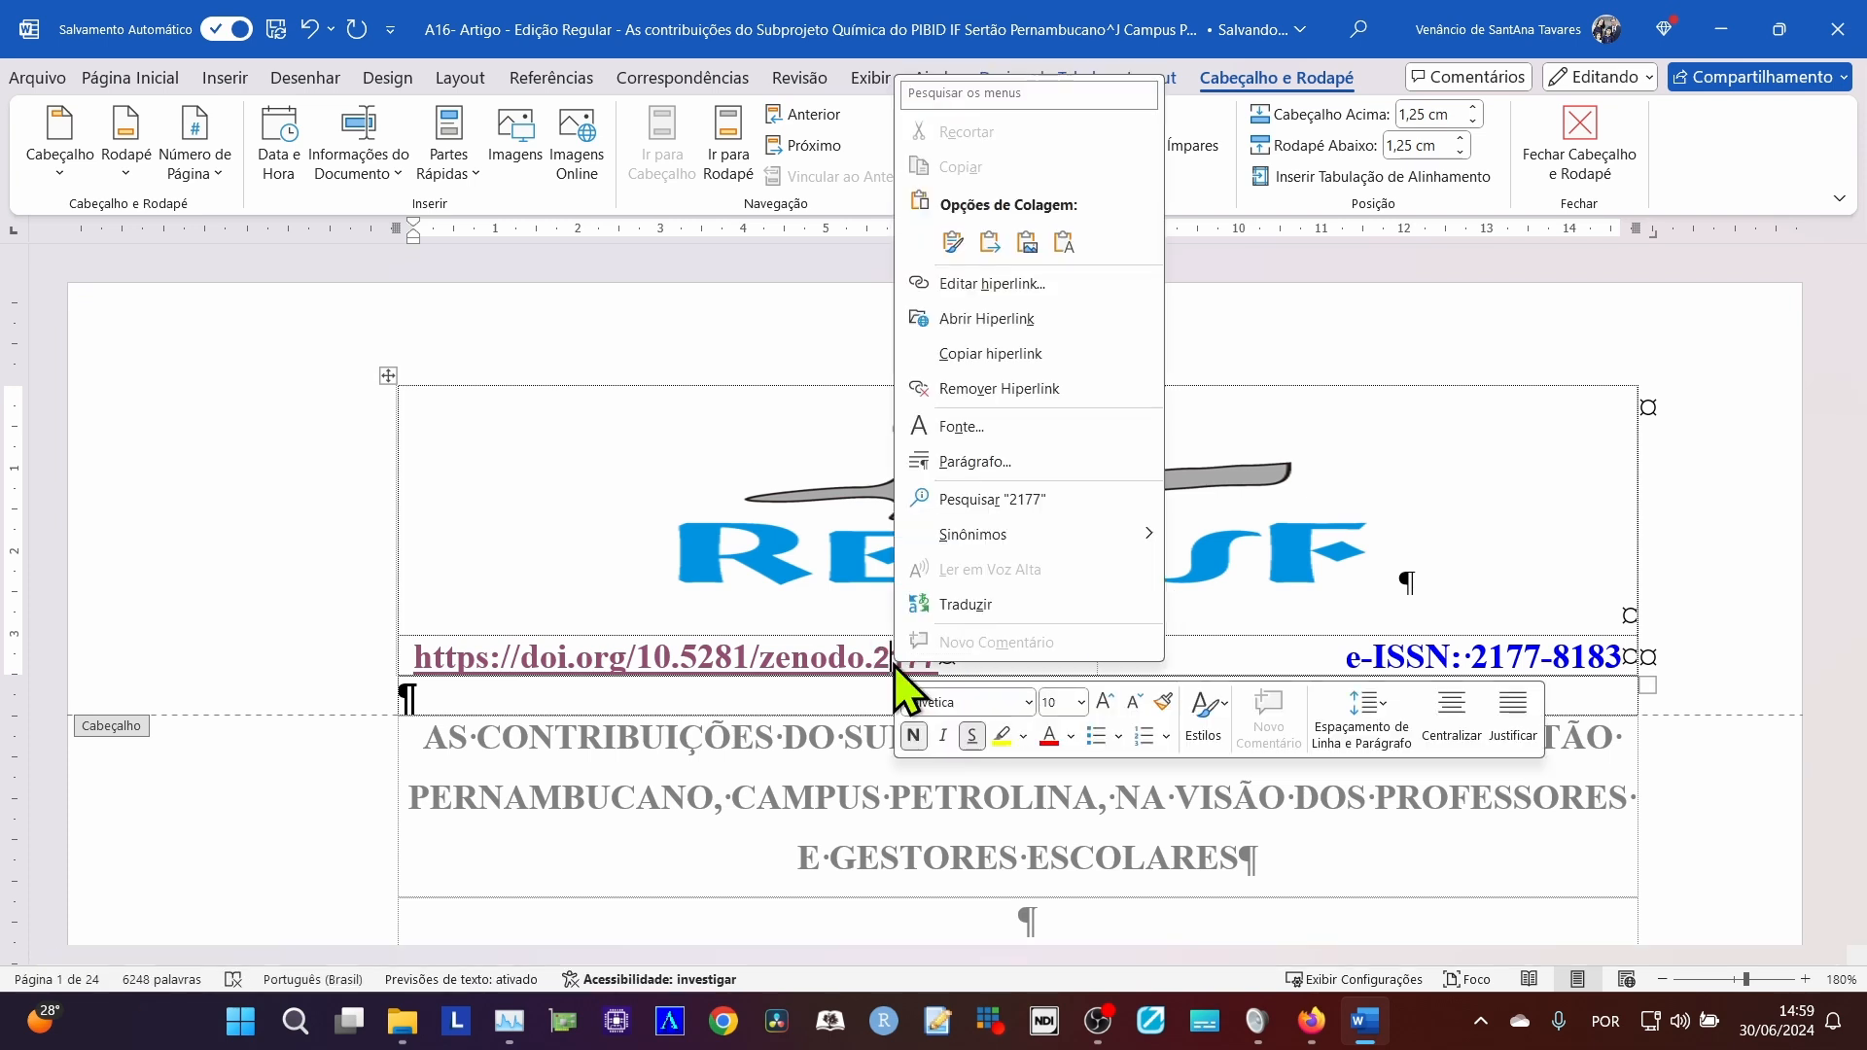
click(979, 284)
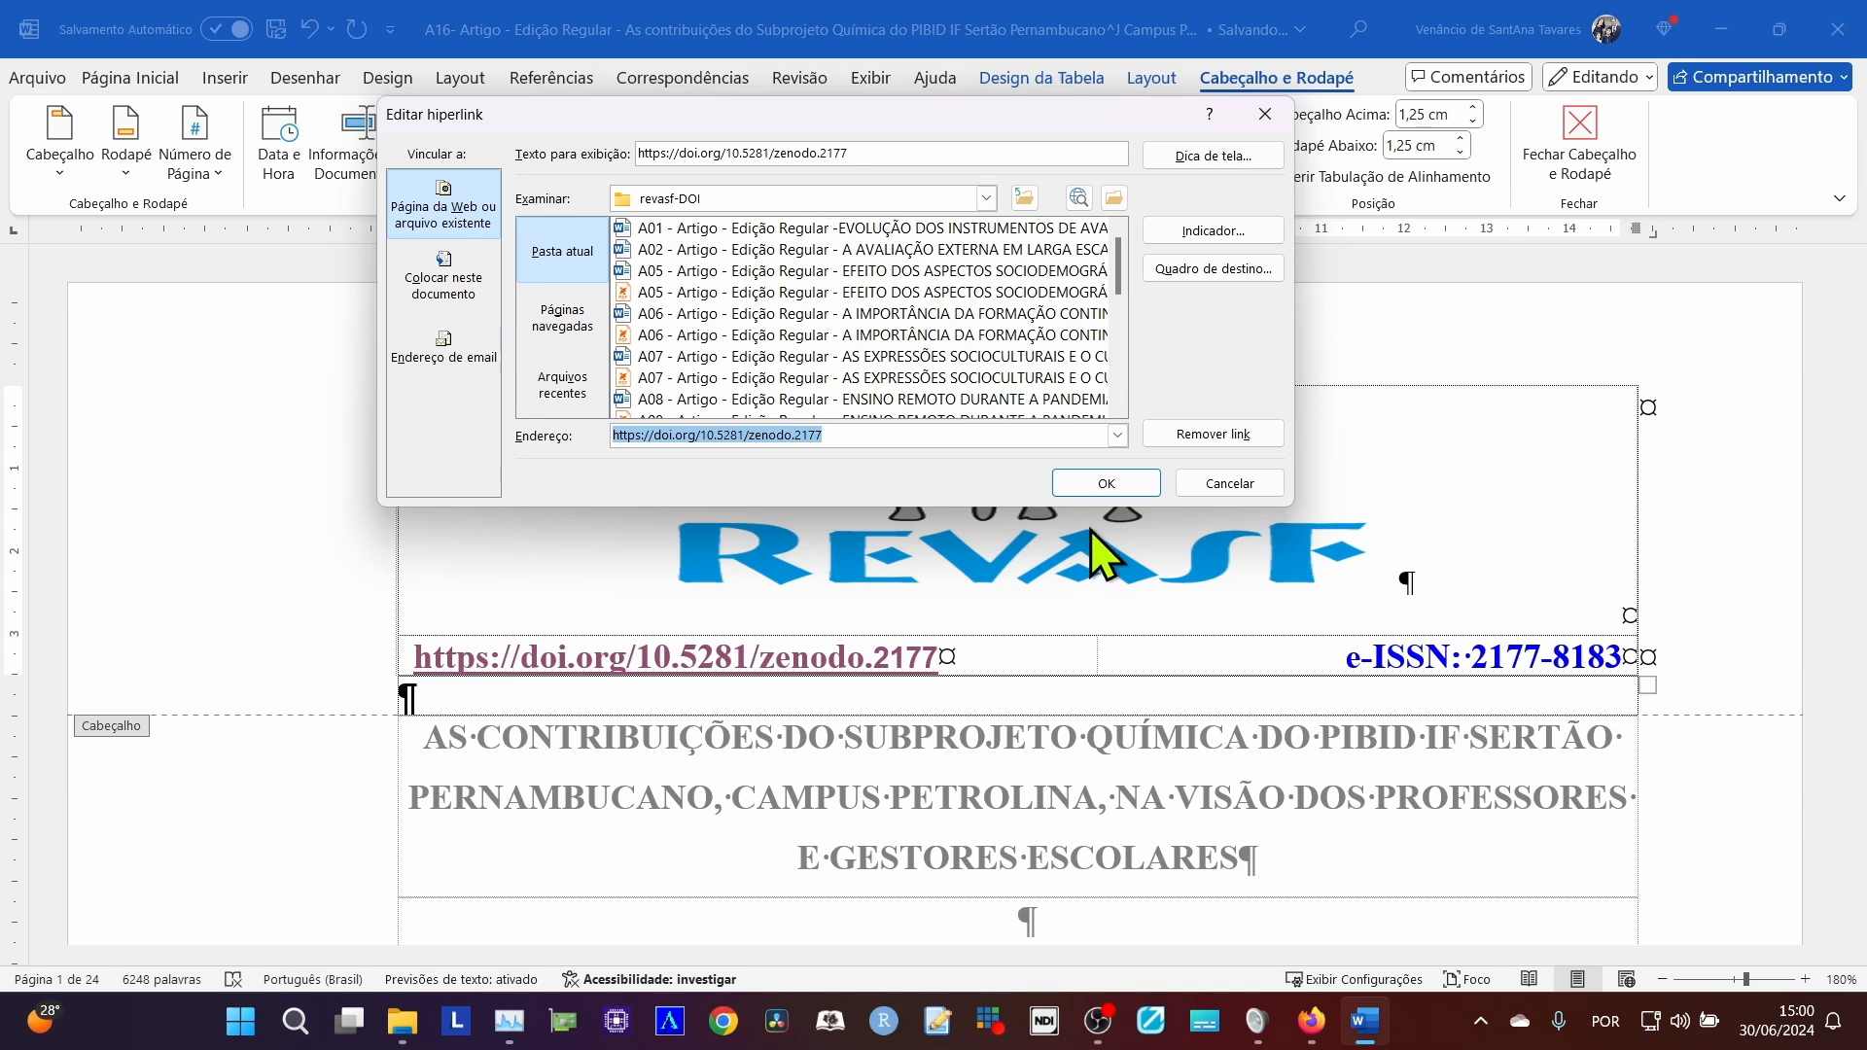
click(1089, 489)
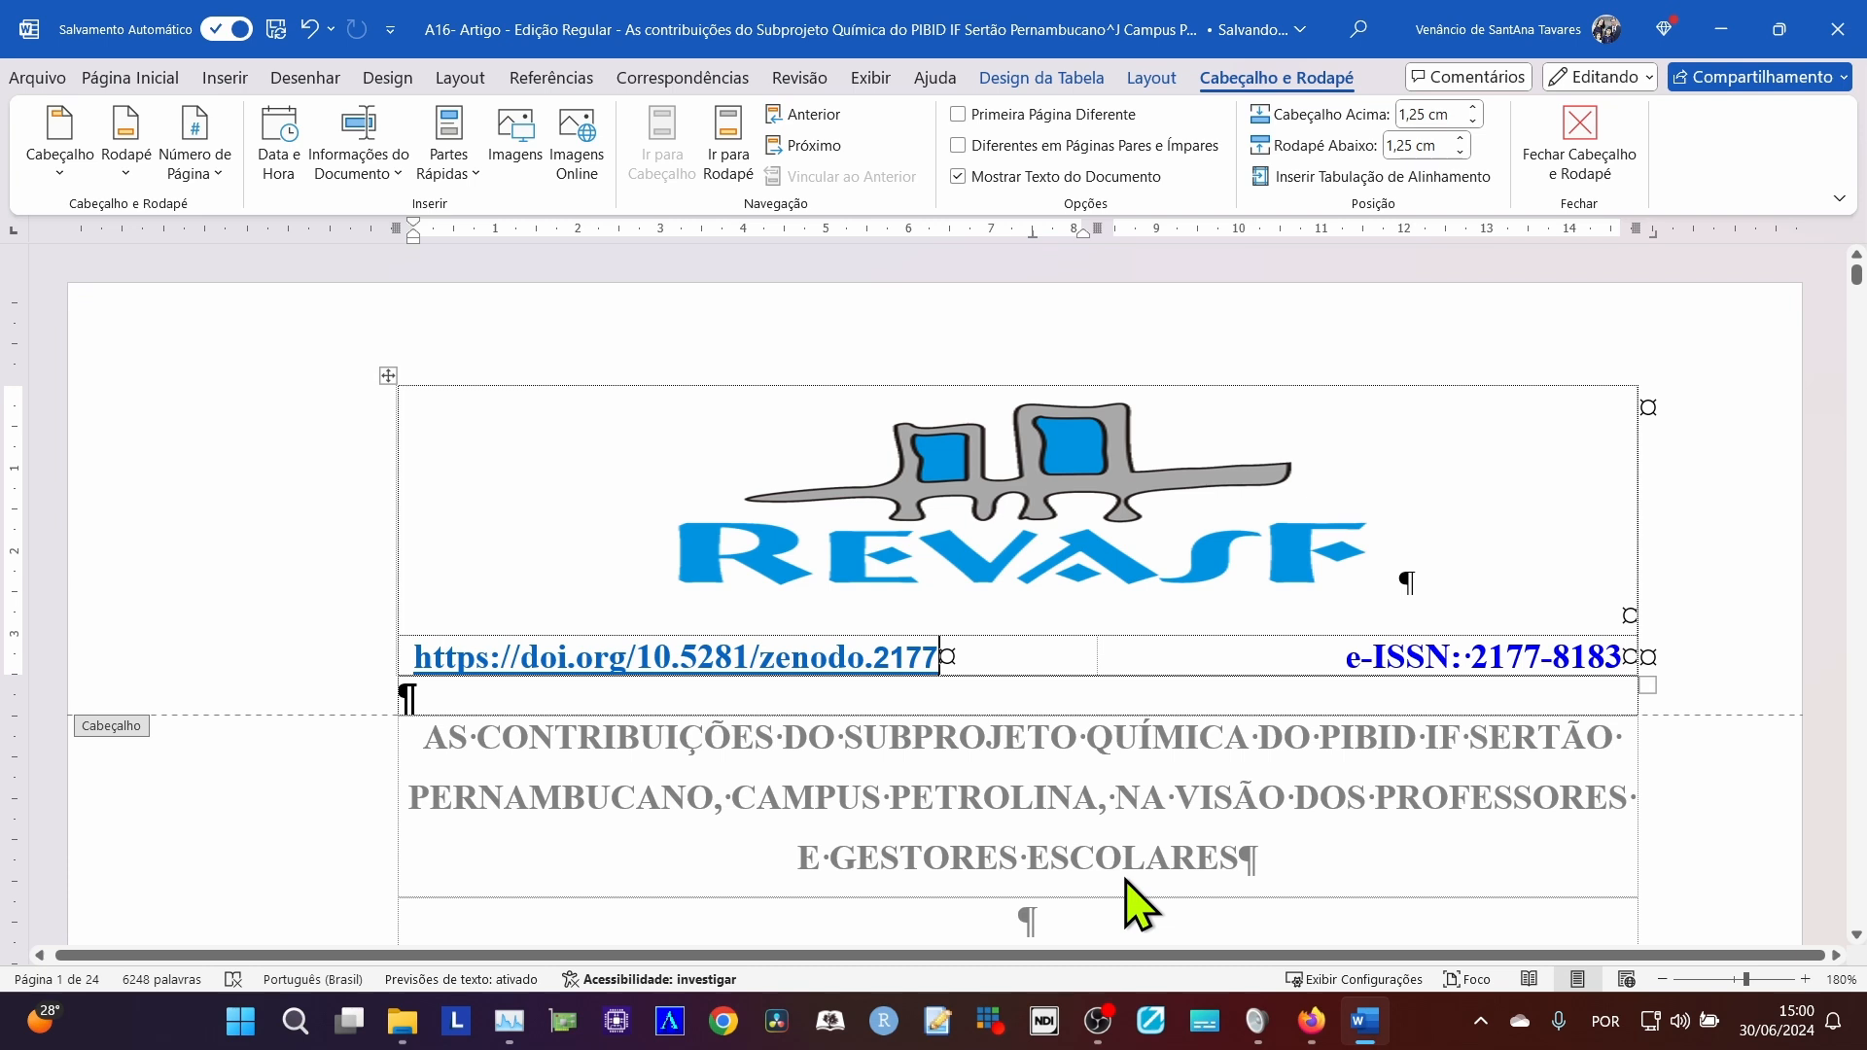
key(ctrl+z)
key(ctrl+z)
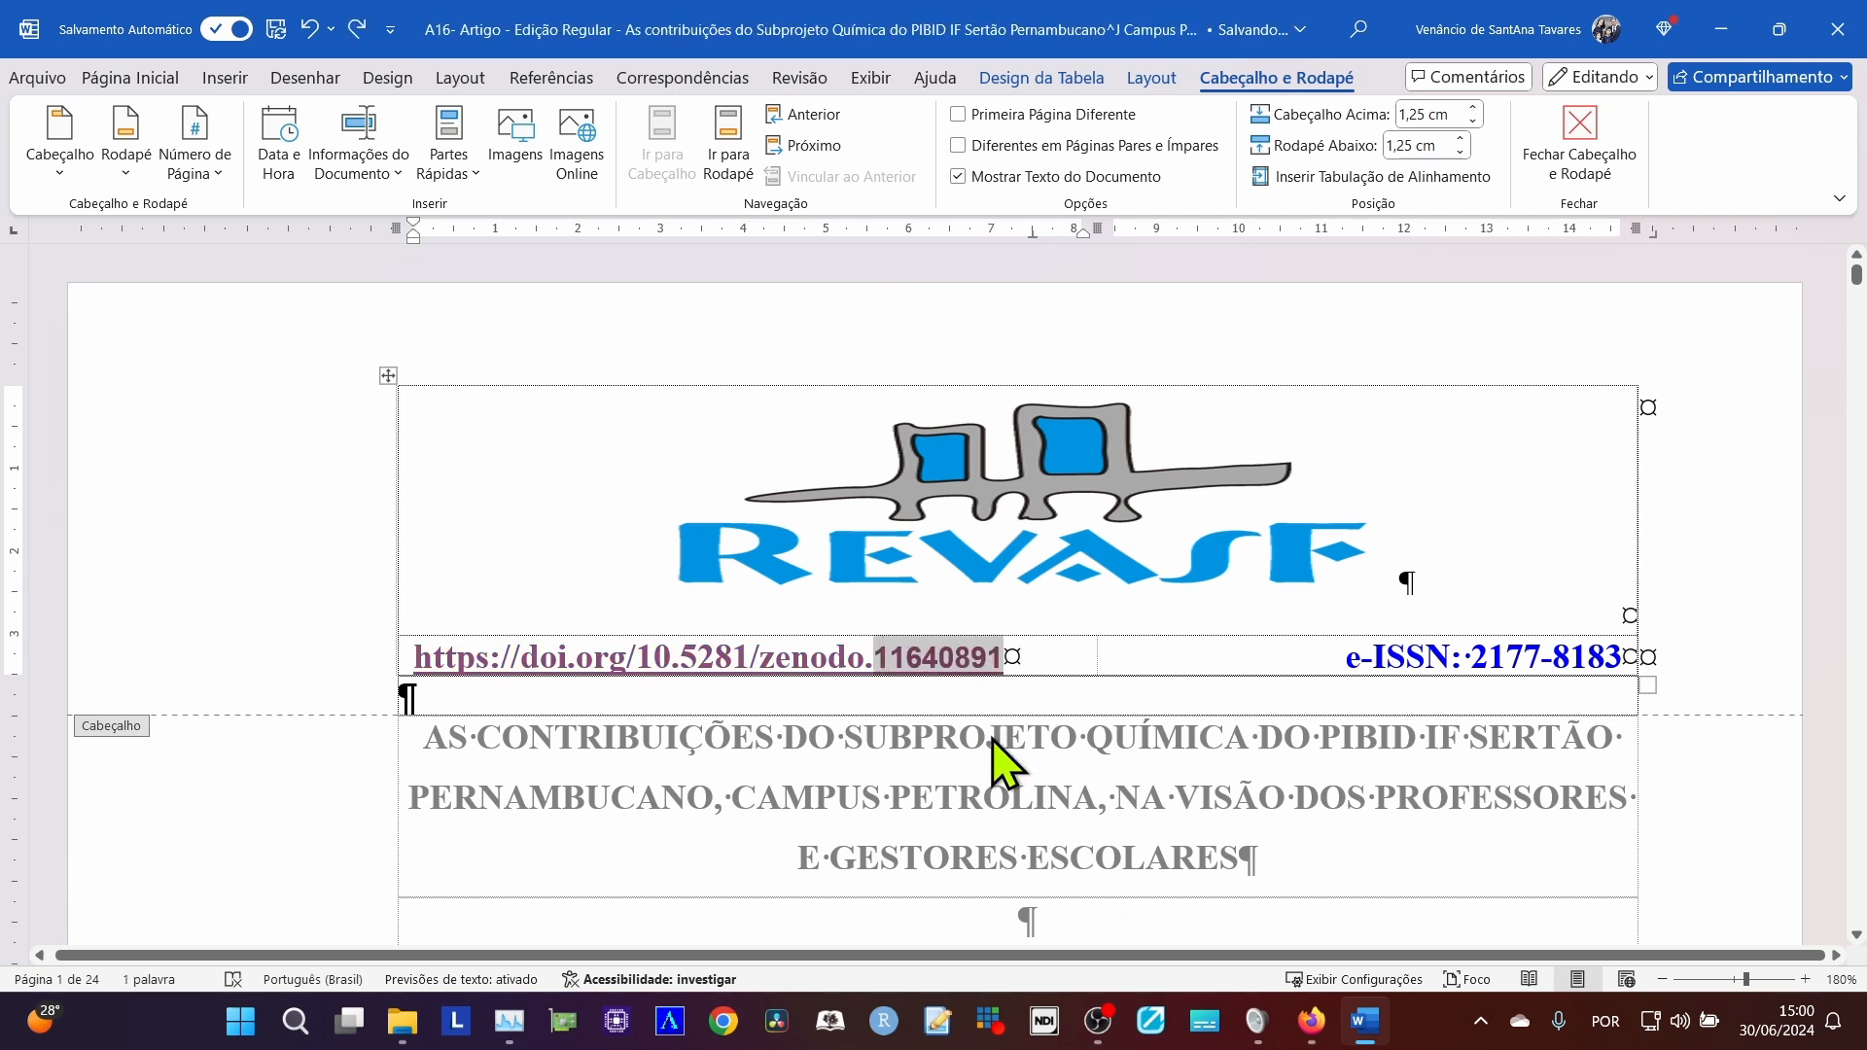
right_click(970, 673)
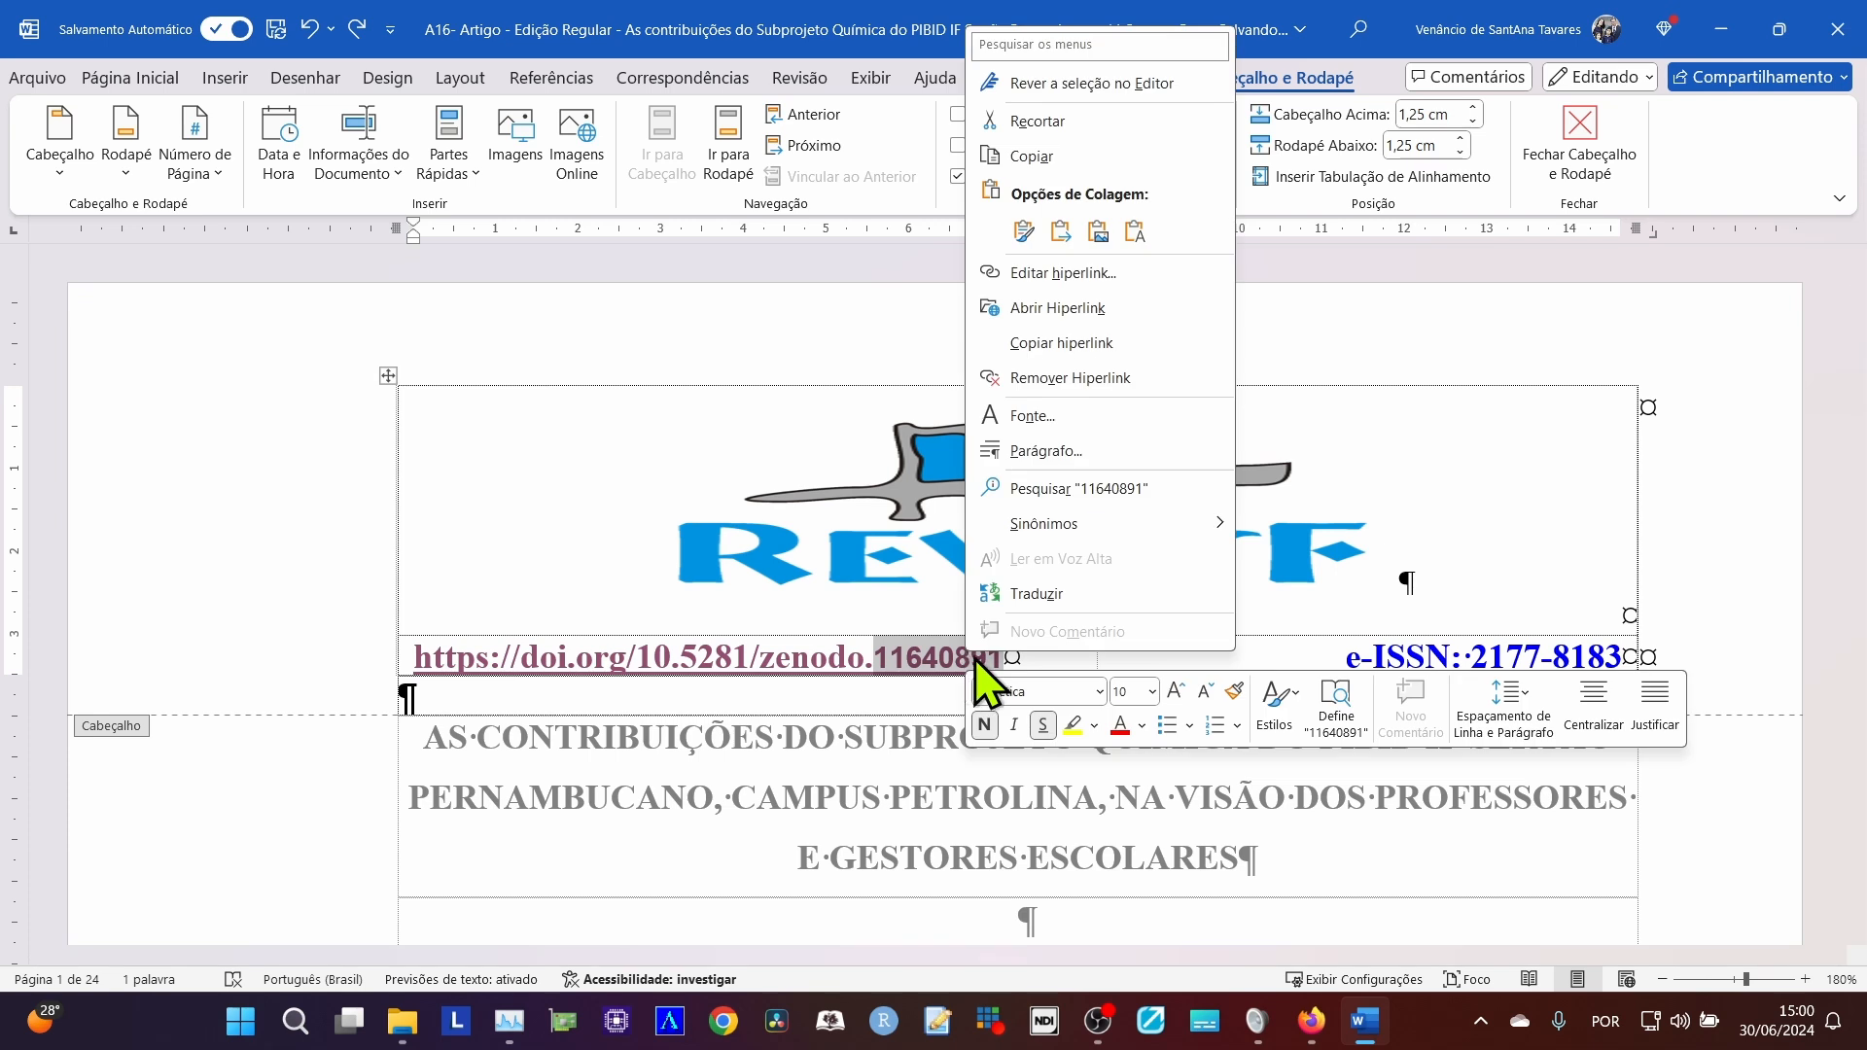
click(1083, 274)
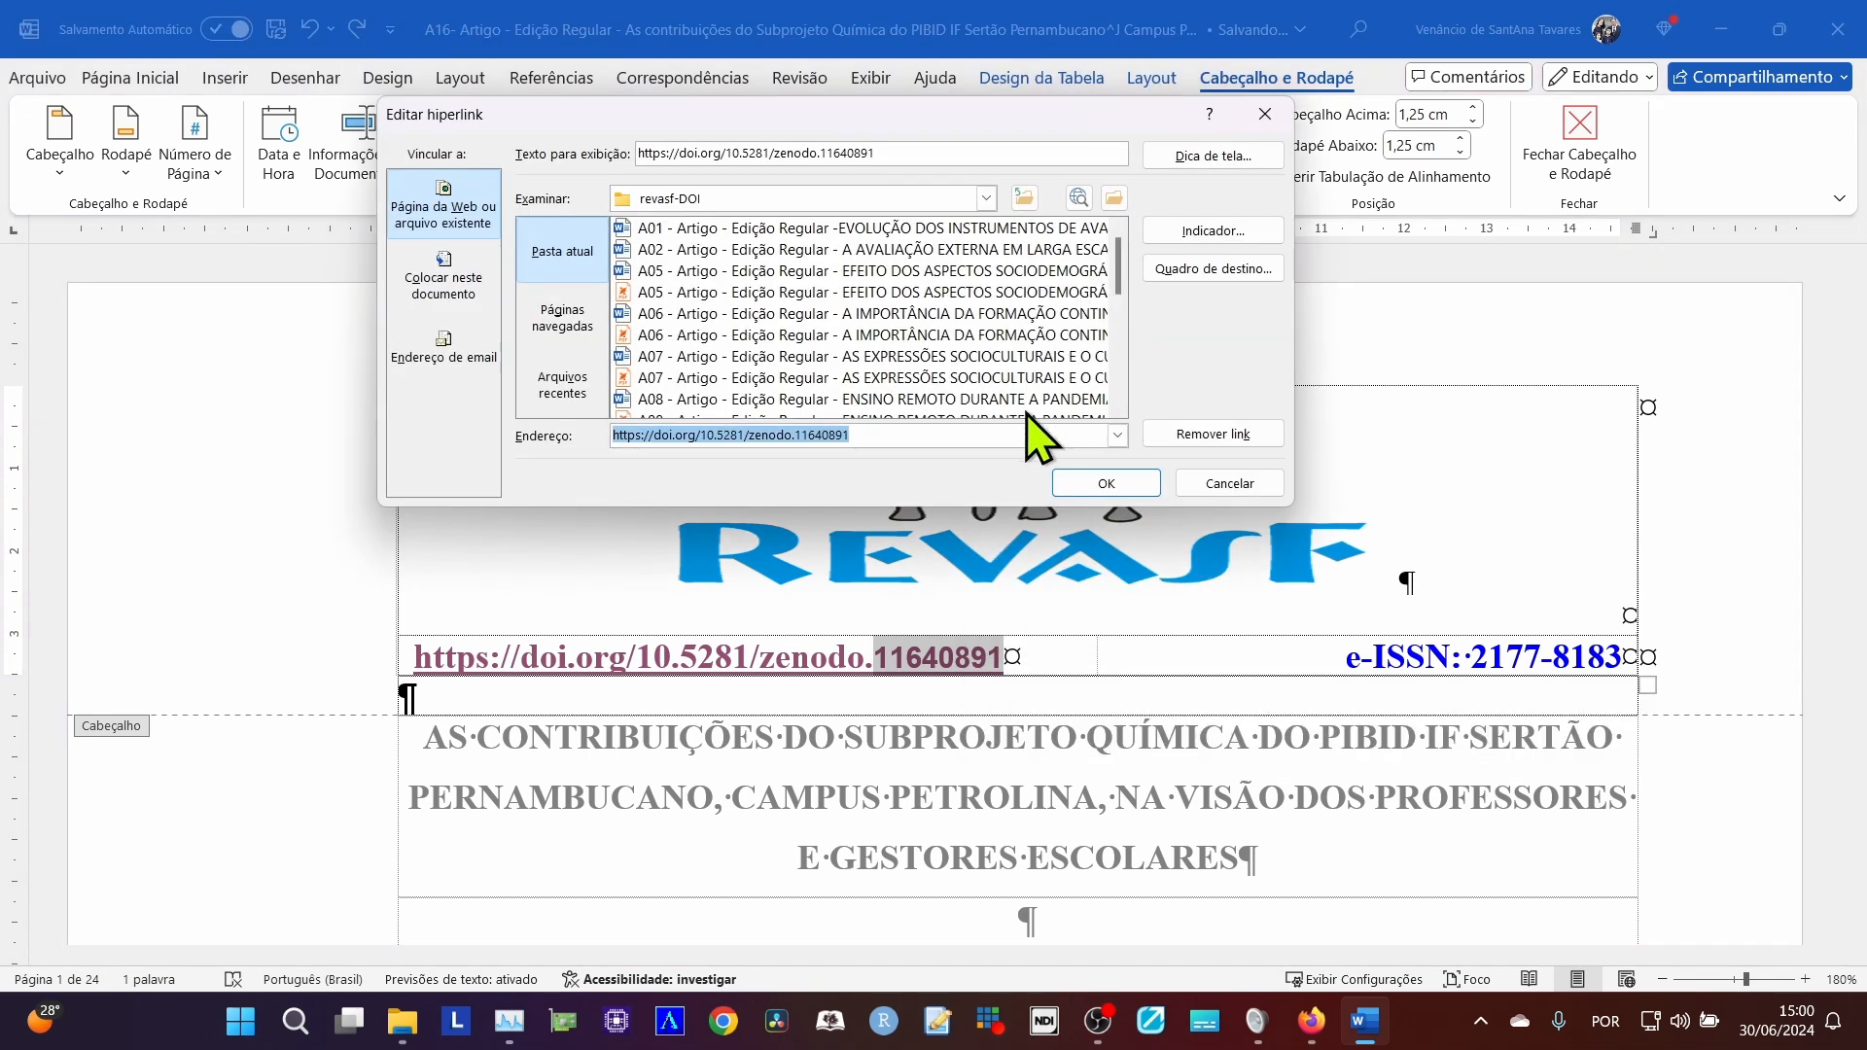
click(916, 436)
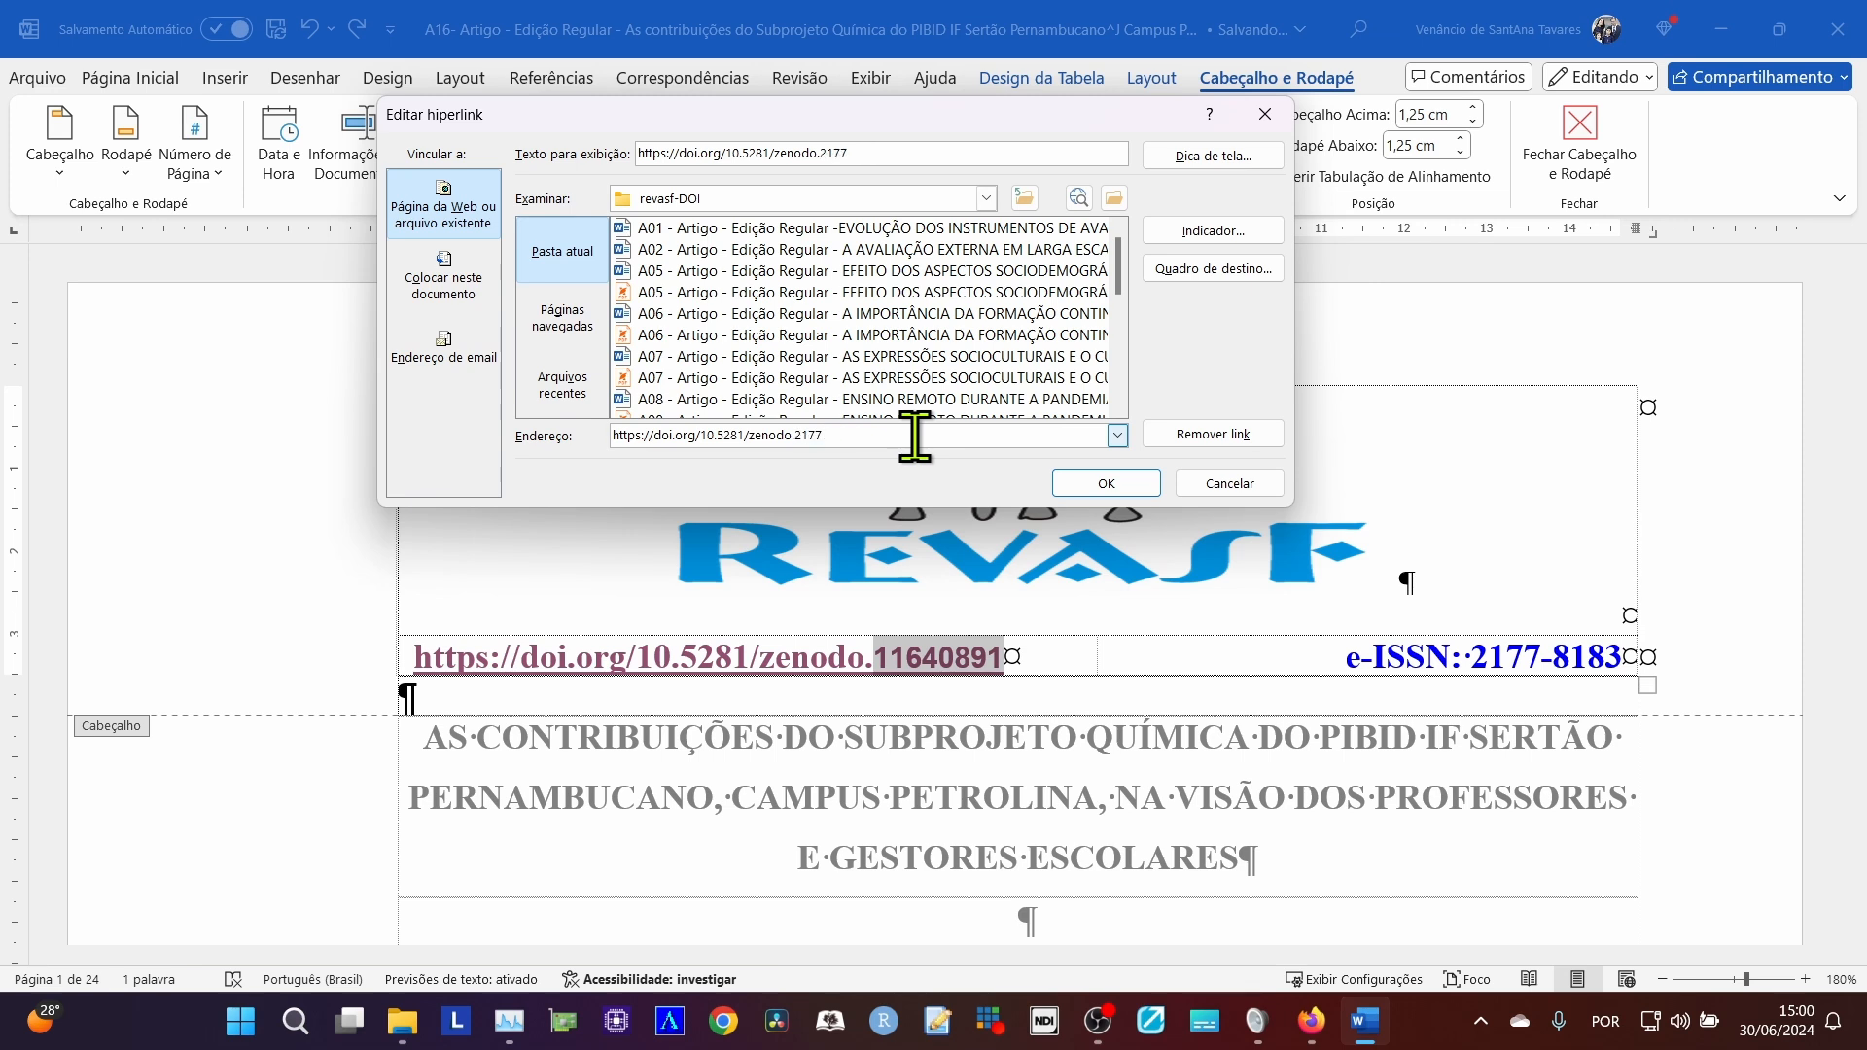
click(1106, 484)
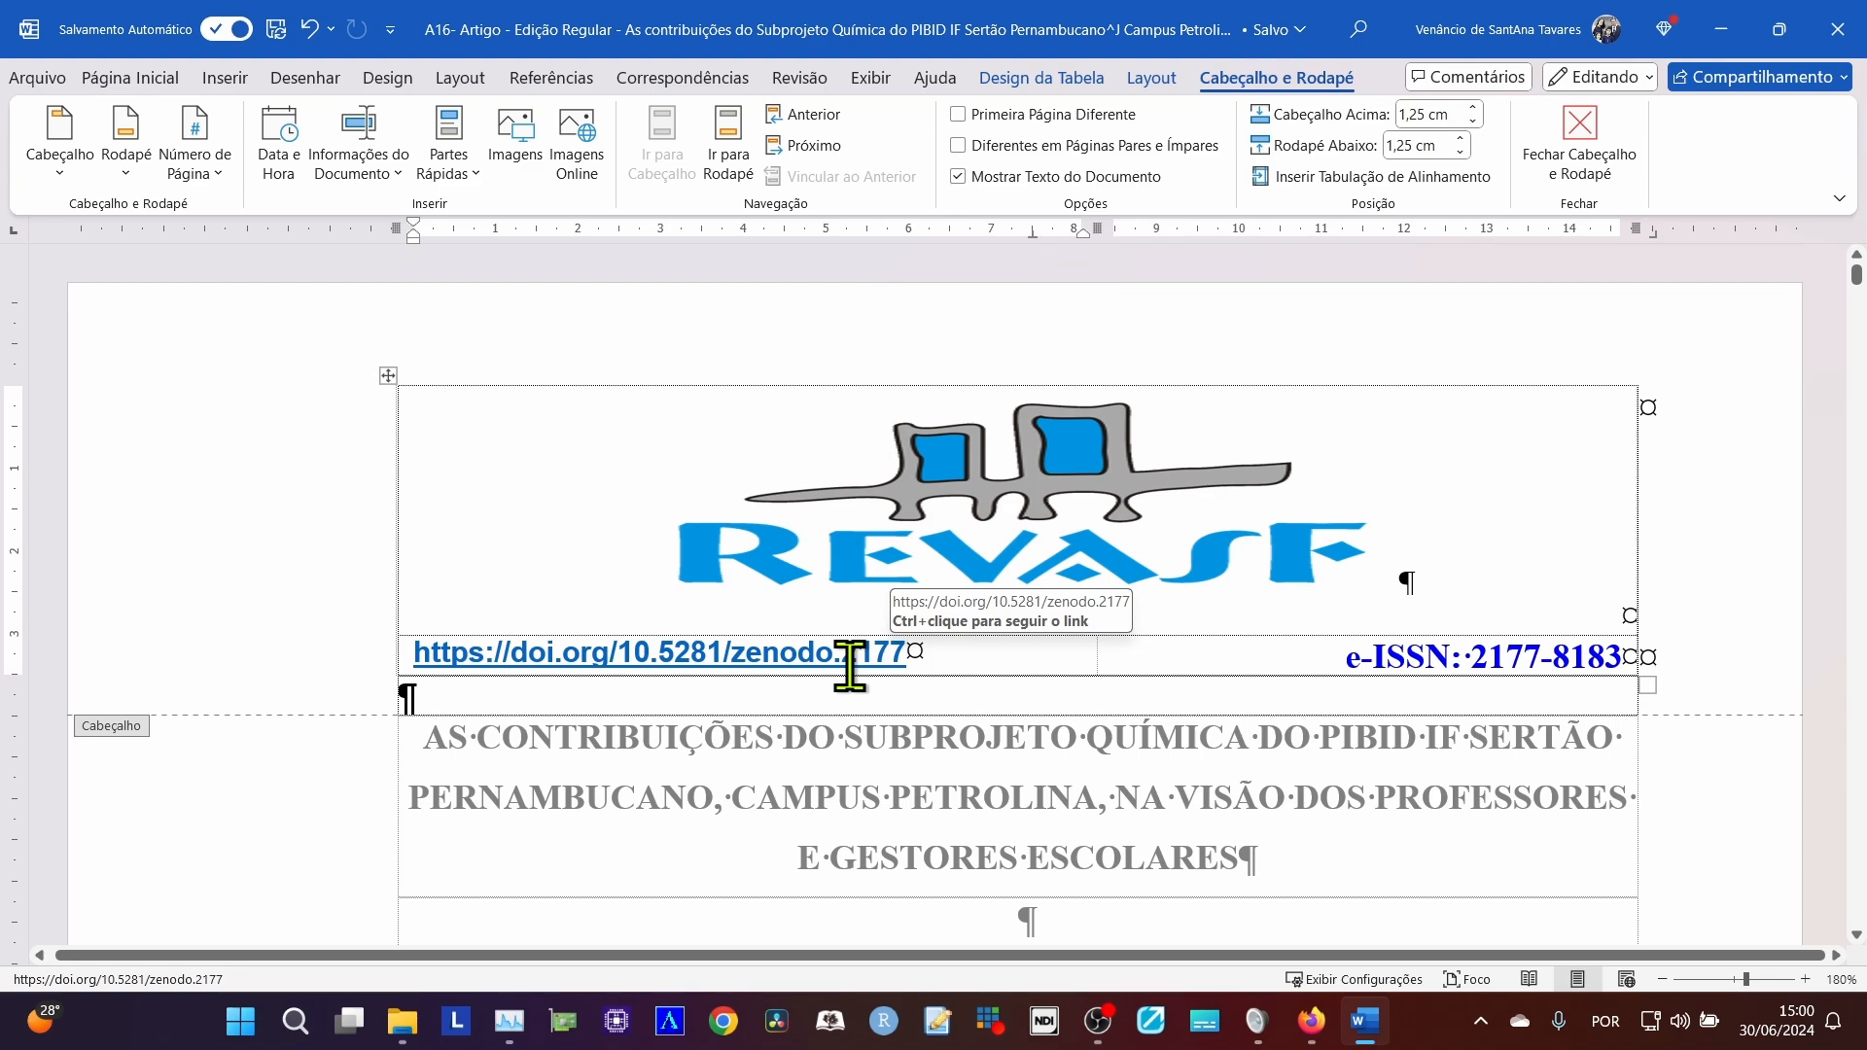
Replace the number after "zenodo." in the first page's footer DOI with 2177, pasted as text only and without a space before it.
scroll(914, 744, down, 20)
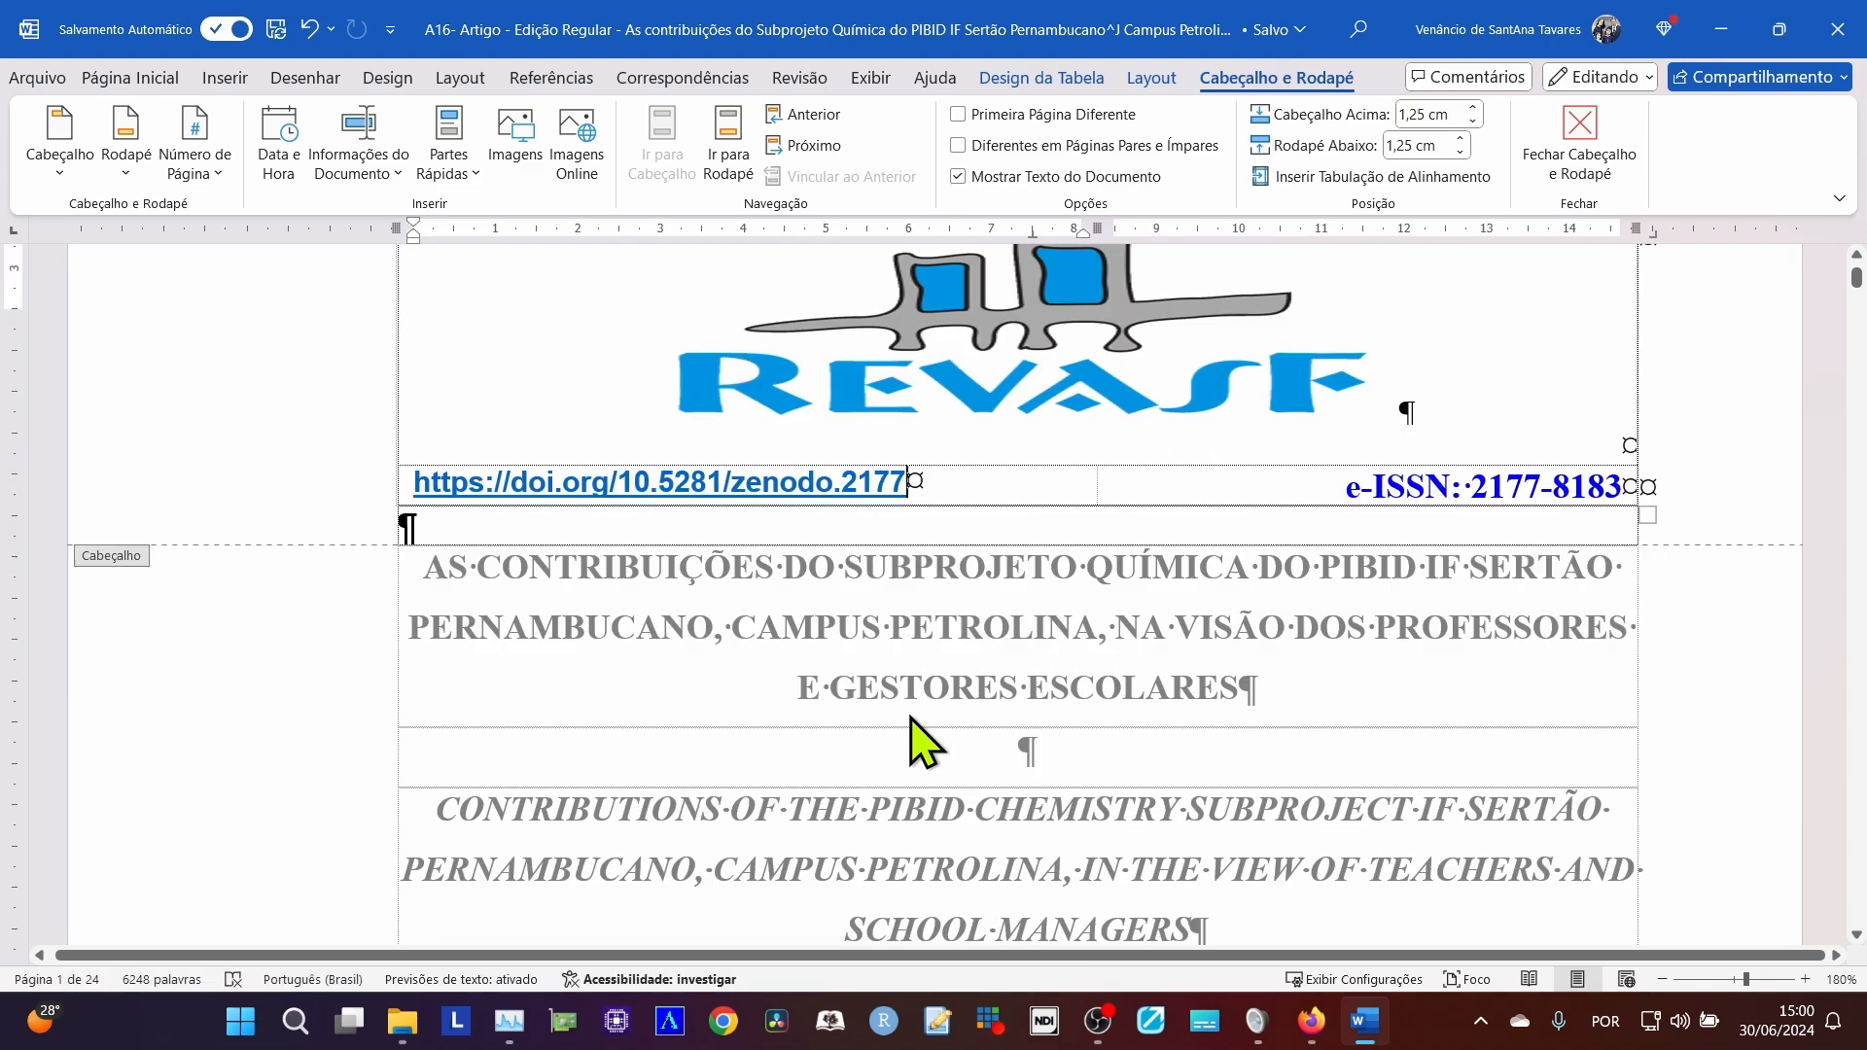
scroll(906, 695, down, 1)
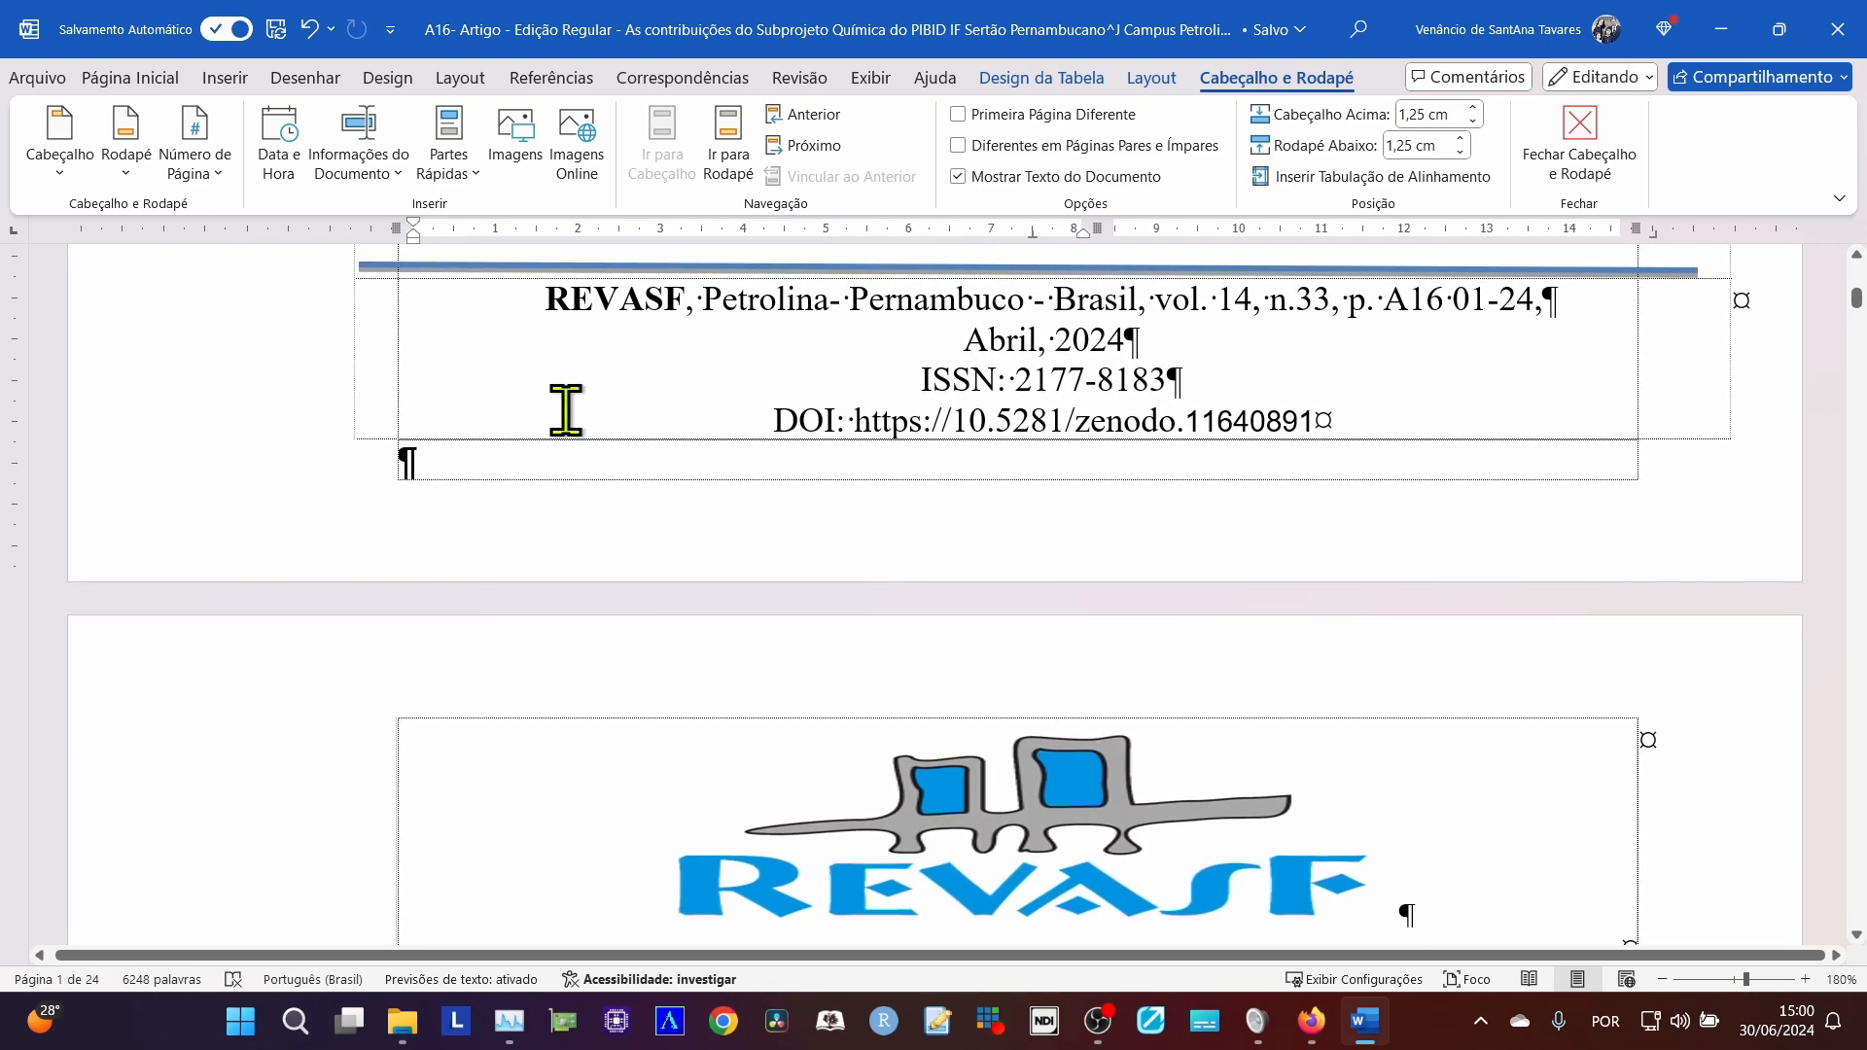
scroll(921, 408, up, 1)
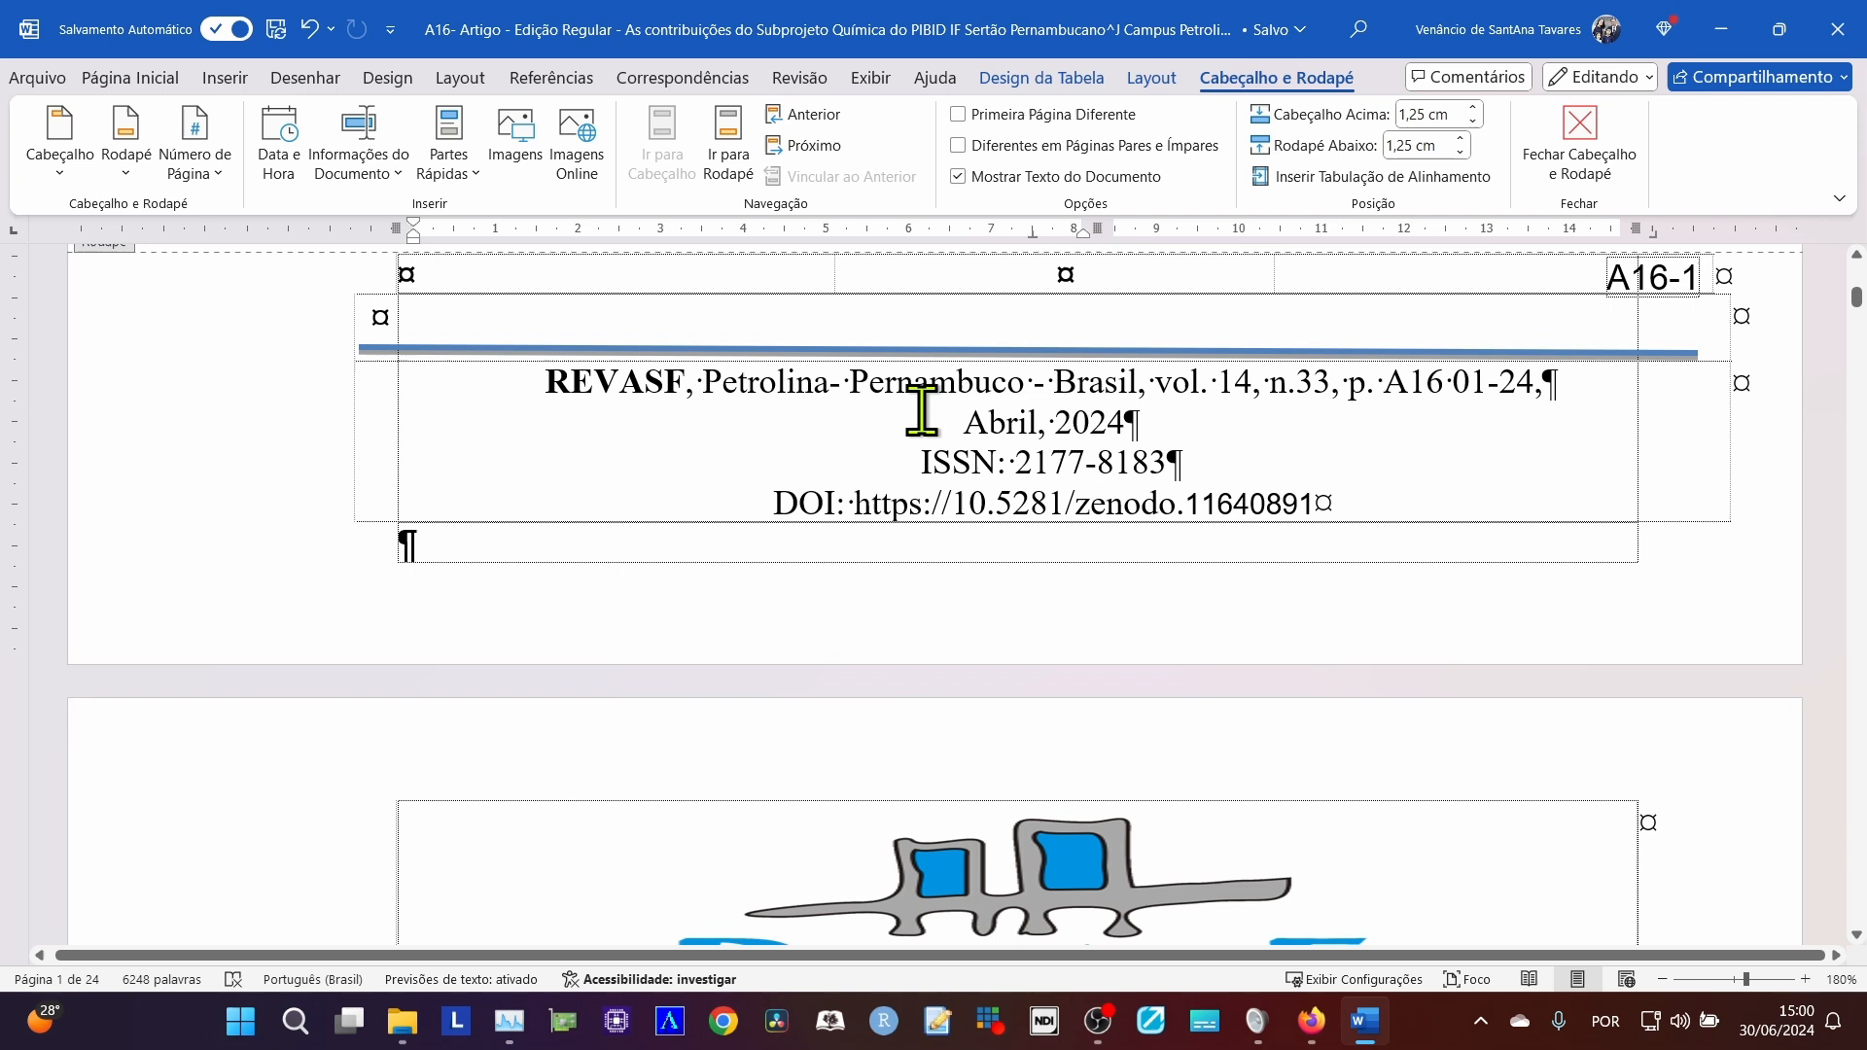
click(407, 319)
drag(374, 311, 817, 506)
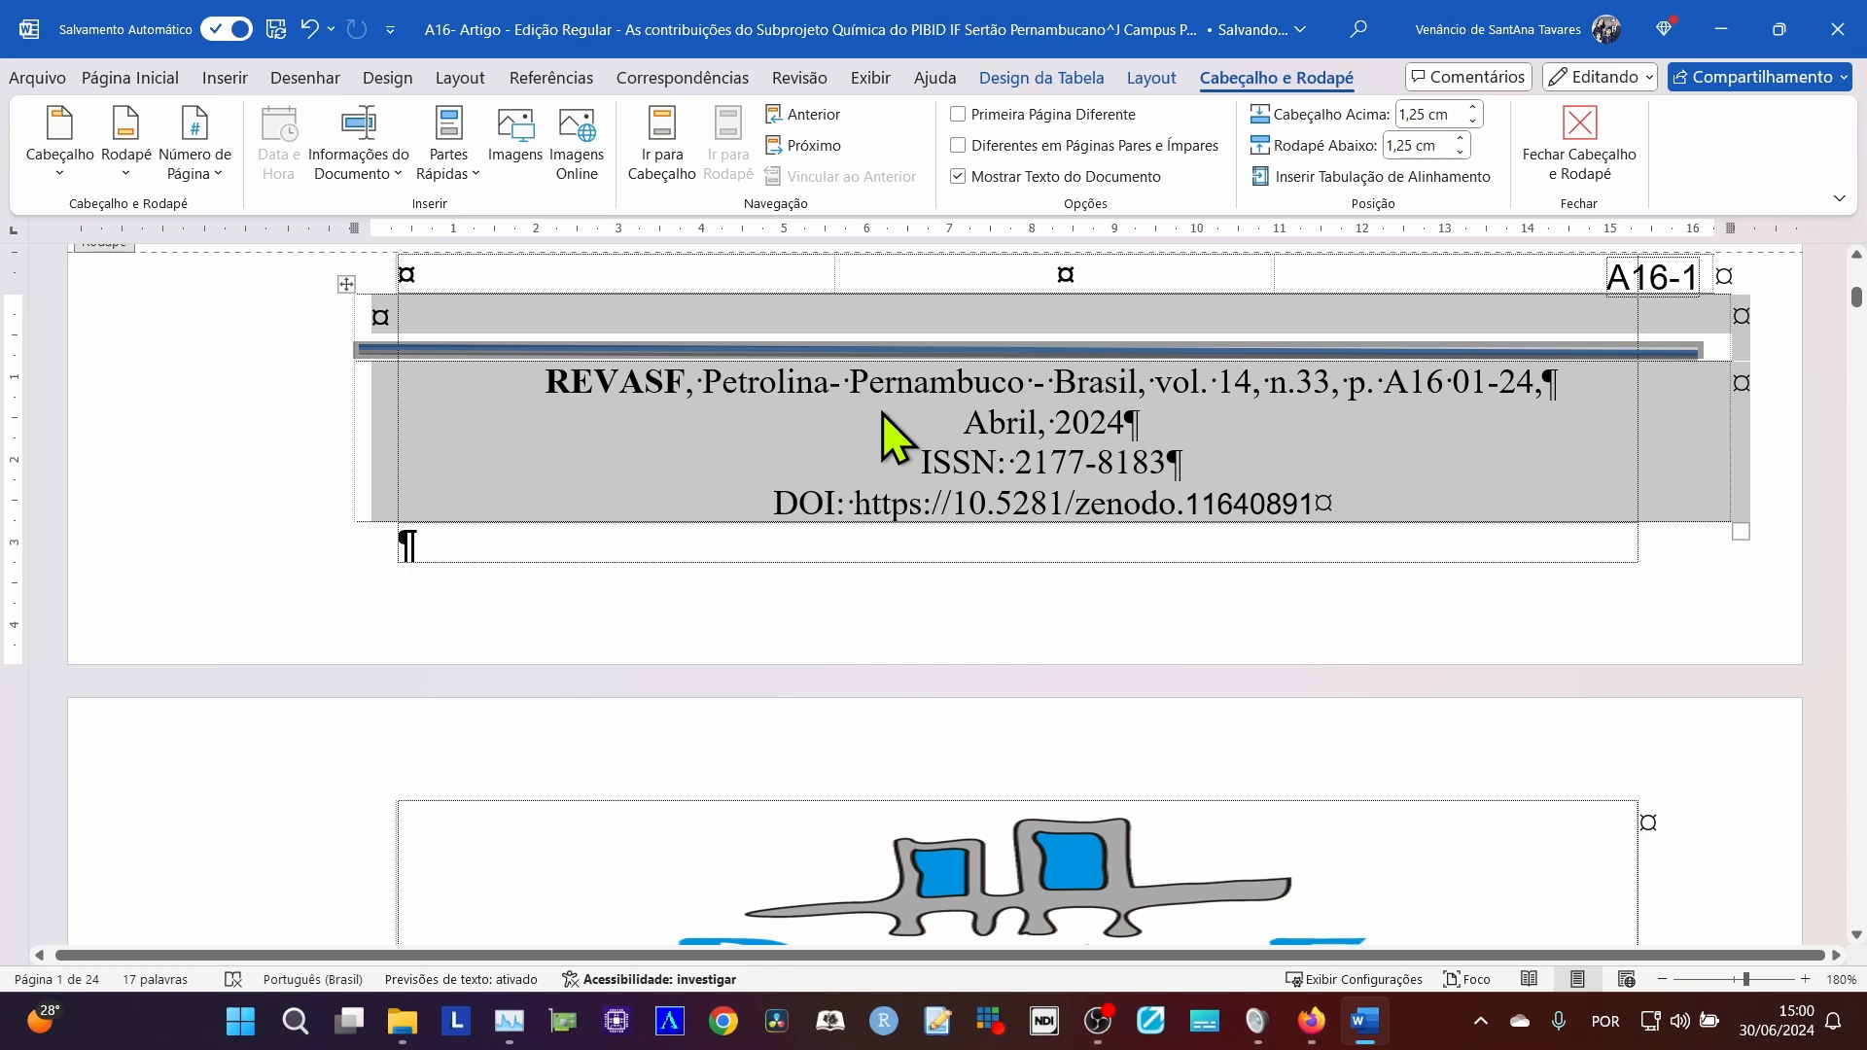
click(1235, 506)
double_click(1236, 505)
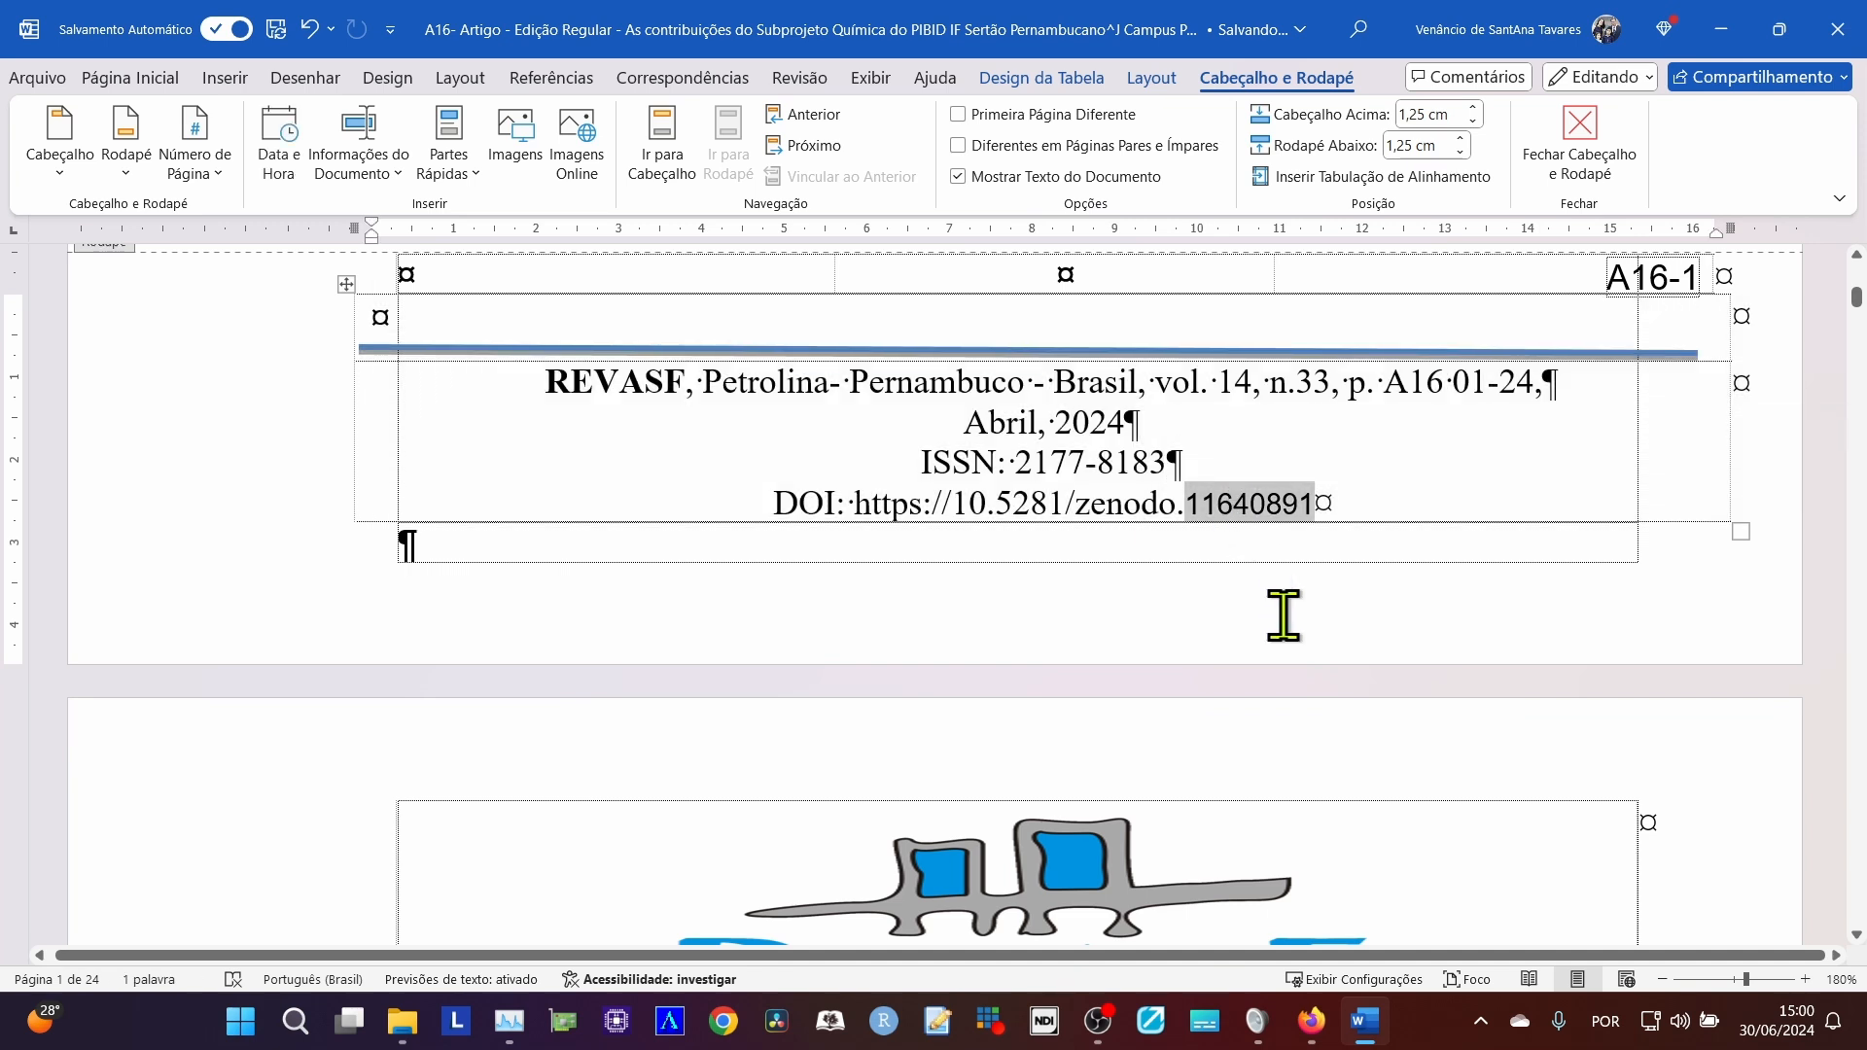
right_click(1250, 520)
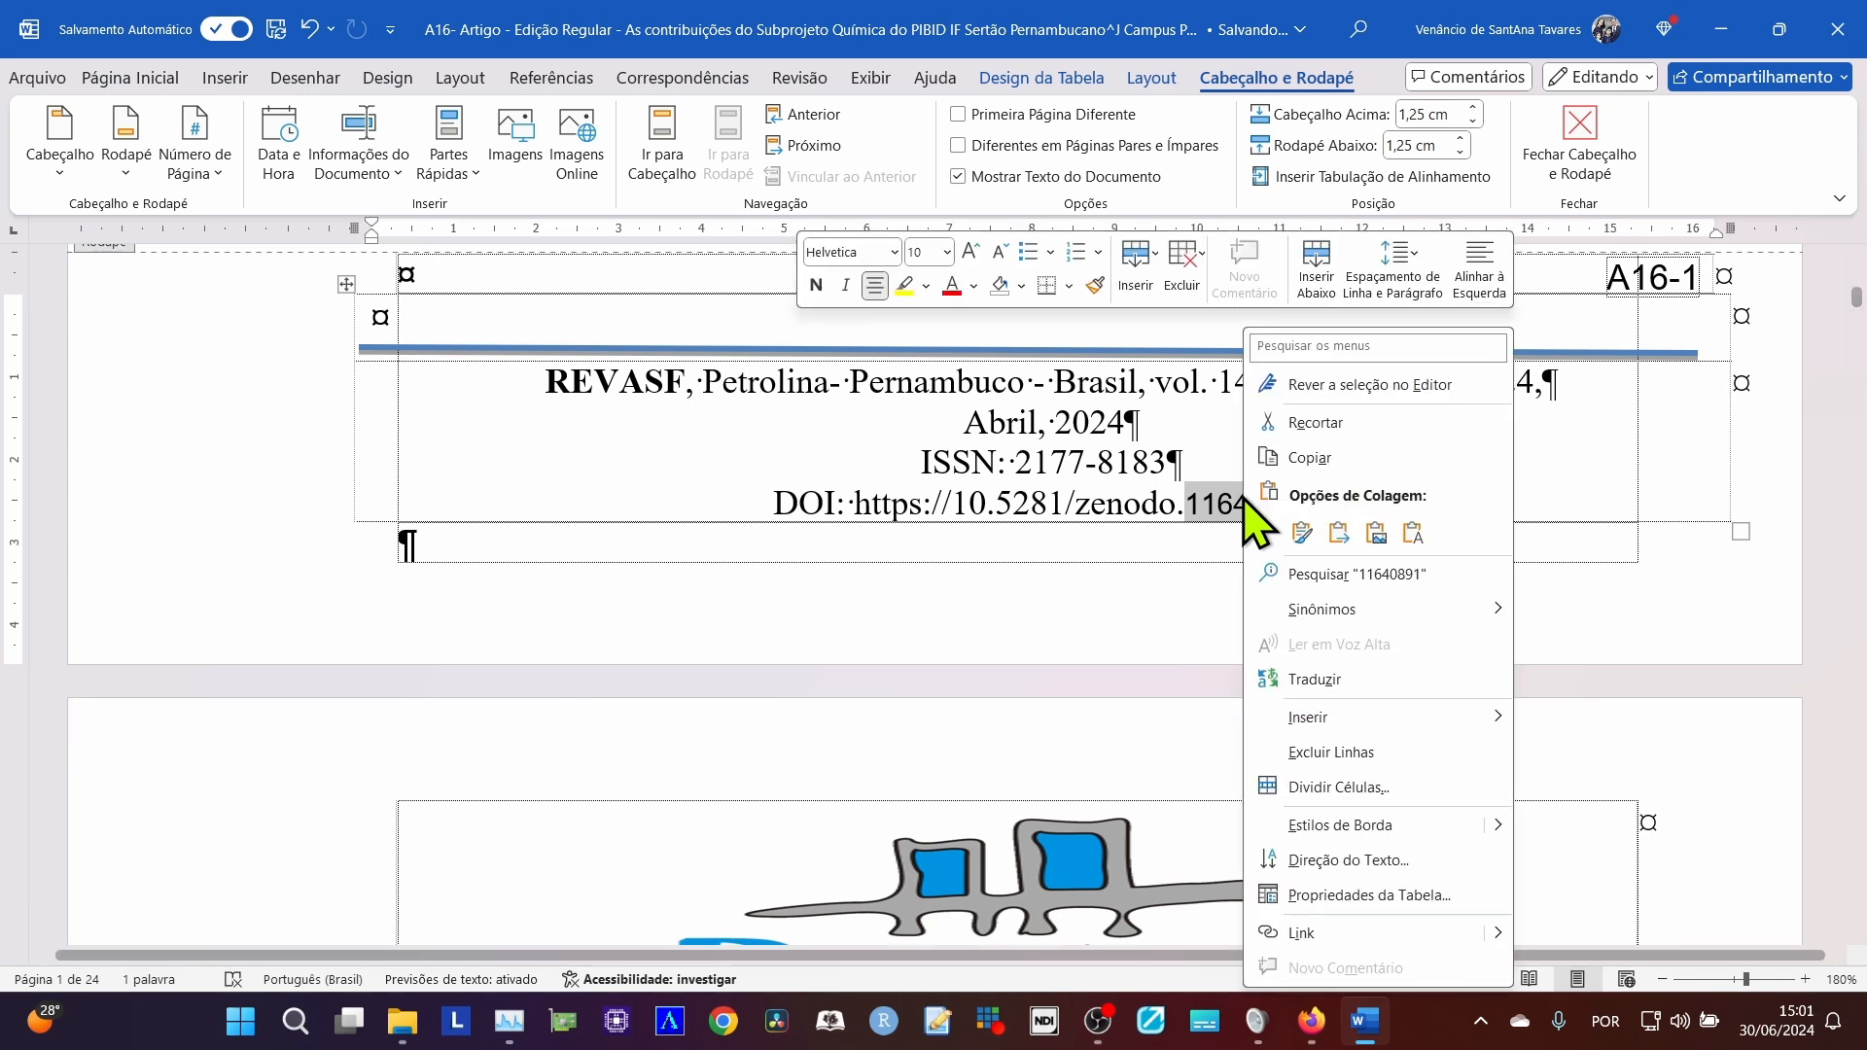
click(1418, 543)
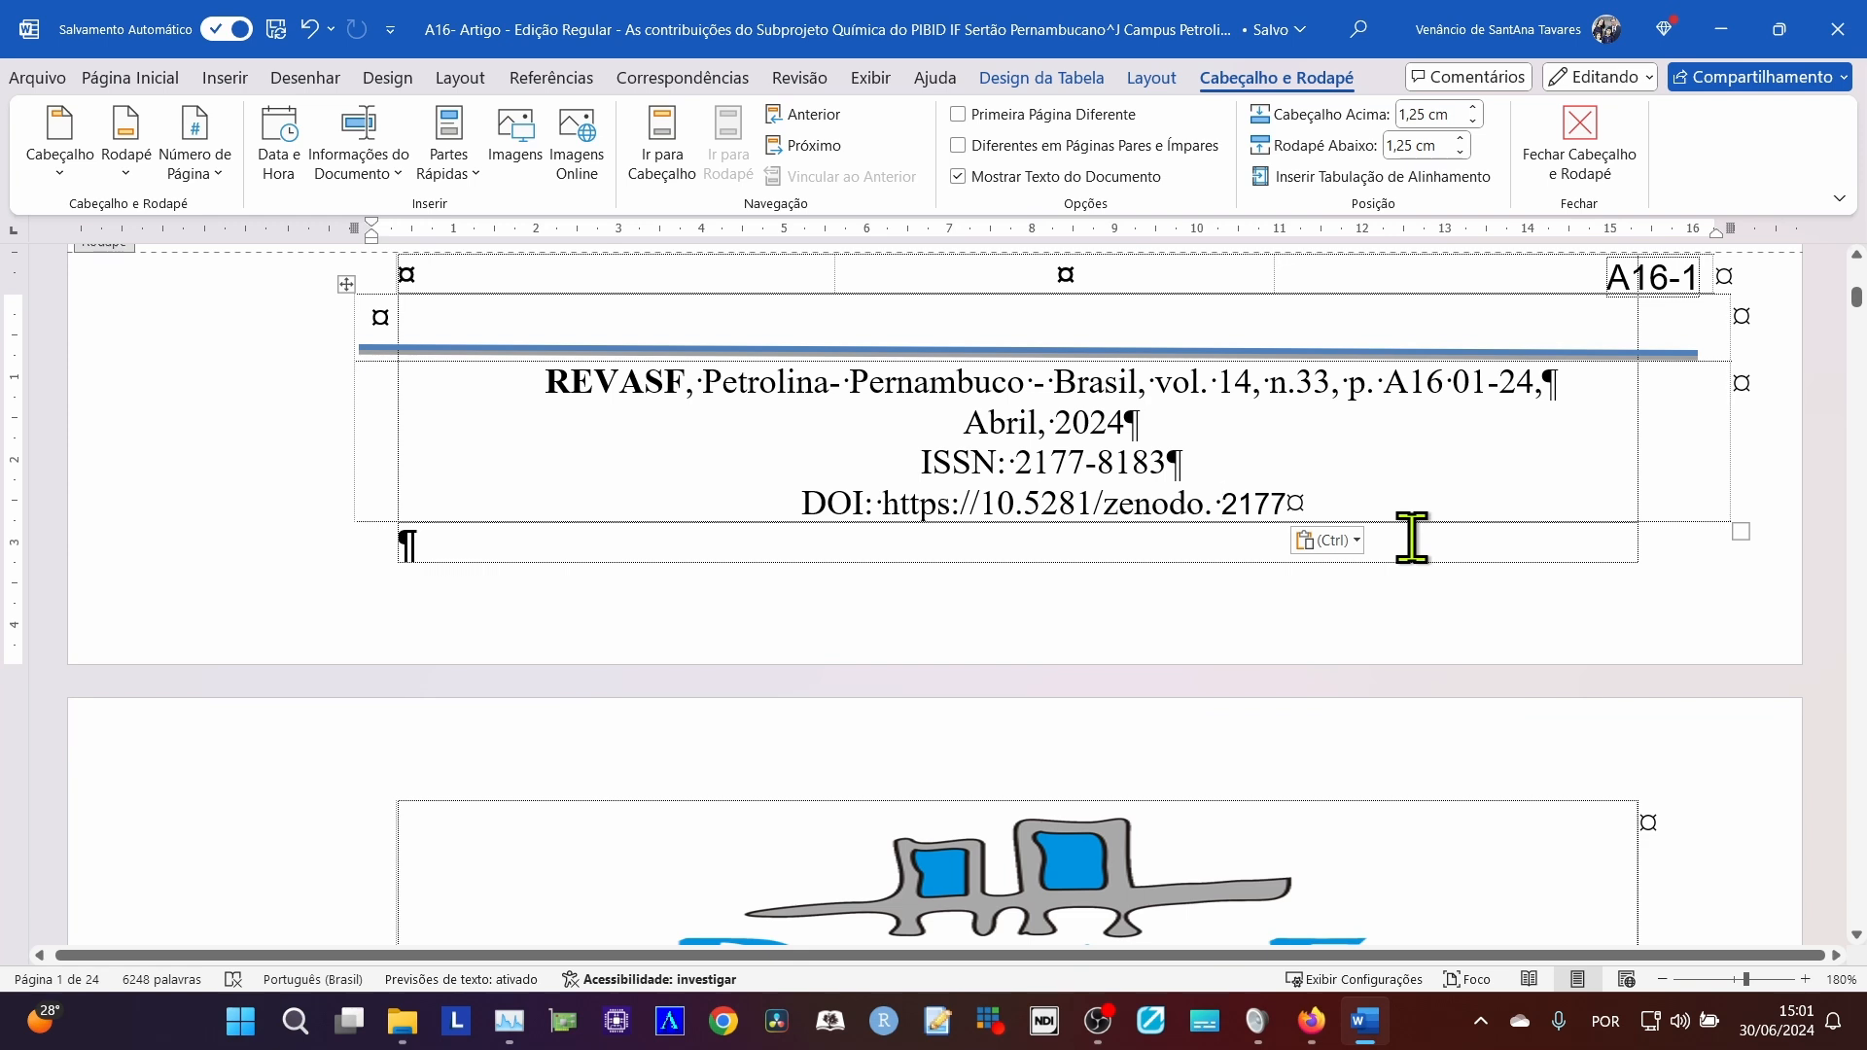
key(ctrl+Left)
key(BackSpace)
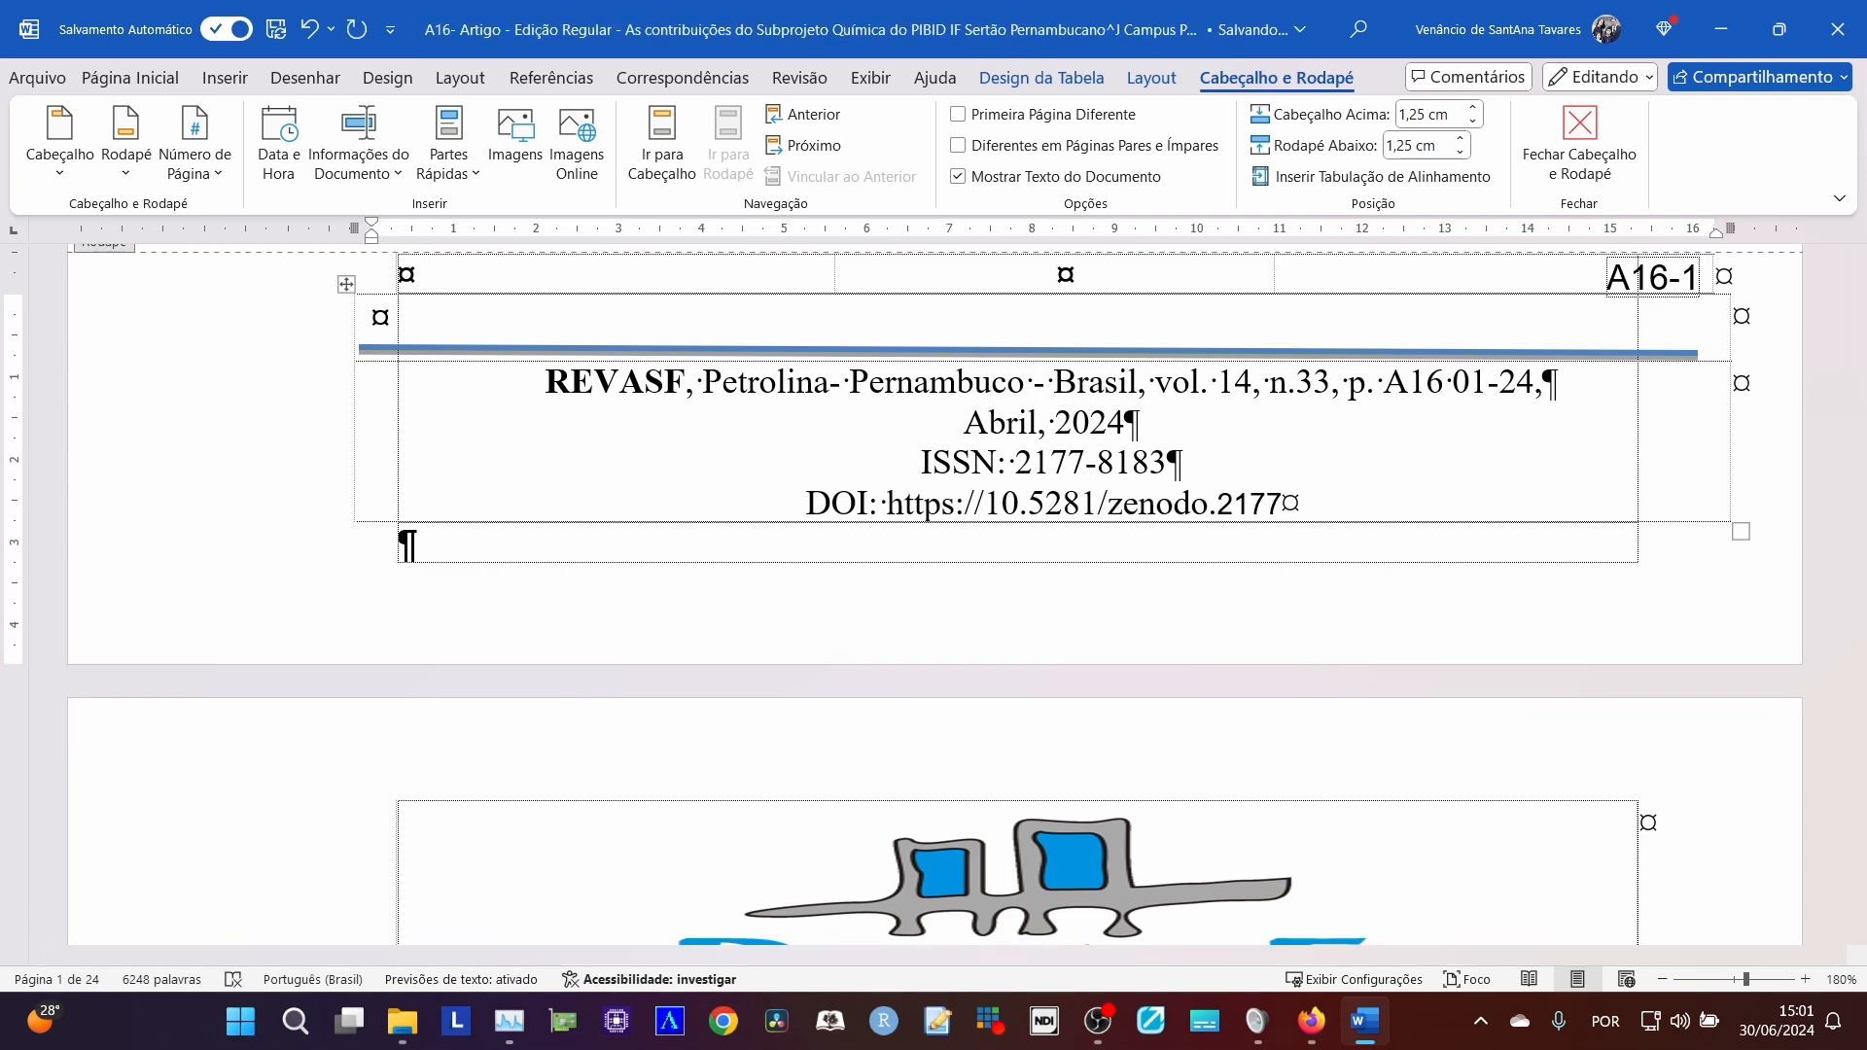
Compare the DOI line in the first page's footer with the DOI link in the header.
drag(860, 498, 901, 529)
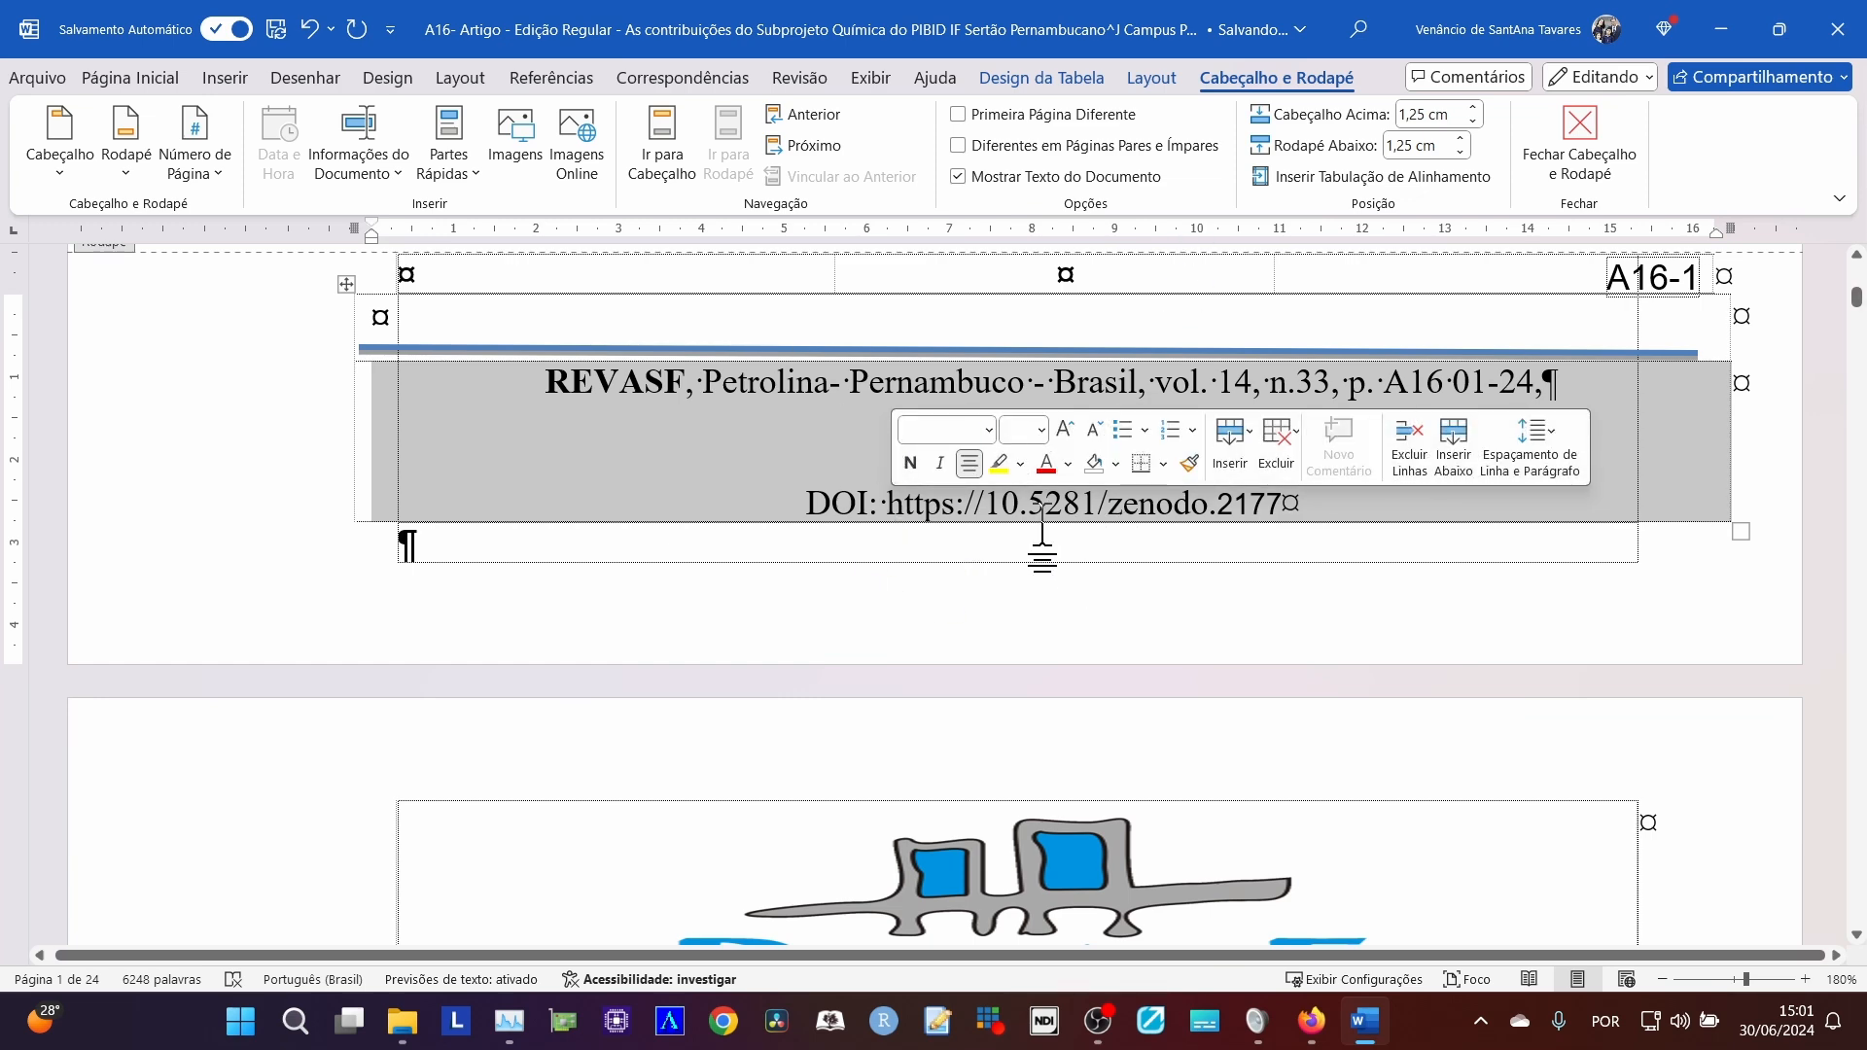
scroll(1031, 564, up, 15)
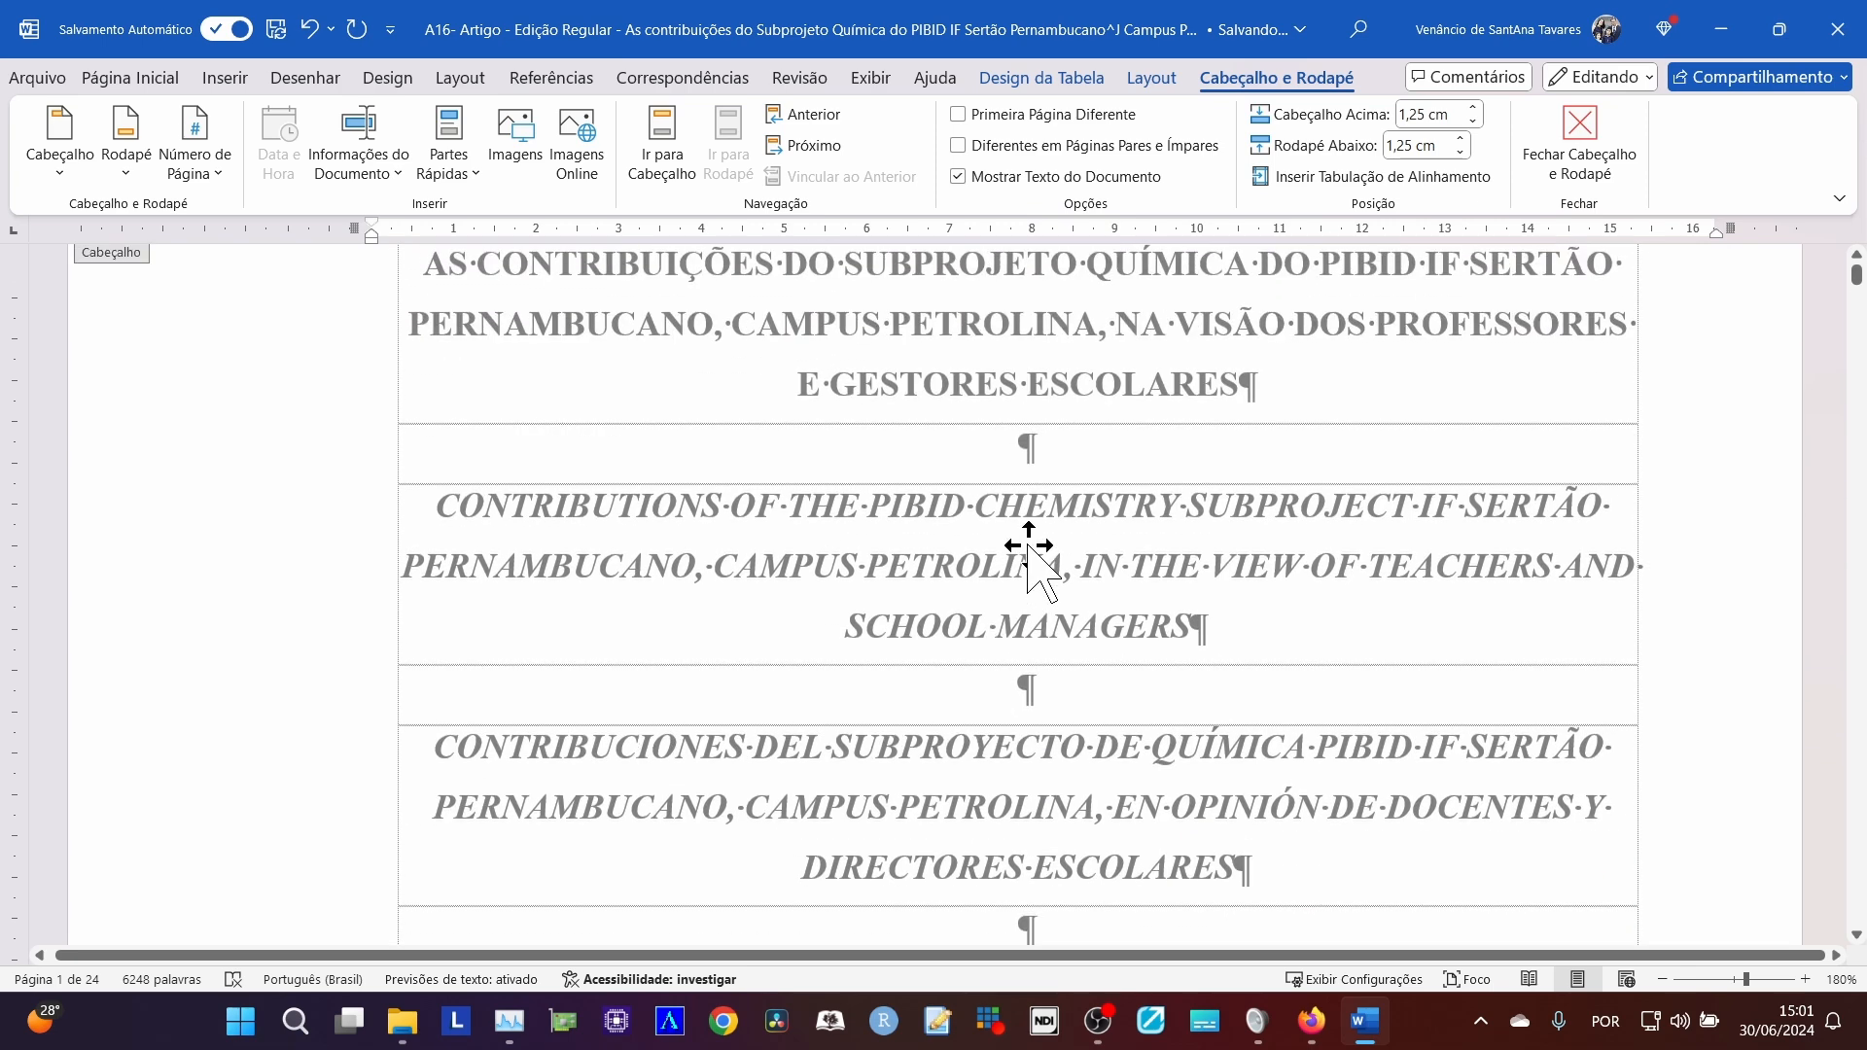
scroll(1031, 564, up, 5)
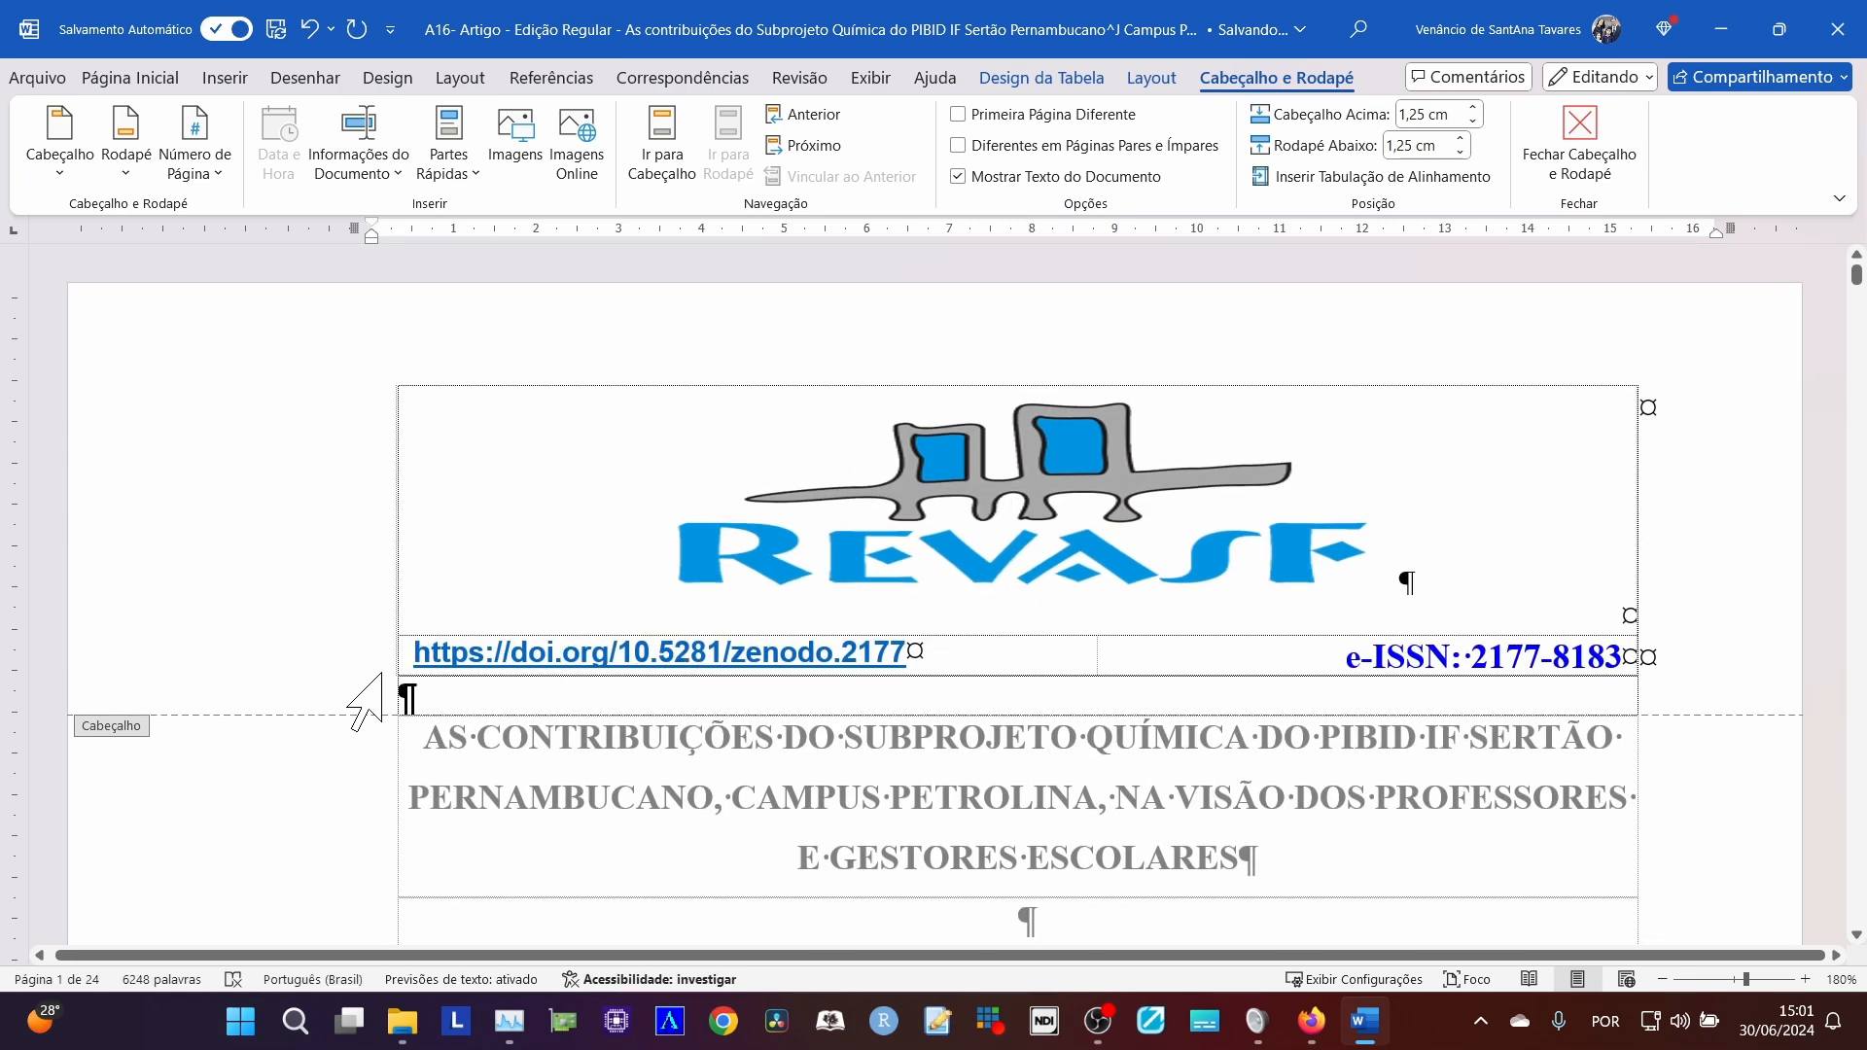
Switch to the browser and compare the DOI in the published article's PDF header and footer with the one on its article page.
key(alt+Tab)
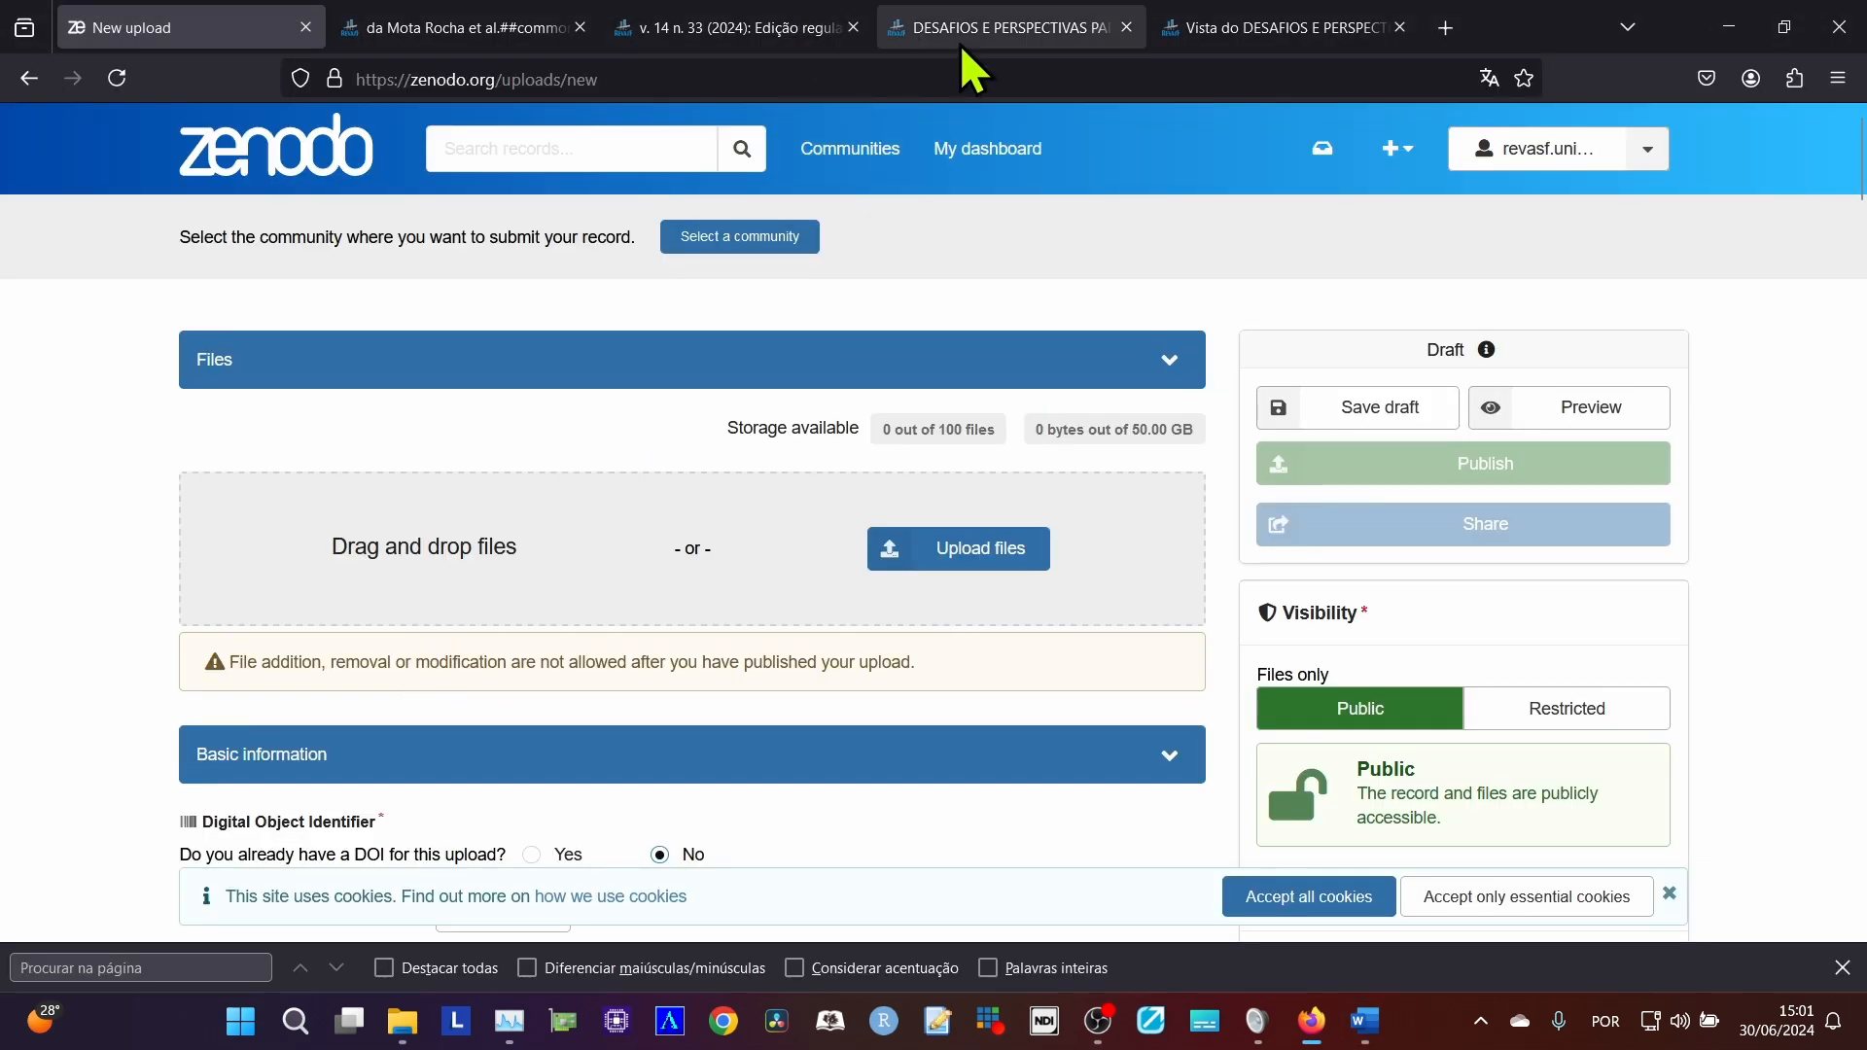
click(963, 27)
click(1298, 28)
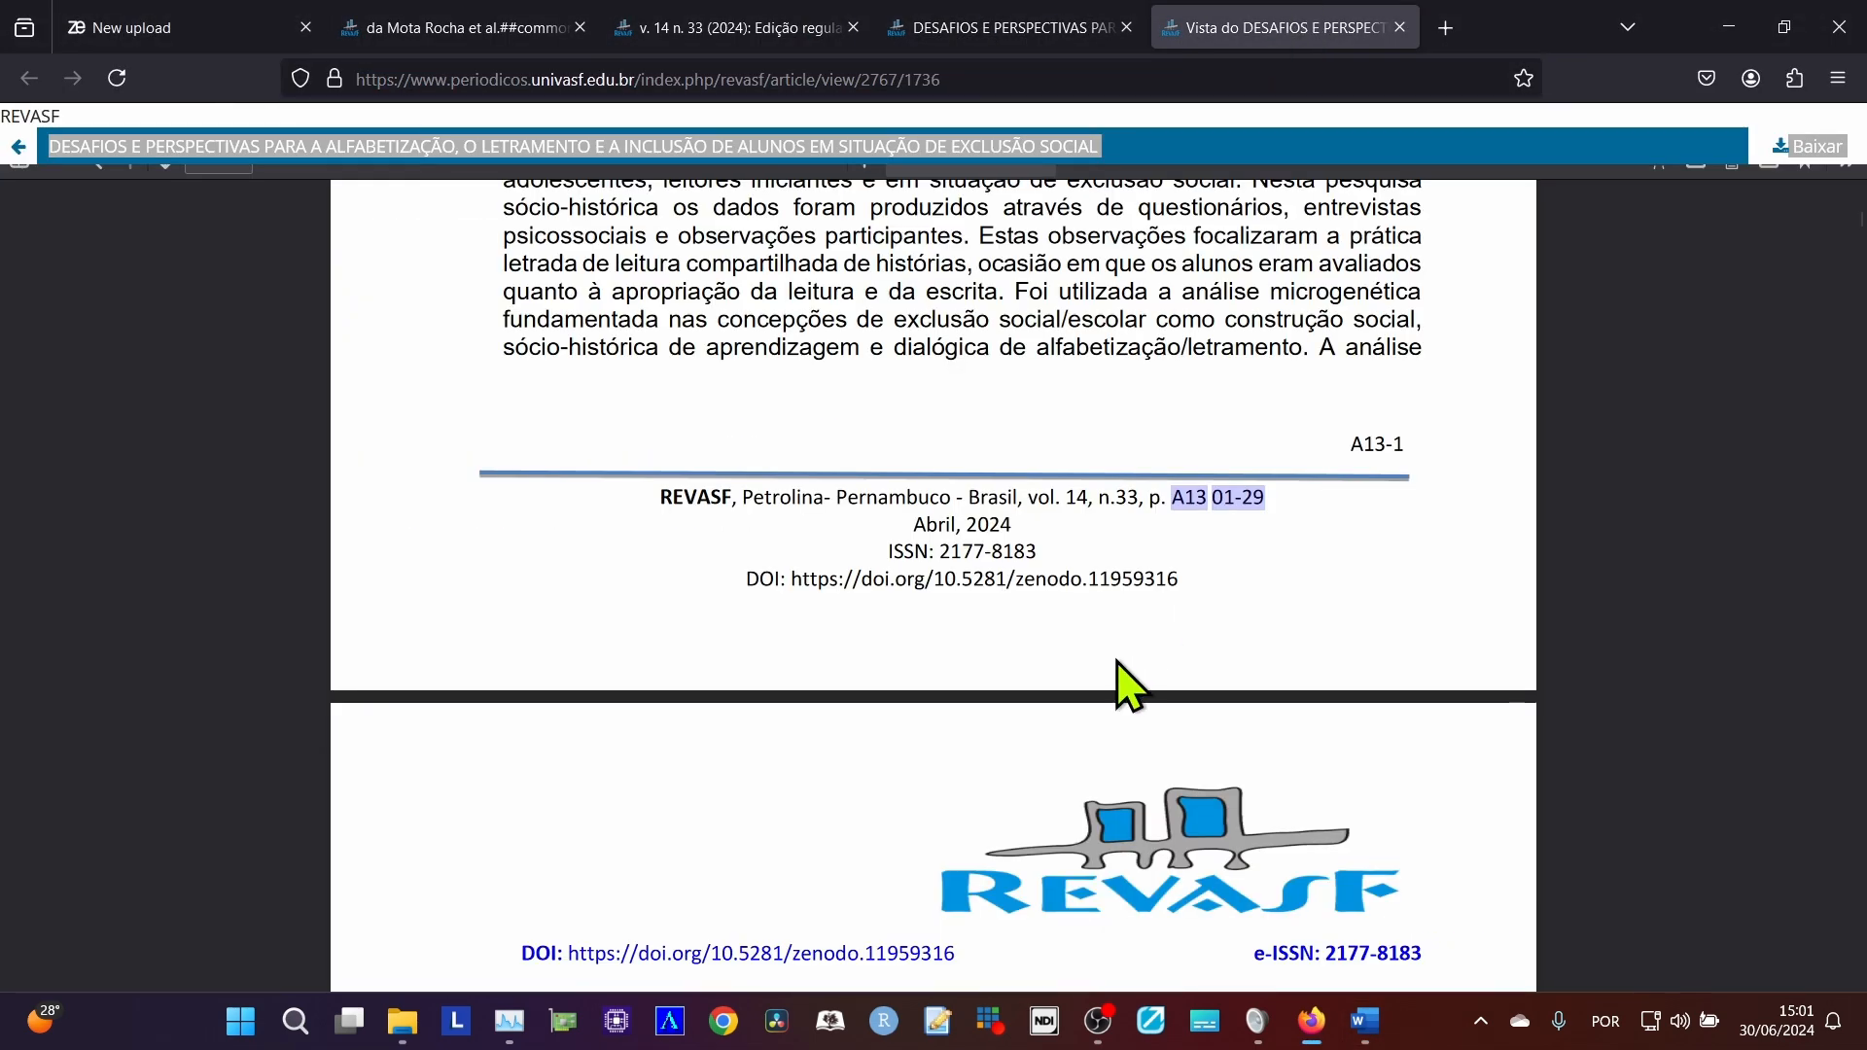
scroll(1118, 739, up, 5)
scroll(1118, 695, up, 5)
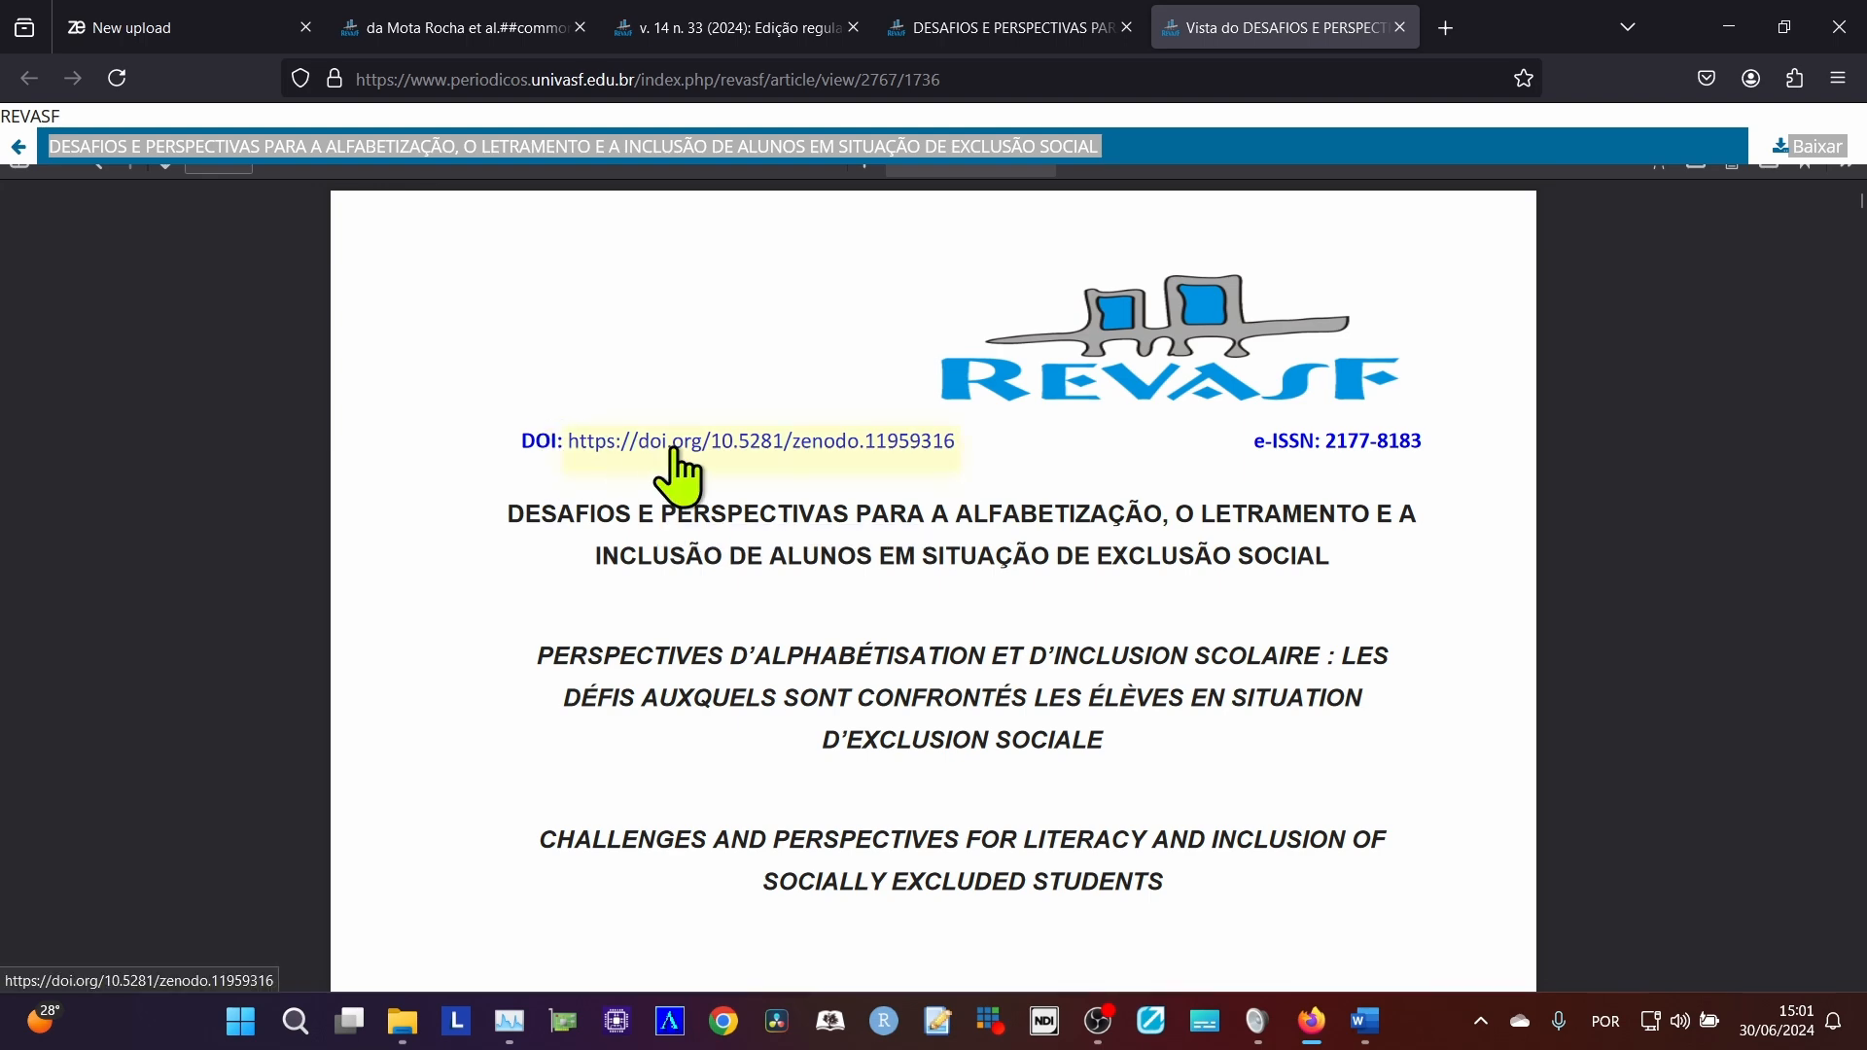
click(986, 27)
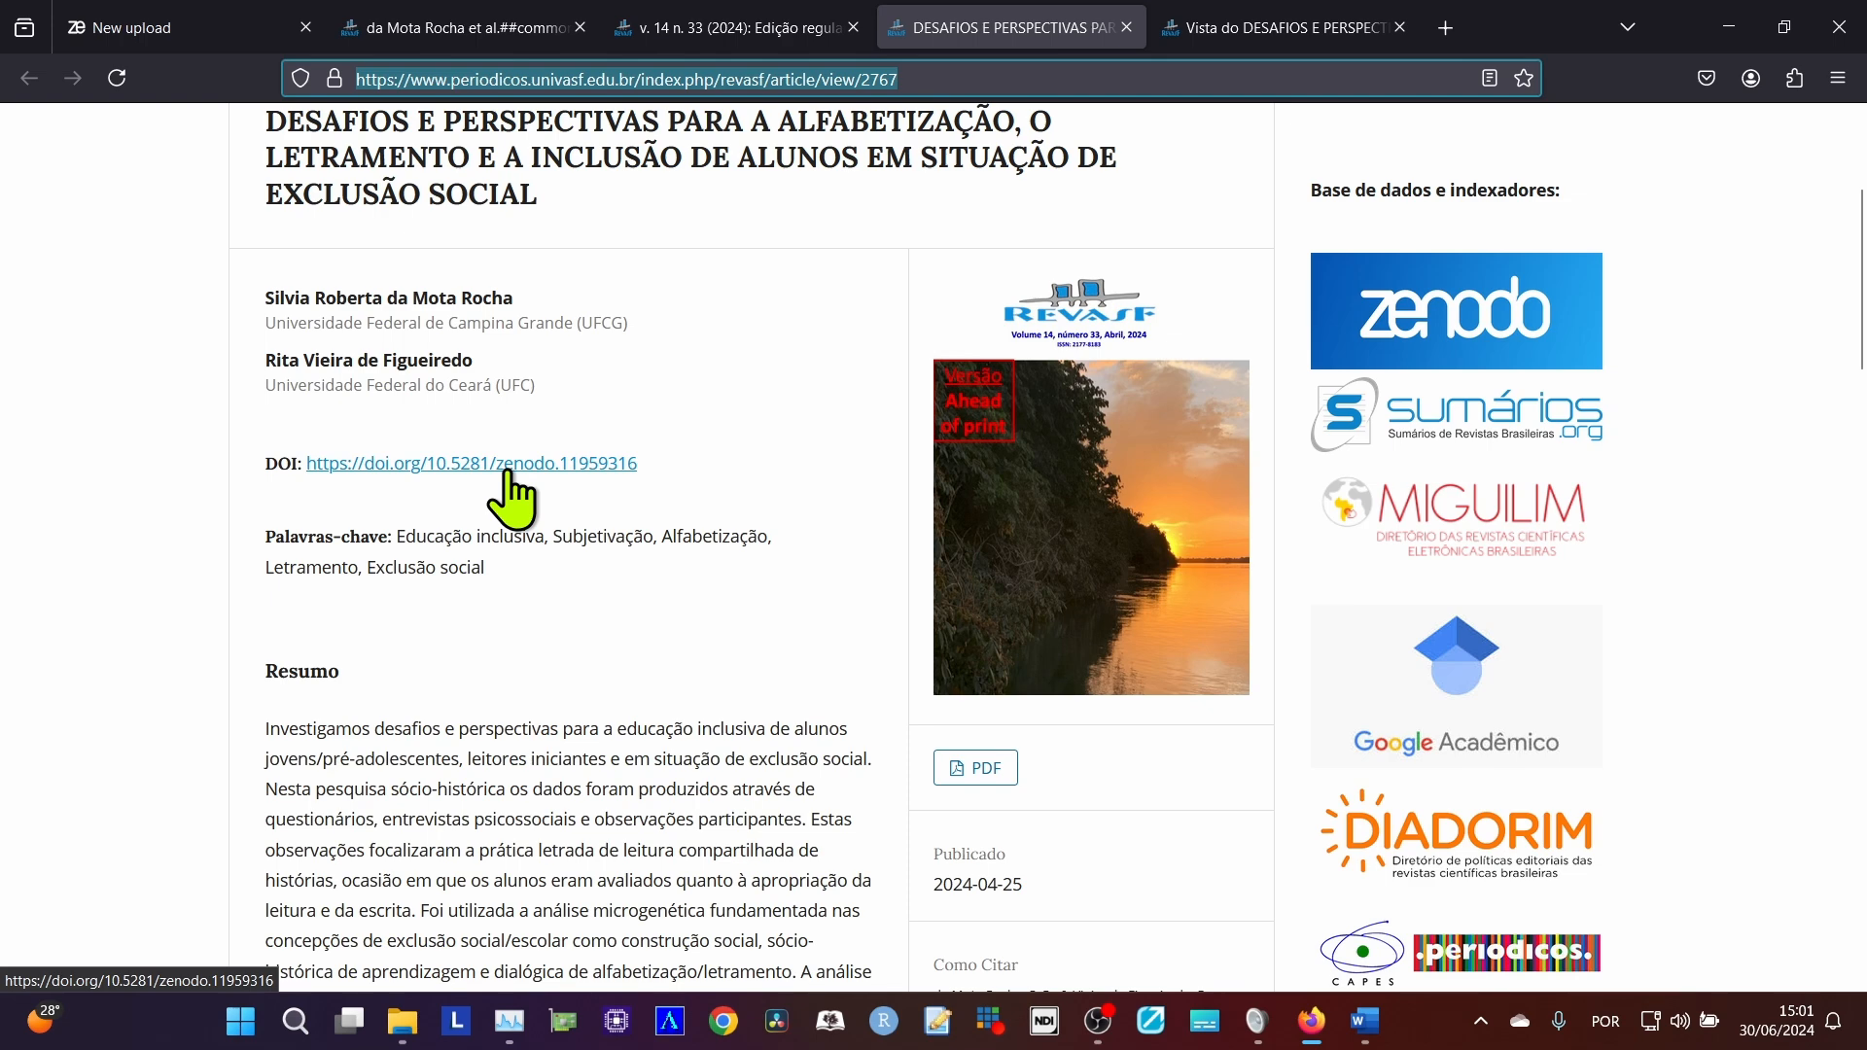
click(1211, 30)
click(985, 27)
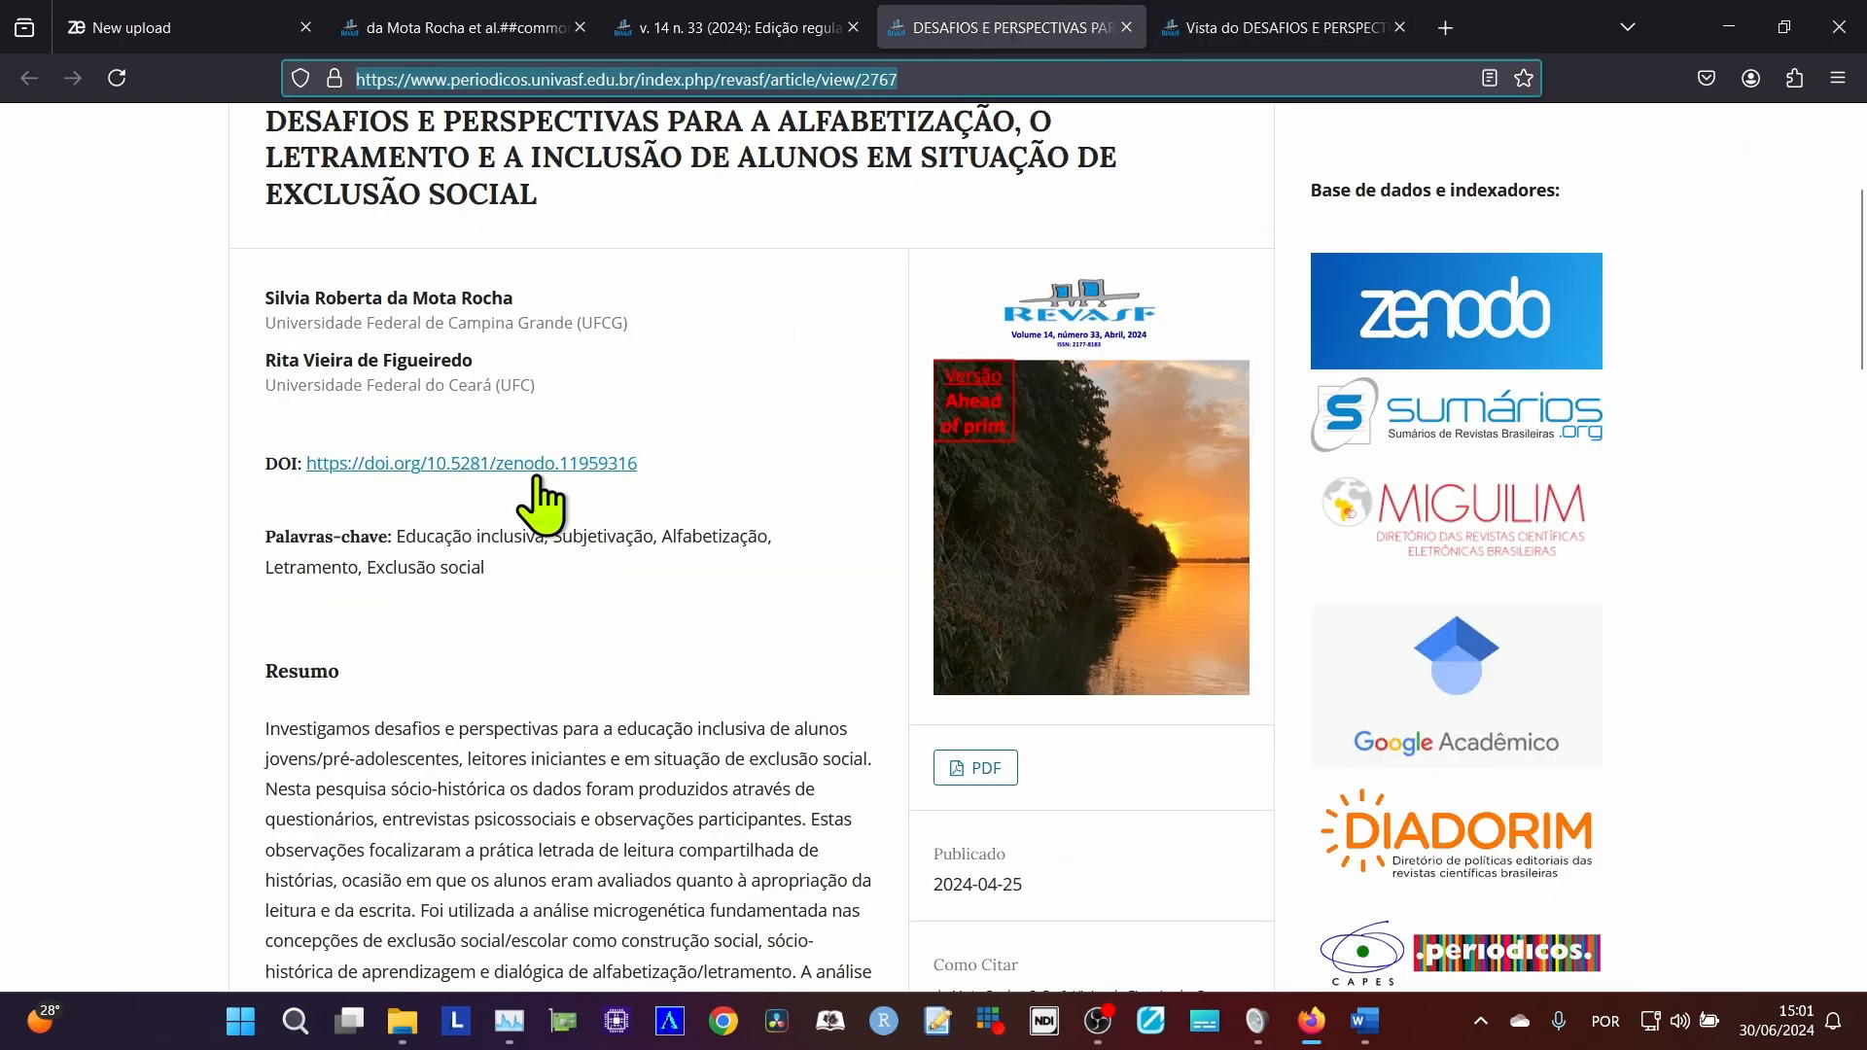
click(1304, 27)
scroll(901, 642, down, 13)
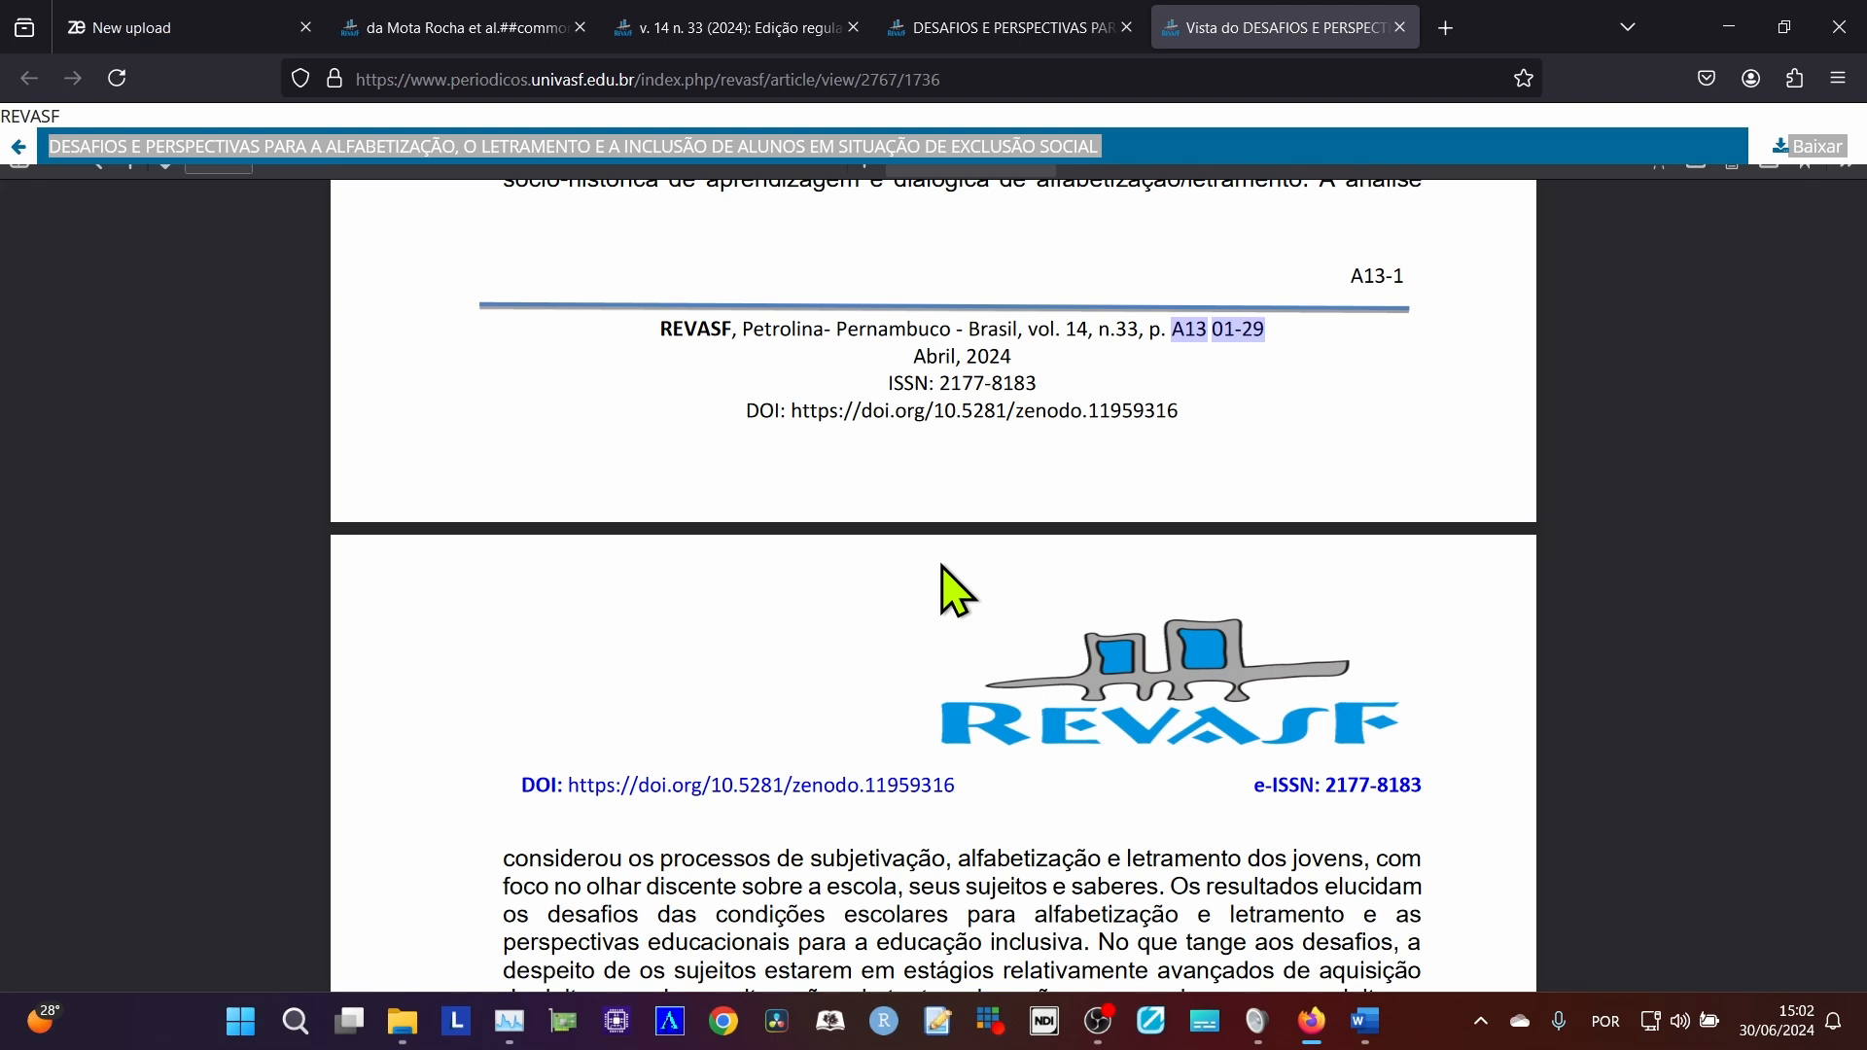
scroll(899, 807, up, 4)
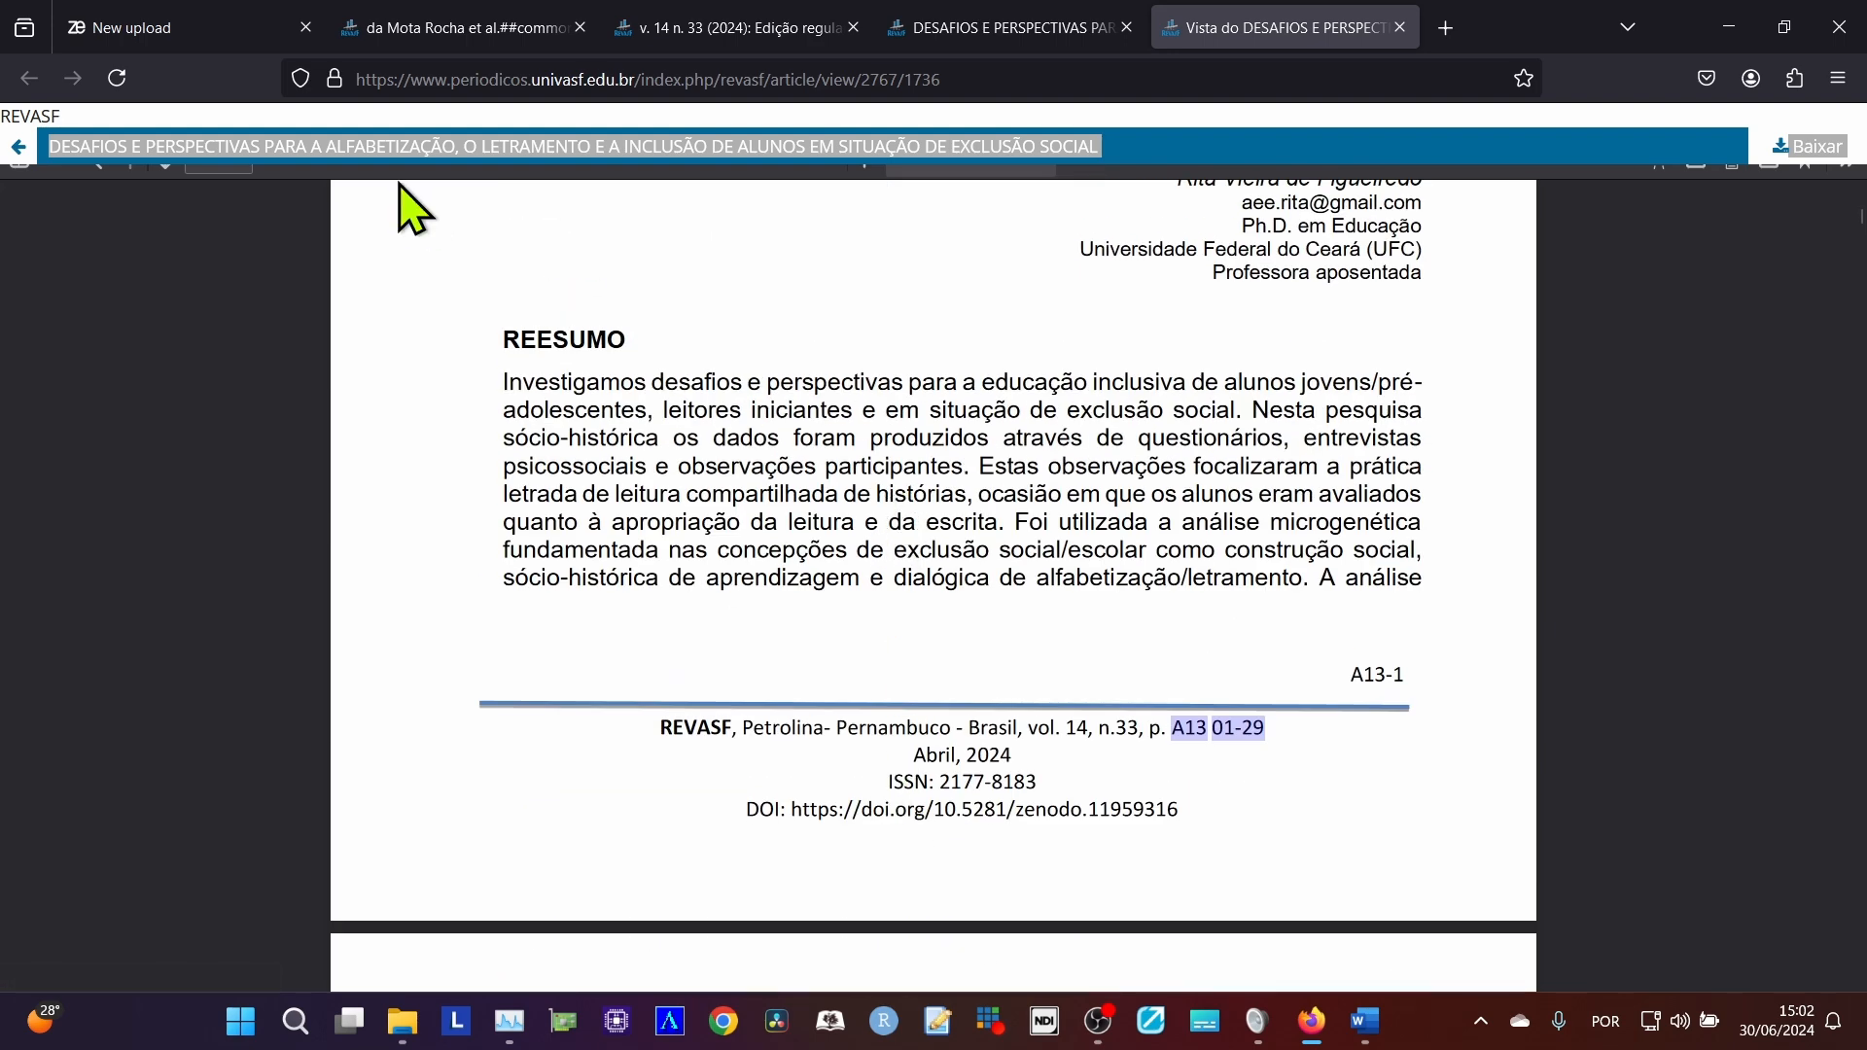
Return to the Zenodo upload form and examine the option for reserving a DOI under the basic information.
click(113, 28)
scroll(688, 784, down, 3)
scroll(687, 779, down, 1)
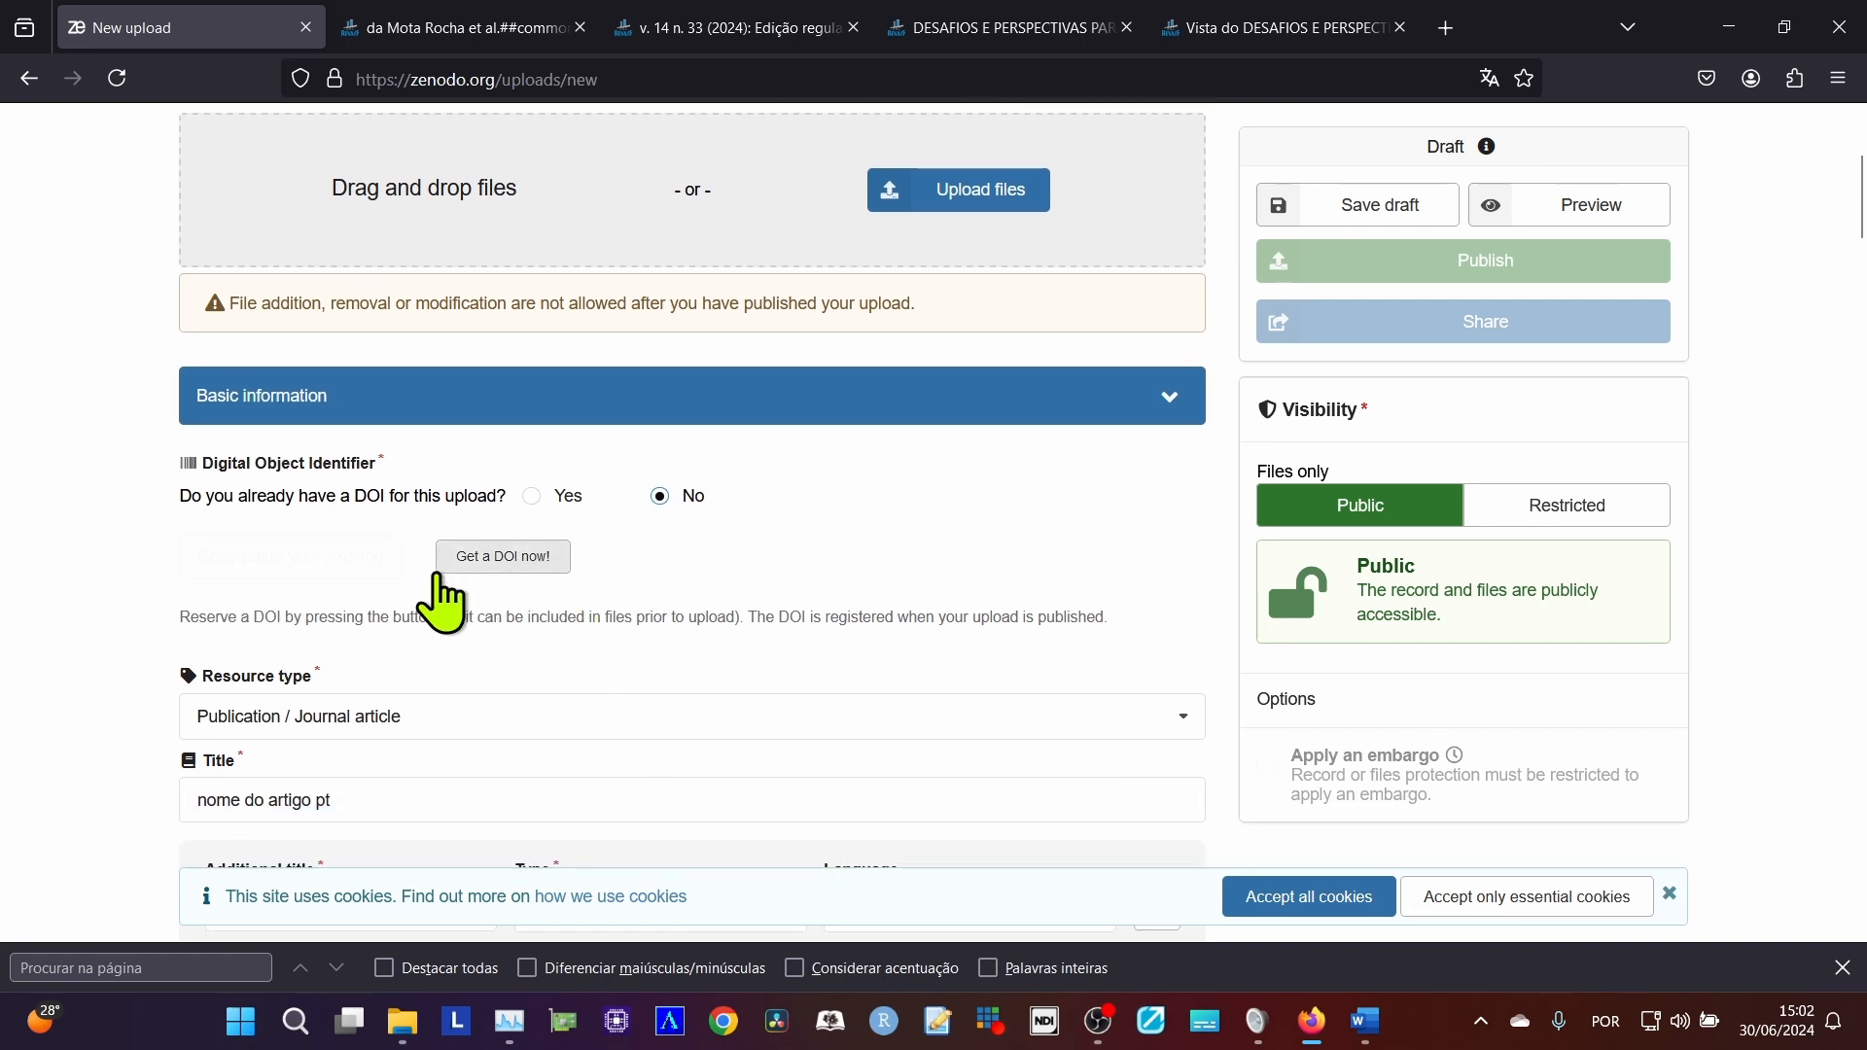
Switch to the Word article and undo all the DOI changes made in its footer and header.
key(alt+Tab)
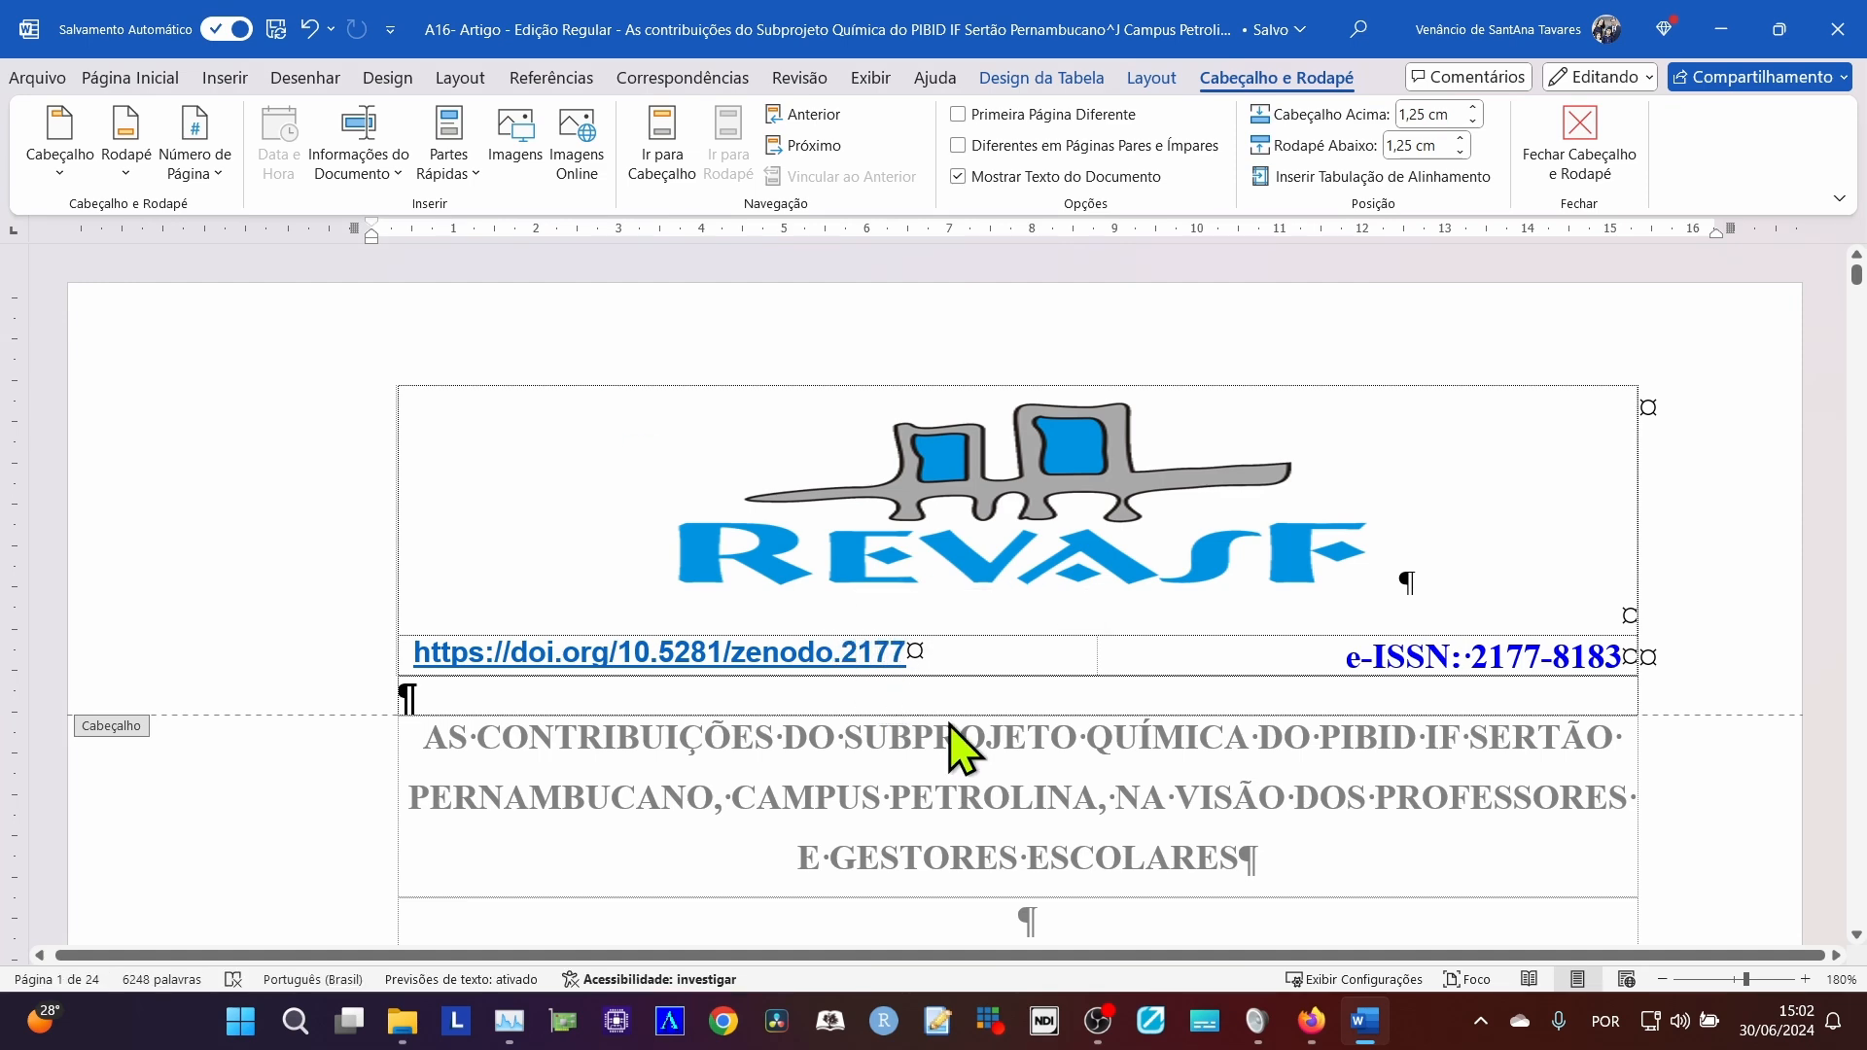
key(ctrl+z)
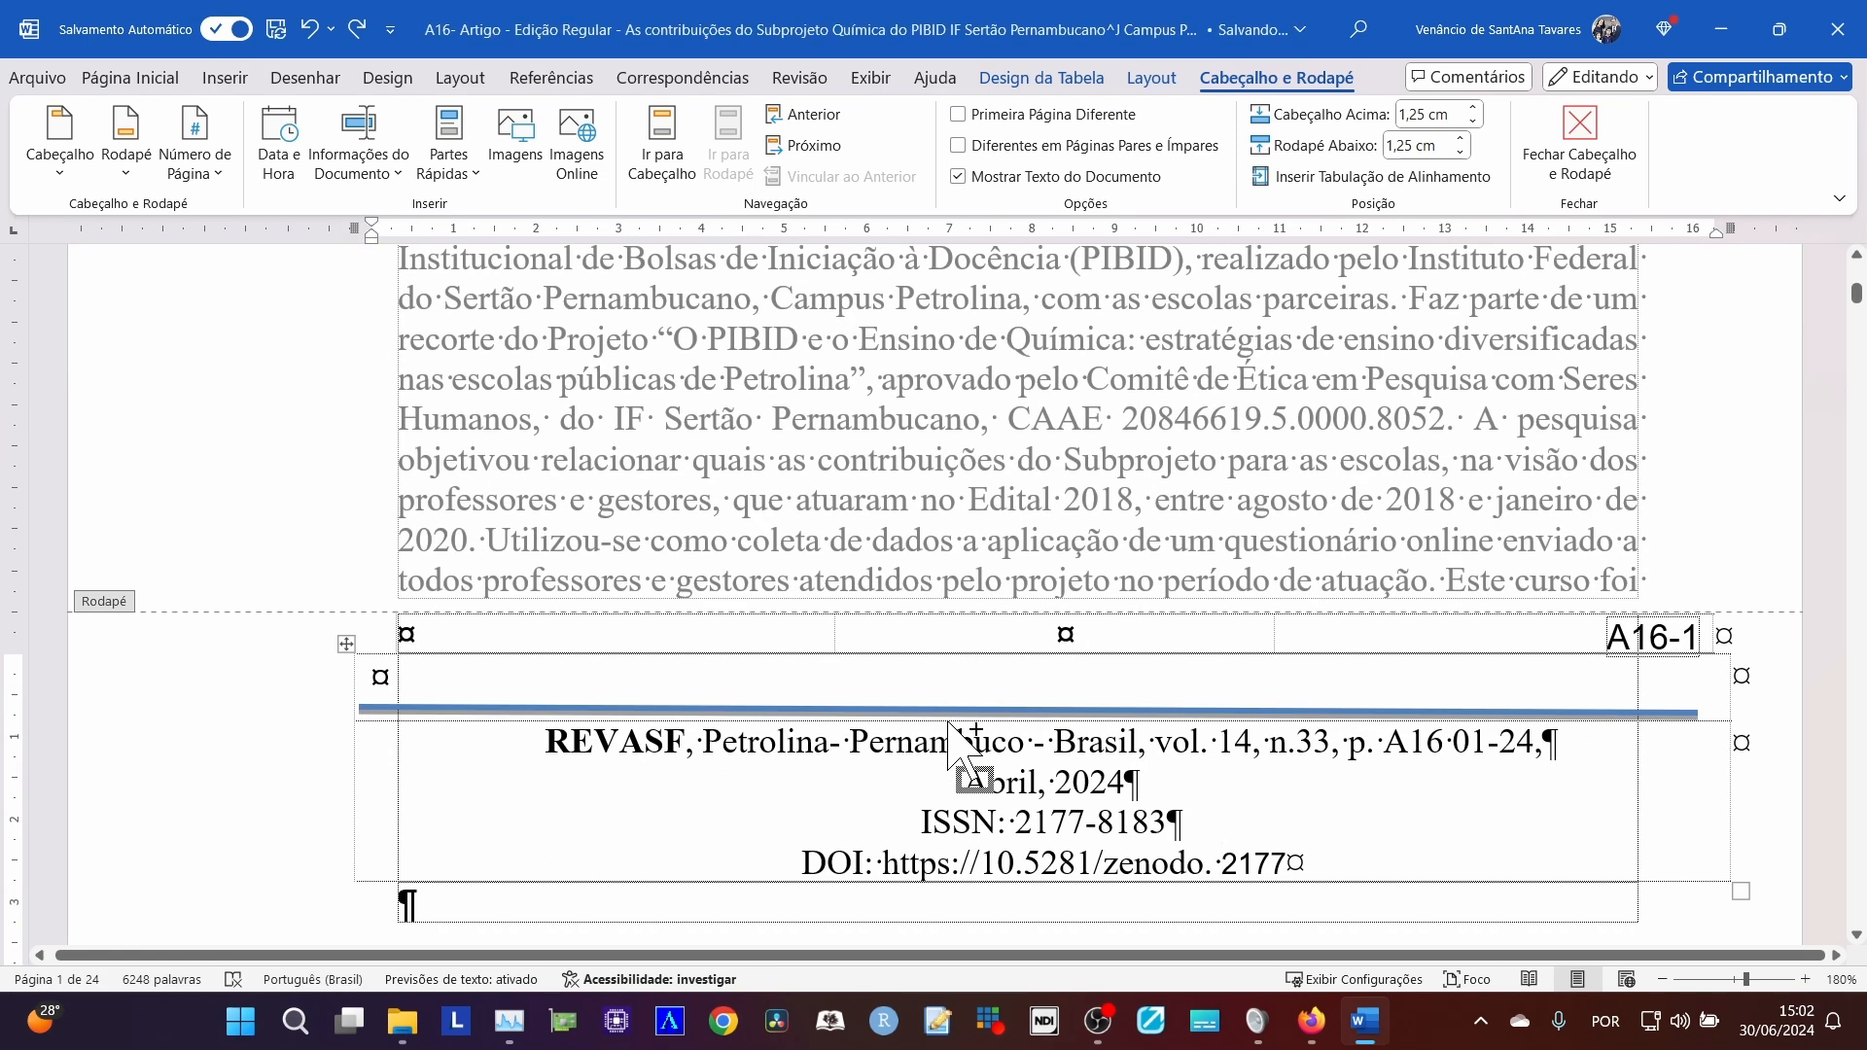
key(ctrl+z)
key(ctrl+z)
key(ctrl+z)
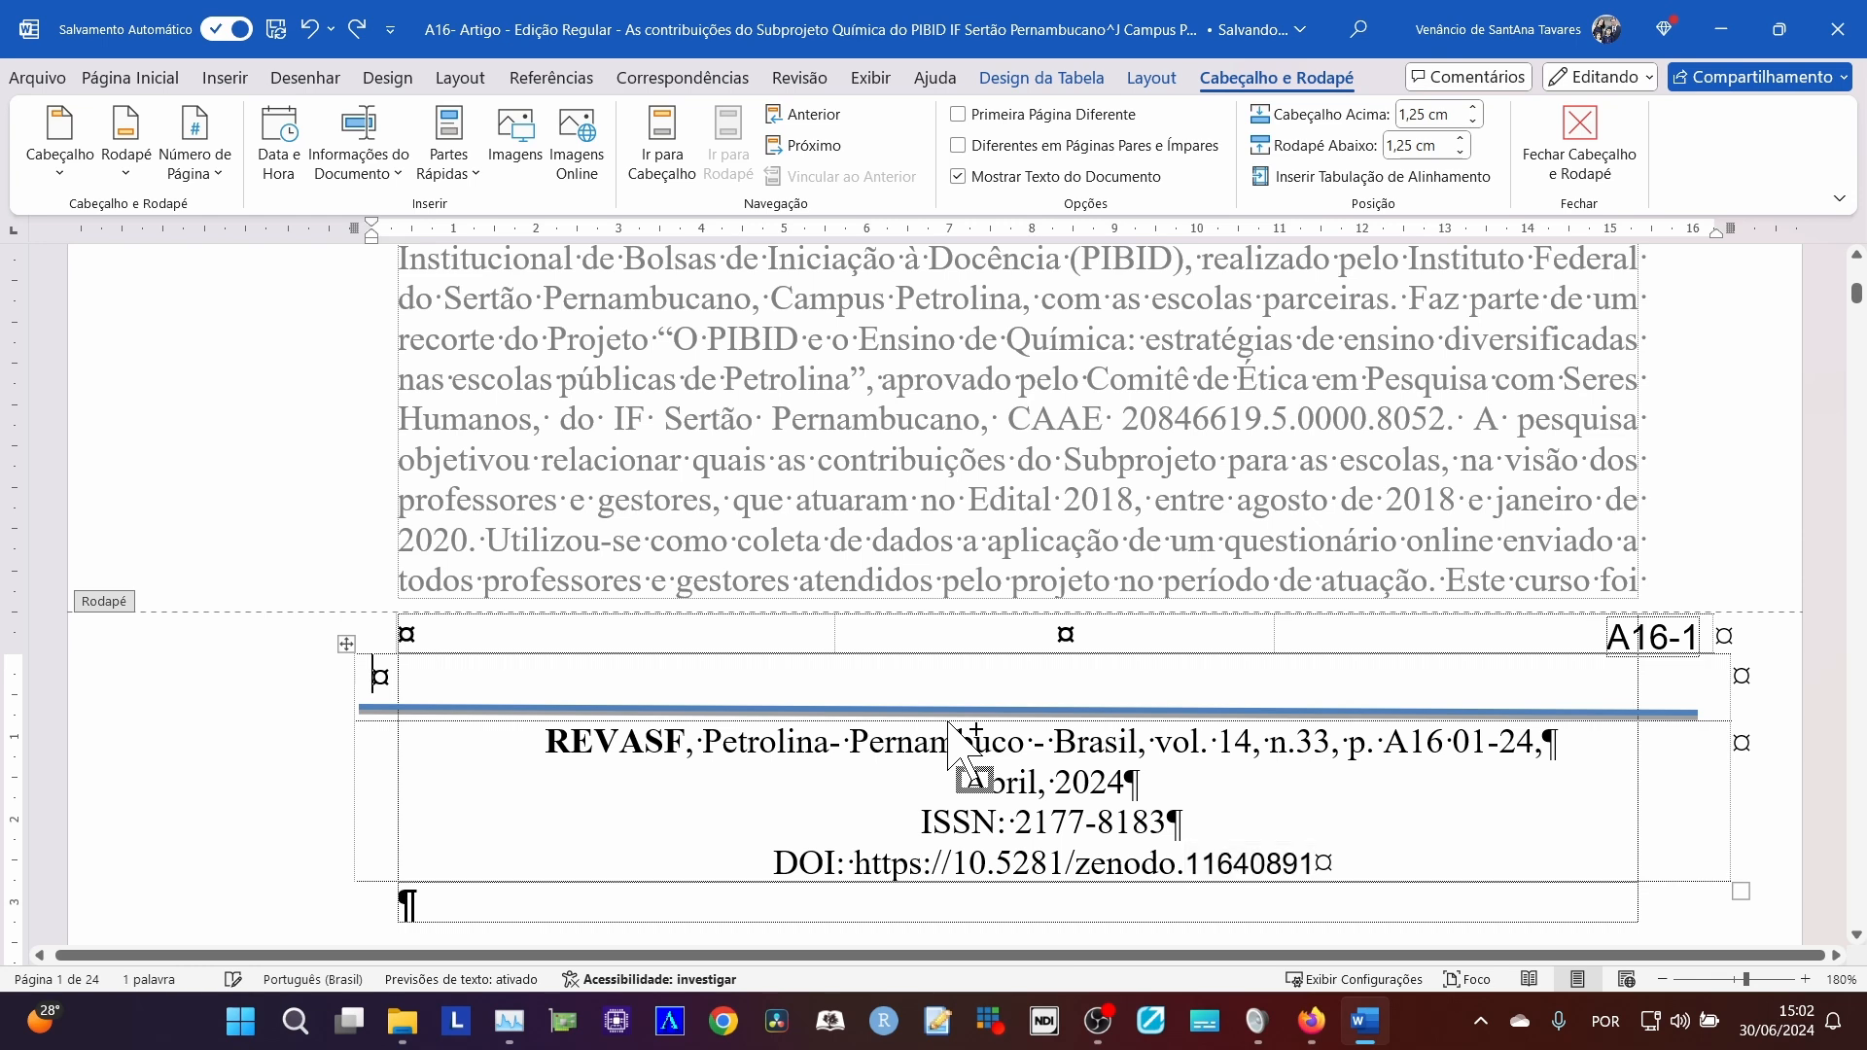
scroll(958, 747, up, 3)
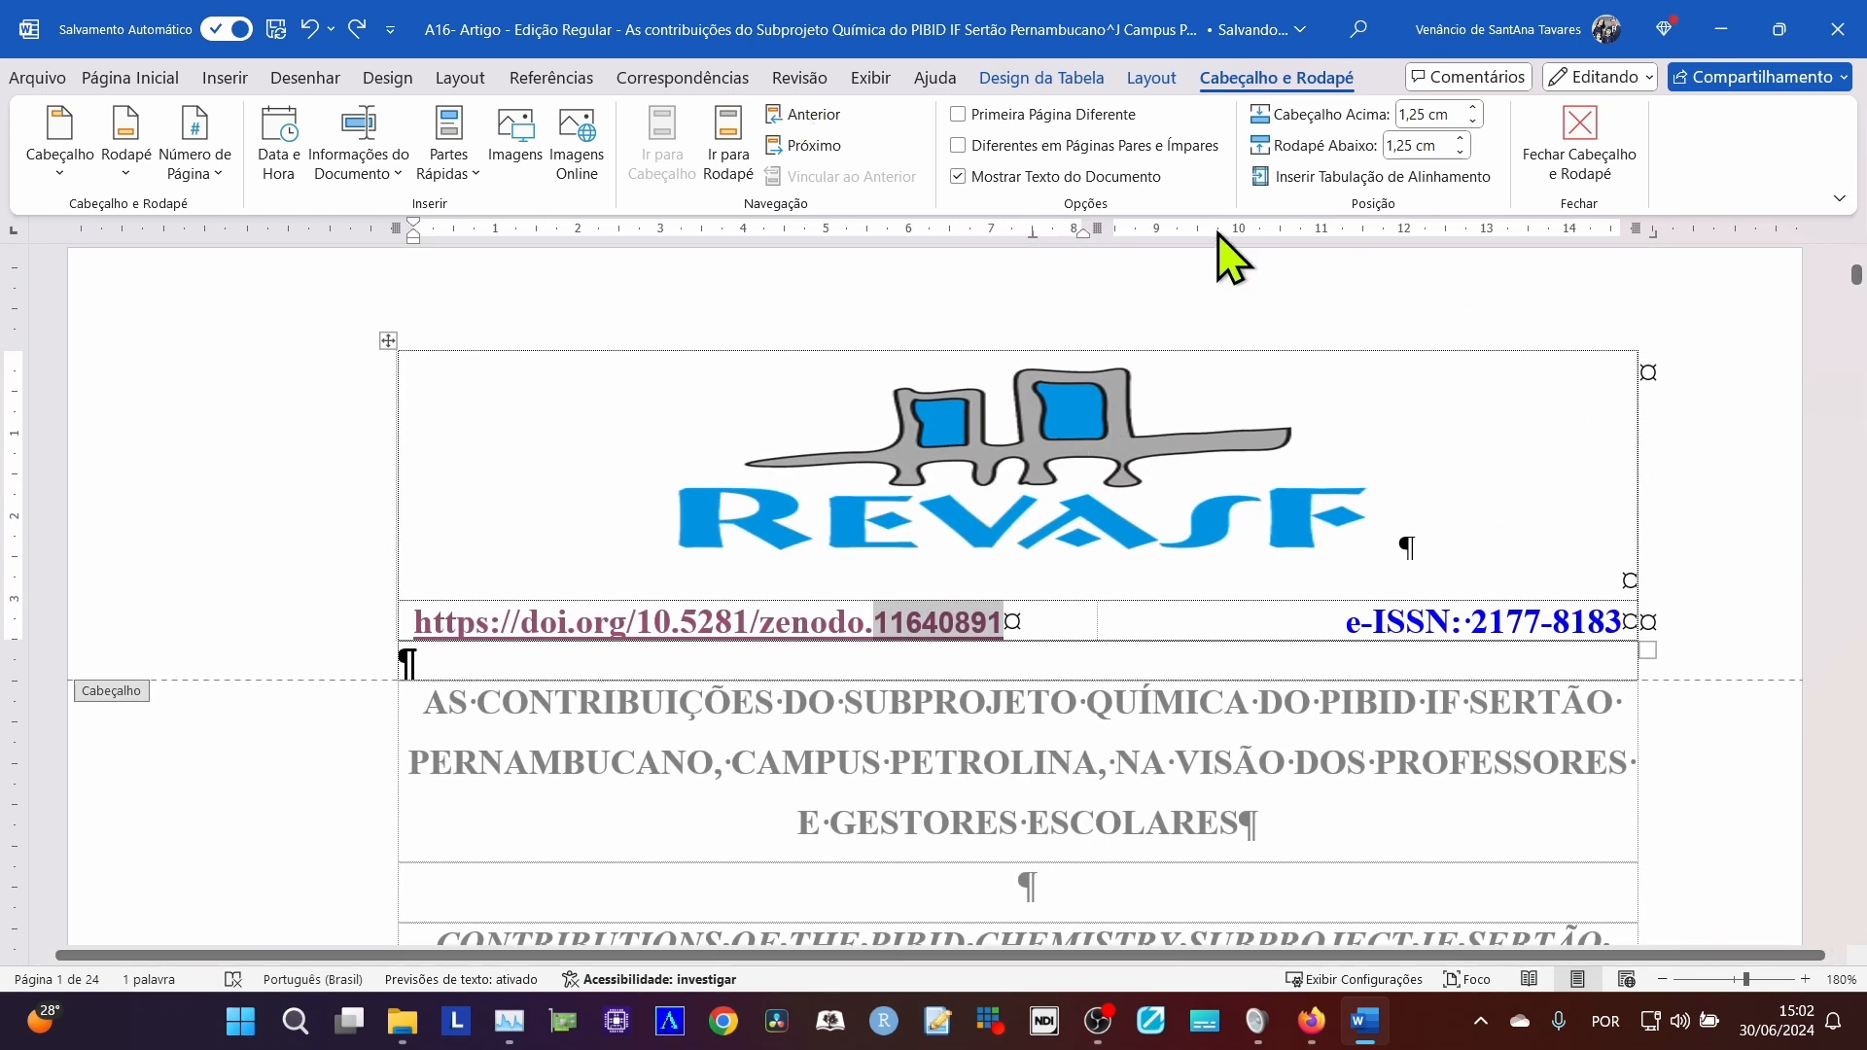
Look at the file upload area of the Zenodo form and return to the Word article's header.
key(alt+Tab)
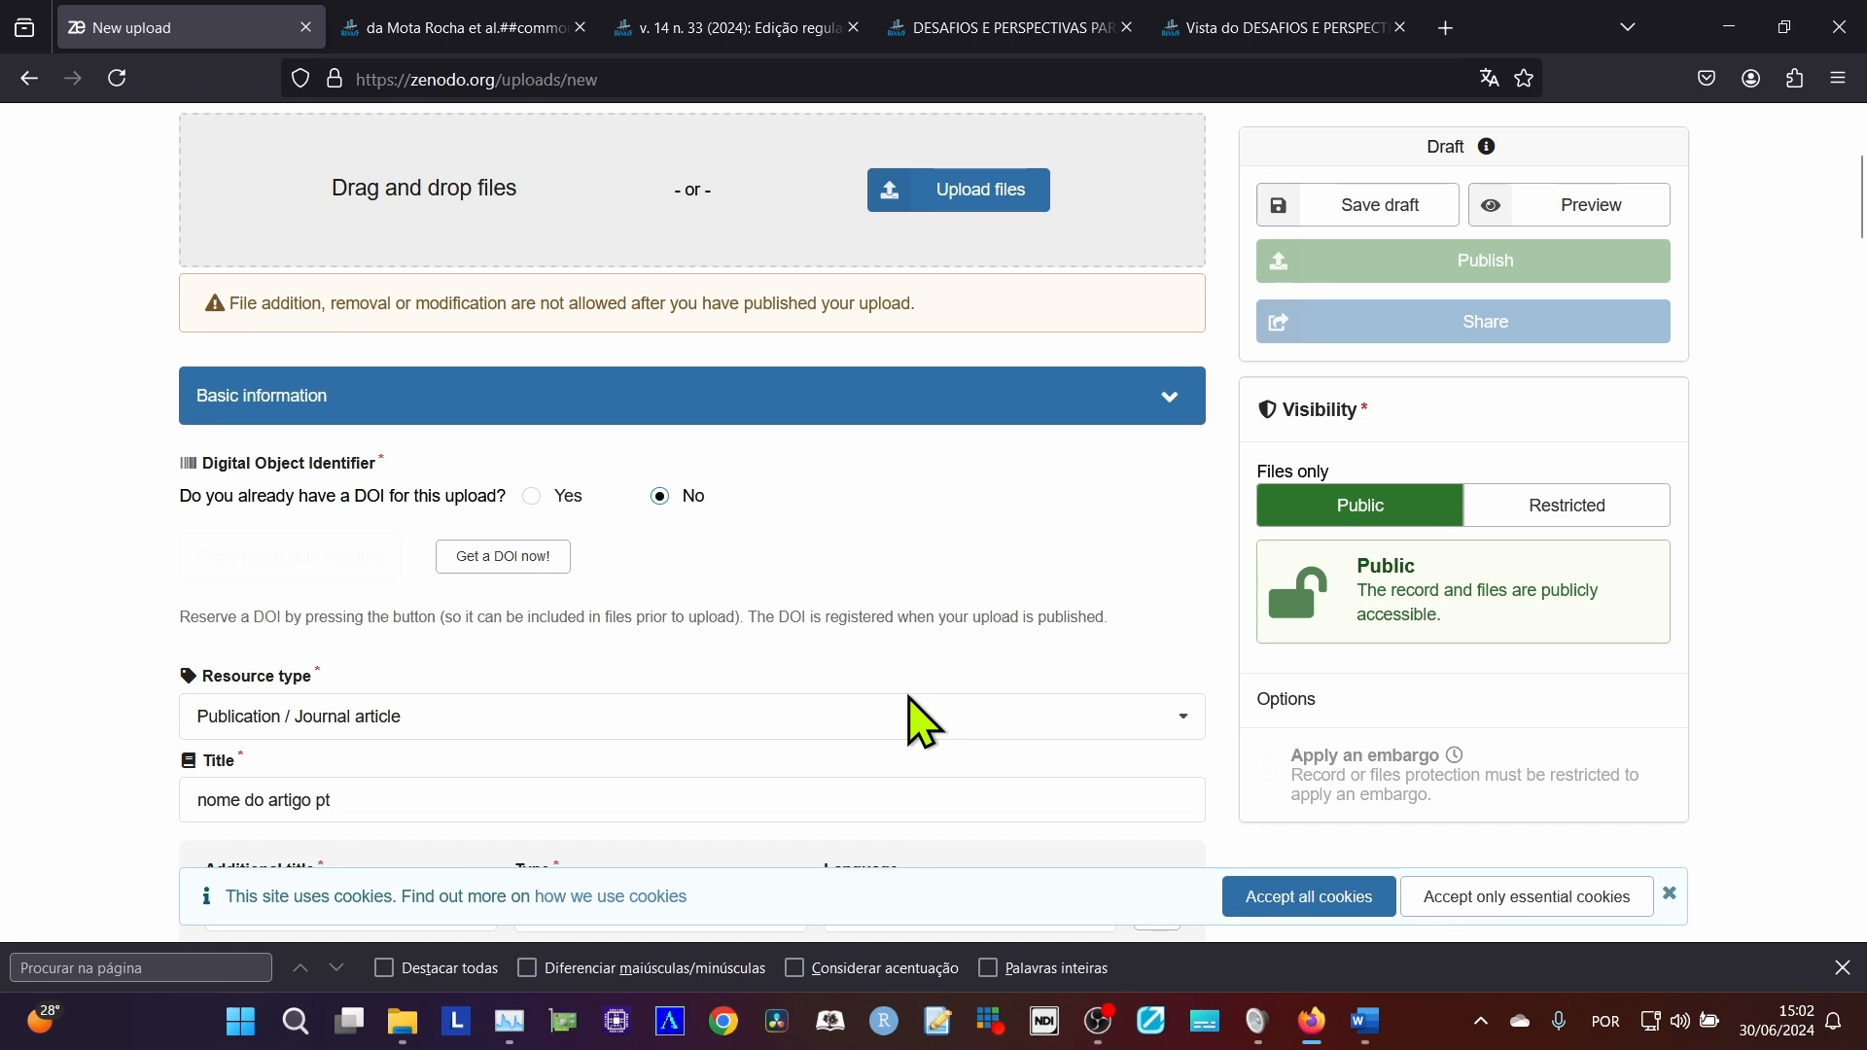
scroll(854, 646, up, 3)
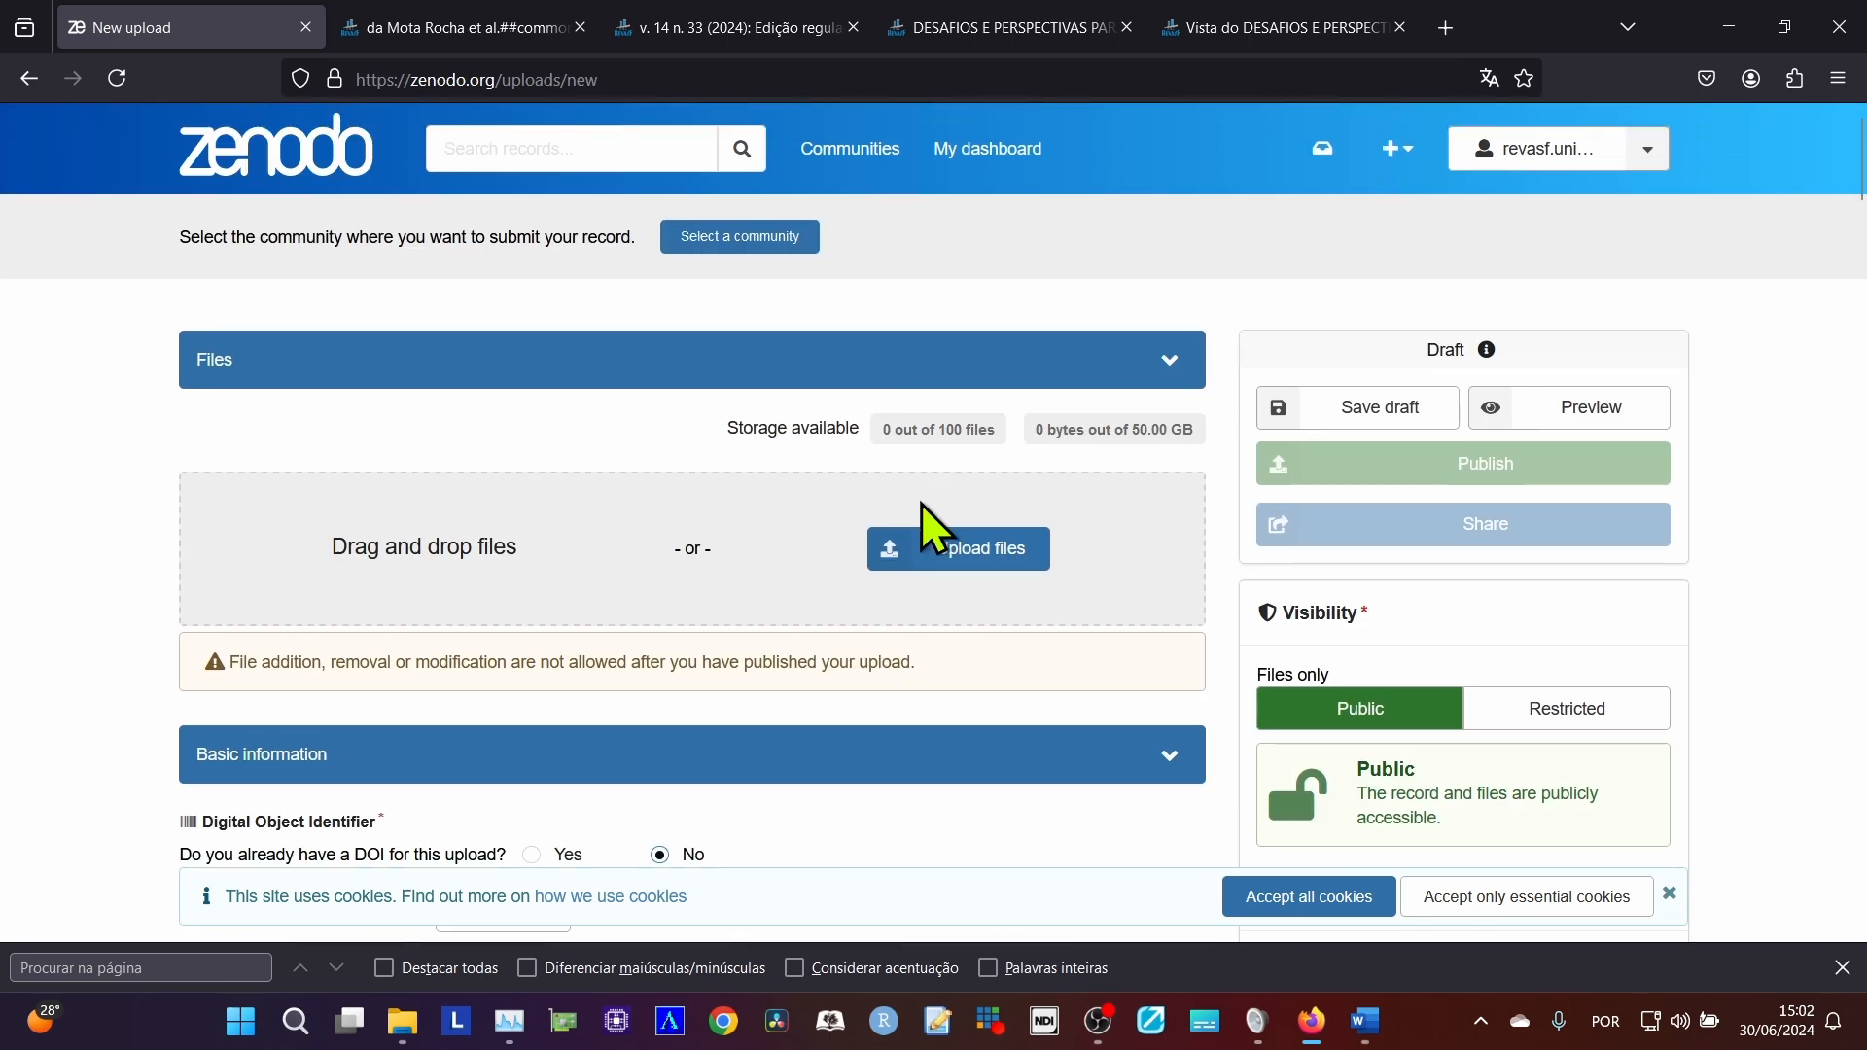
key(alt+Tab)
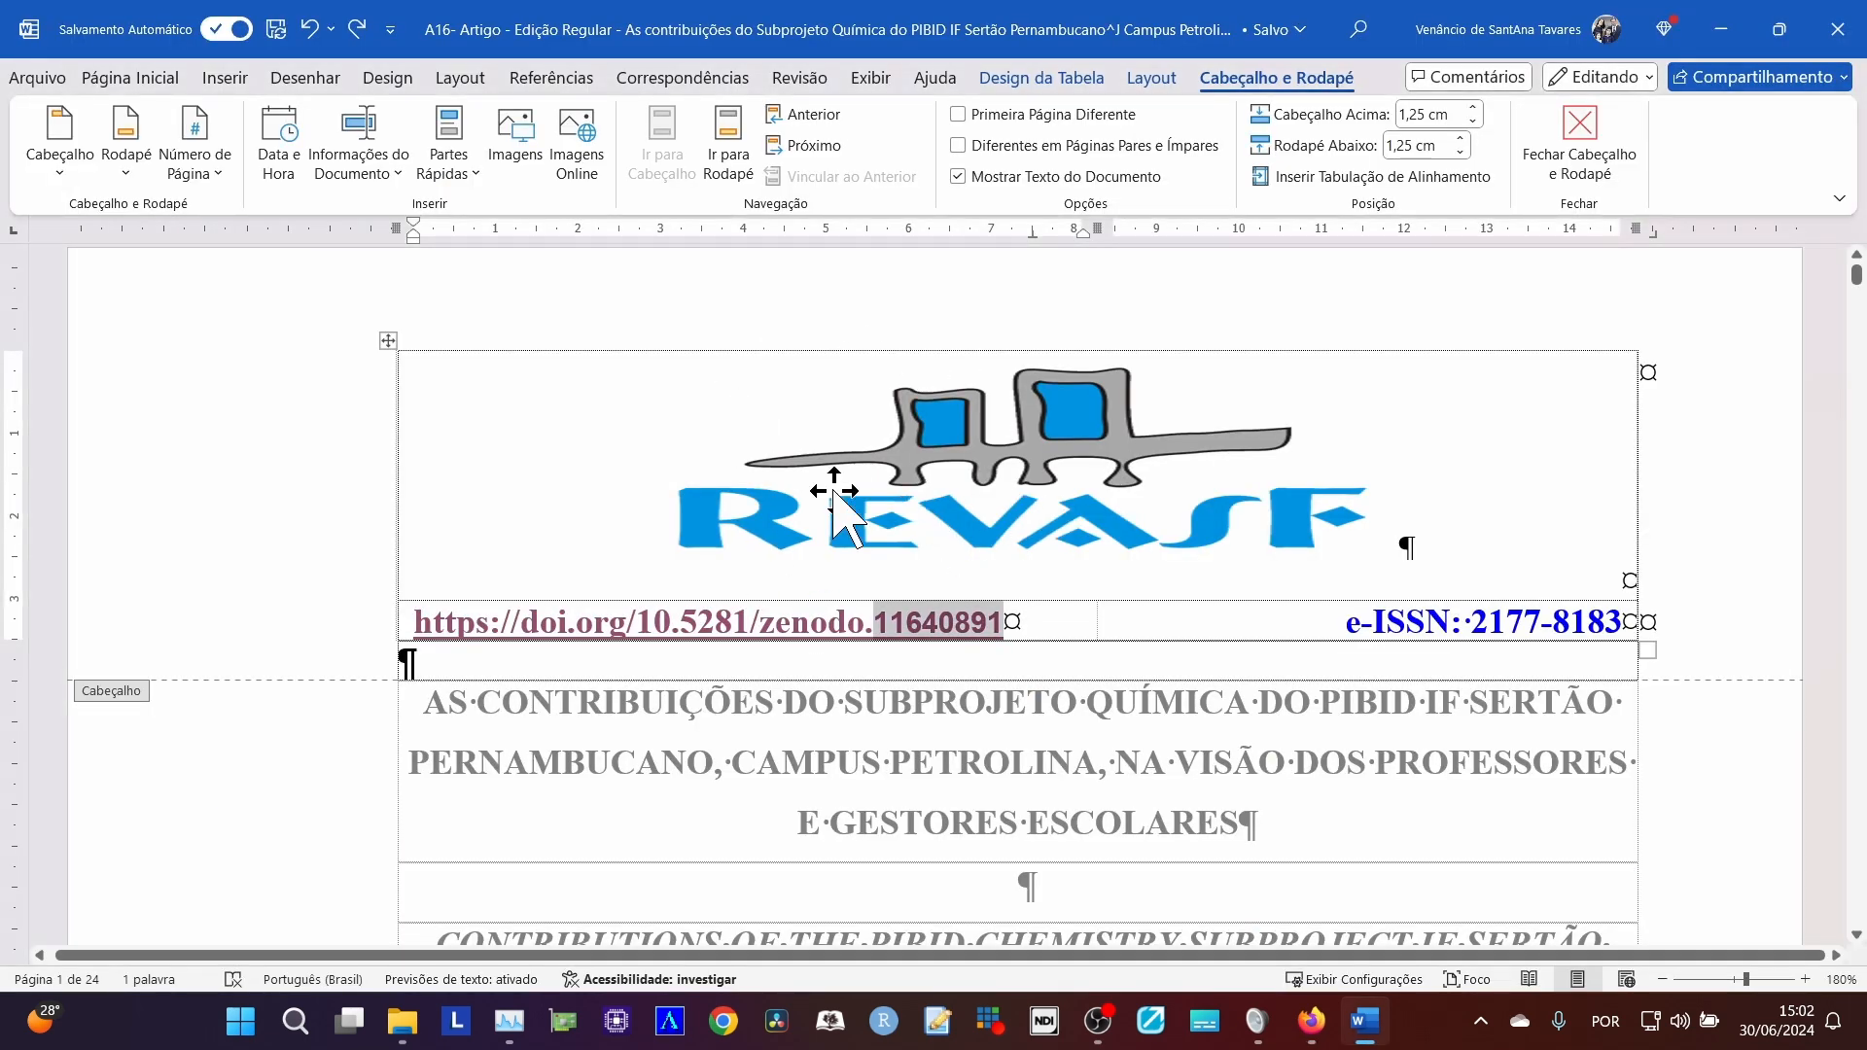
Leave and reopen the article's header, and select the whole table holding the REVASF logo, DOI link and e-ISSN.
double_click(775, 775)
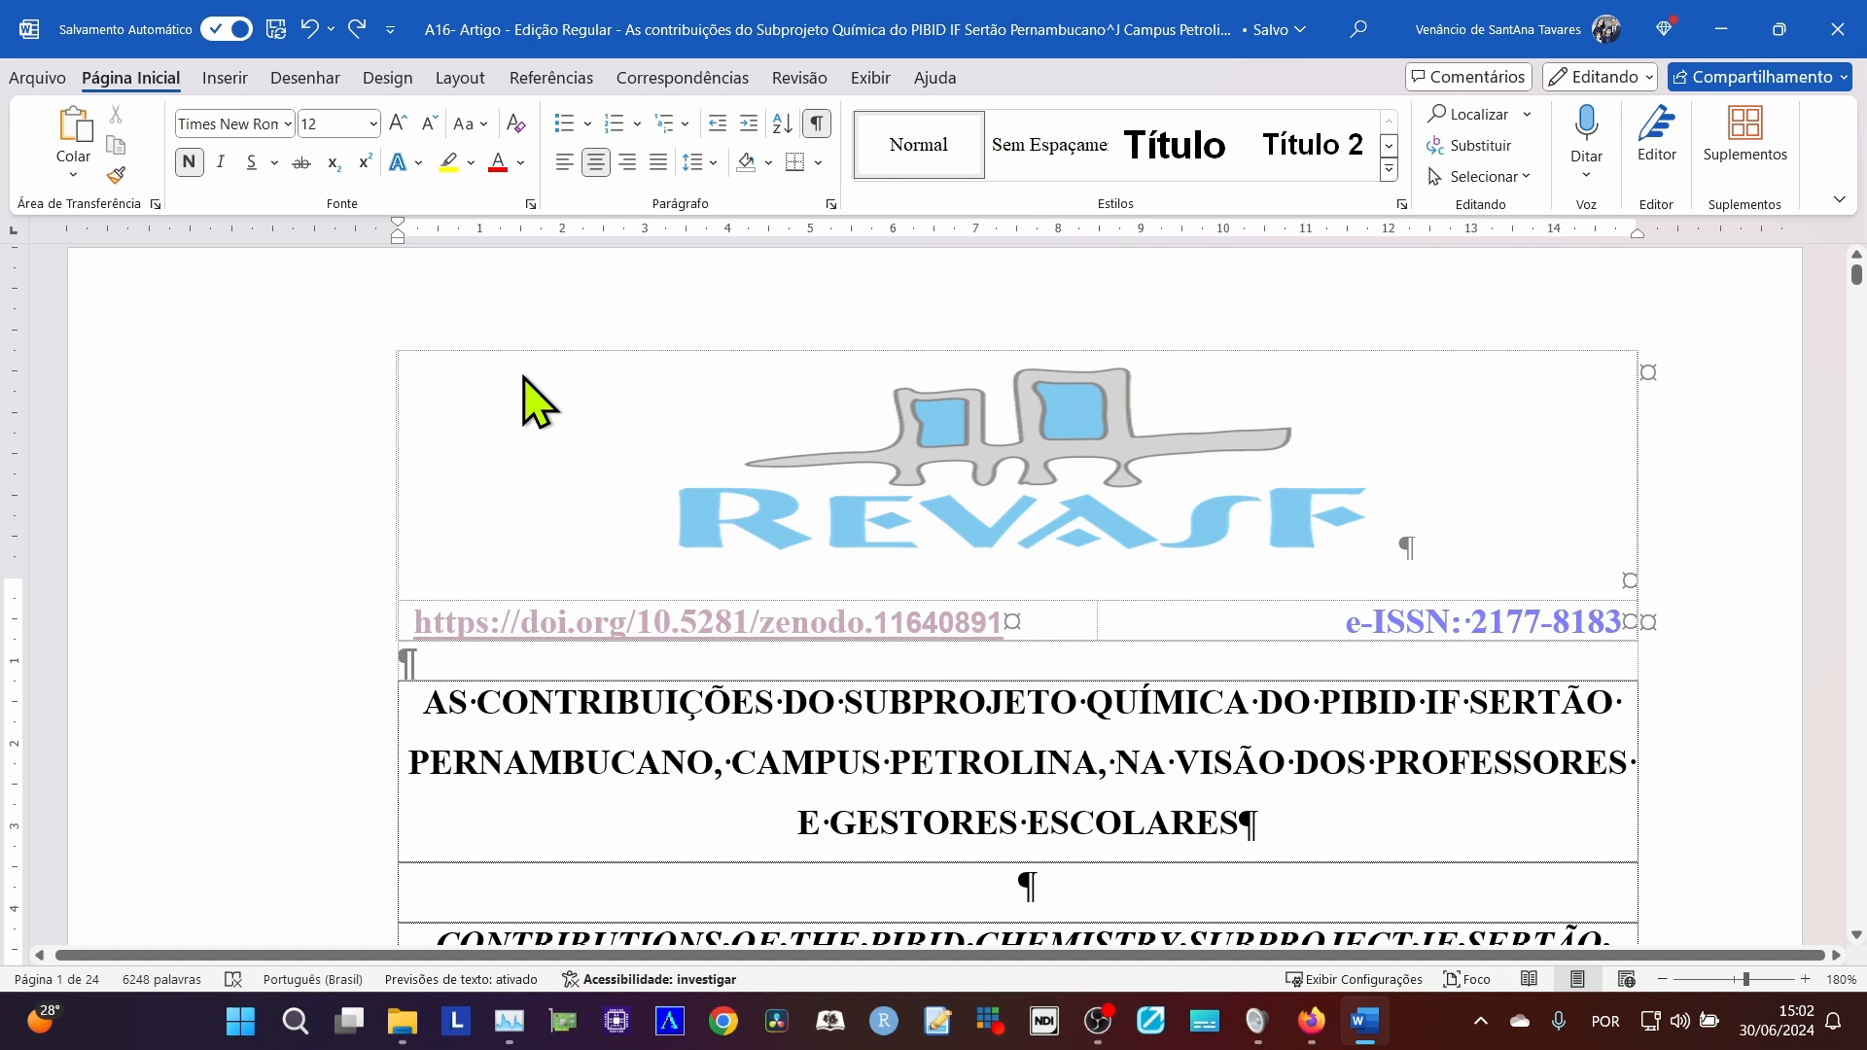
double_click(790, 455)
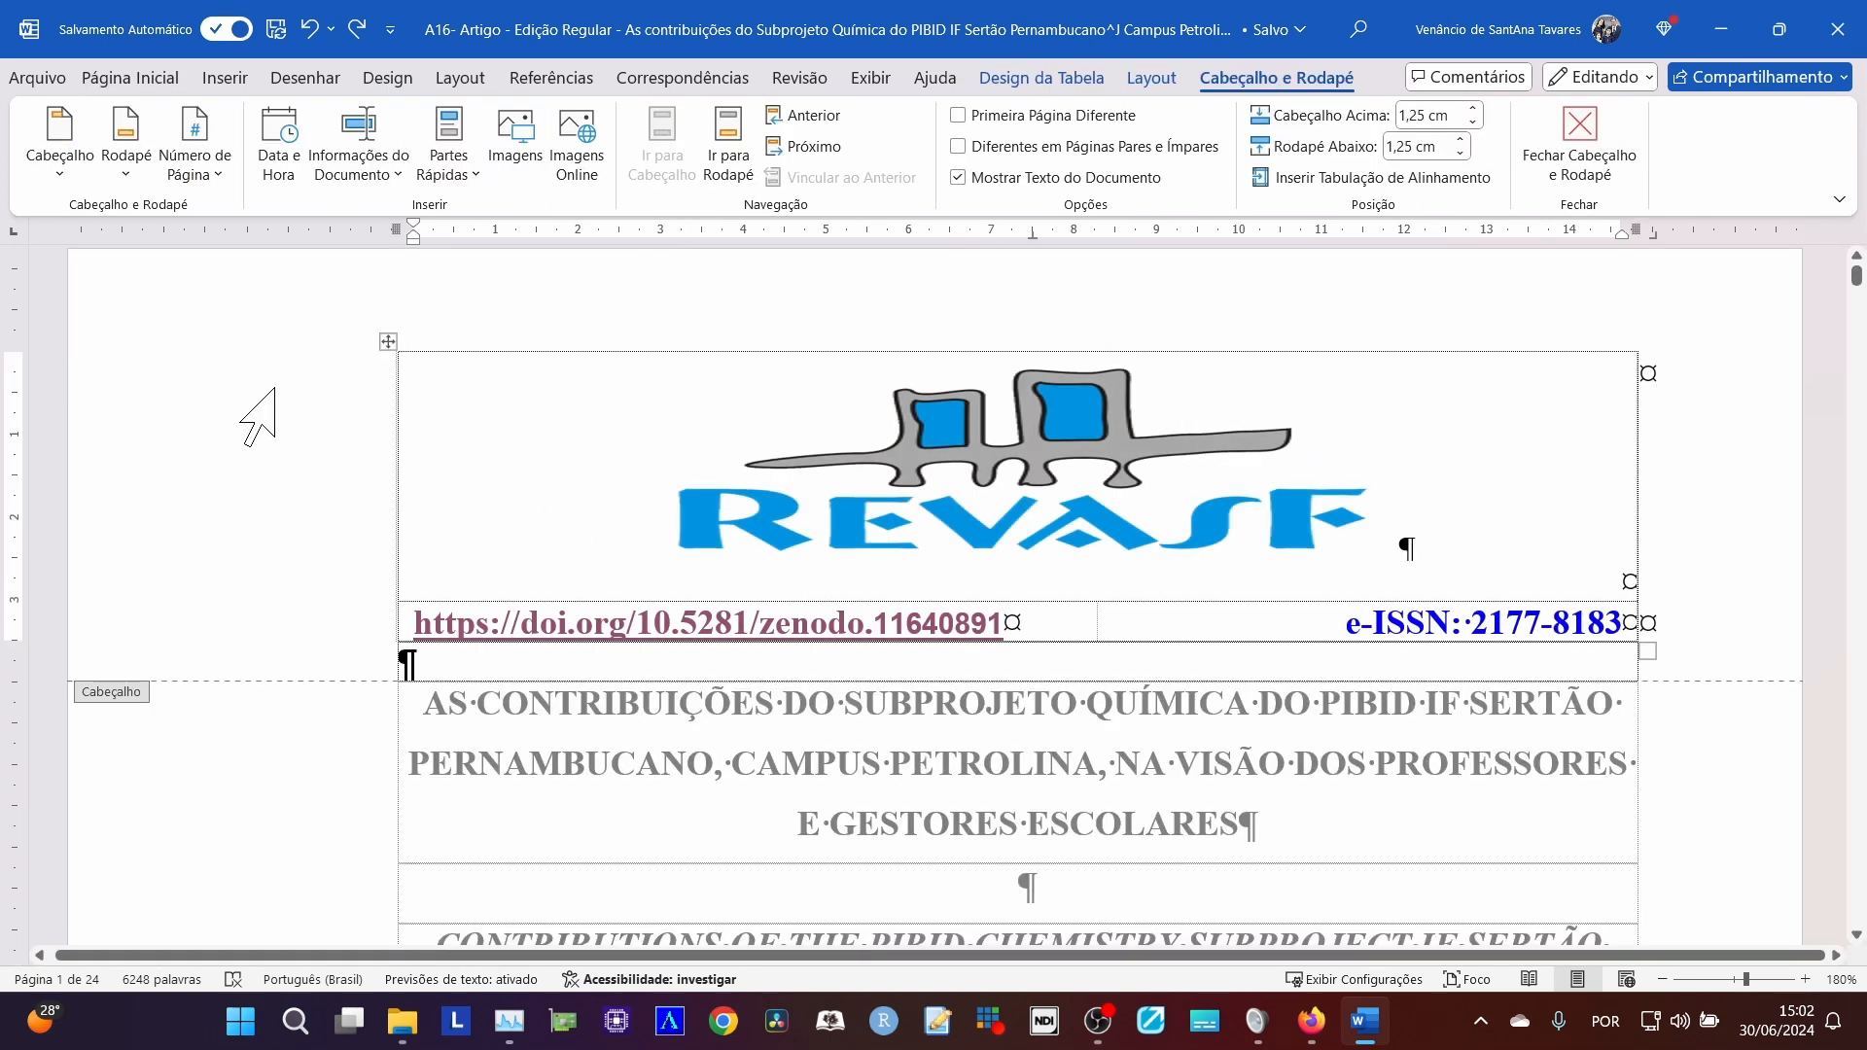
drag(275, 468, 285, 616)
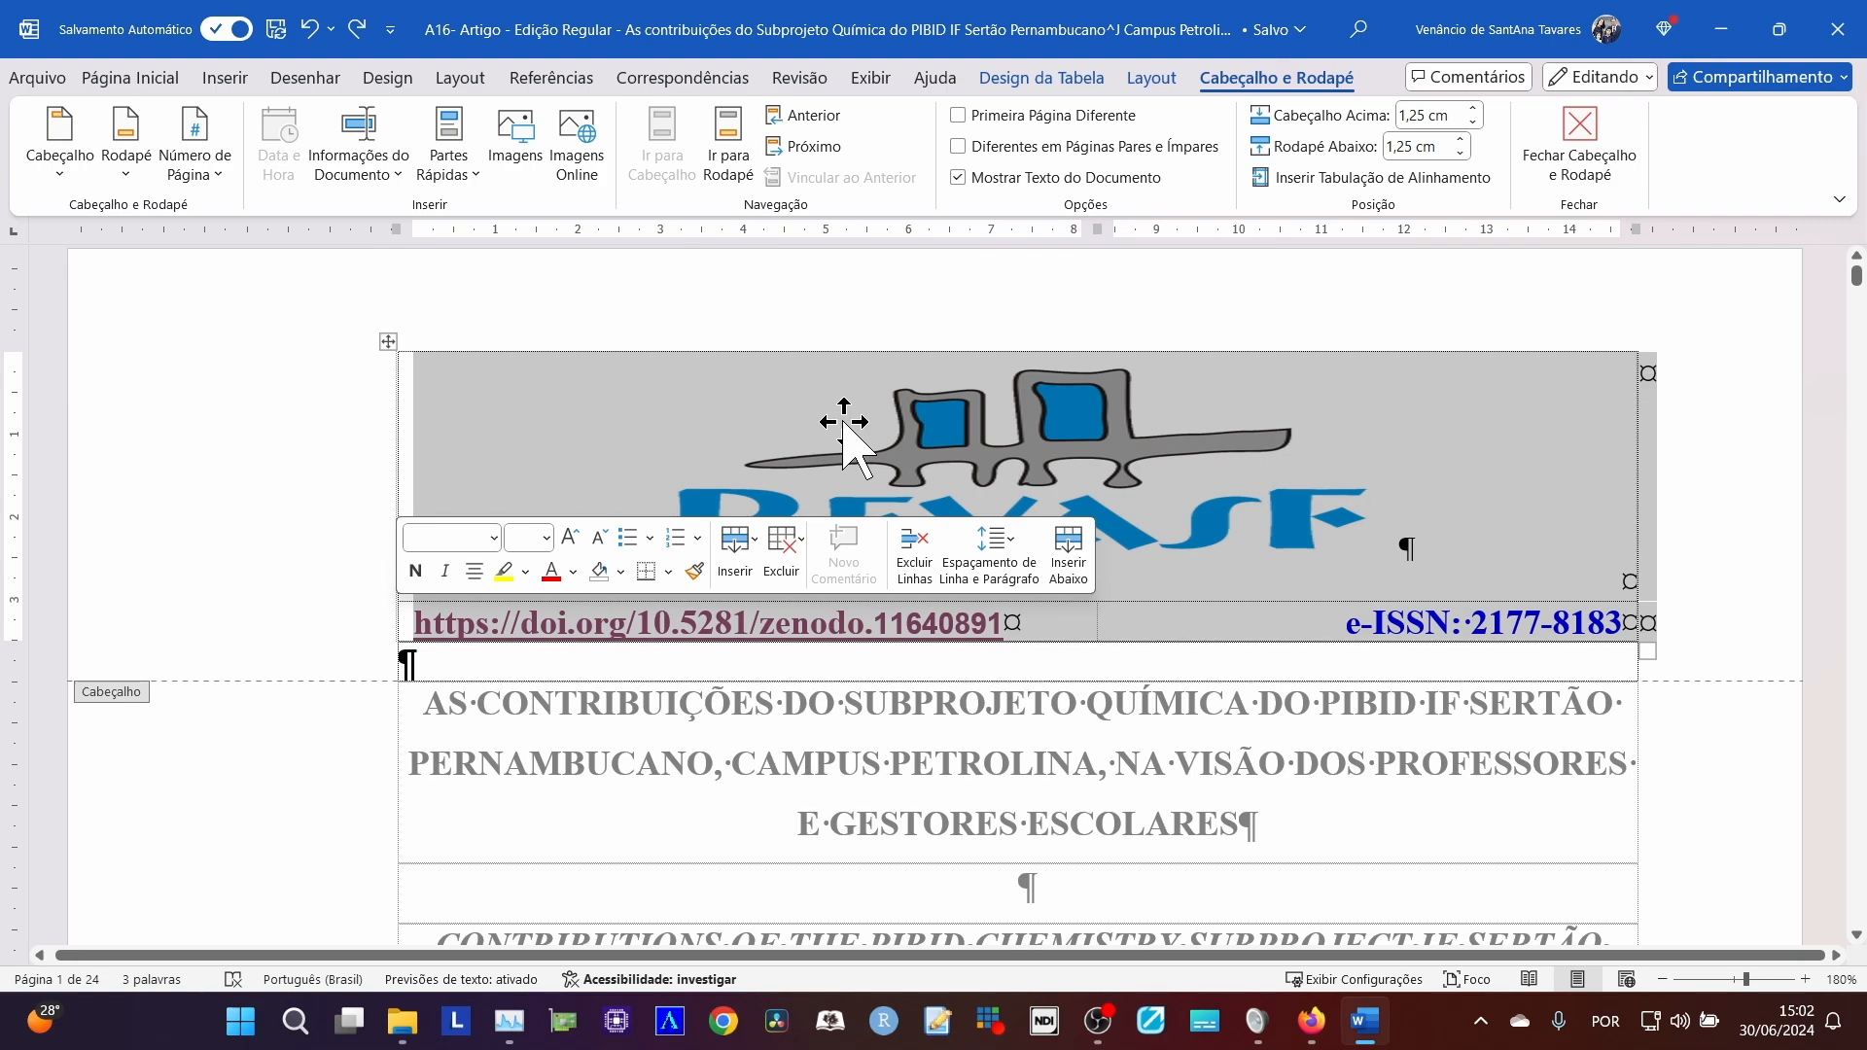
Add an empty paragraph below the first page's footer table and paste a copy of the REVASF reference table there.
scroll(813, 542, down, 15)
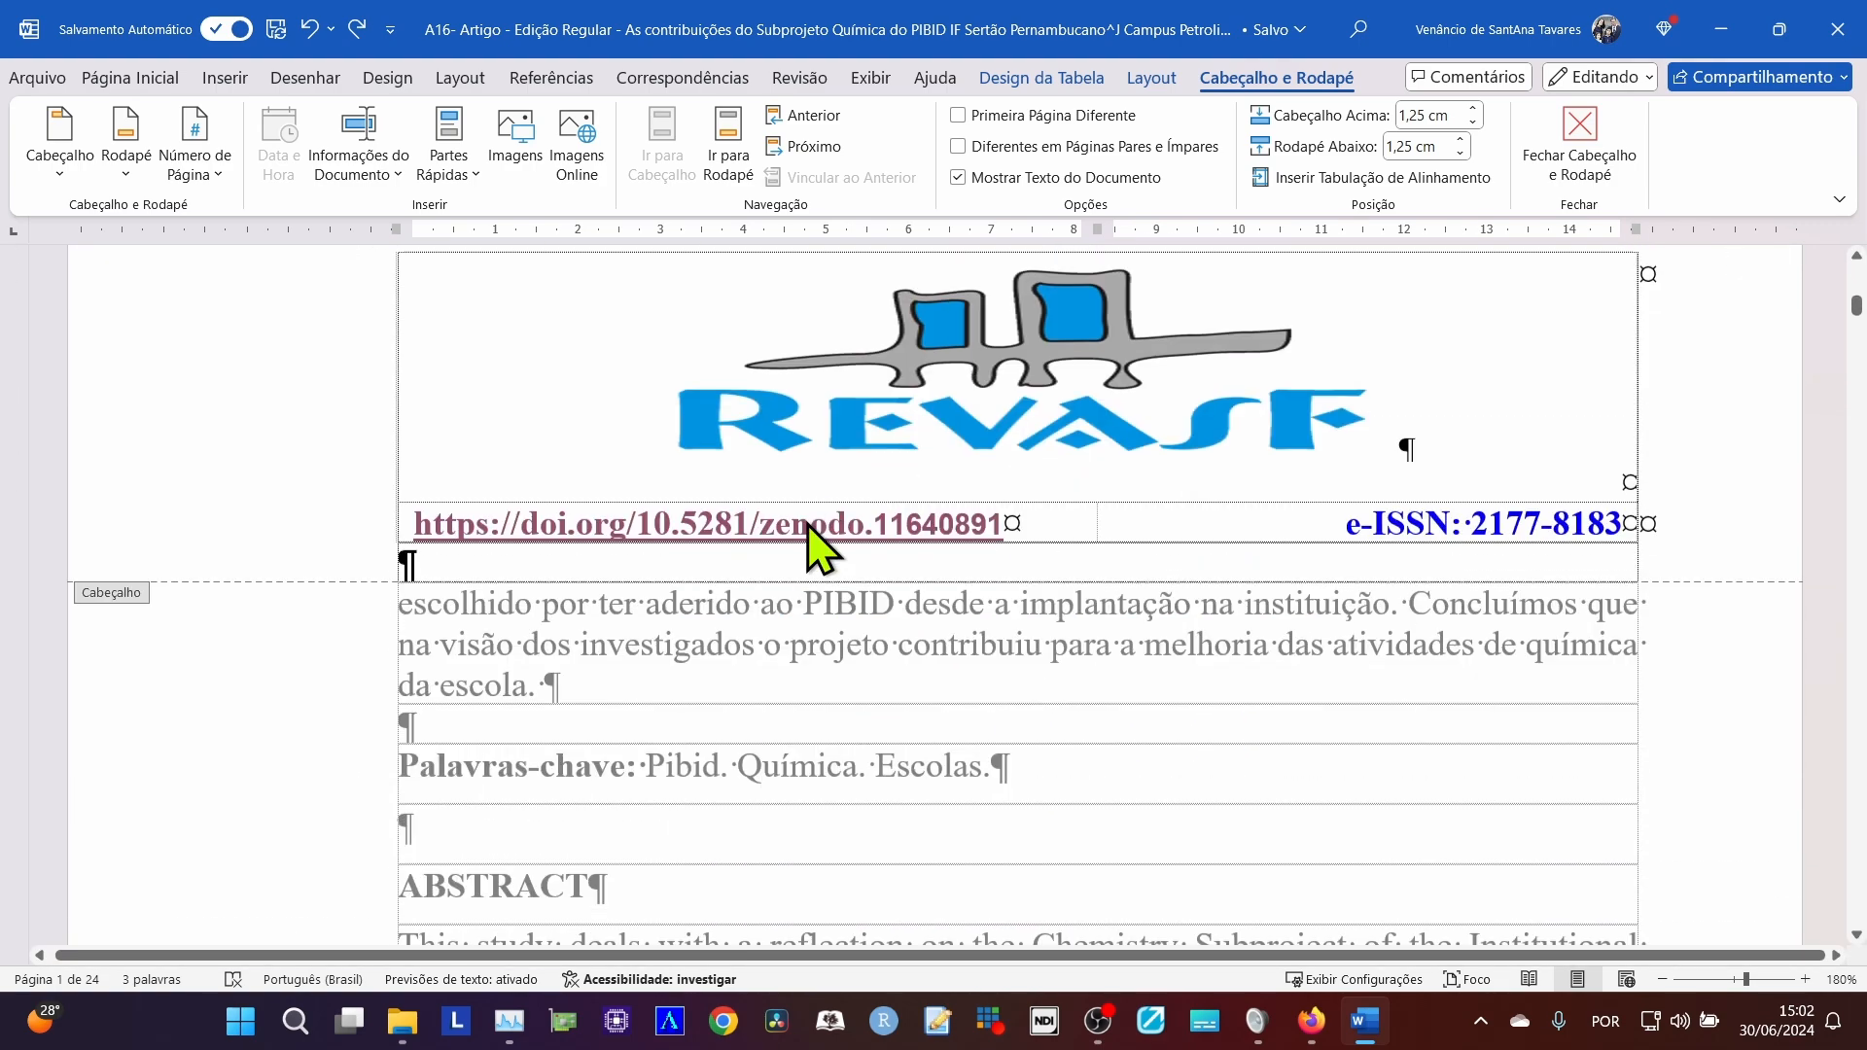
scroll(813, 542, down, 15)
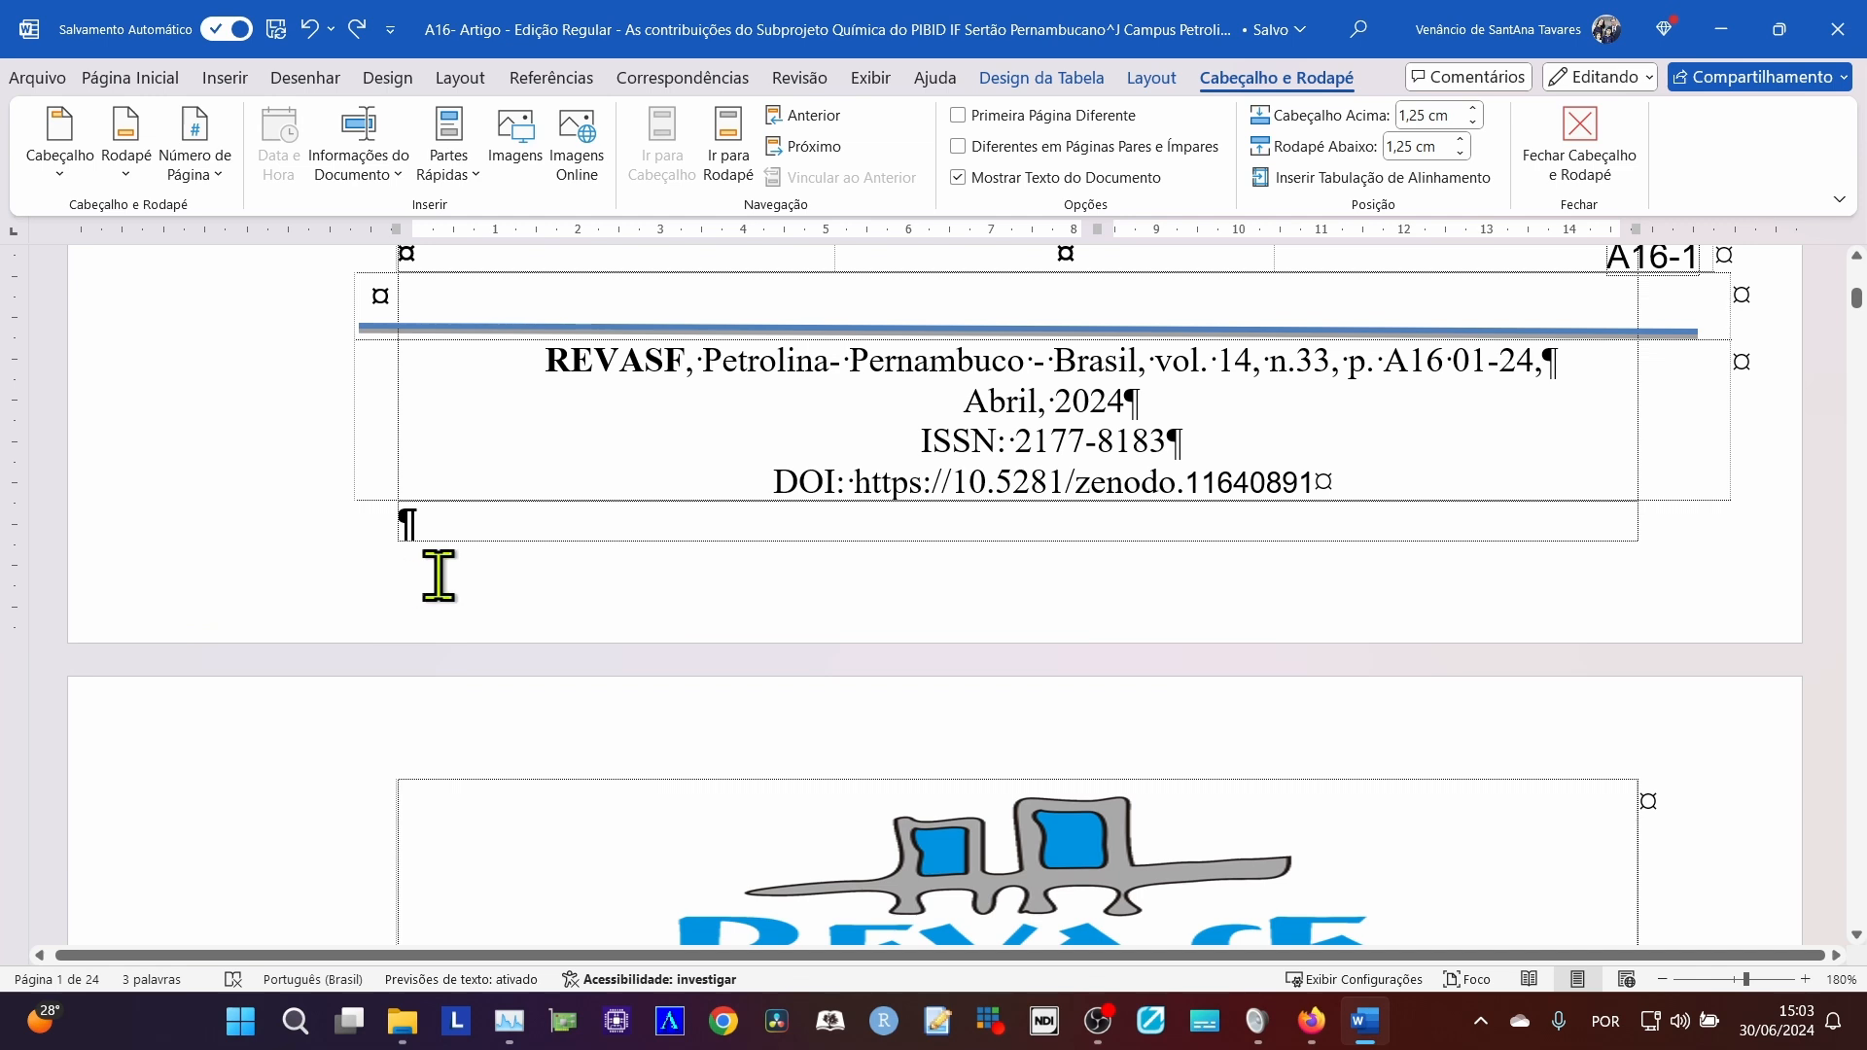
scroll(1498, 462, up, 1)
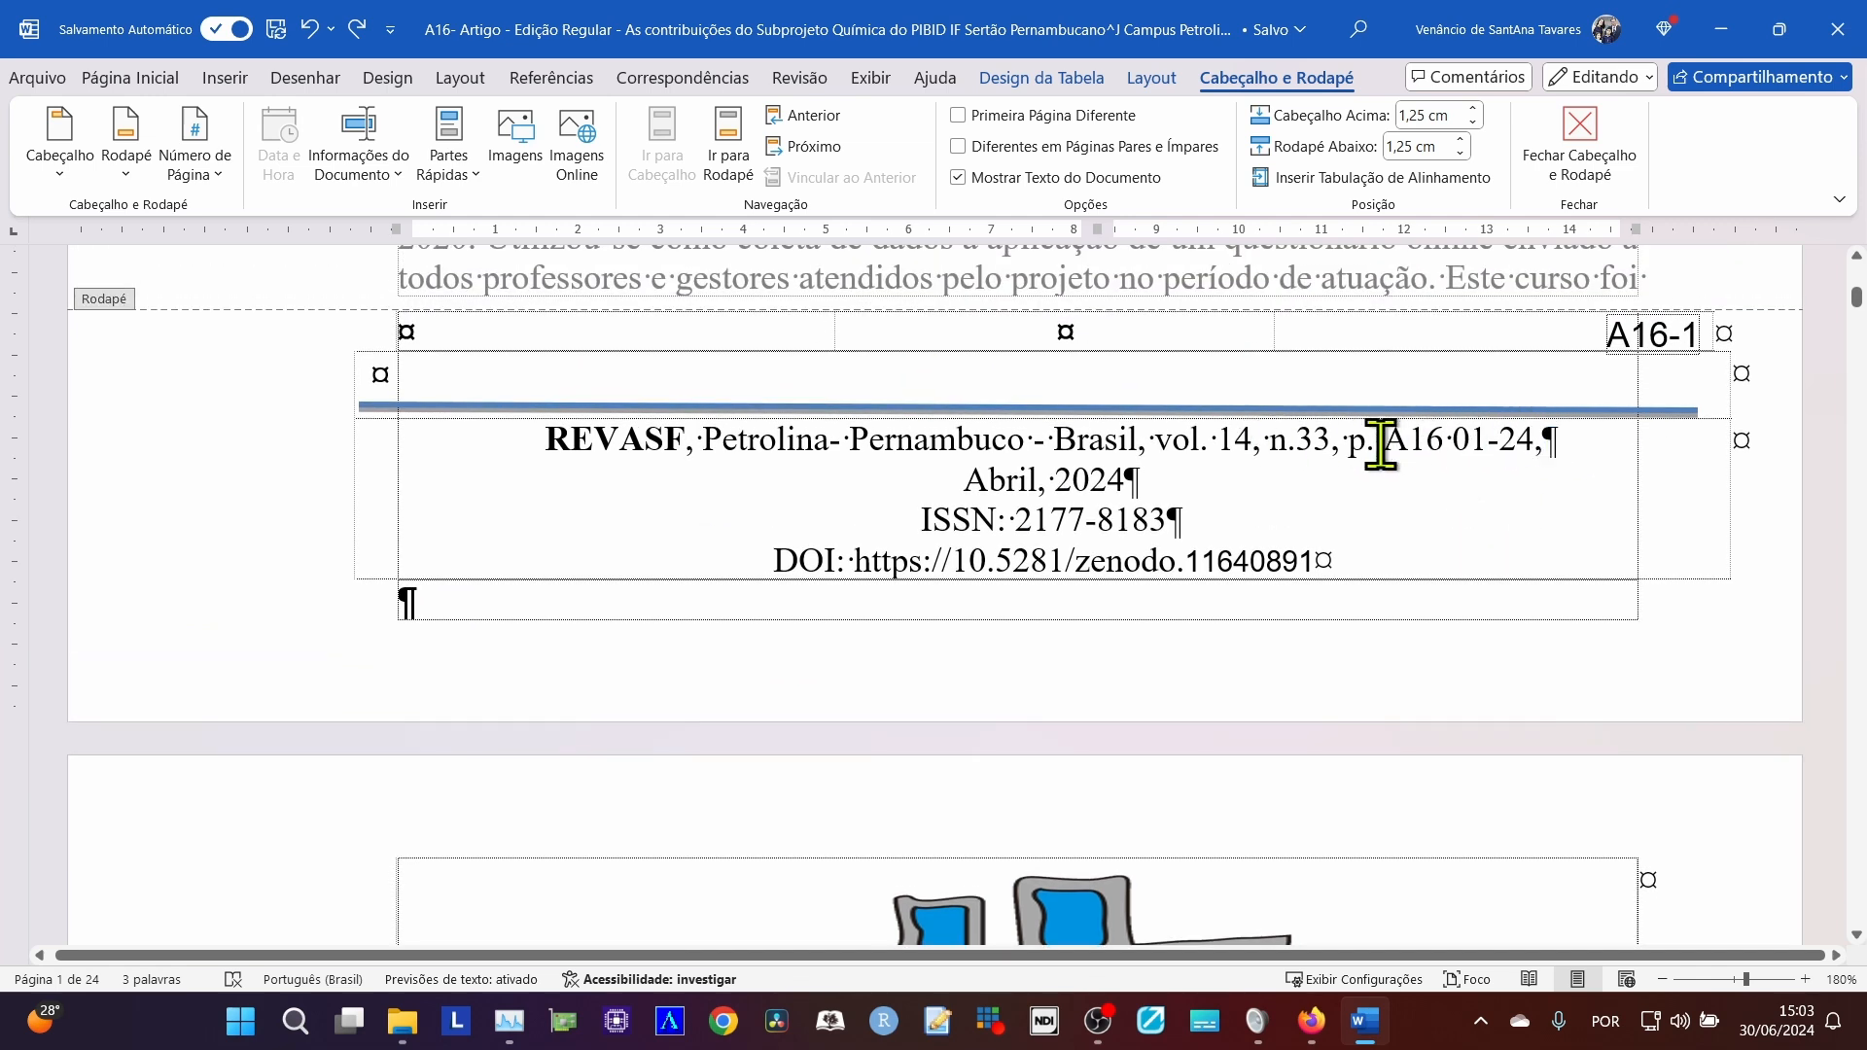
scroll(1264, 506, up, 1)
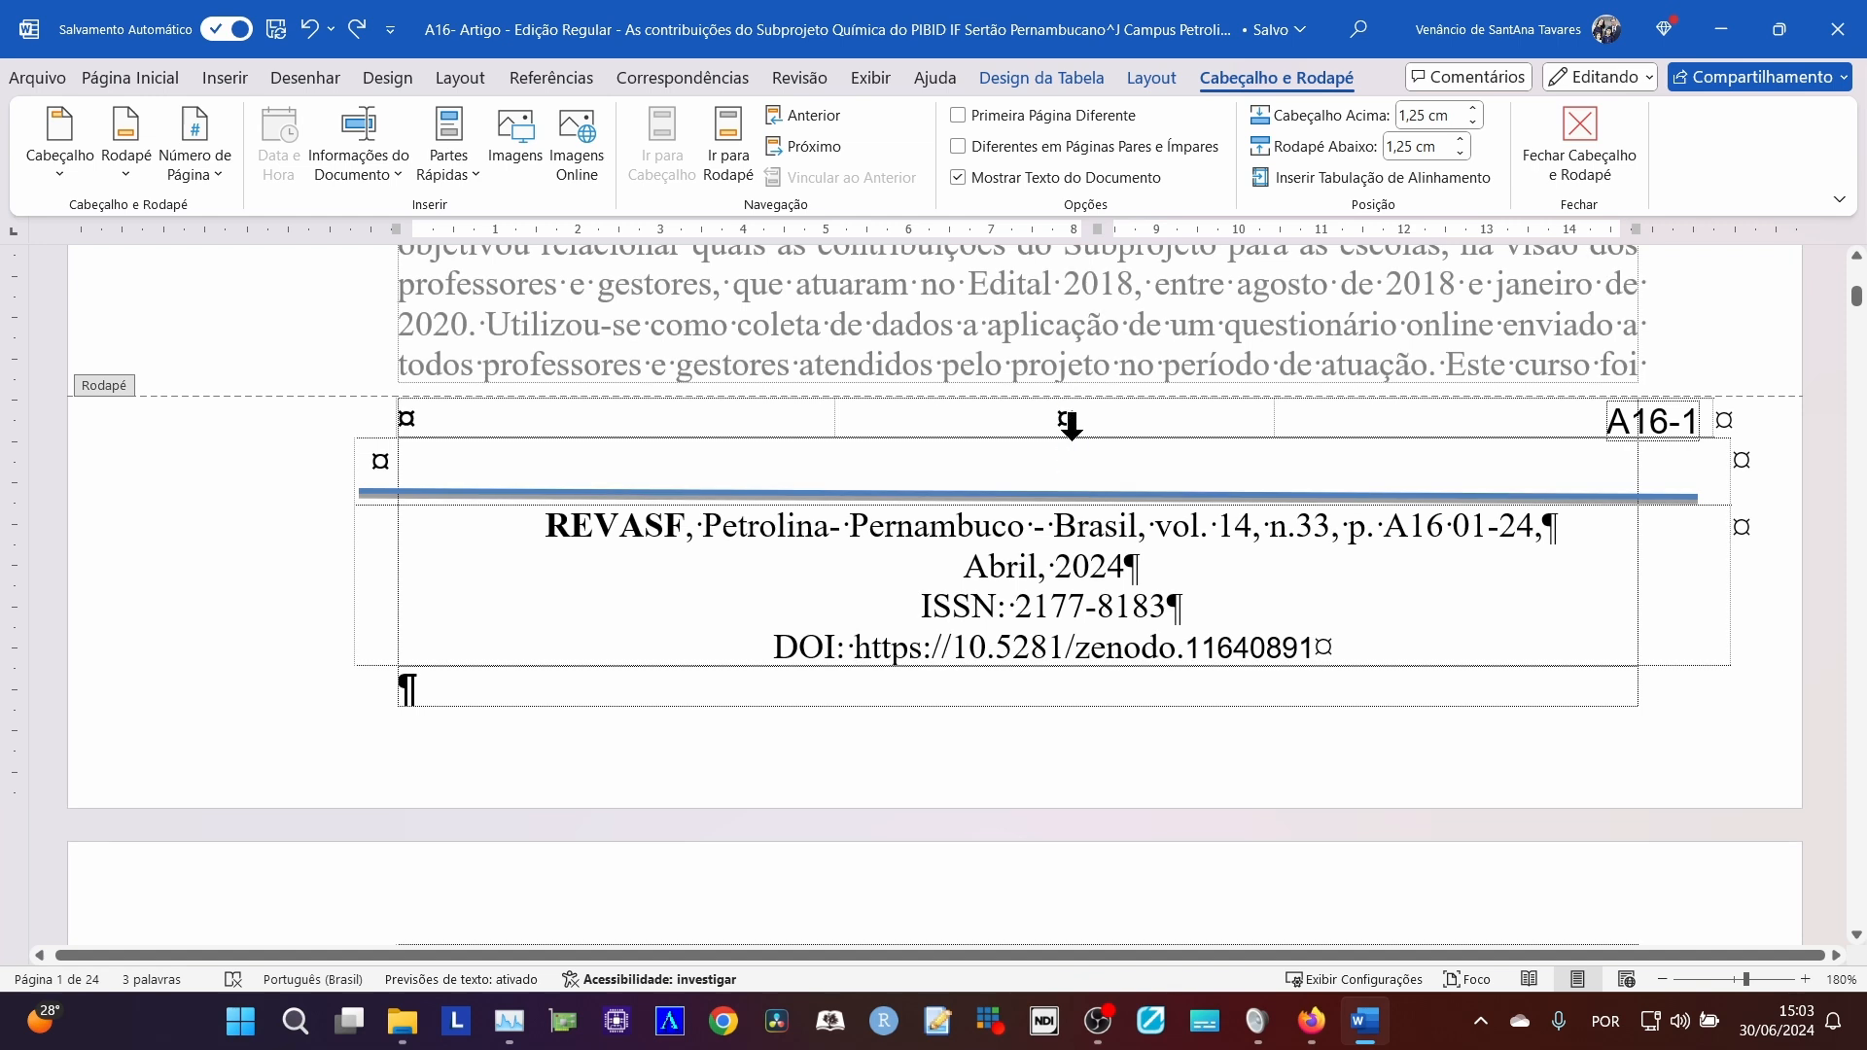
click(468, 693)
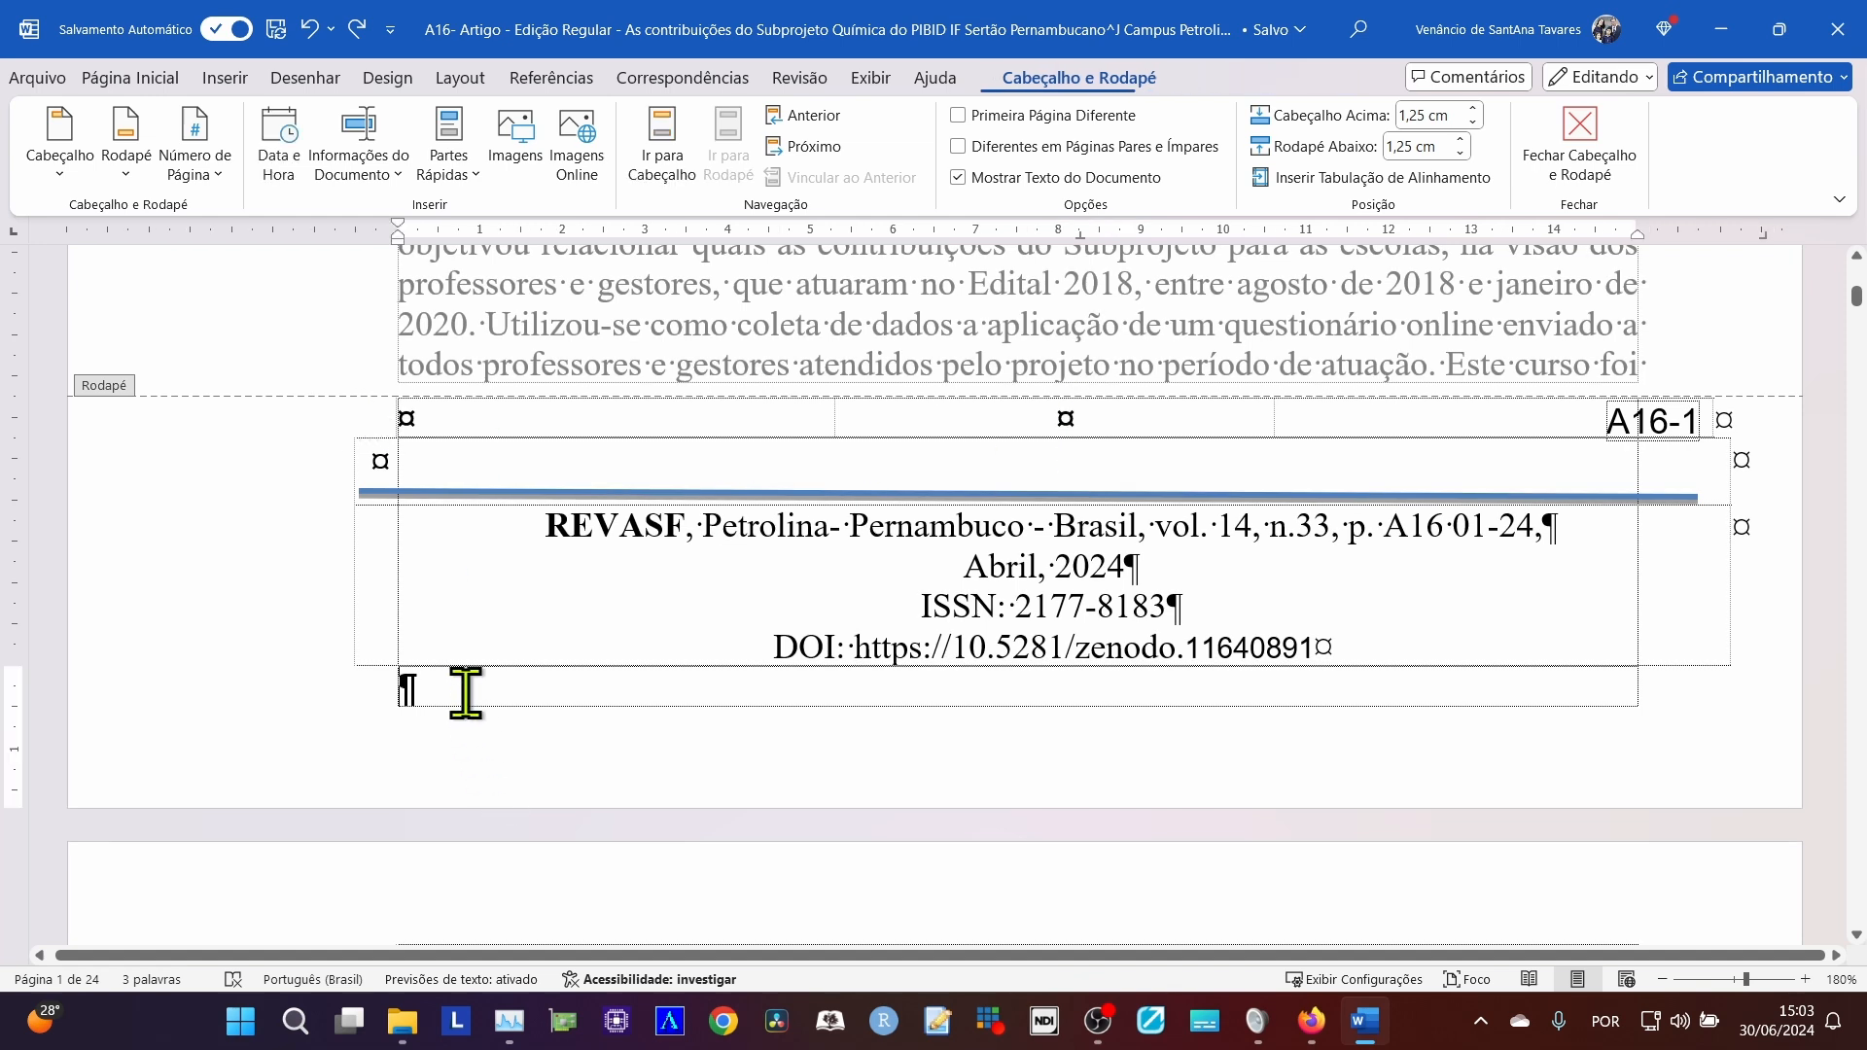
key(Return)
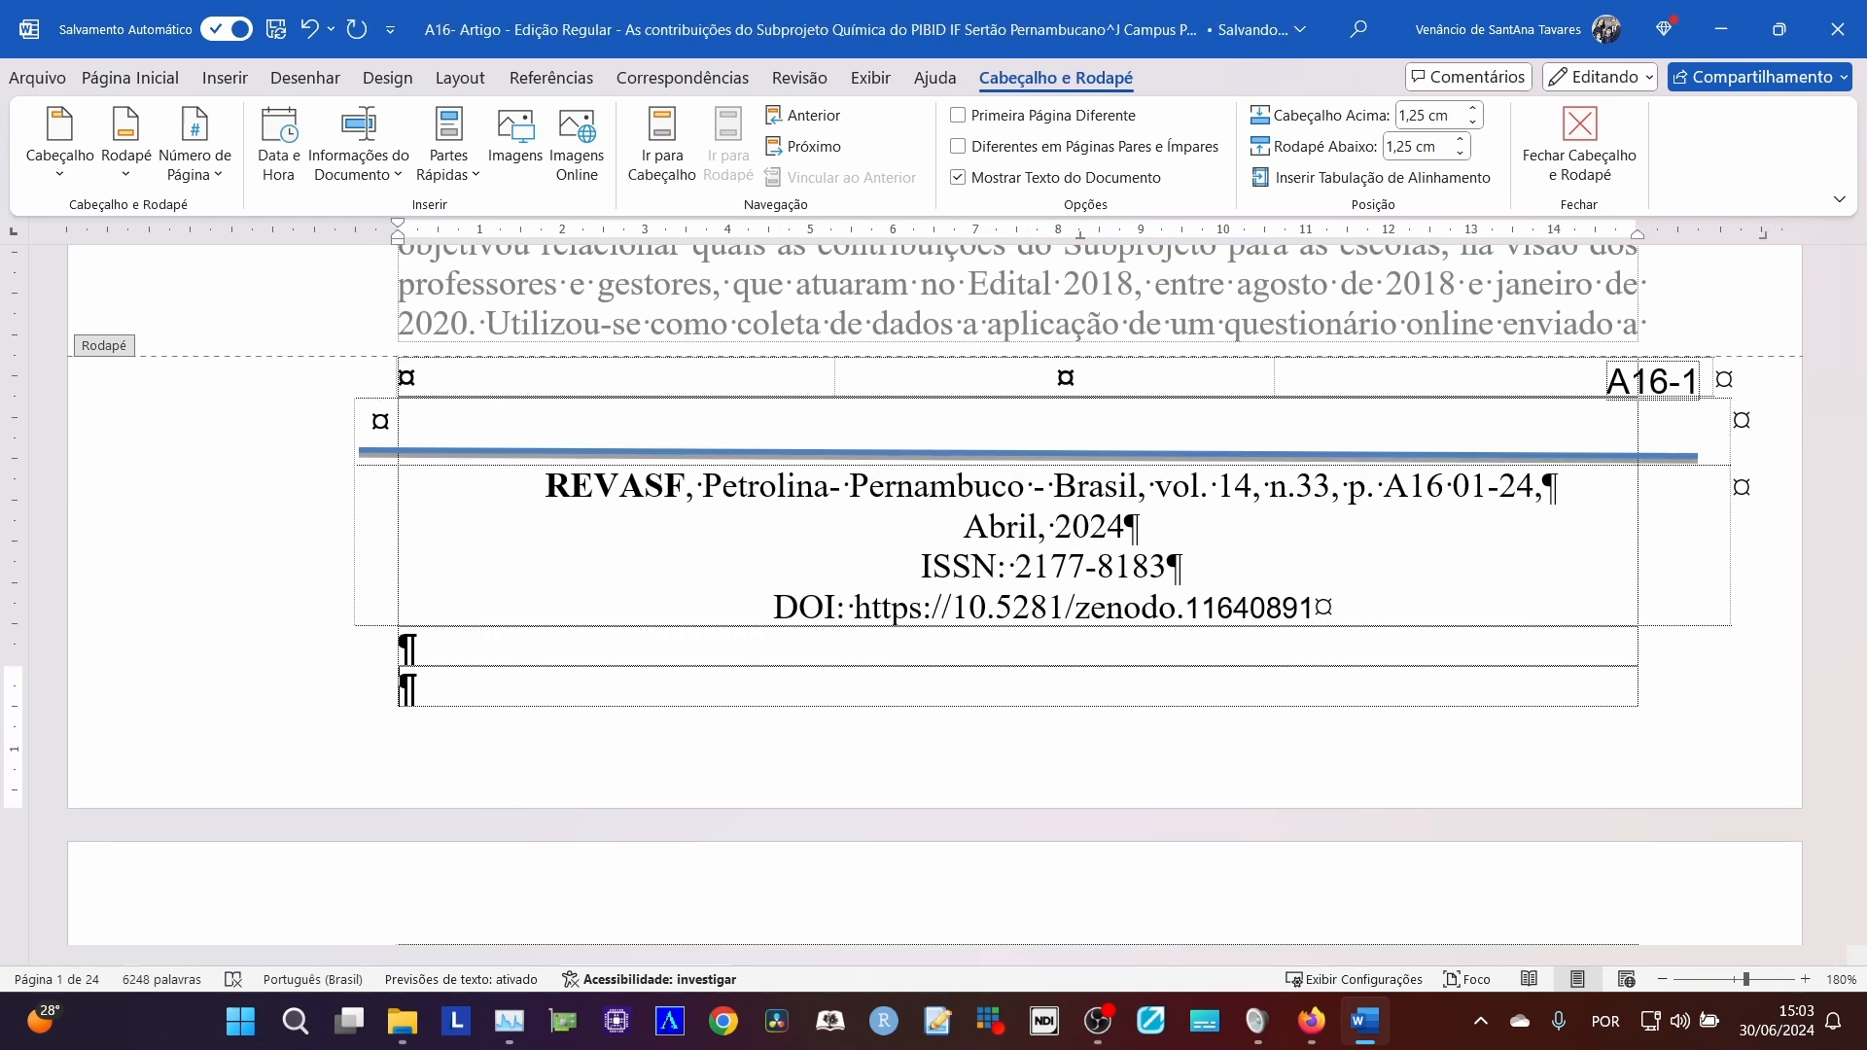
click(346, 388)
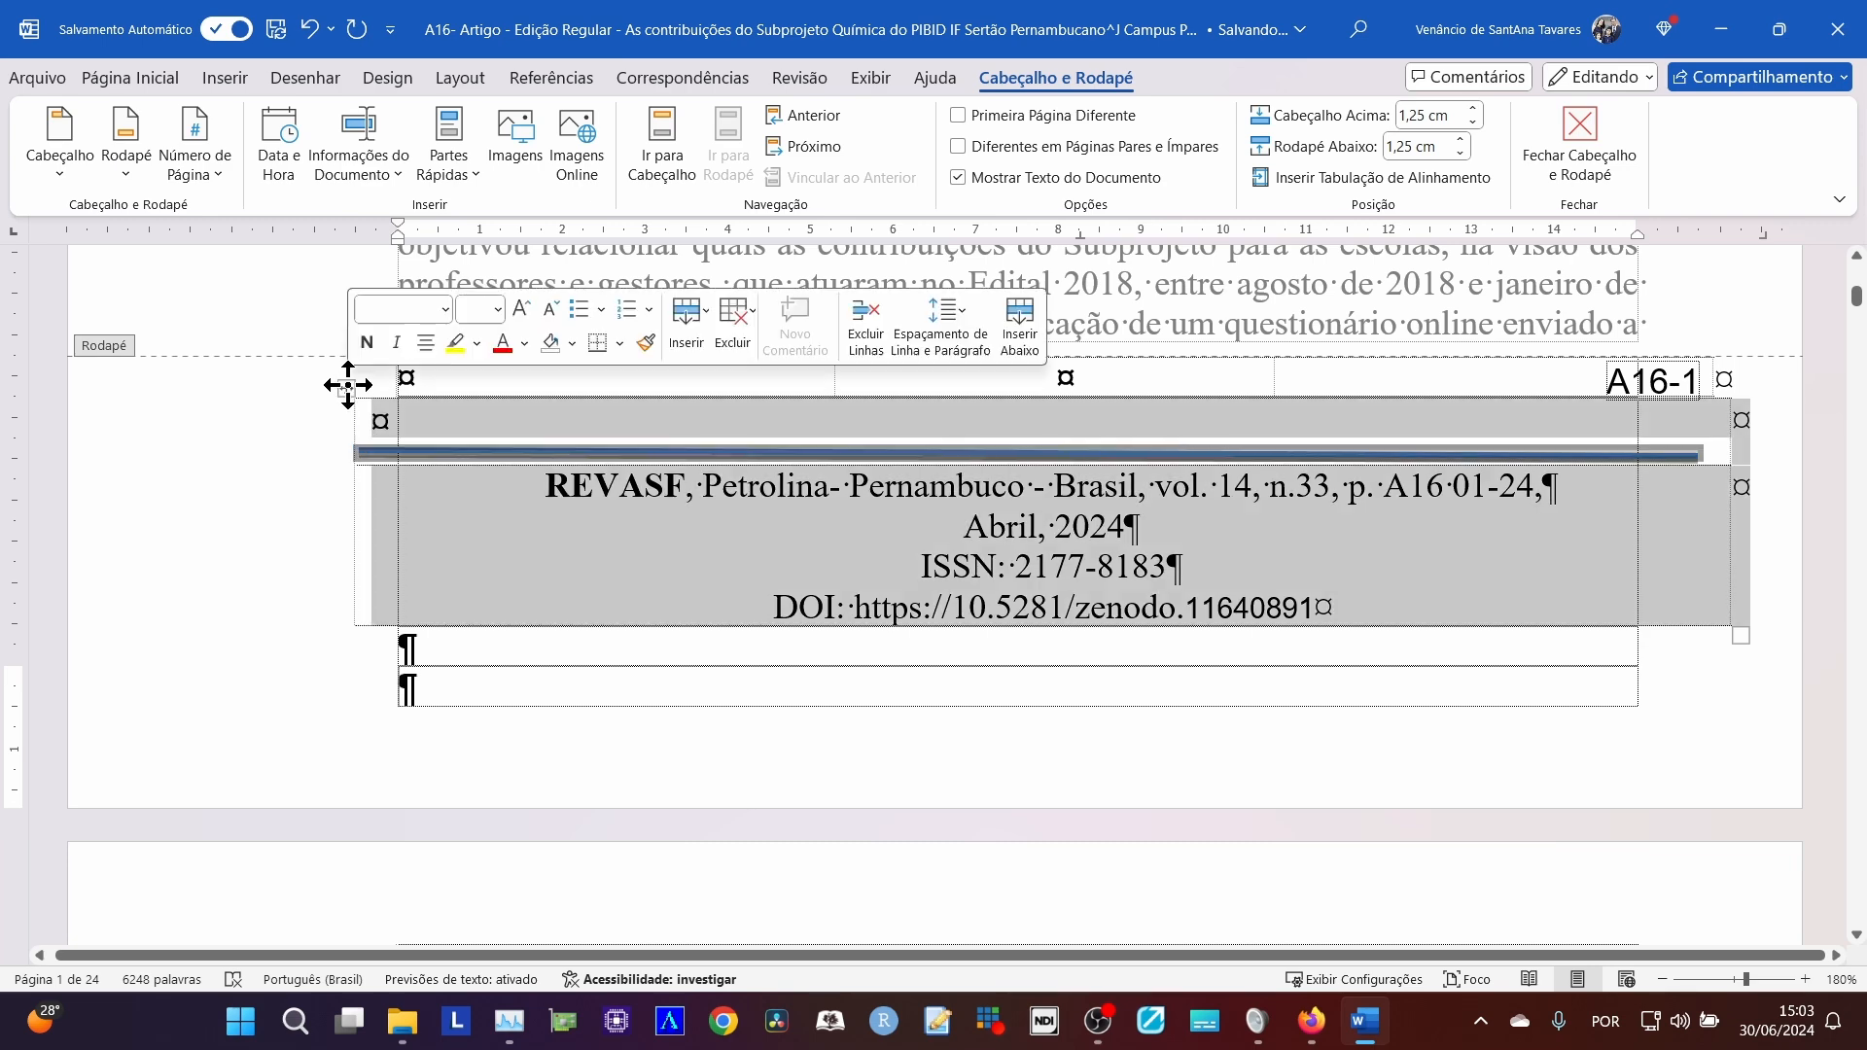
click(485, 686)
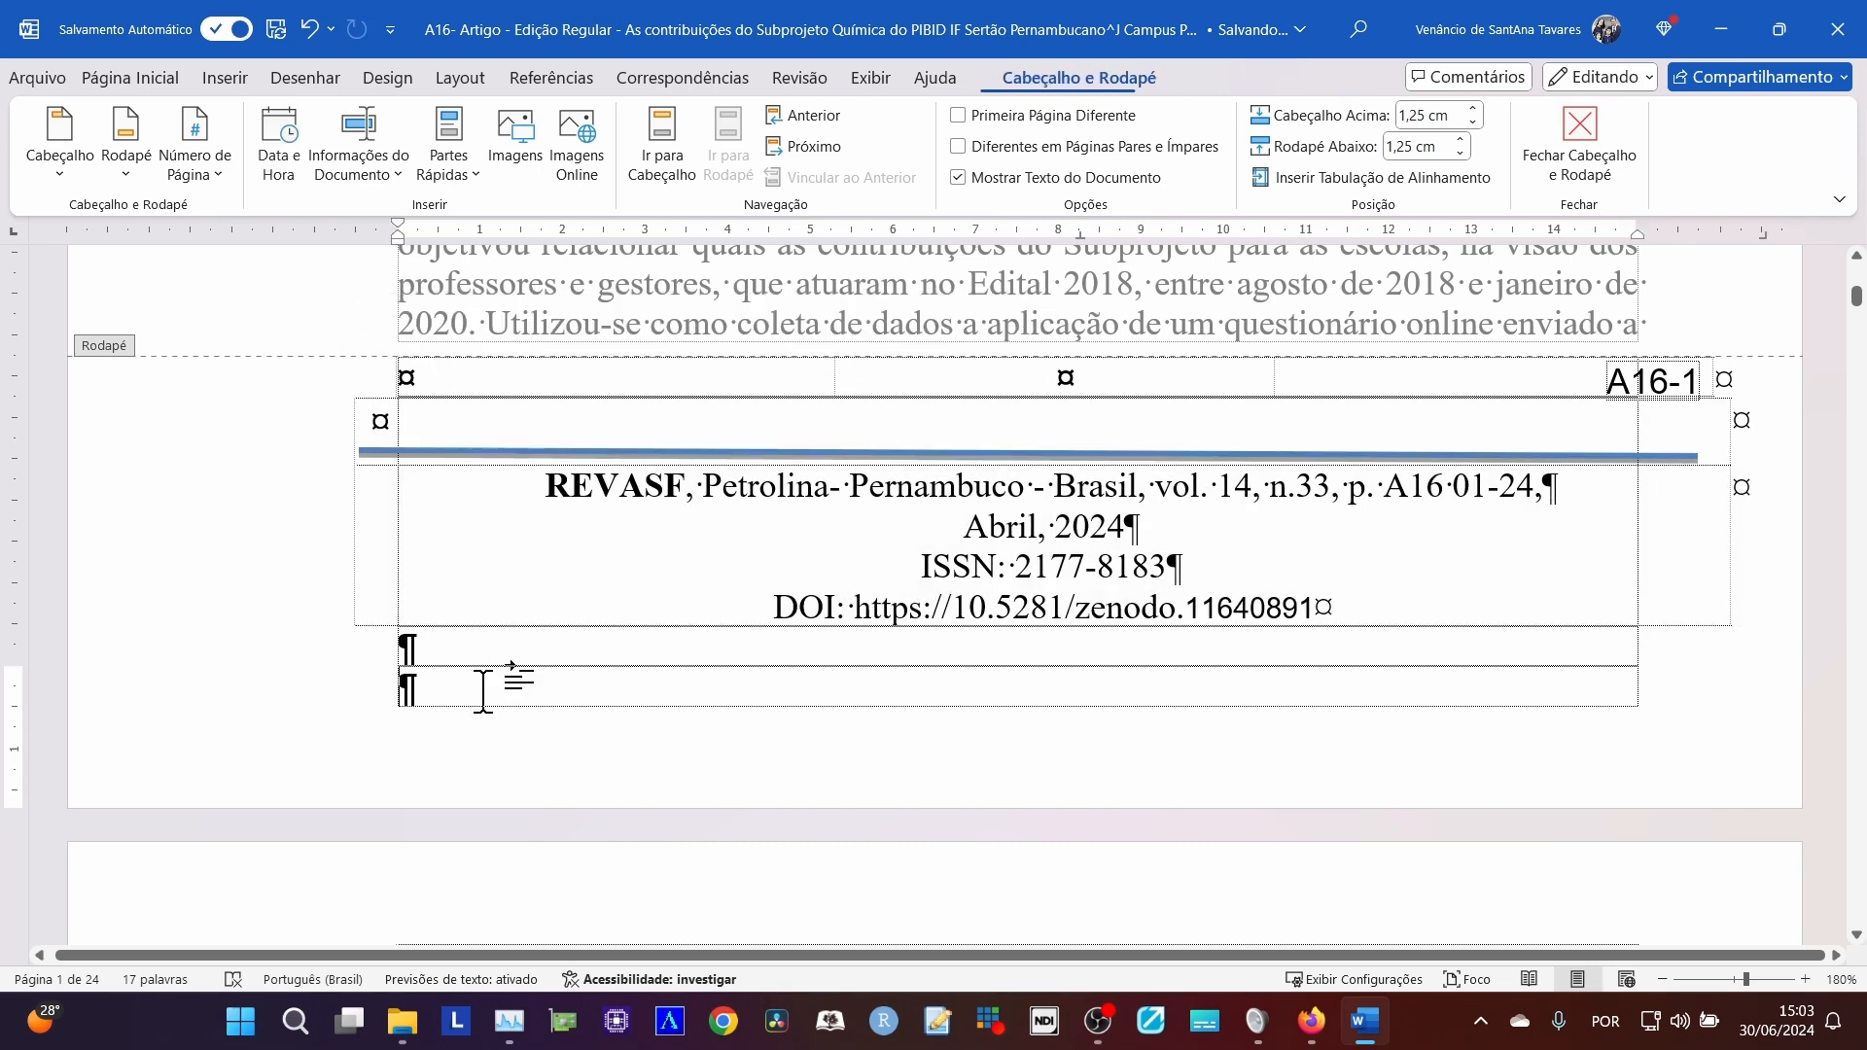
key(ctrl+v)
Delete the original REVASF reference table from the footer, keeping the pasted copy.
scroll(404, 661, up, 3)
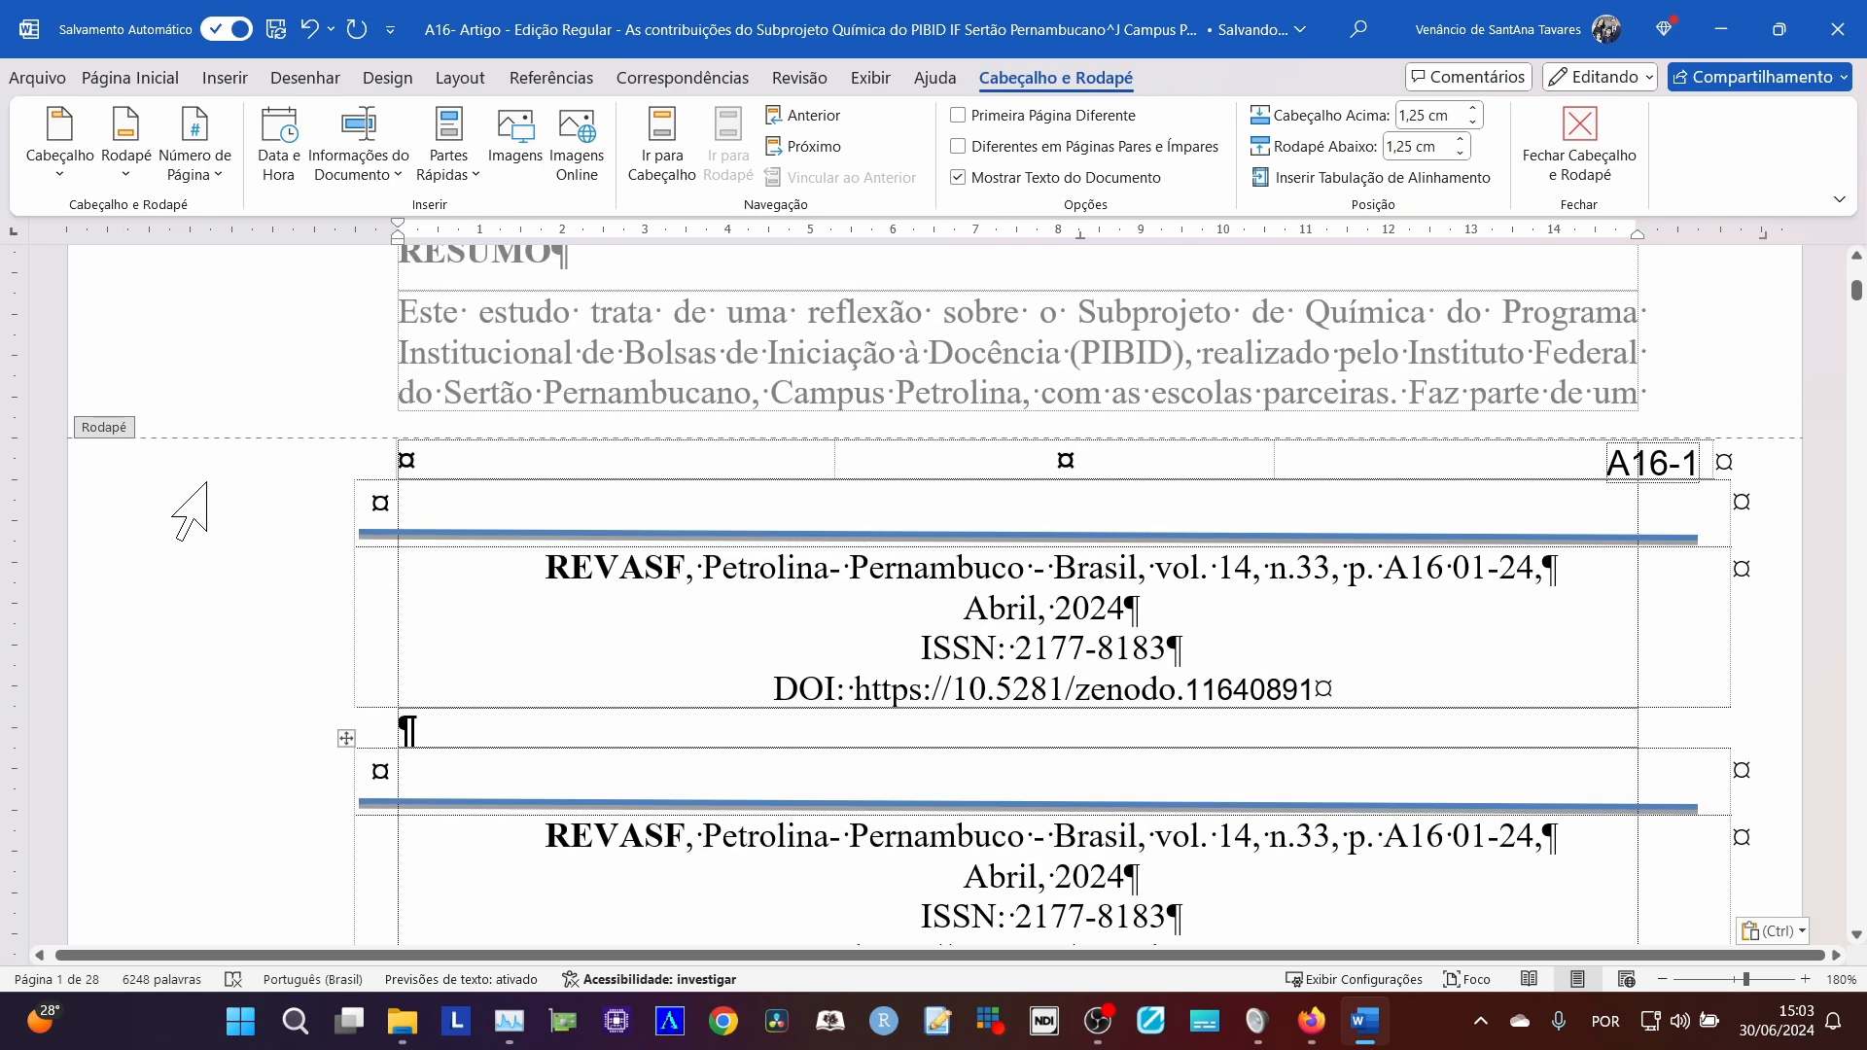
drag(175, 509, 180, 671)
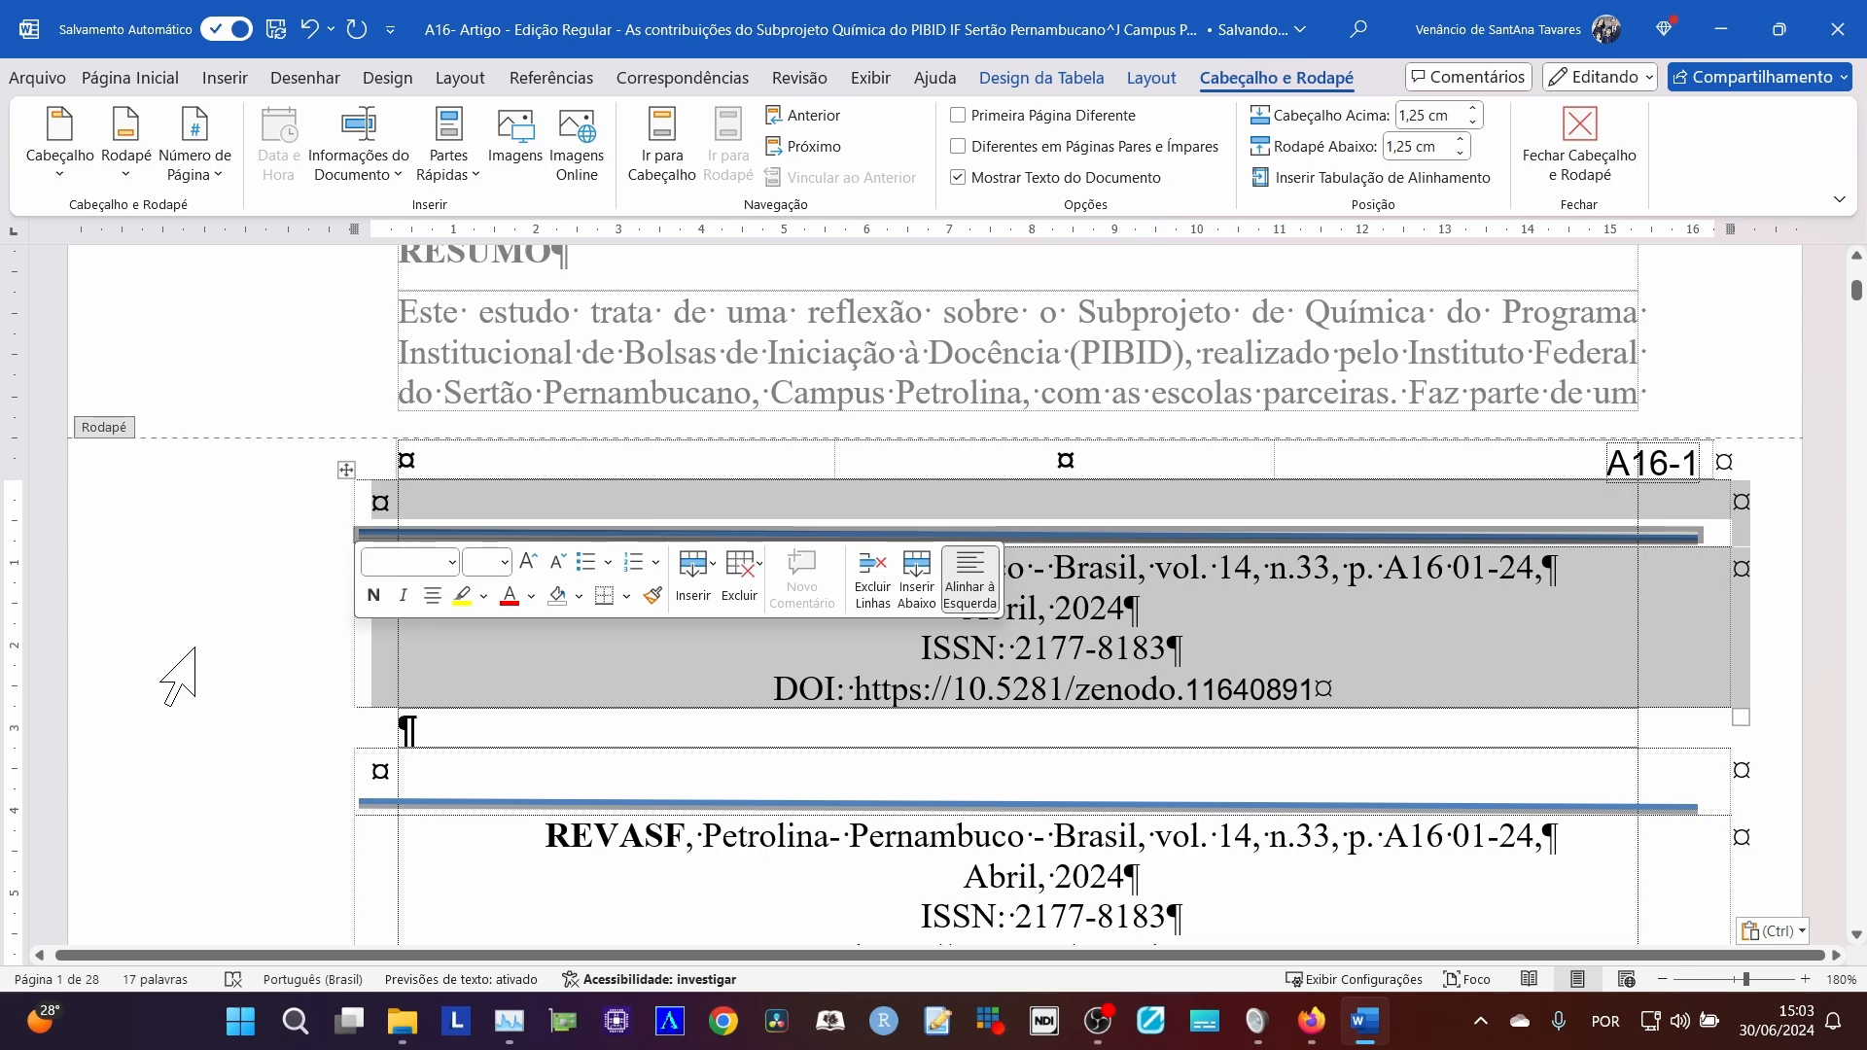
key(BackSpace)
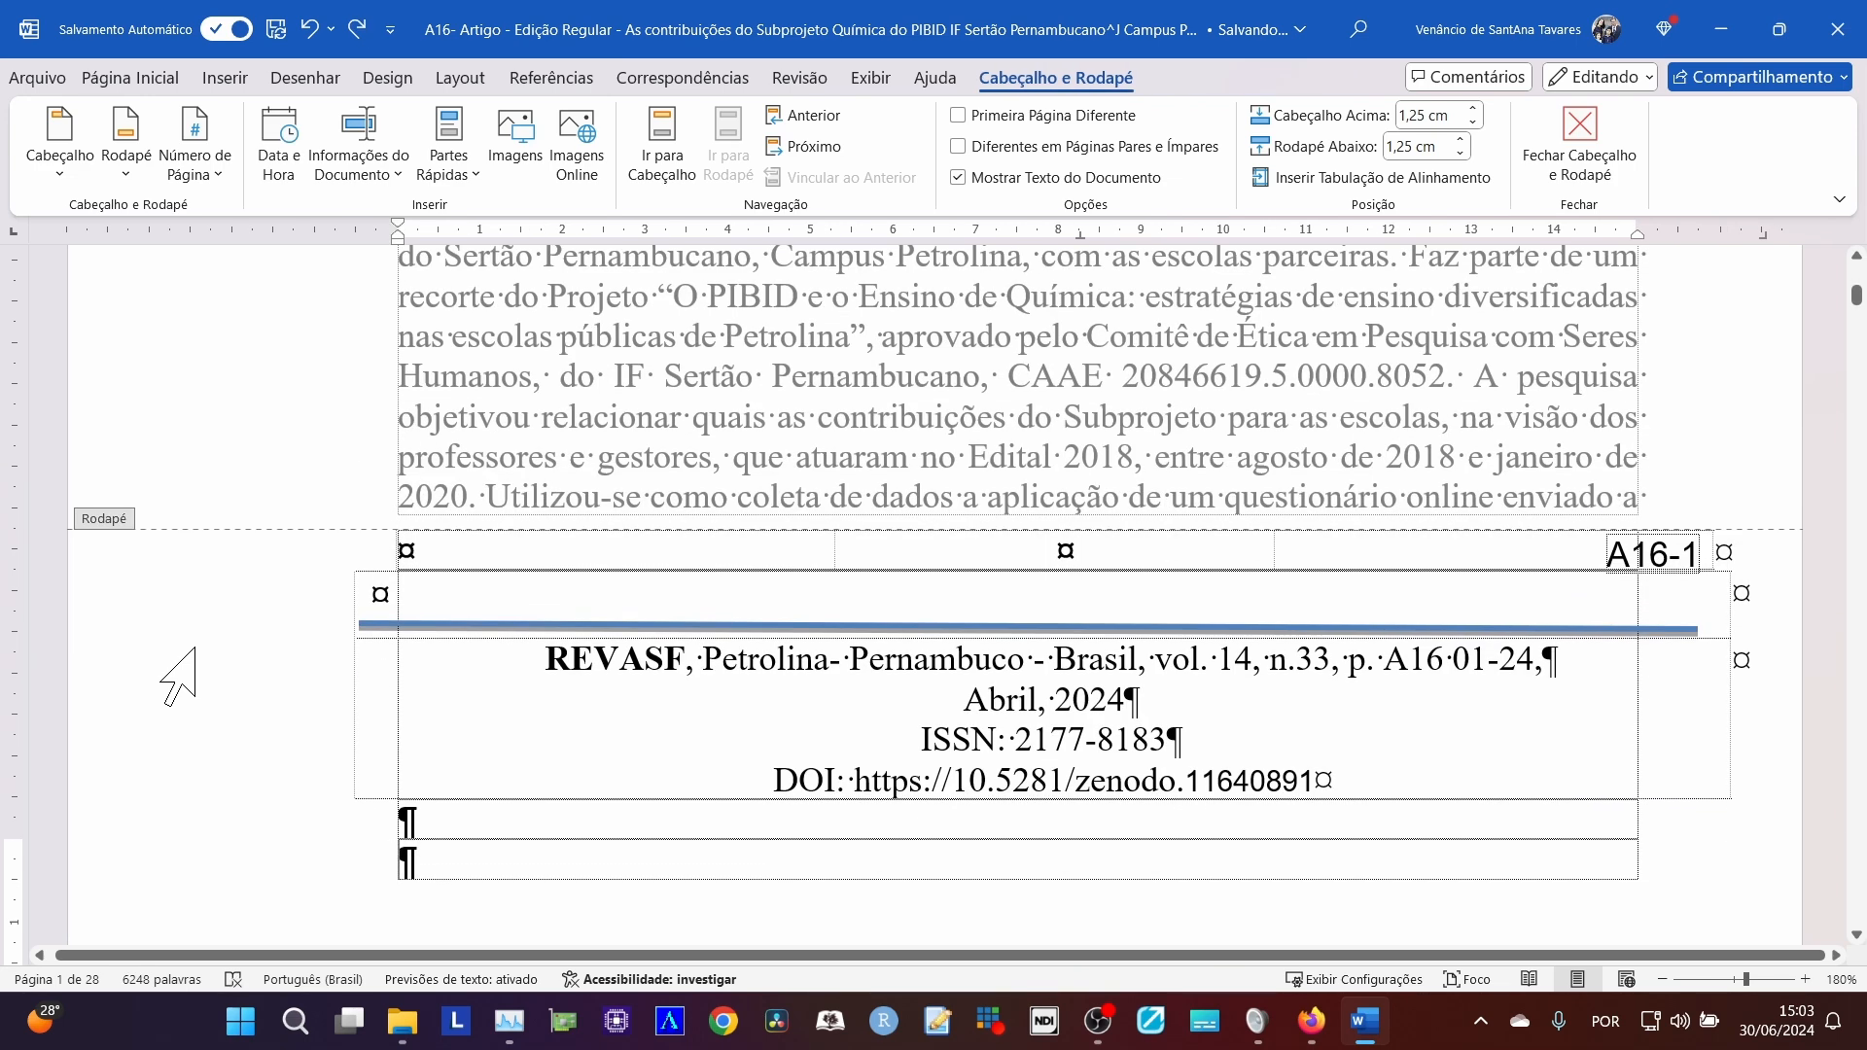
scroll(586, 692, up, 3)
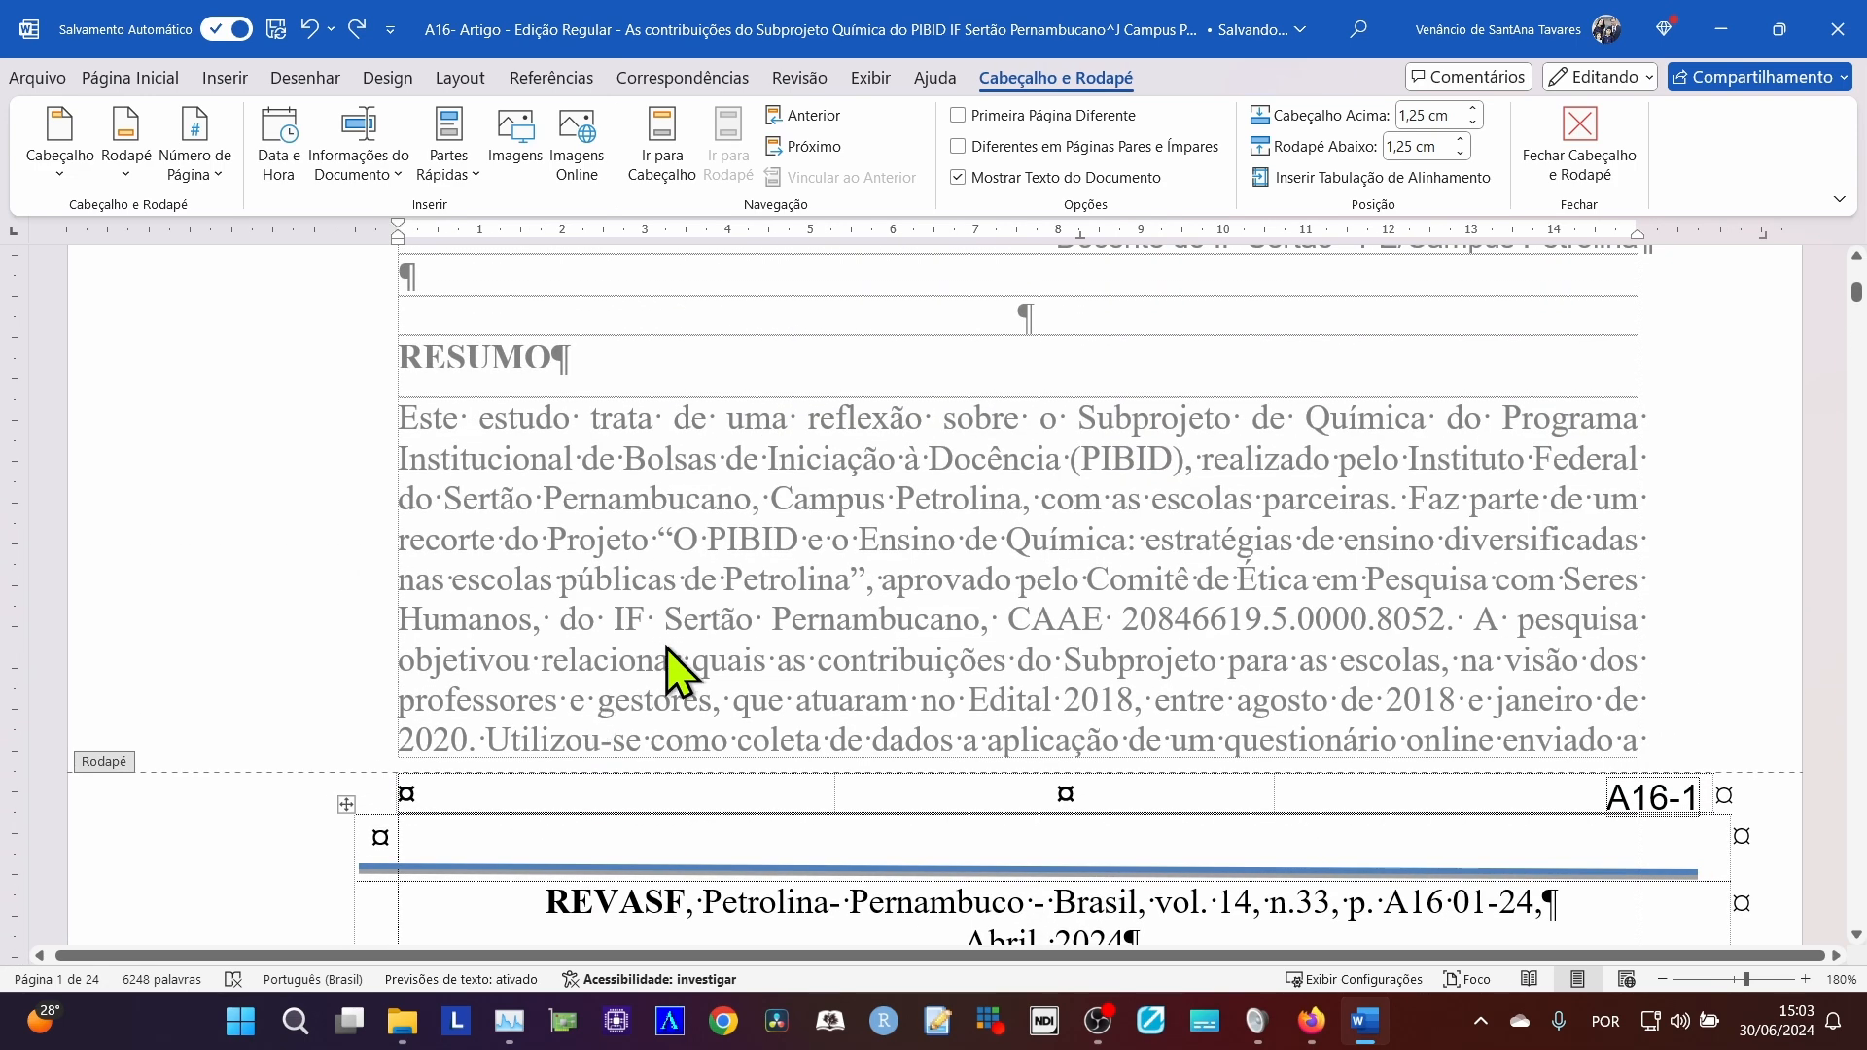